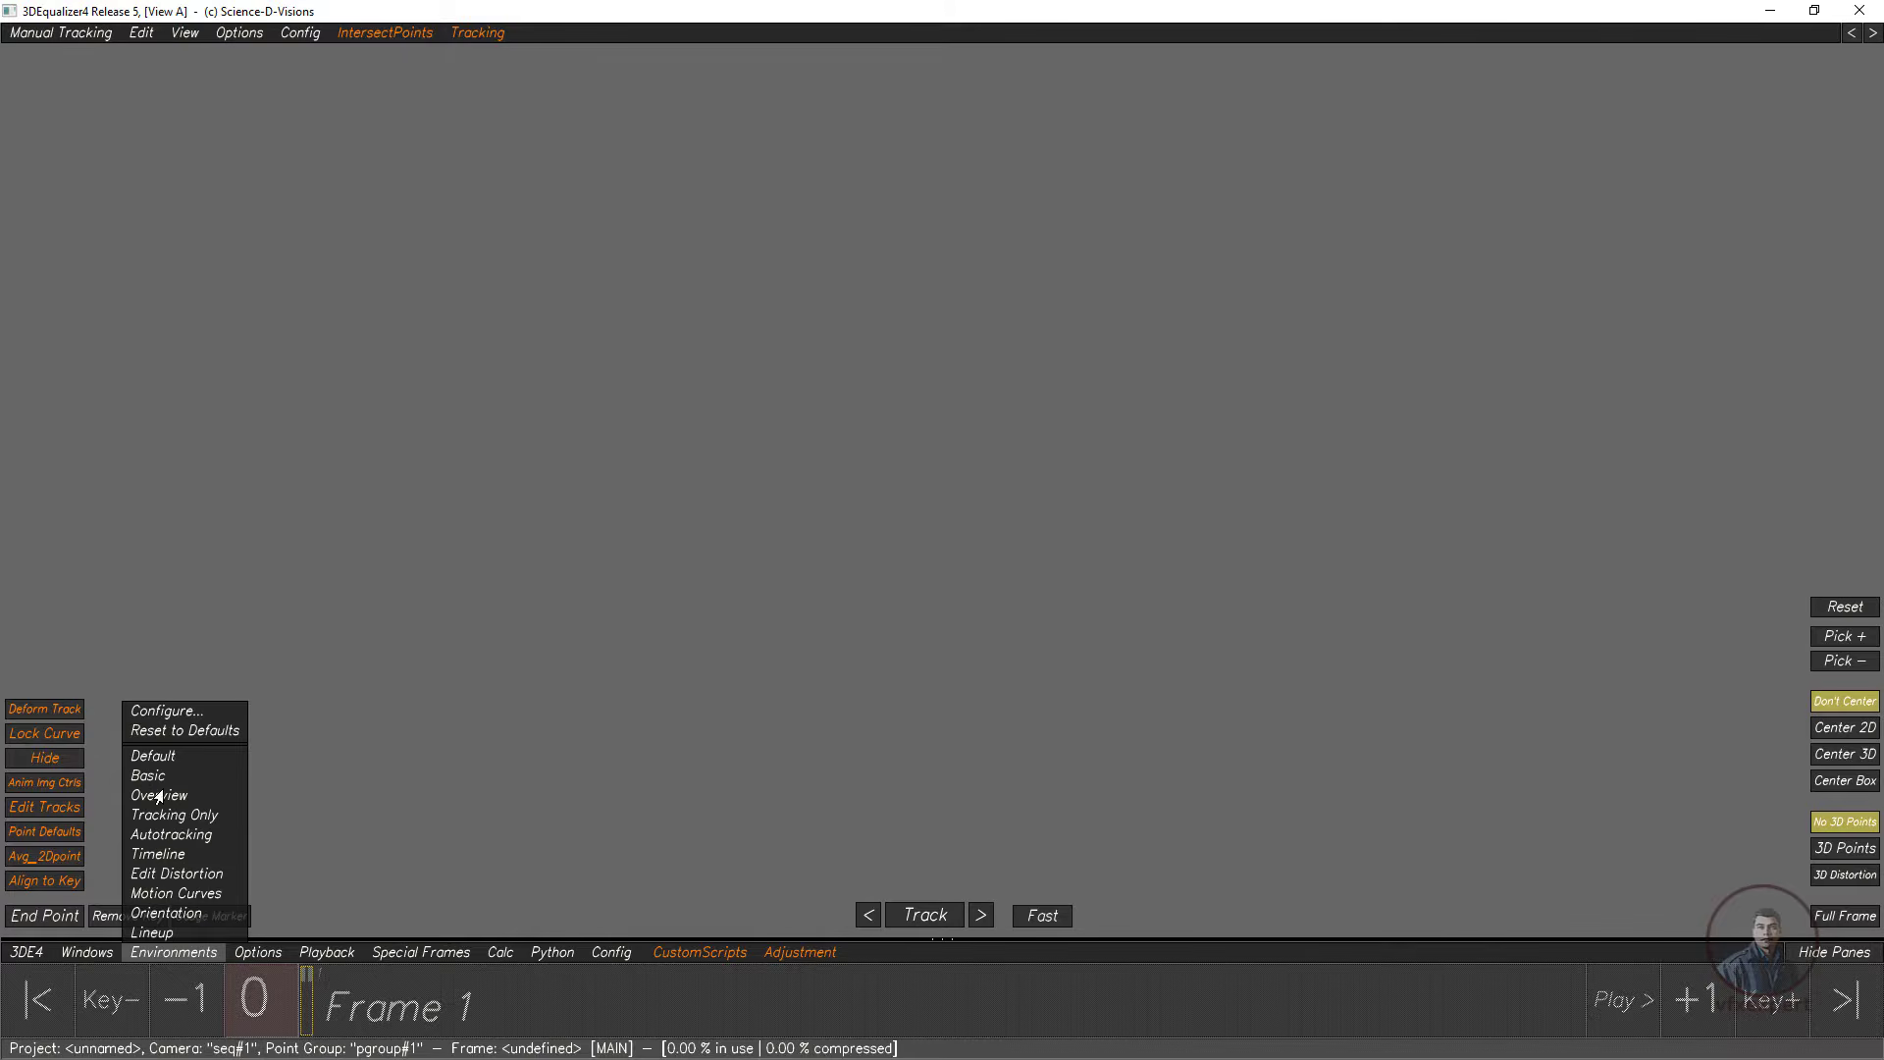
Step: Switch to the Basic environment and select the camera seq#1
left_click(148, 775)
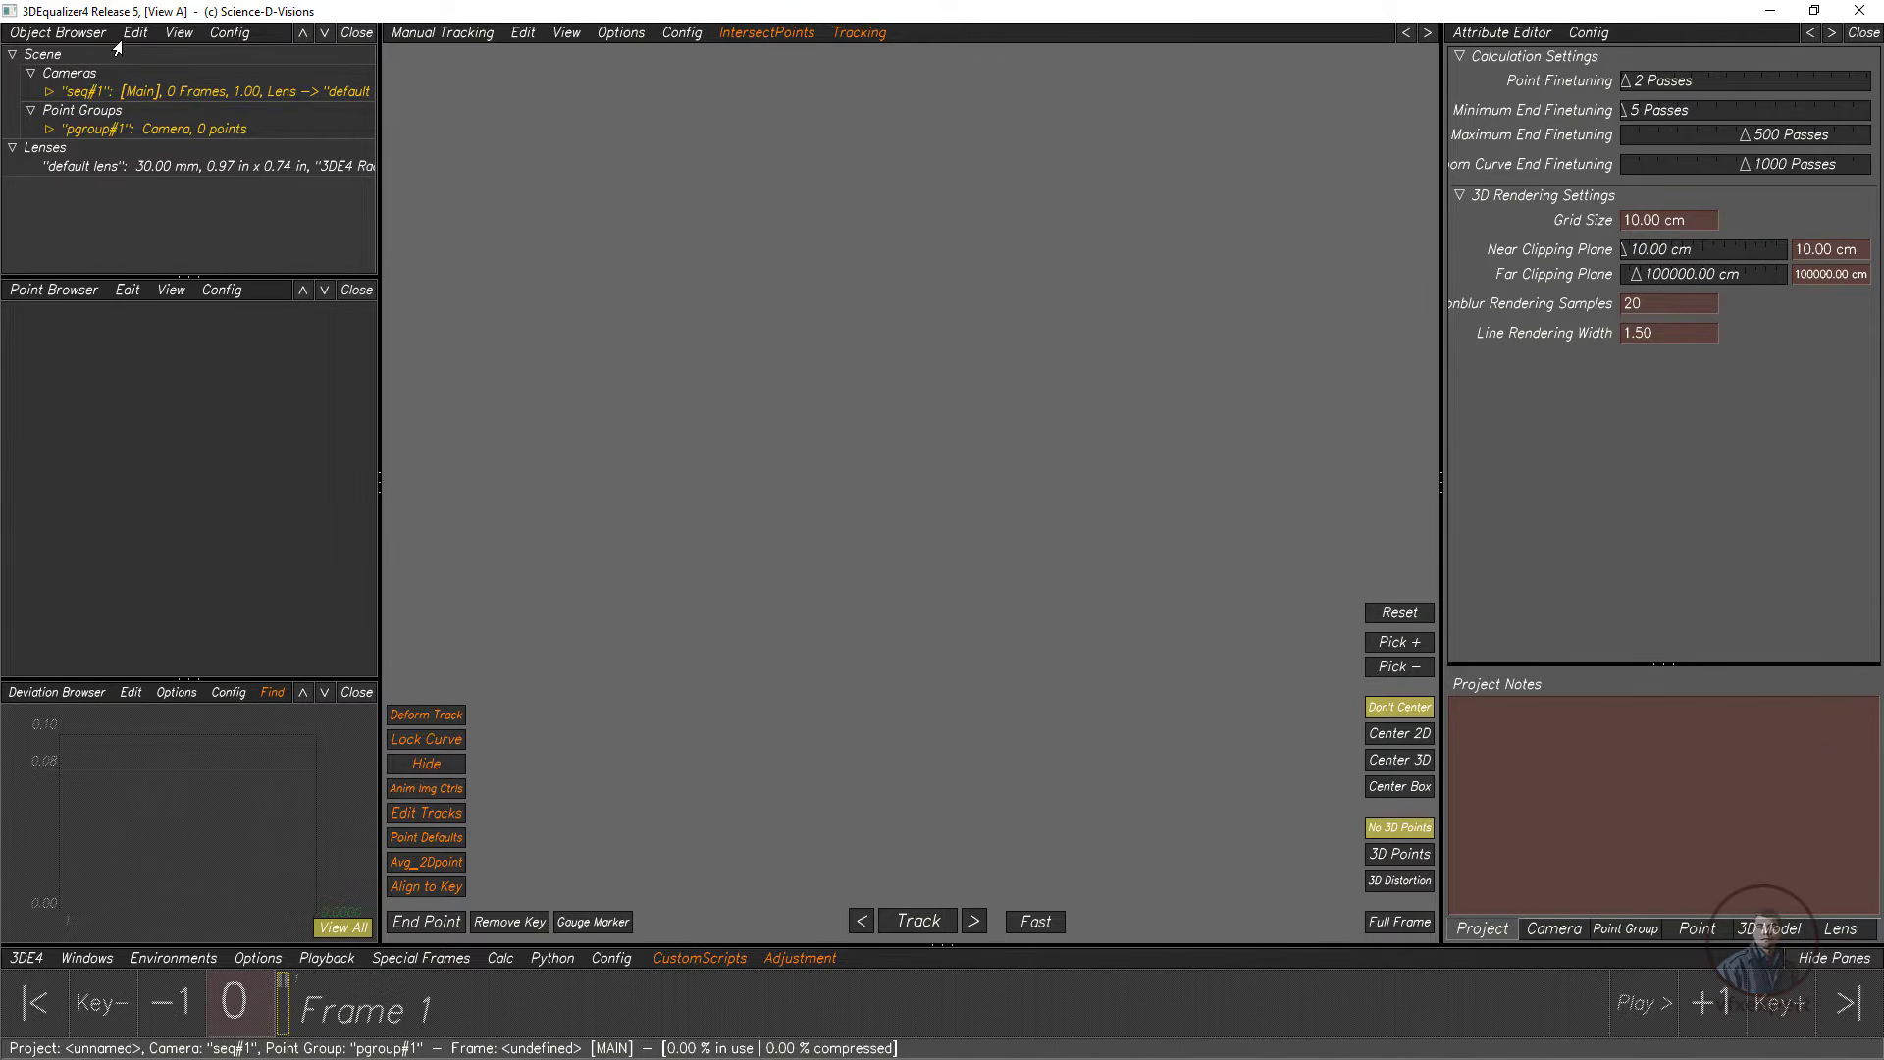
left_click(206, 93)
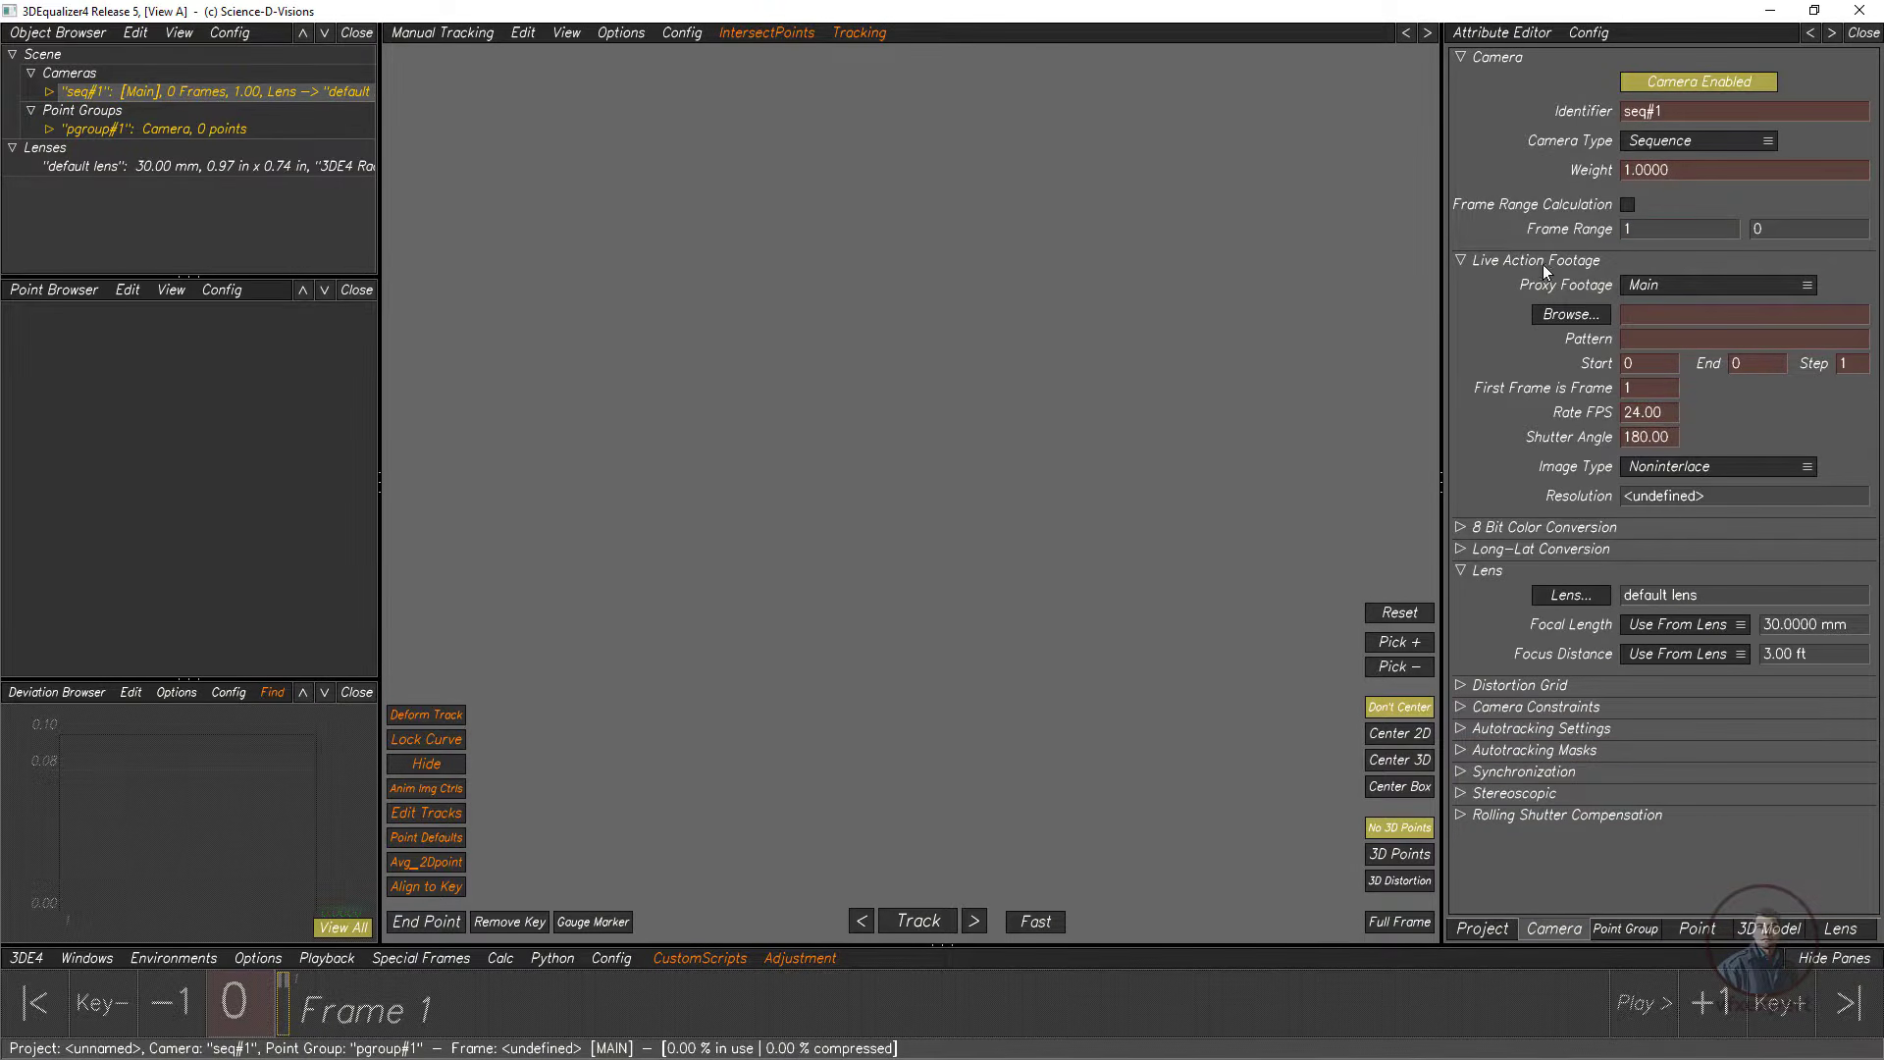
Step: Load the image sequence street_man.00001.tif from the July-2022\3DE folder as the camera's live action footage
left_click(1573, 316)
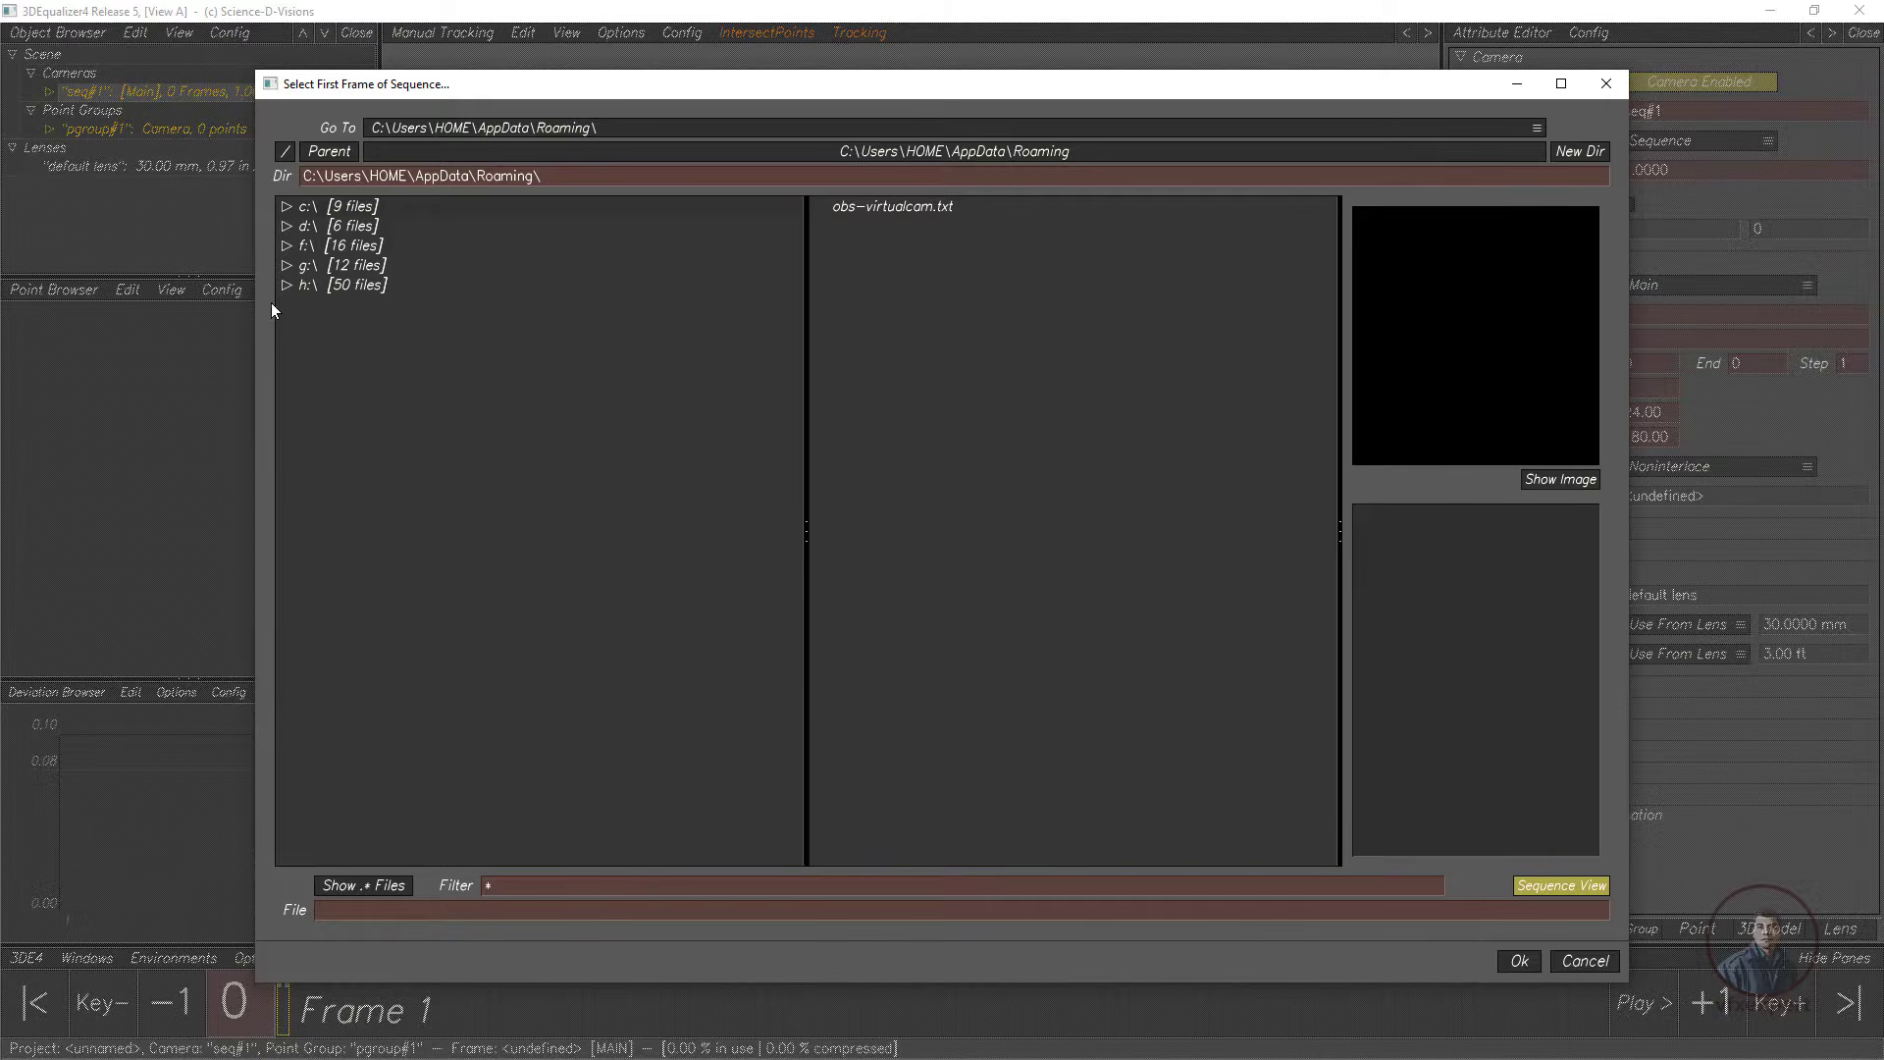
left_click(281, 289)
left_click(308, 619)
scroll(471, 749, "down", 12)
left_click(326, 815)
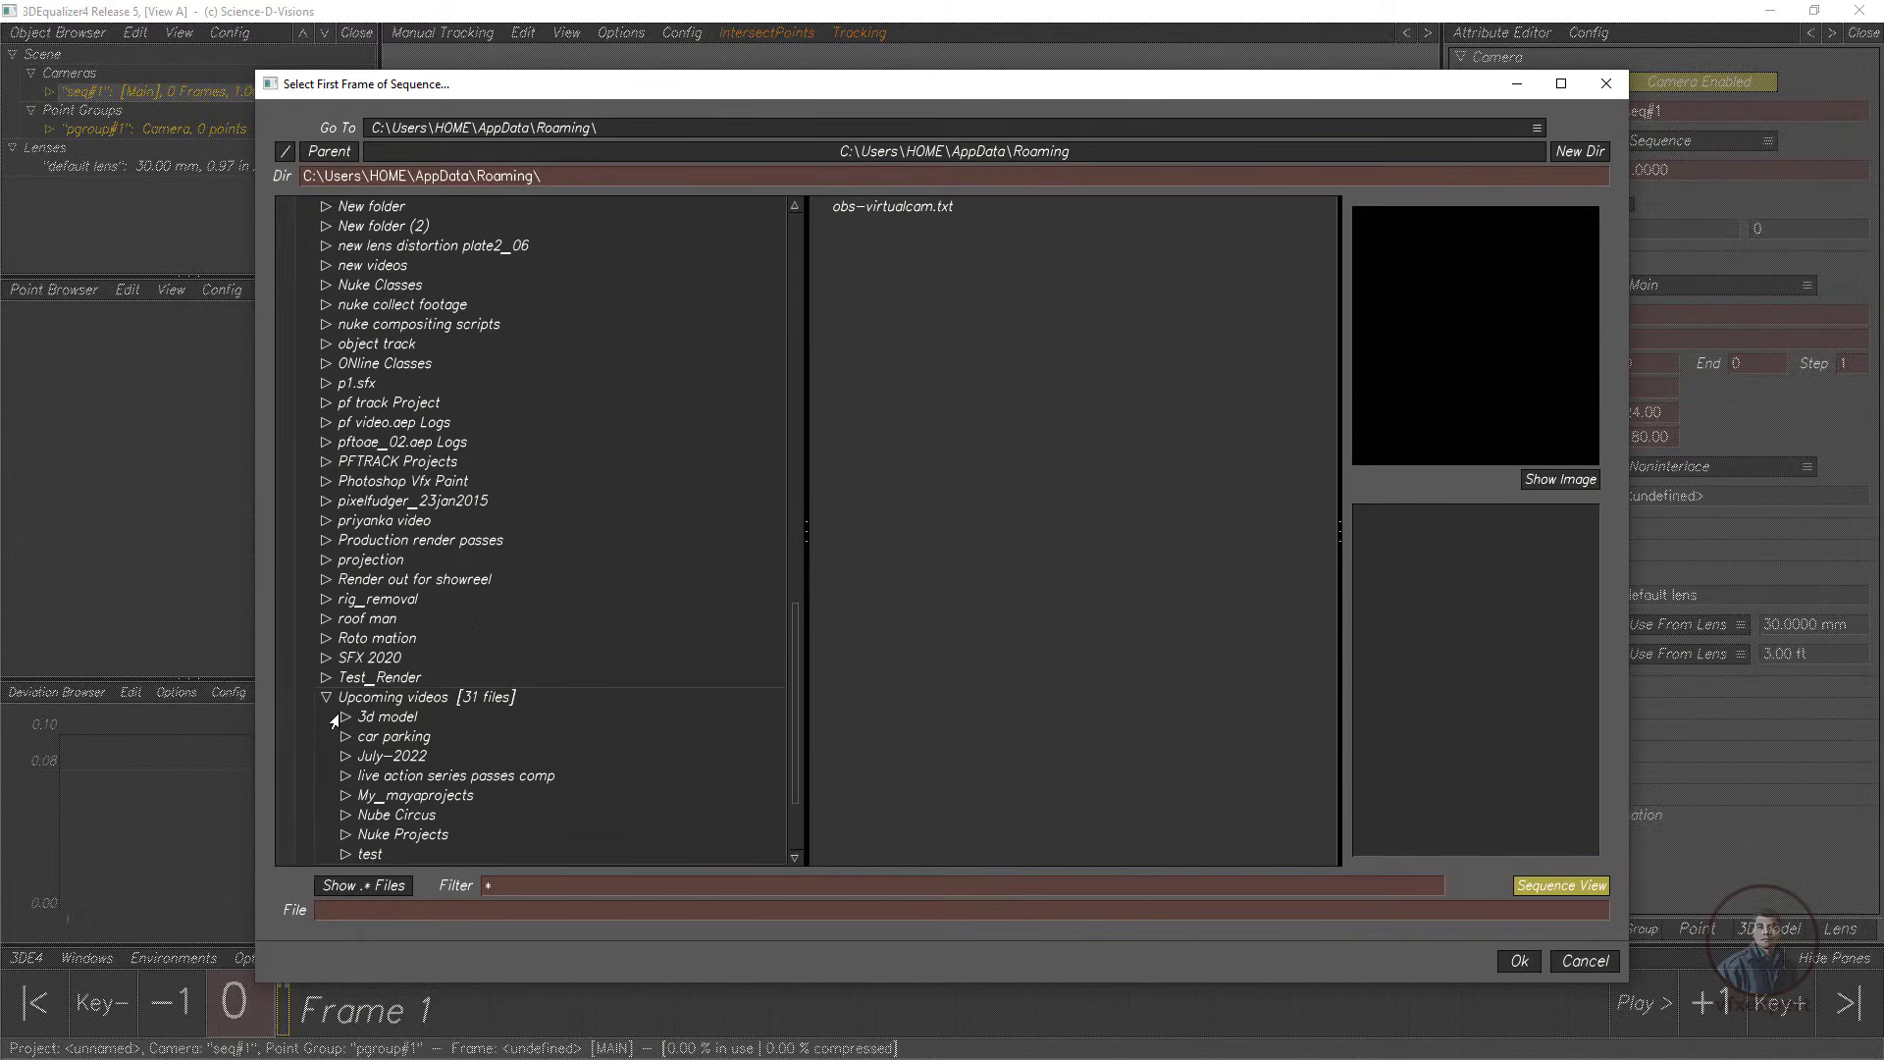
left_click(346, 756)
left_click(440, 699)
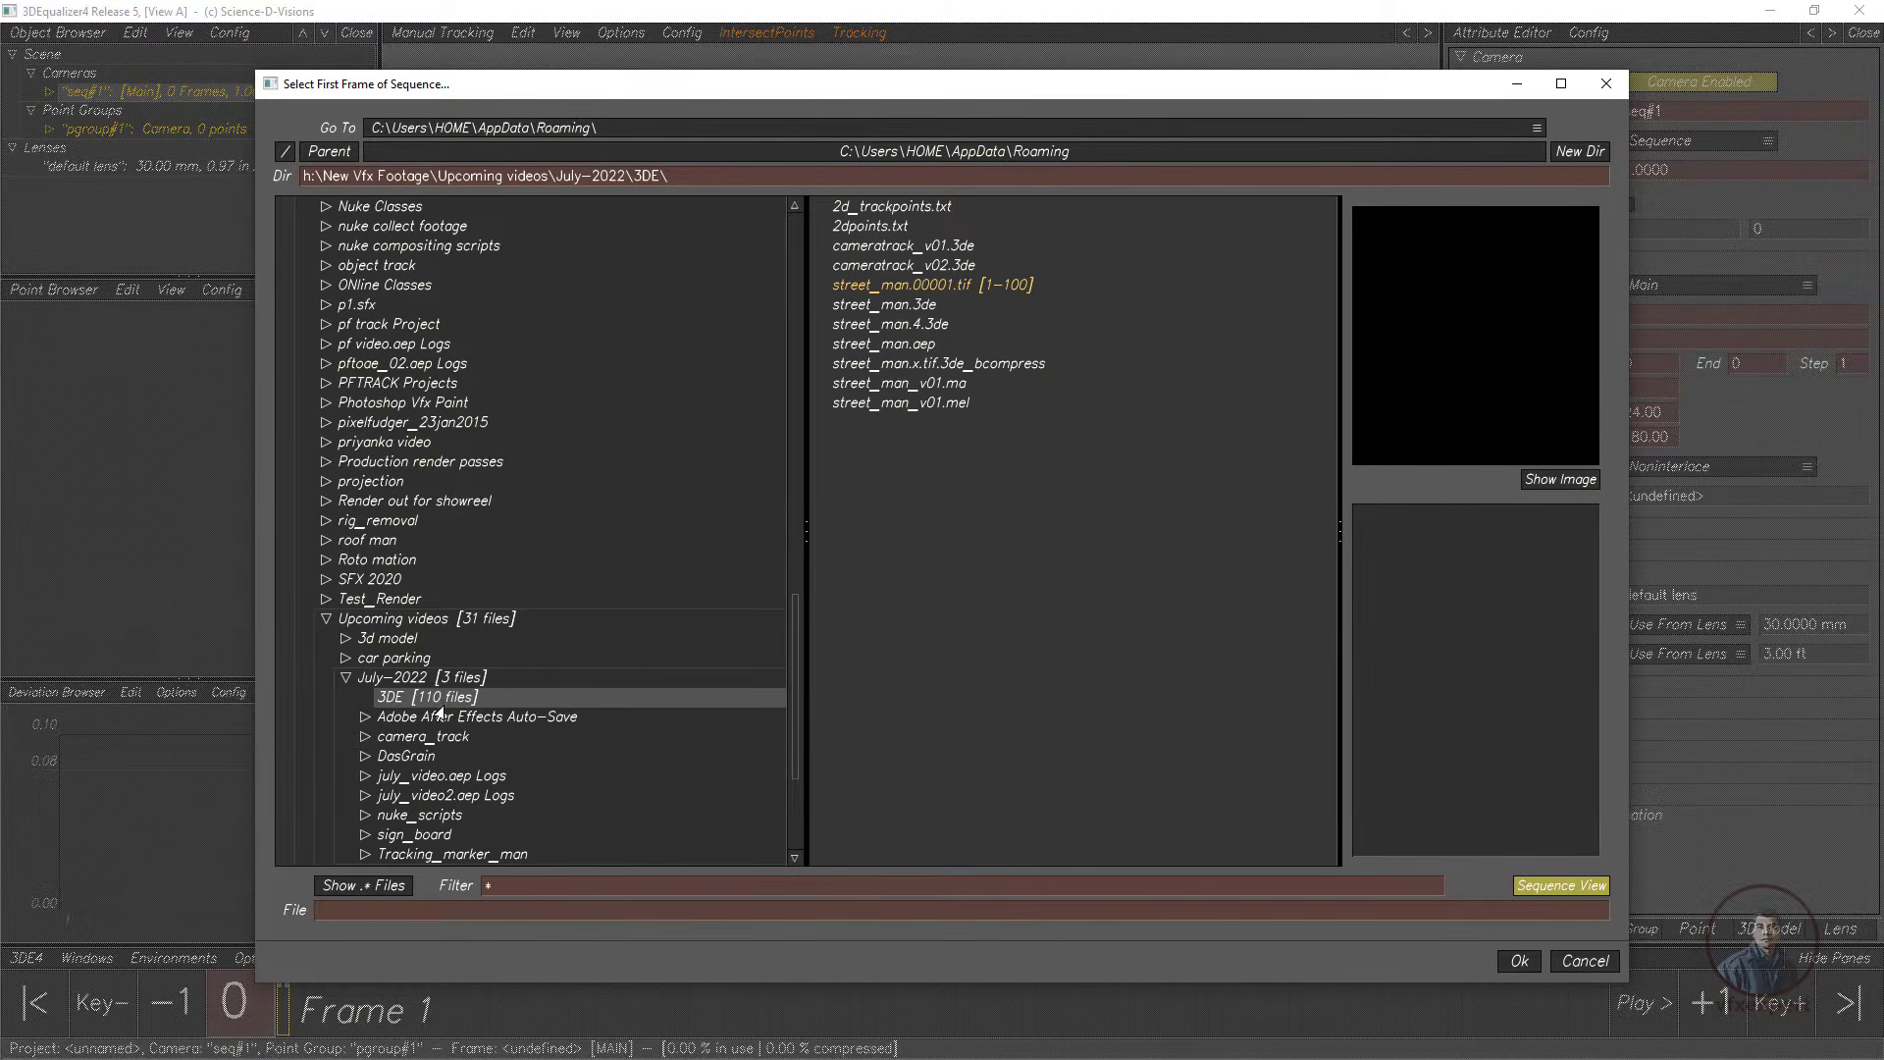
left_click(1009, 286)
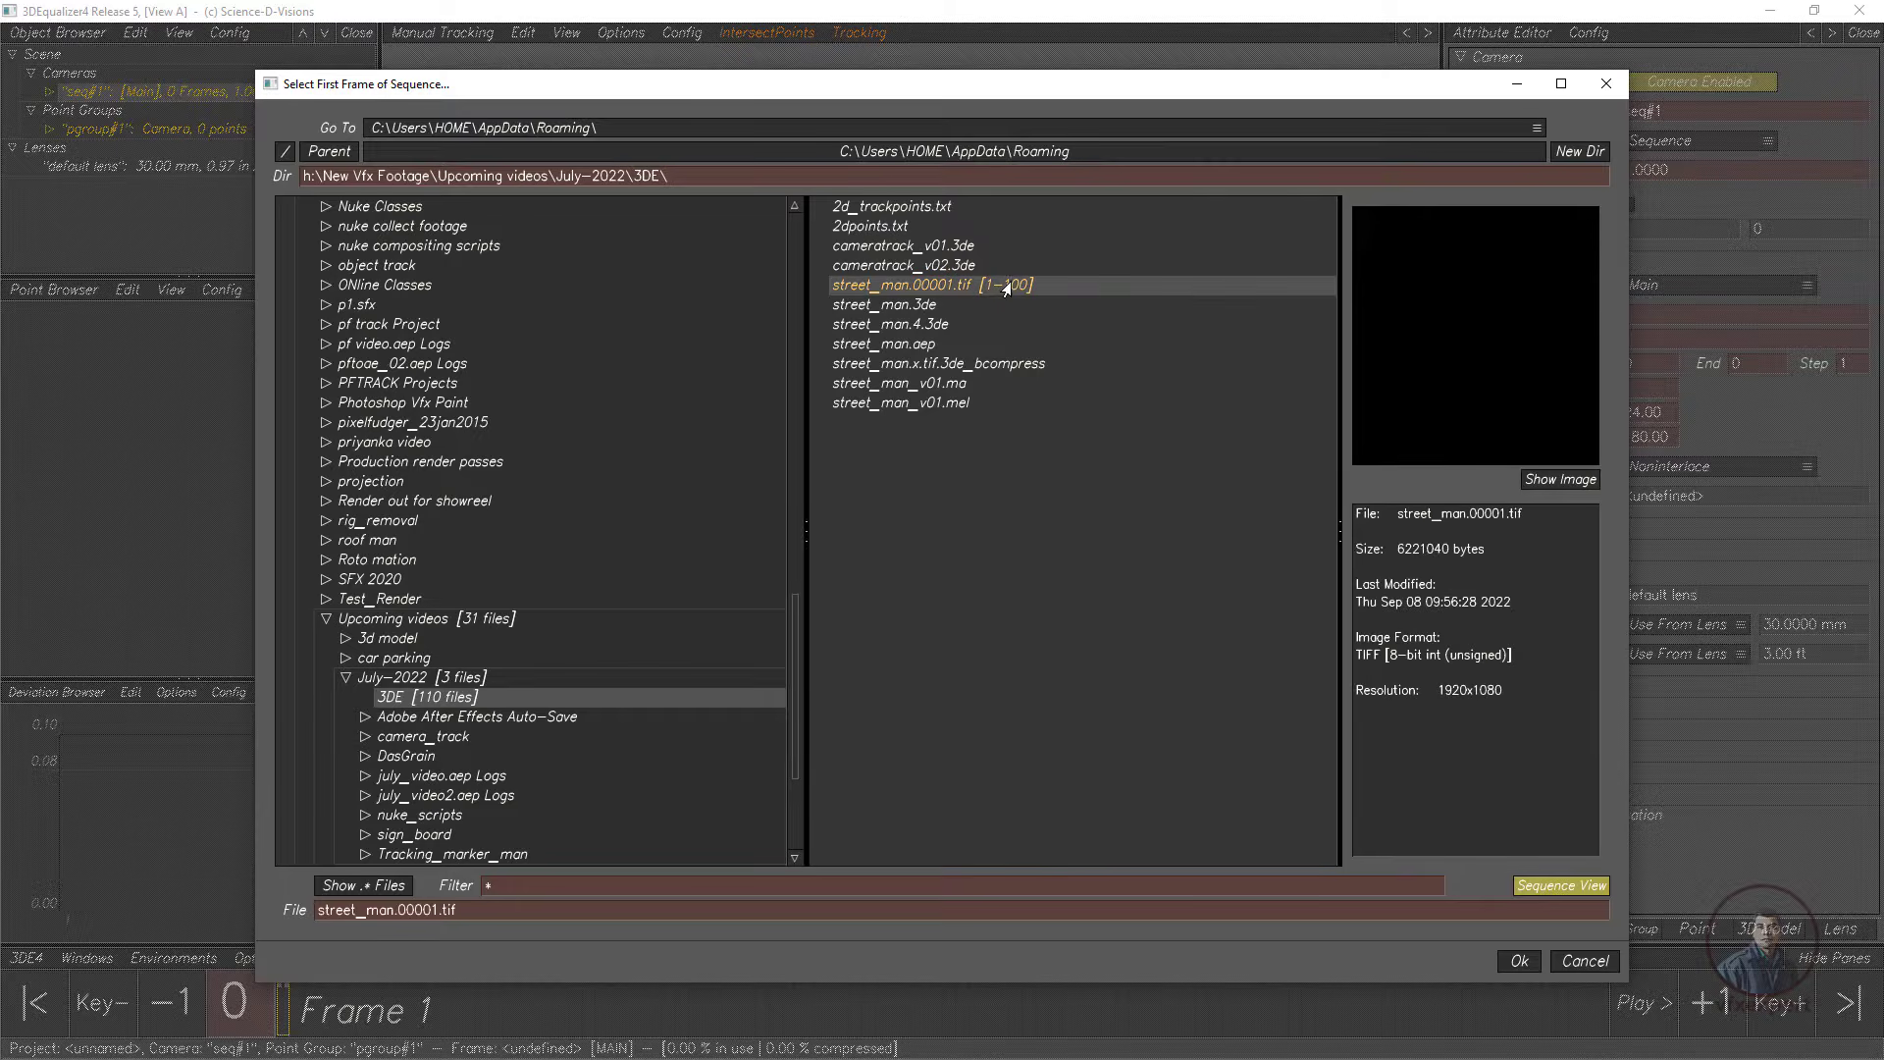
left_click(1519, 962)
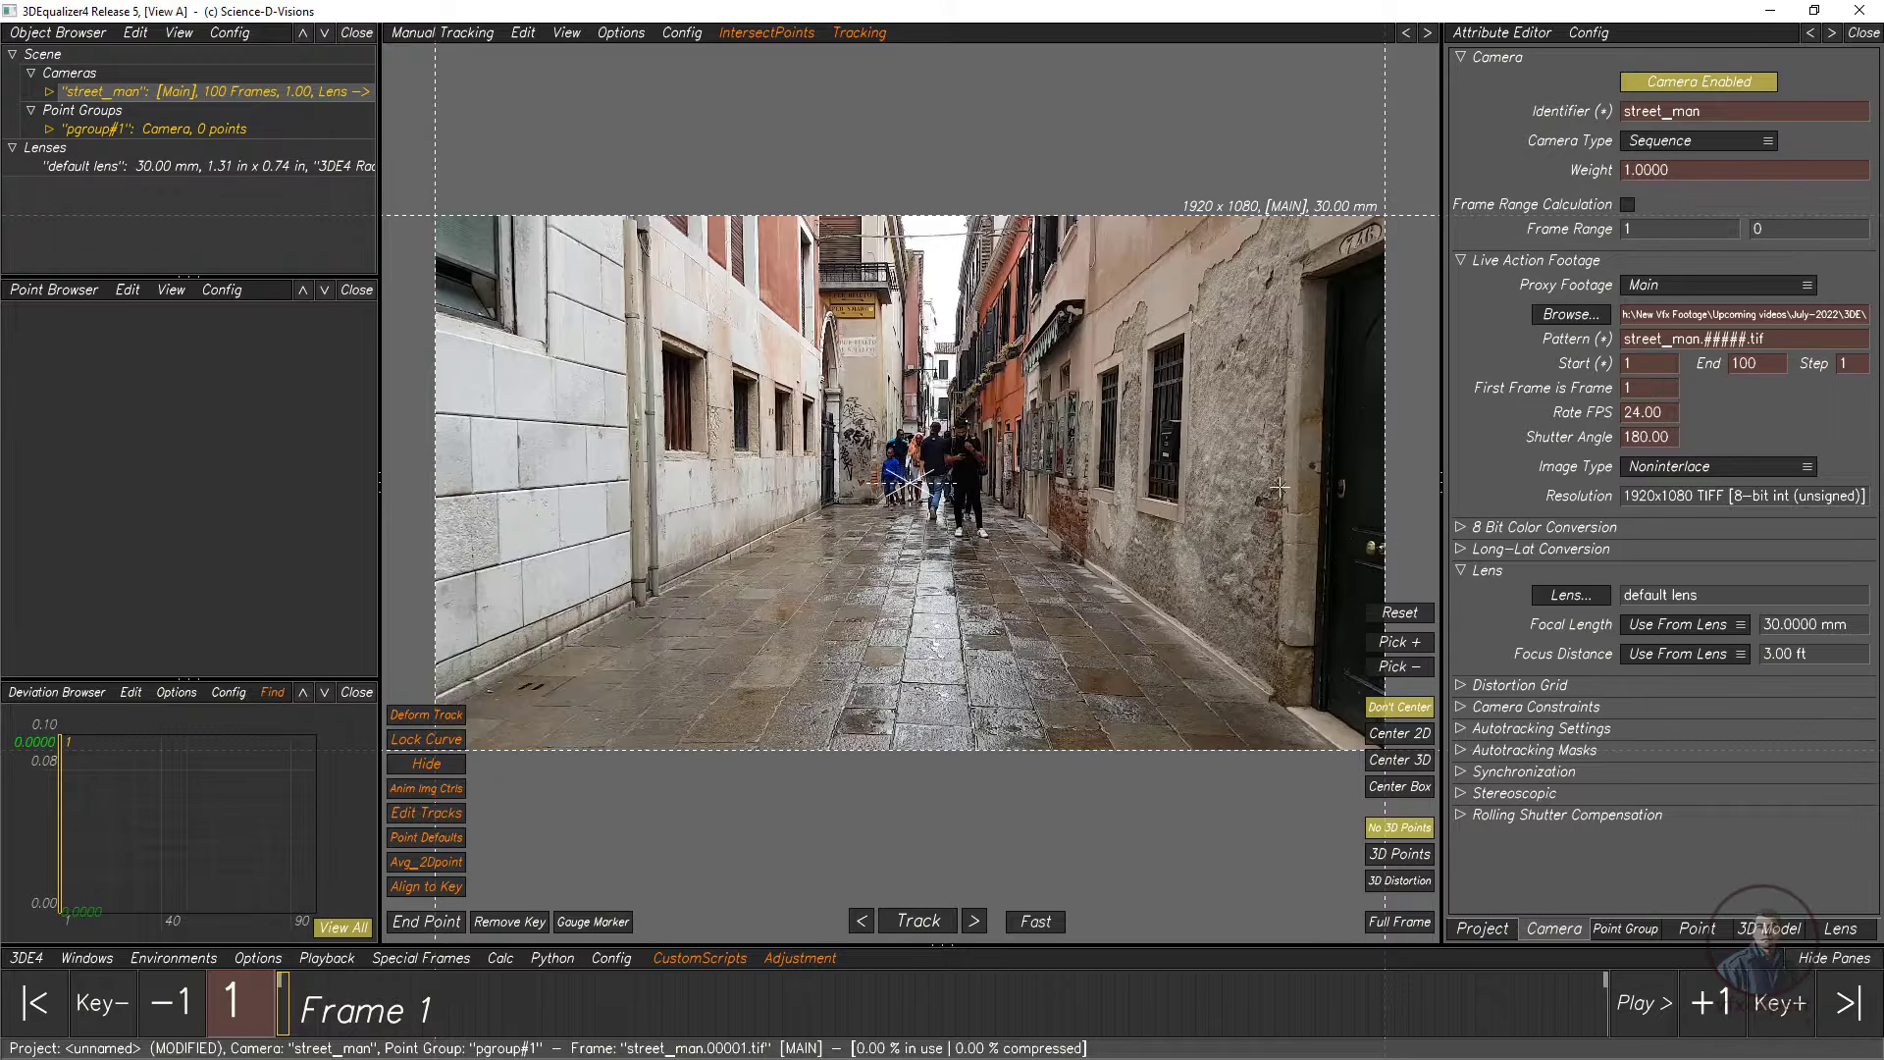
Step: Set the footage's frame rate to 24 fps
left_click_drag(1637, 364, 1614, 365)
left_click_drag(1764, 363, 1592, 414)
left_click(1673, 412)
left_click_drag(1651, 416, 1614, 421)
key("Return")
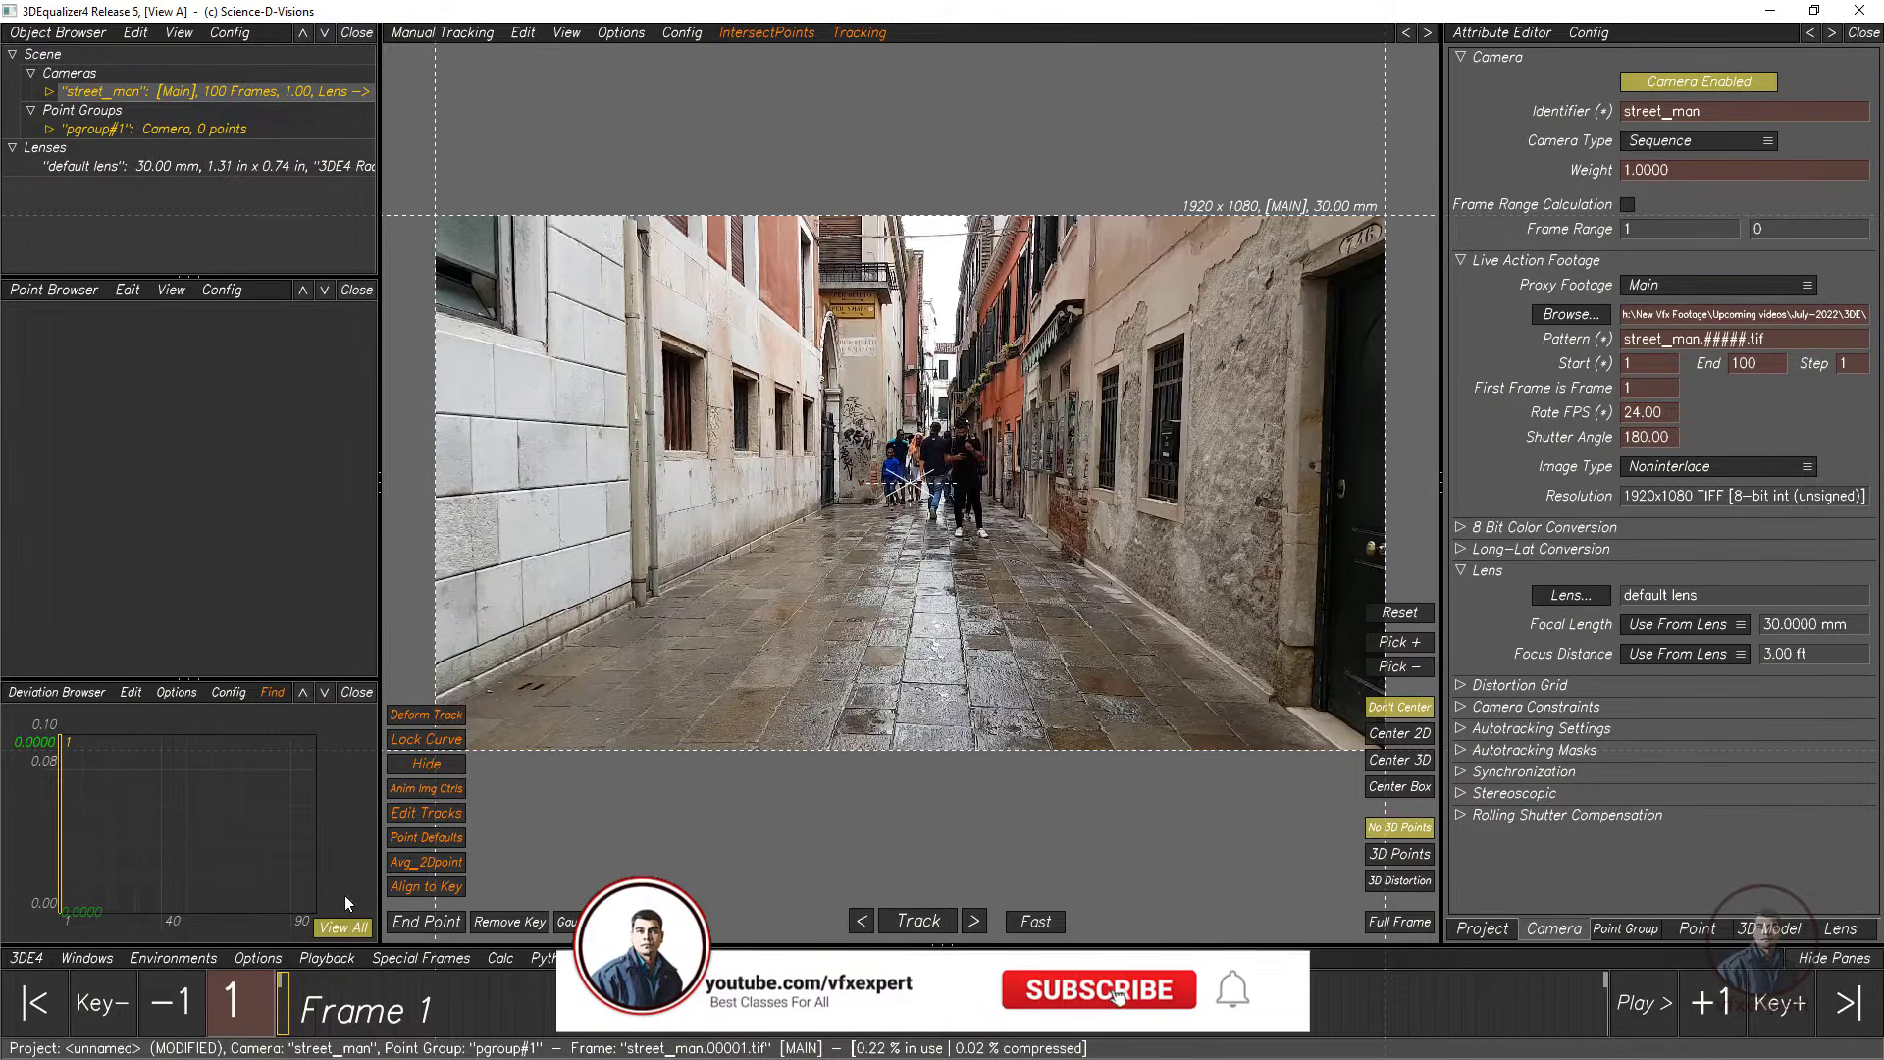
Step: Export the buffer compression file for the footage, overwriting the existing street_man.x.tif.3de_bcompress
left_click(328, 960)
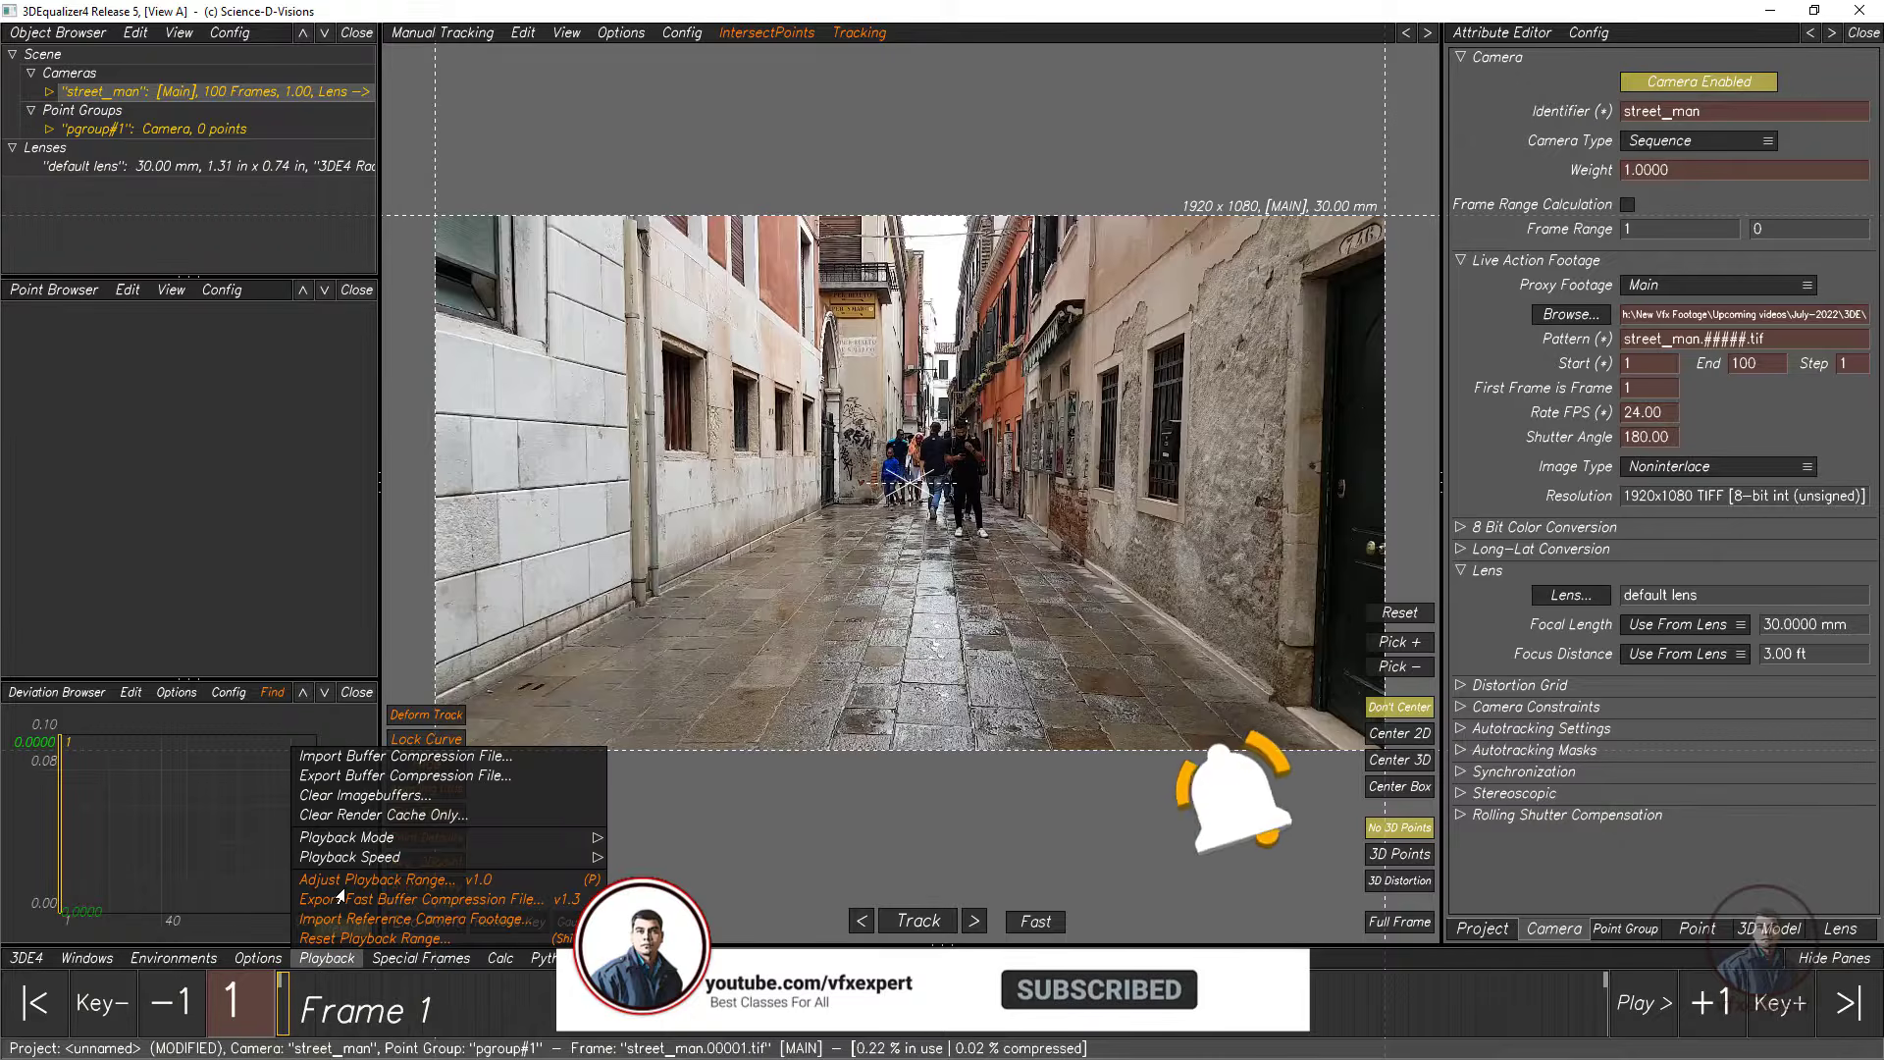
left_click(364, 778)
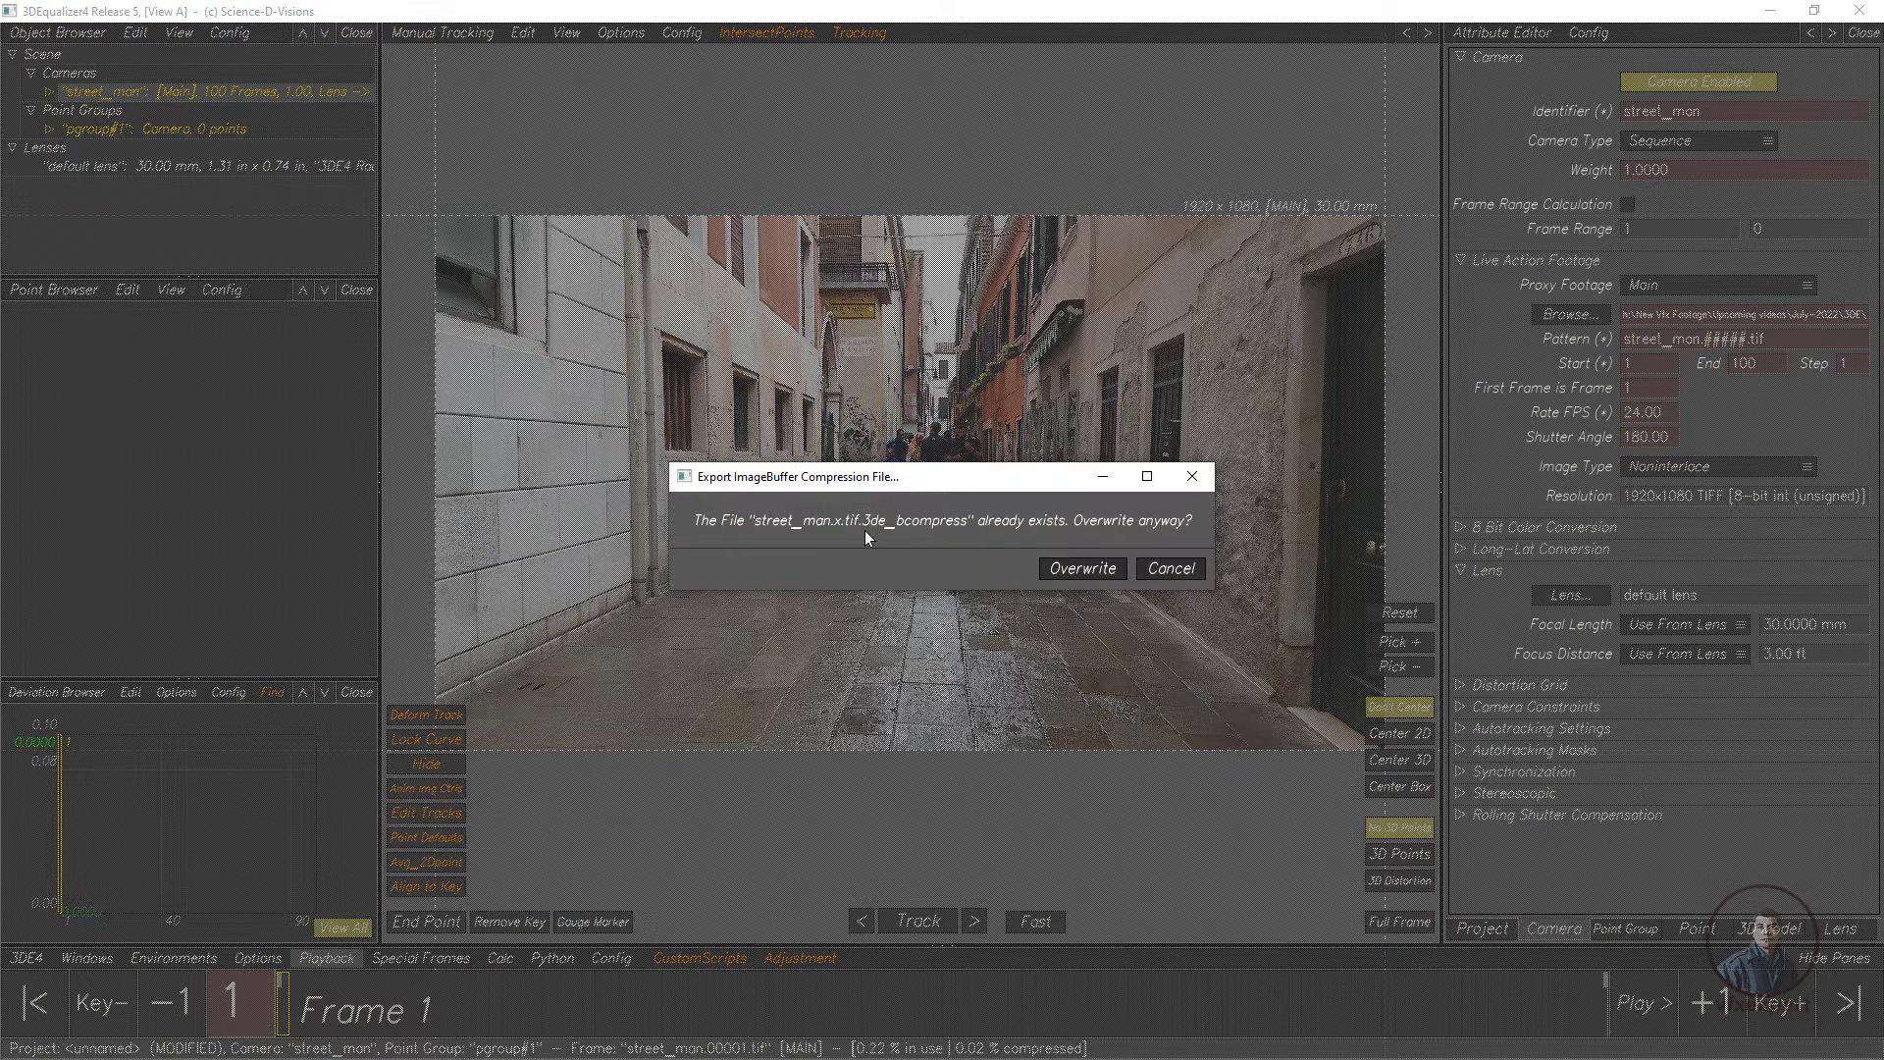
left_click(1082, 569)
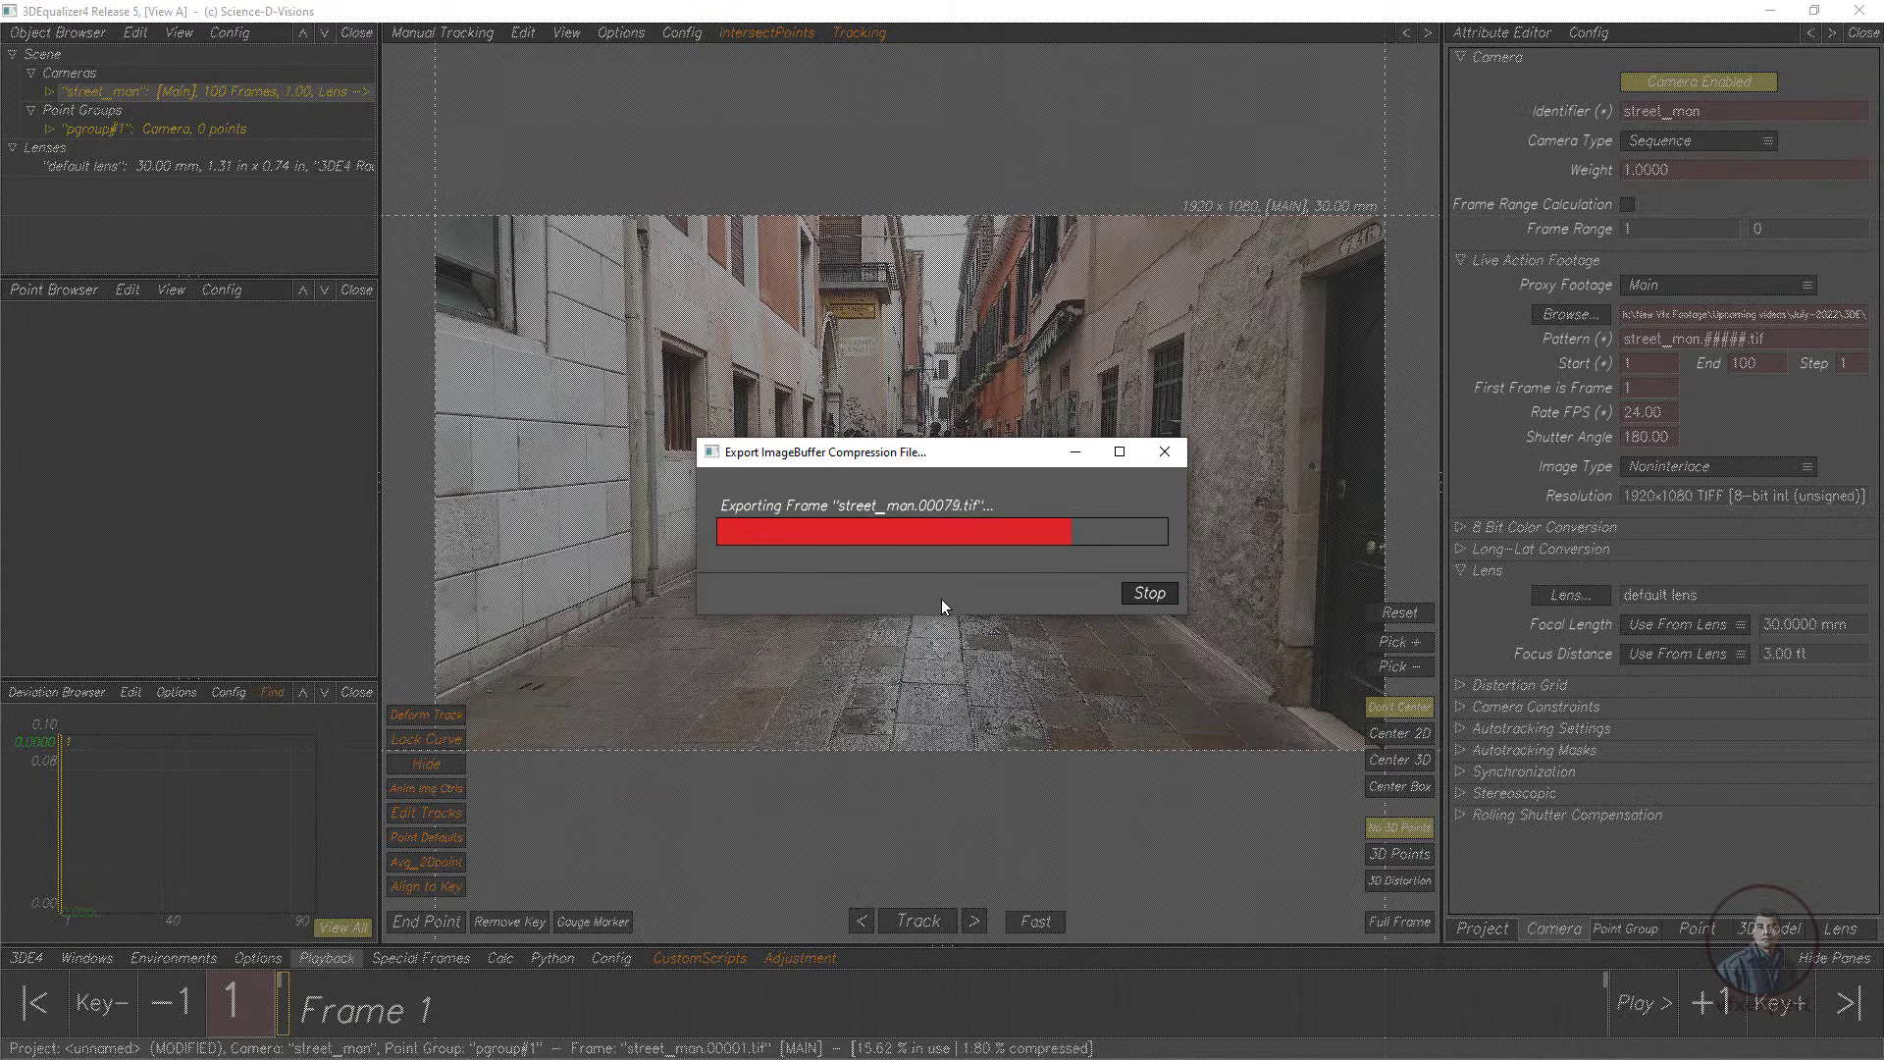
Step: Import the buffer compression file for the street_man footage
left_click(327, 958)
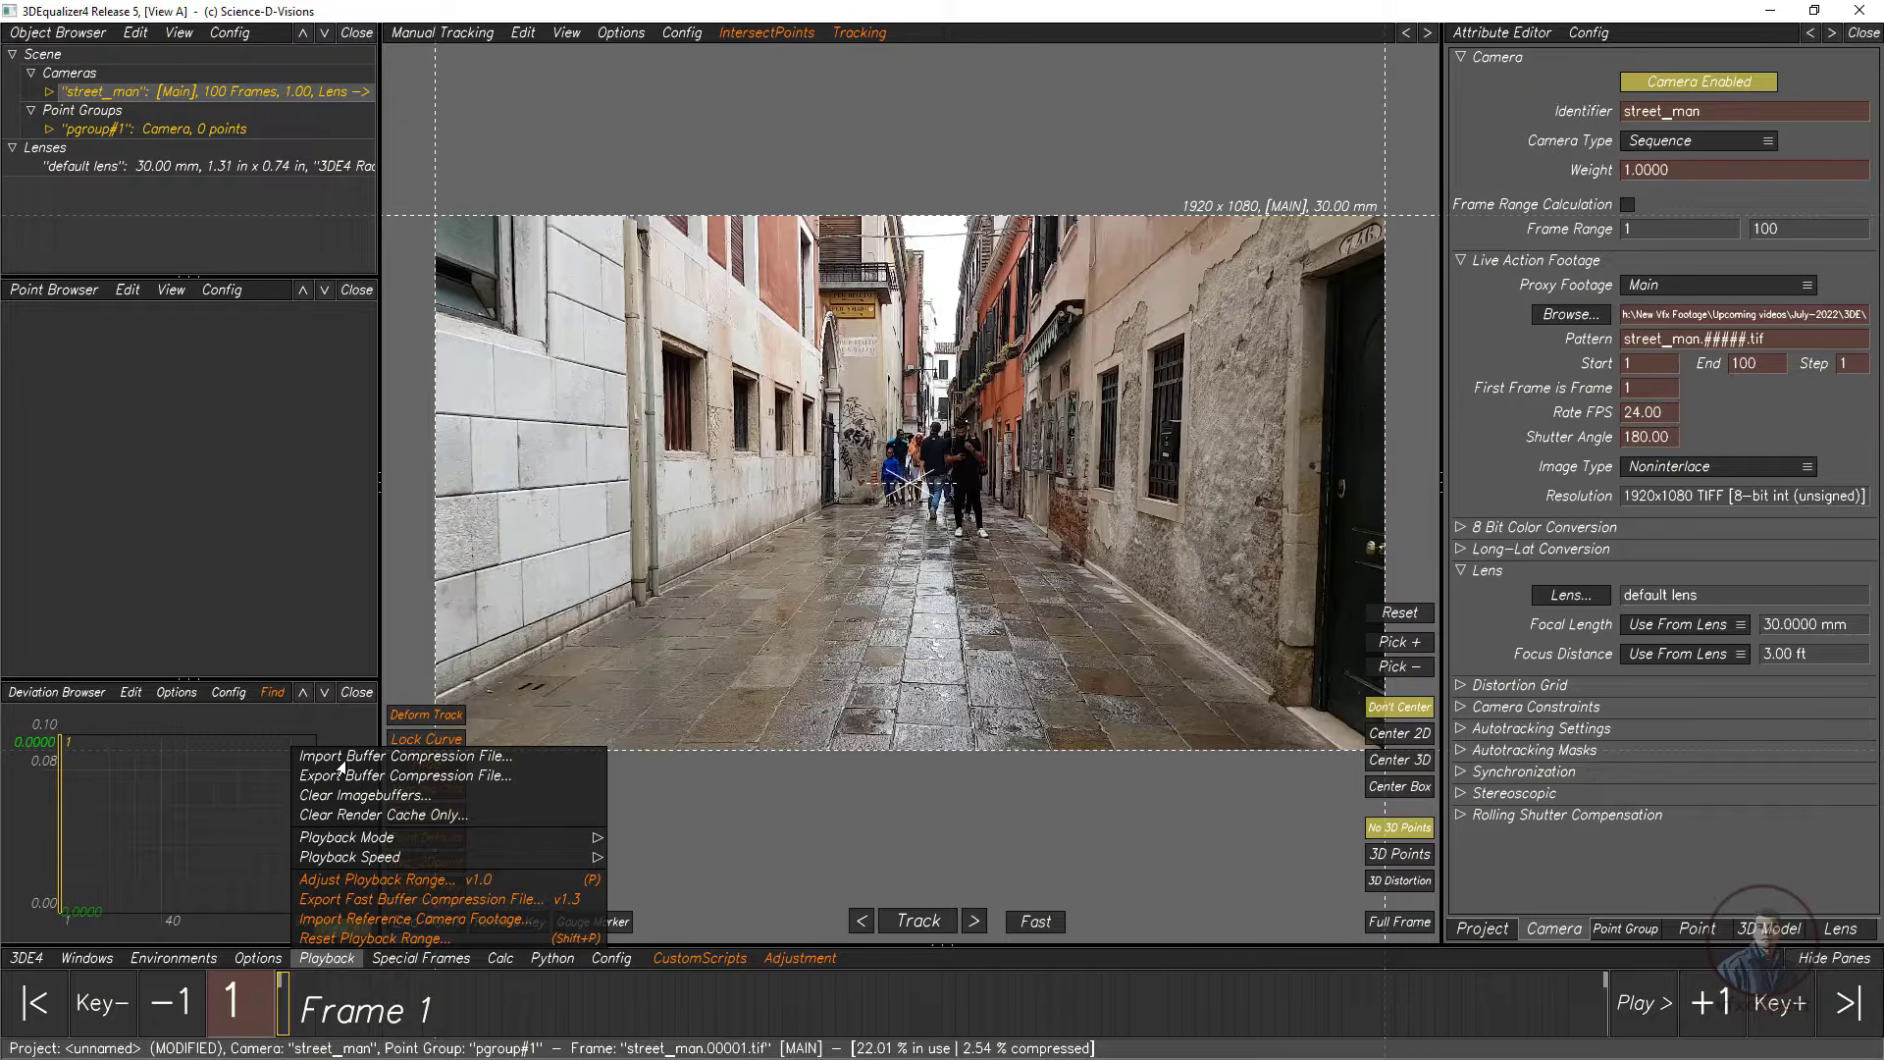
left_click(356, 766)
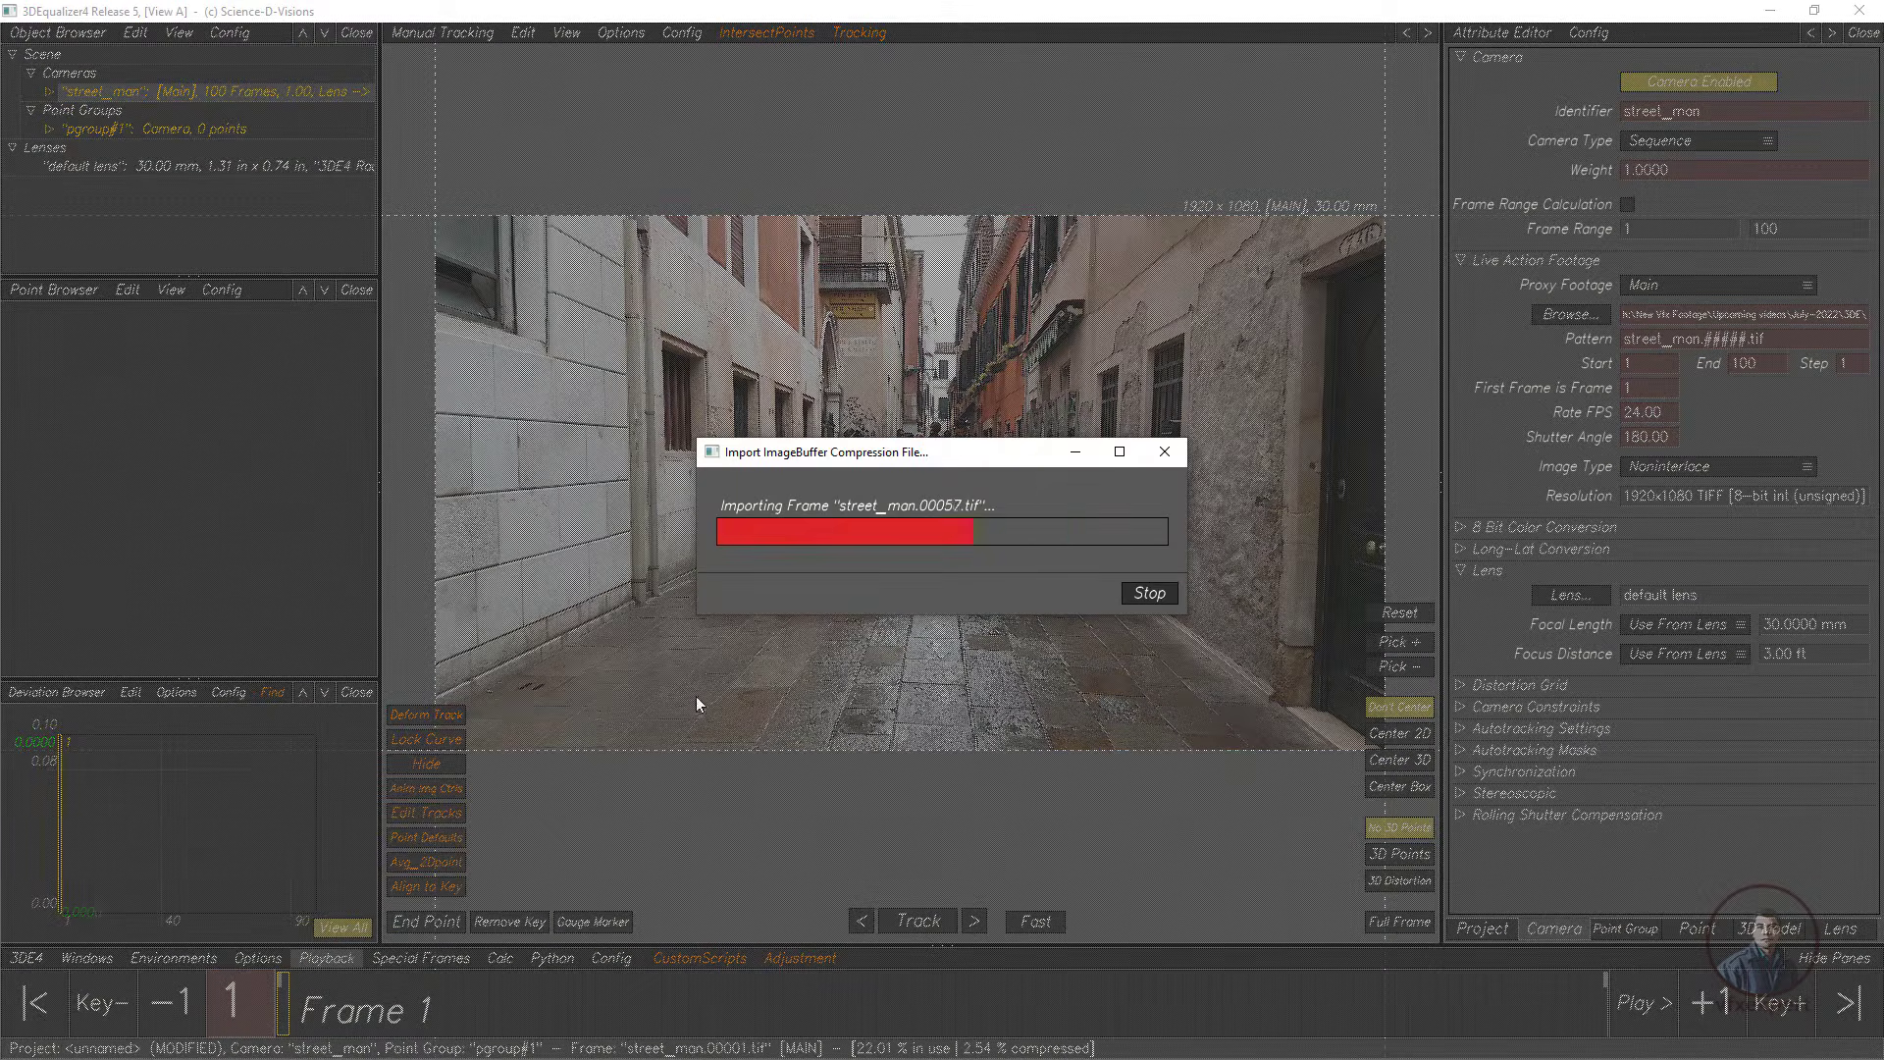
left_click(326, 958)
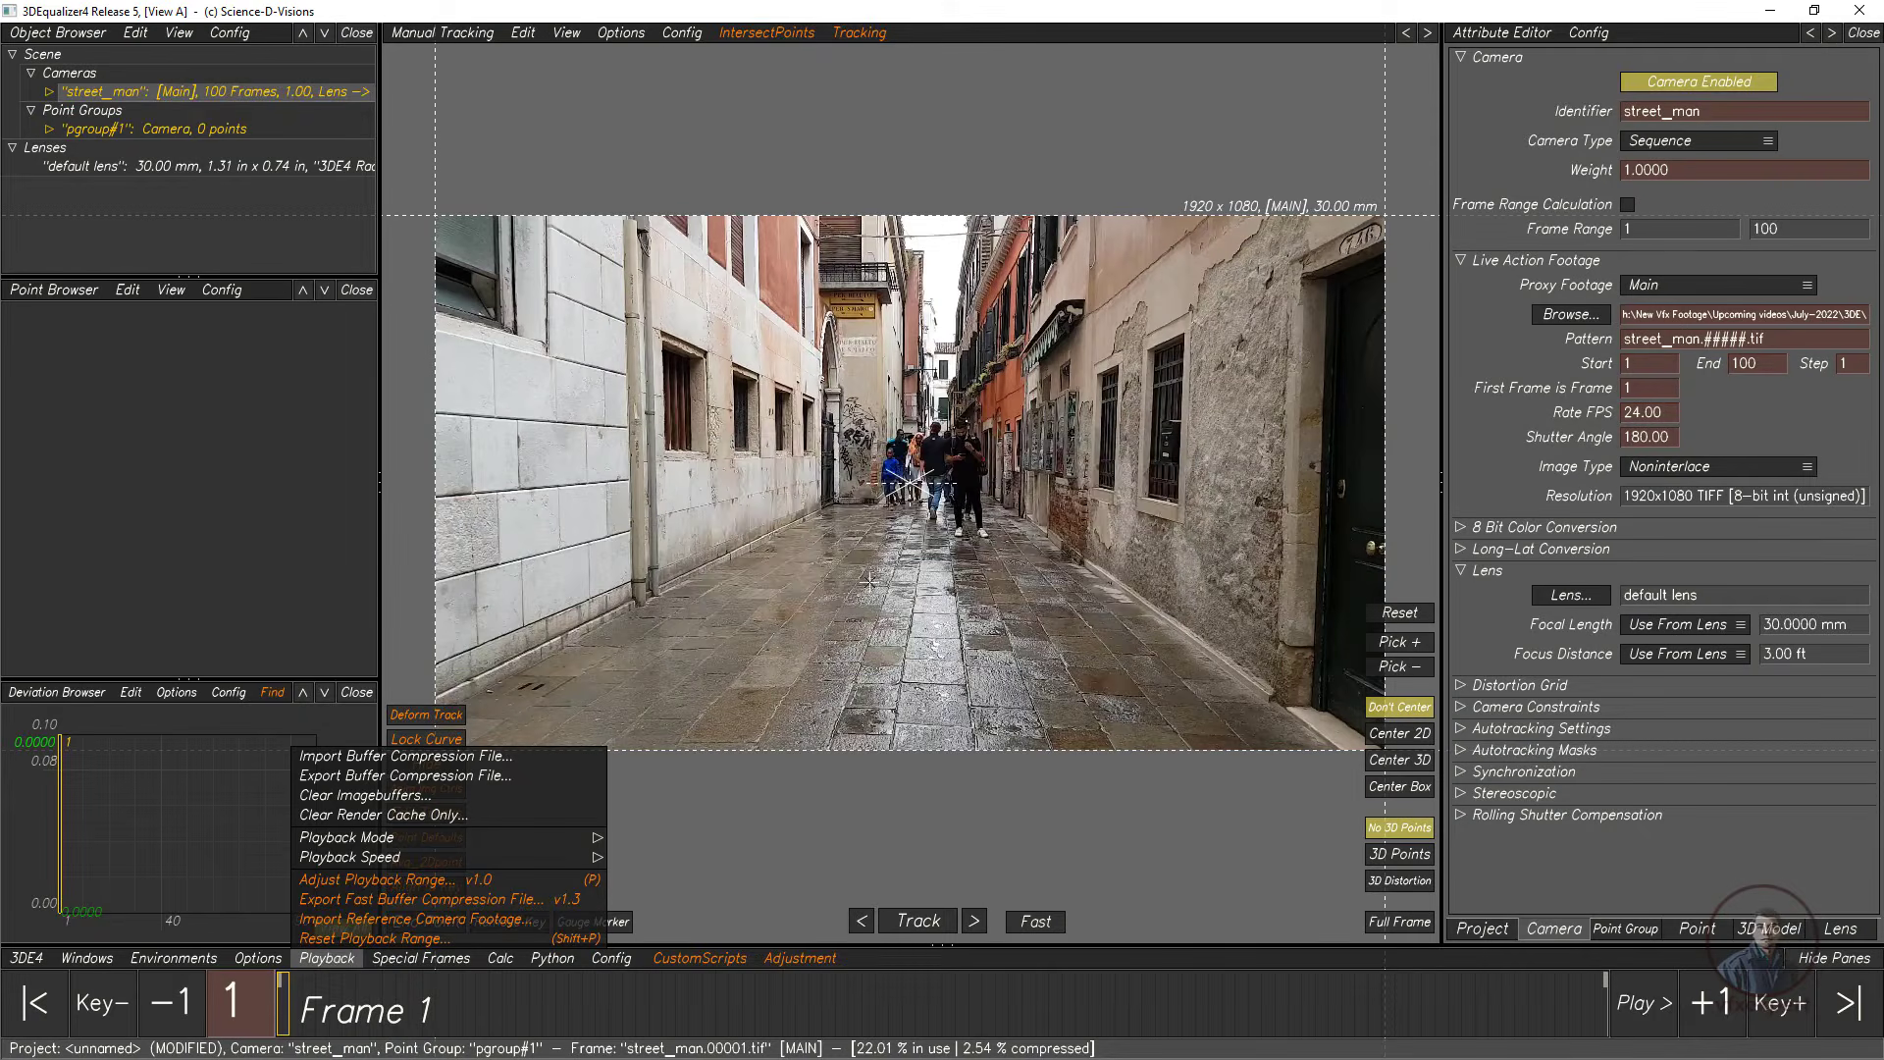
left_click(333, 960)
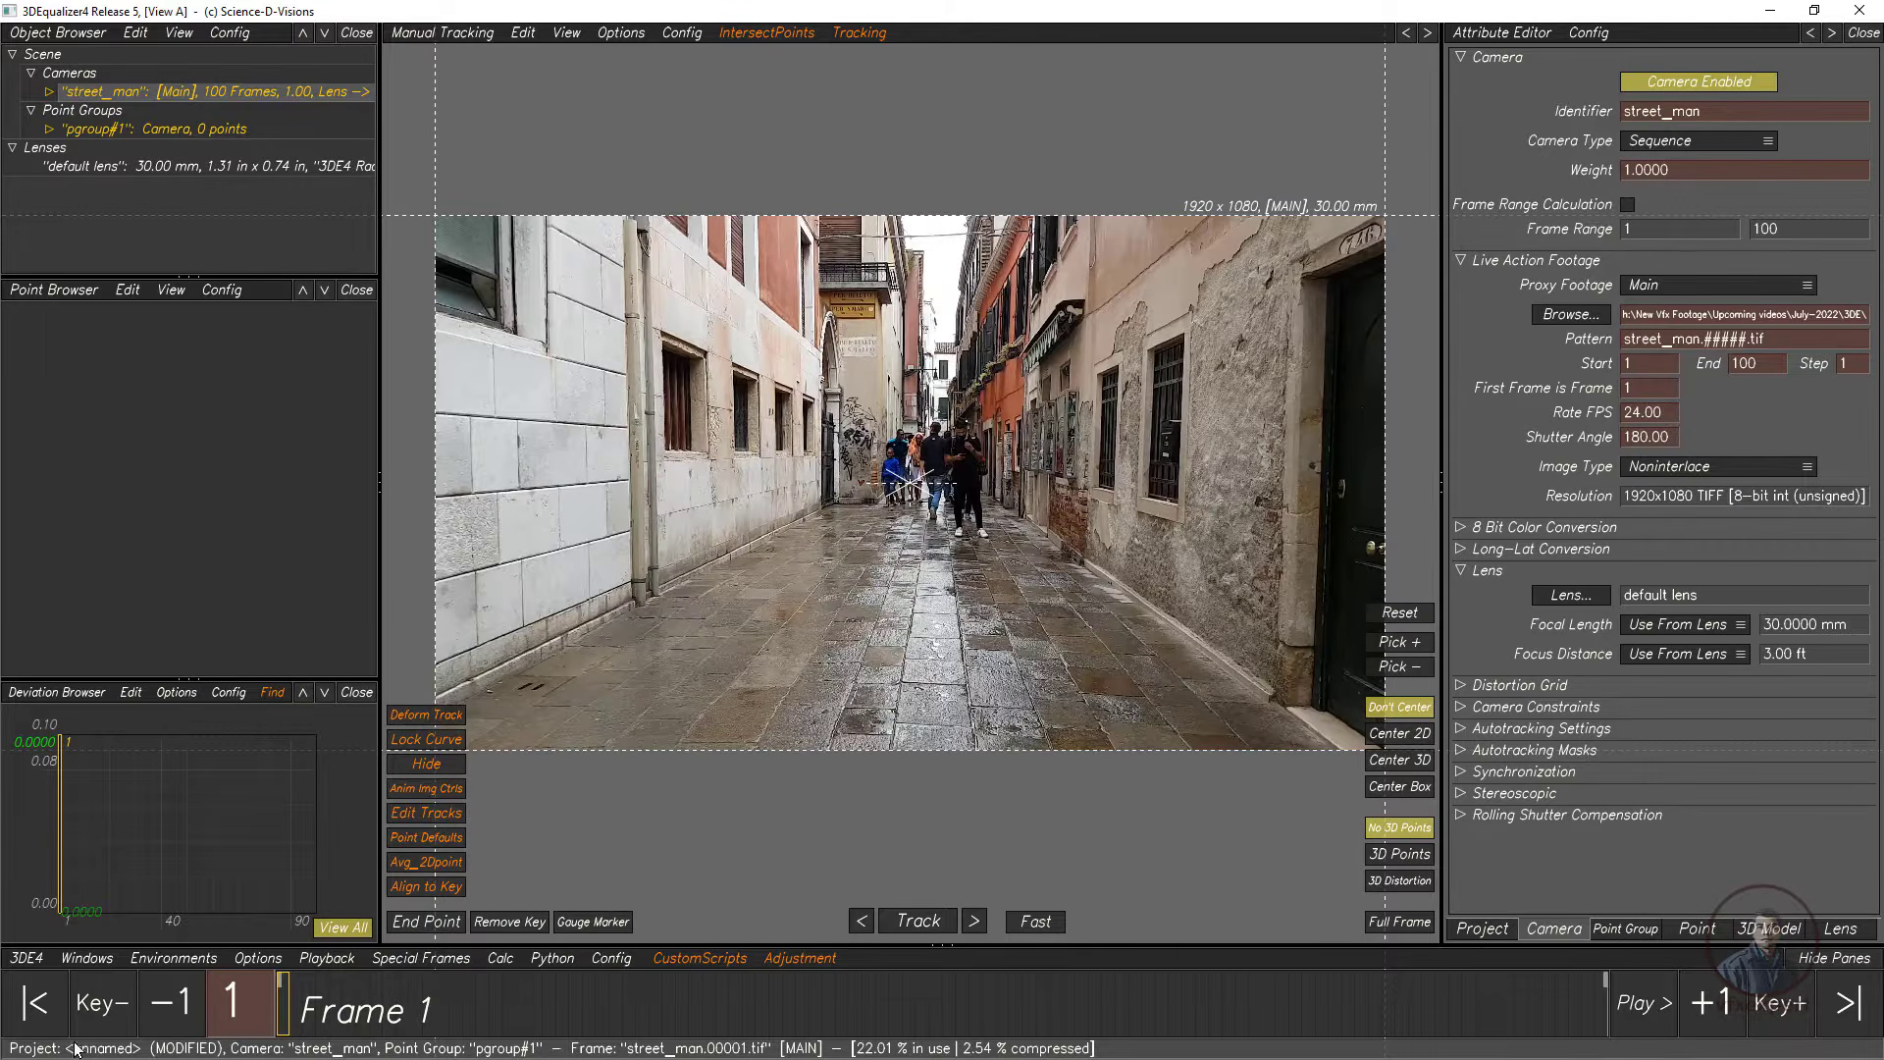
Step: Play the imported sequence and return to the first frame
left_click(1634, 1003)
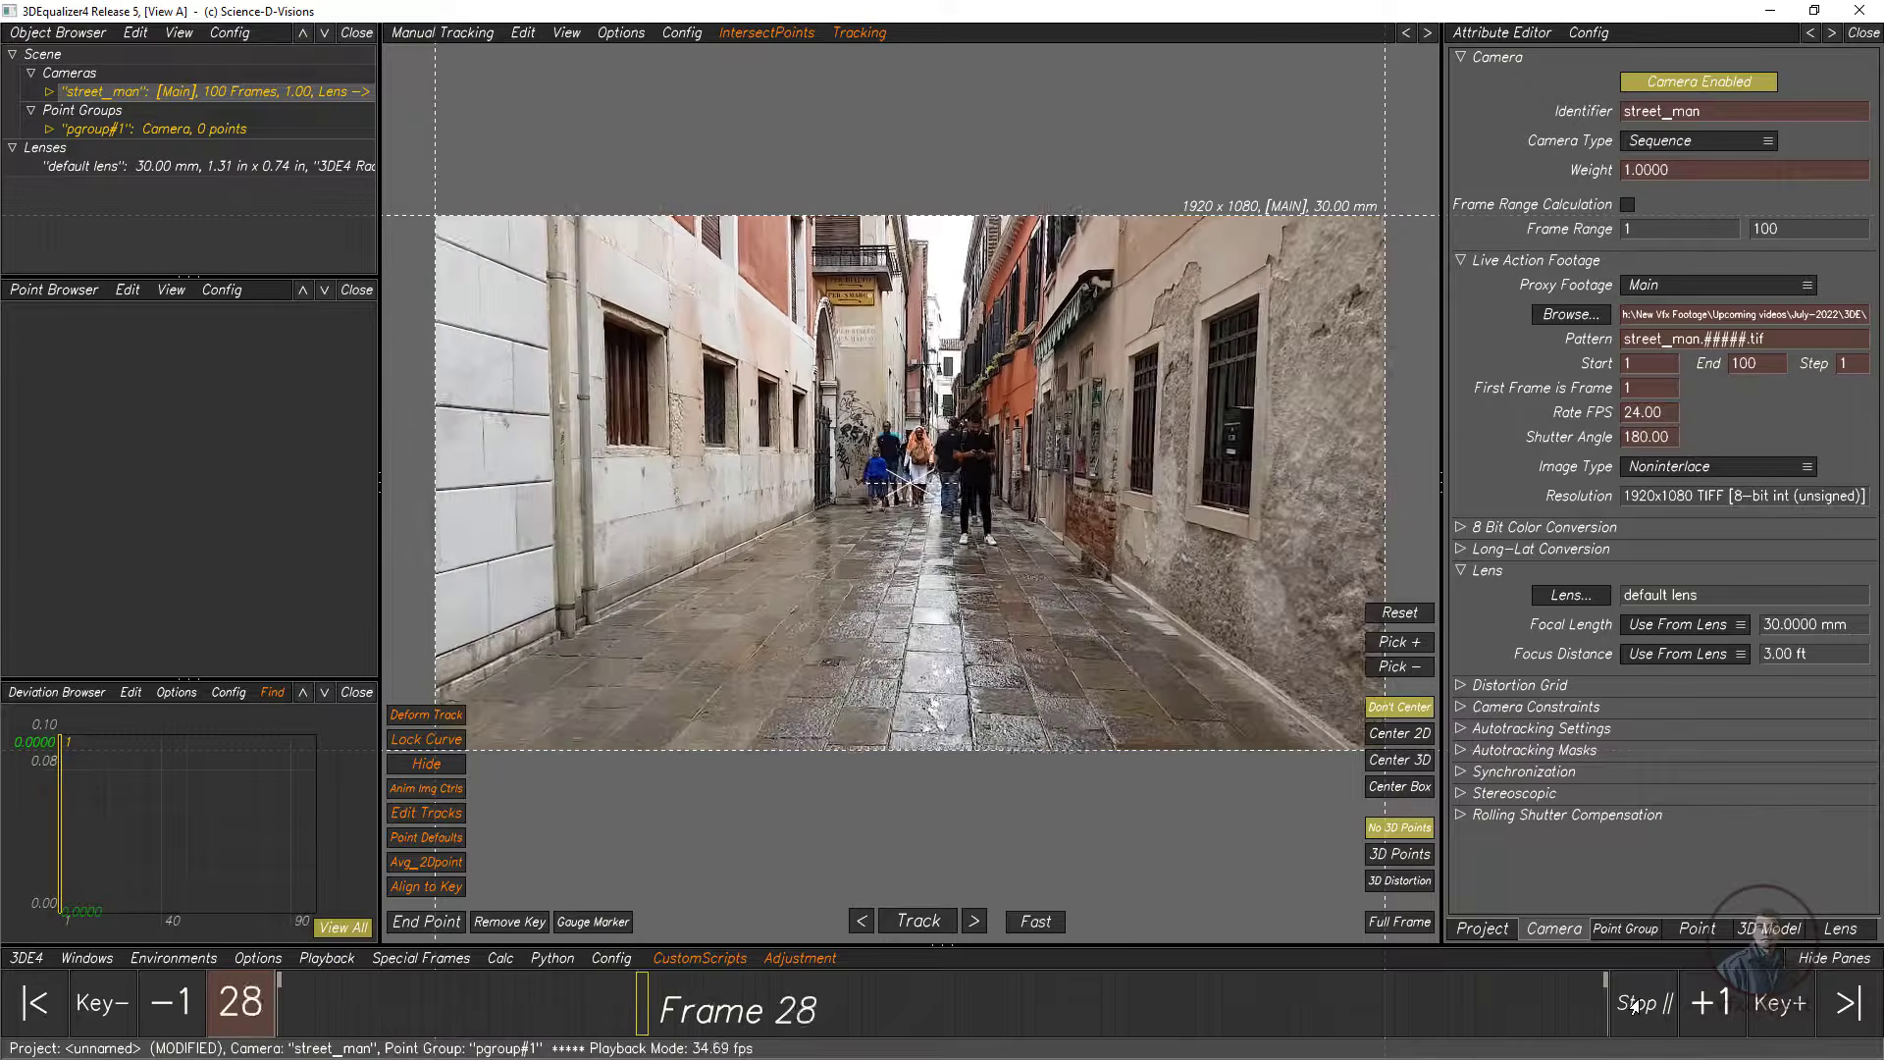
left_click(39, 1003)
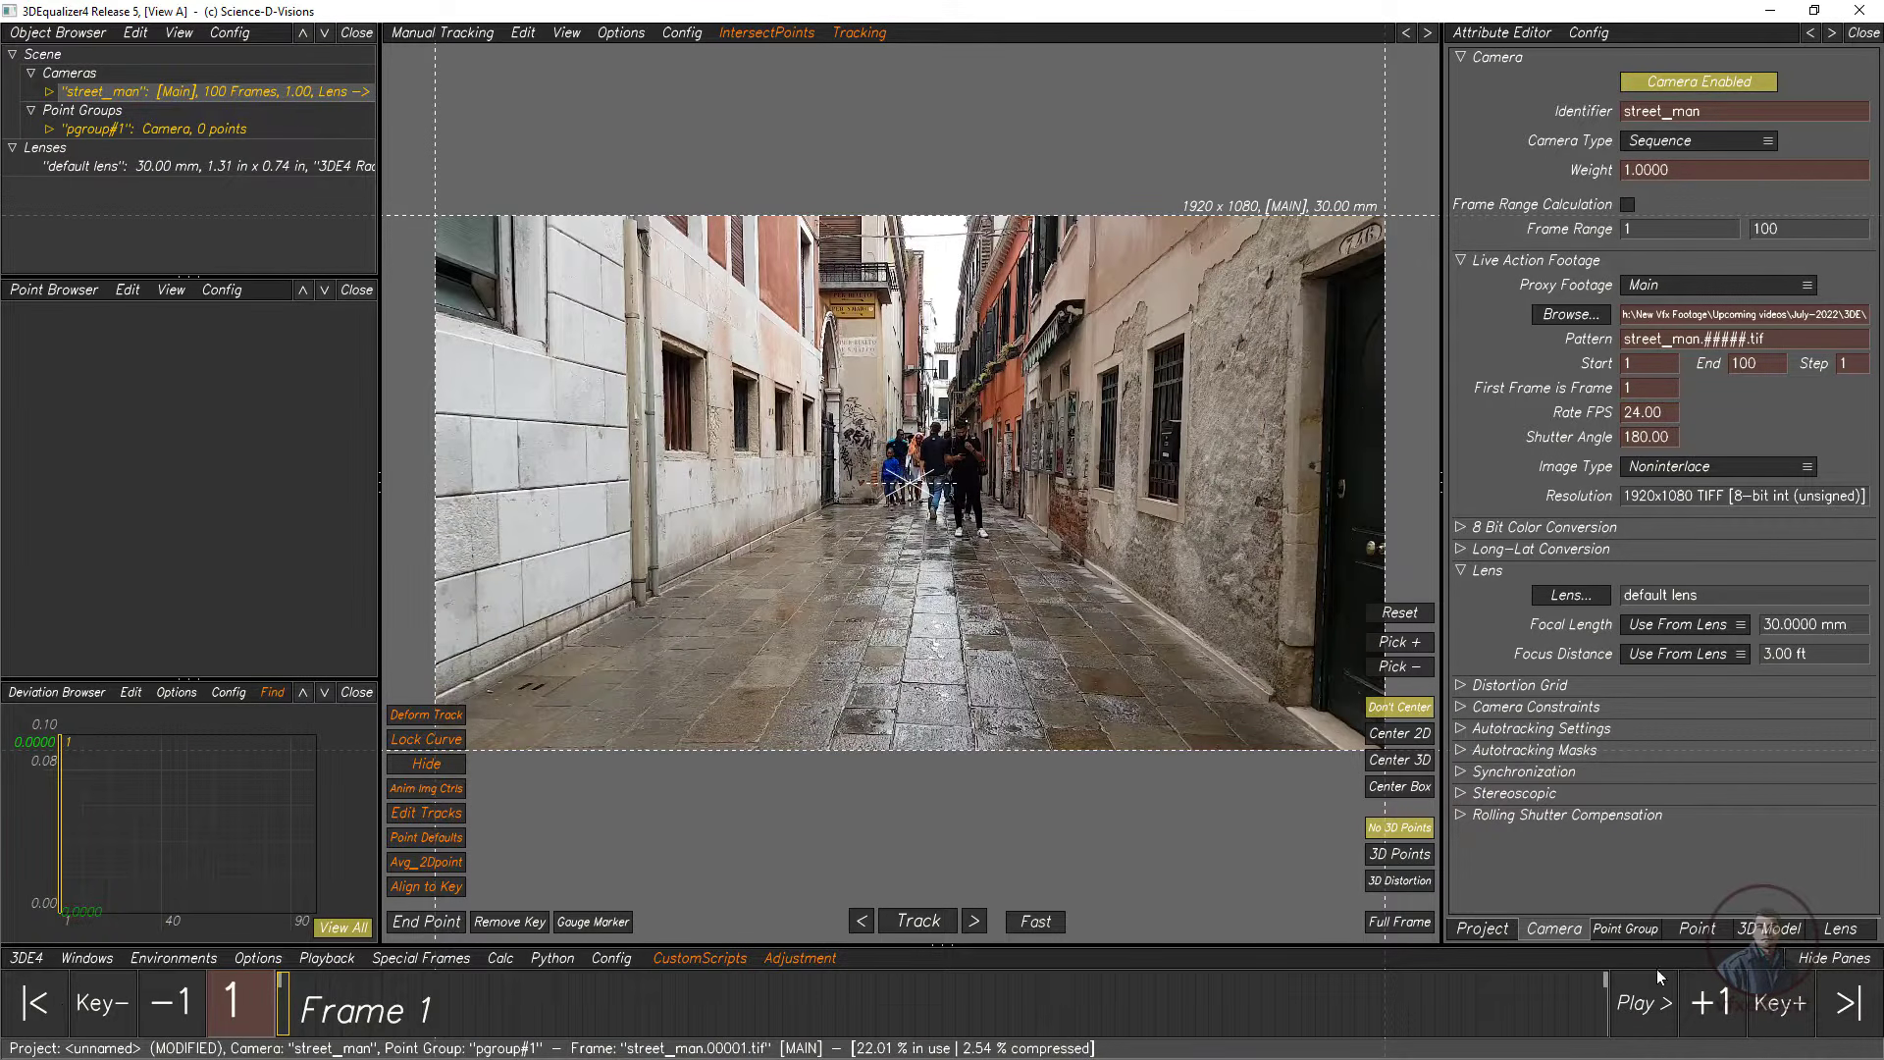
Step: Go to the last frame of the sequence and step back frame by frame to about frame 90
left_click(1845, 1020)
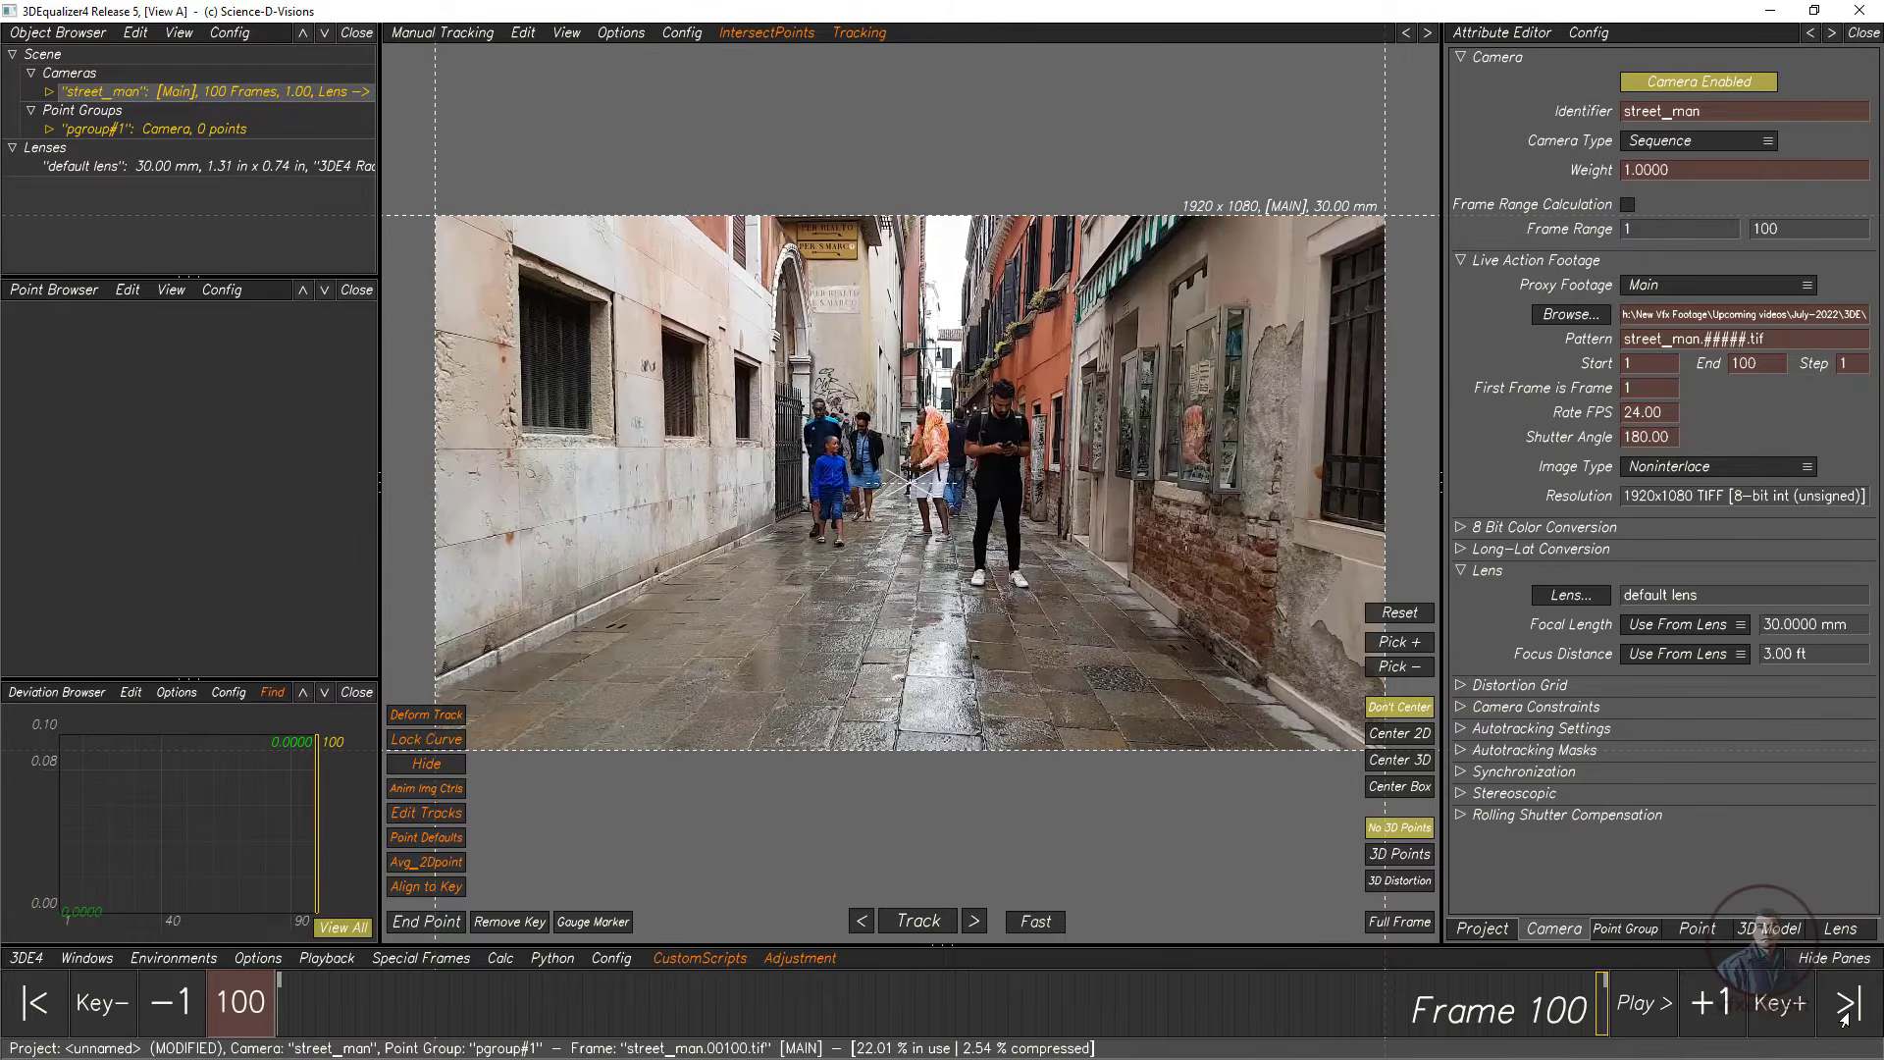
left_click(176, 1010)
left_click(177, 1010)
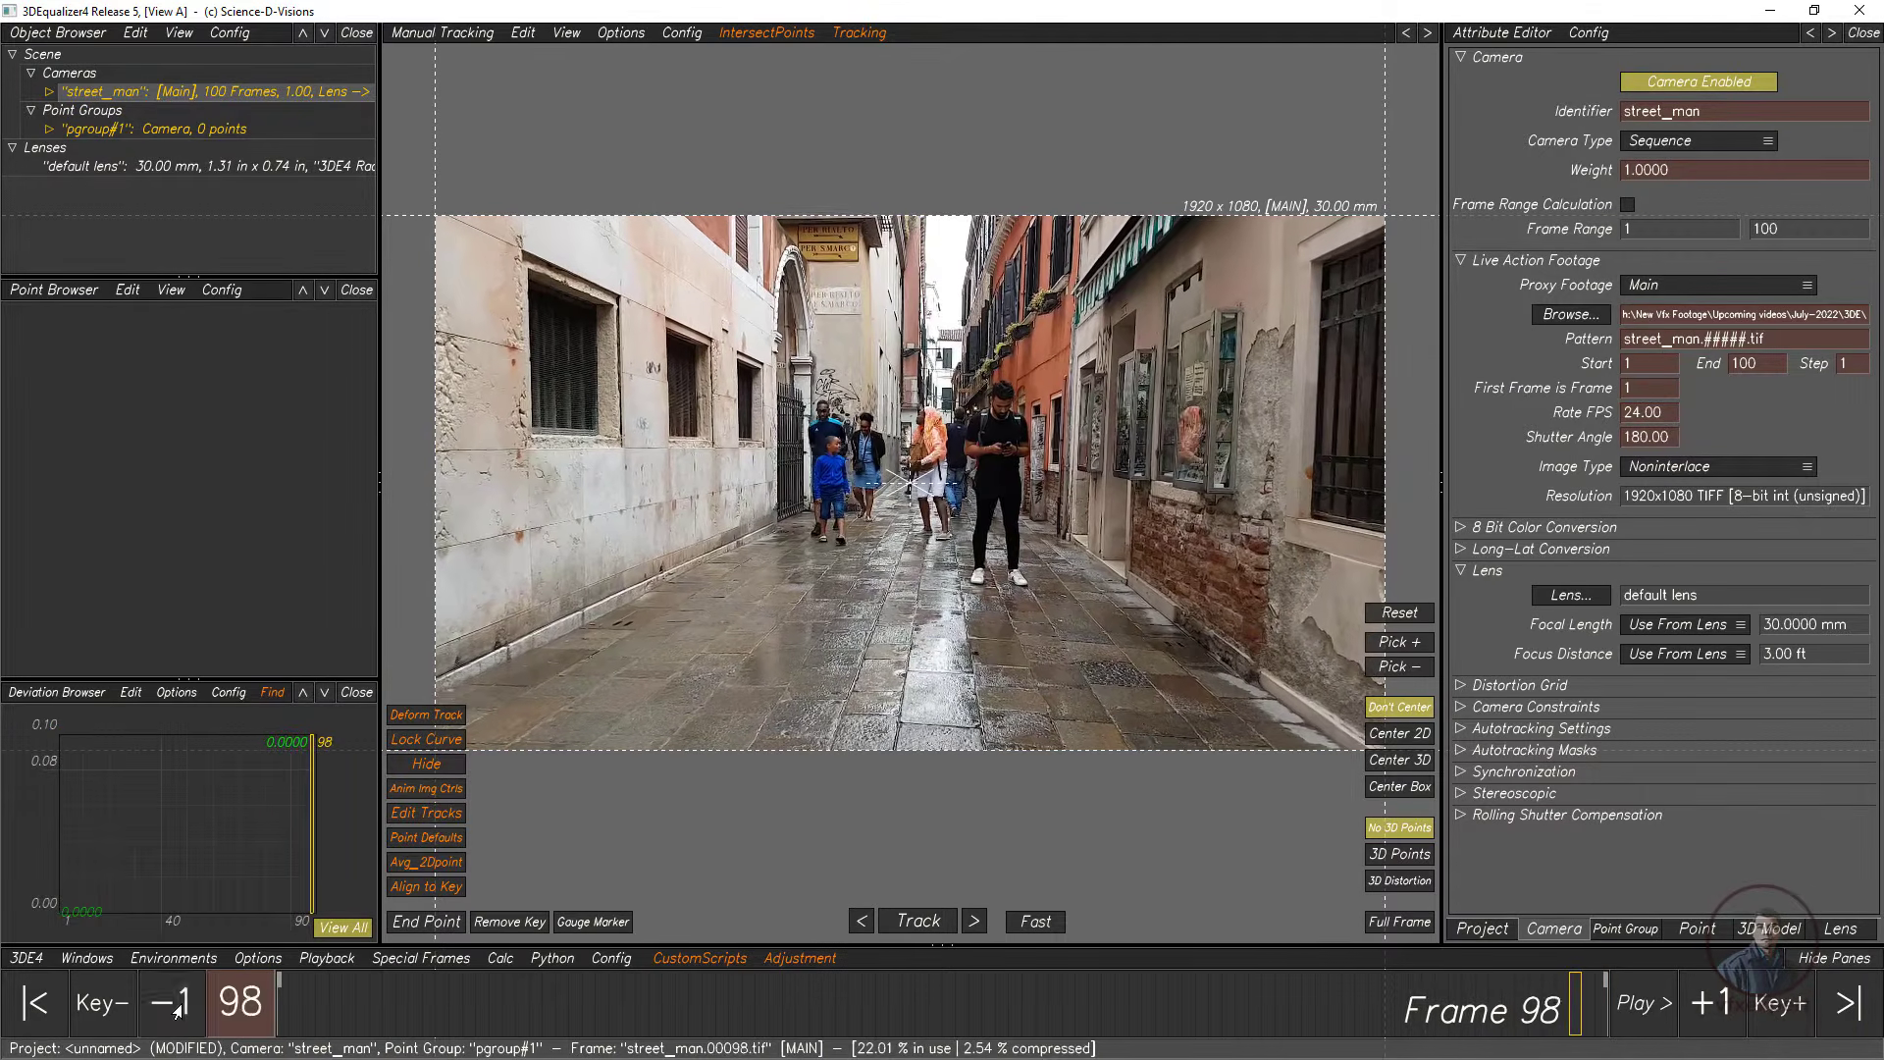
left_click(177, 1010)
left_click(177, 1011)
left_click(177, 1011)
left_click(176, 1010)
left_click(176, 1011)
left_click(177, 1011)
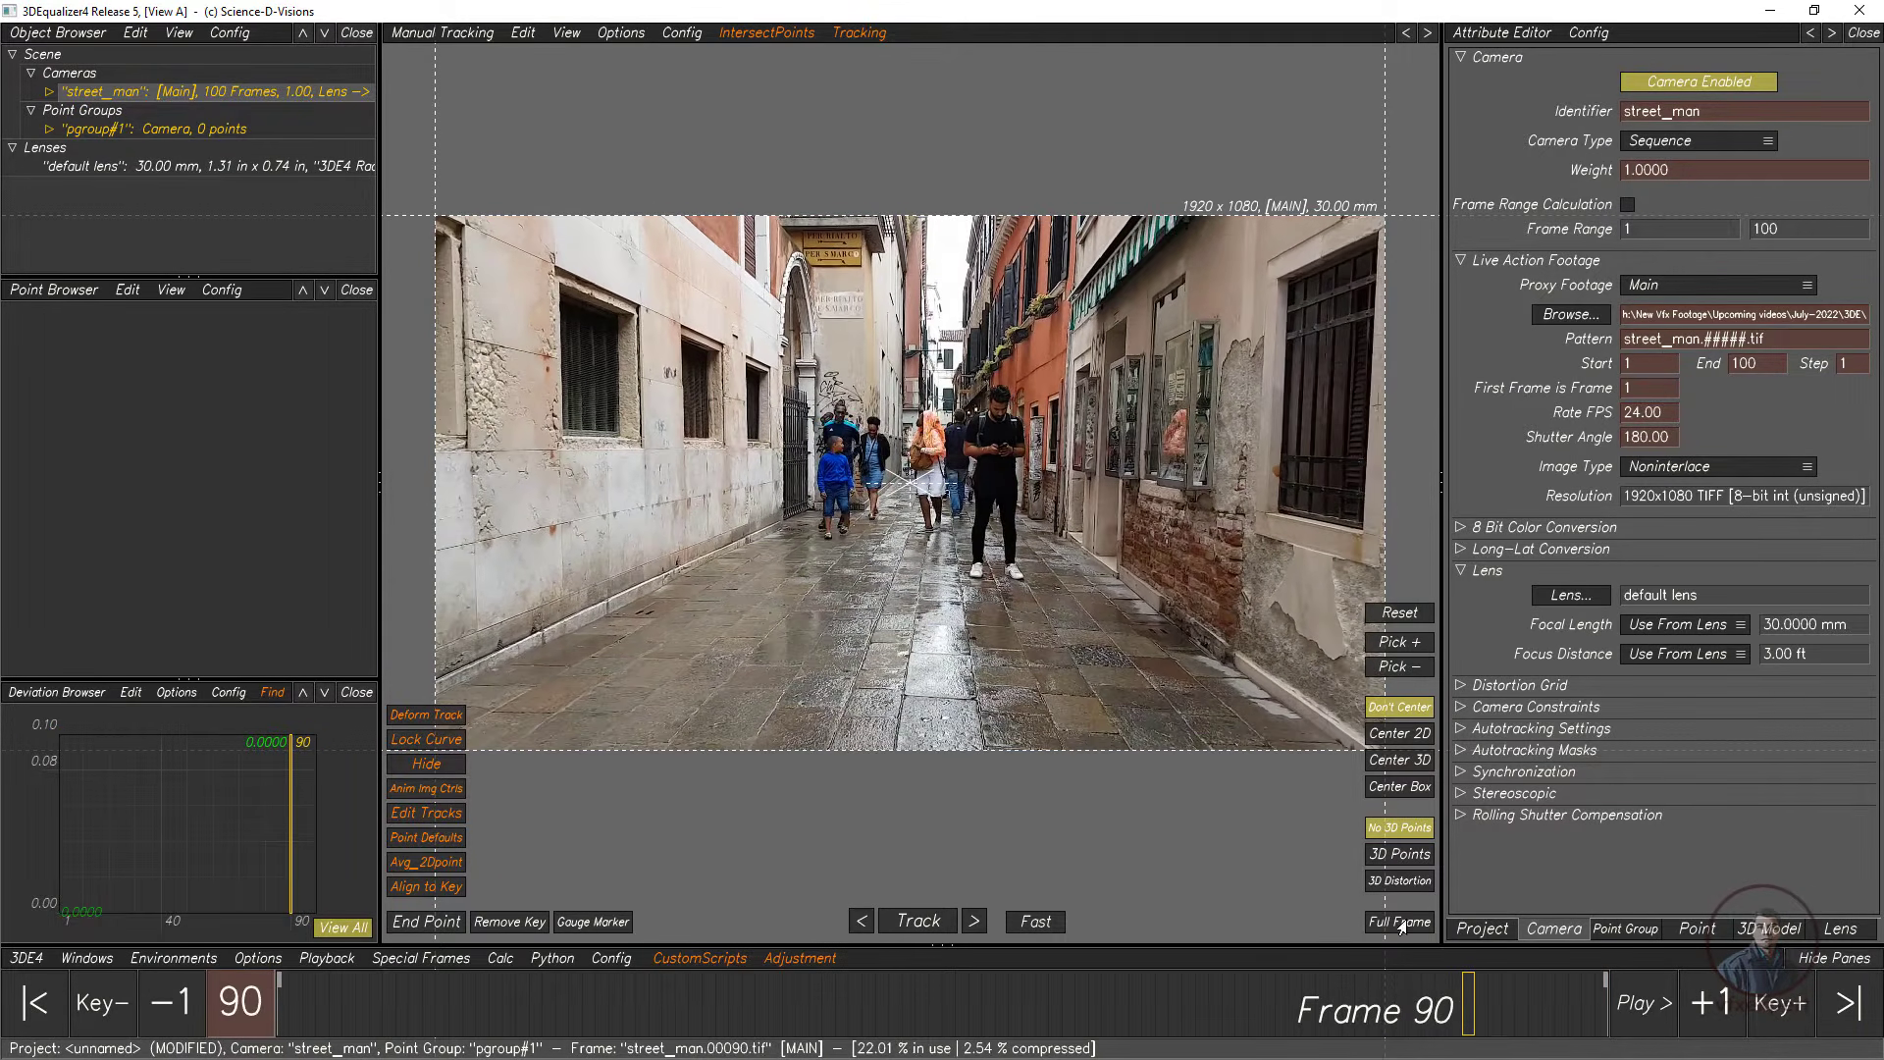
Step: Step forward frame by frame to frame 96, then return to the first frame
left_click(1708, 1006)
left_click(1707, 1006)
left_click(1708, 1006)
left_click(1707, 1006)
left_click(1705, 1006)
left_click(1704, 1006)
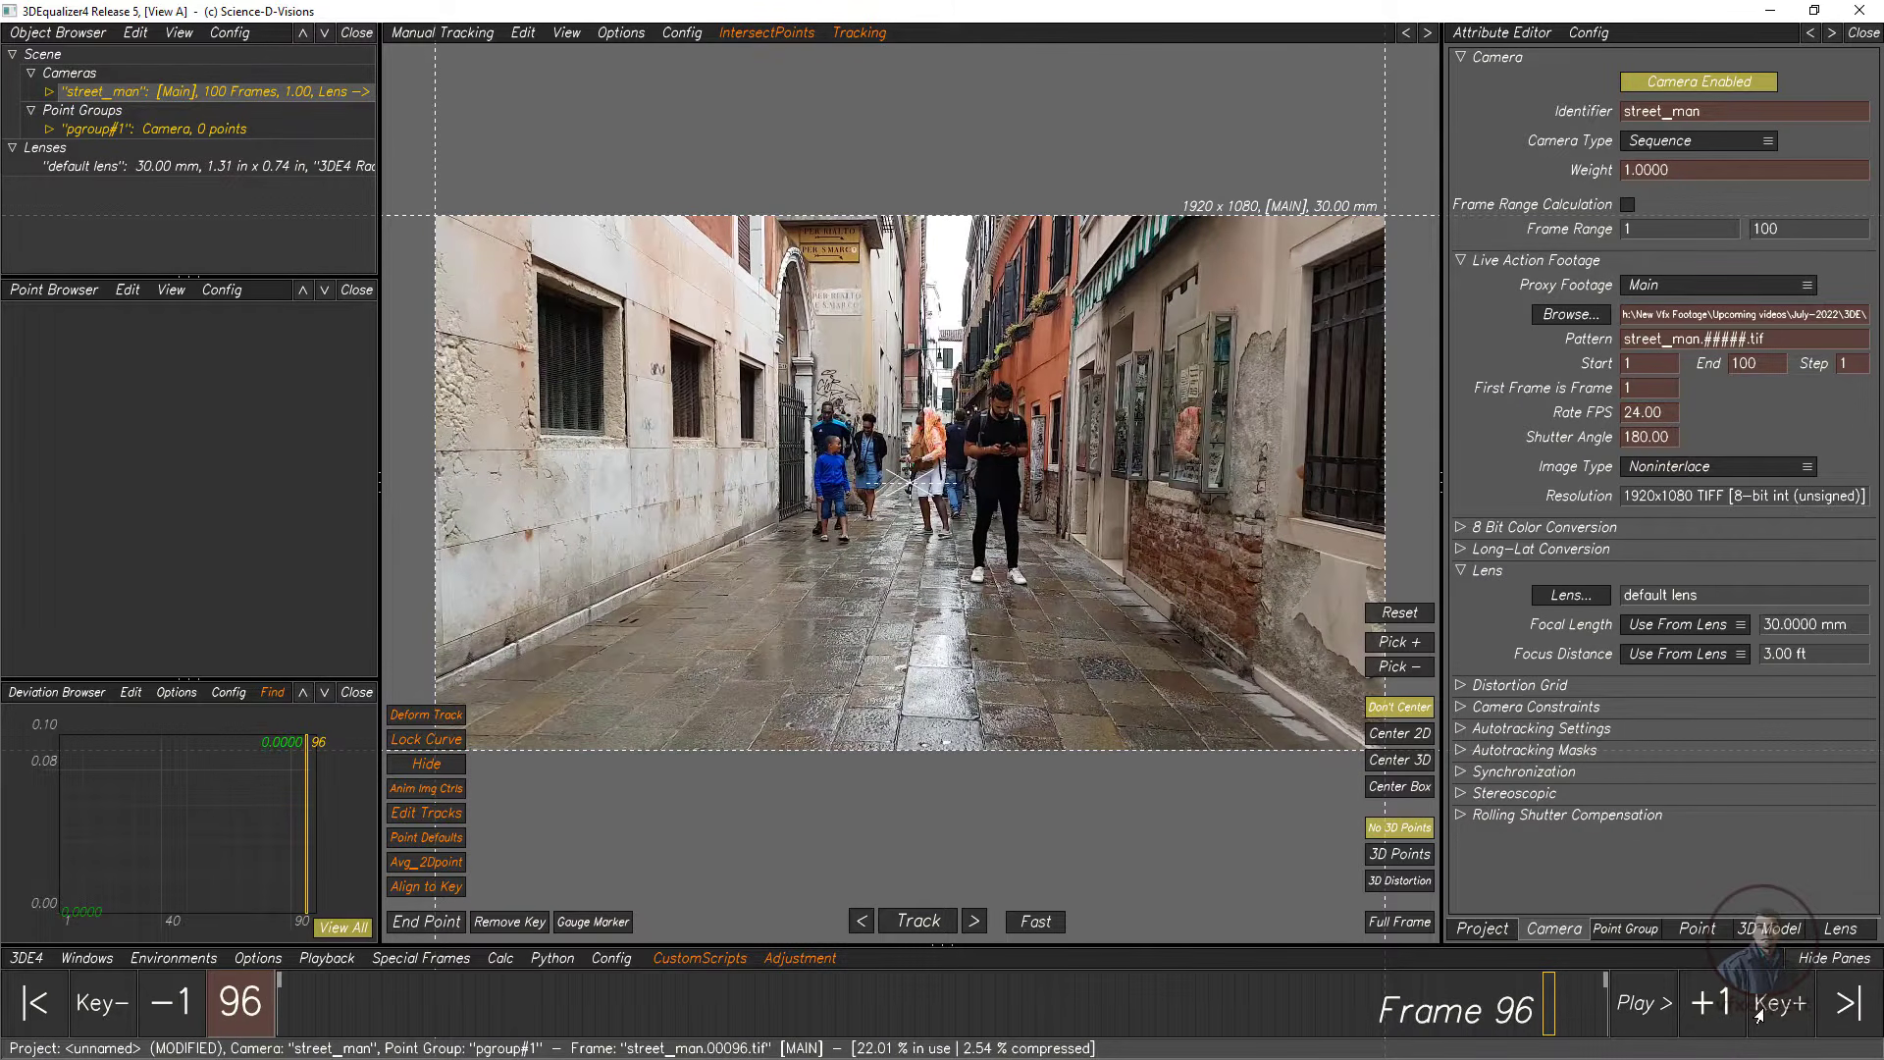
left_click(37, 1003)
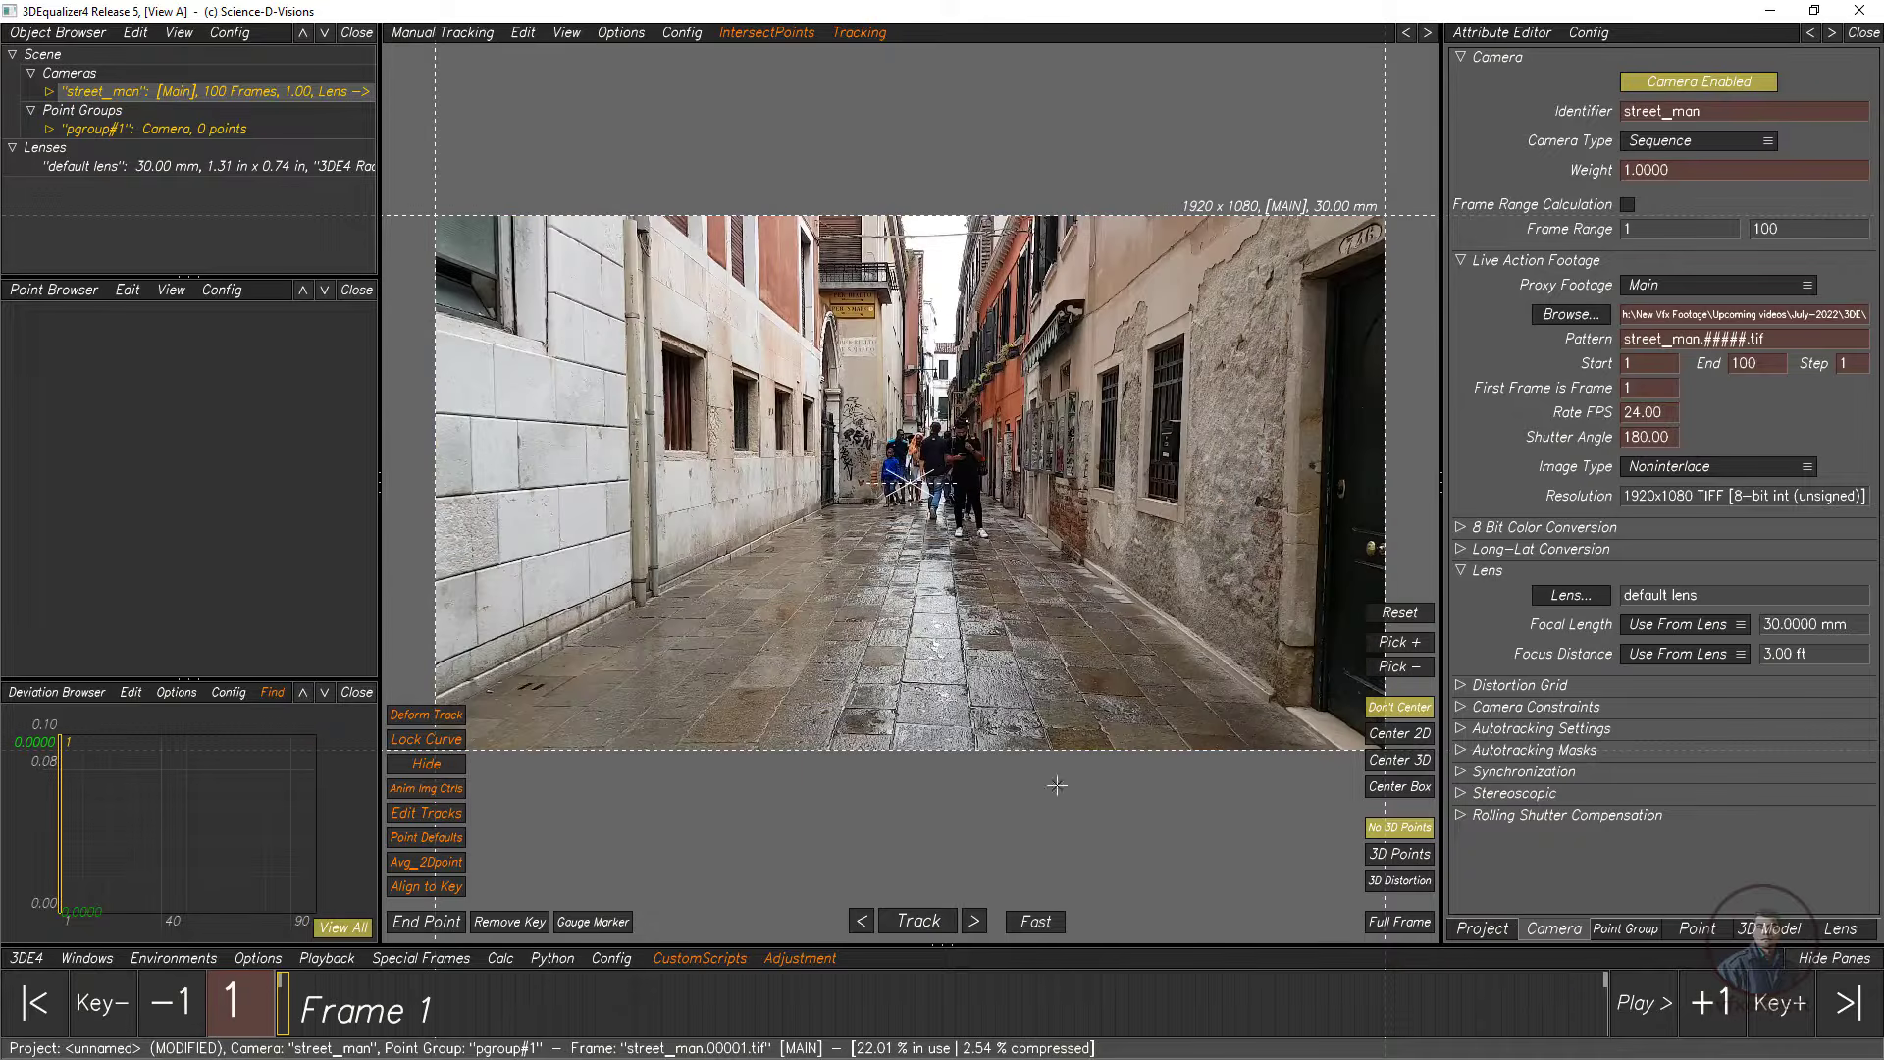
Step: Play the footage, stop it at about frame 32 and rewind to frame 1
left_click(1648, 1004)
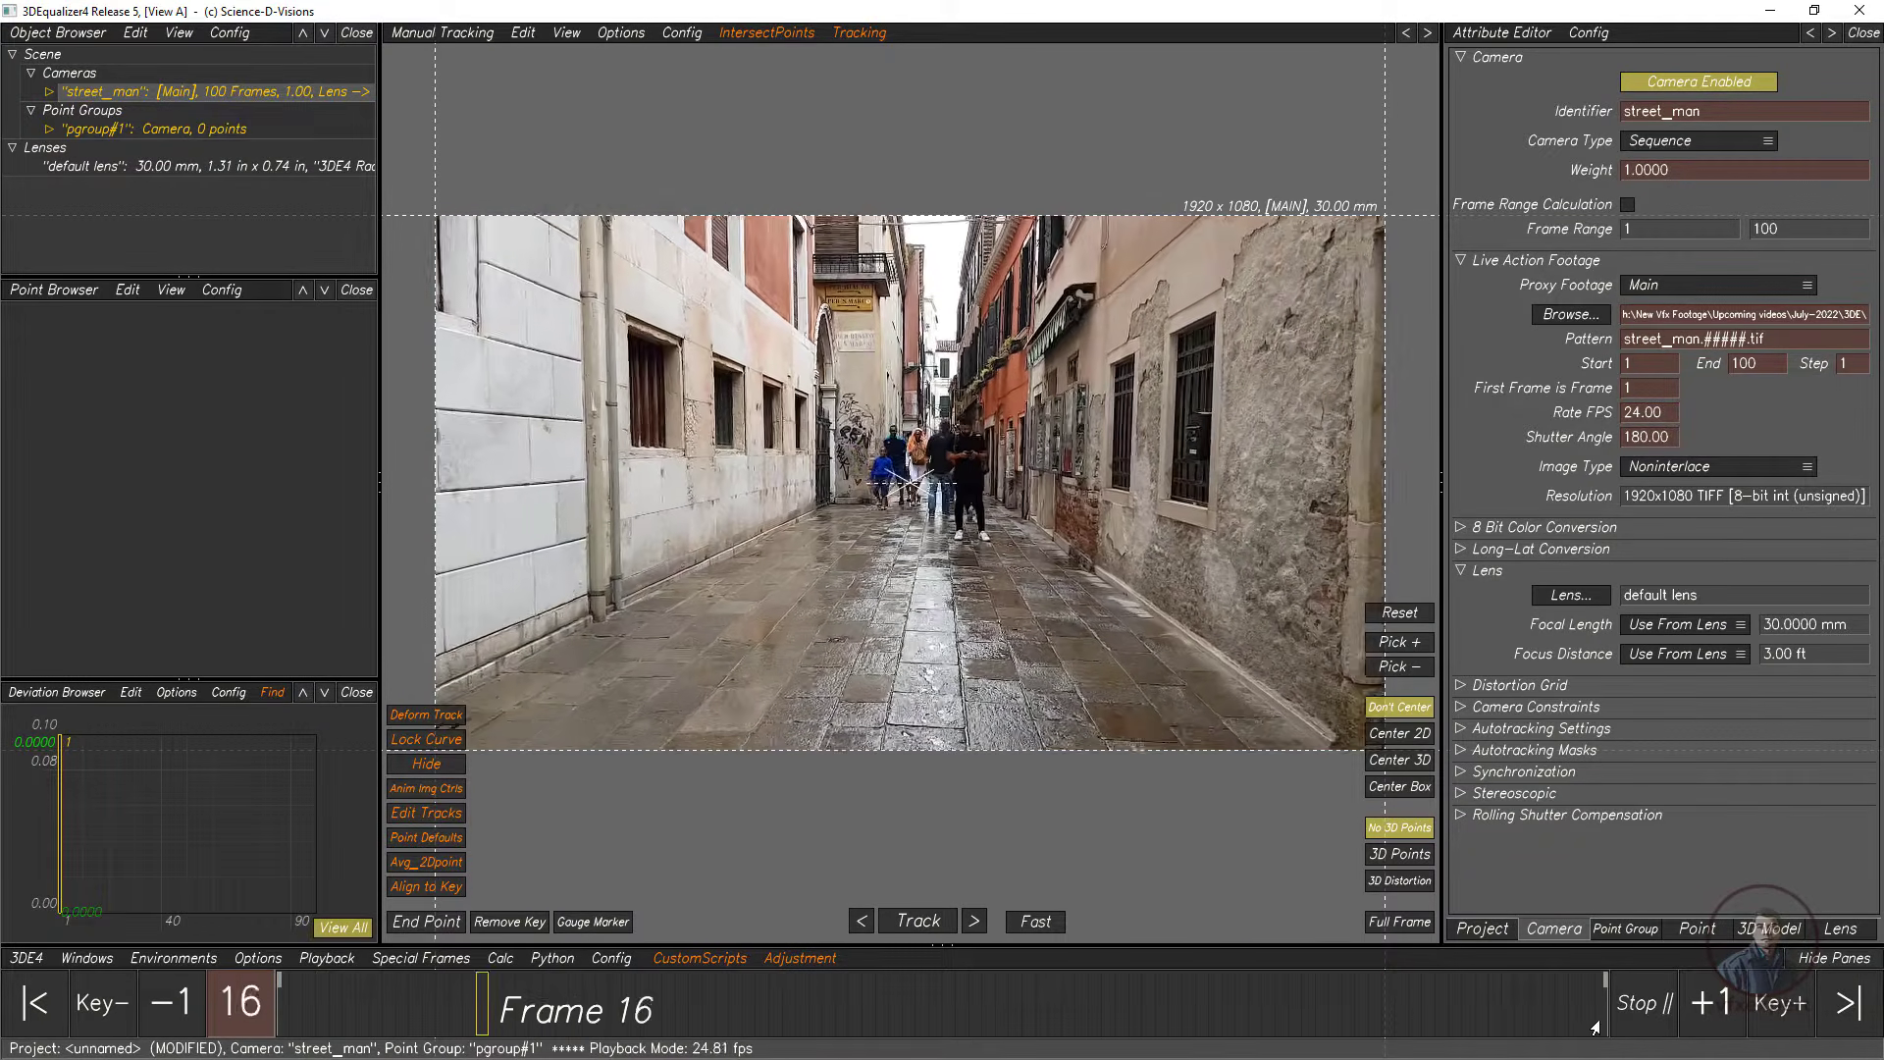
left_click(1641, 1019)
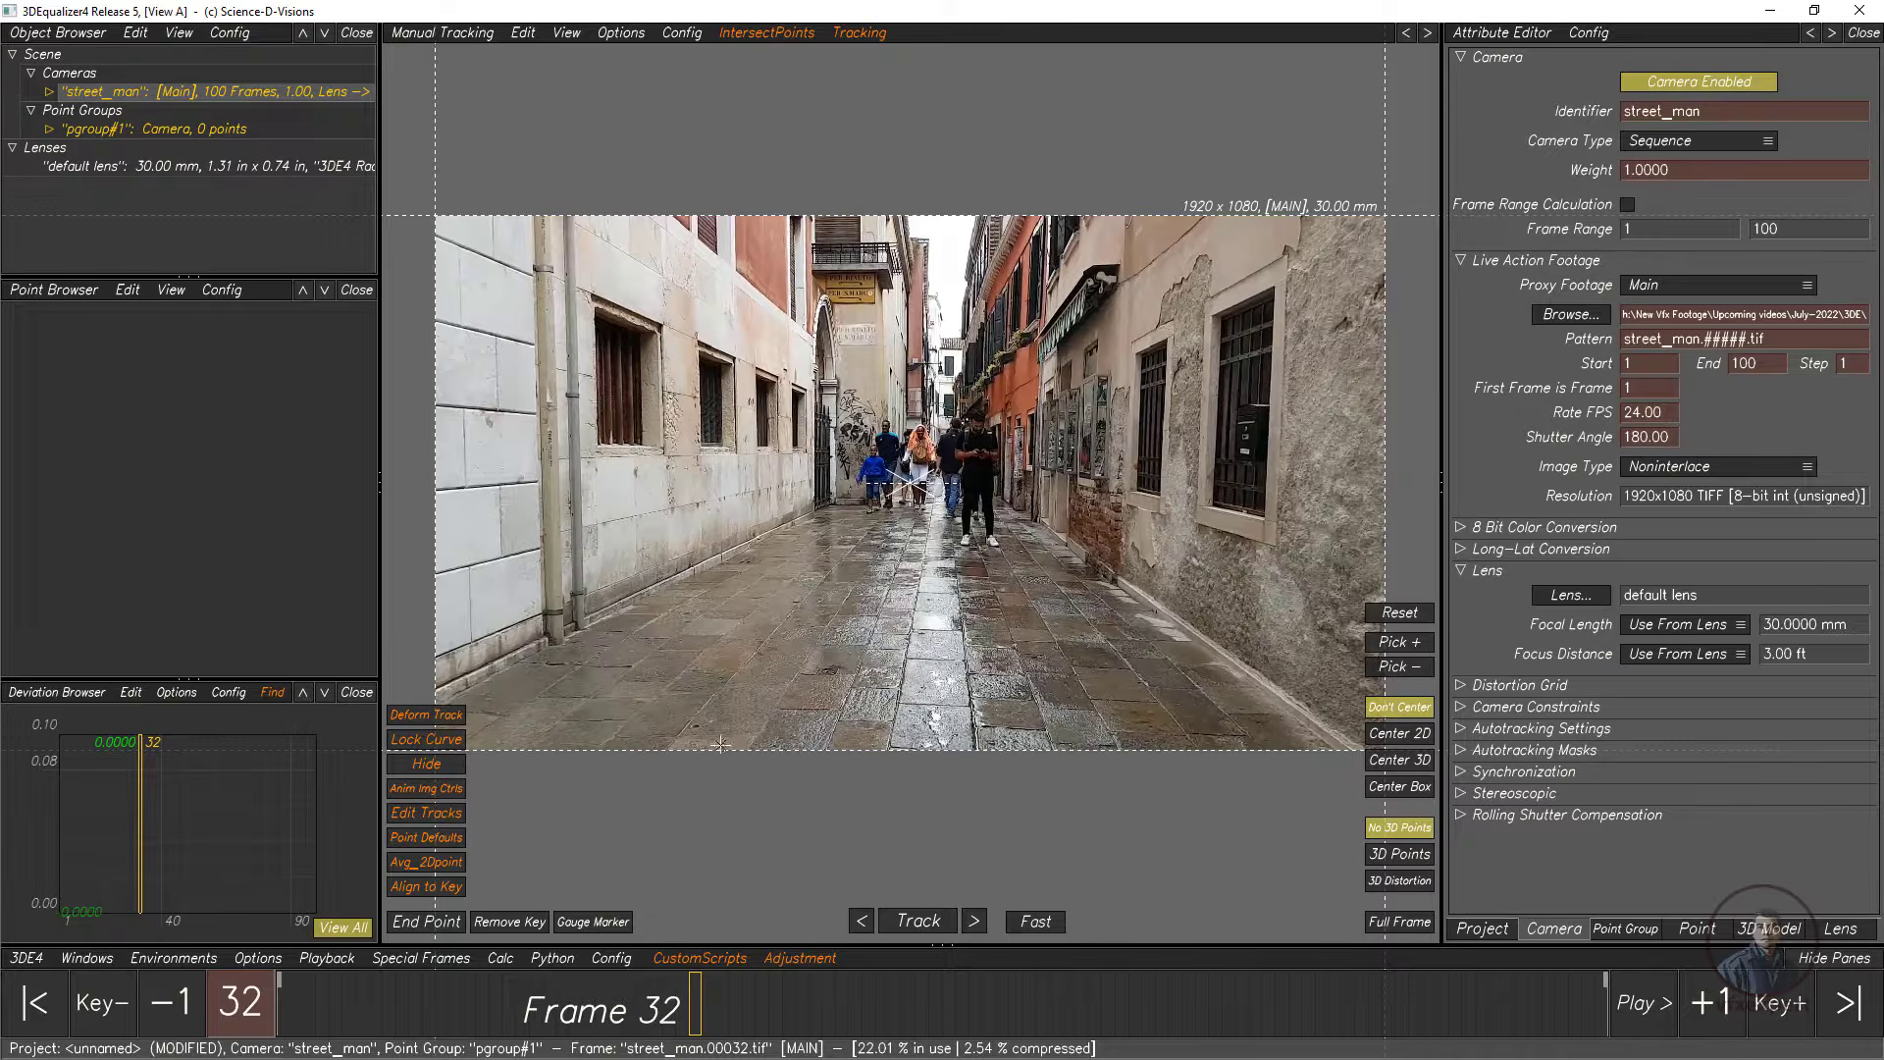
left_click(38, 1001)
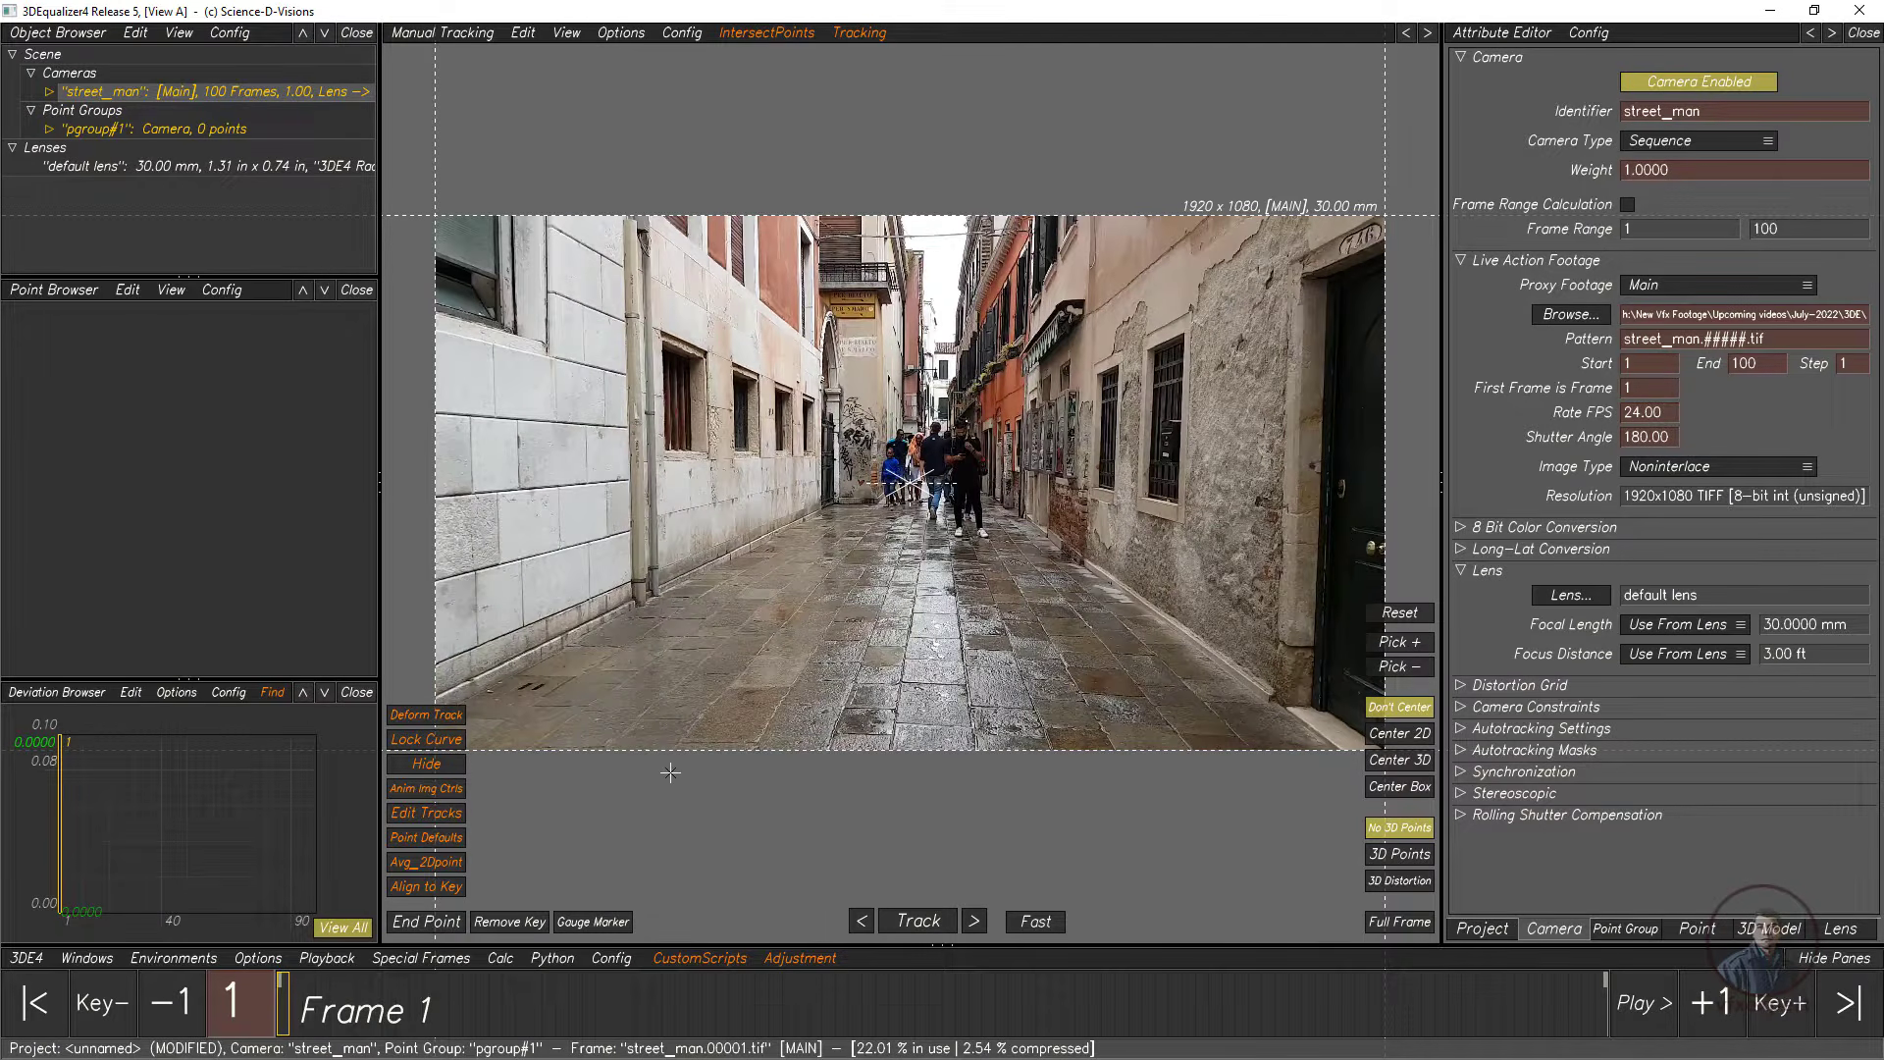
Step: Save the project as shot_cameratrack_v01 in the July-2022\3DE folder
left_click(26, 960)
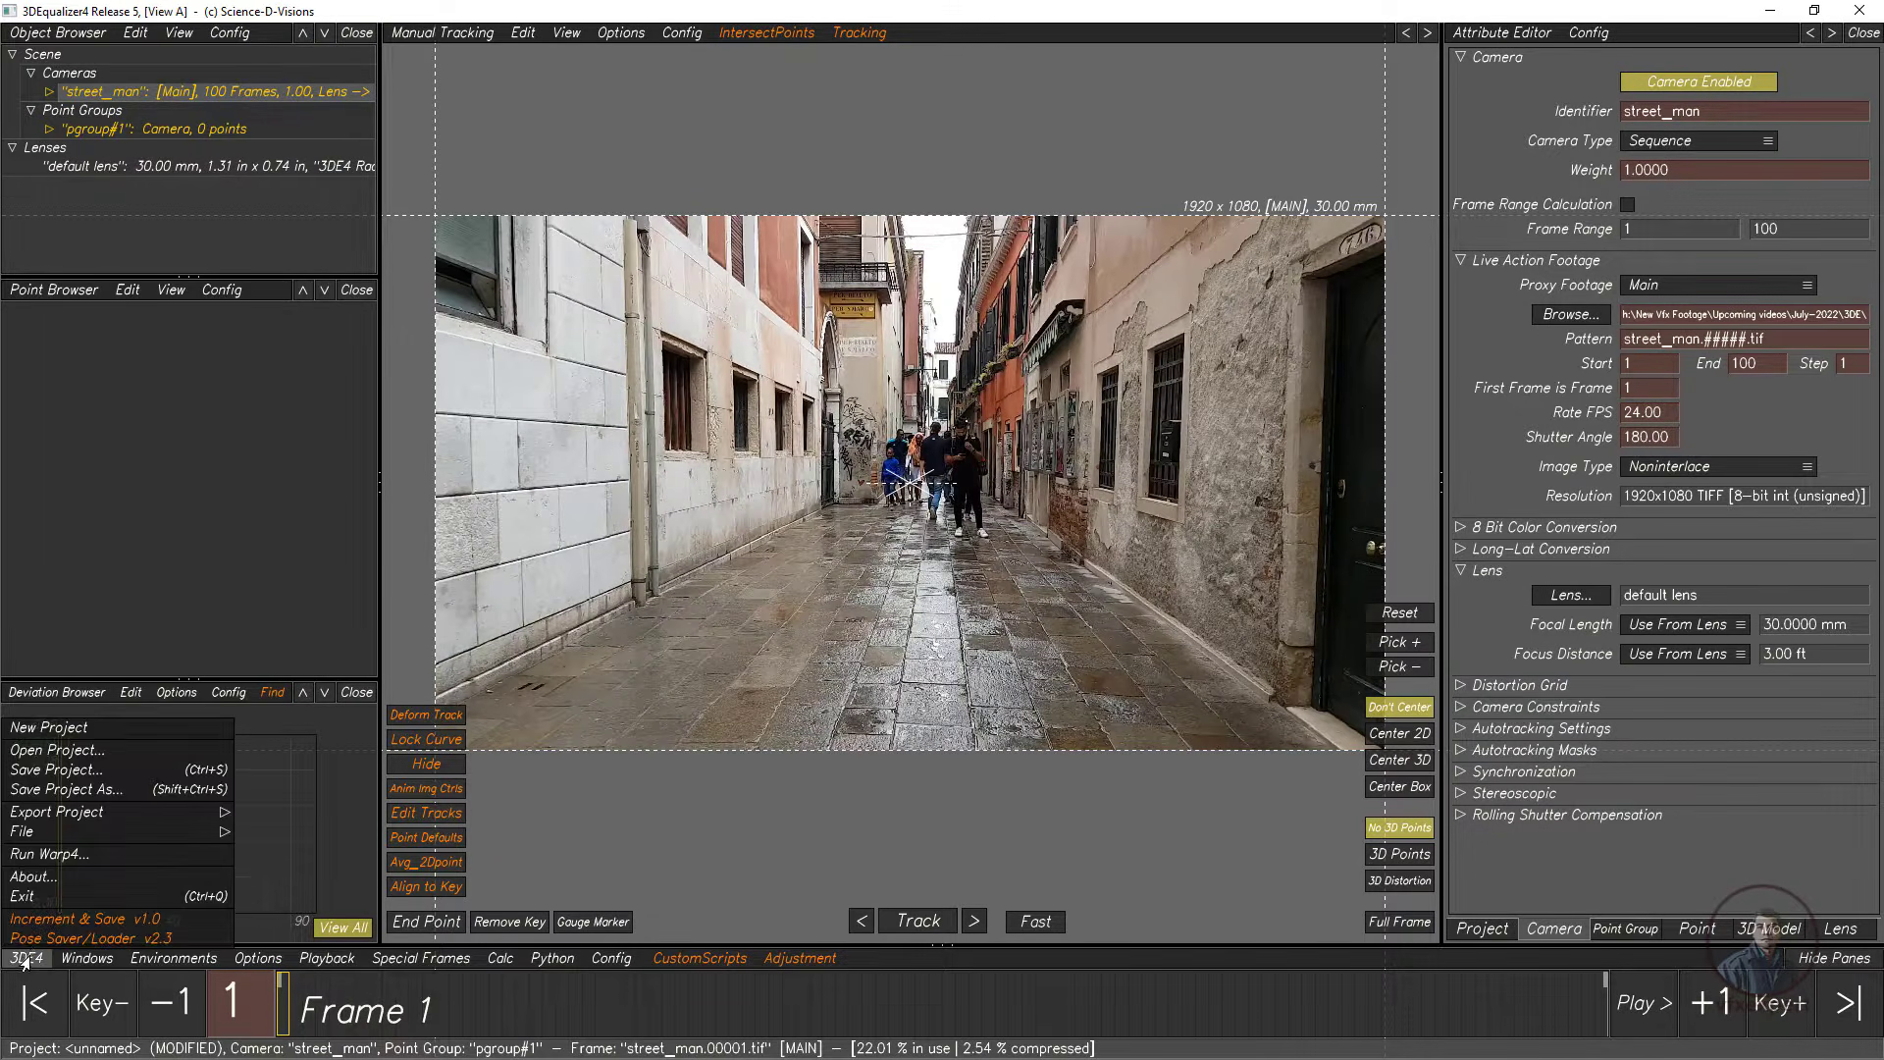
left_click(57, 771)
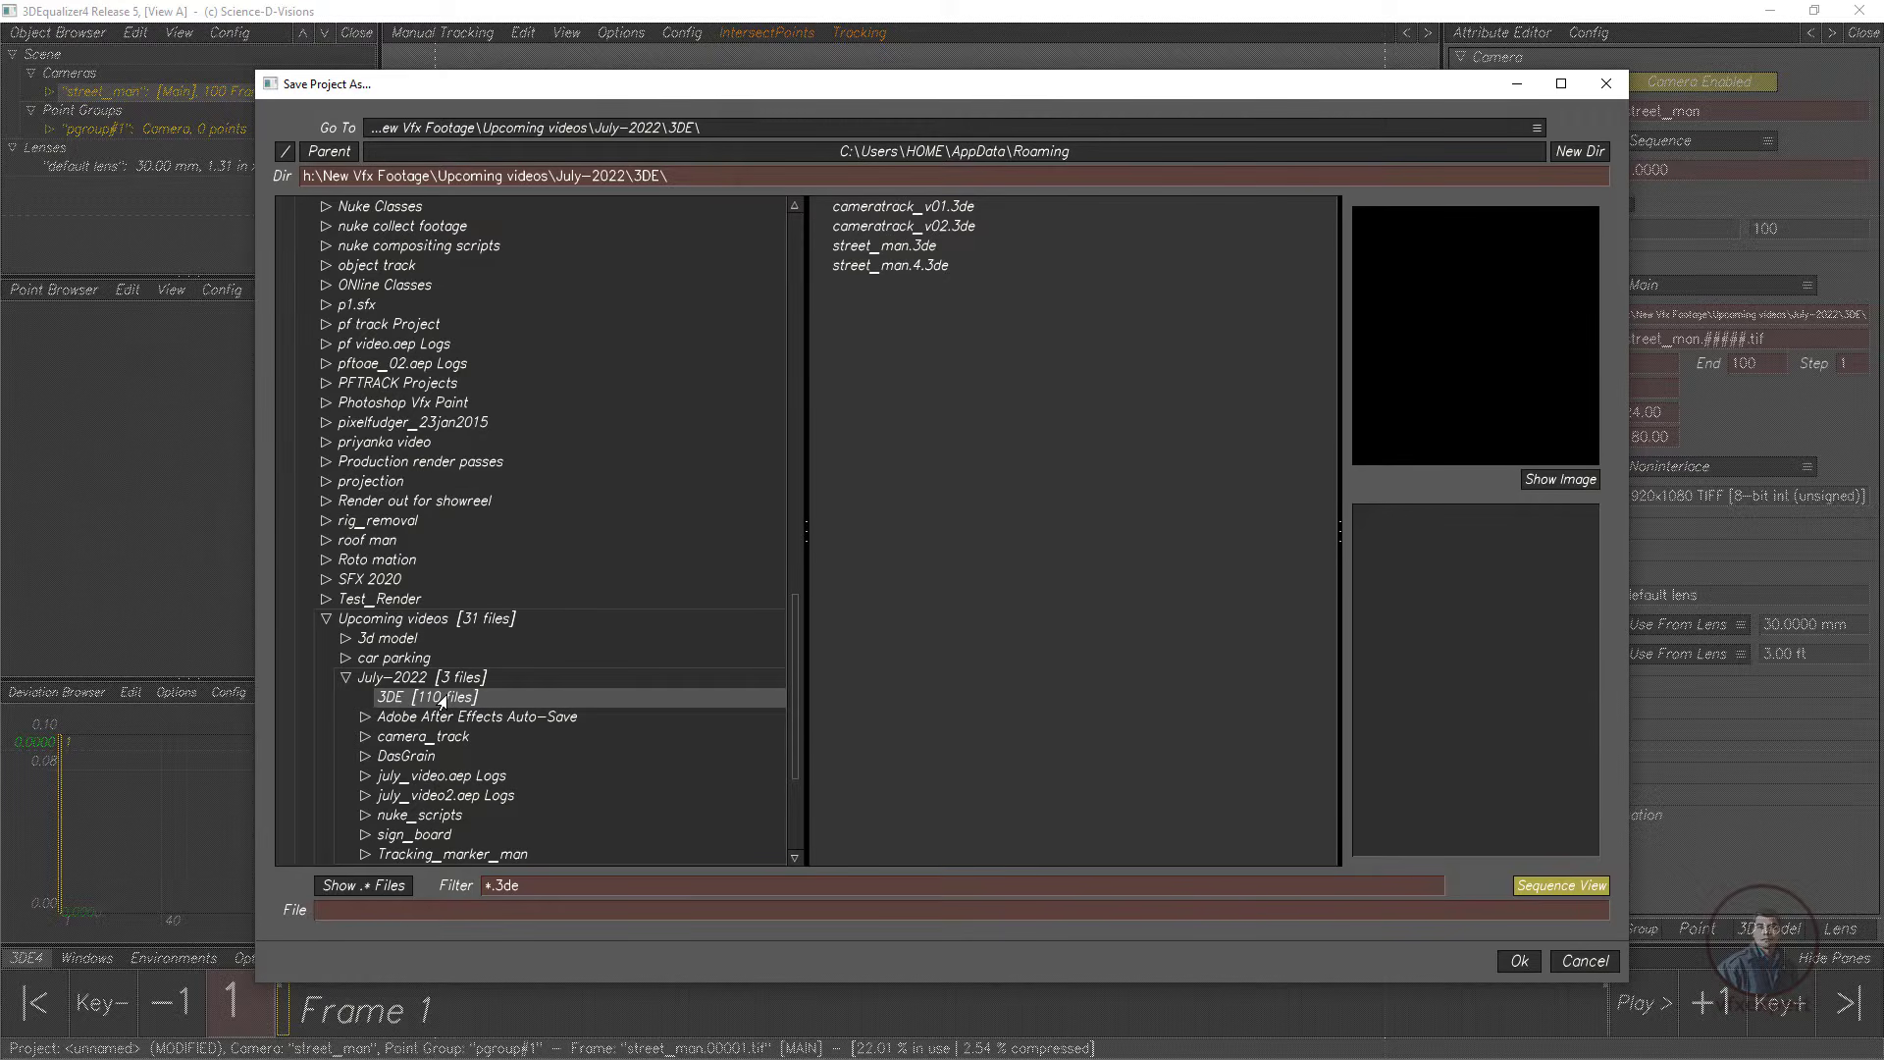
left_click(369, 909)
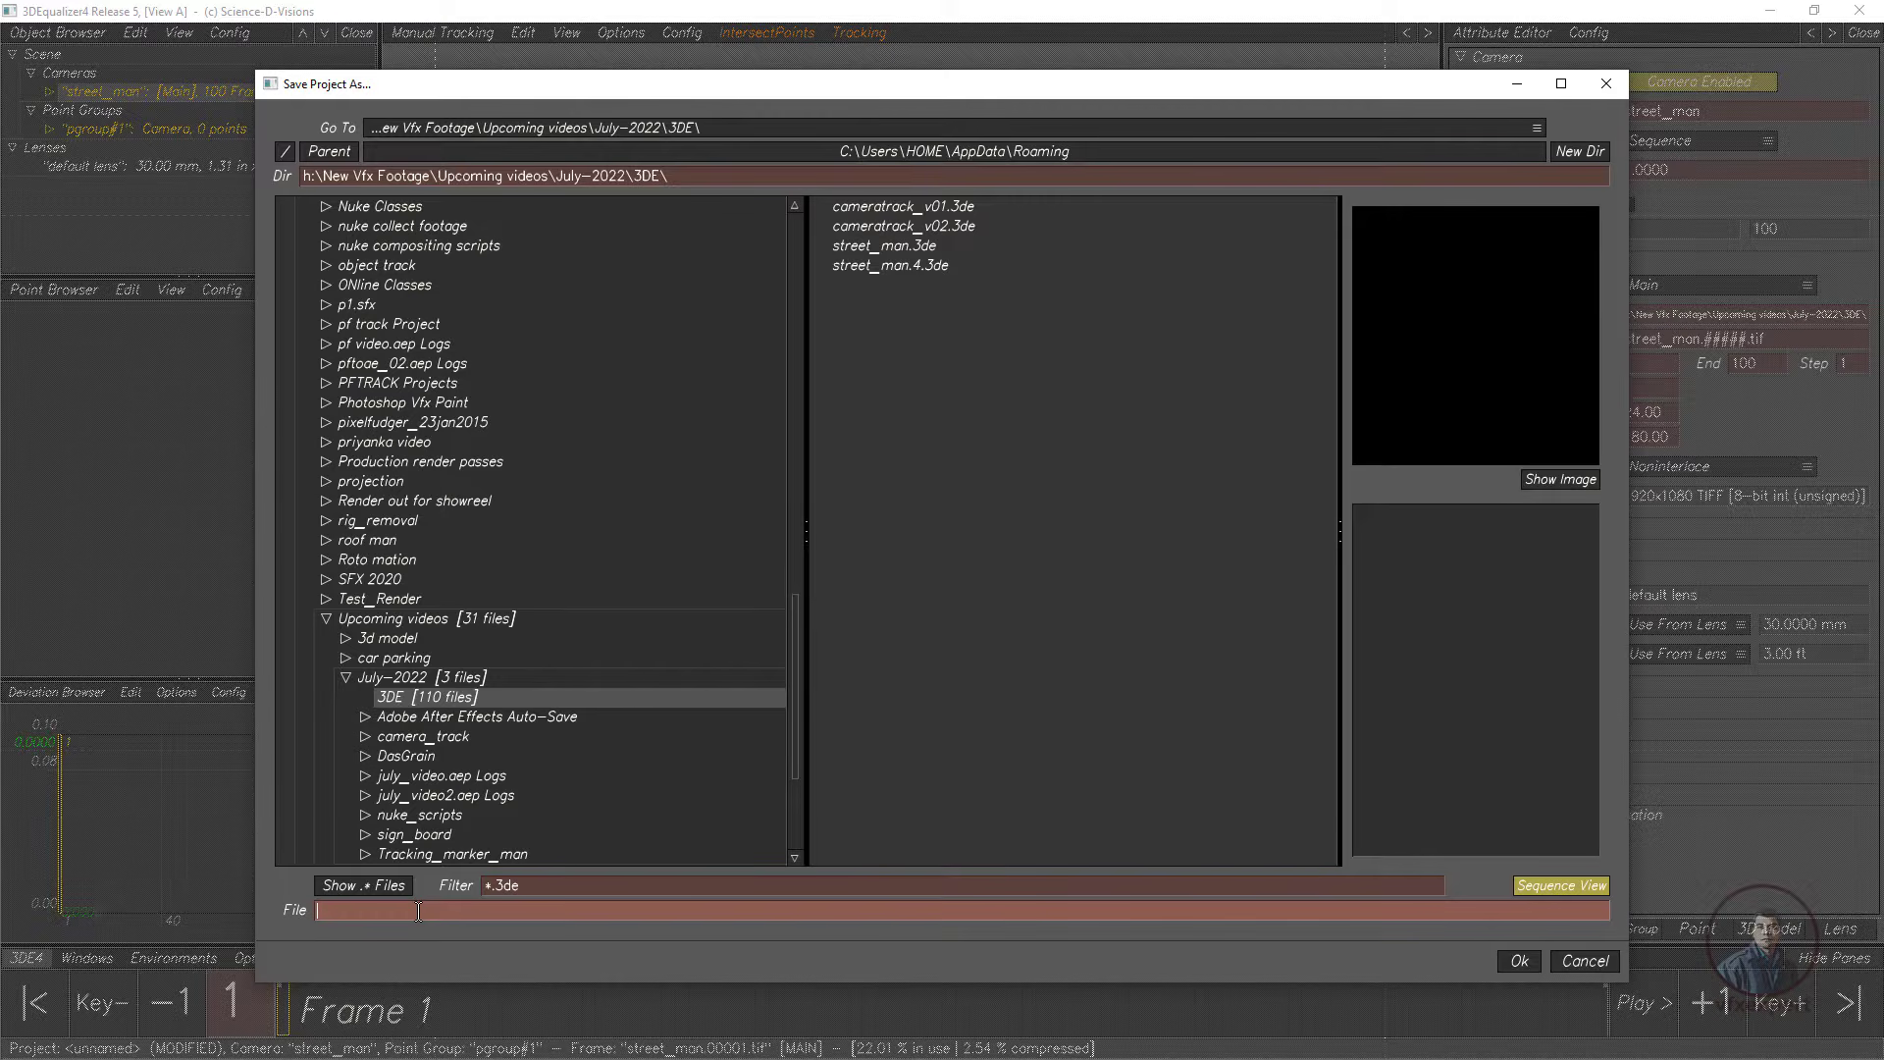
type("shot_cameratrack_v01")
left_click(1517, 962)
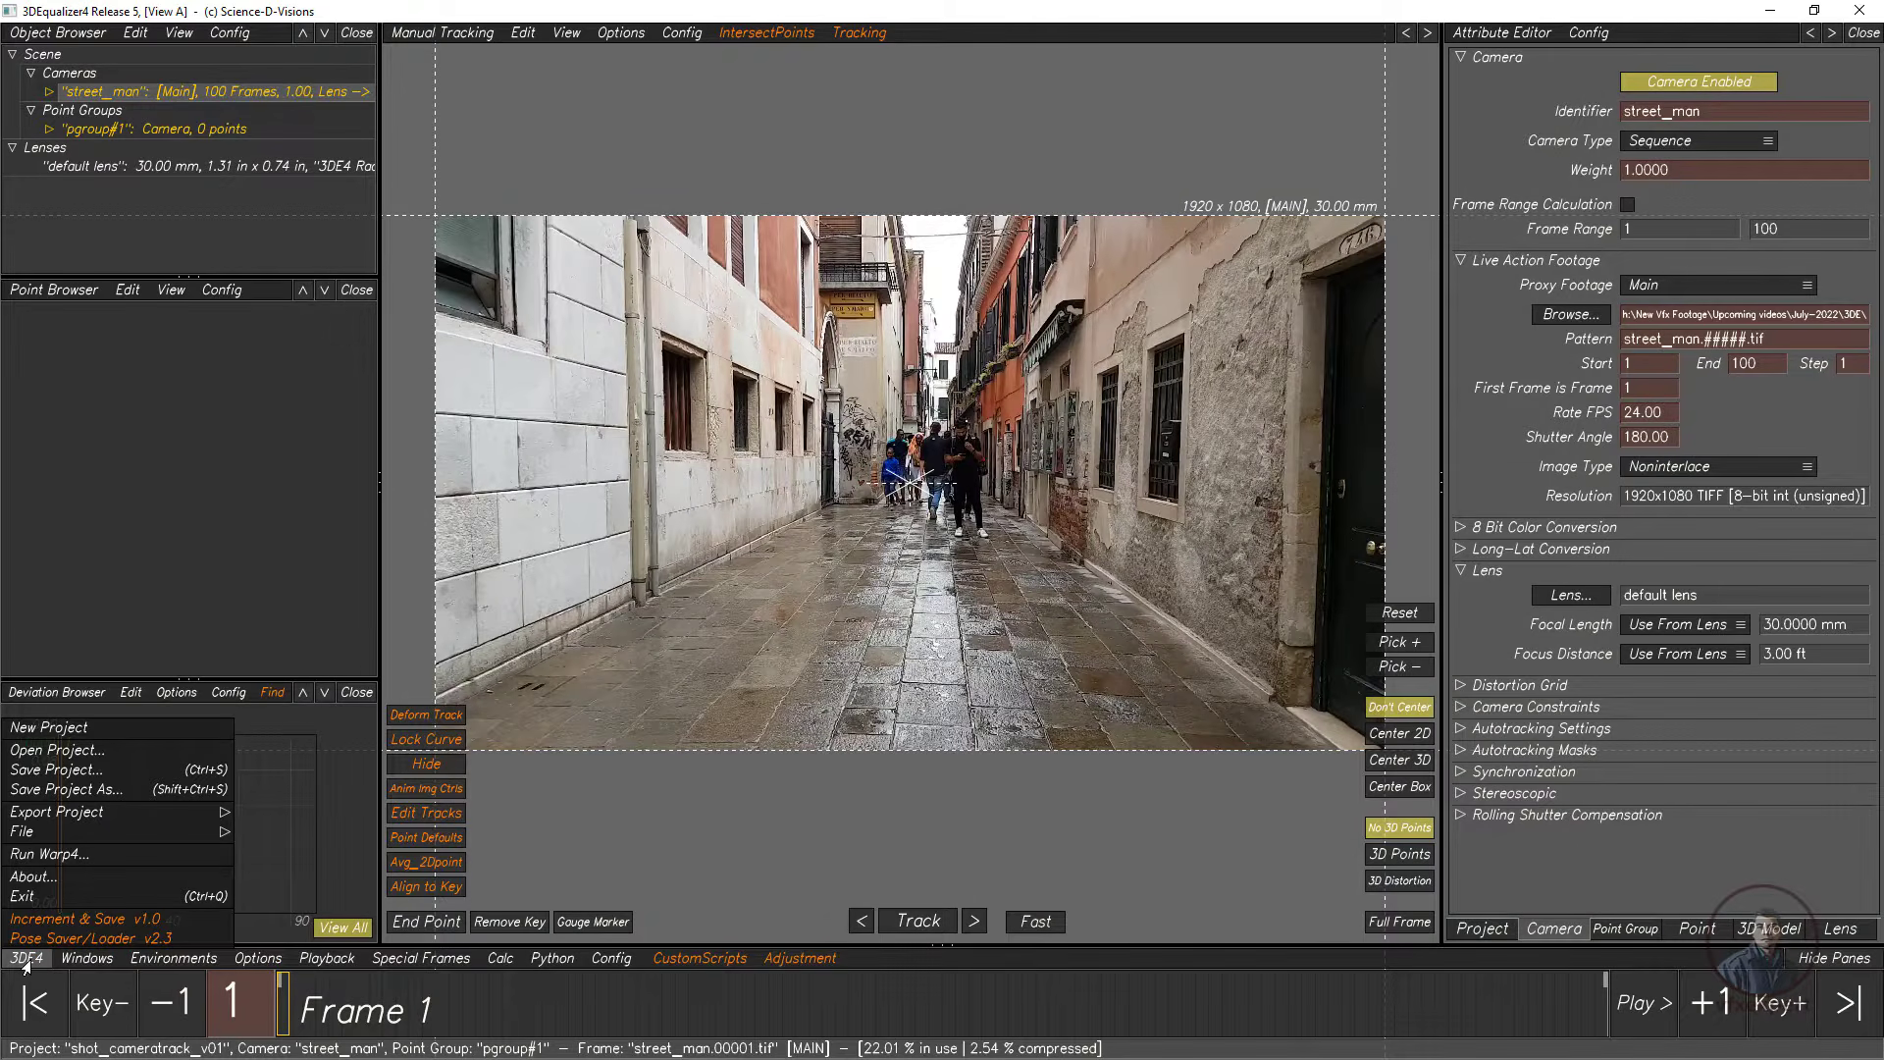
left_click(27, 959)
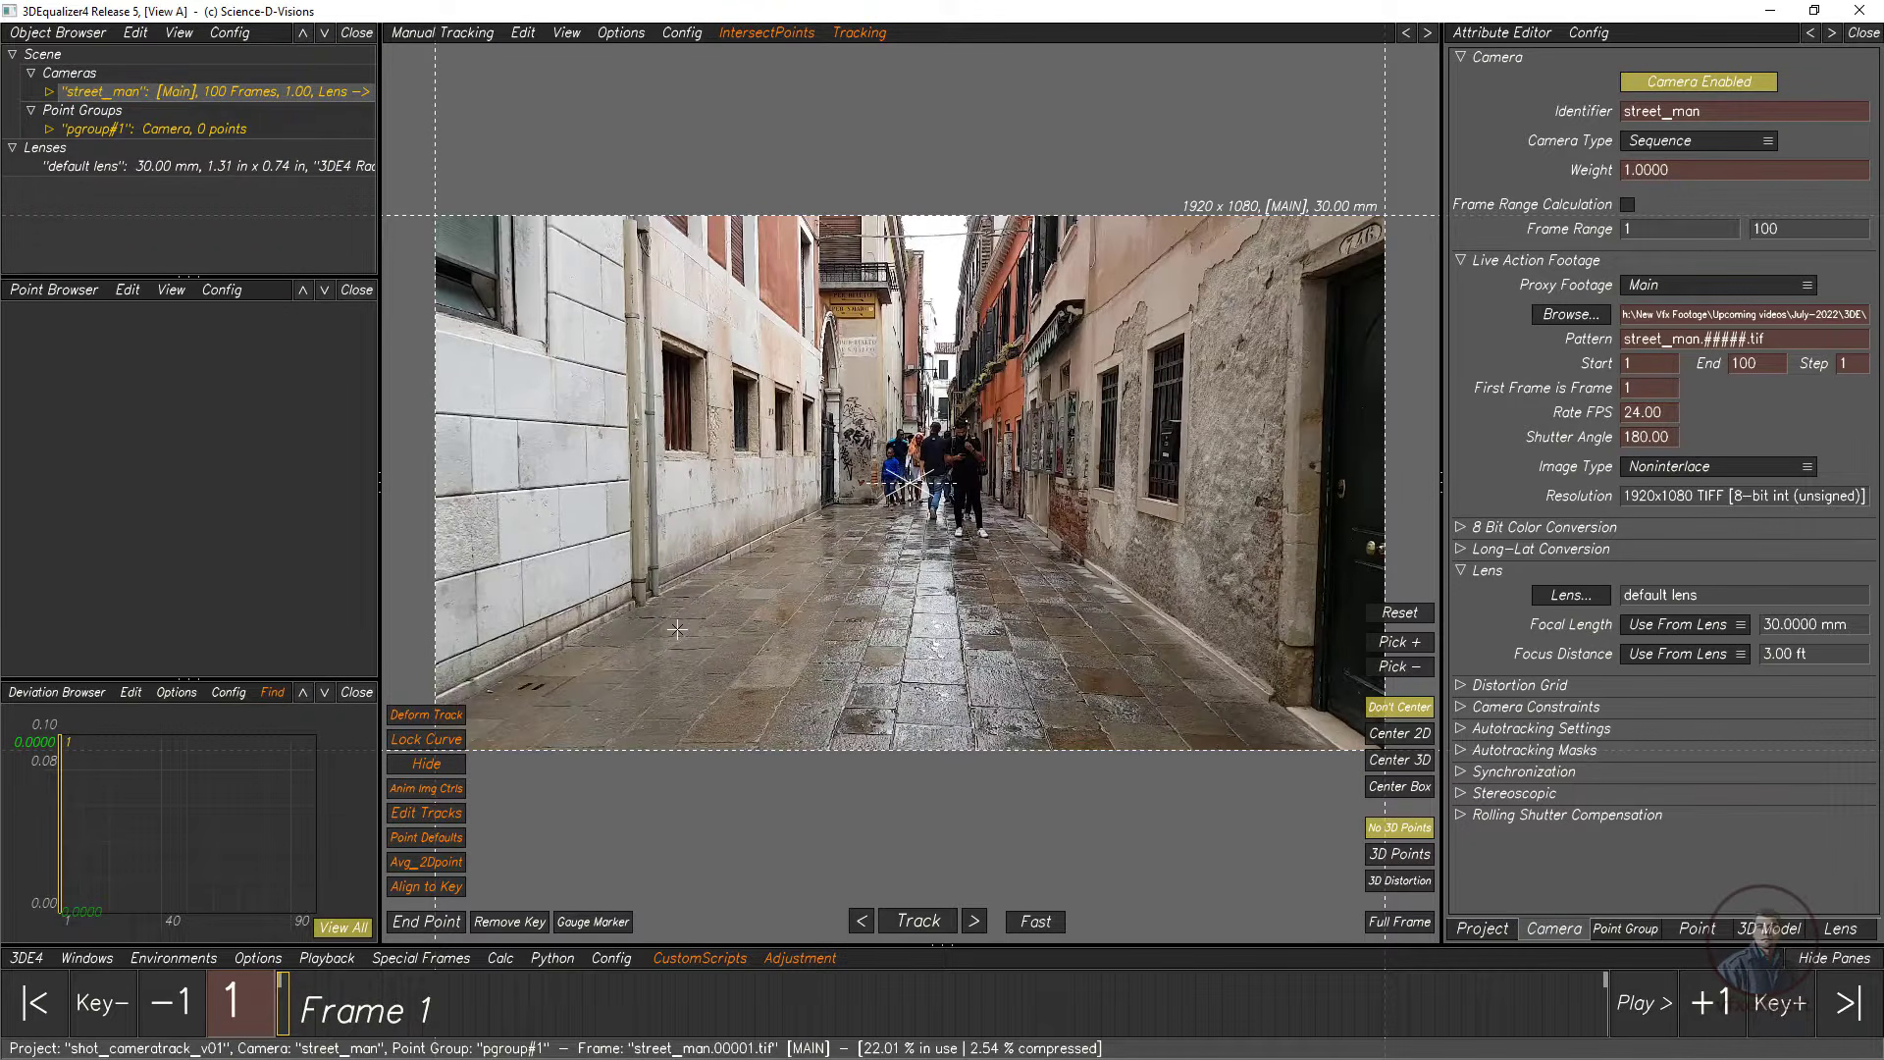
left_click(449, 37)
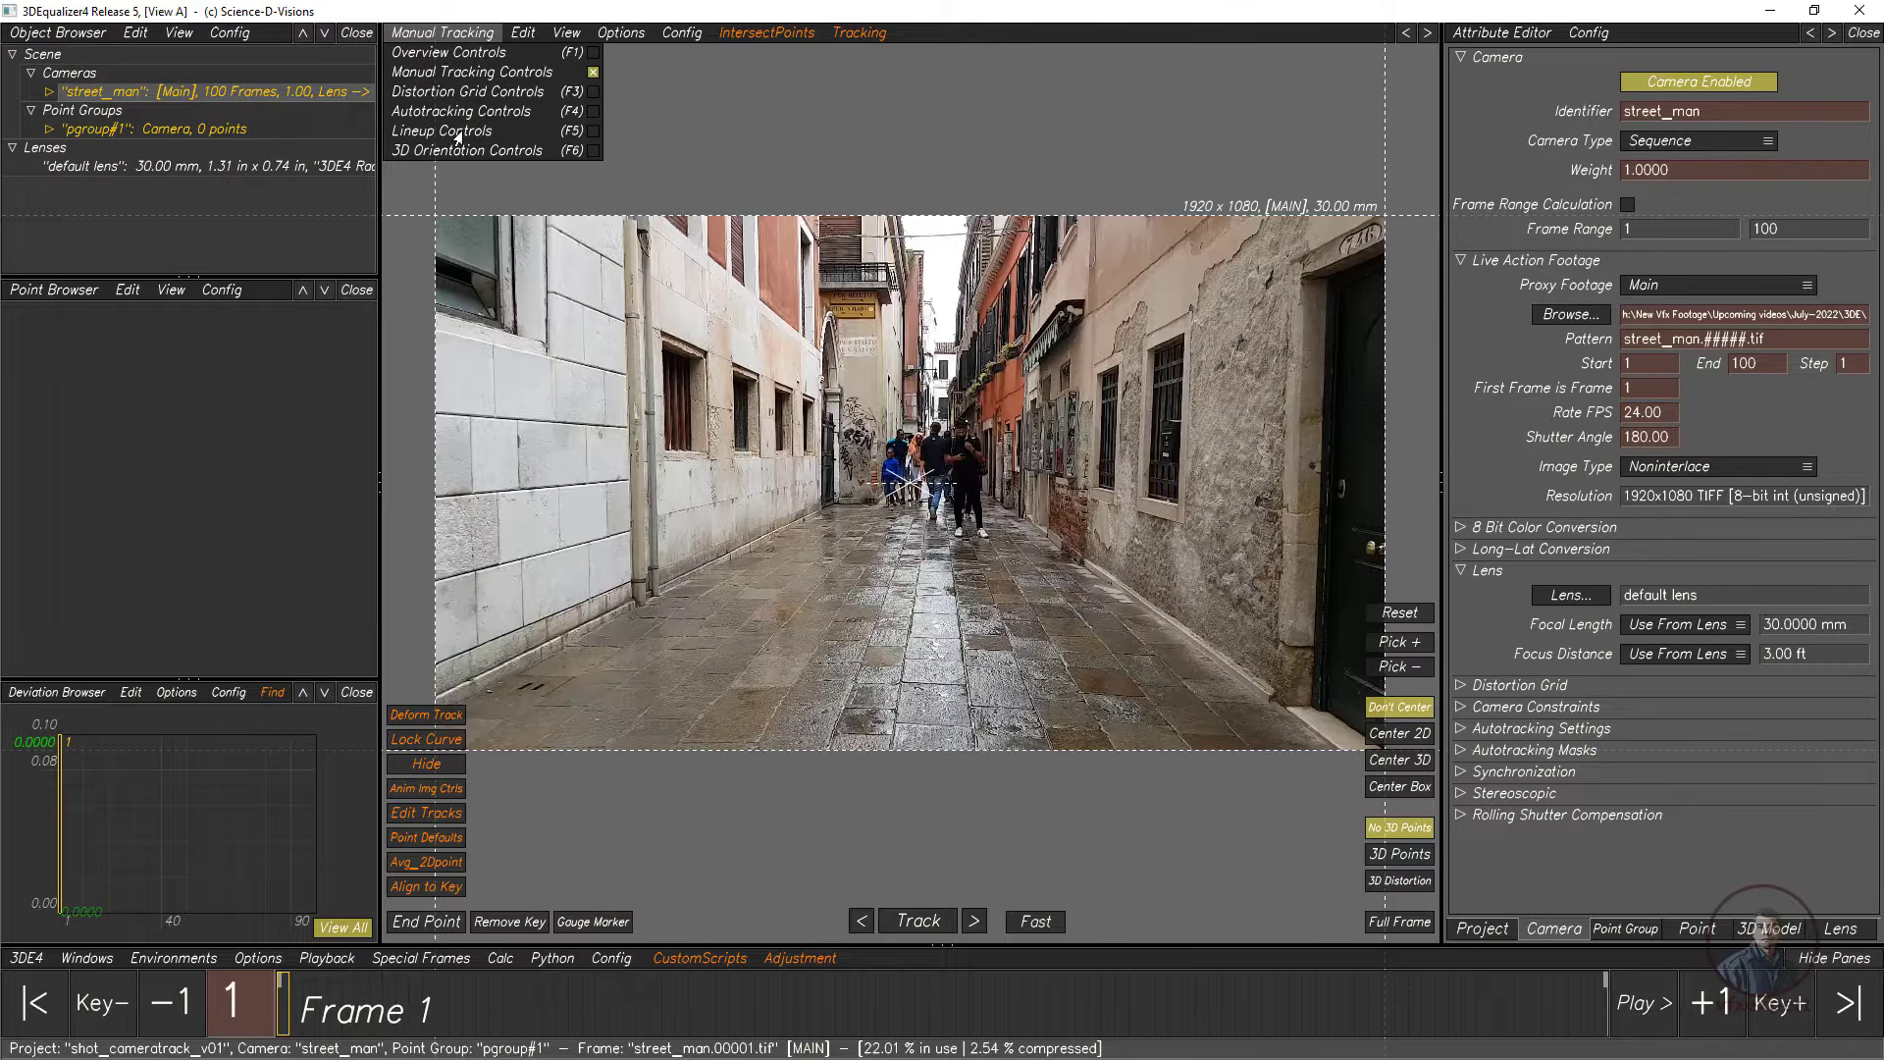
left_click(440, 35)
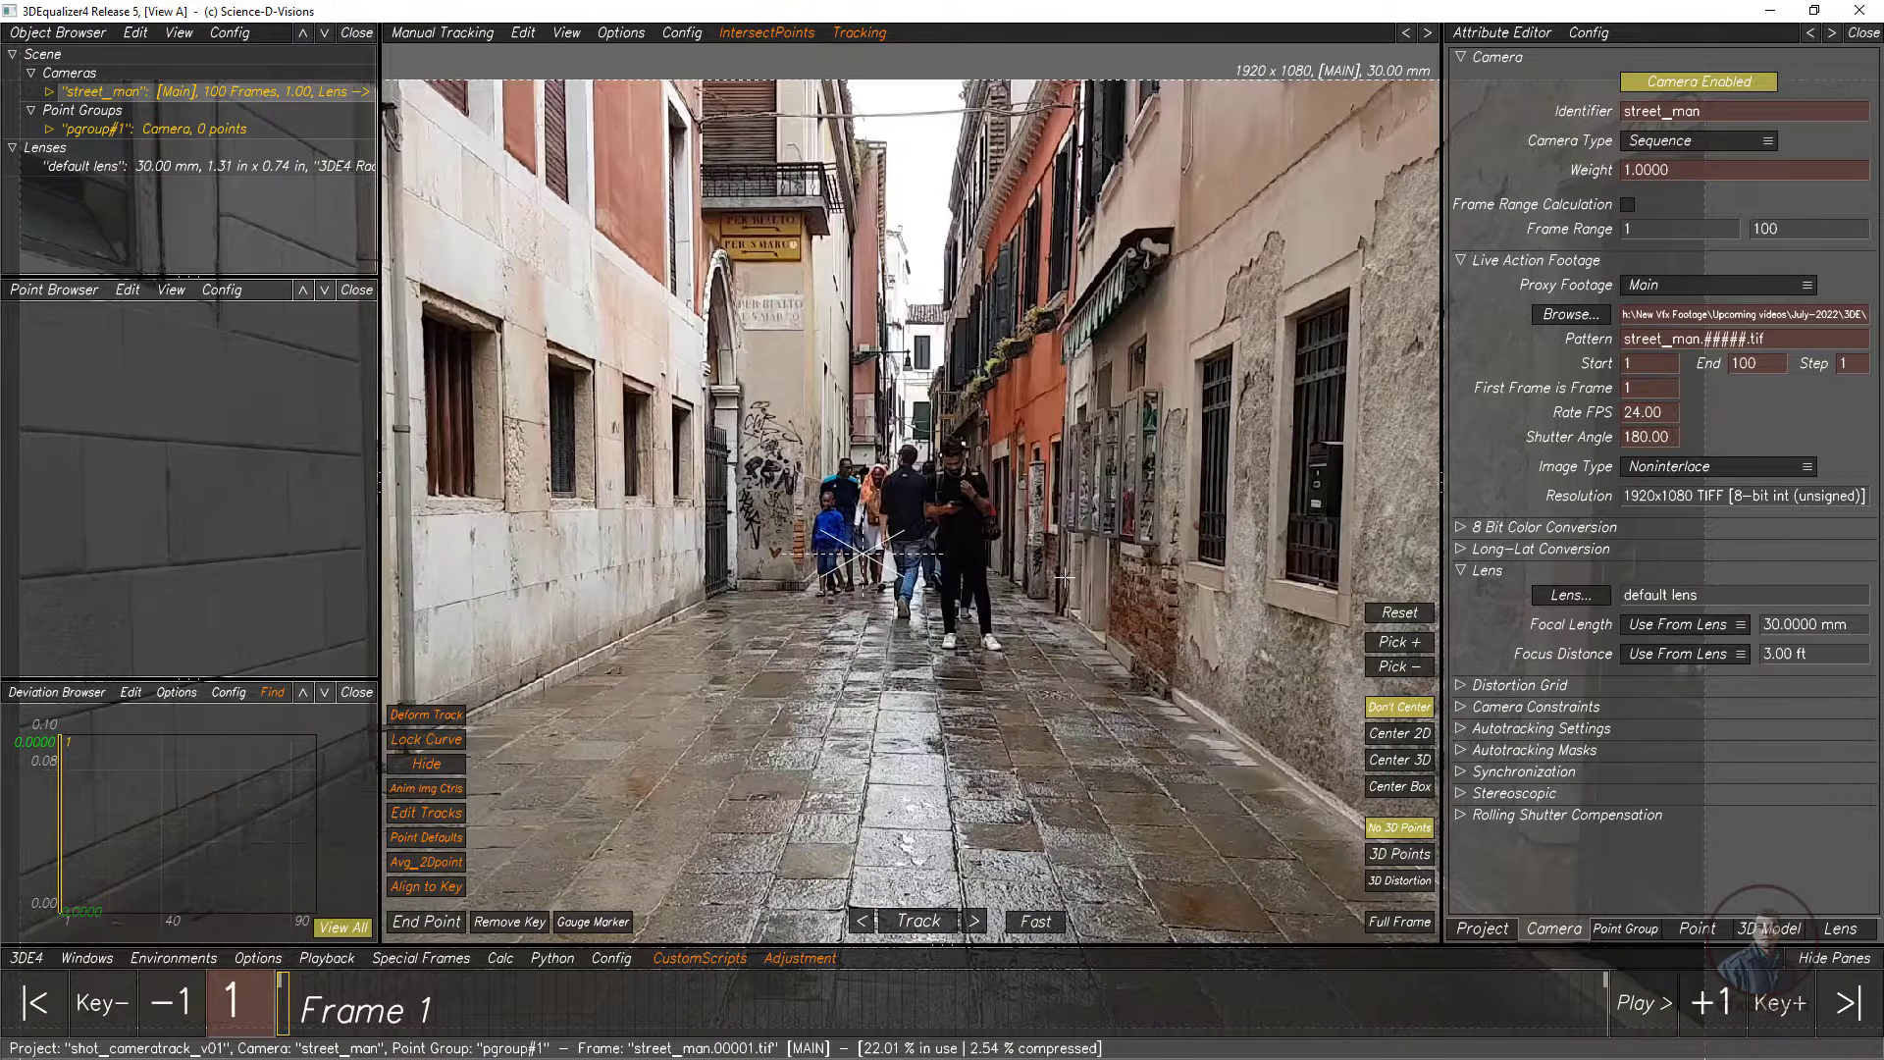
Step: Show the footage with Full Frame enabled and scrub the timeline to frame 14
middle_click_drag(1078, 591, 1100, 476)
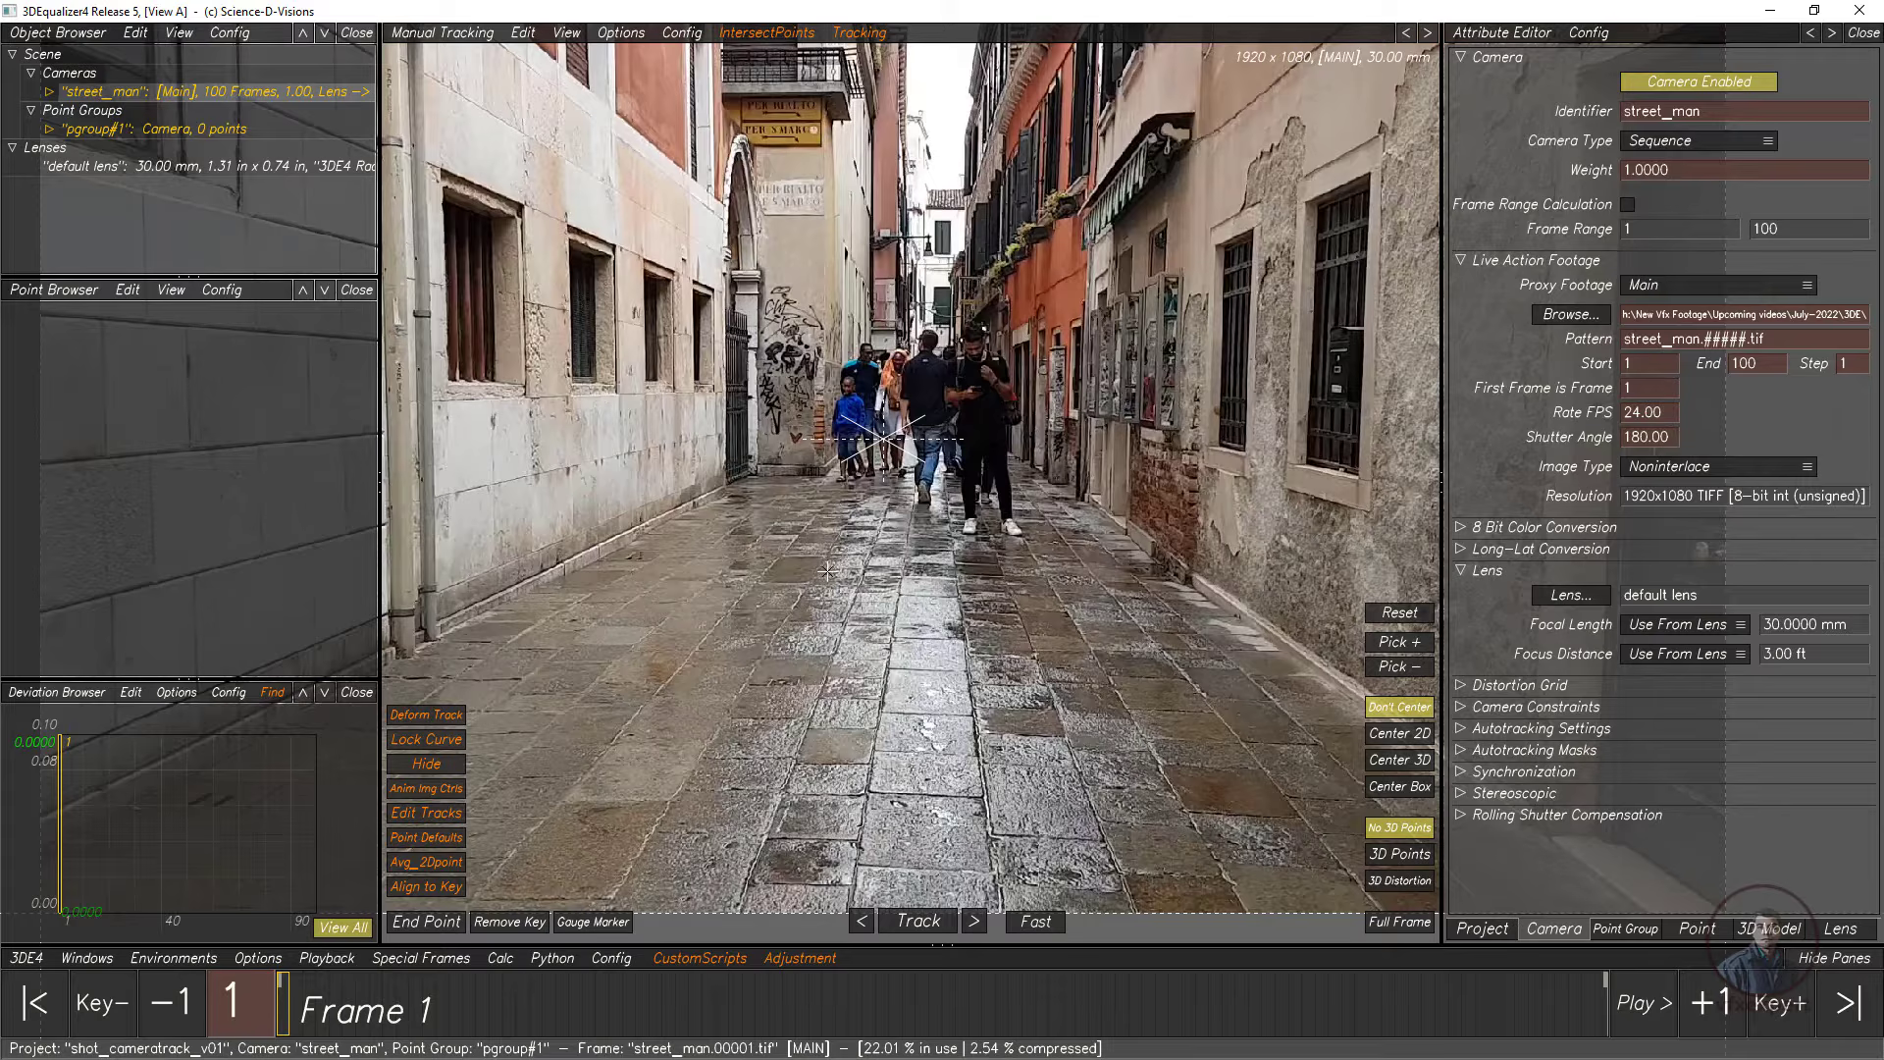
left_click(1402, 926)
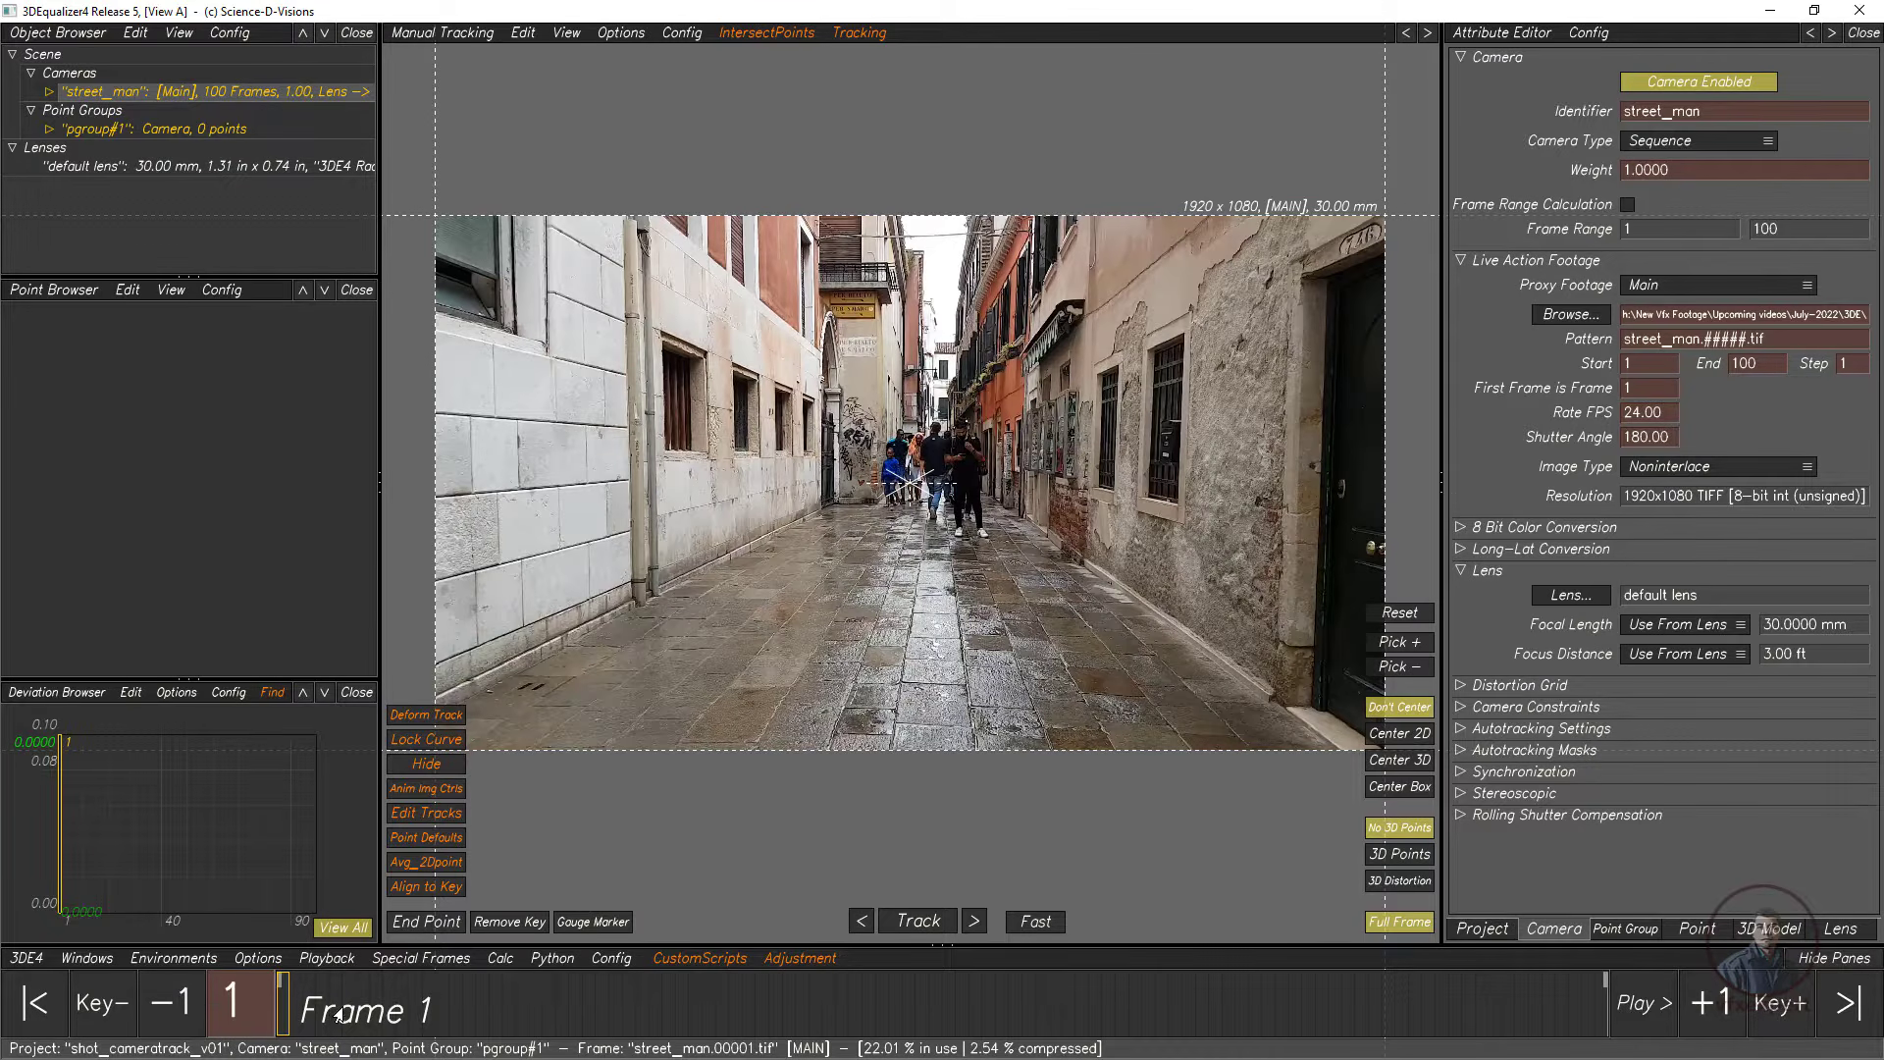
left_click_drag(294, 1026, 447, 1019)
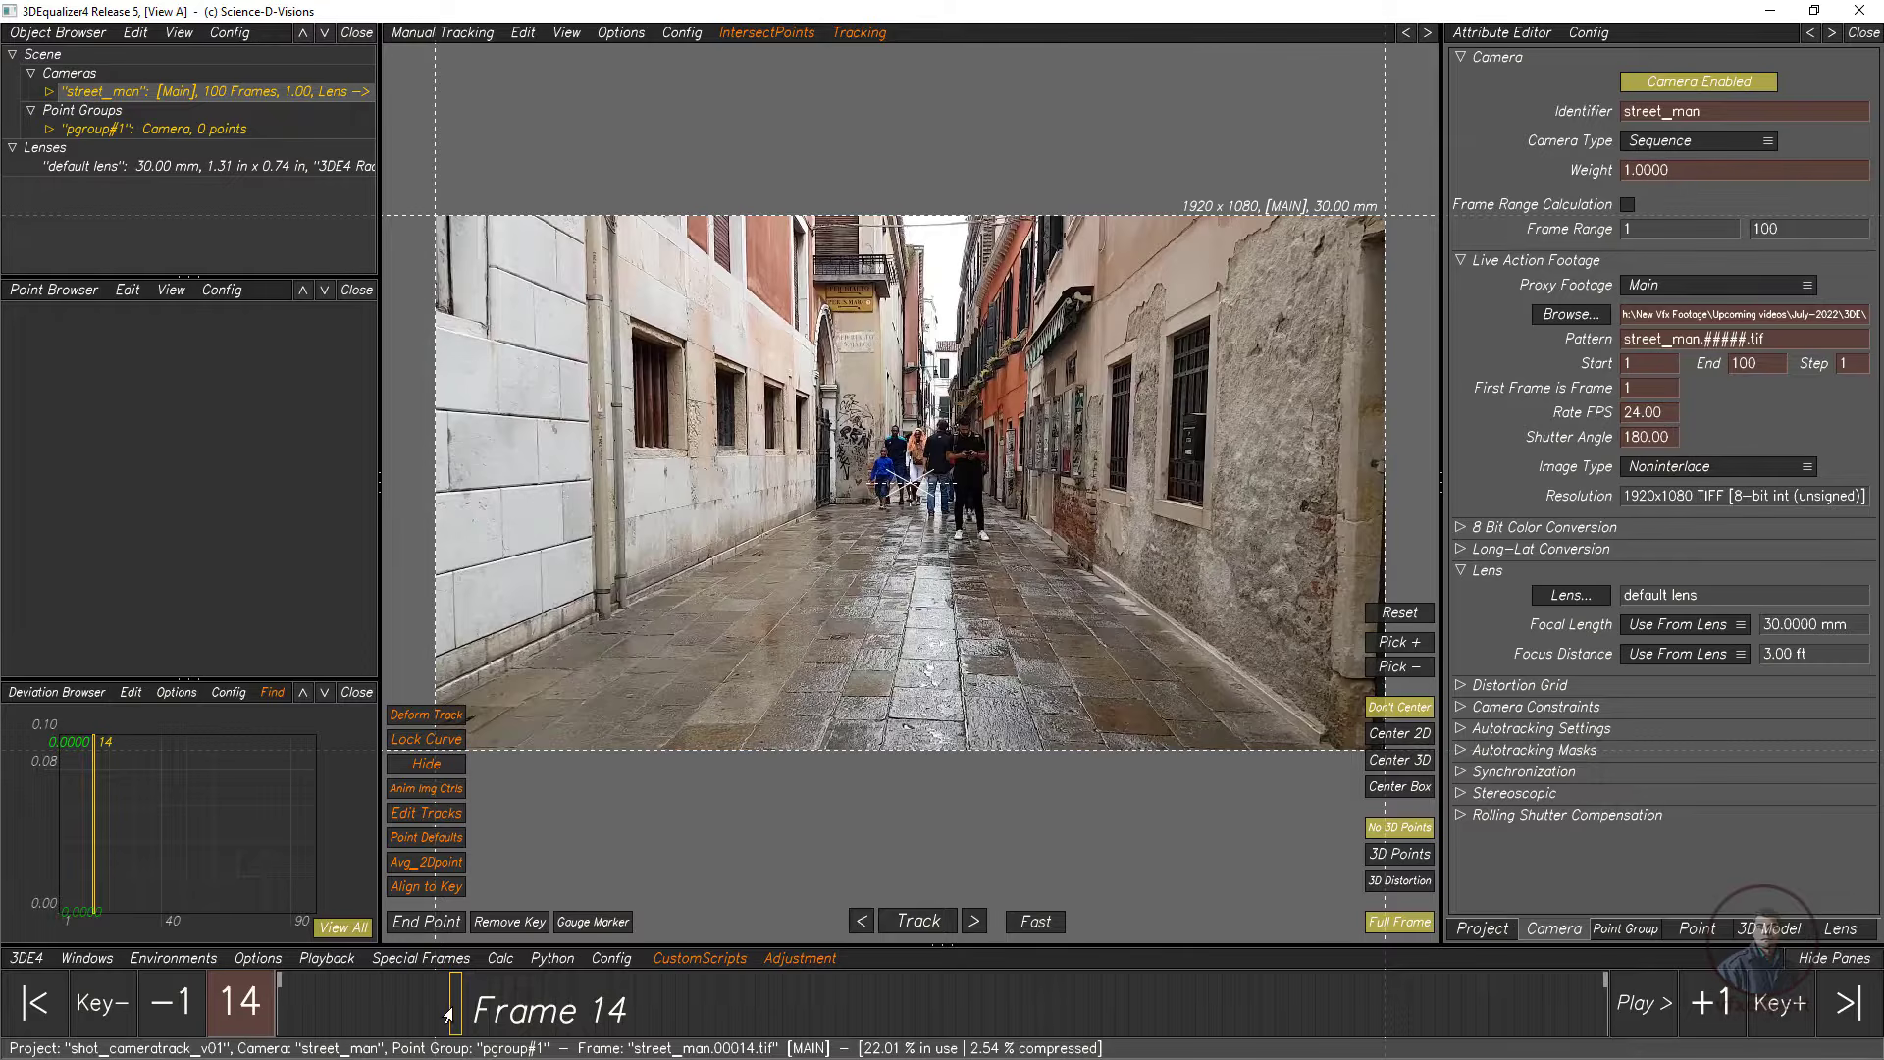
Step: Return to frame 1 and add a 2D tracking point on the pavement beside the wall with the barred windows
left_click(21, 1018)
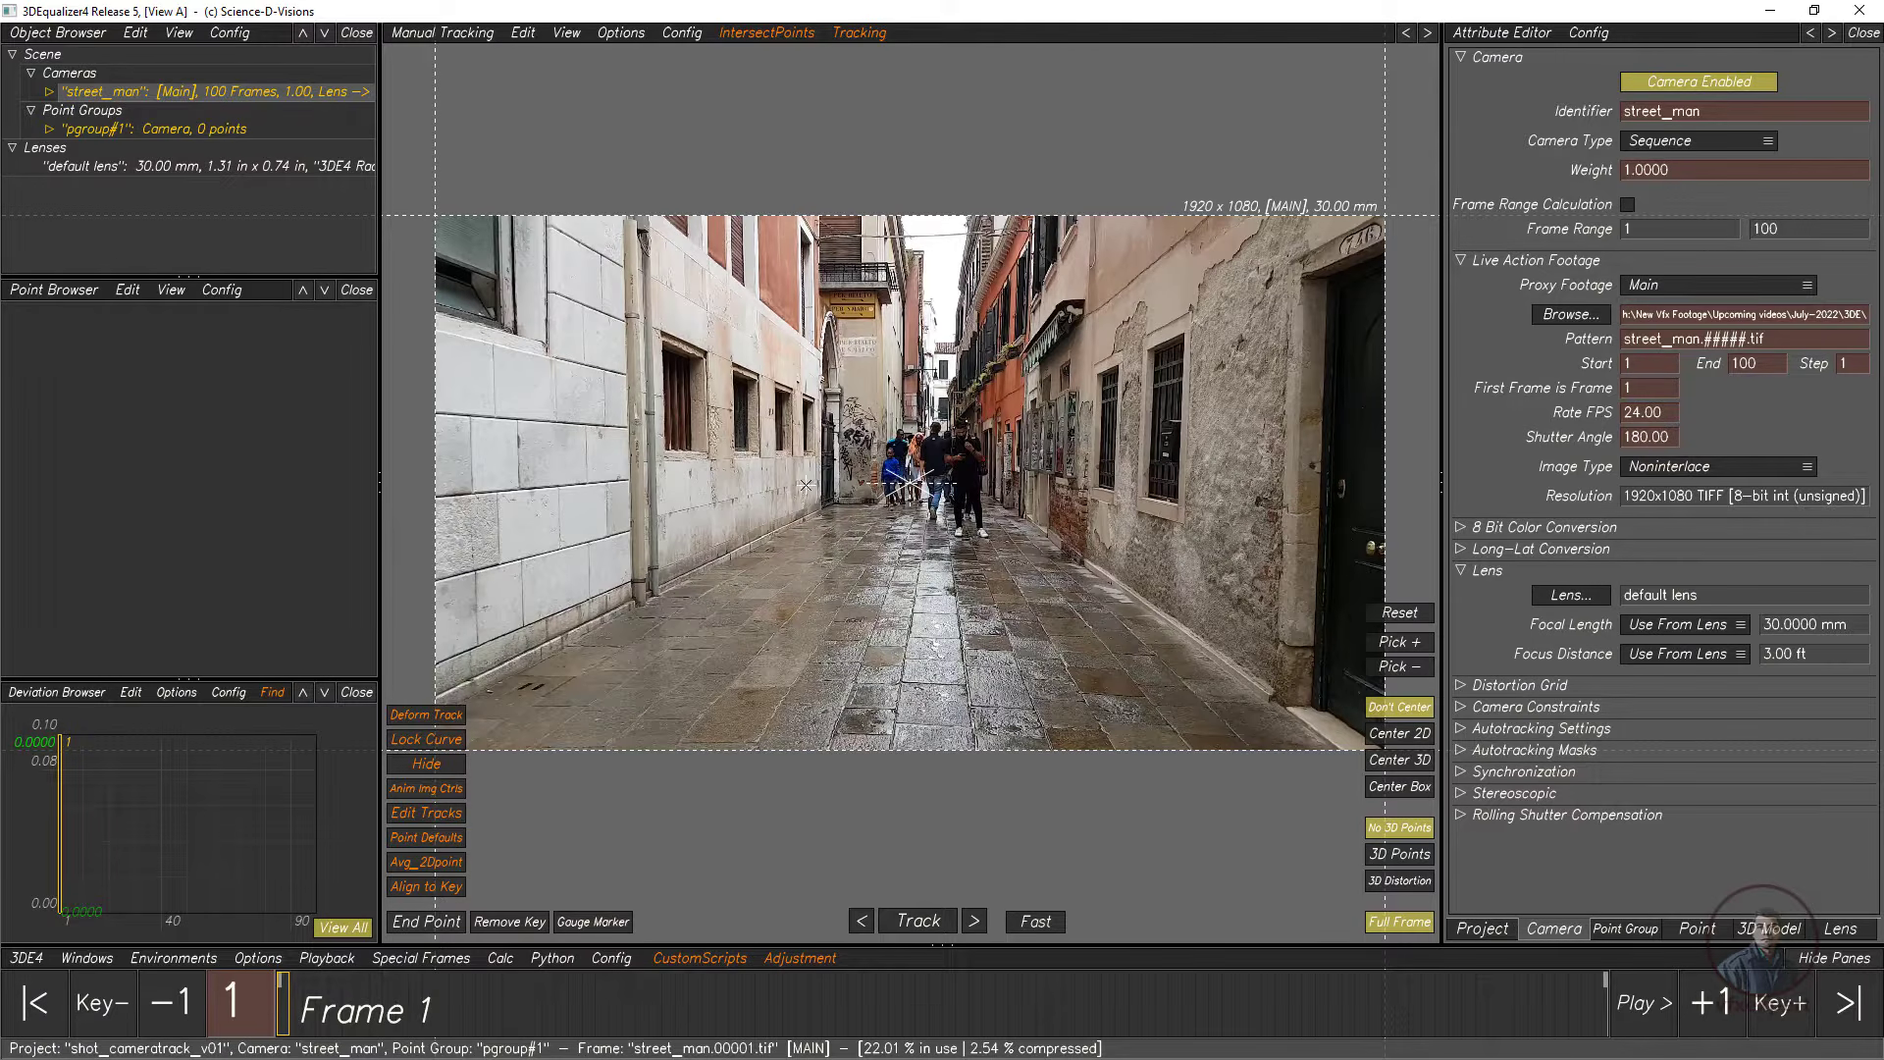
scroll(806, 485, "up", 5)
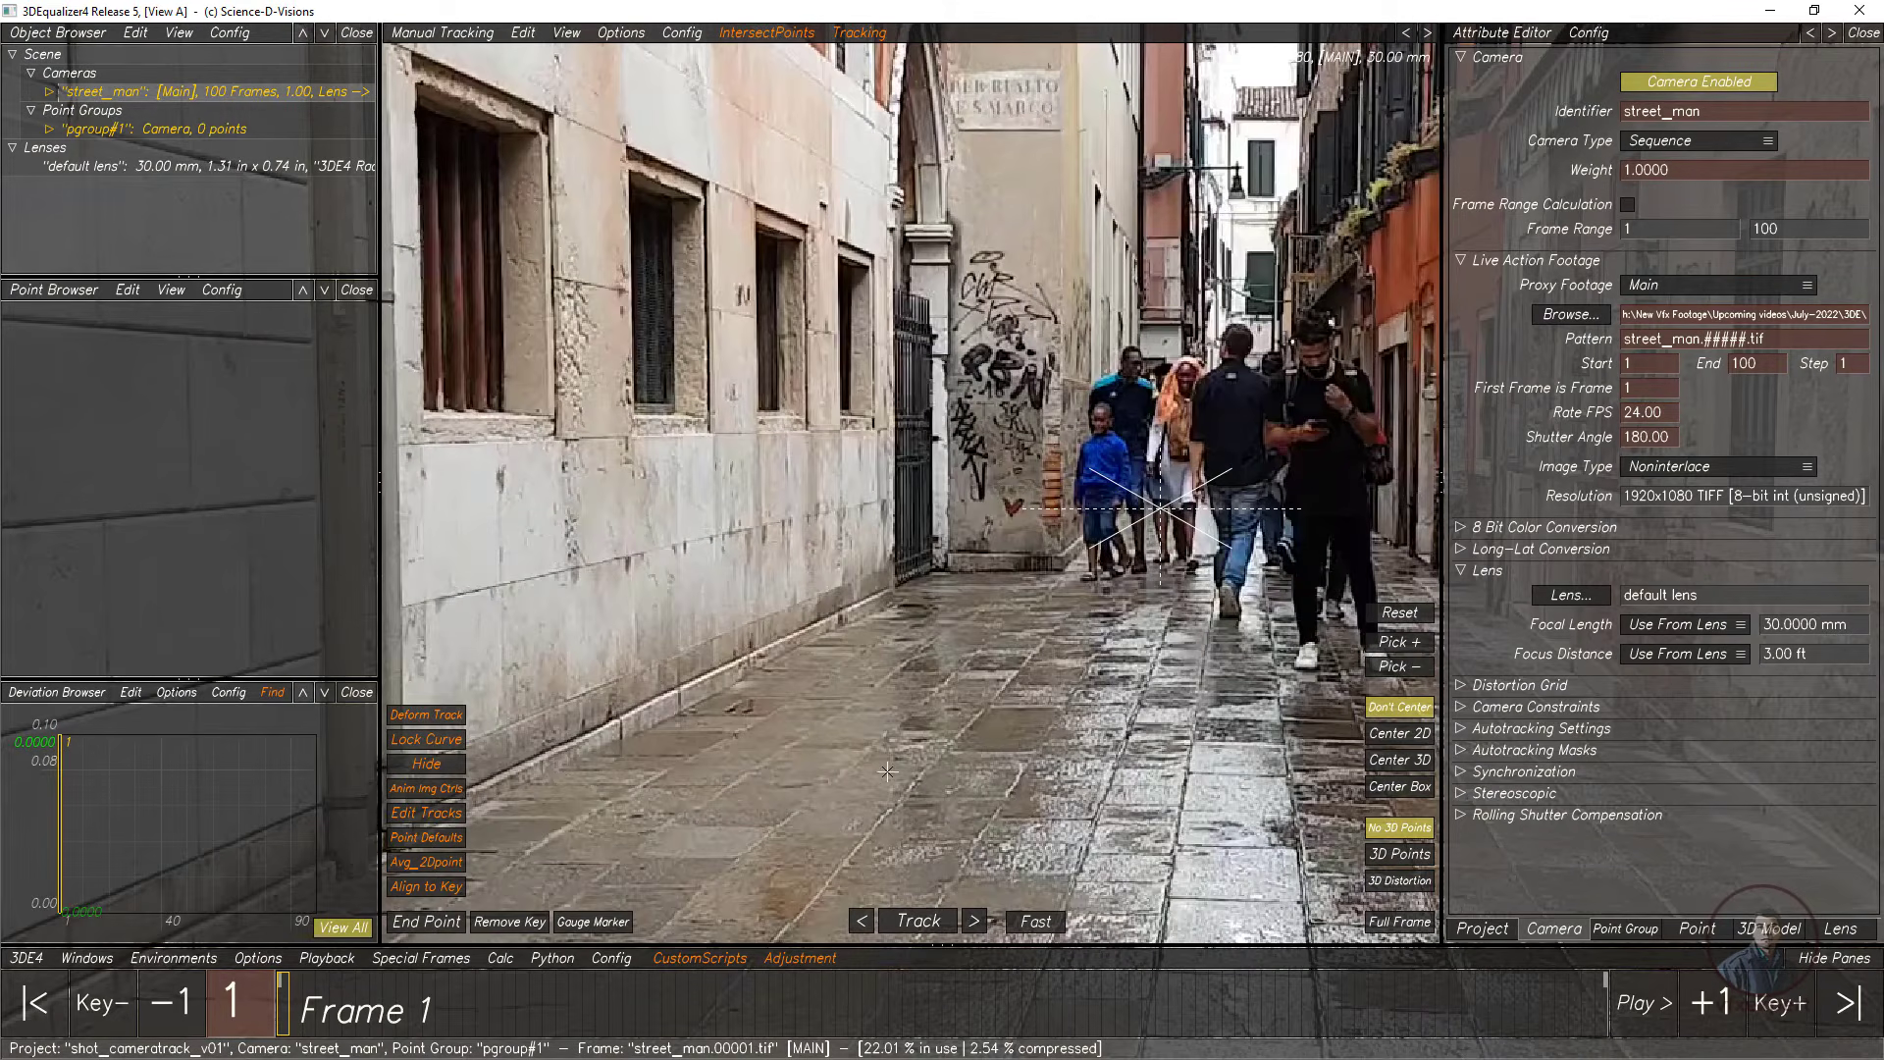
left_click(872, 684, "ctrl")
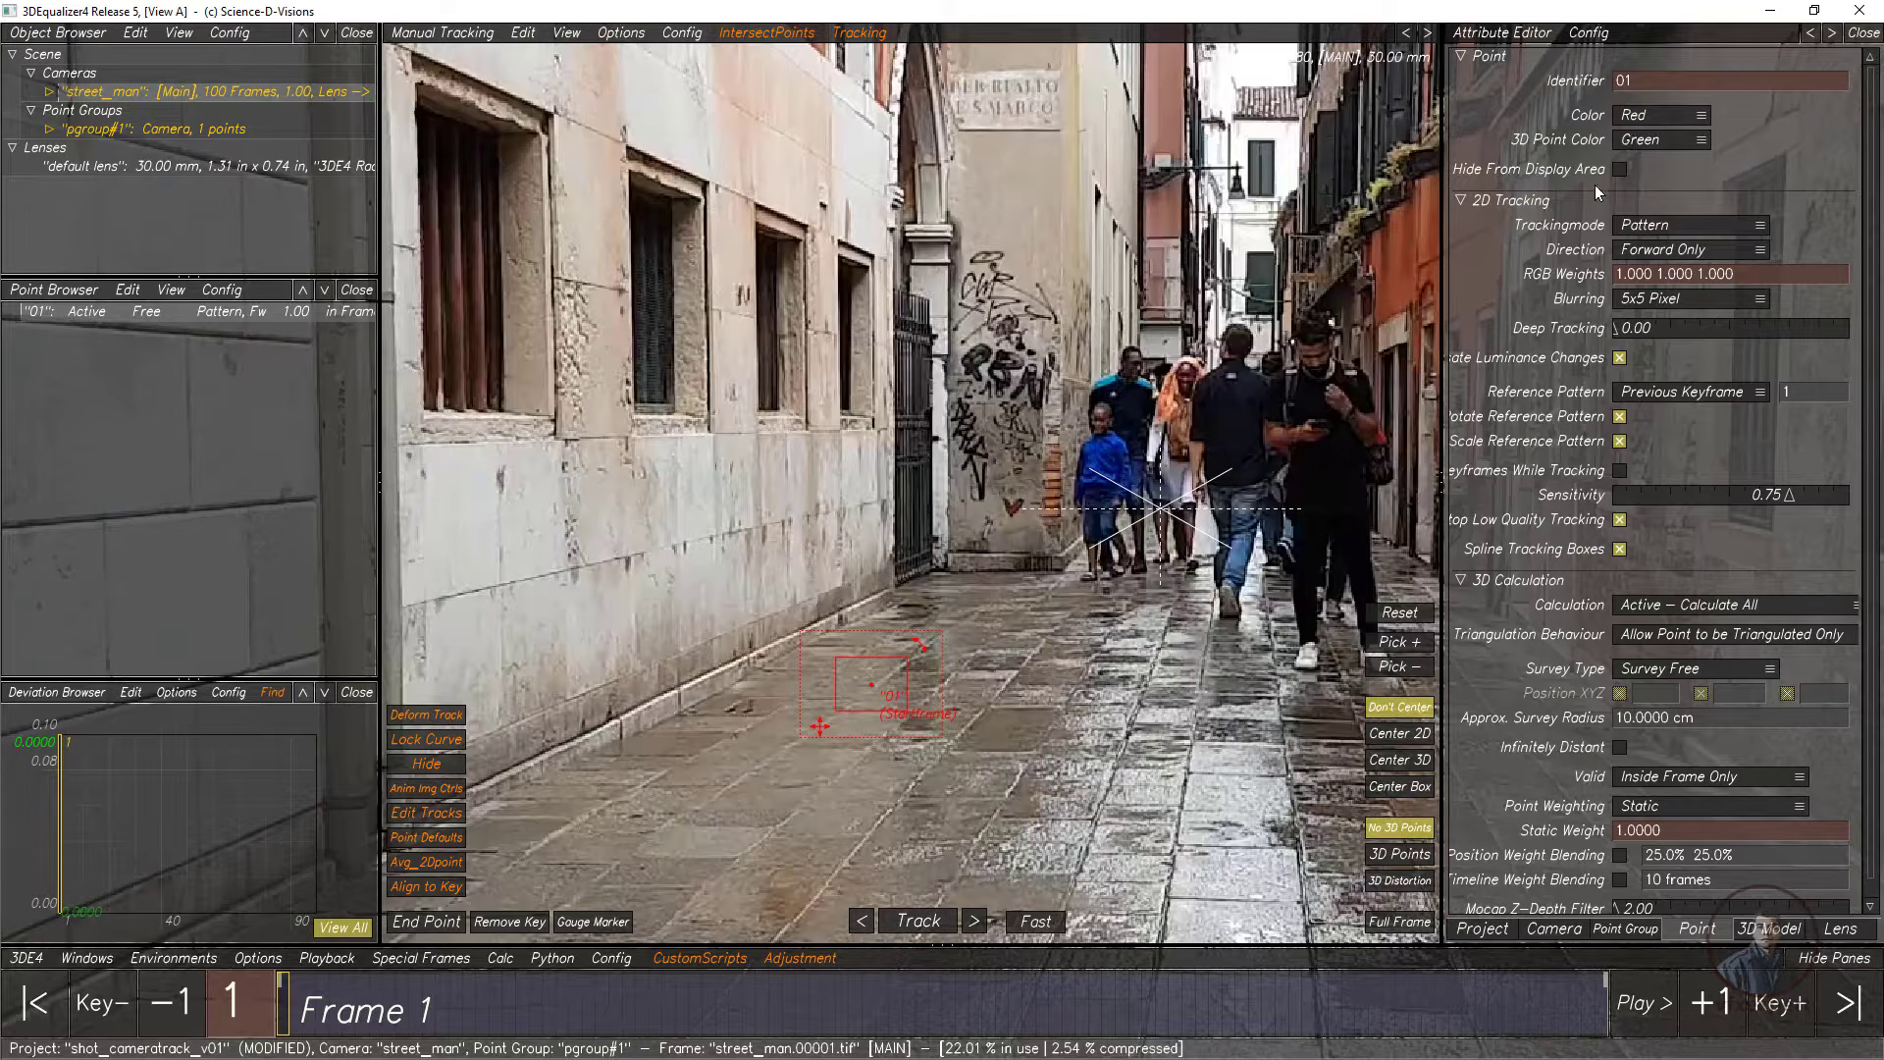
Step: Try Yellow as the tracking point's color and switch it back to Red, leaving the identifier 01
left_click_drag(1641, 87, 1609, 82)
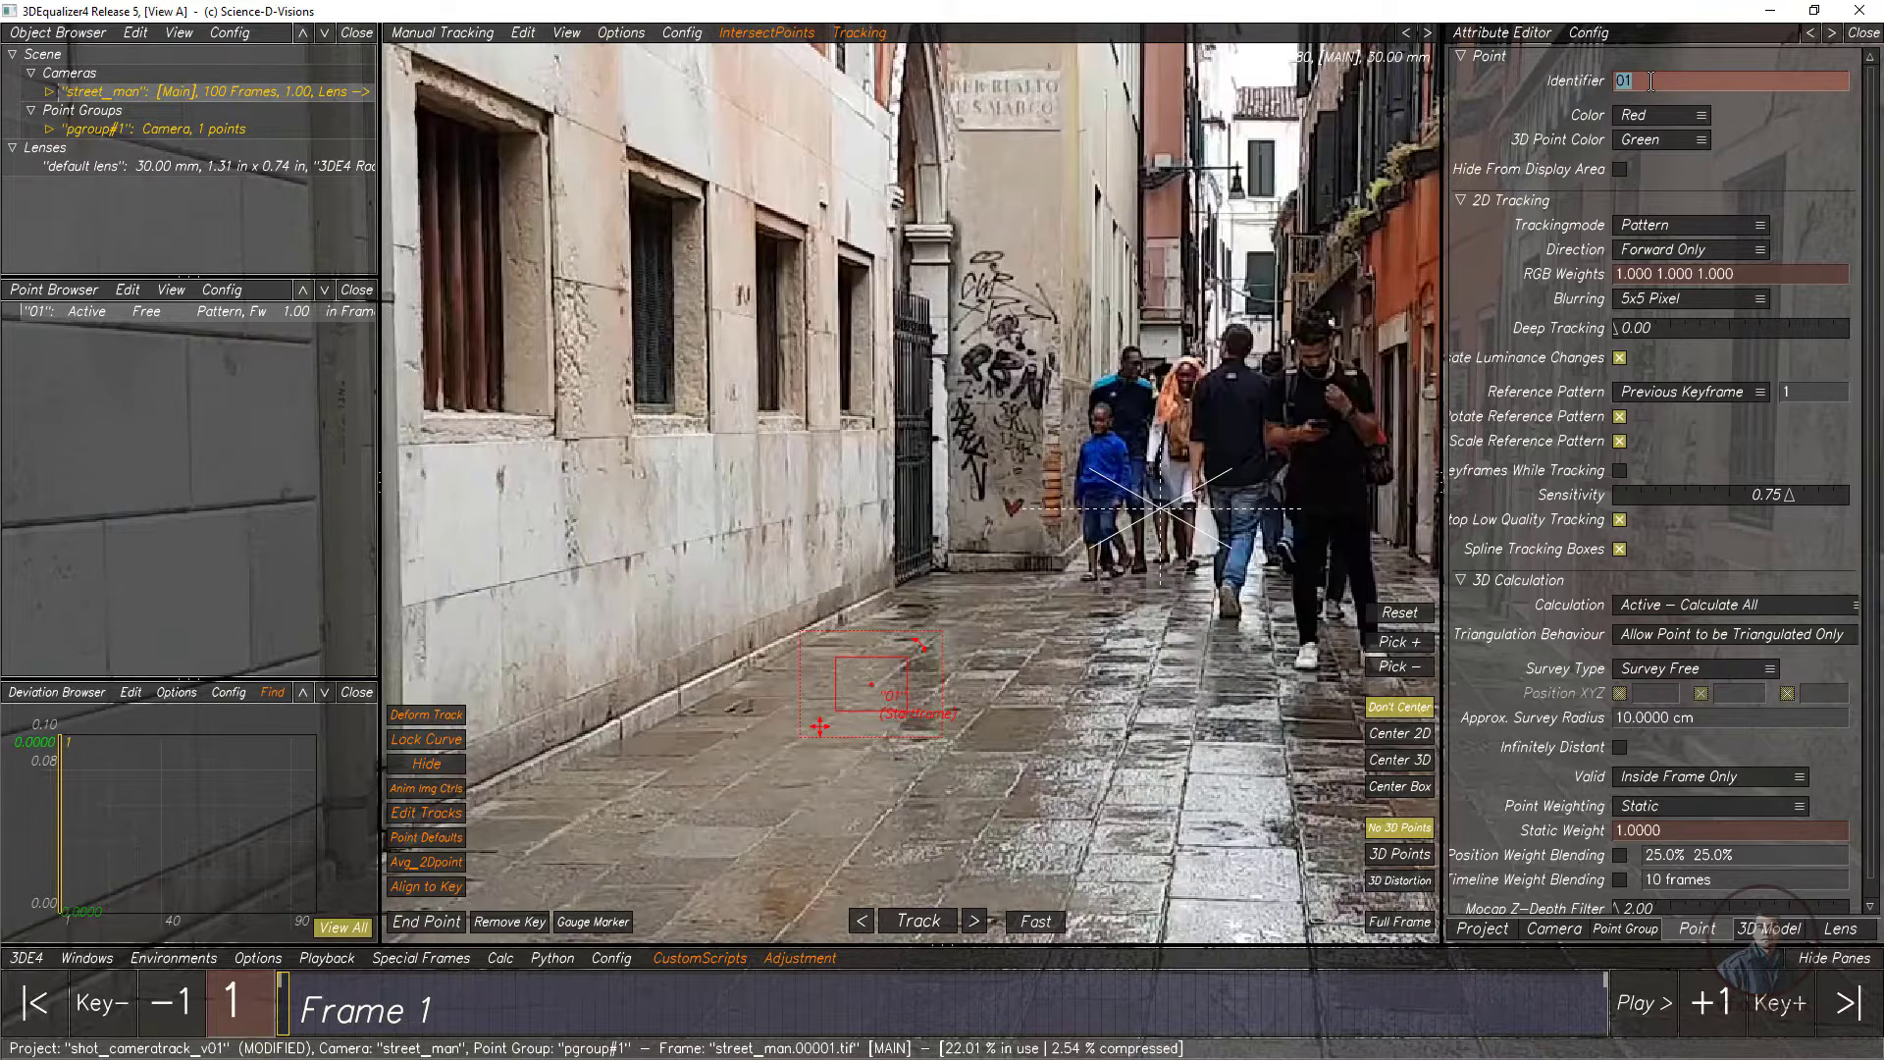
left_click(1553, 116)
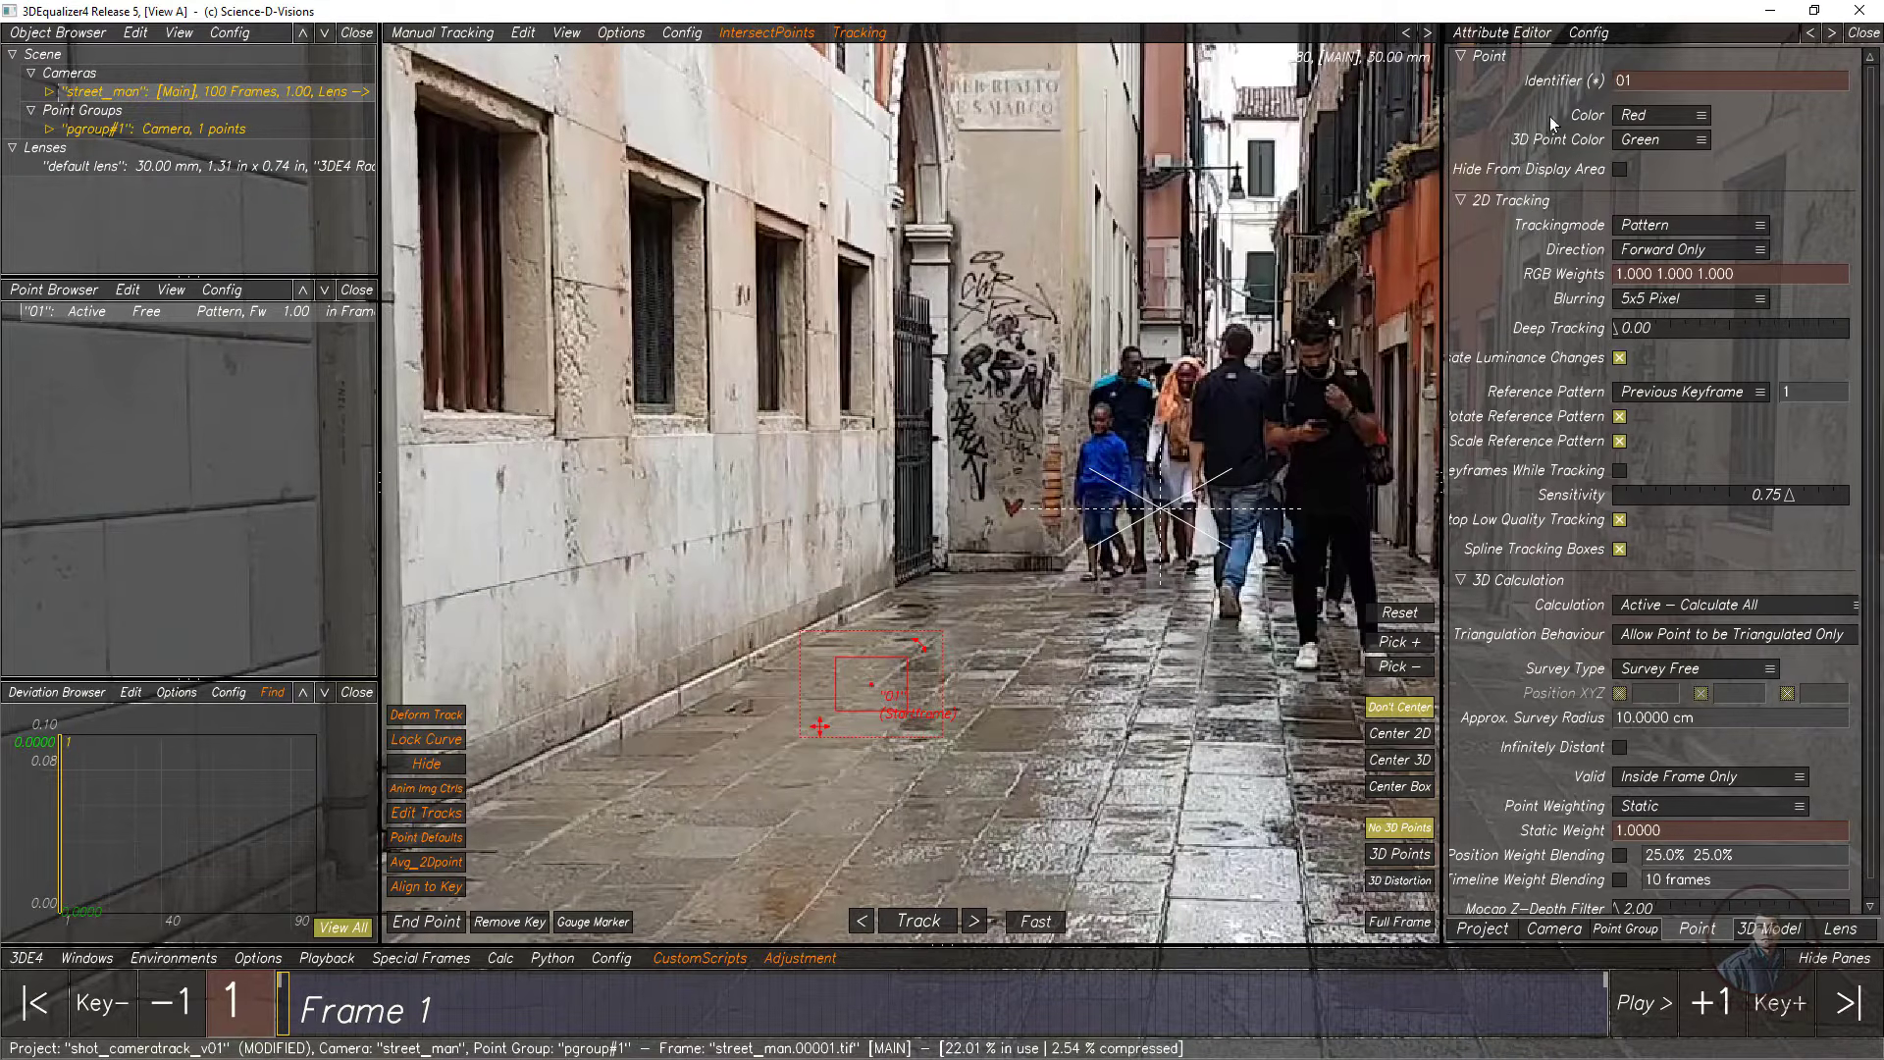
left_click(1699, 119)
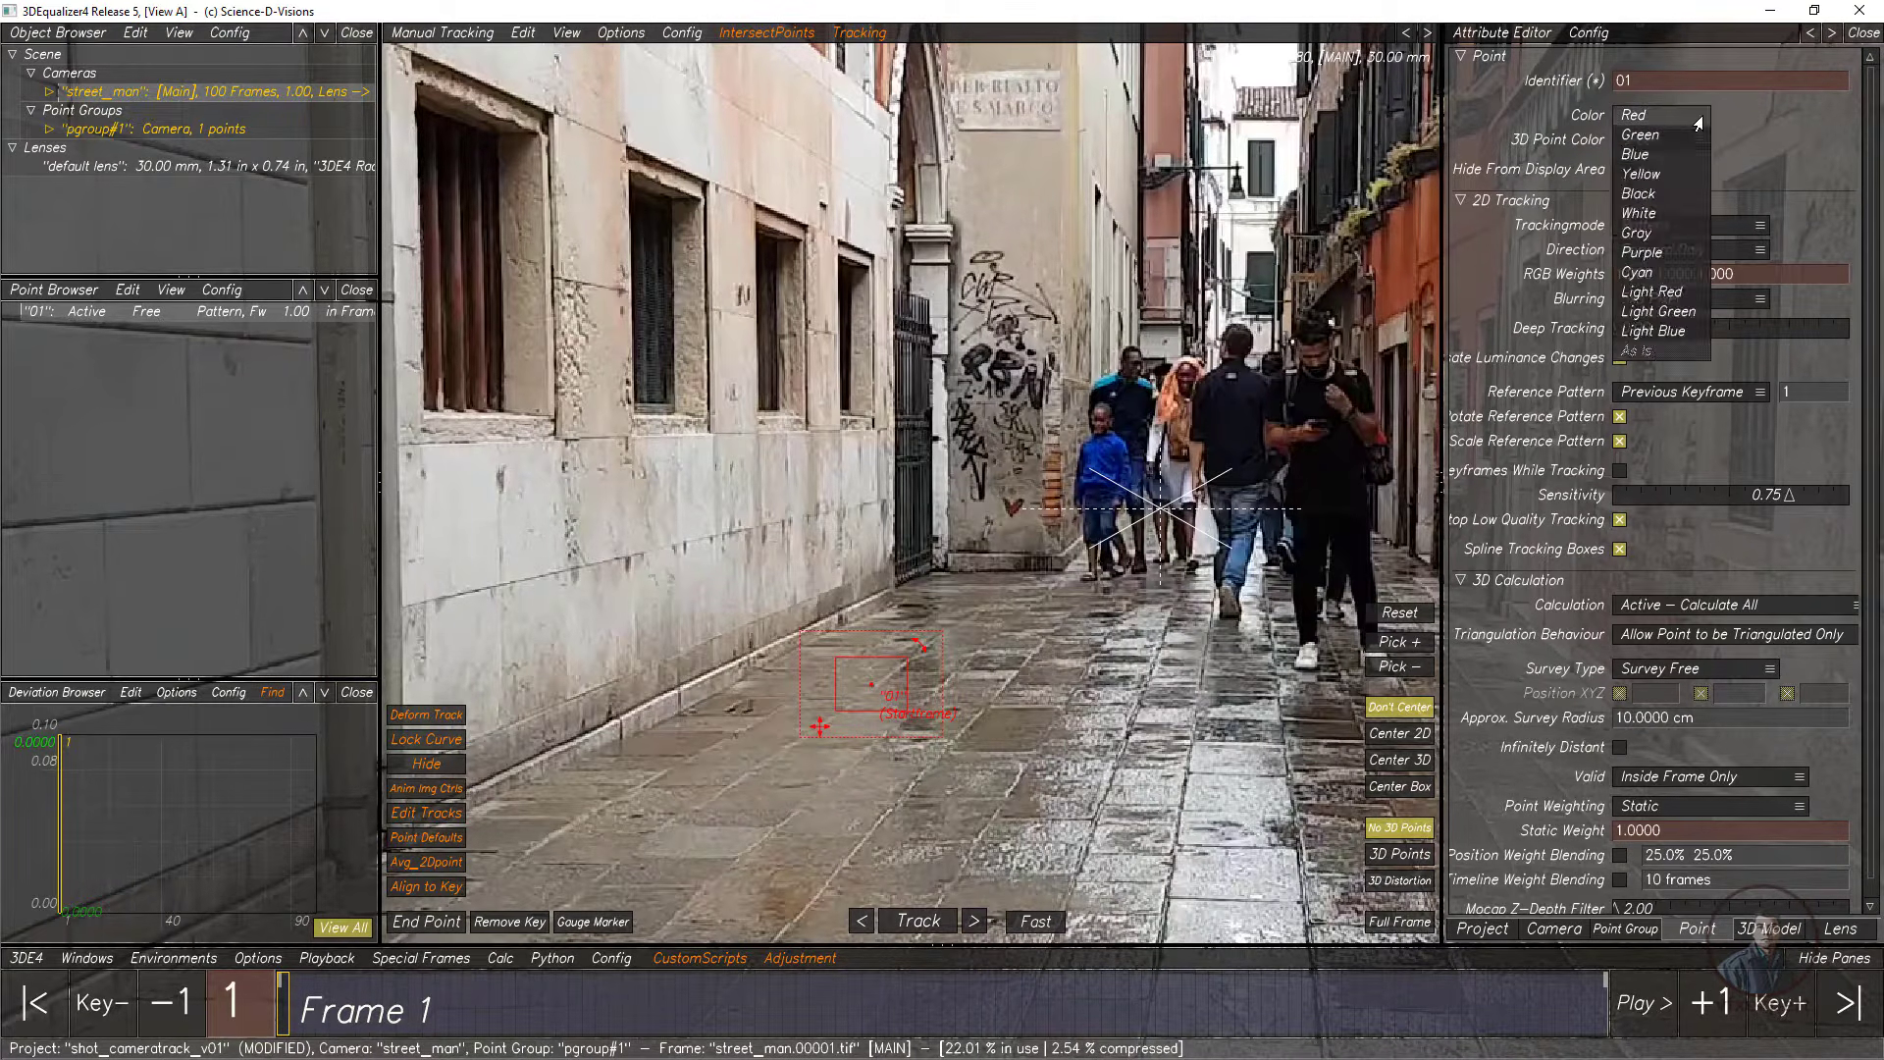
left_click(1640, 175)
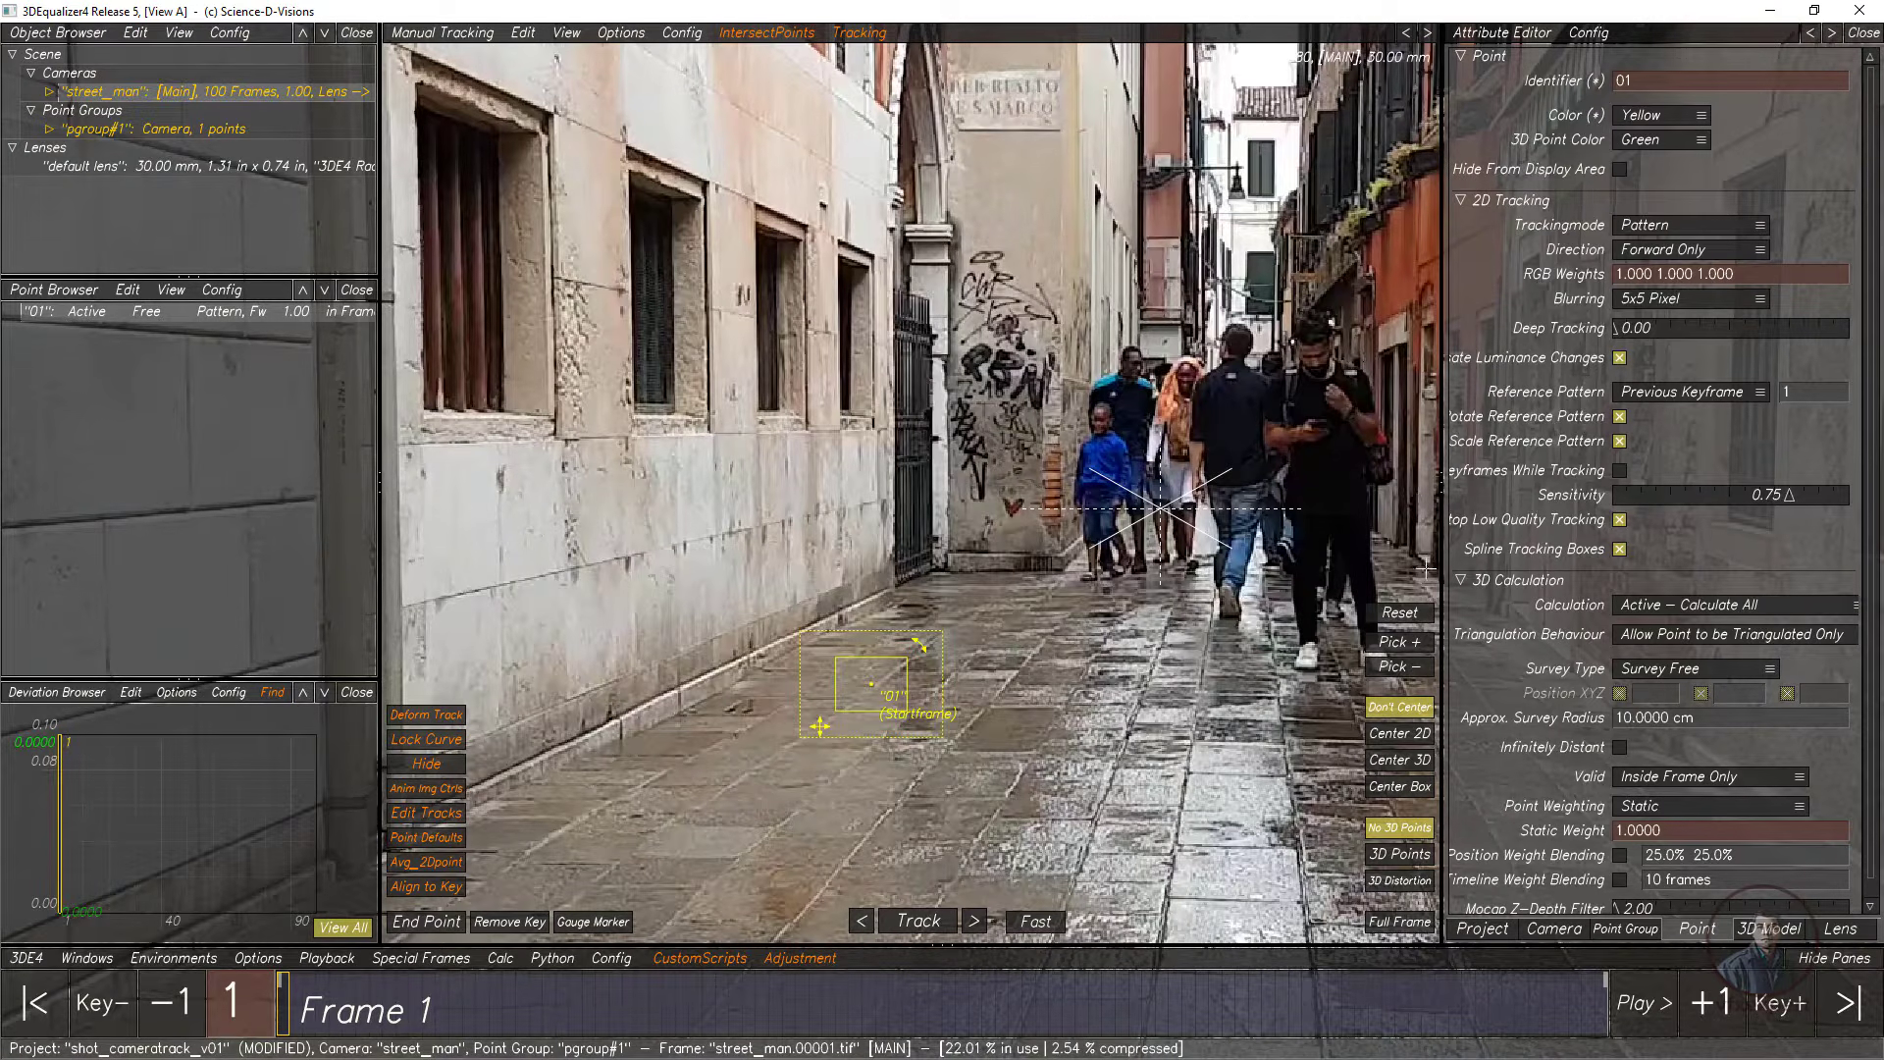
left_click(1700, 119)
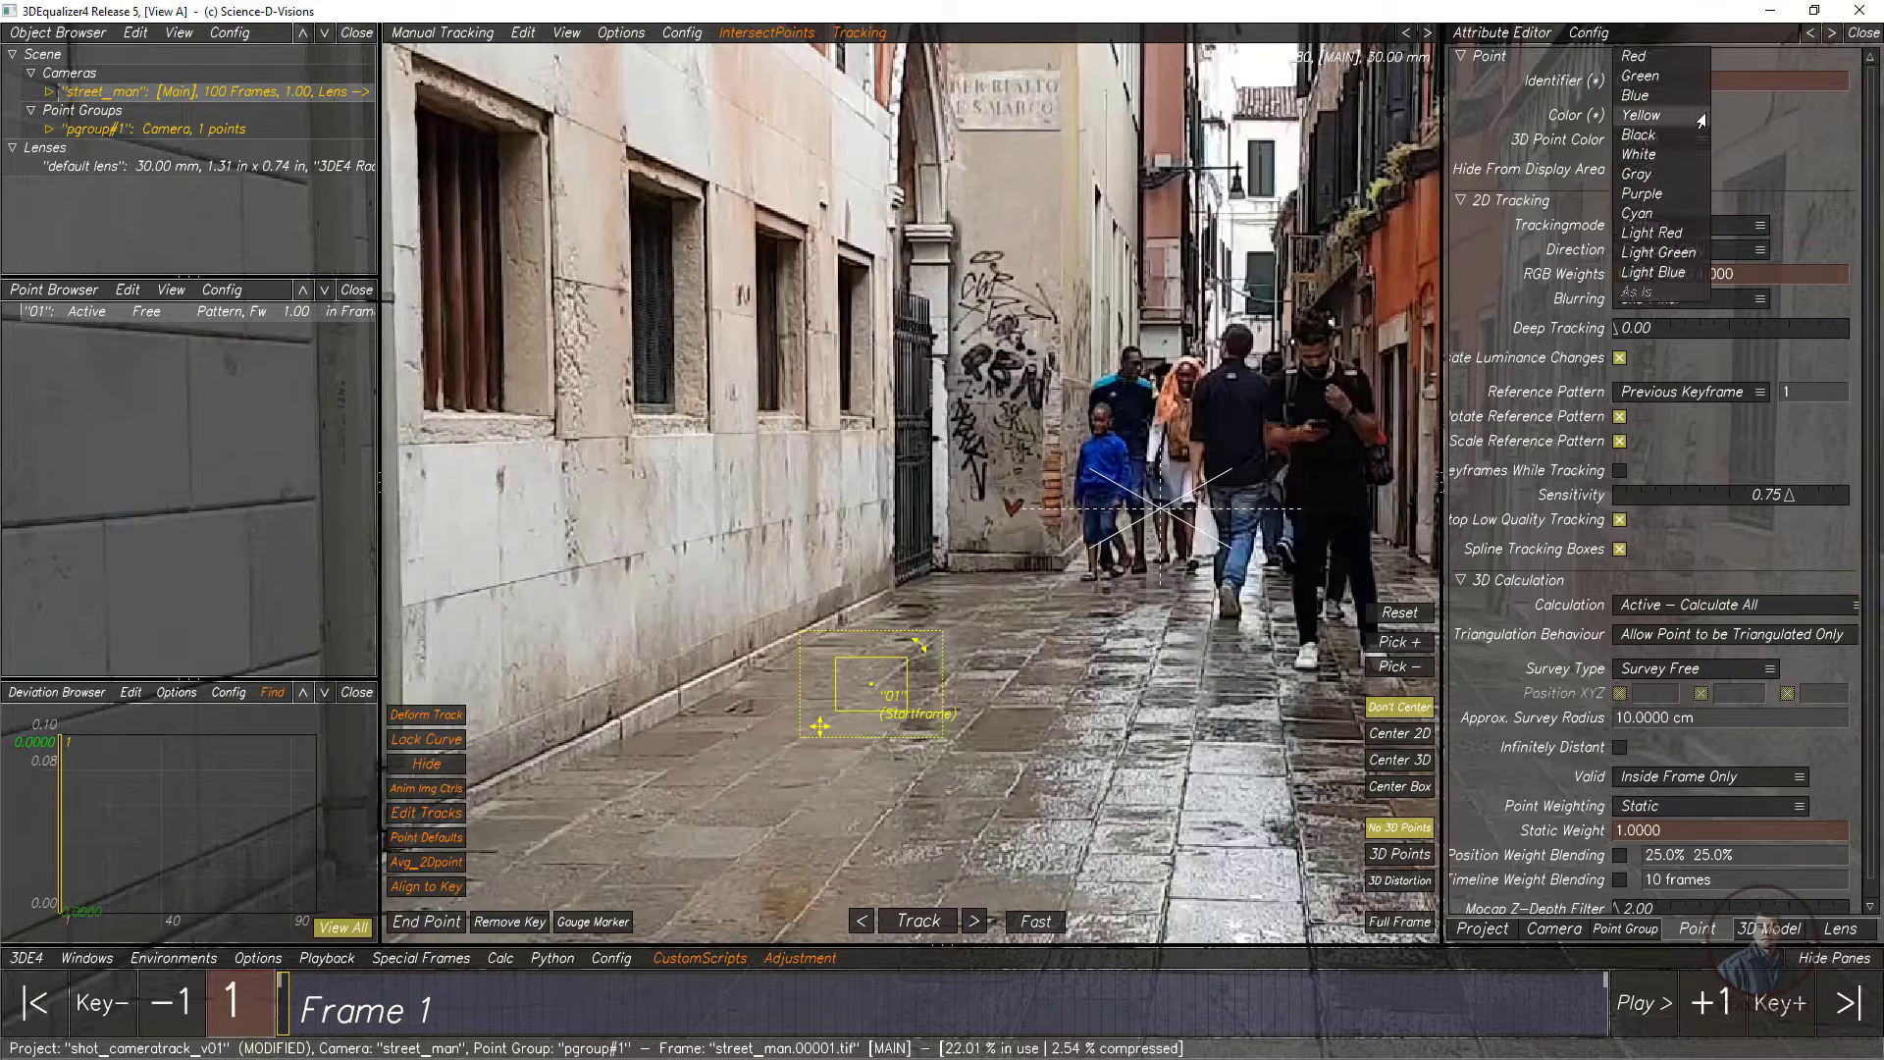
left_click(1634, 57)
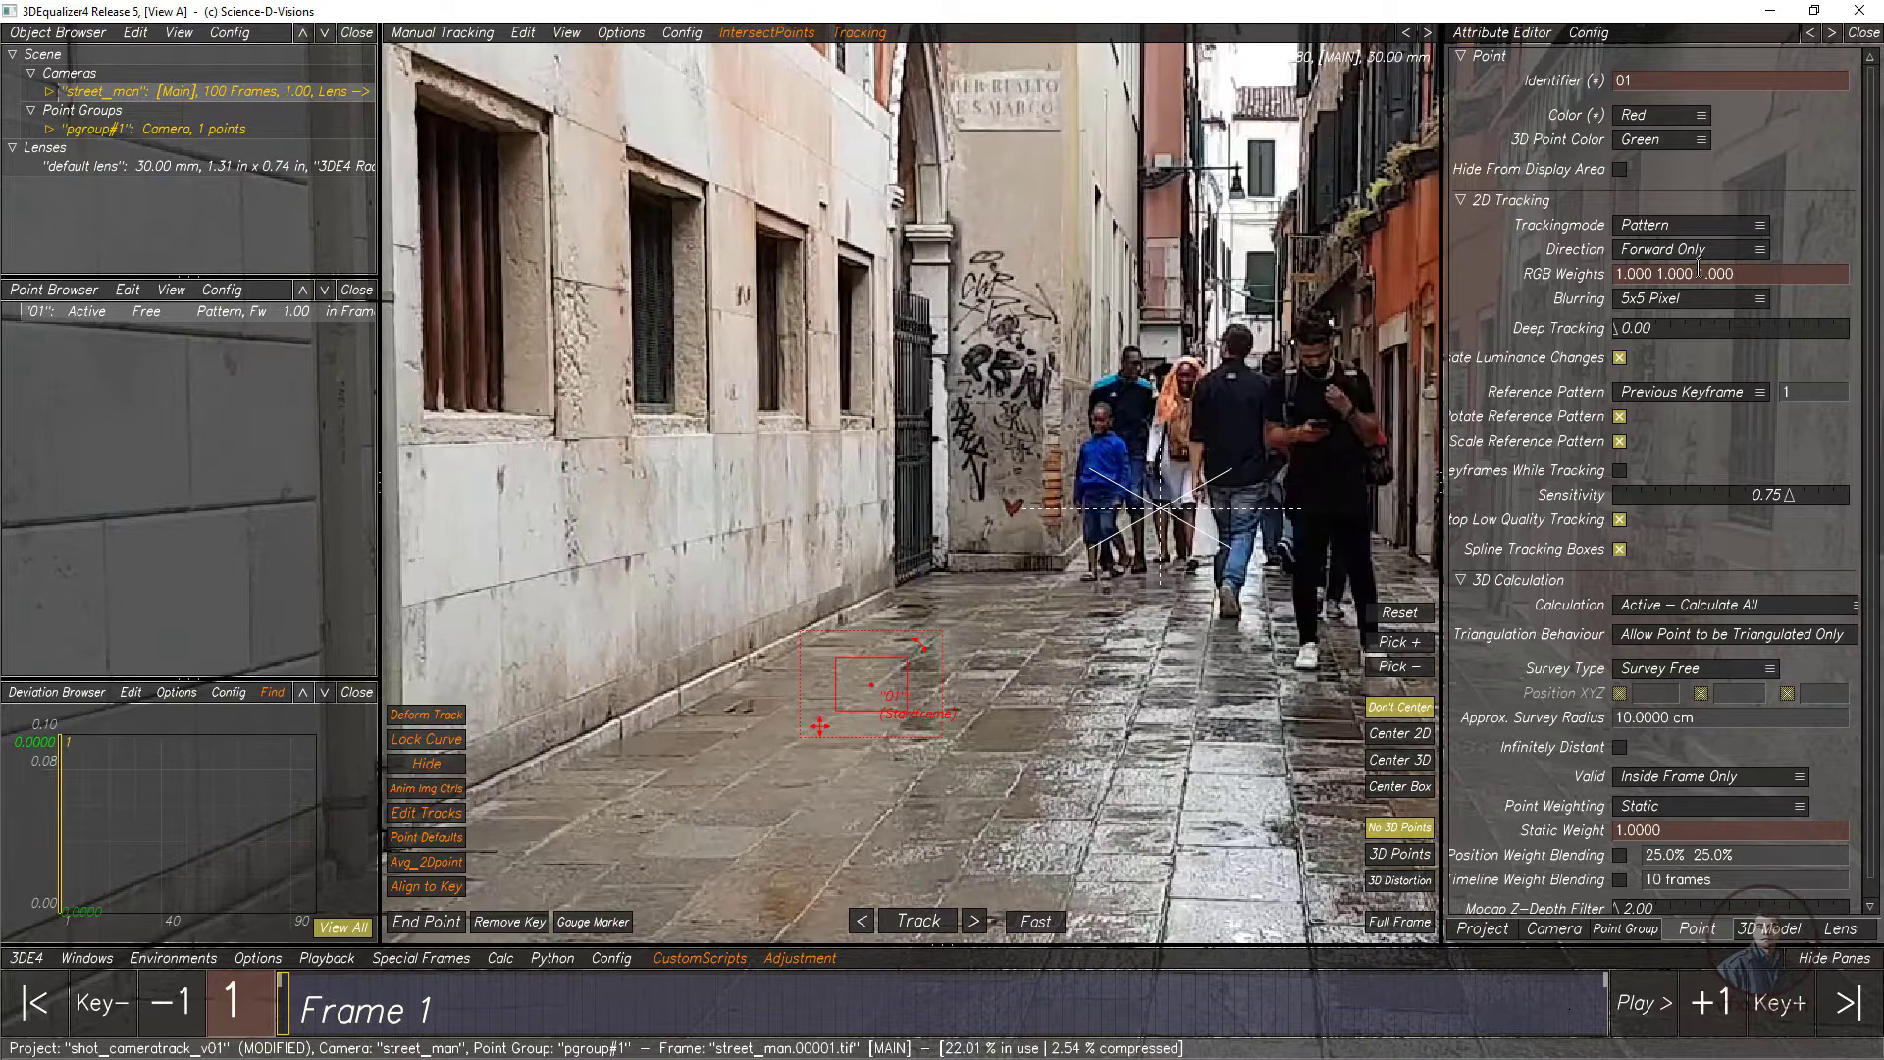
Step: Set the tracking point's 2D tracking direction to Forward Only
left_click(1761, 252)
left_click(1757, 254)
left_click(1750, 257)
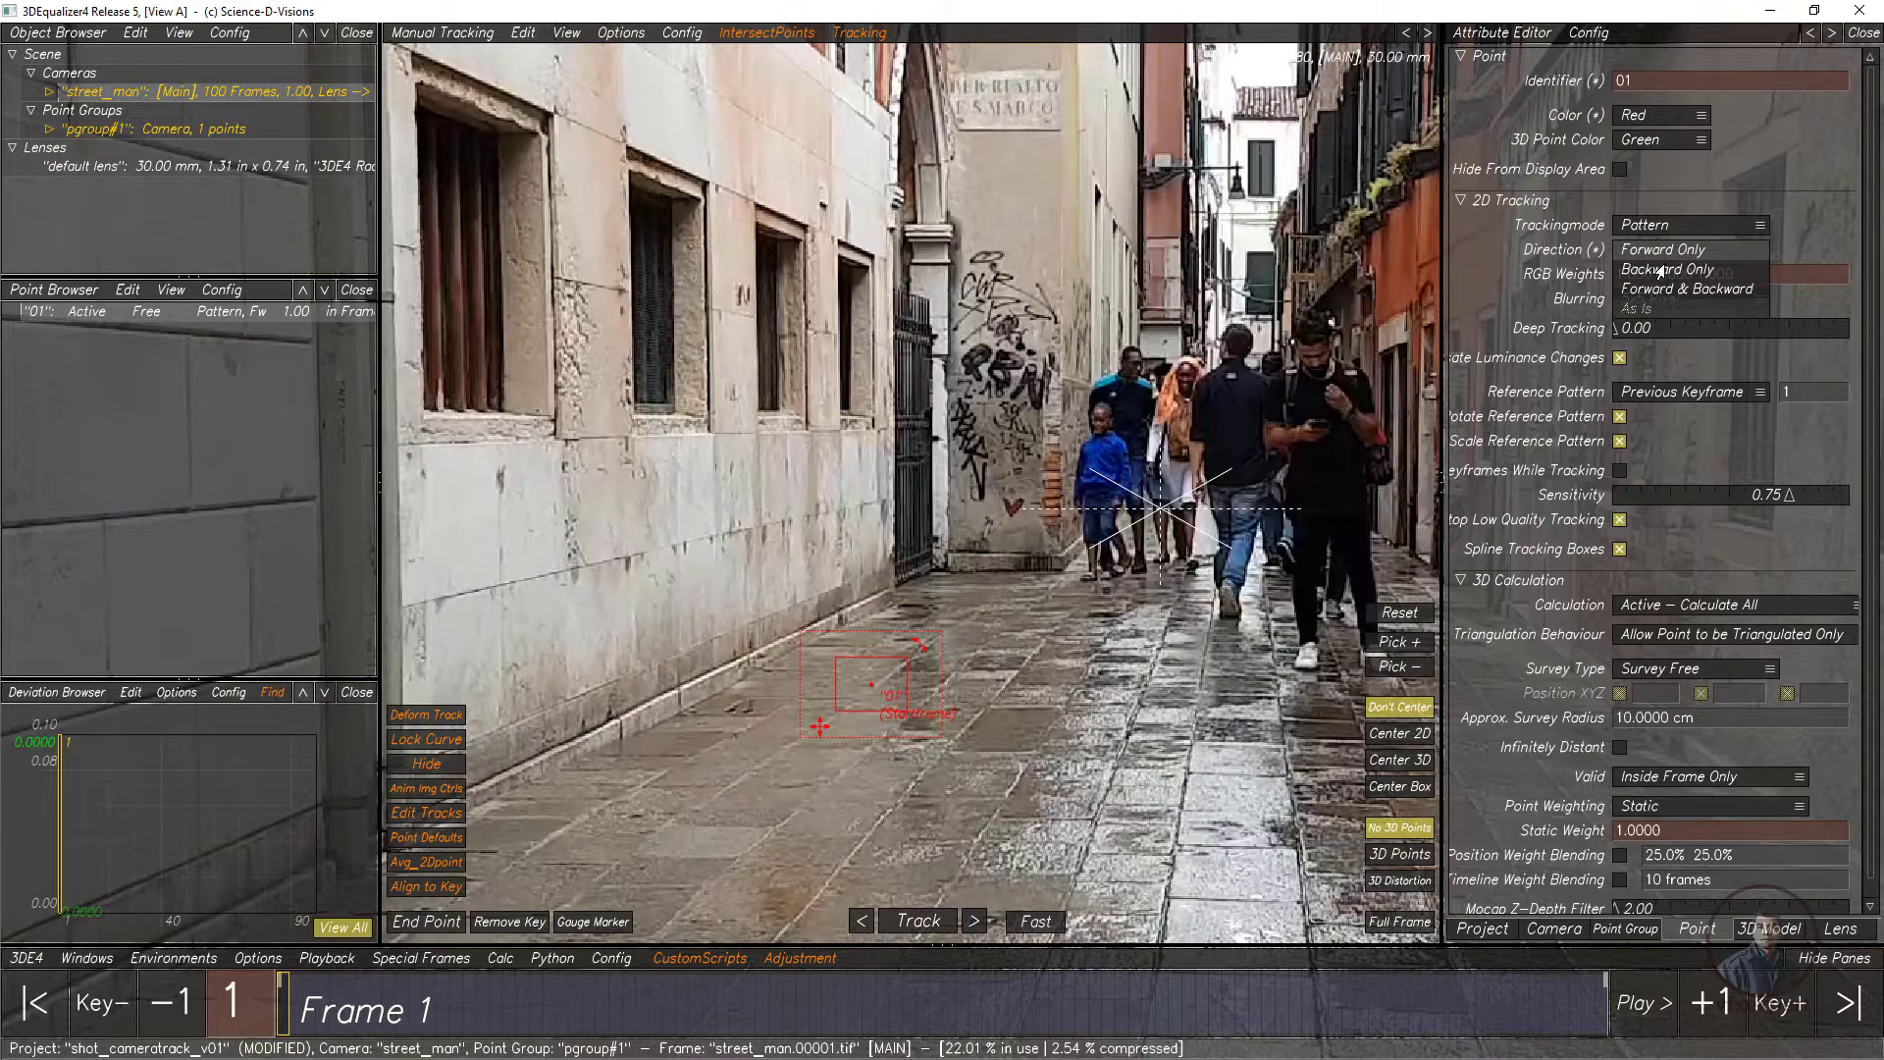
left_click(1709, 250)
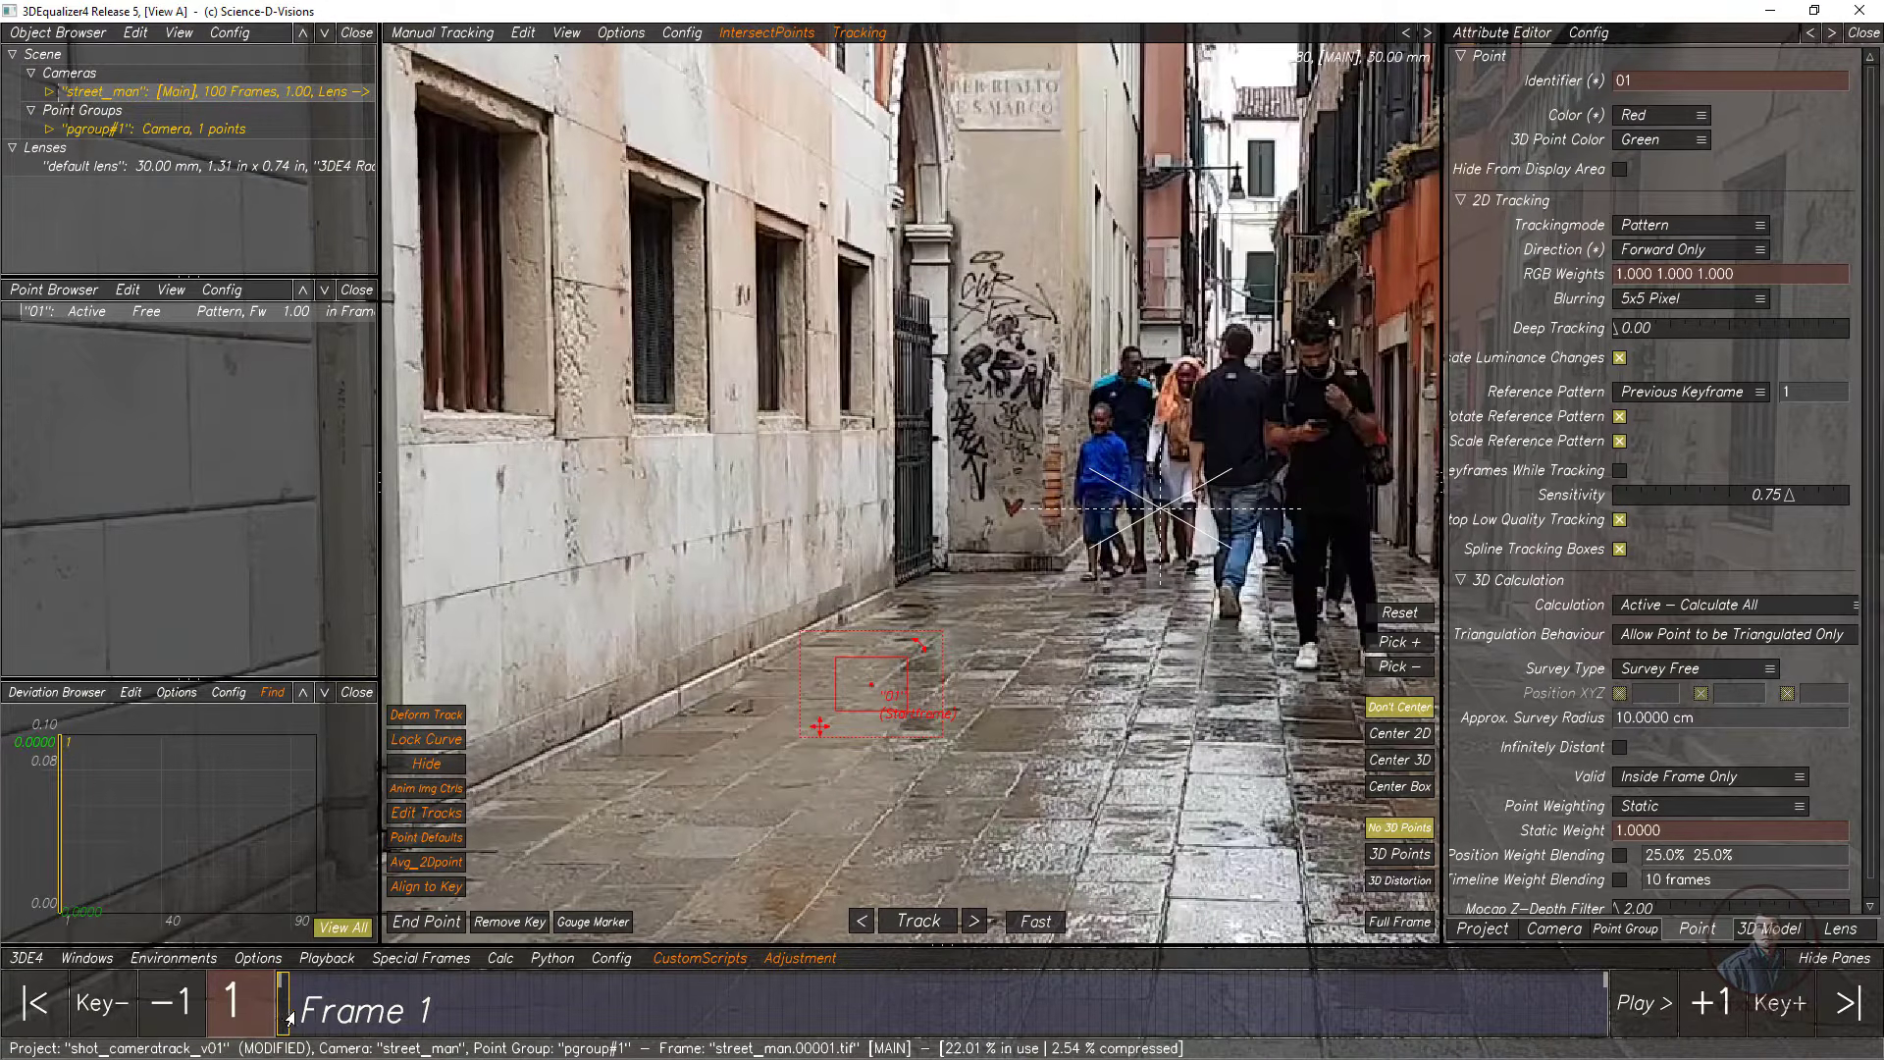
Step: Step the footage forward to frame 4 and return to frame 1
key("Right")
key("Right")
key("Right")
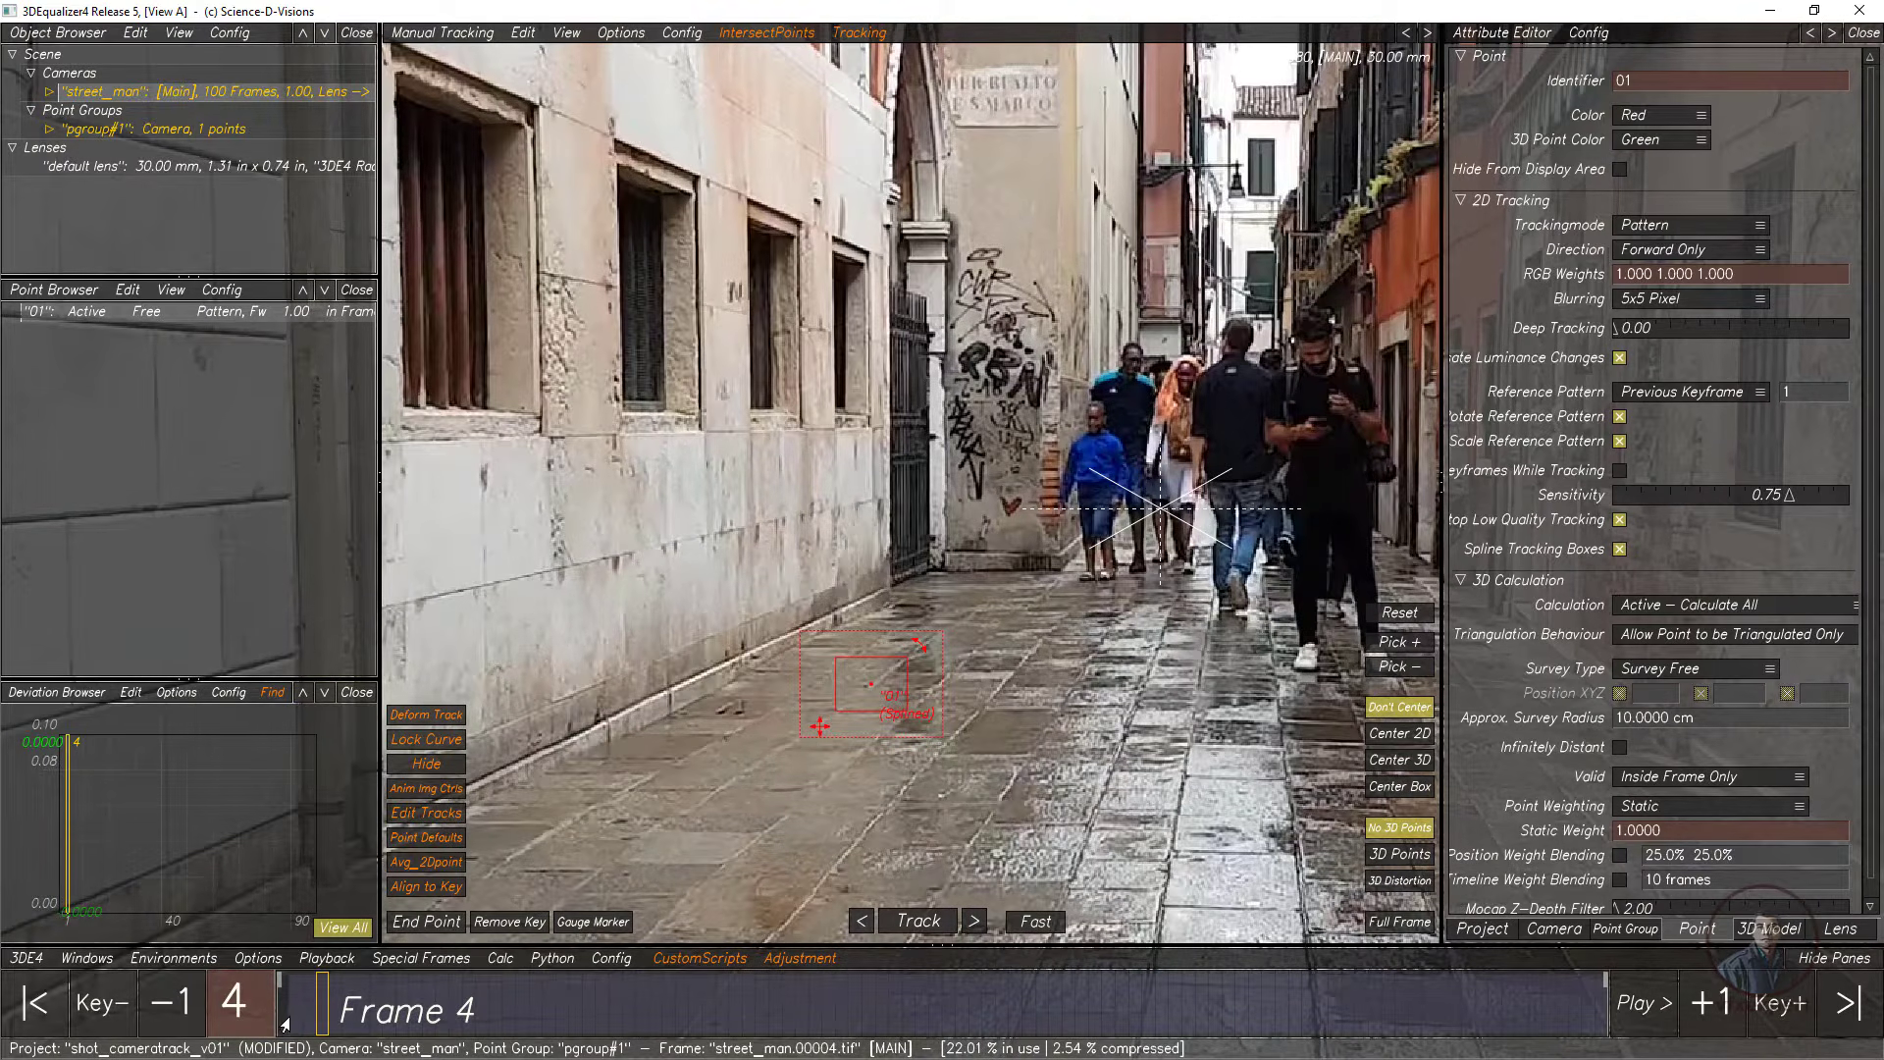
left_click(282, 1020)
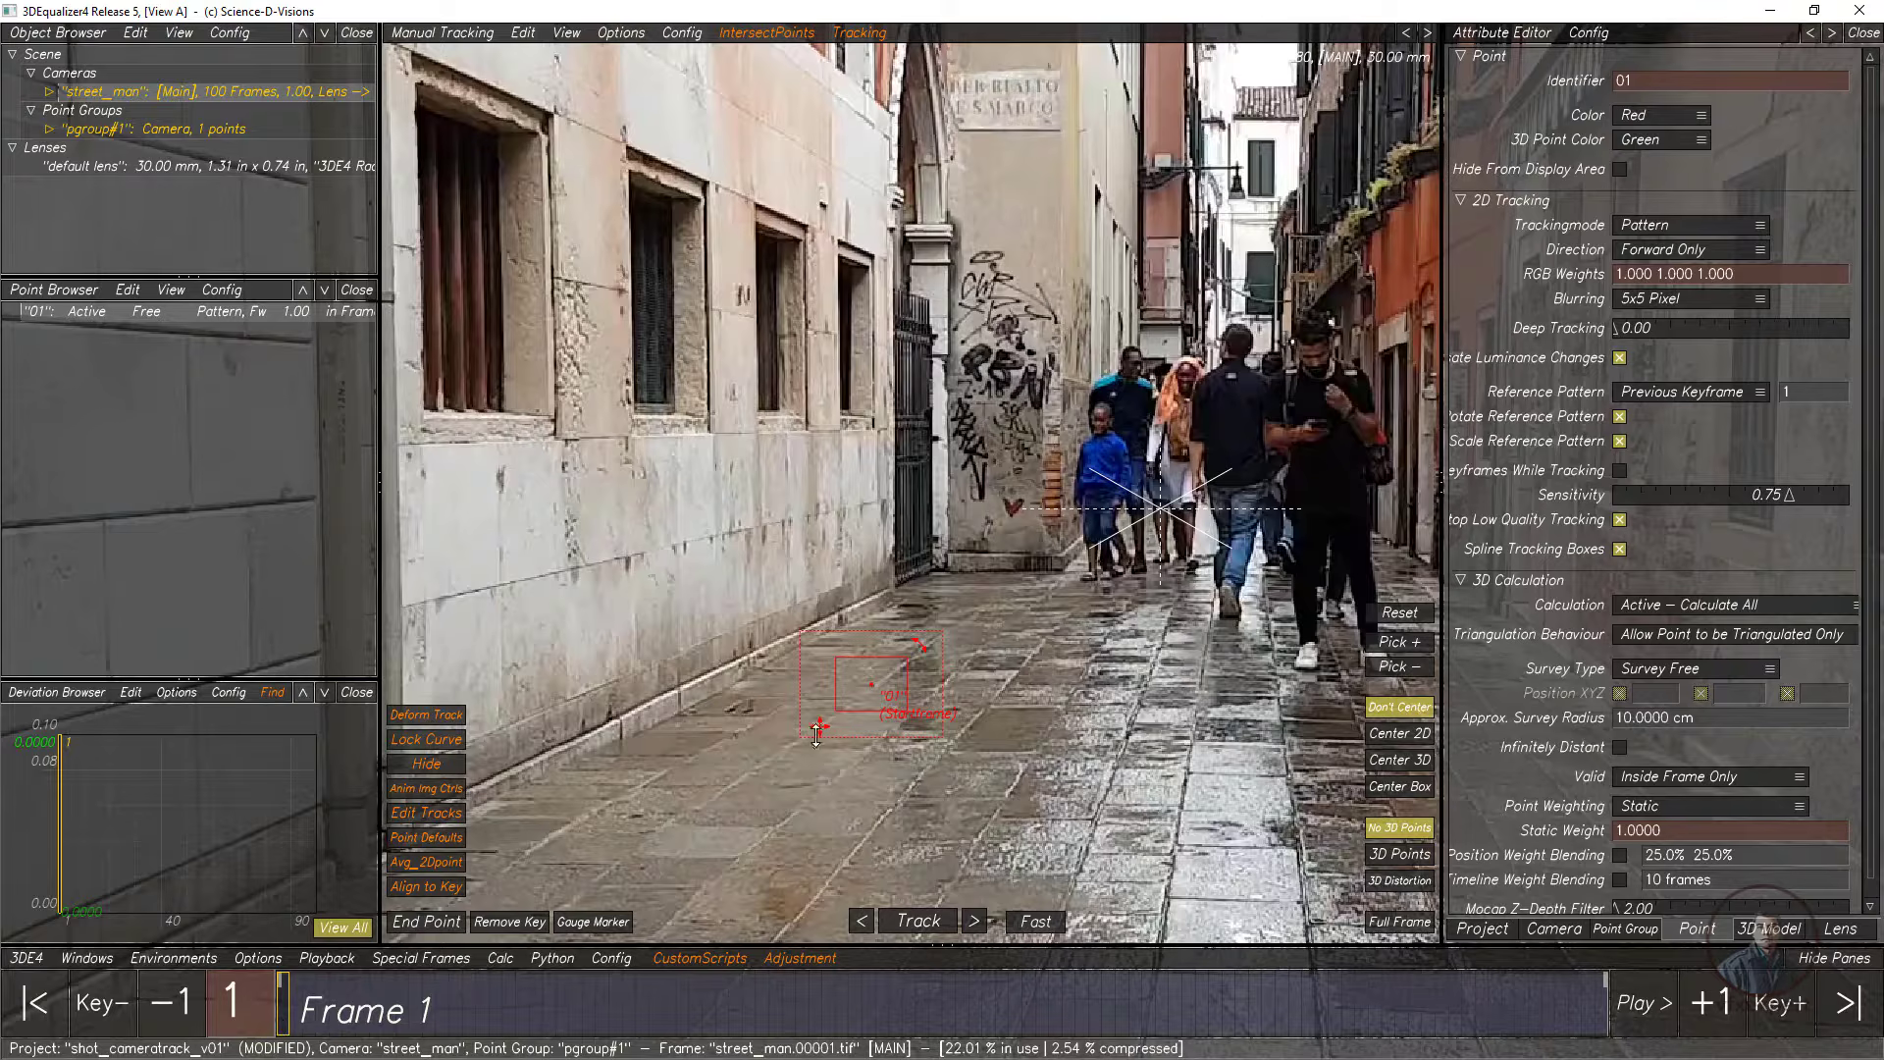
Step: Fine-tune point 01's position on the pavement and shrink its inner pattern box and outer search area slightly
scroll(854, 767, "up", 4)
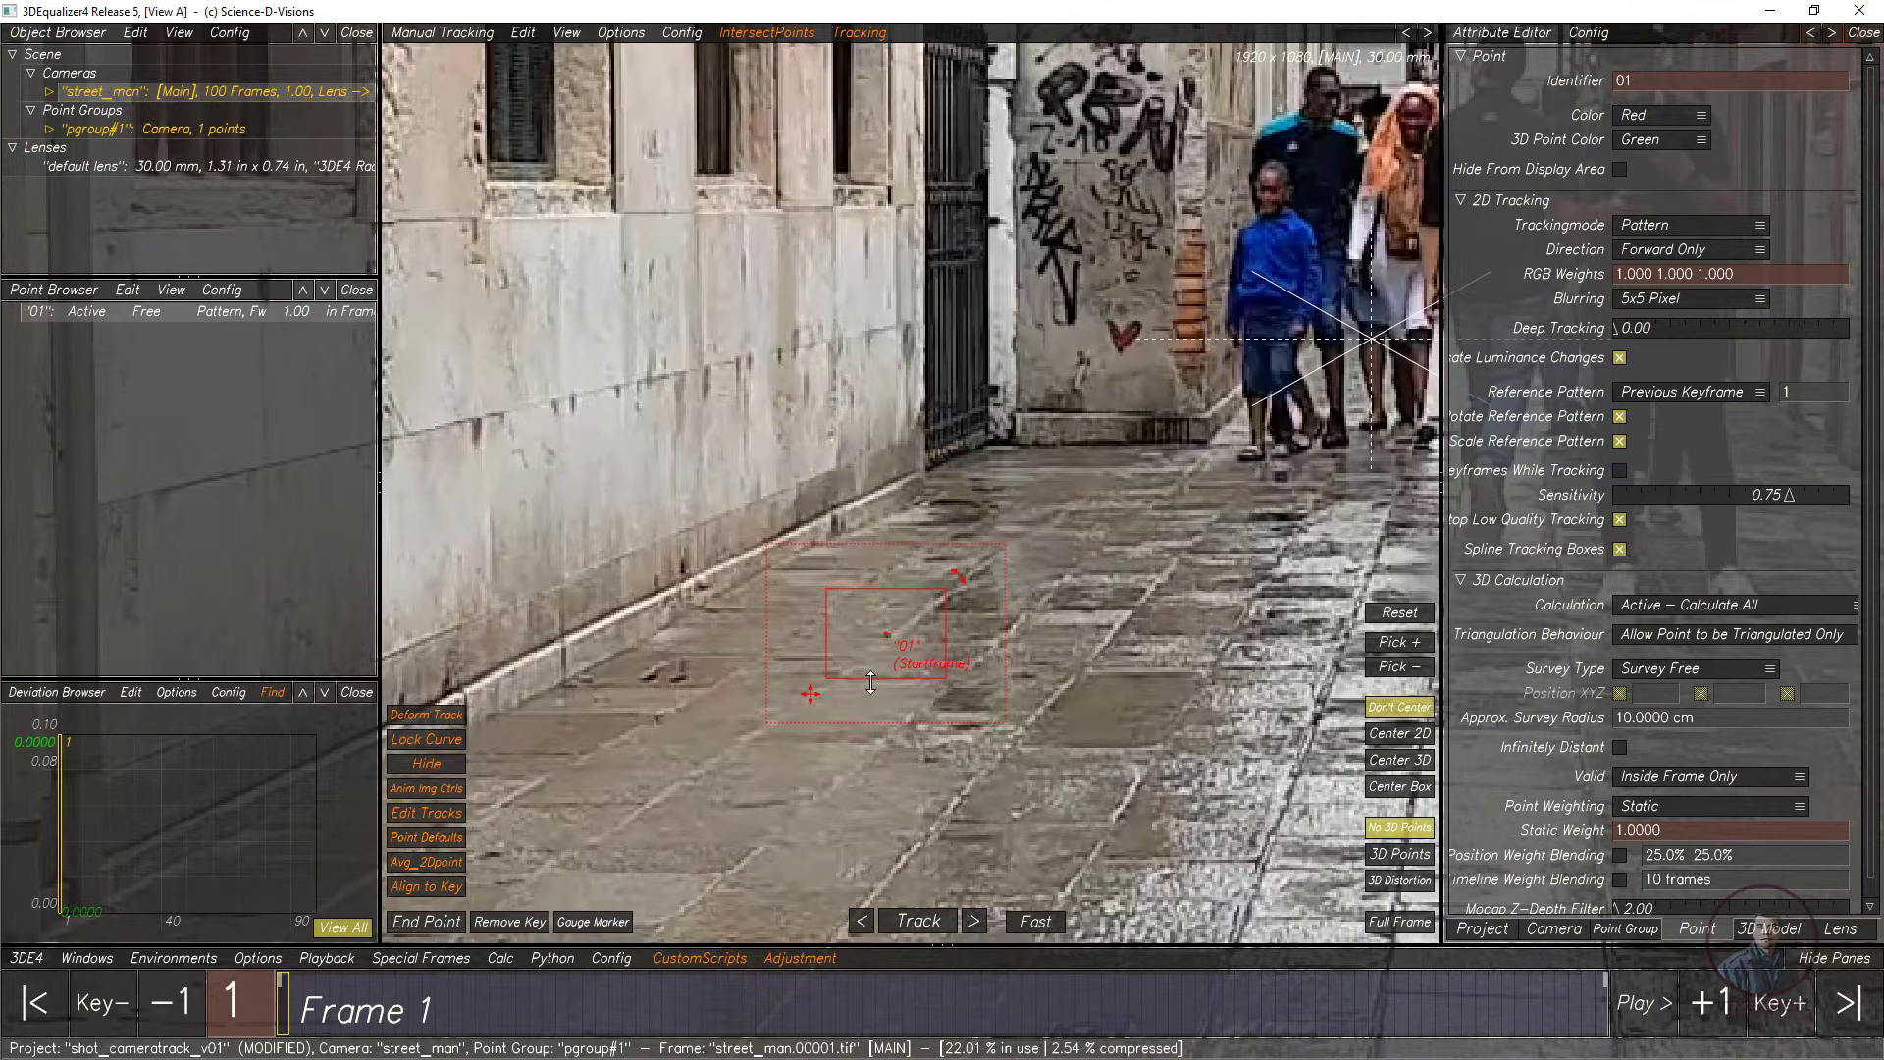
scroll(900, 633, "up", 2)
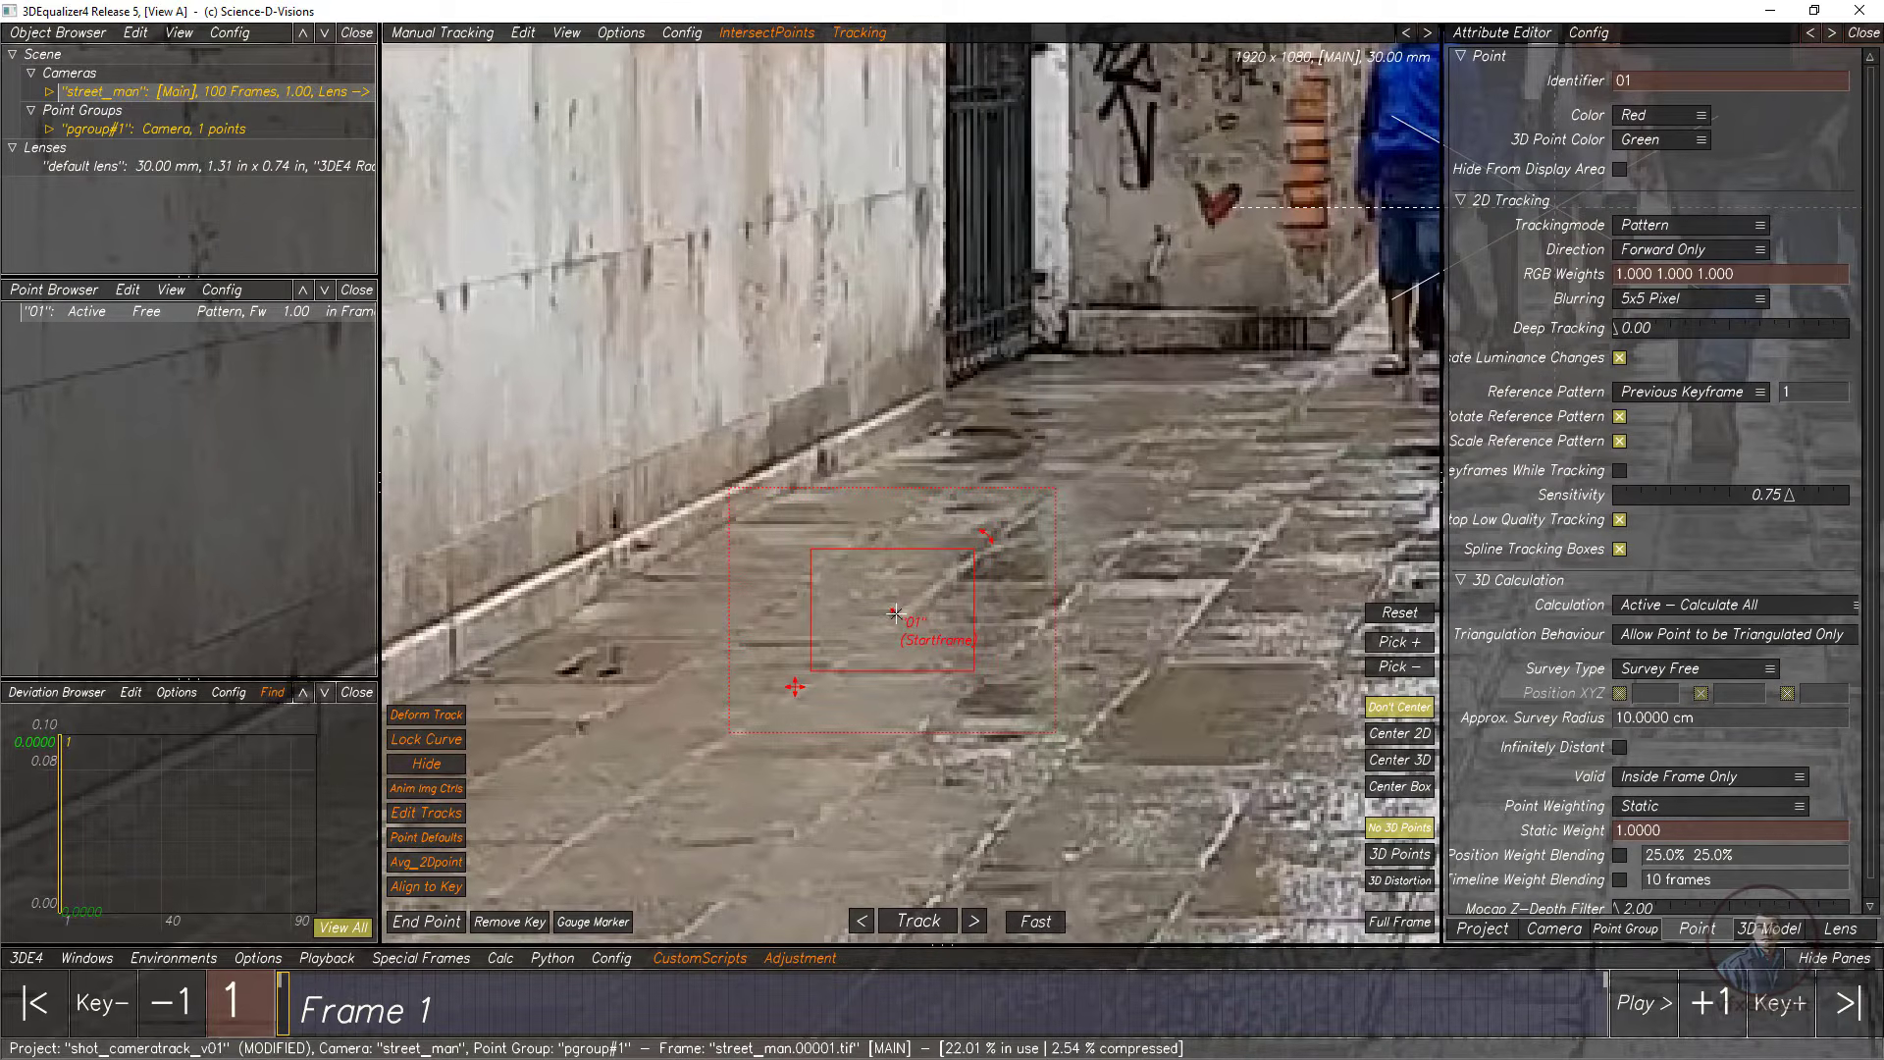
left_click_drag(895, 613, 894, 614)
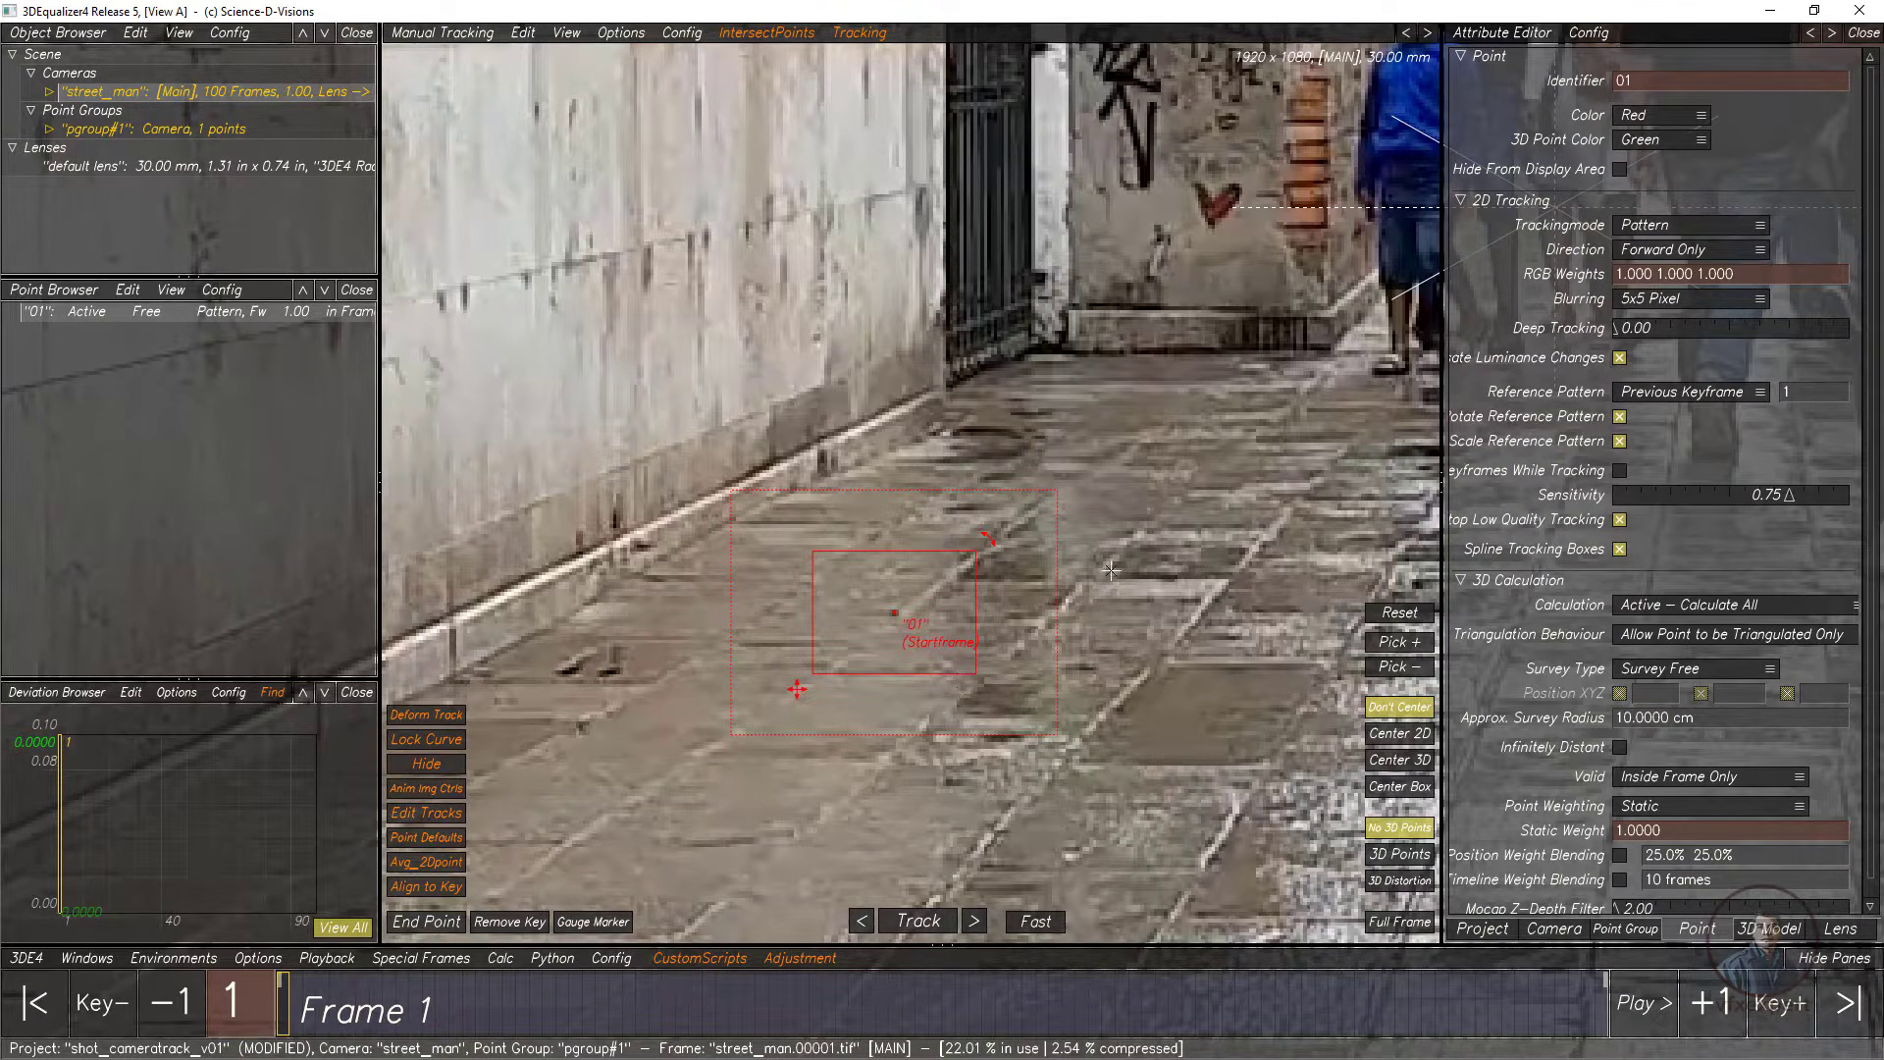
left_click_drag(971, 670, 958, 658)
left_click_drag(814, 554, 829, 567)
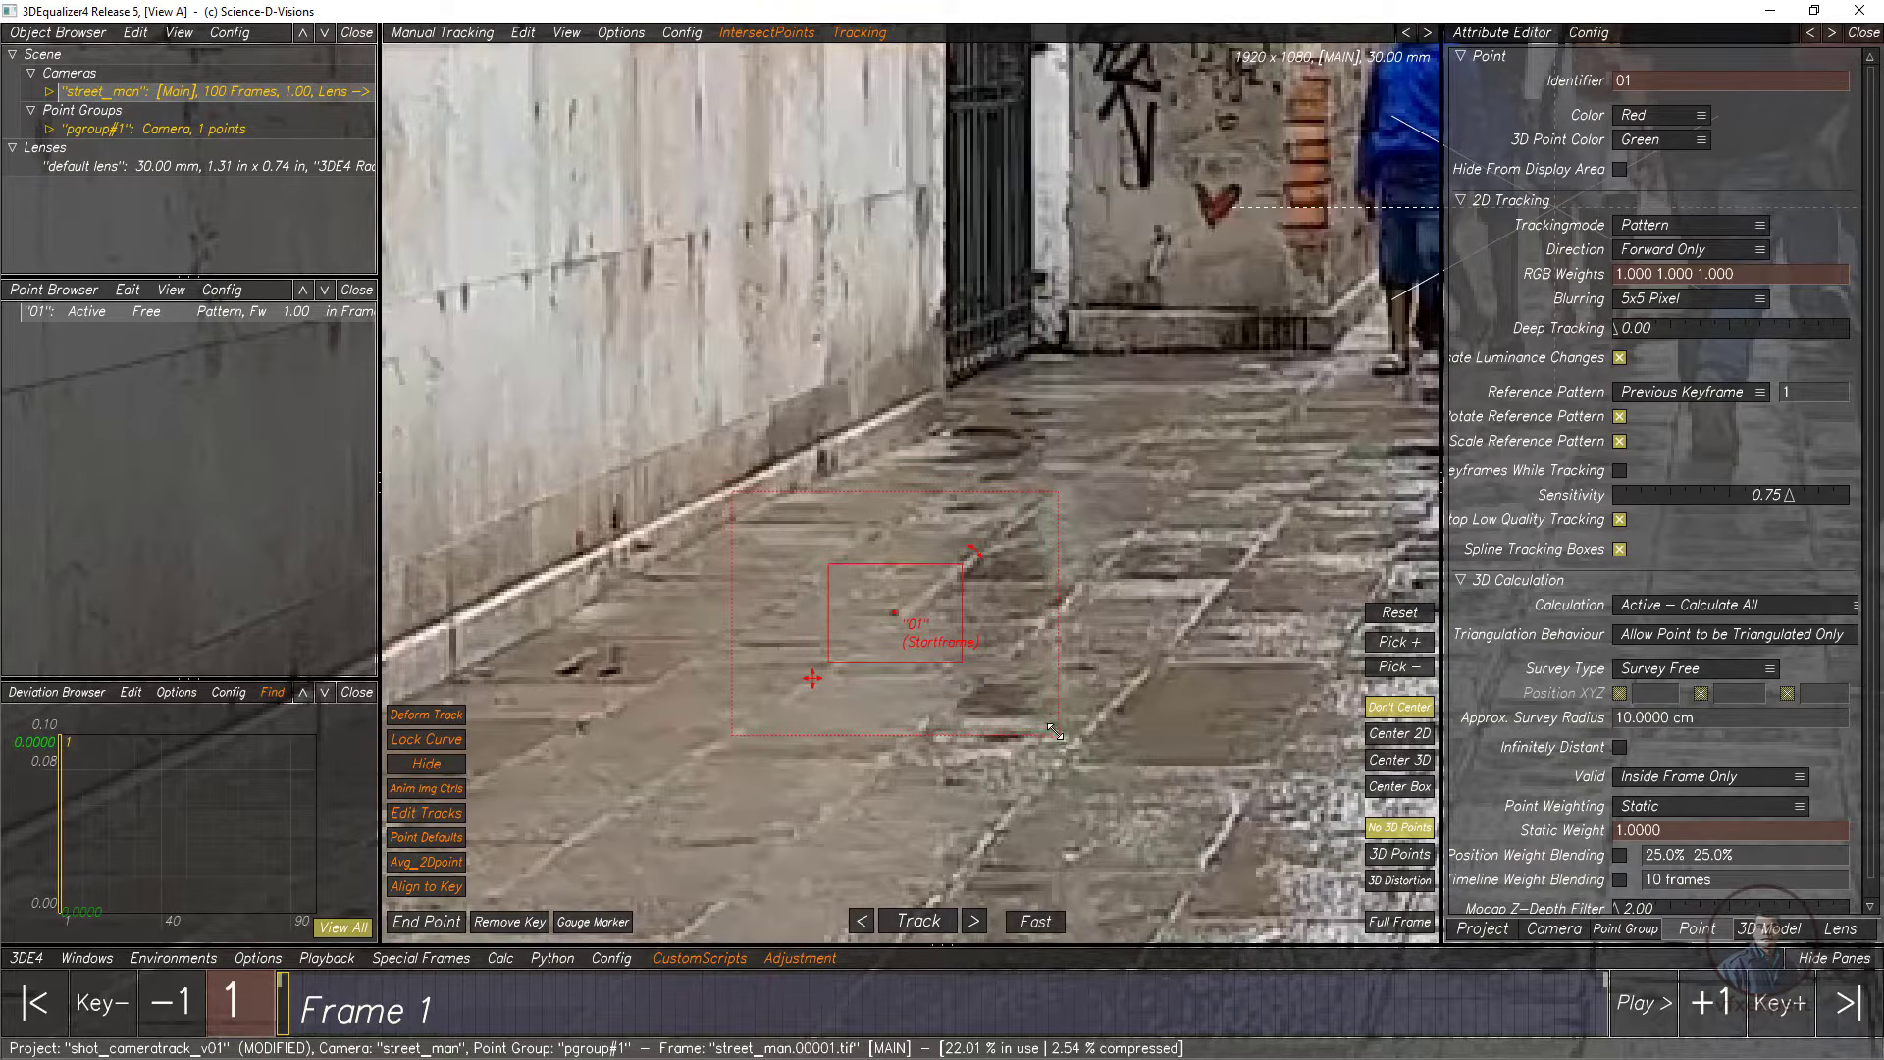
left_click_drag(1054, 732, 1049, 727)
scroll(1046, 724, "down", 3)
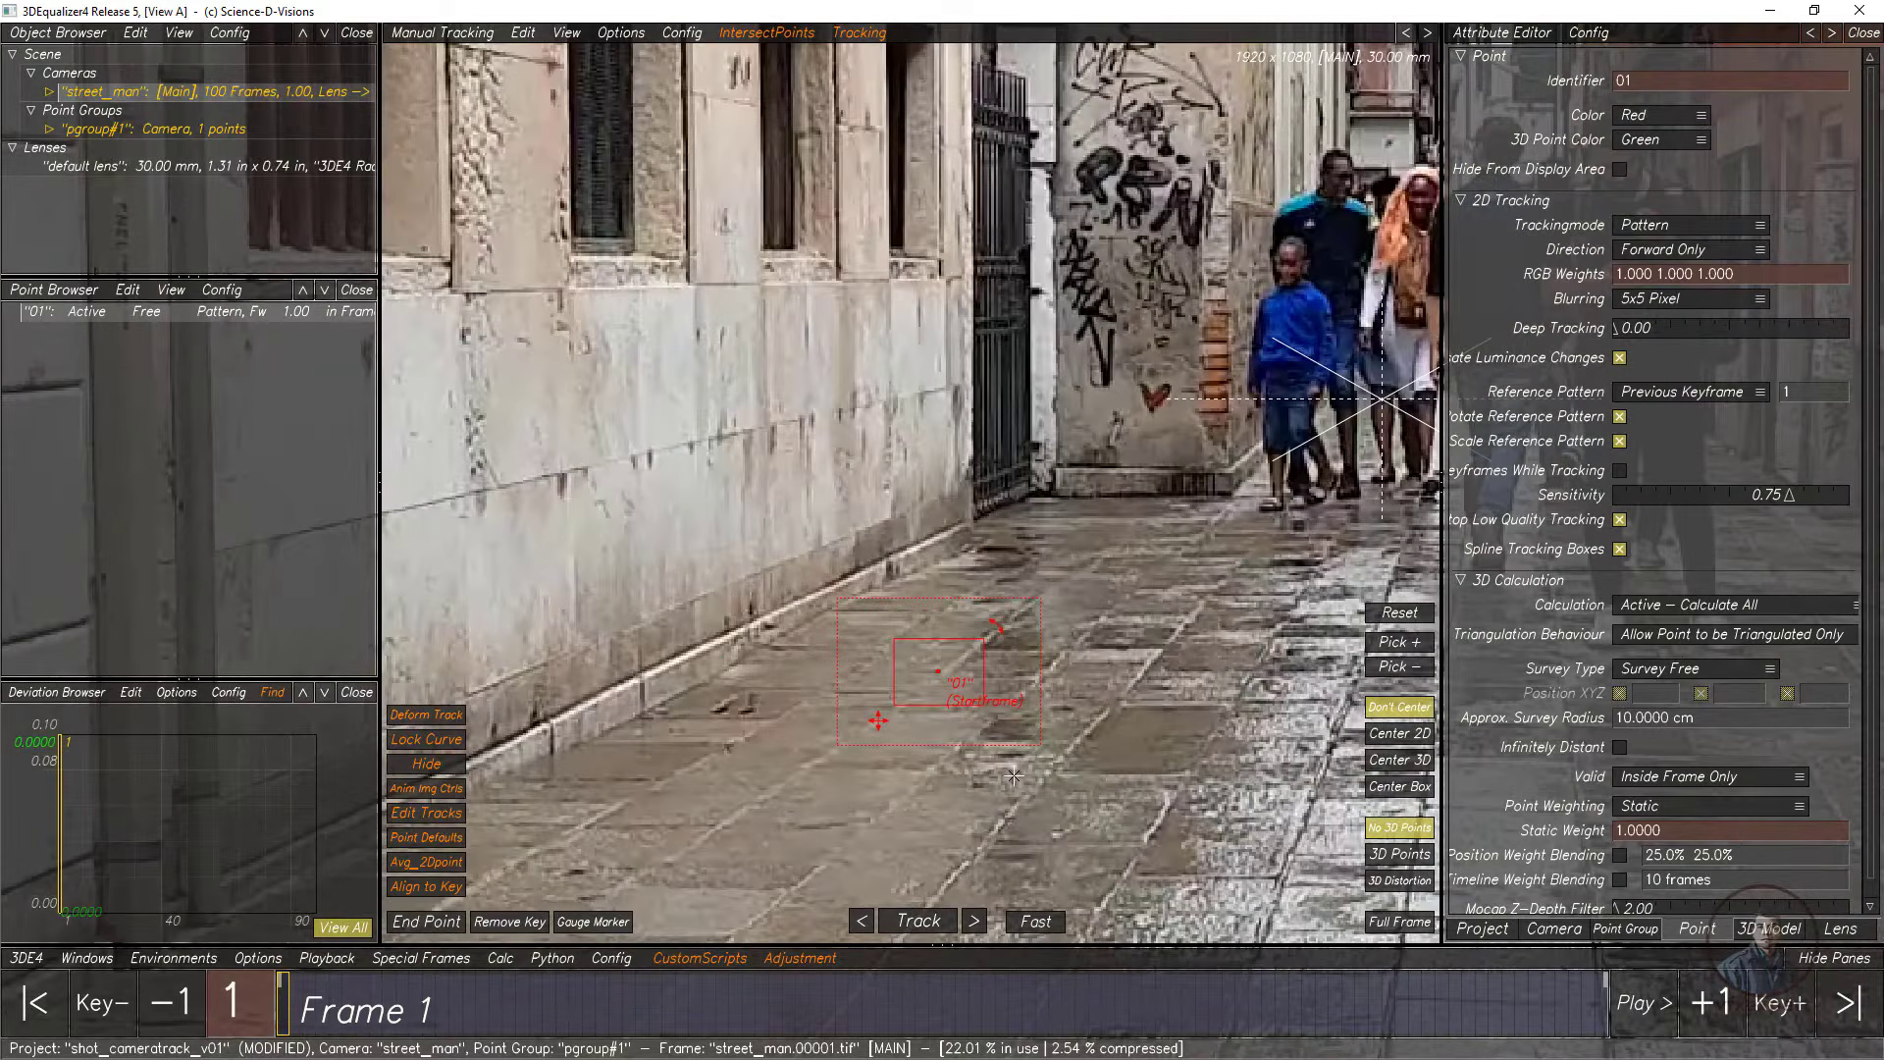
middle_click_drag(773, 647, 697, 546)
scroll(750, 669, "up", 1)
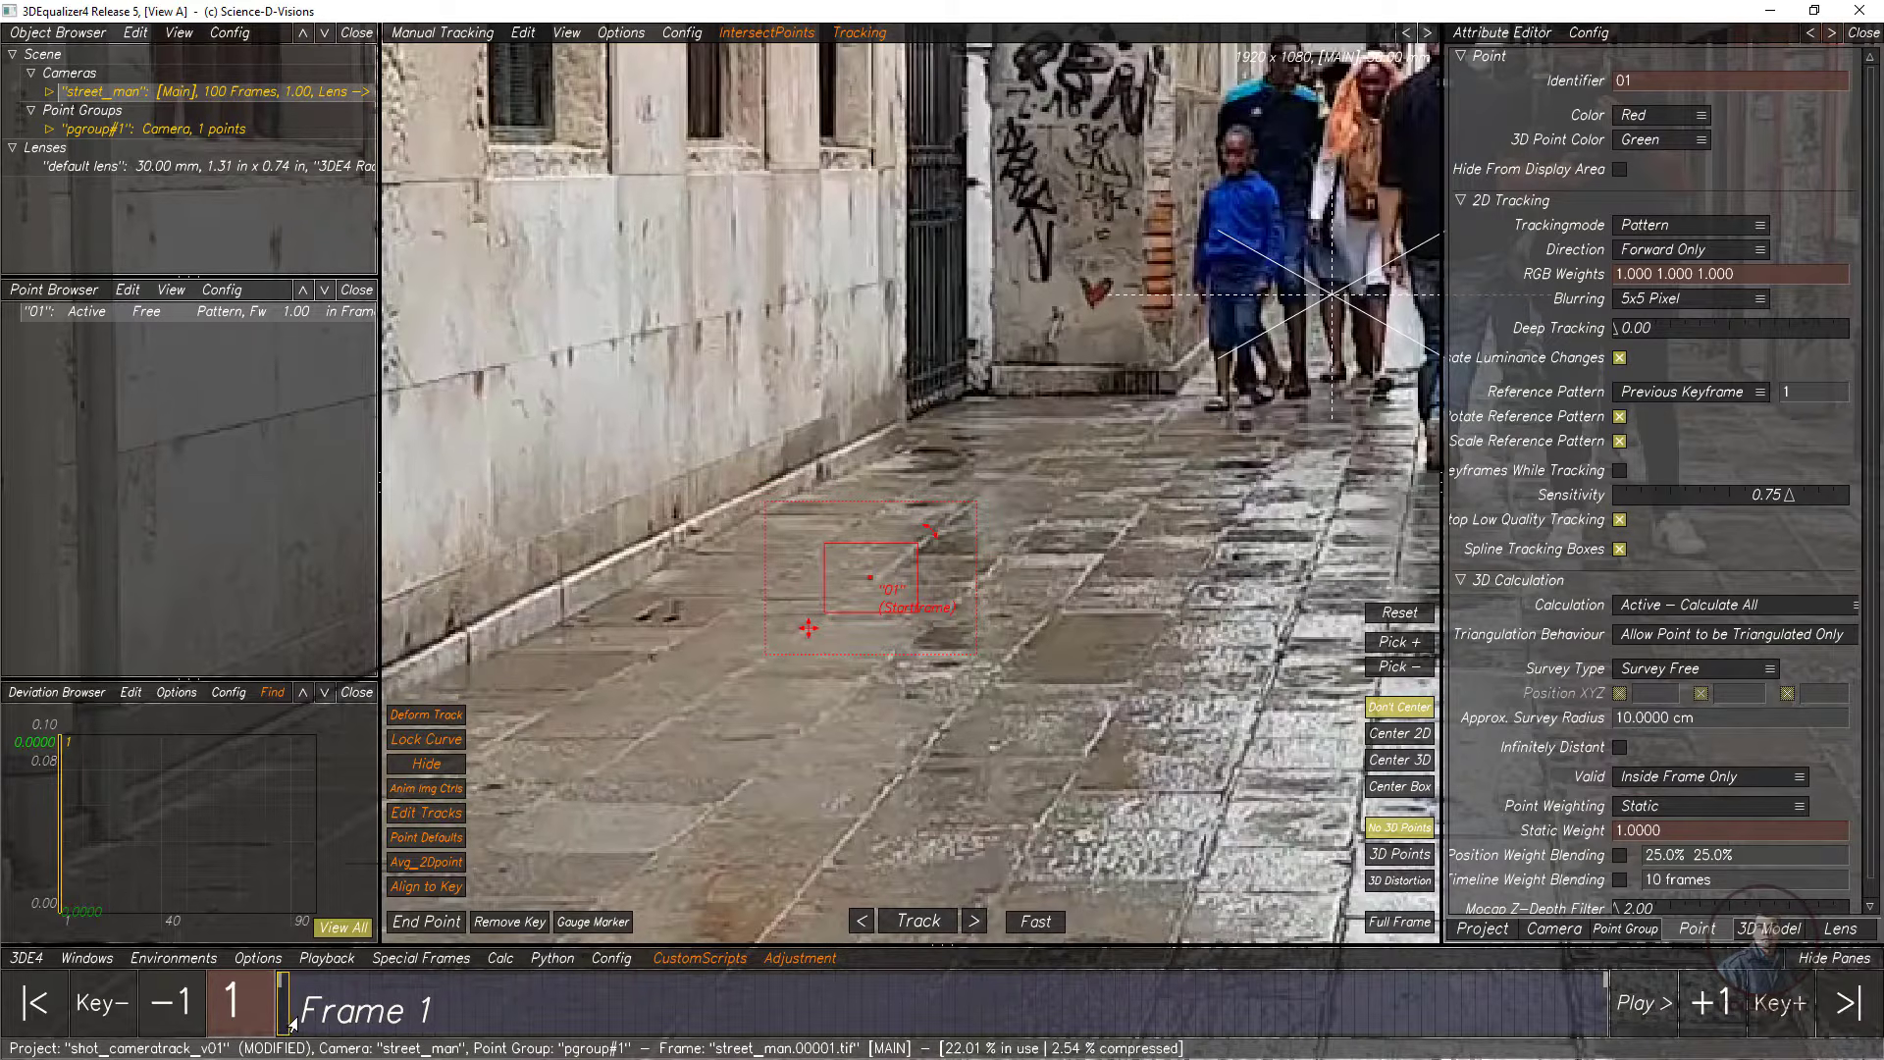
Step: Switch the tracking speed to Slow and enable Center 2D for the view
left_click(1031, 929)
left_click(1402, 734)
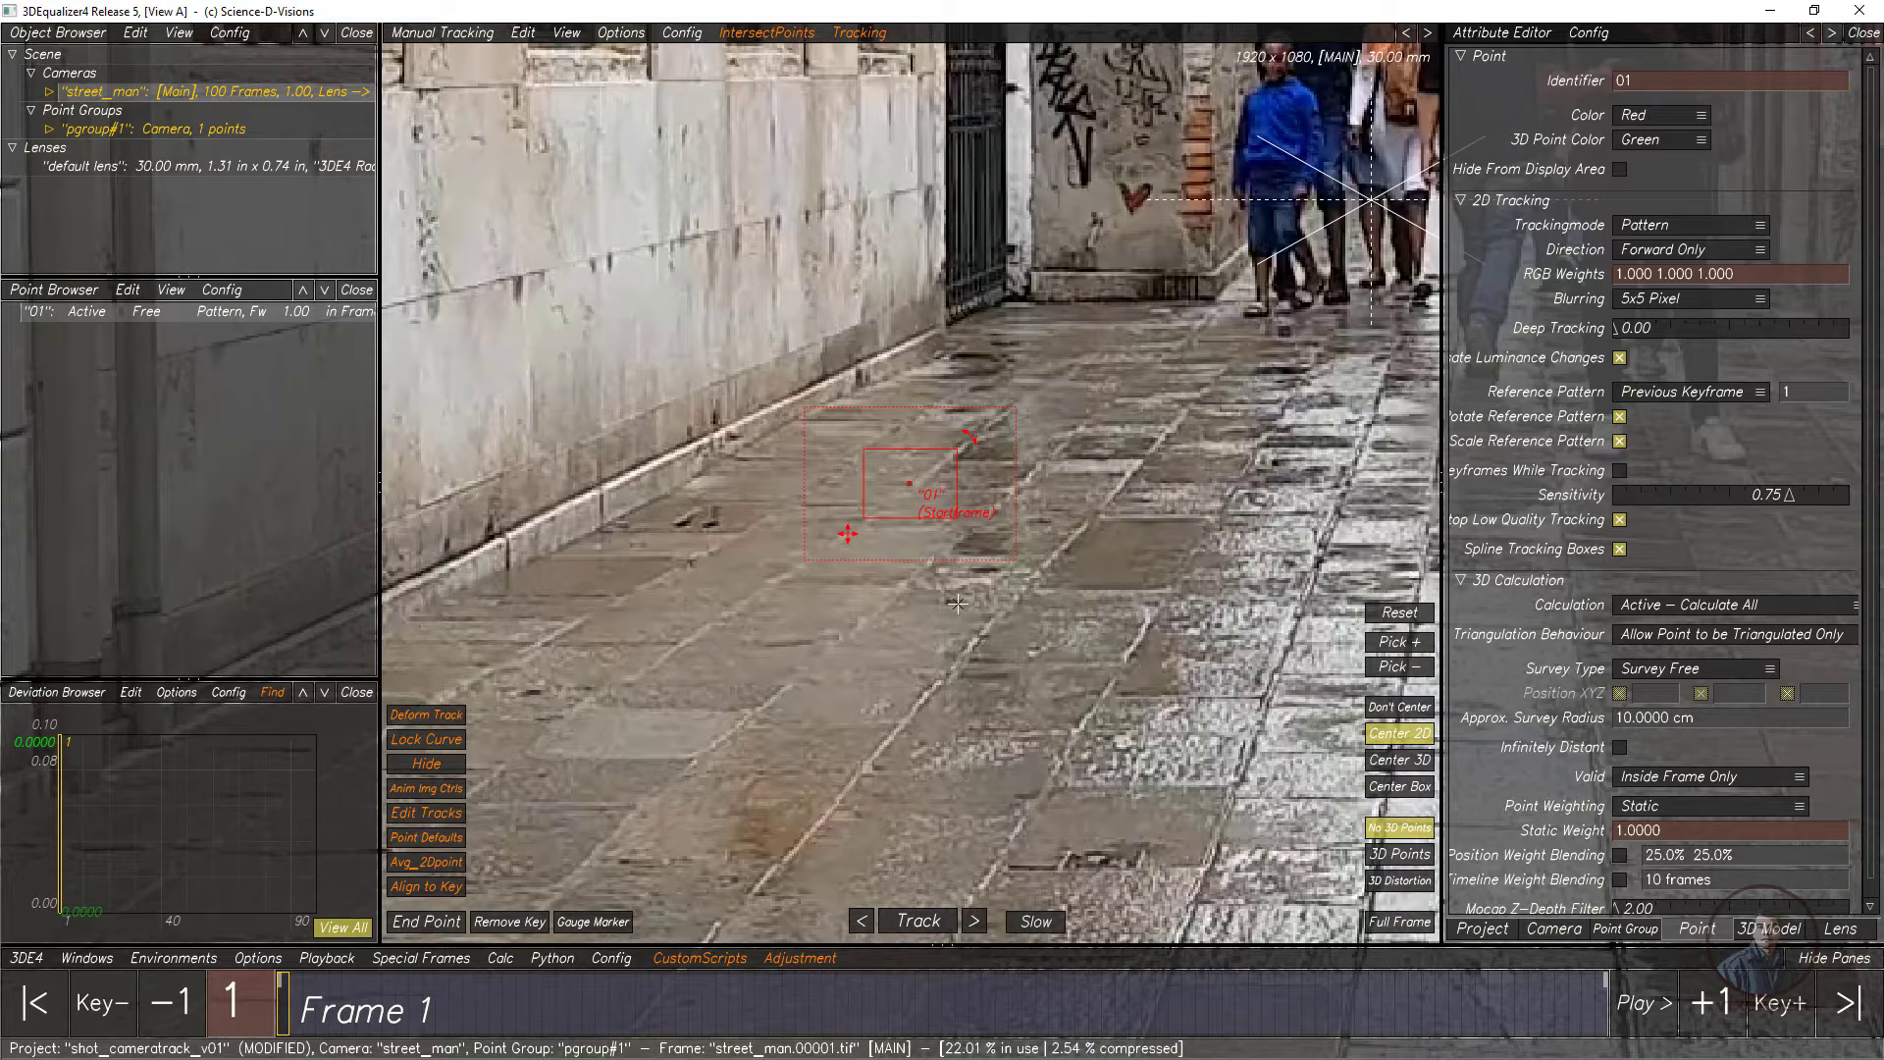
Step: Track point 01 forward, stop at about frame 20 and rewind to frame 1
left_click(908, 924)
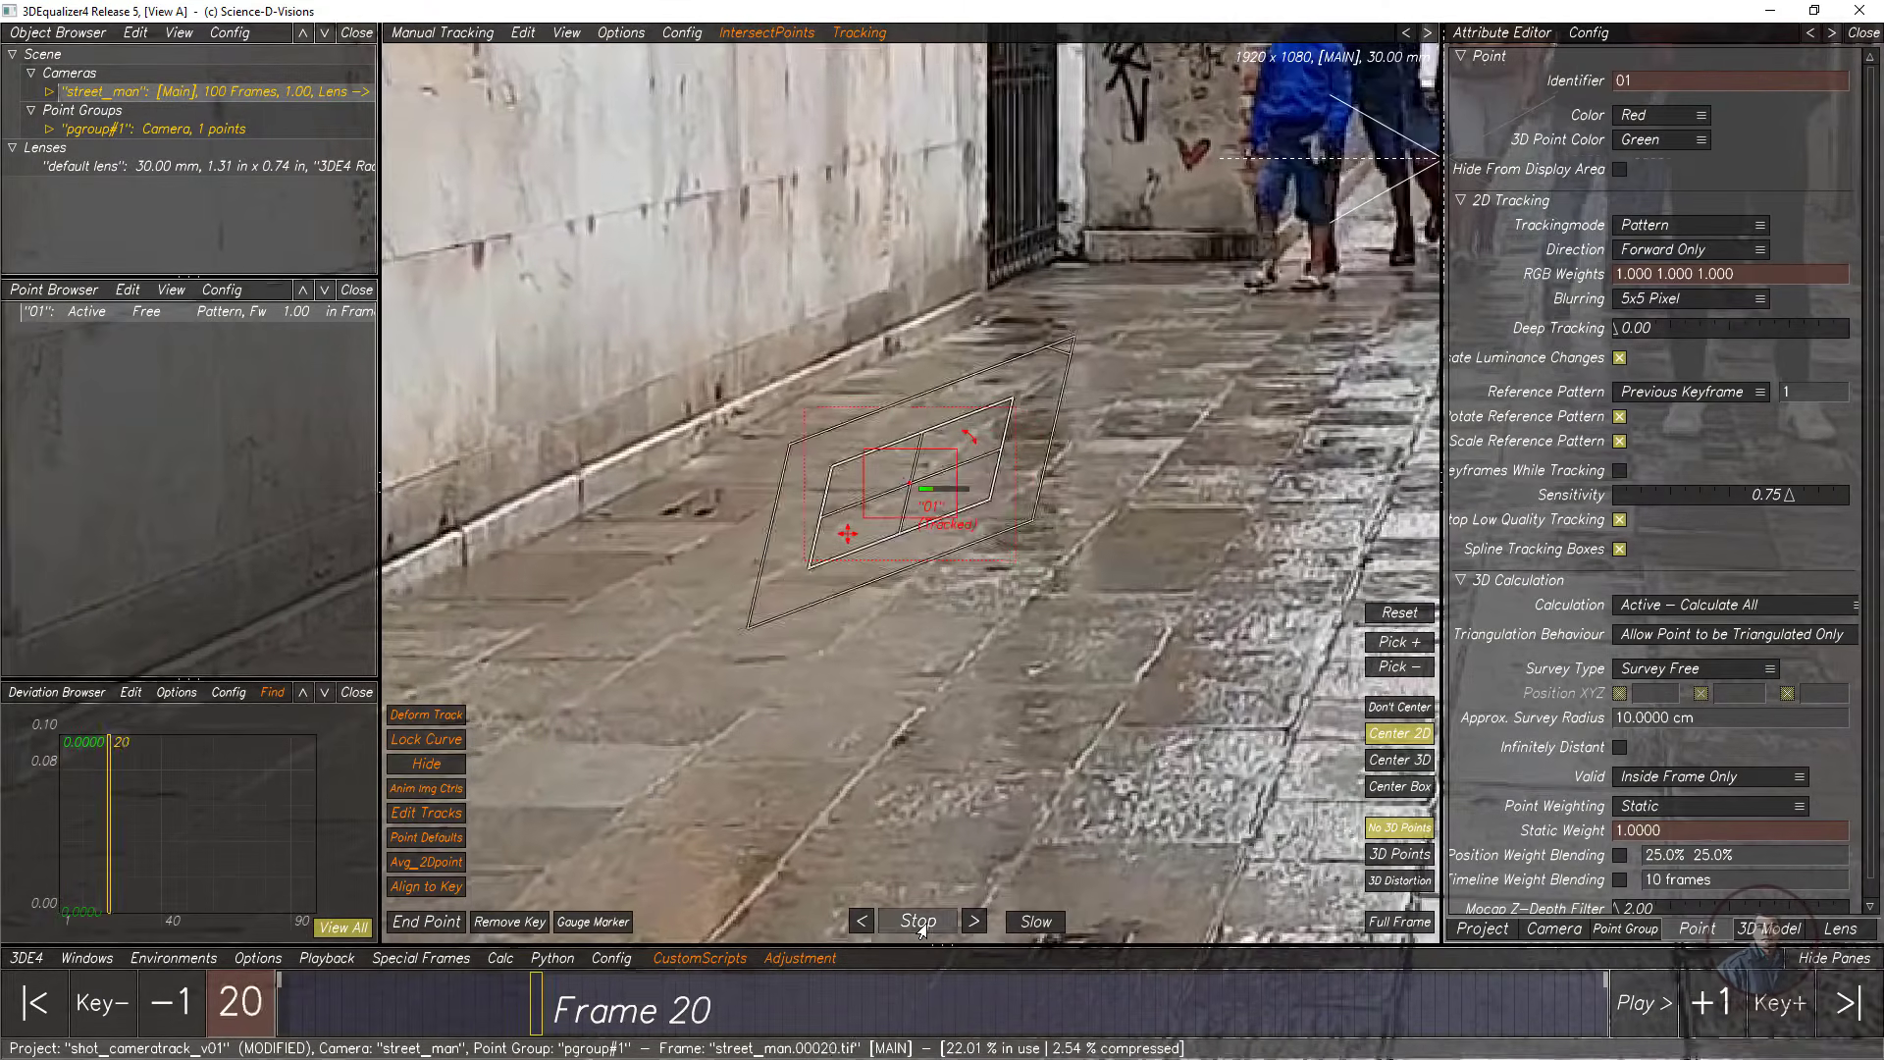
left_click(908, 924)
left_click_drag(548, 1005, 201, 1011)
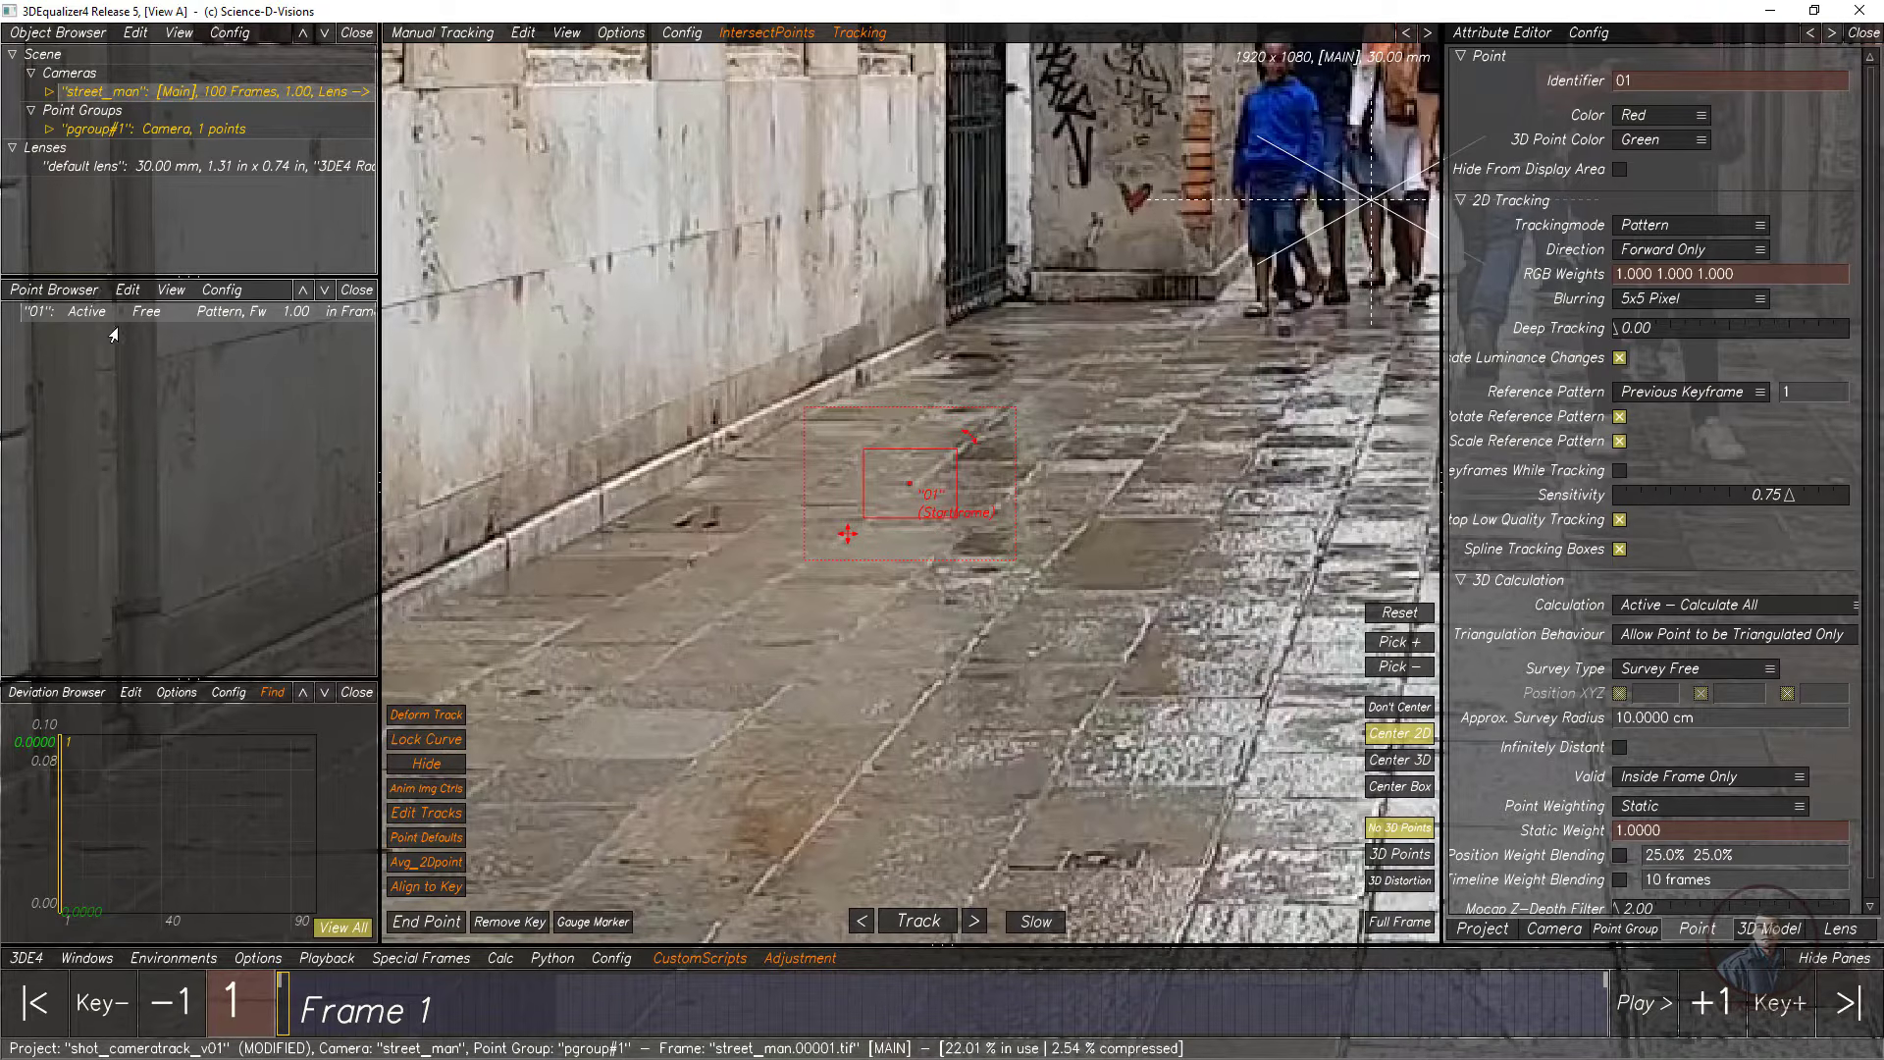
Step: Delete tracking point 01, keeping the camera
right_click(140, 322)
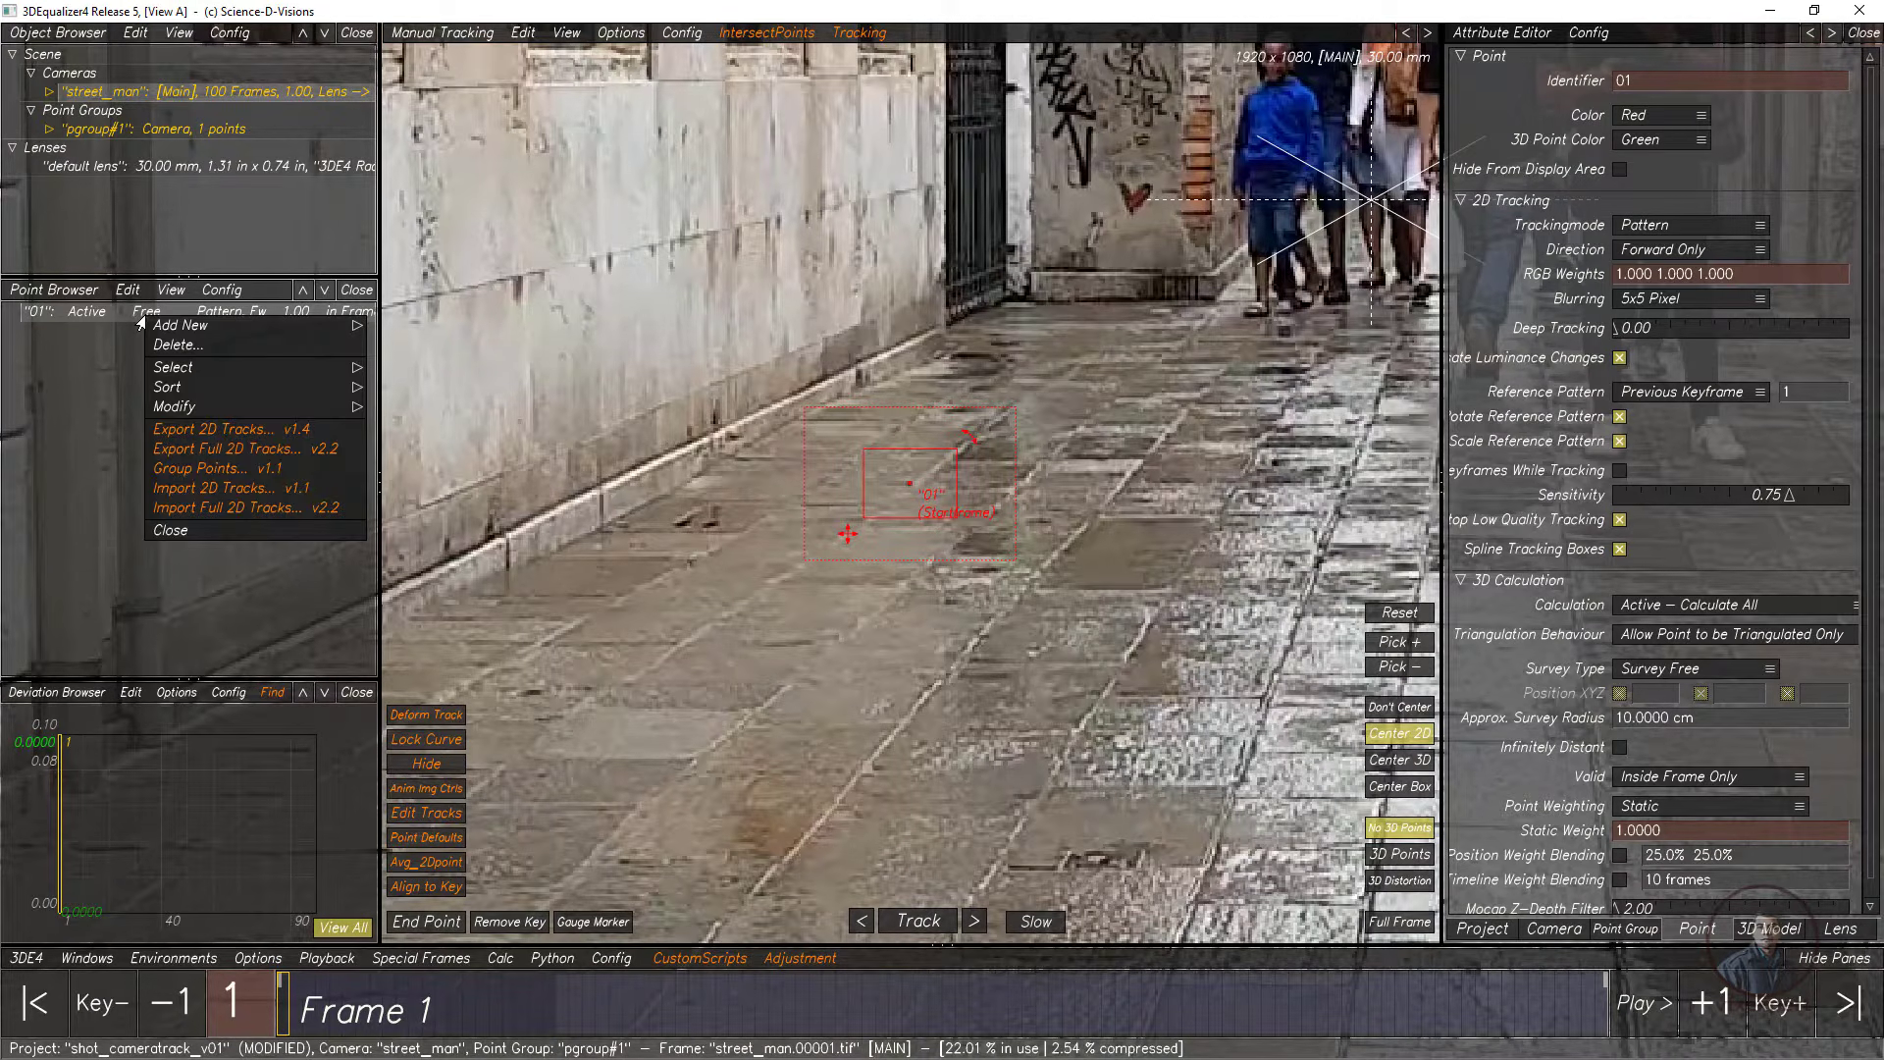
left_click(178, 346)
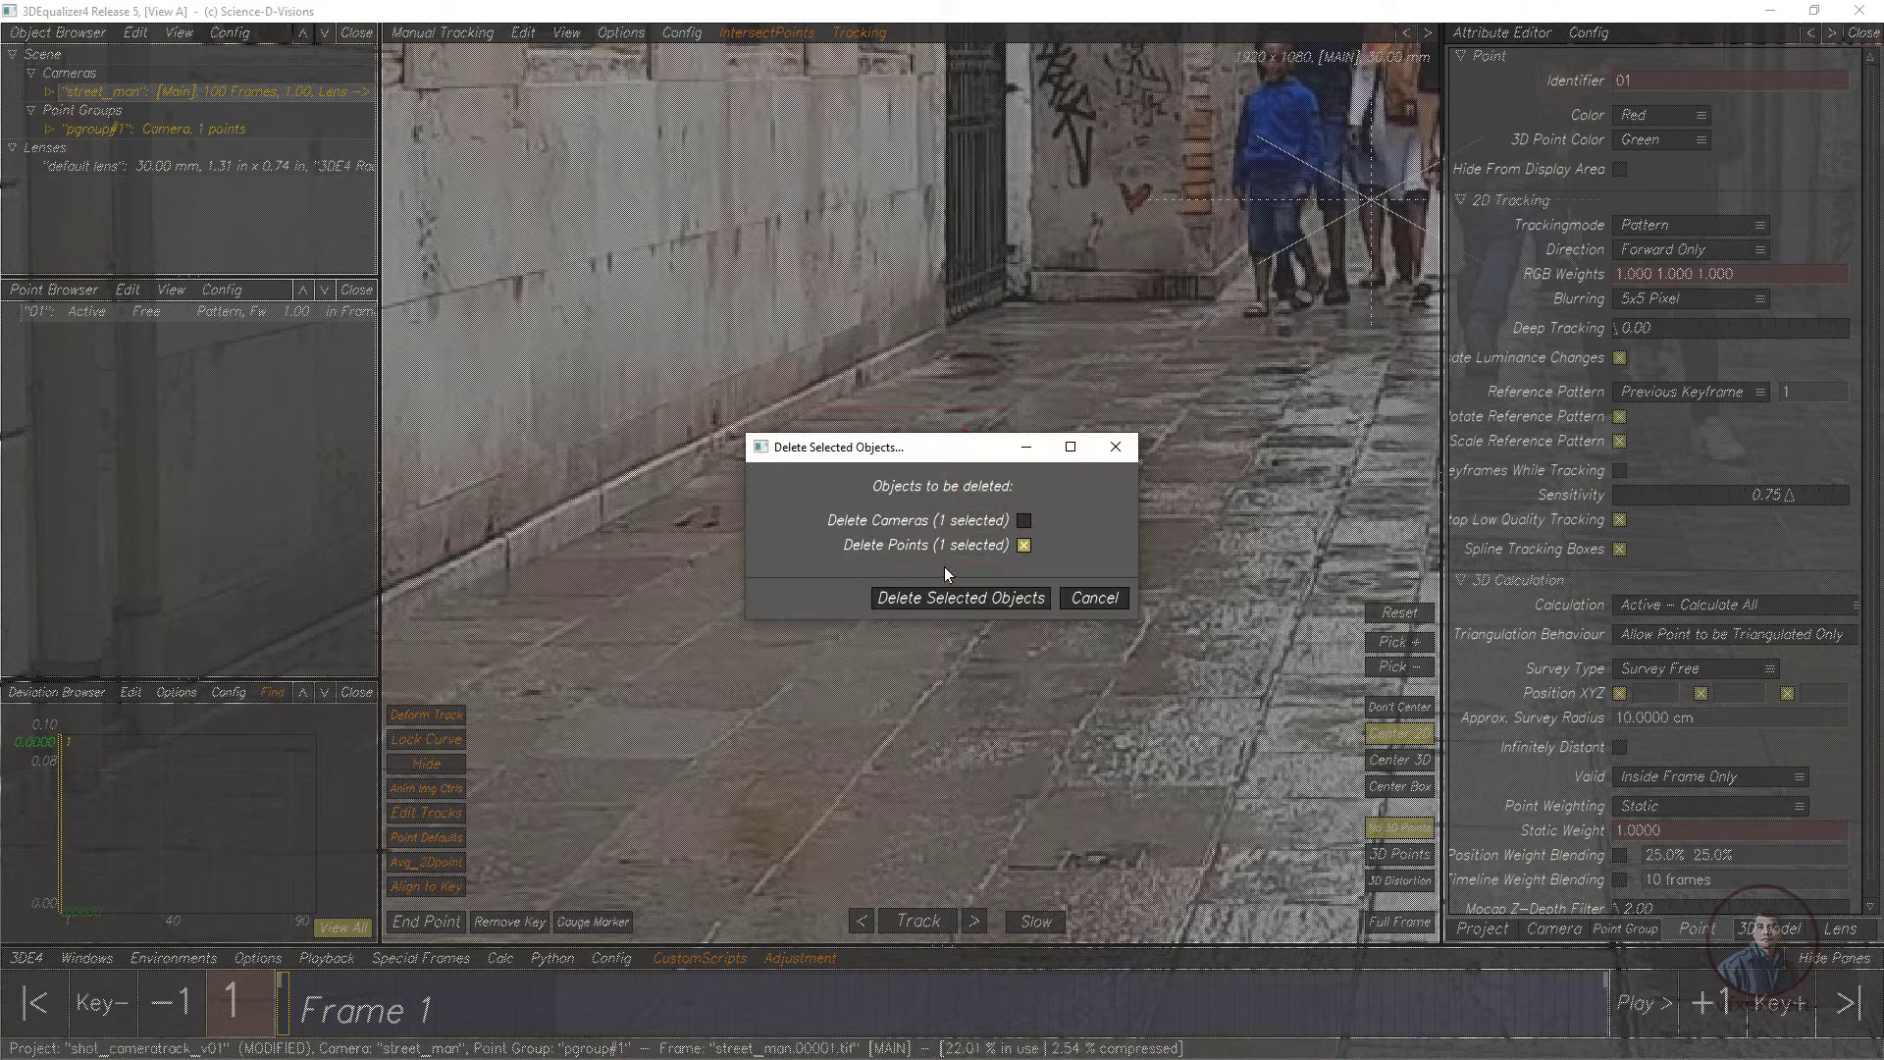
left_click(950, 598)
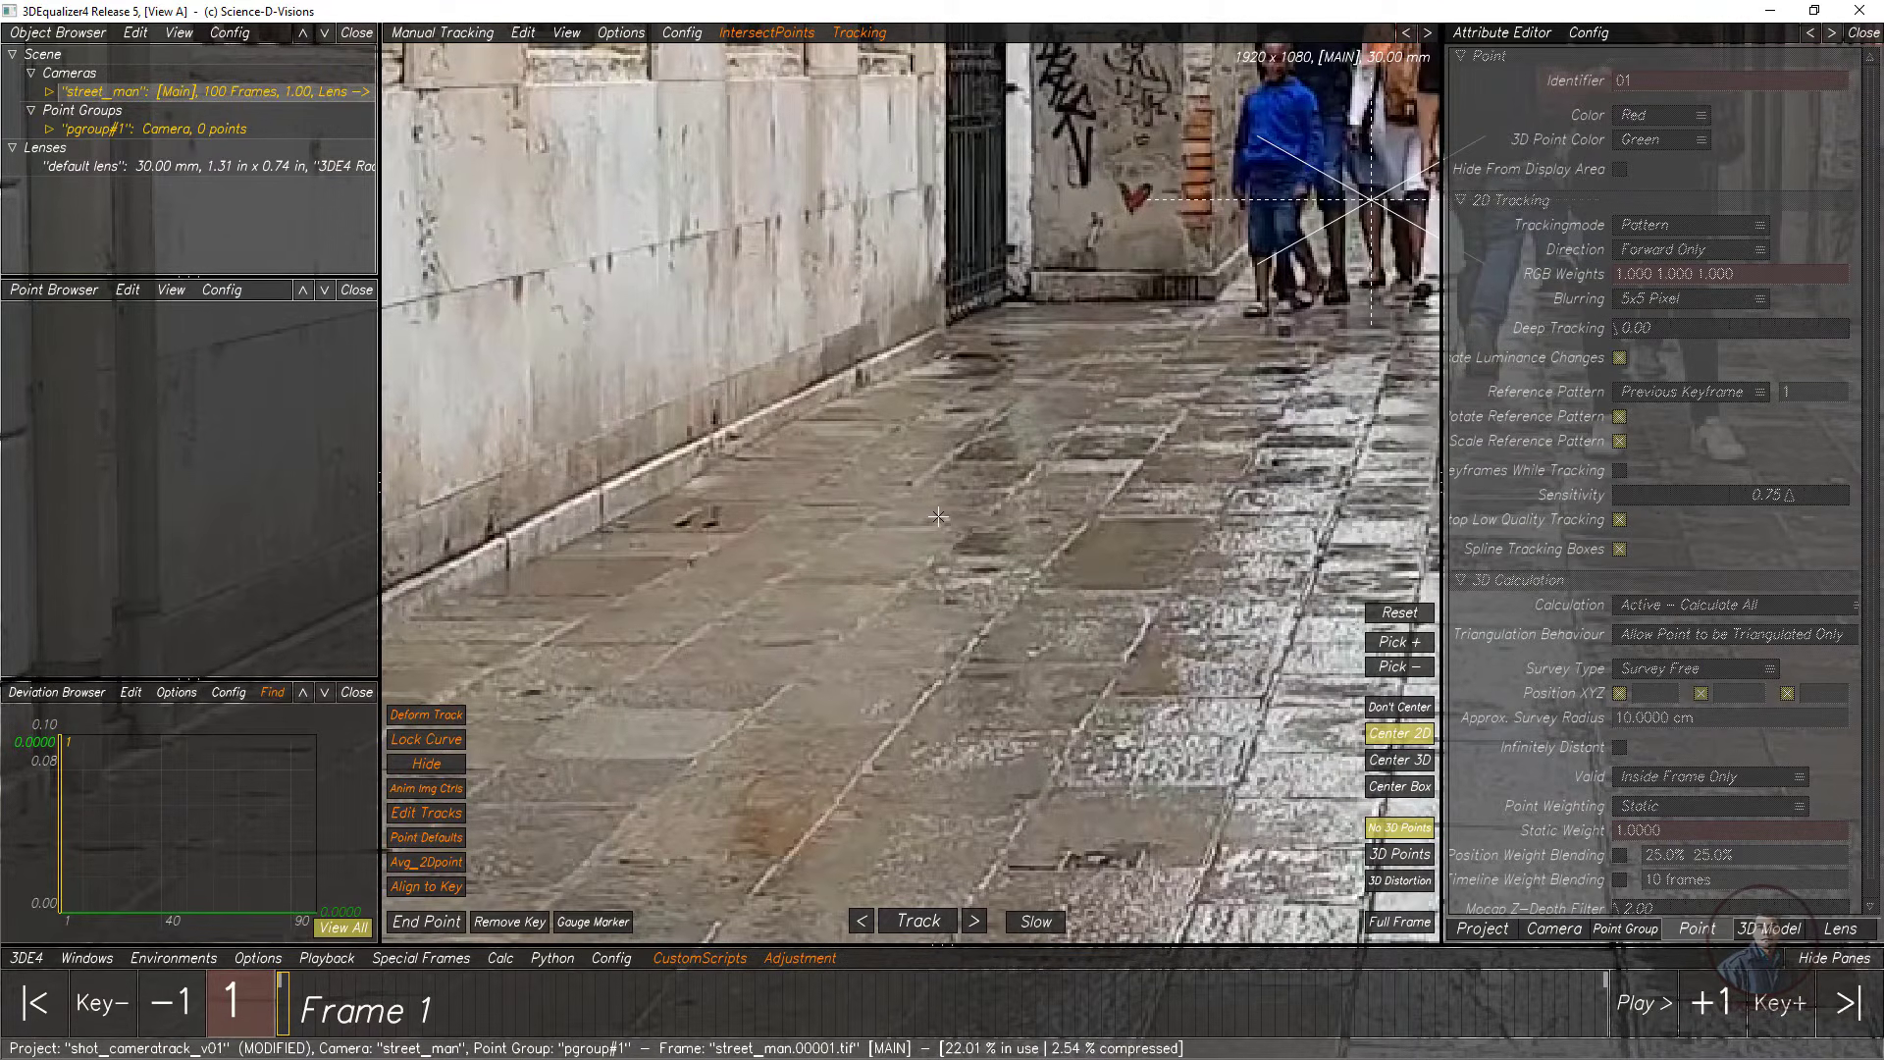
Step: Add a new tracking point on a pavement detail near the base of the drainpipe and shrink its pattern box slightly
scroll(928, 530, "down", 4)
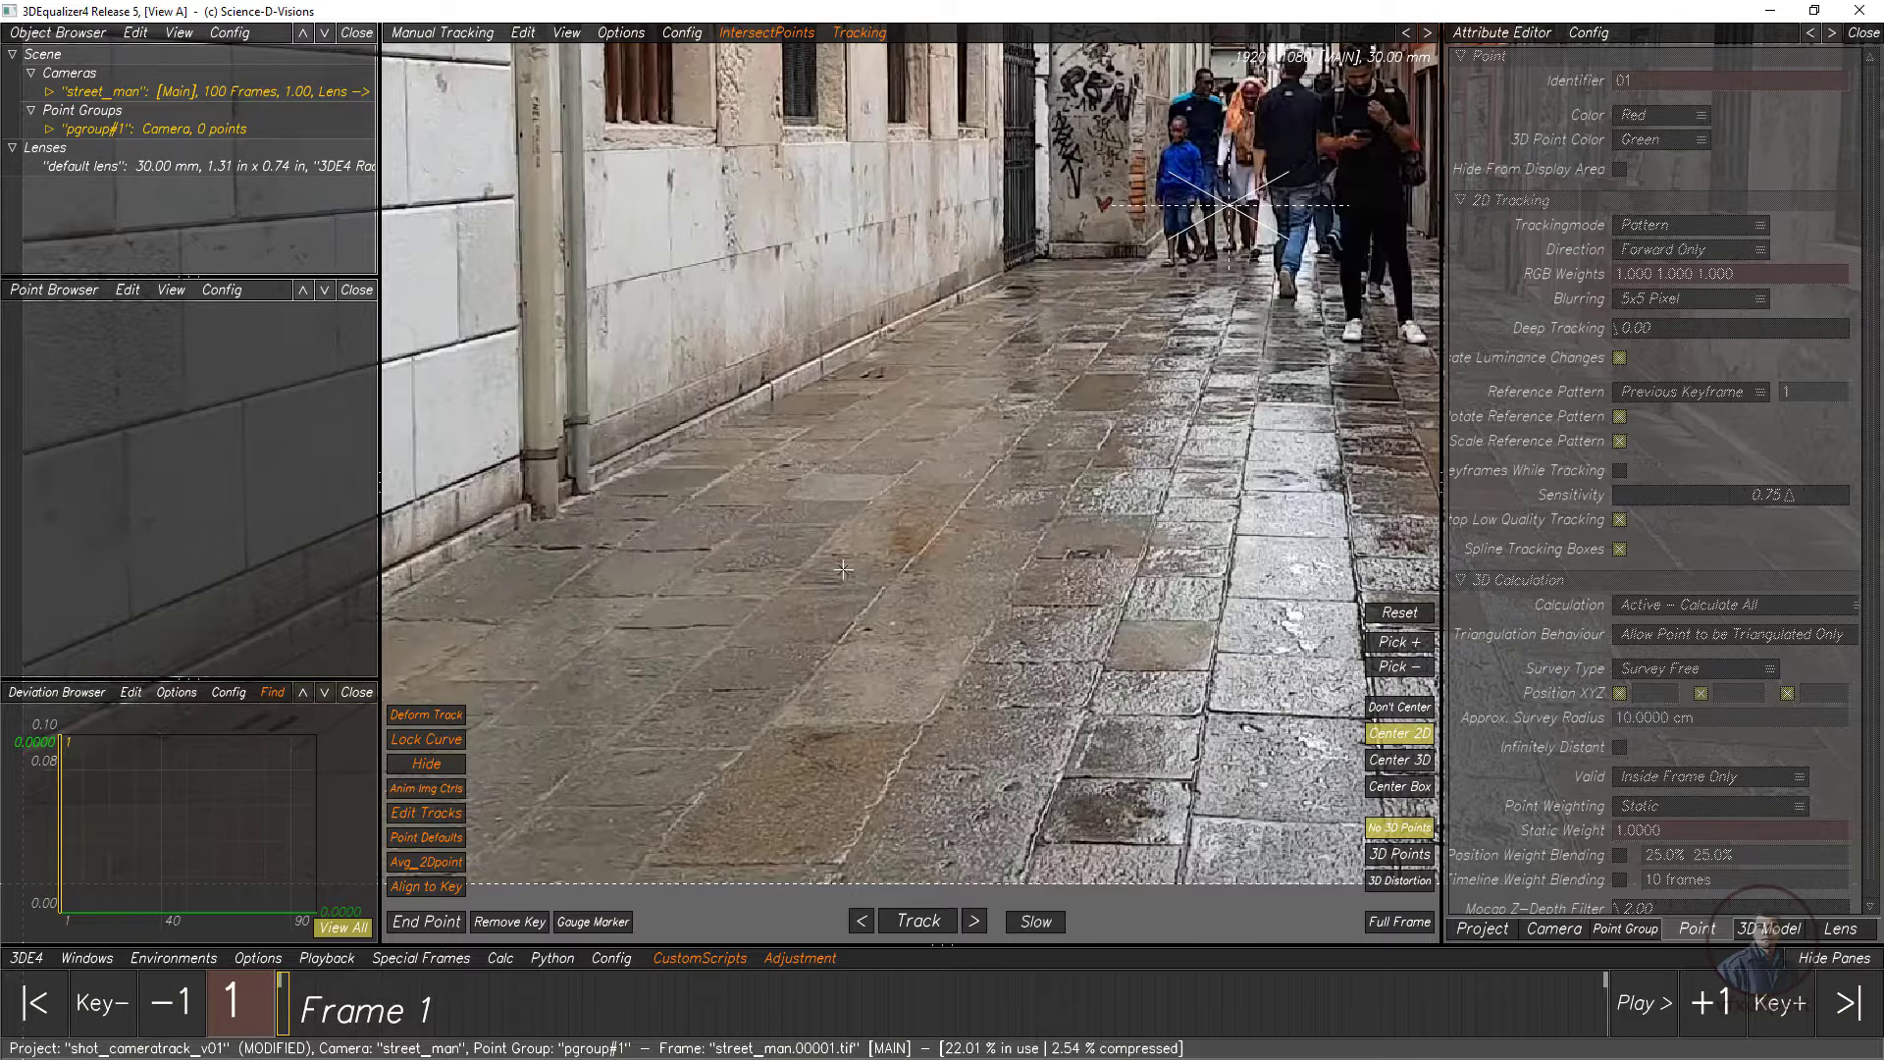
left_click(795, 478, "ctrl")
scroll(919, 605, "up", 3)
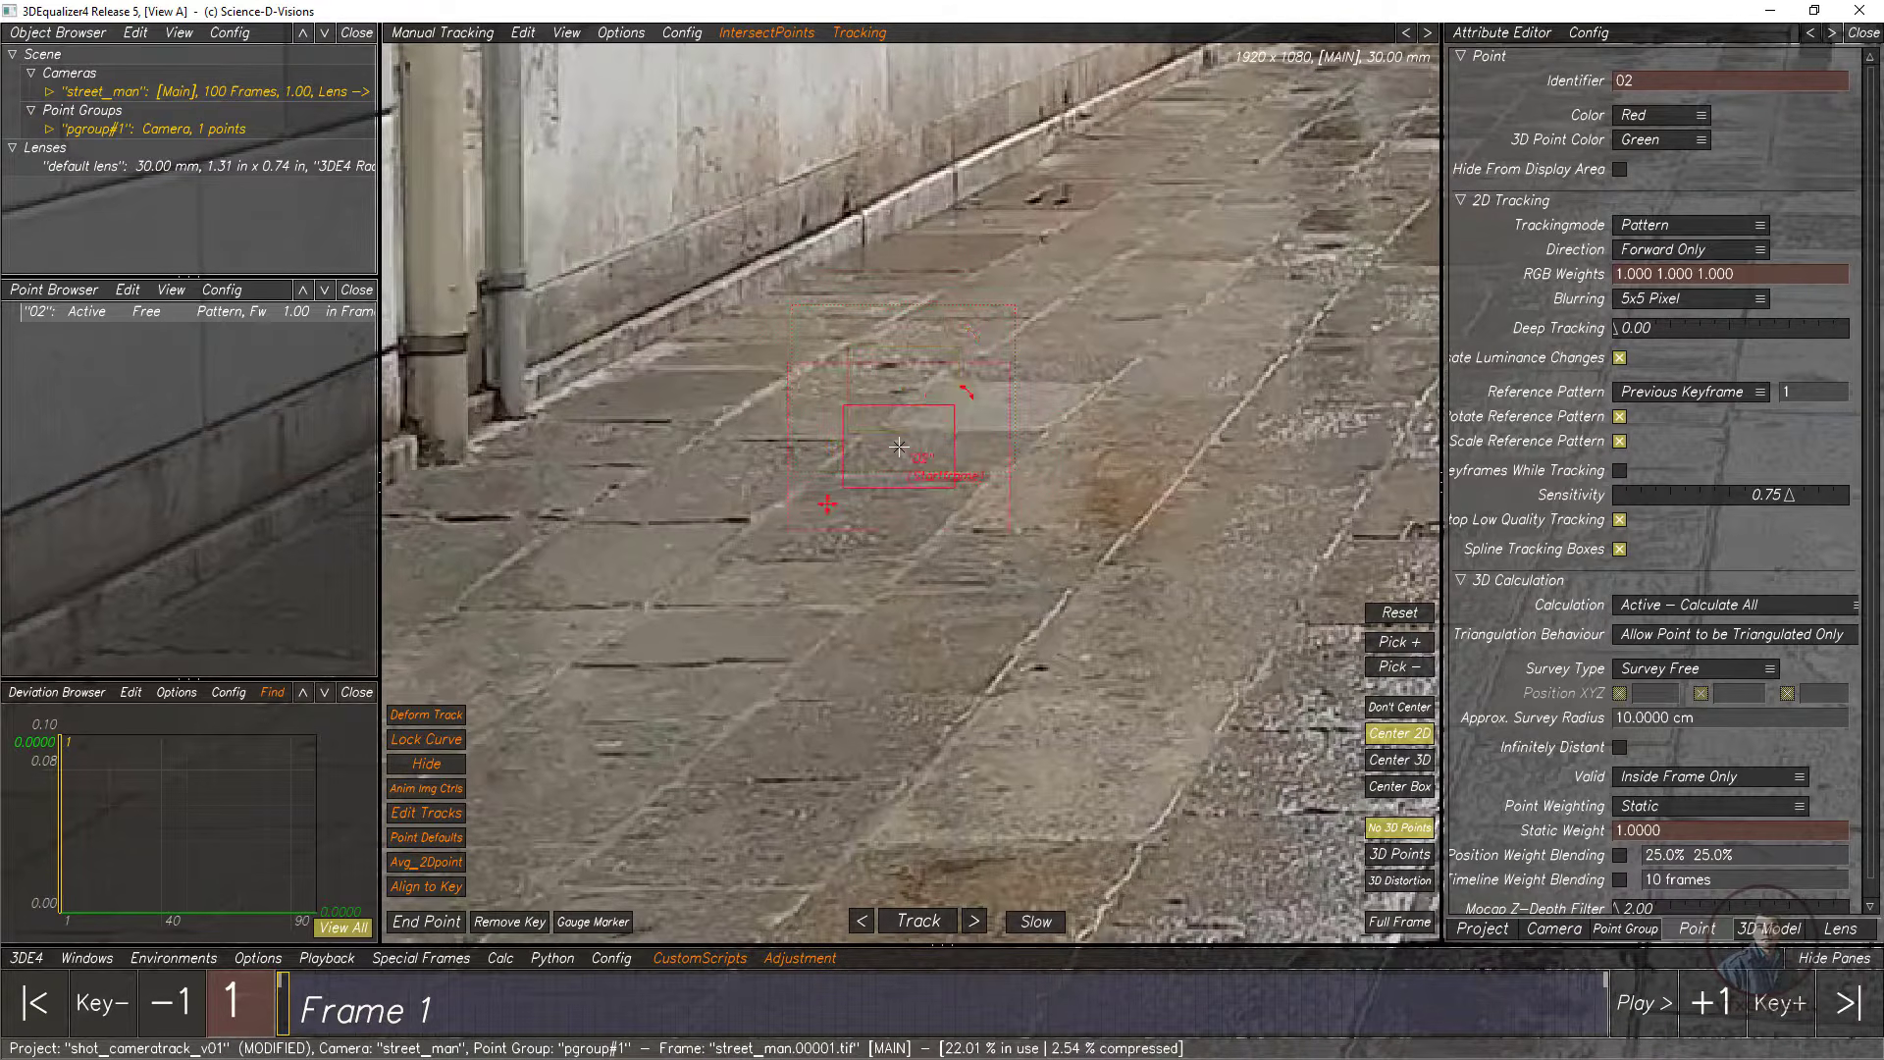
left_click_drag(949, 484, 943, 479)
left_click_drag(840, 406, 848, 413)
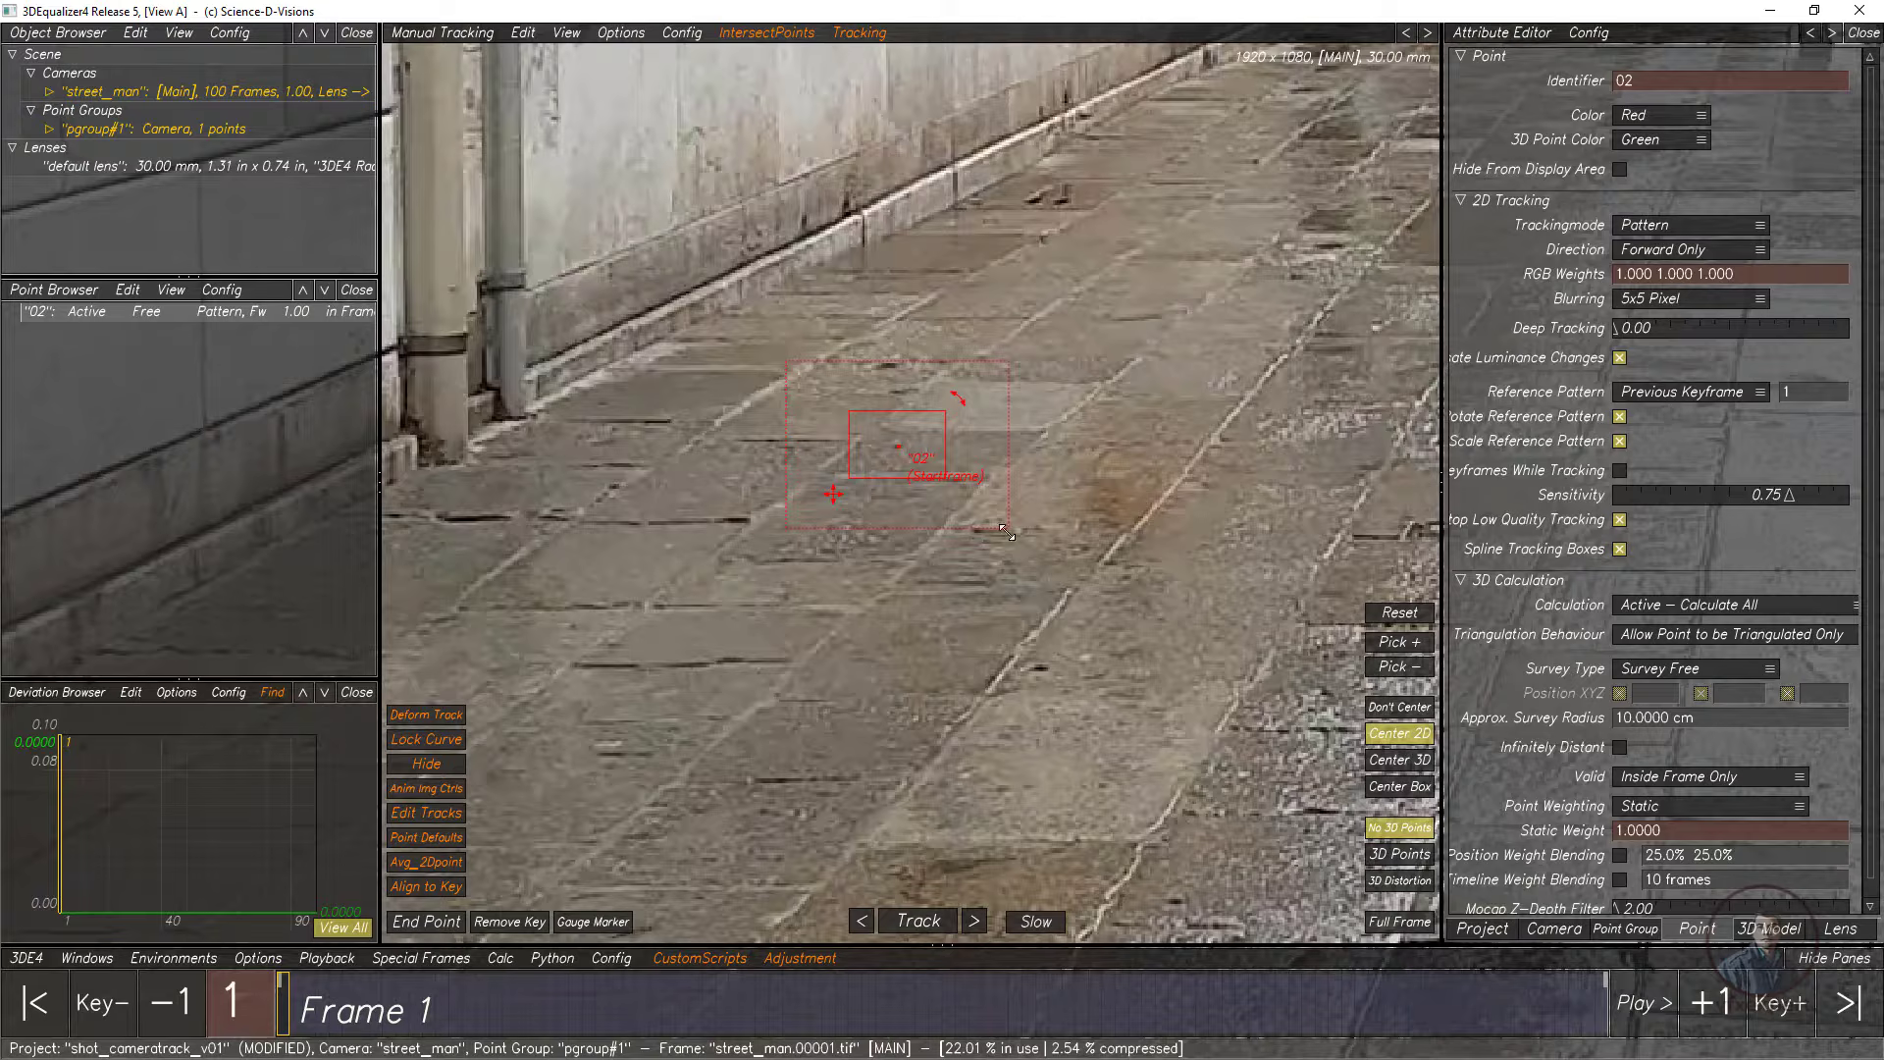
Step: Track point 02 forward from frame 1 to frame 17
scroll(976, 697, "down", 3)
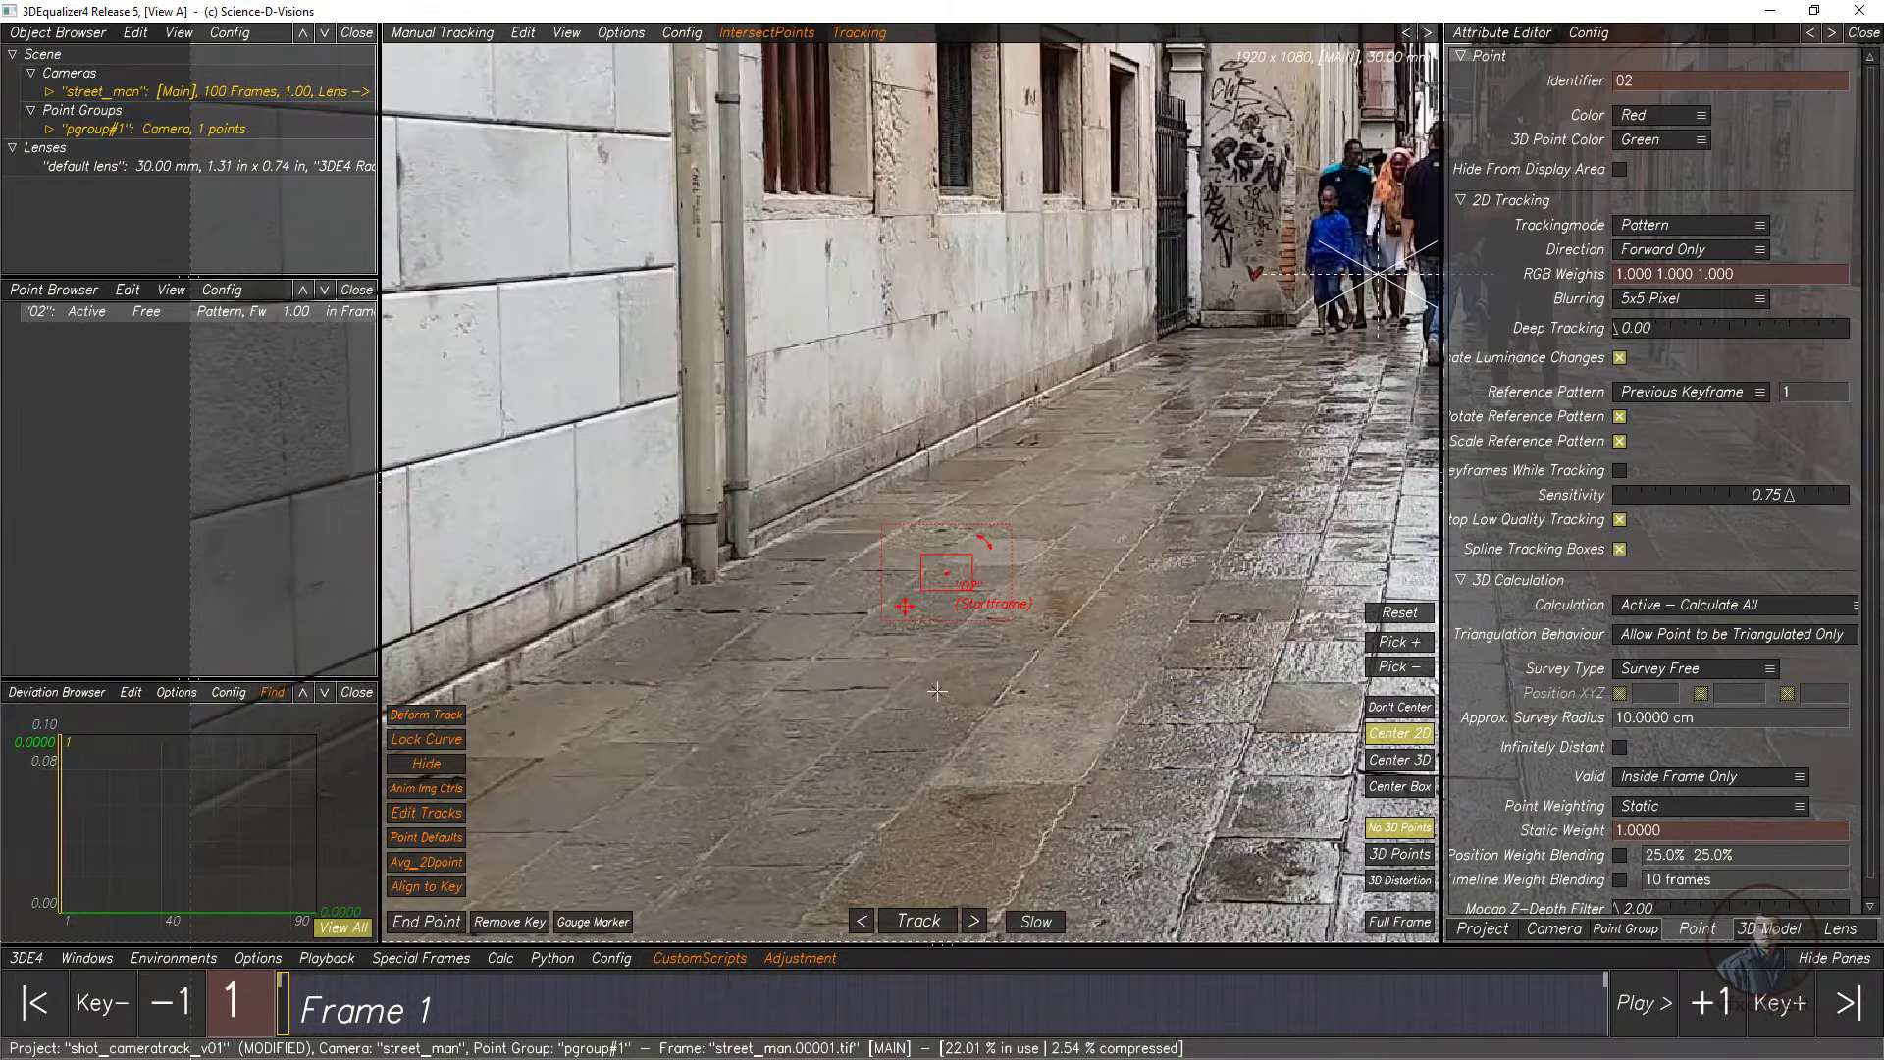
scroll(938, 693, "up", 2)
middle_click_drag(942, 754, 867, 650)
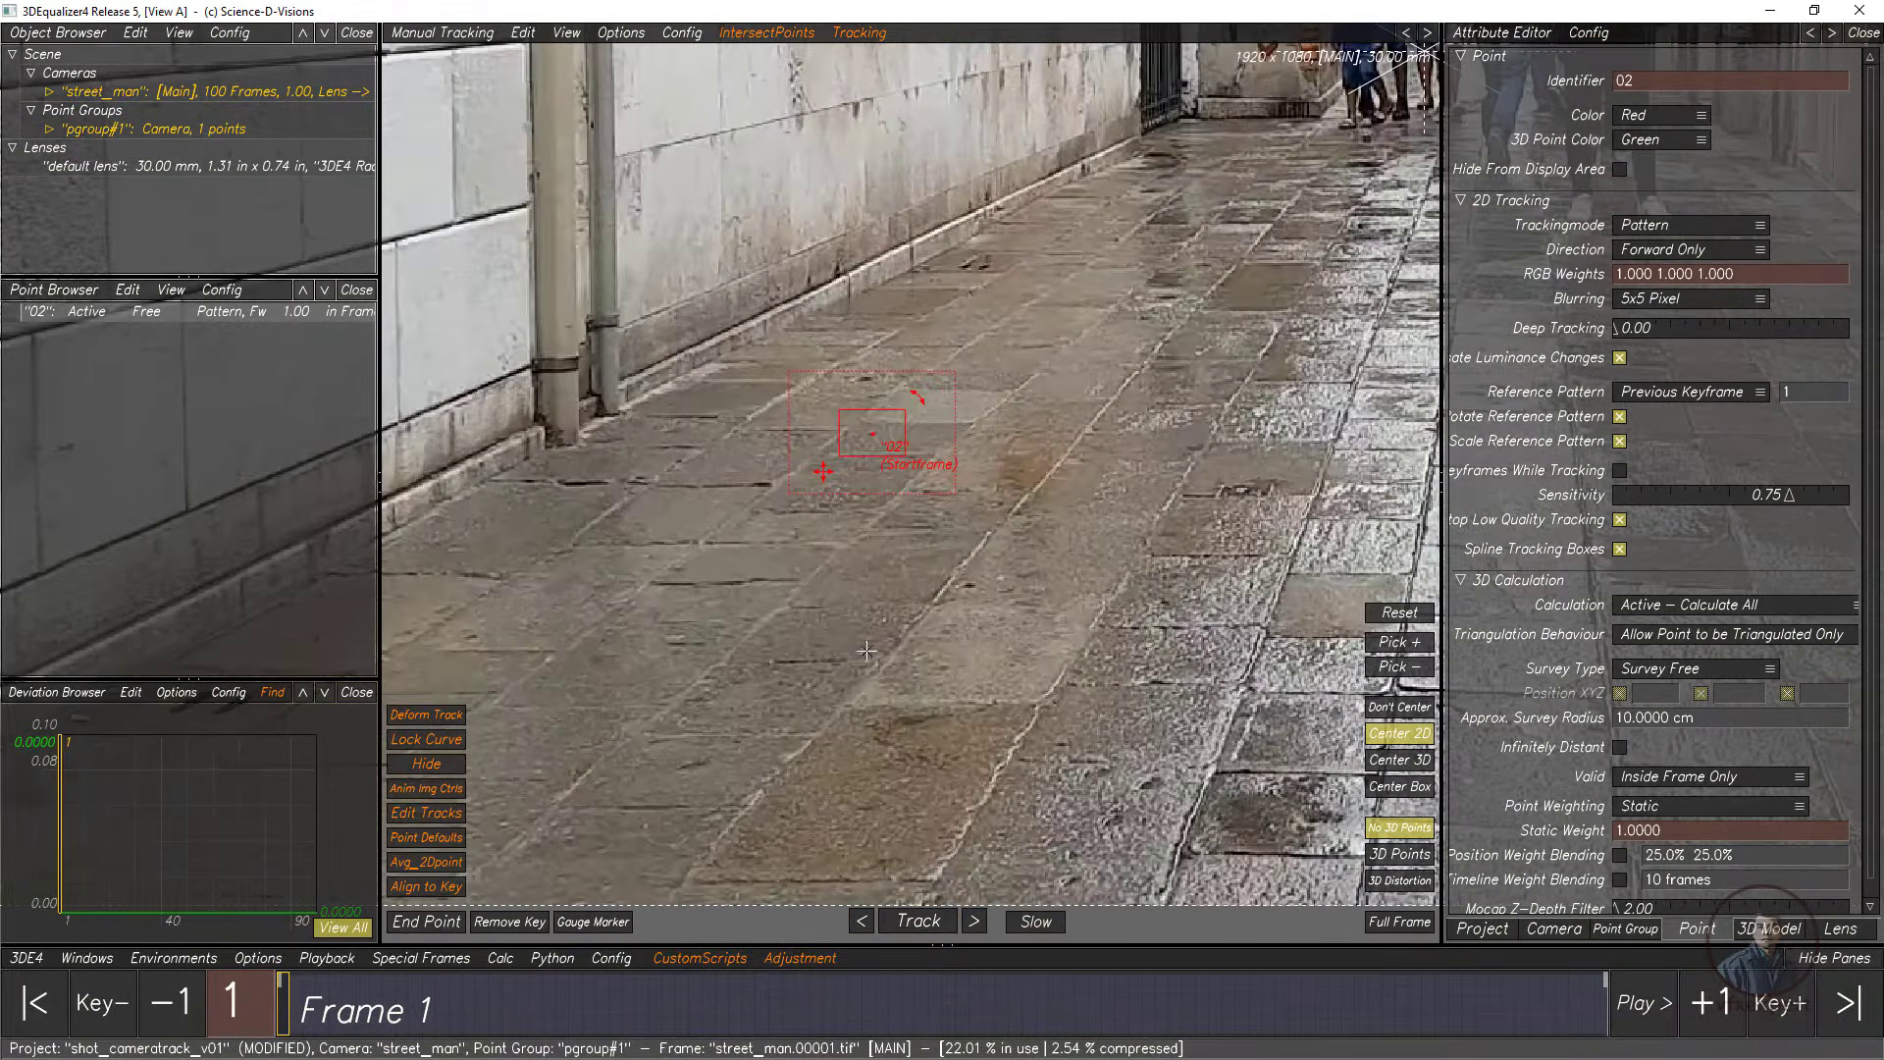
left_click(918, 922)
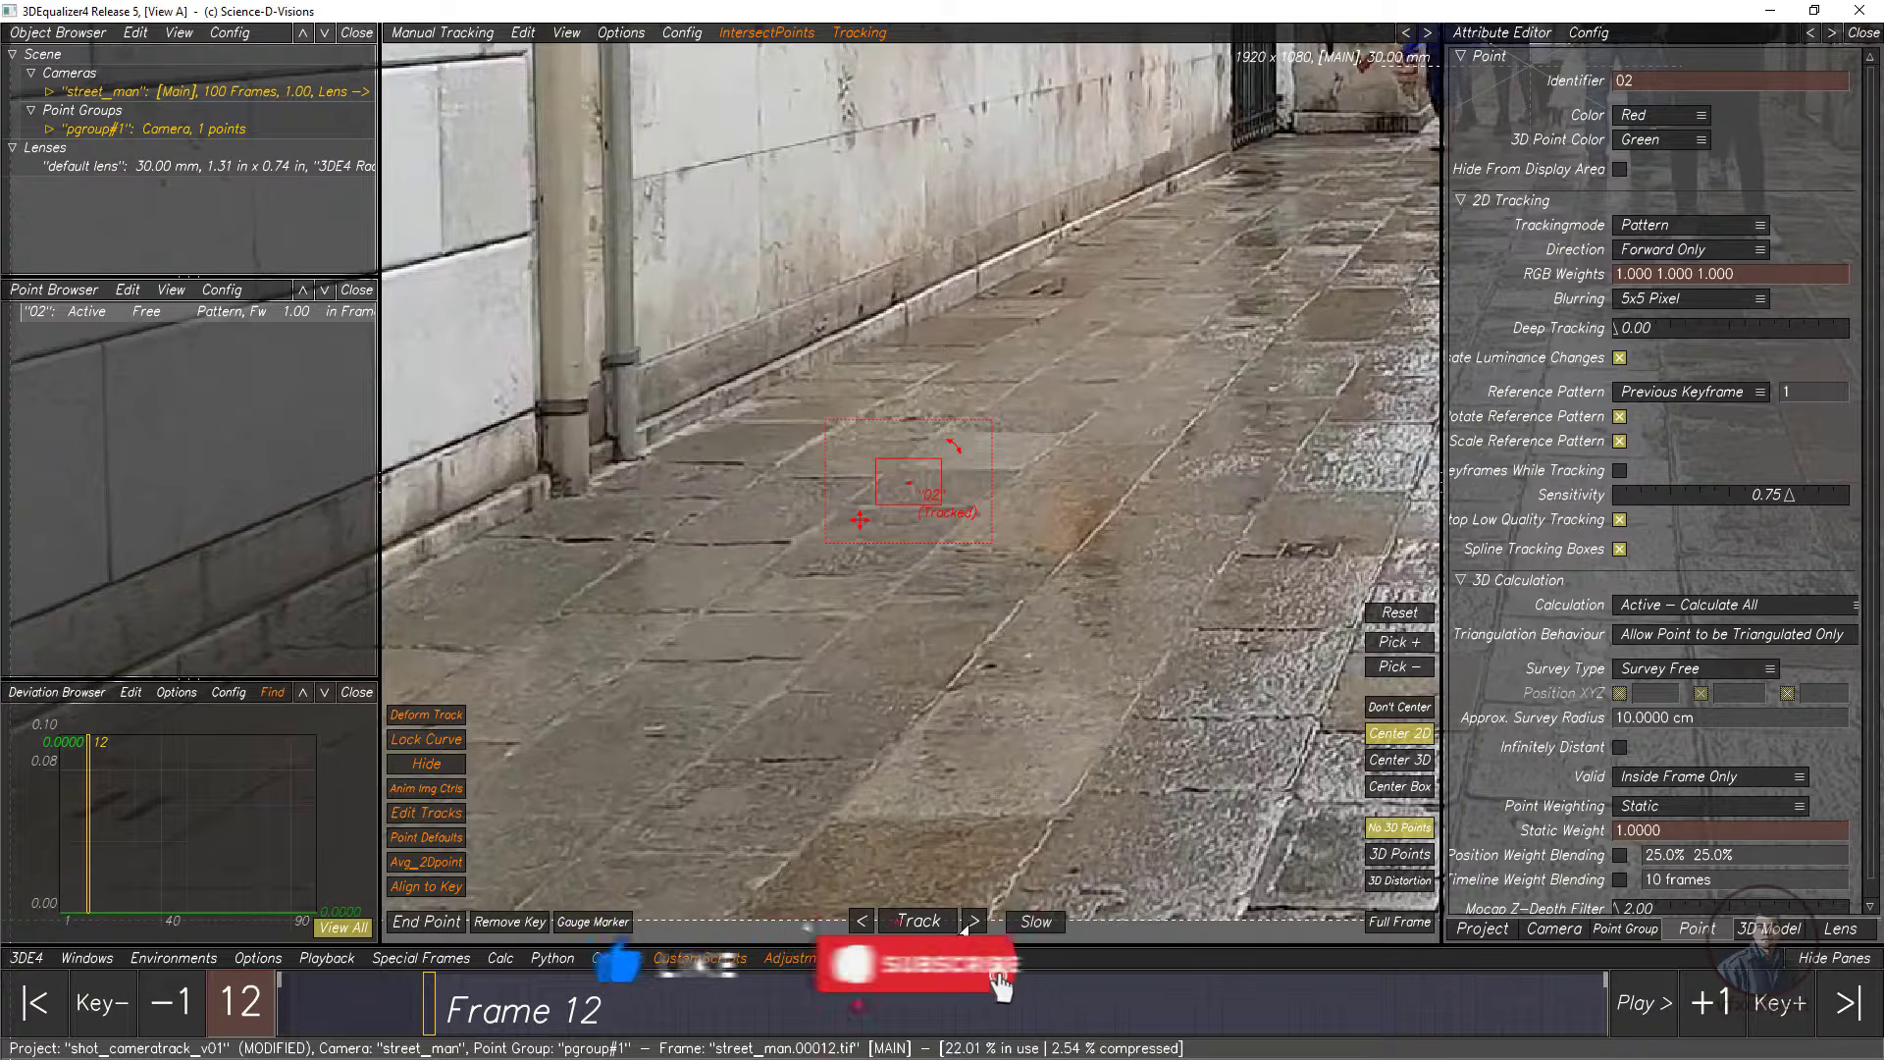
left_click(972, 922)
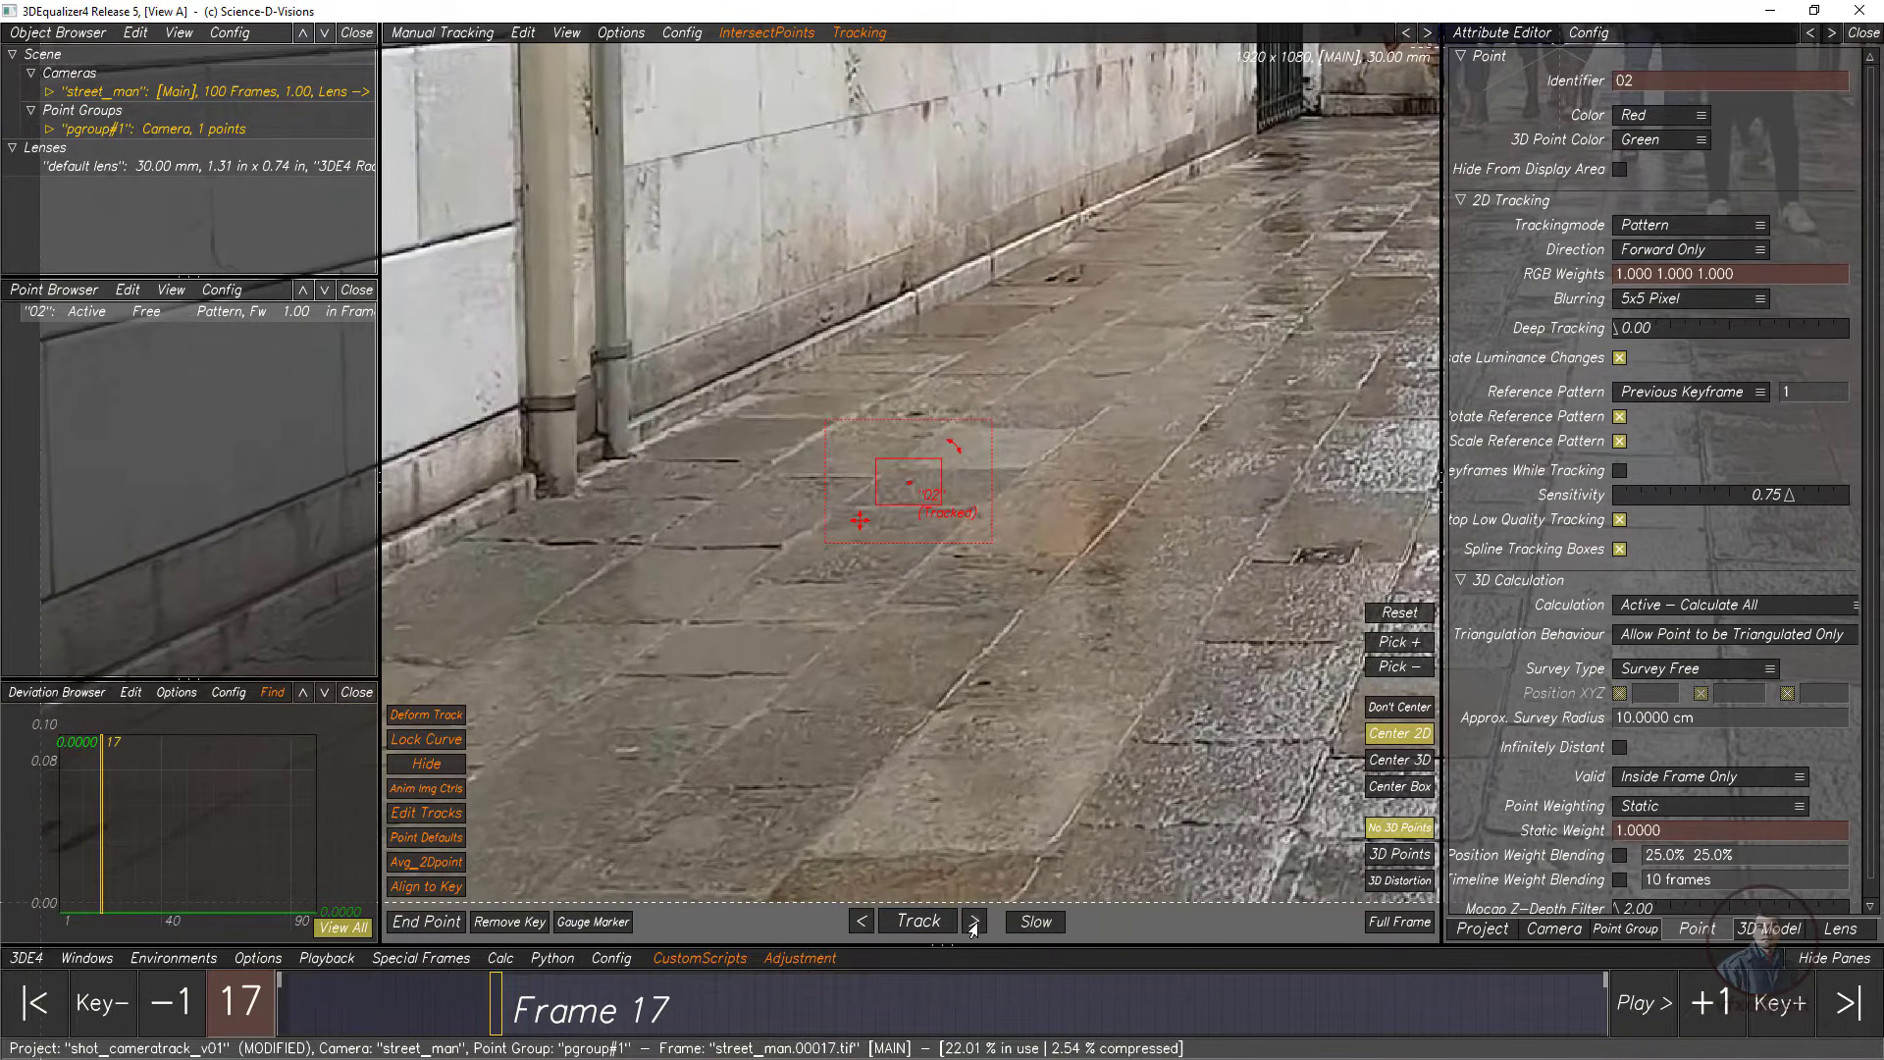
Step: Enlarge point 02's search area and pattern box slightly at frame 17, and continue tracking it forward to frame 62
scroll(892, 627, "up", 2)
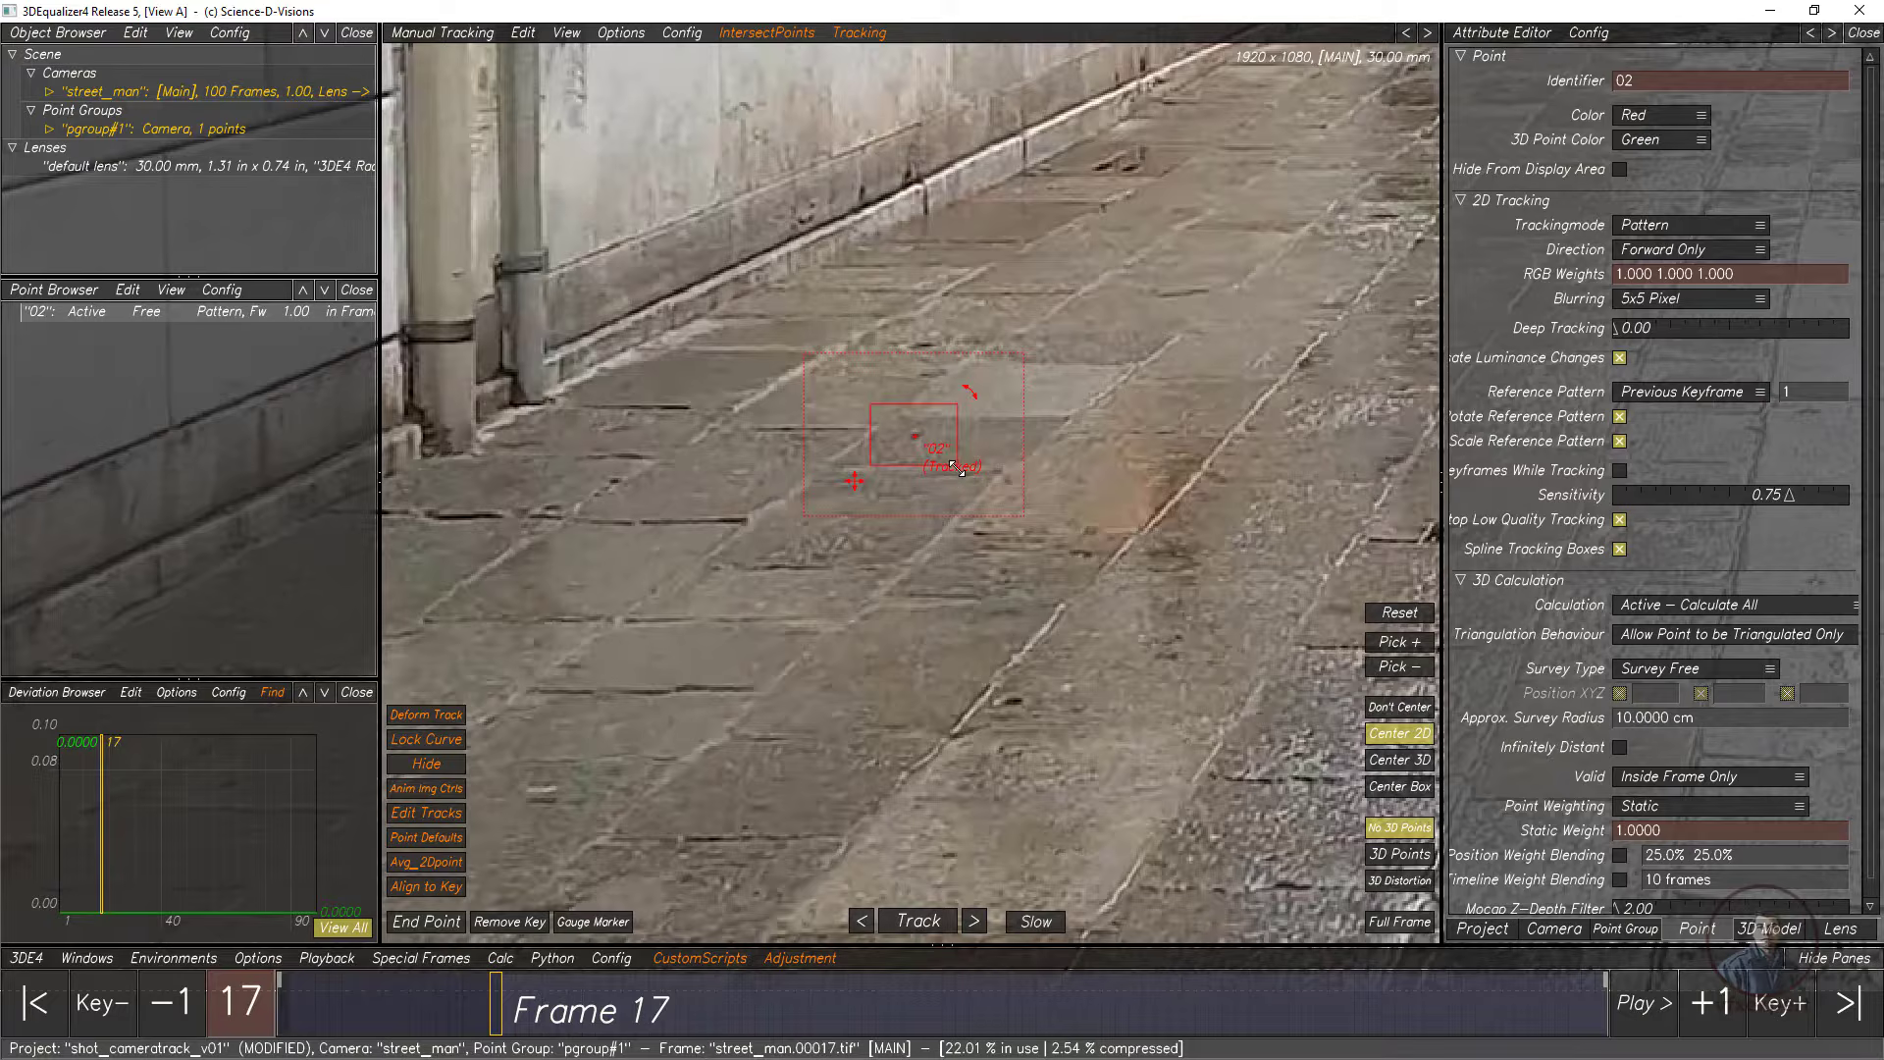
left_click_drag(955, 468, 956, 470)
left_click_drag(868, 402, 871, 409)
left_click_drag(1027, 518, 1049, 541)
left_click_drag(957, 470, 959, 473)
left_click_drag(867, 409, 860, 403)
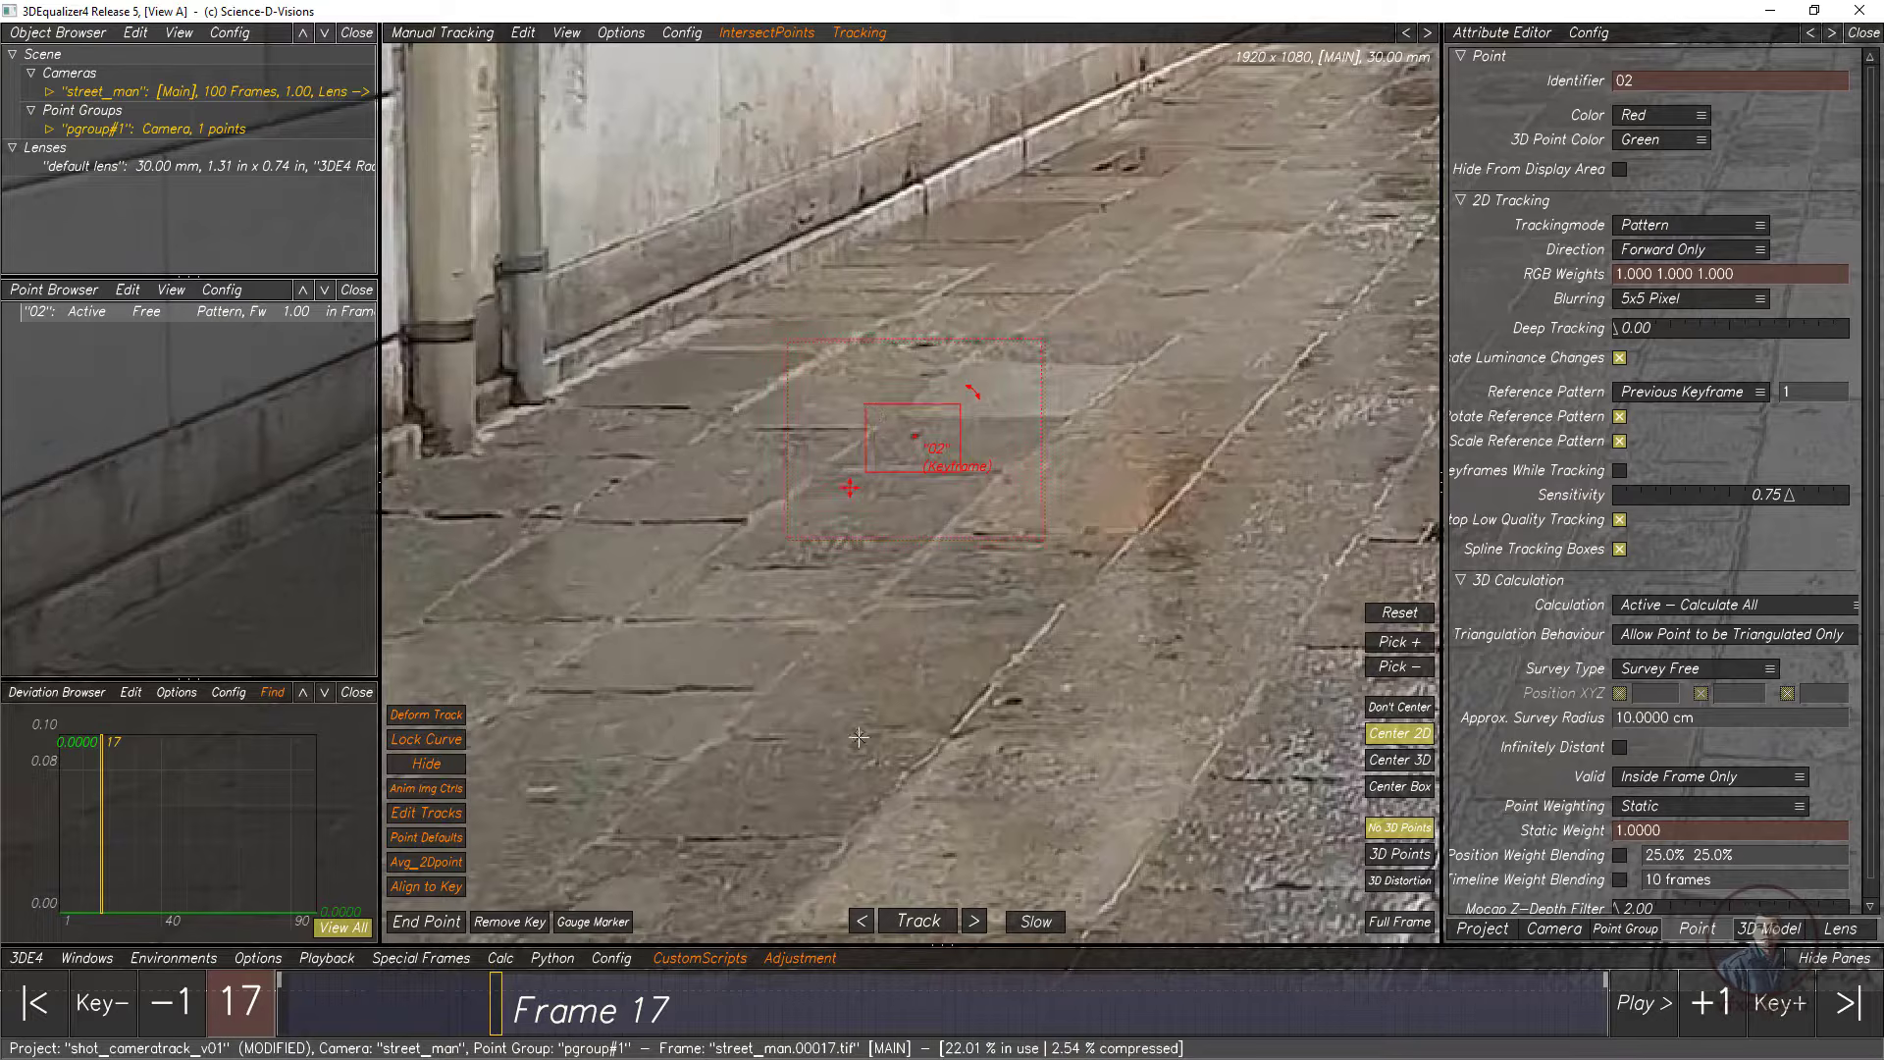
left_click(973, 921)
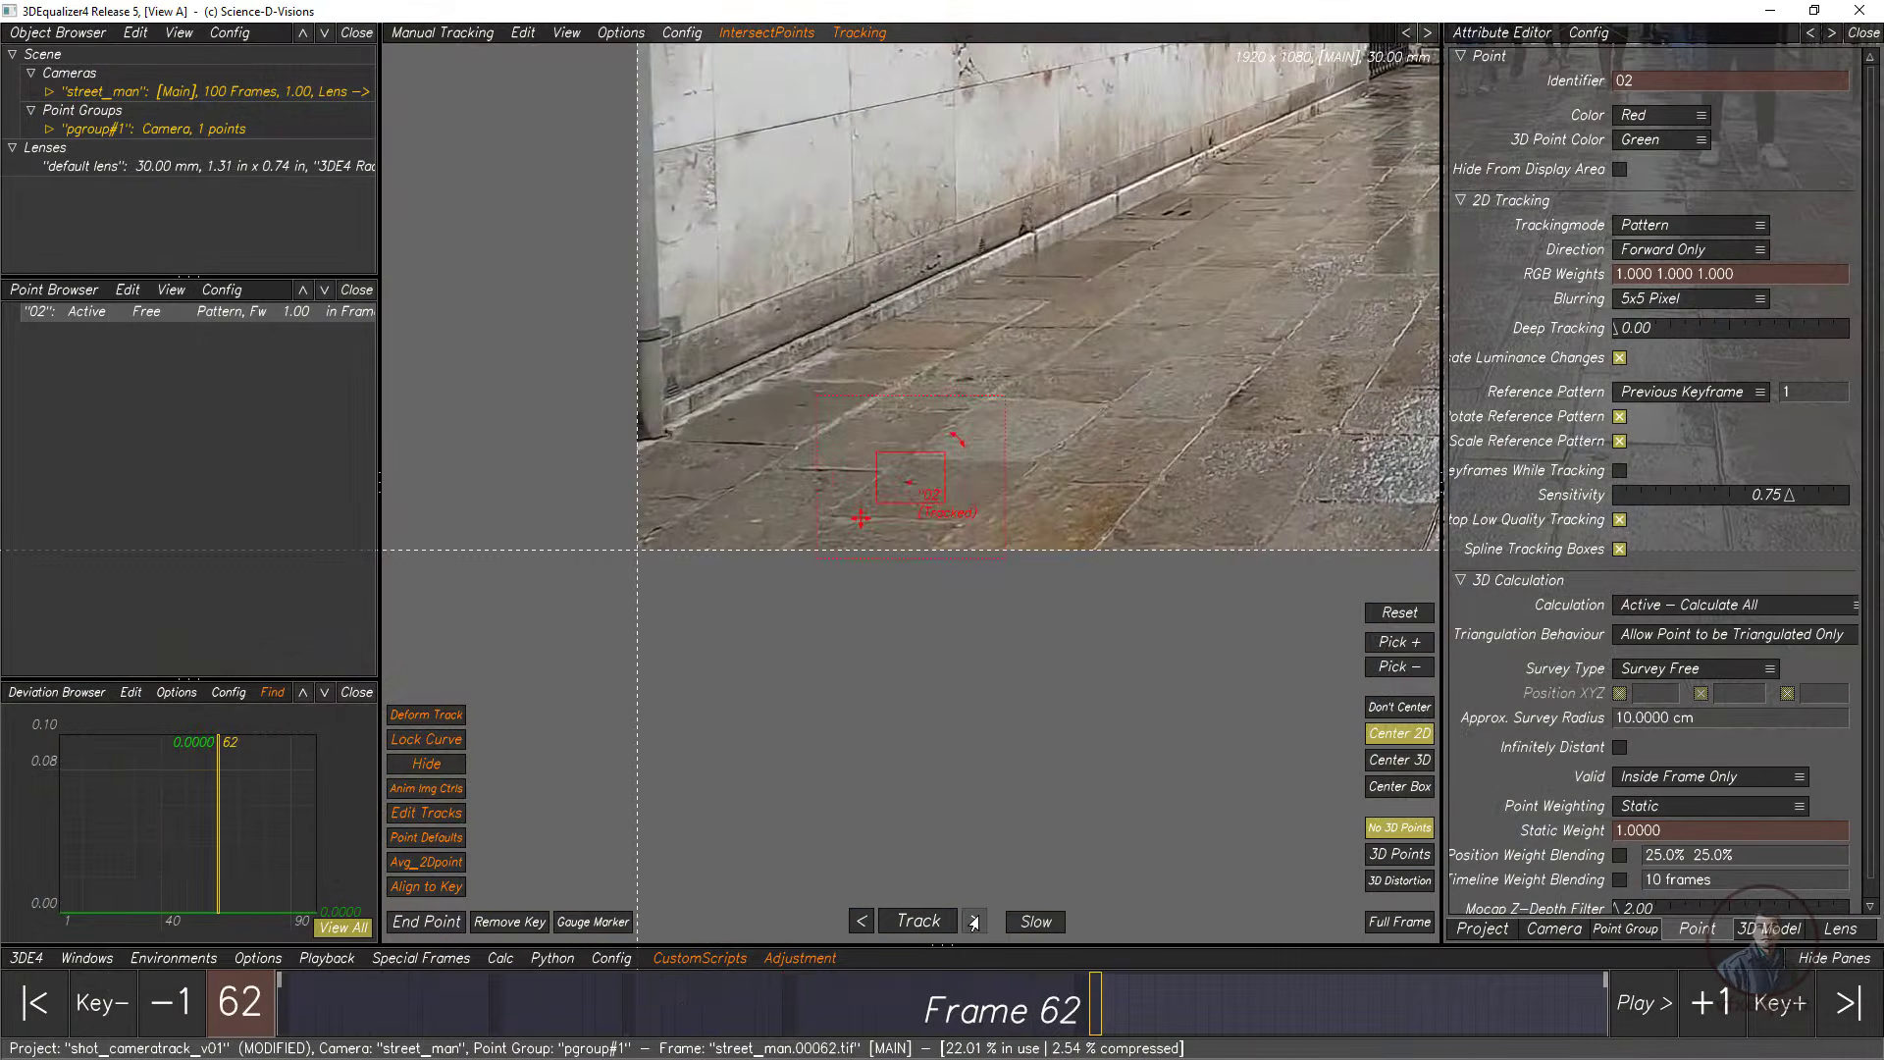
Step: Continue tracking point 02 forward to frame 68, set its end point there, and return to frame 1
left_click(974, 923)
left_click(973, 923)
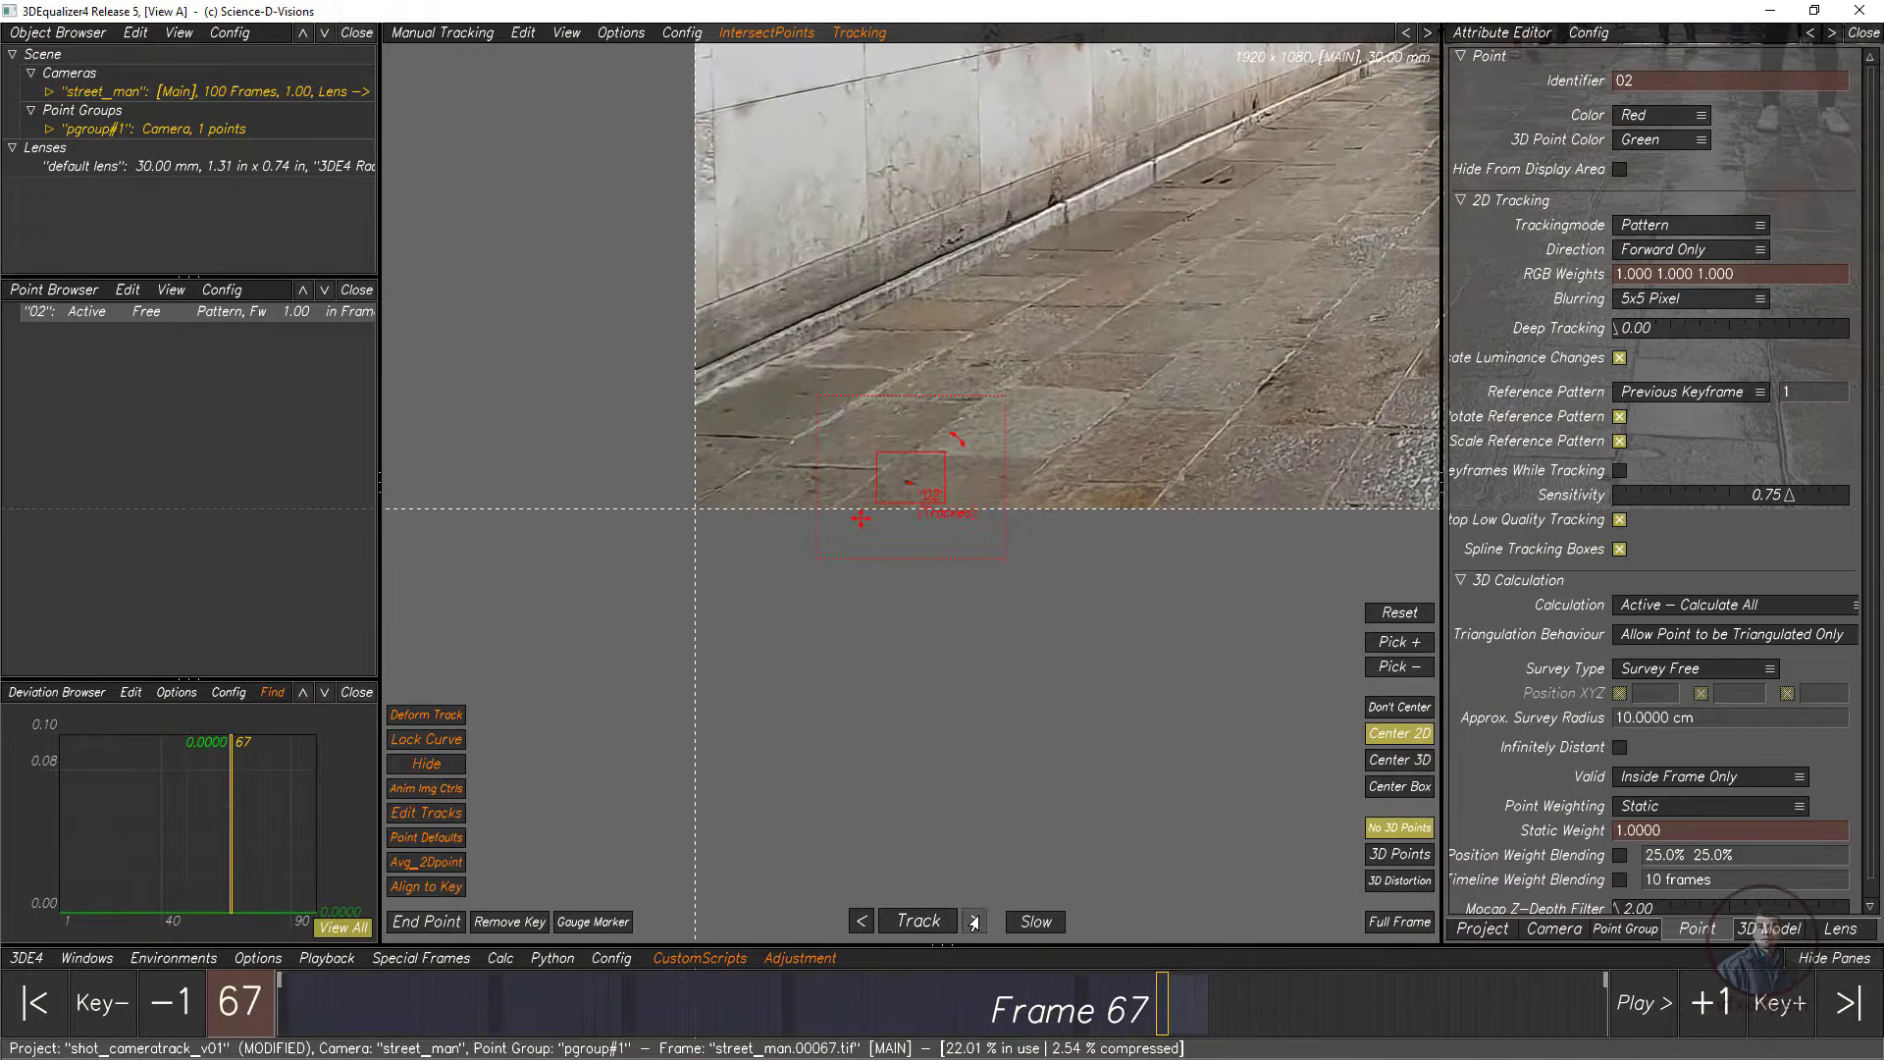
left_click(973, 923)
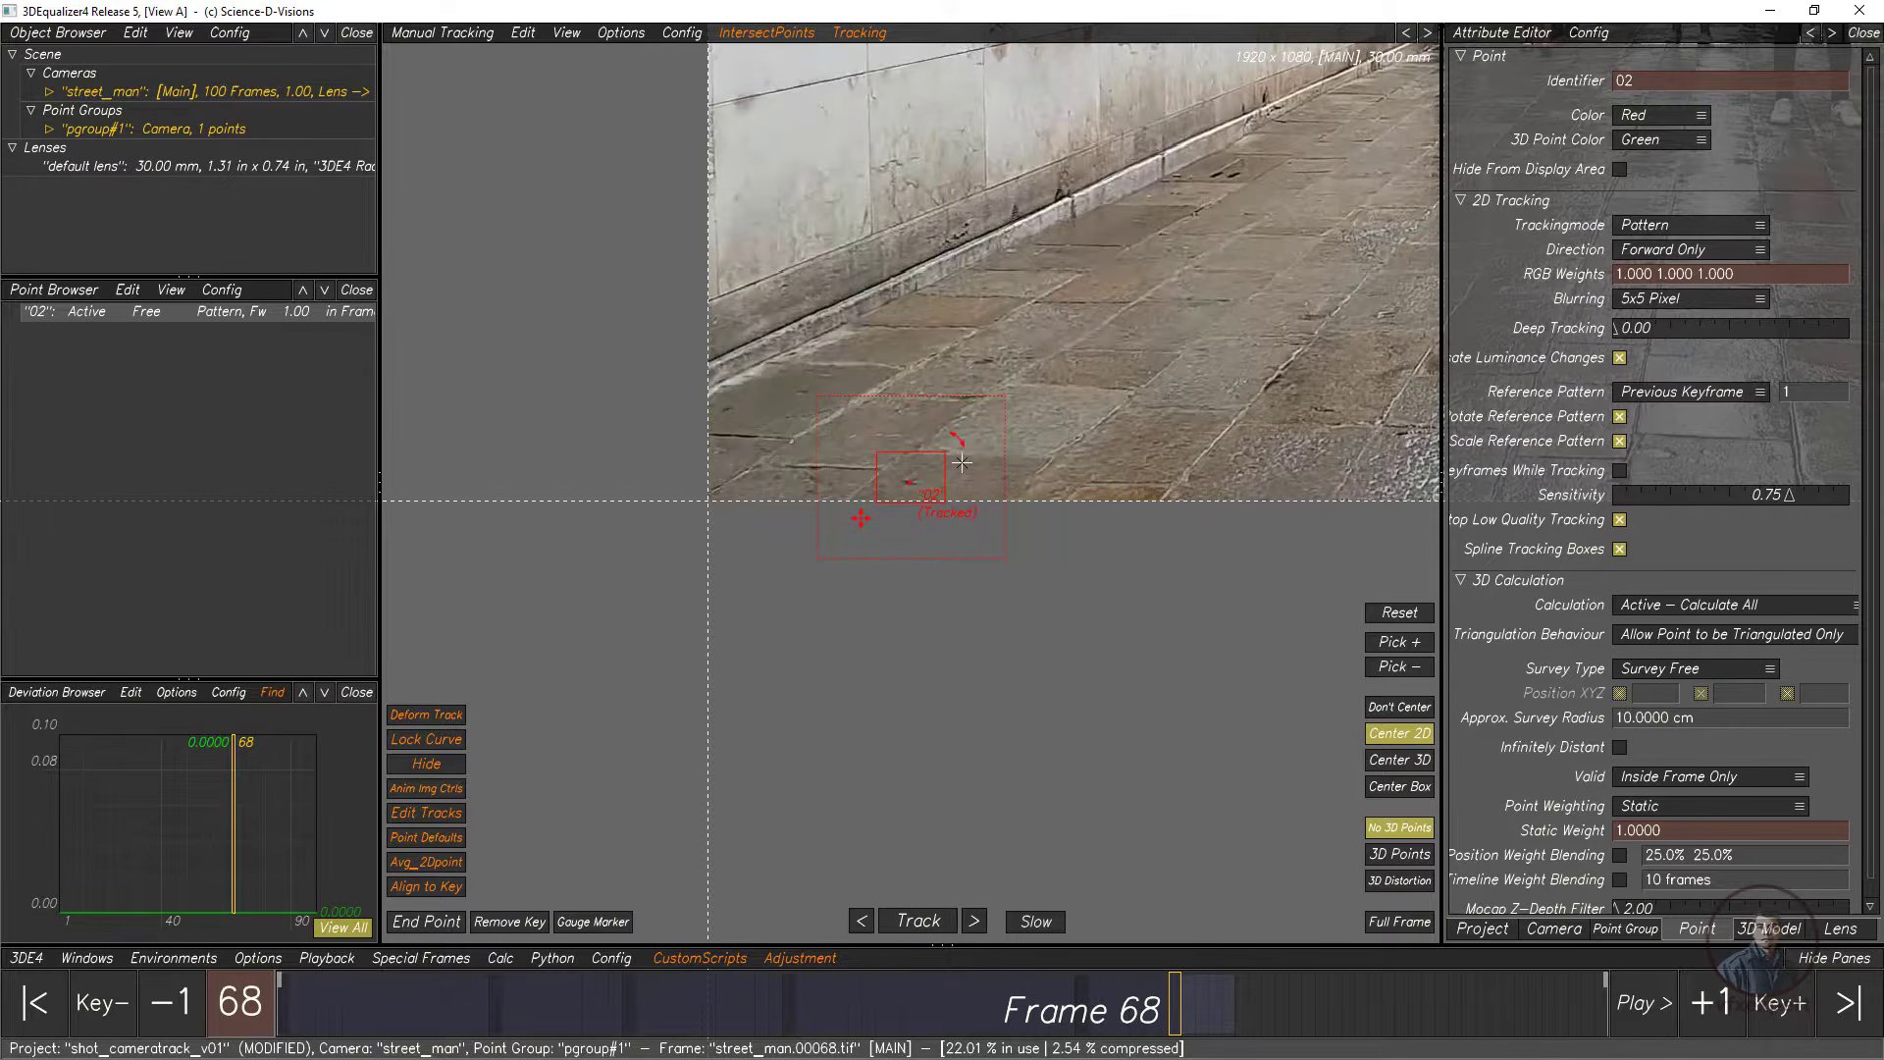
left_click(443, 923)
left_click_drag(1144, 1011, 281, 996)
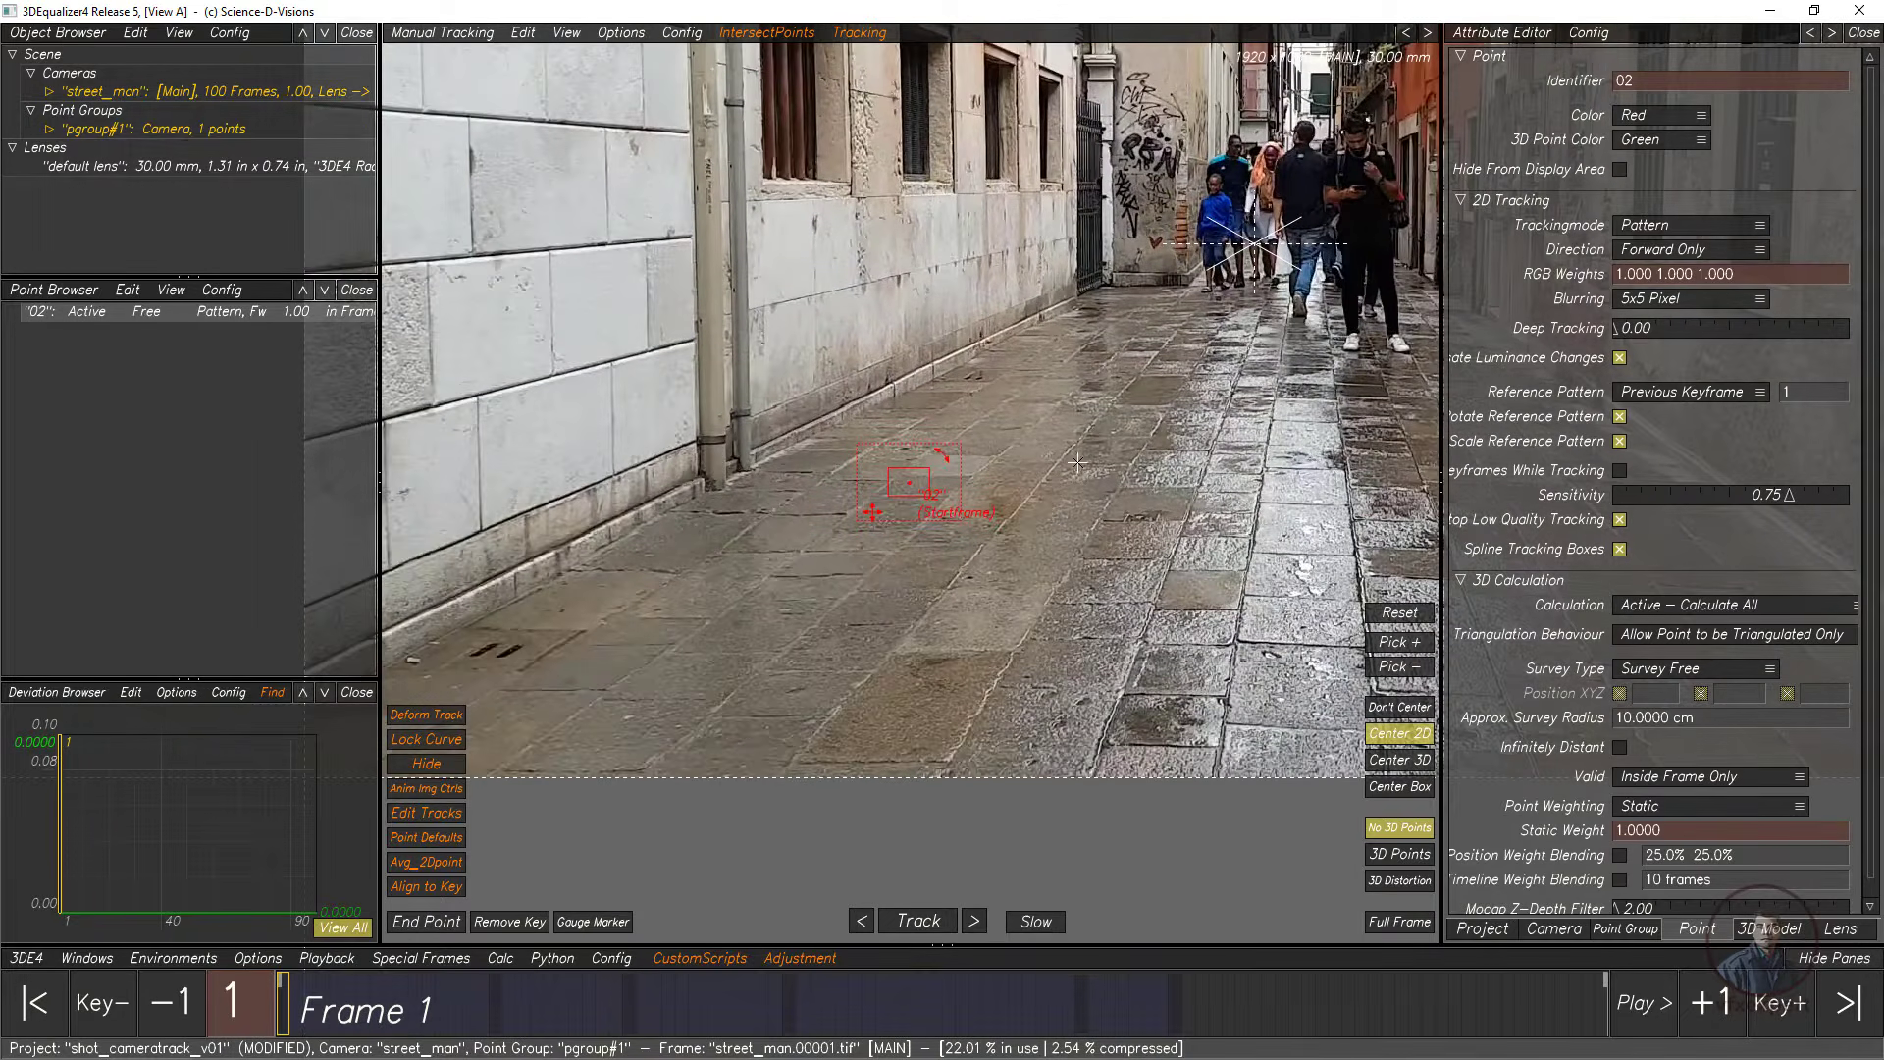
middle_click_drag(1077, 462, 833, 490)
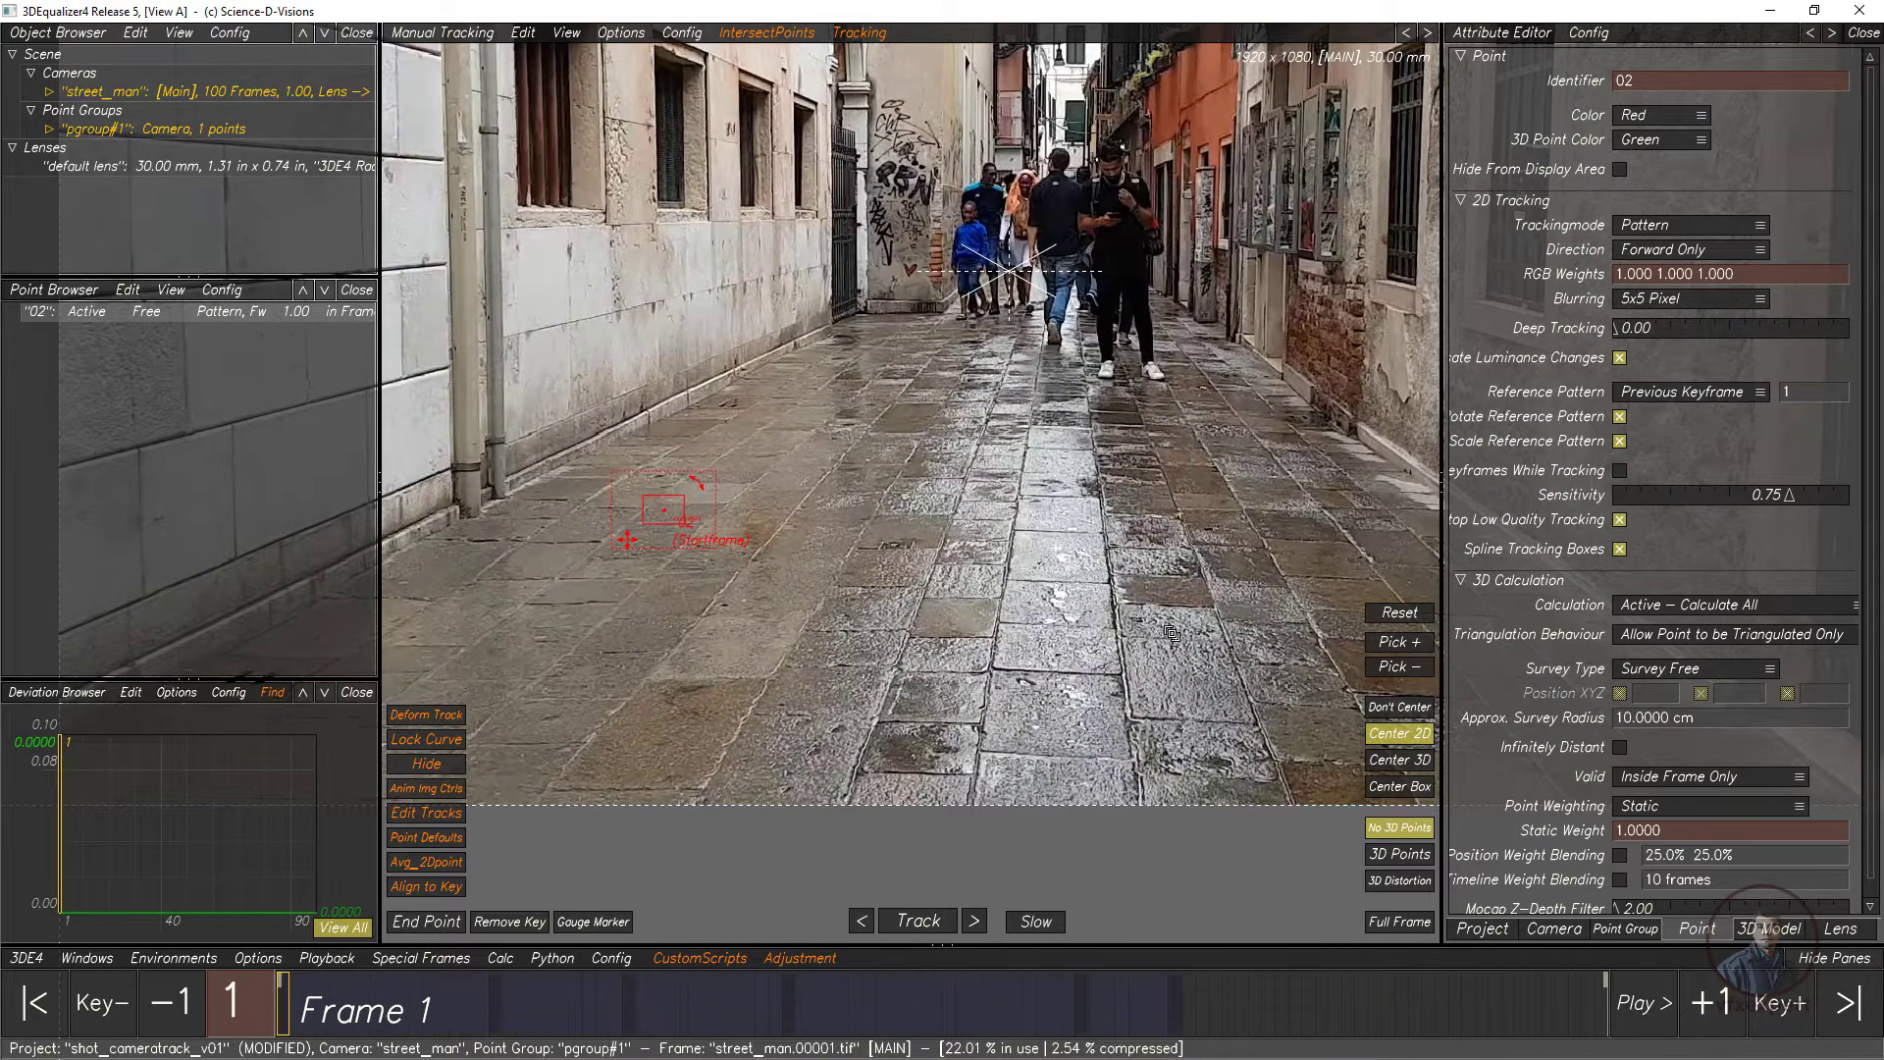
scroll(1172, 633, "down", 2)
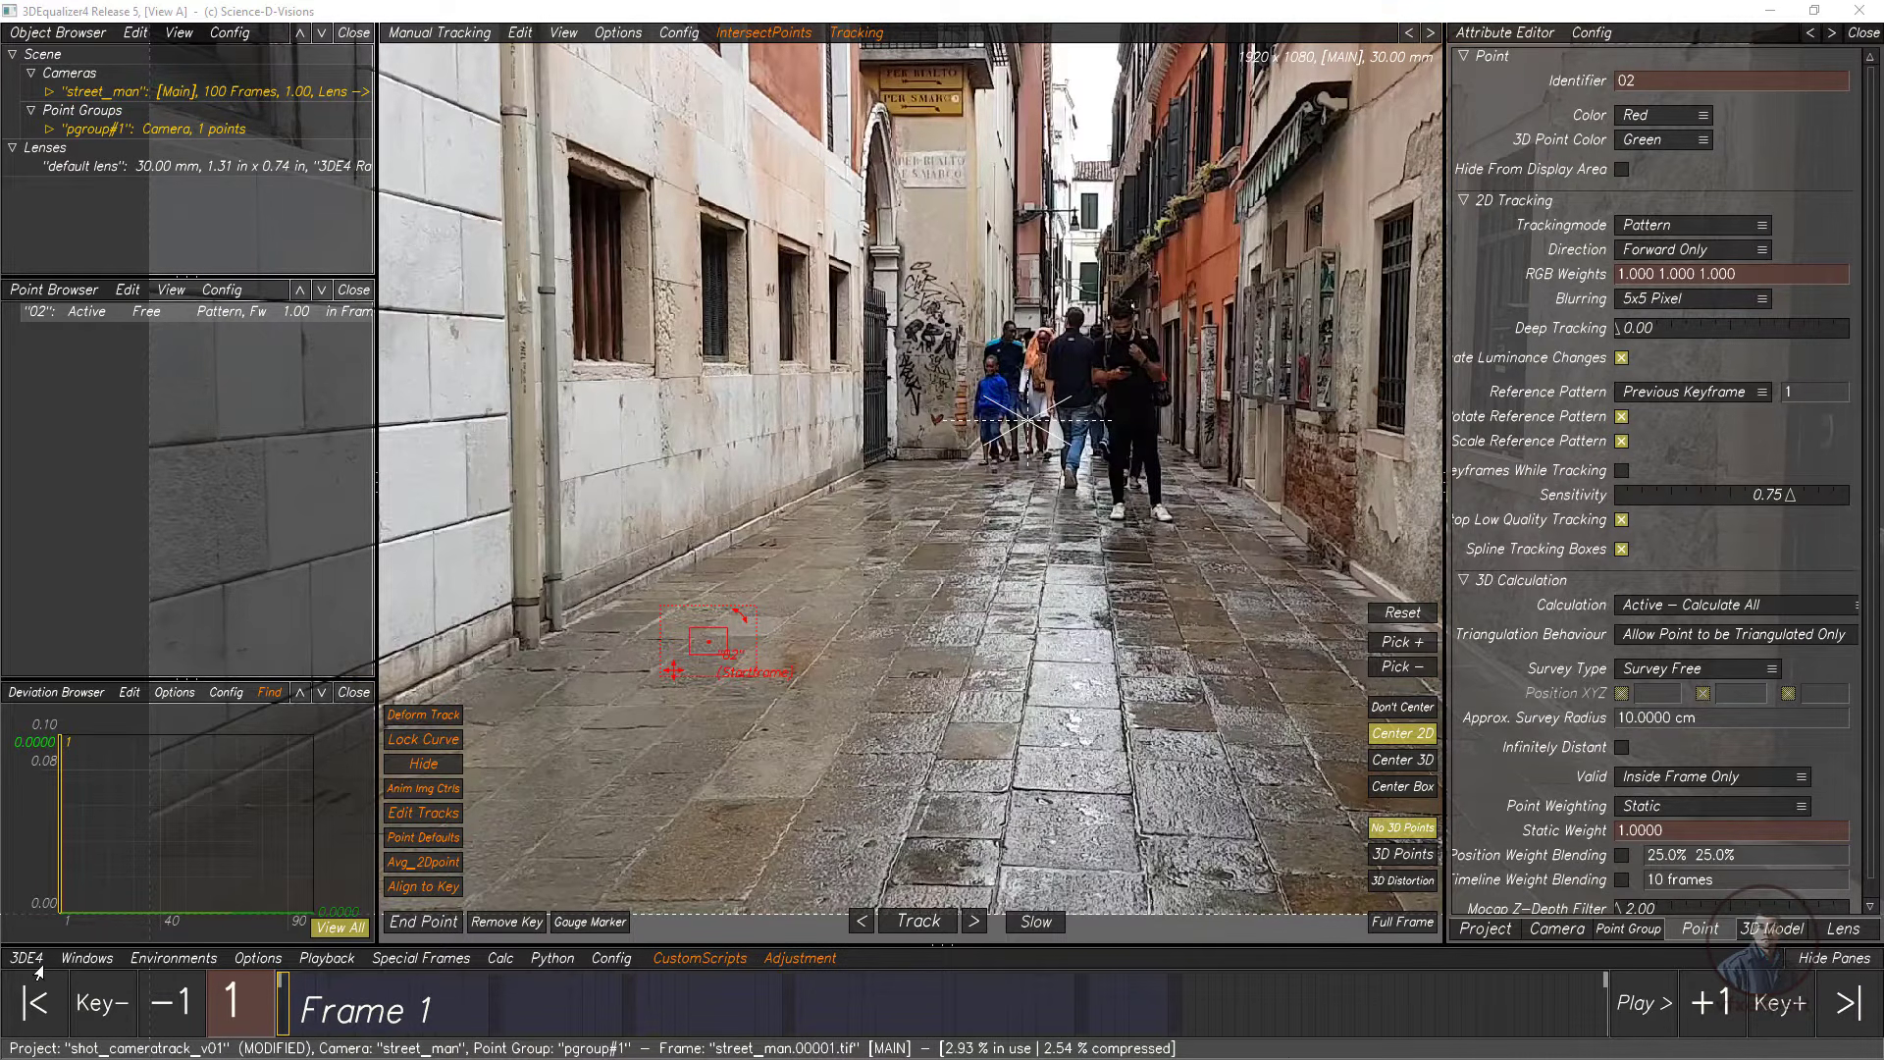
Step: Open the Image Controls window, reset all its settings and enable the image controls
left_click(86, 959)
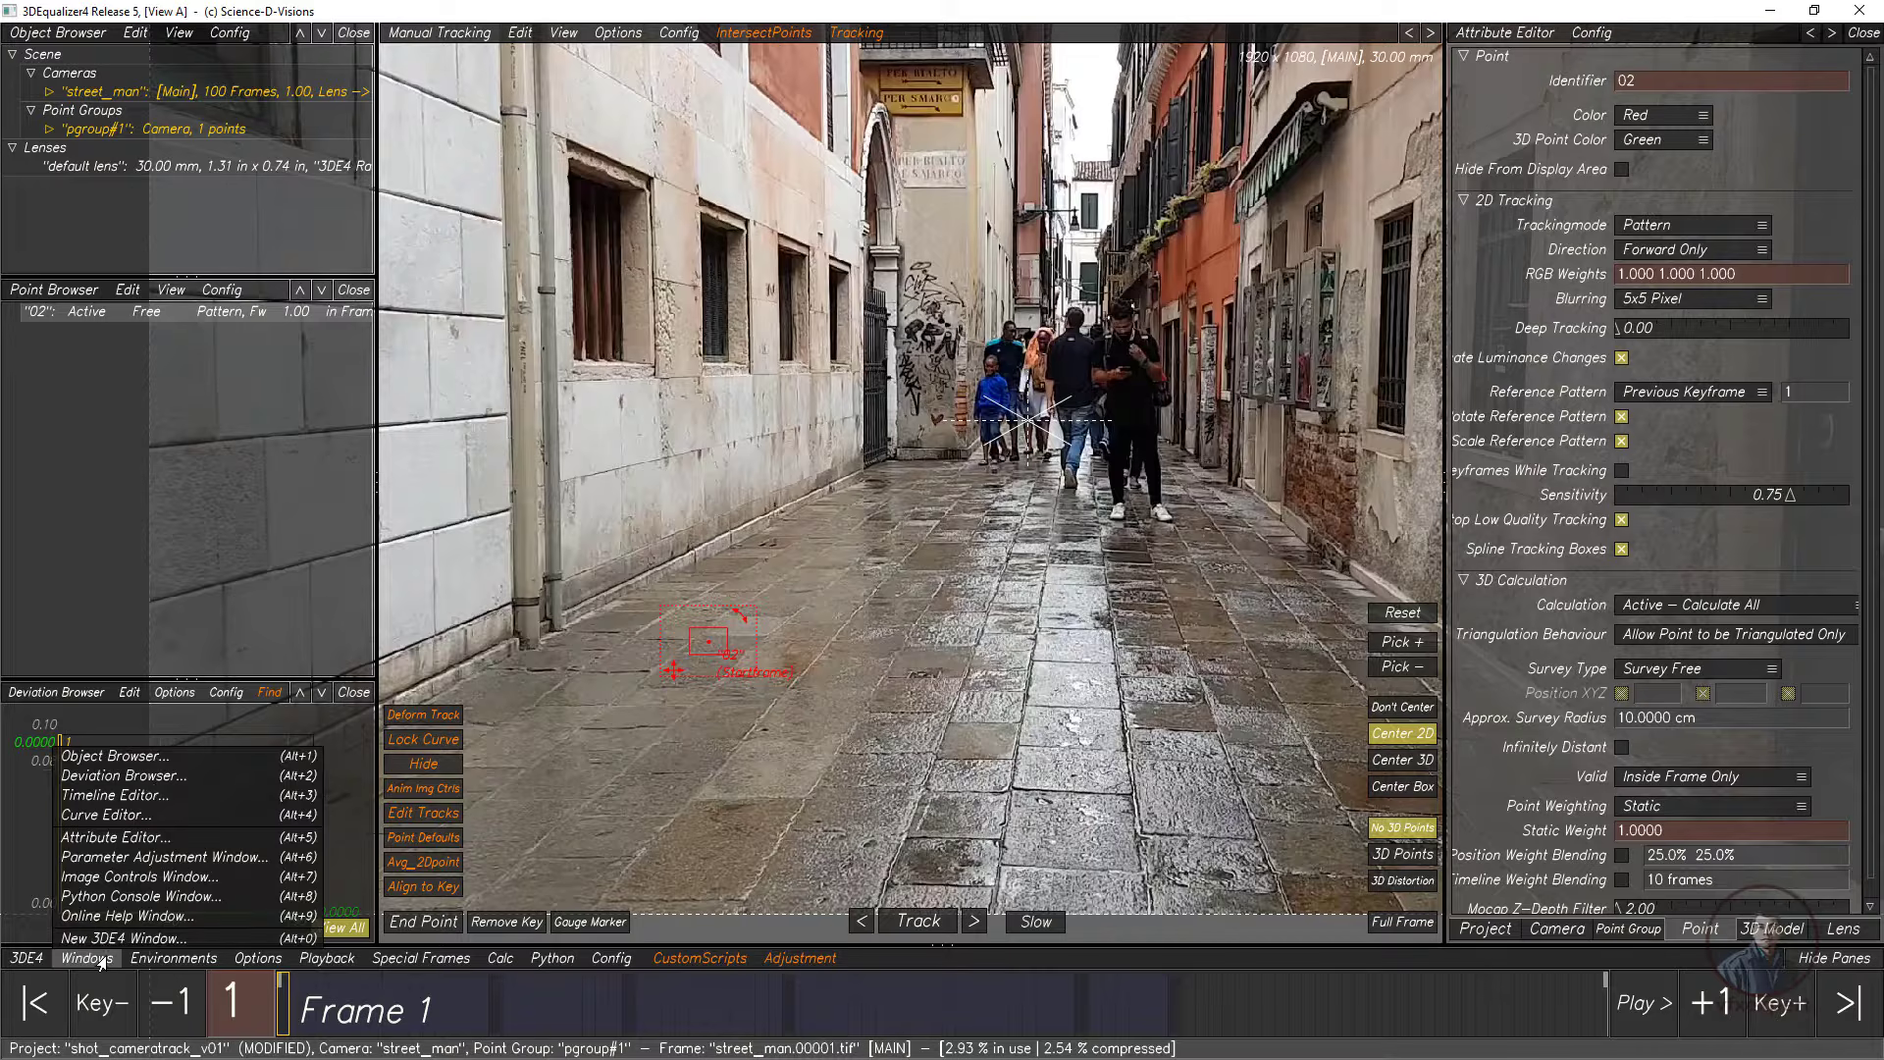
left_click(152, 877)
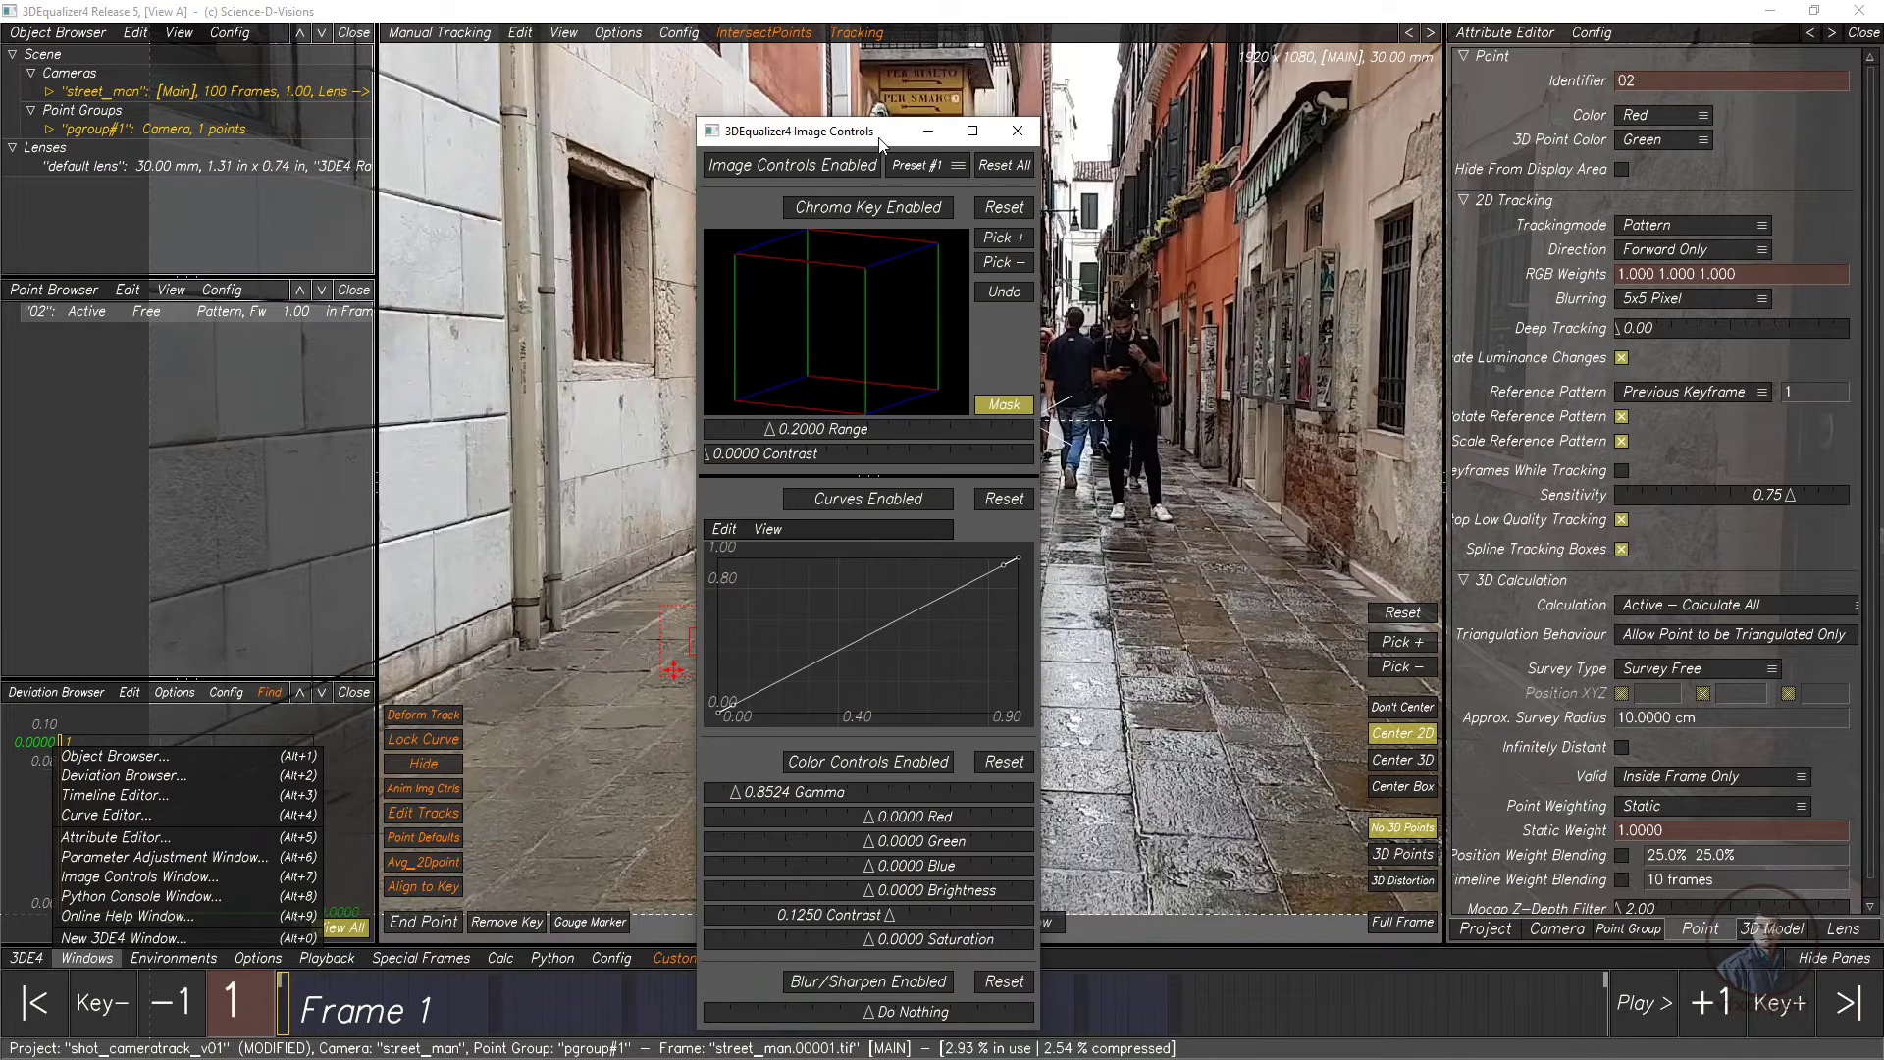
left_click_drag(880, 140, 1168, 100)
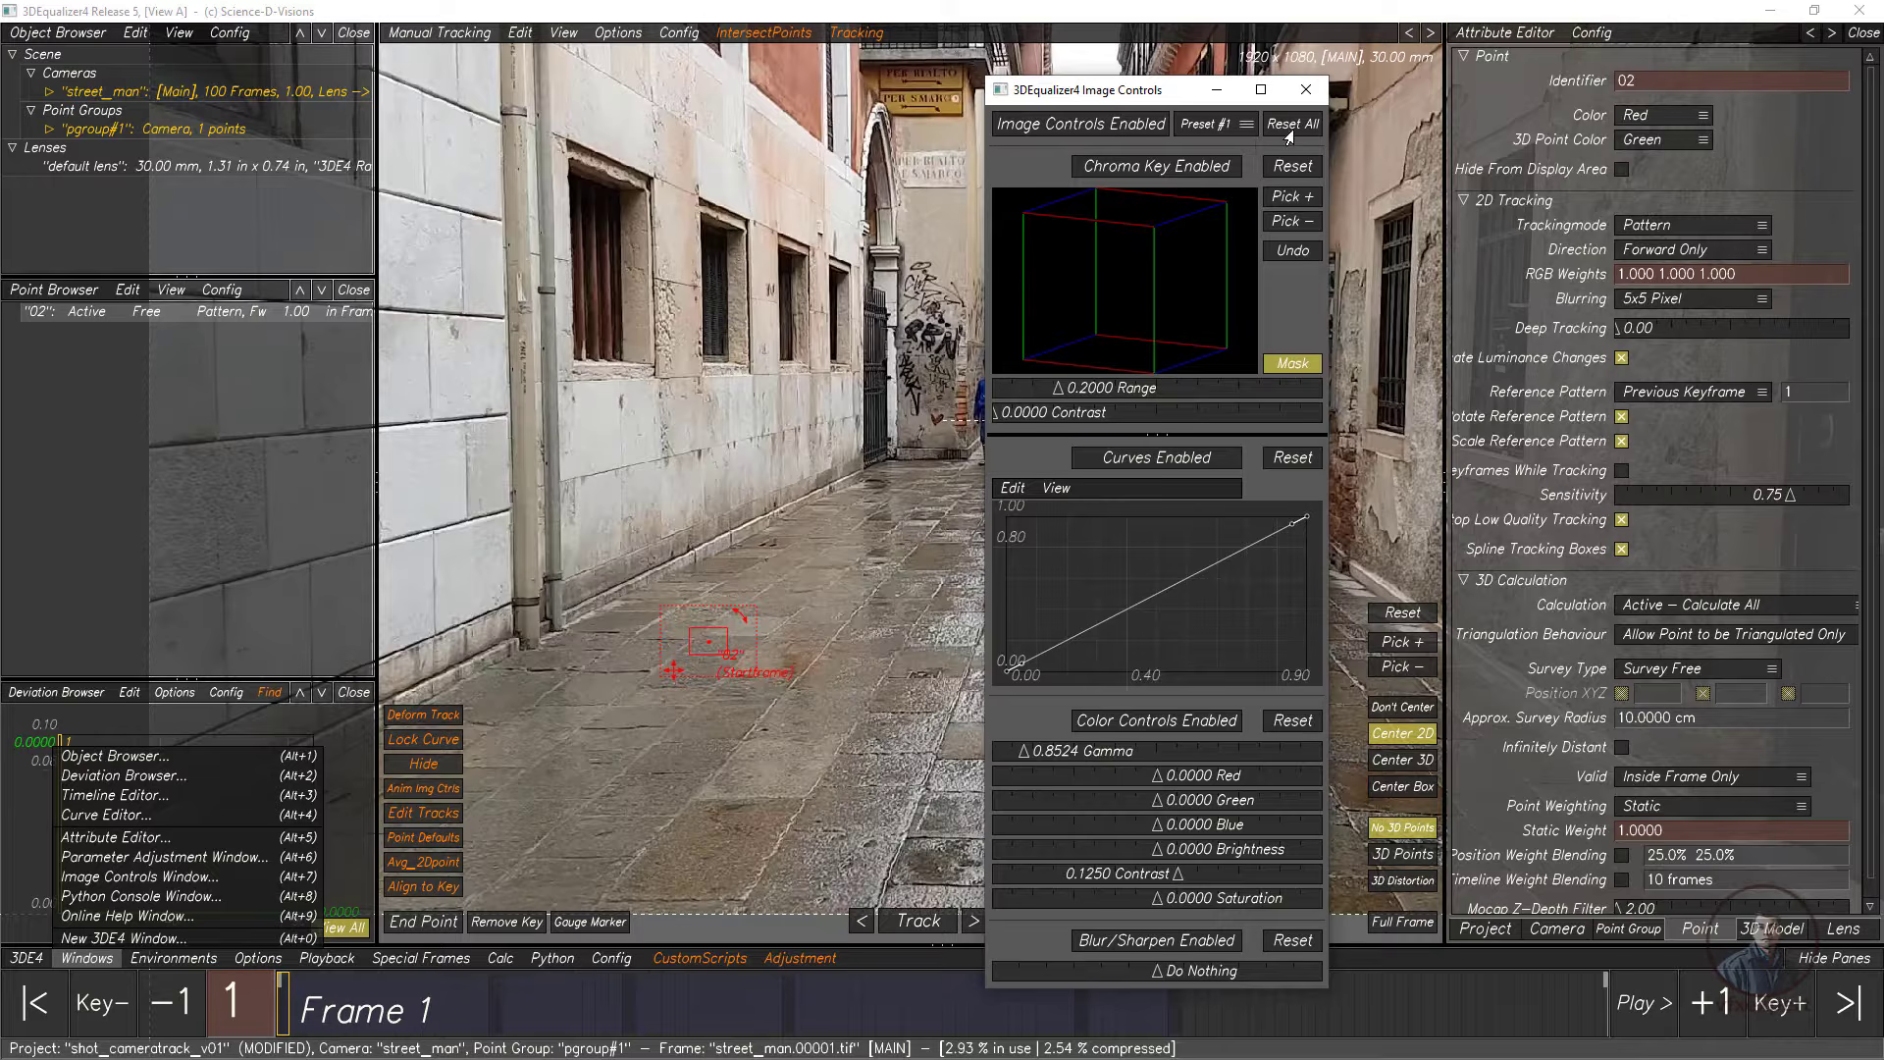
left_click(1295, 126)
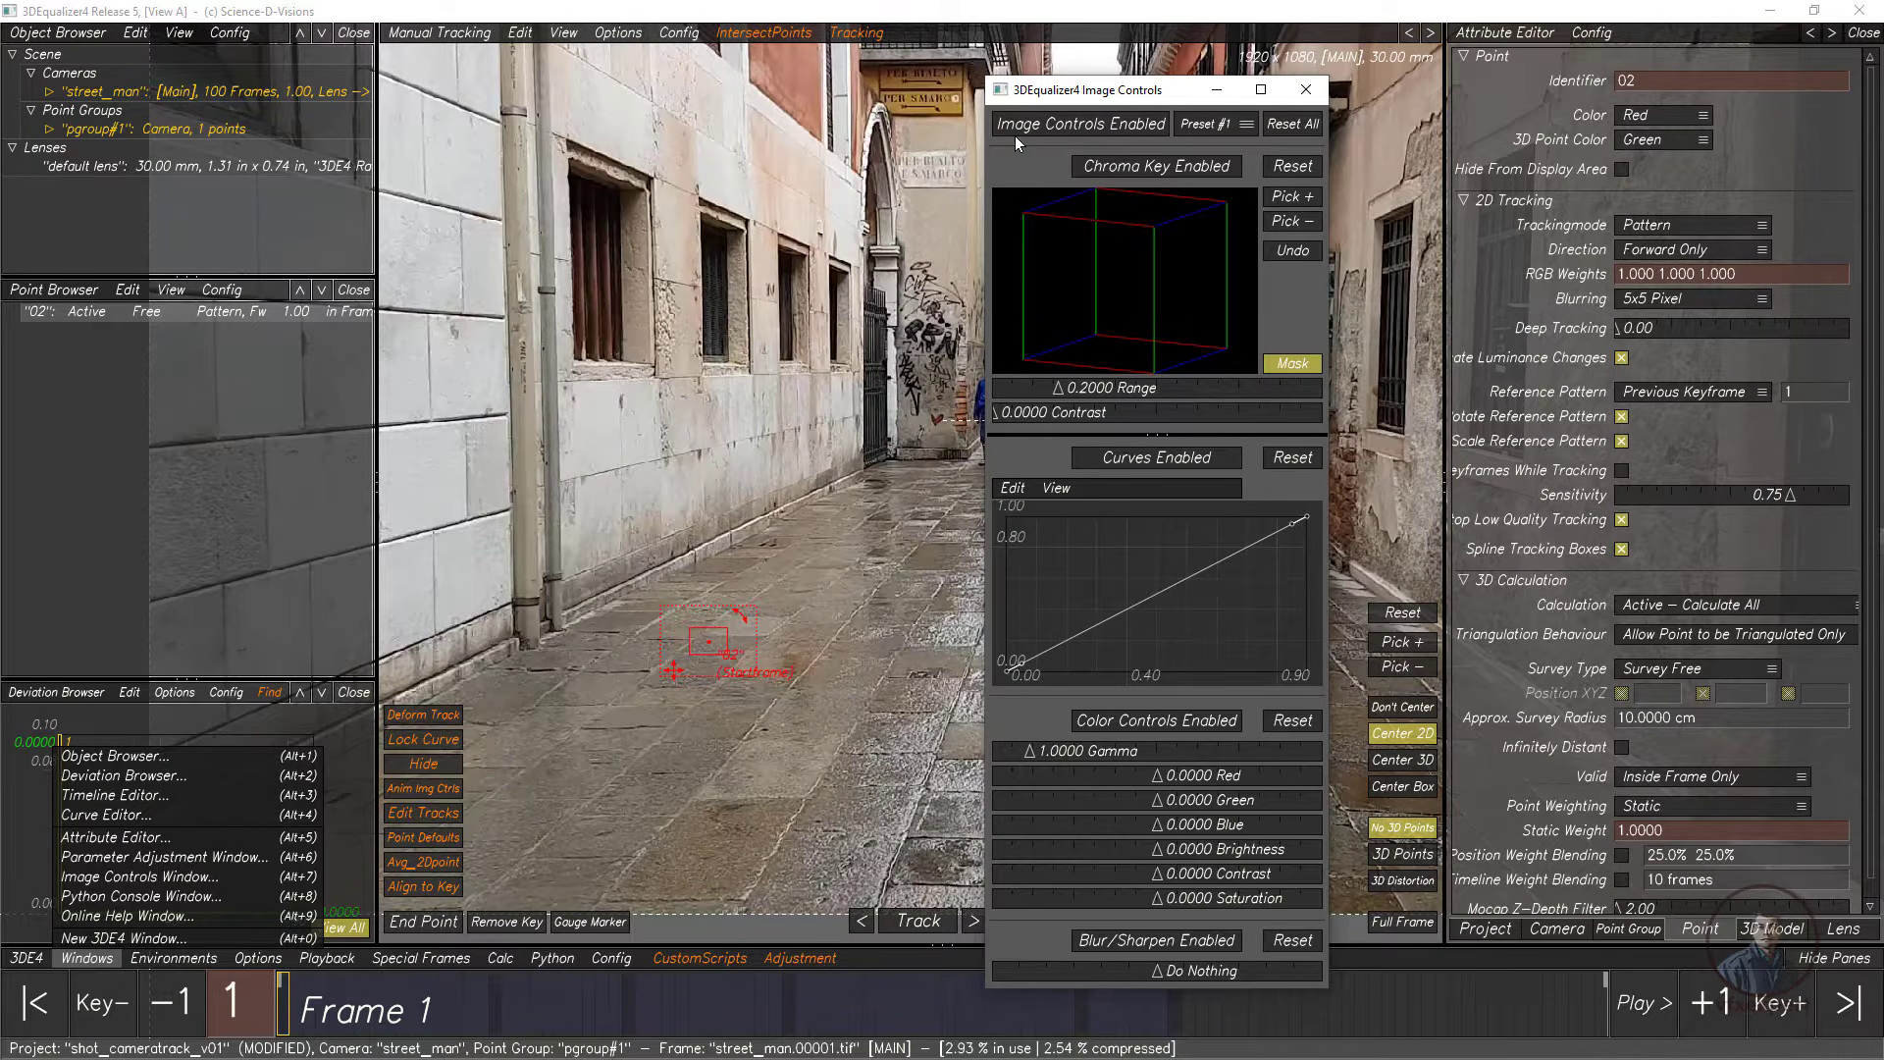
left_click(1106, 124)
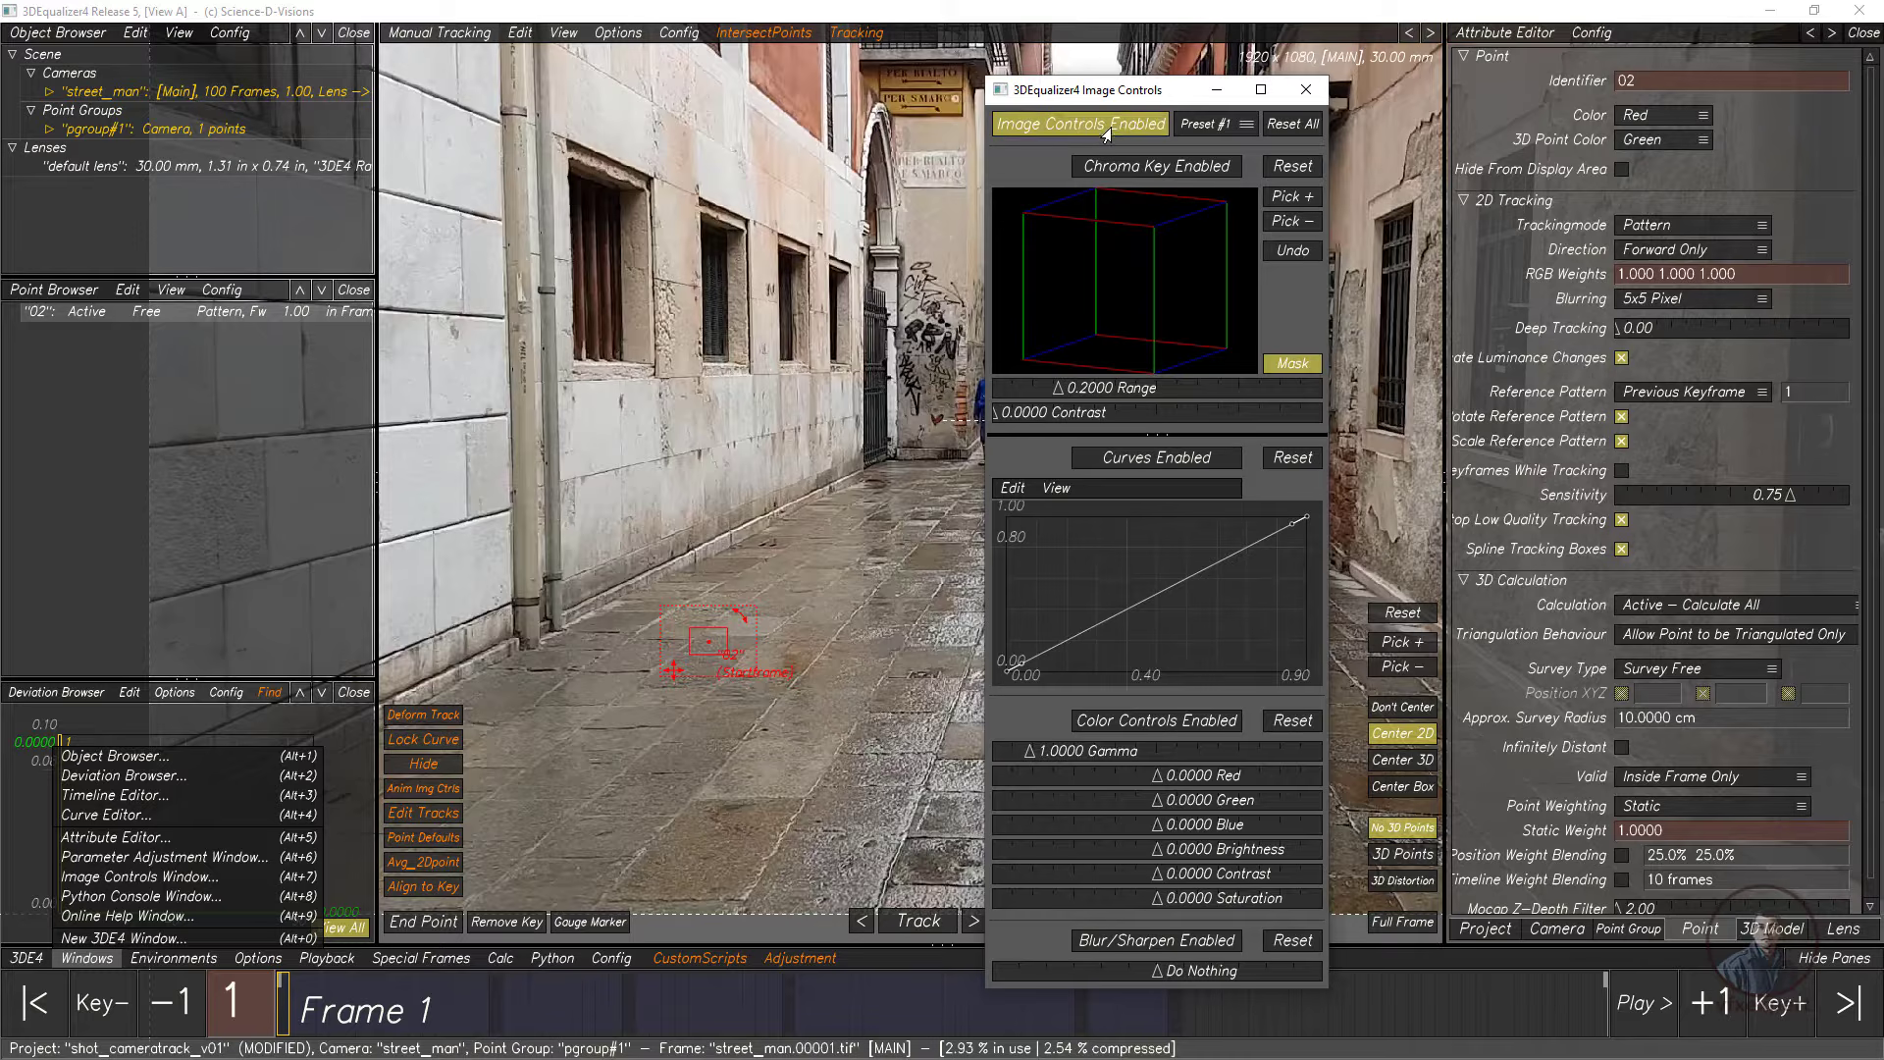
left_click_drag(1159, 91, 1204, 86)
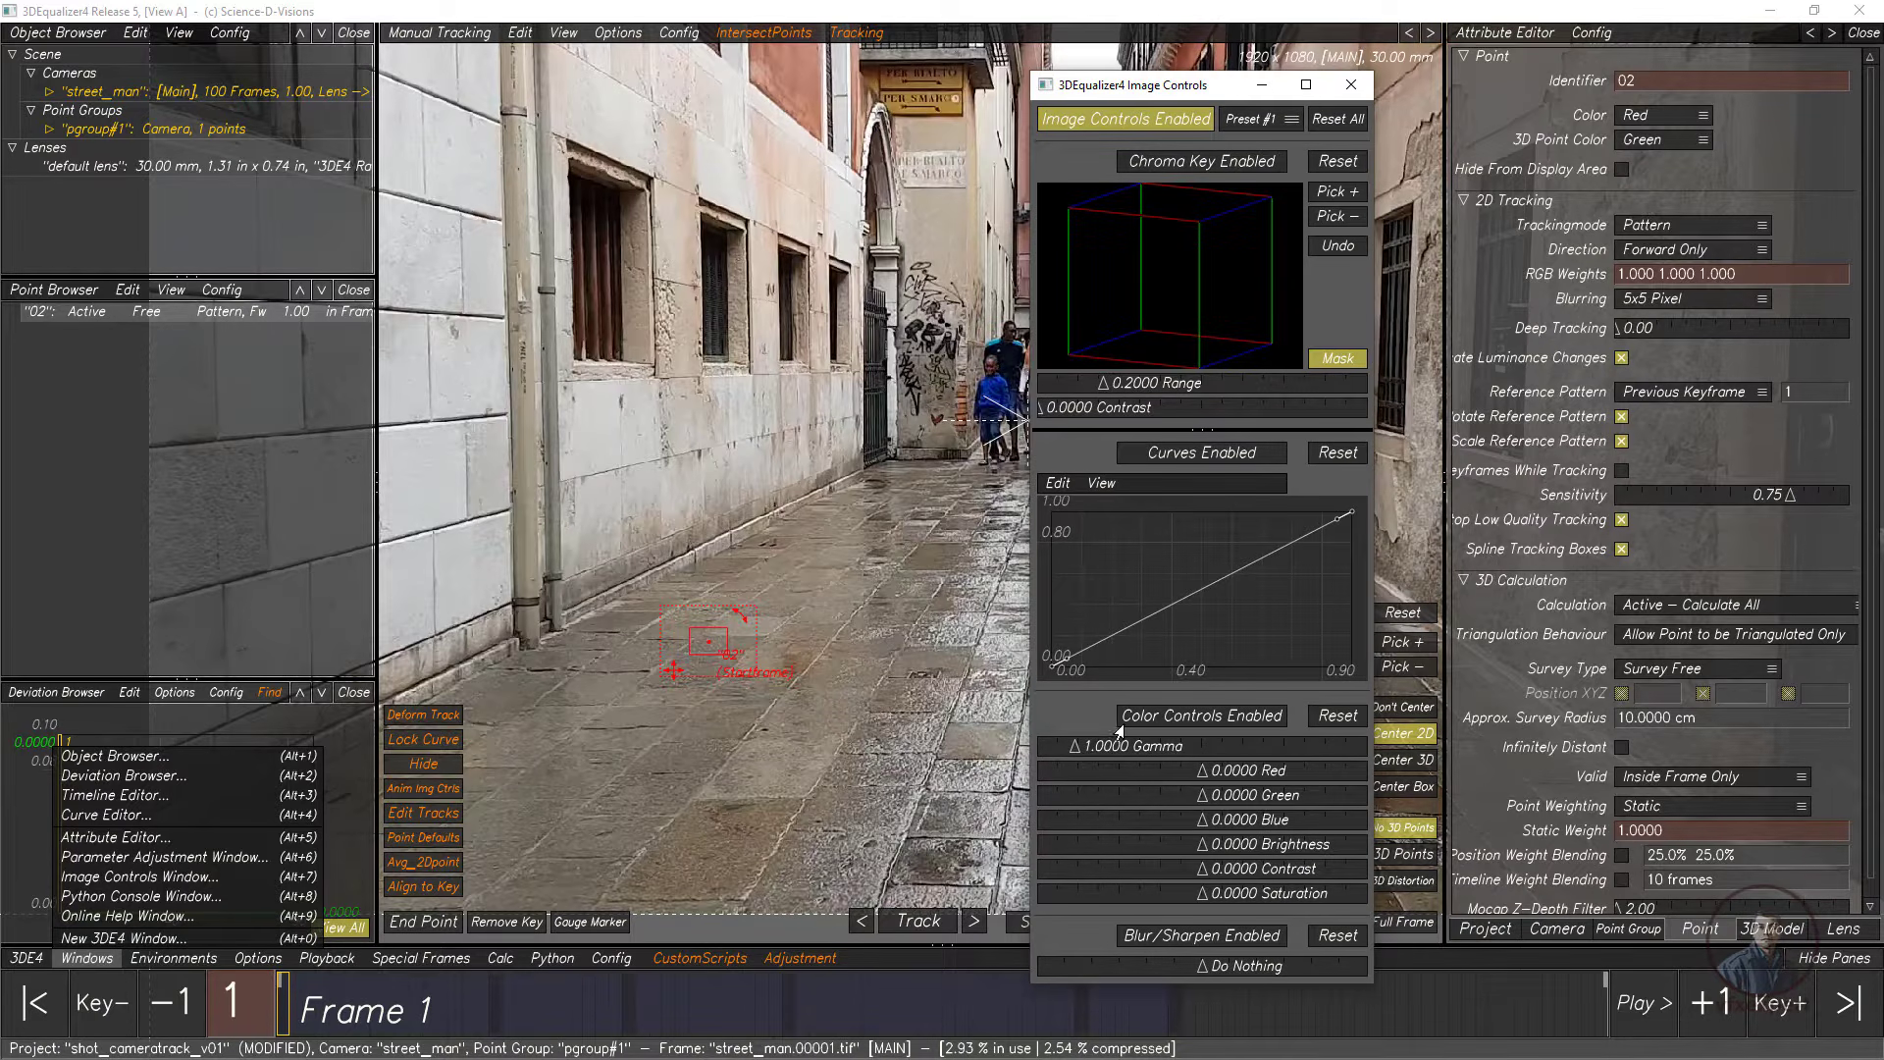
Step: Enable the color controls, raise contrast to 0.1250 and lower gamma to 0.9935, and inspect the footage with these settings
left_click(1226, 718)
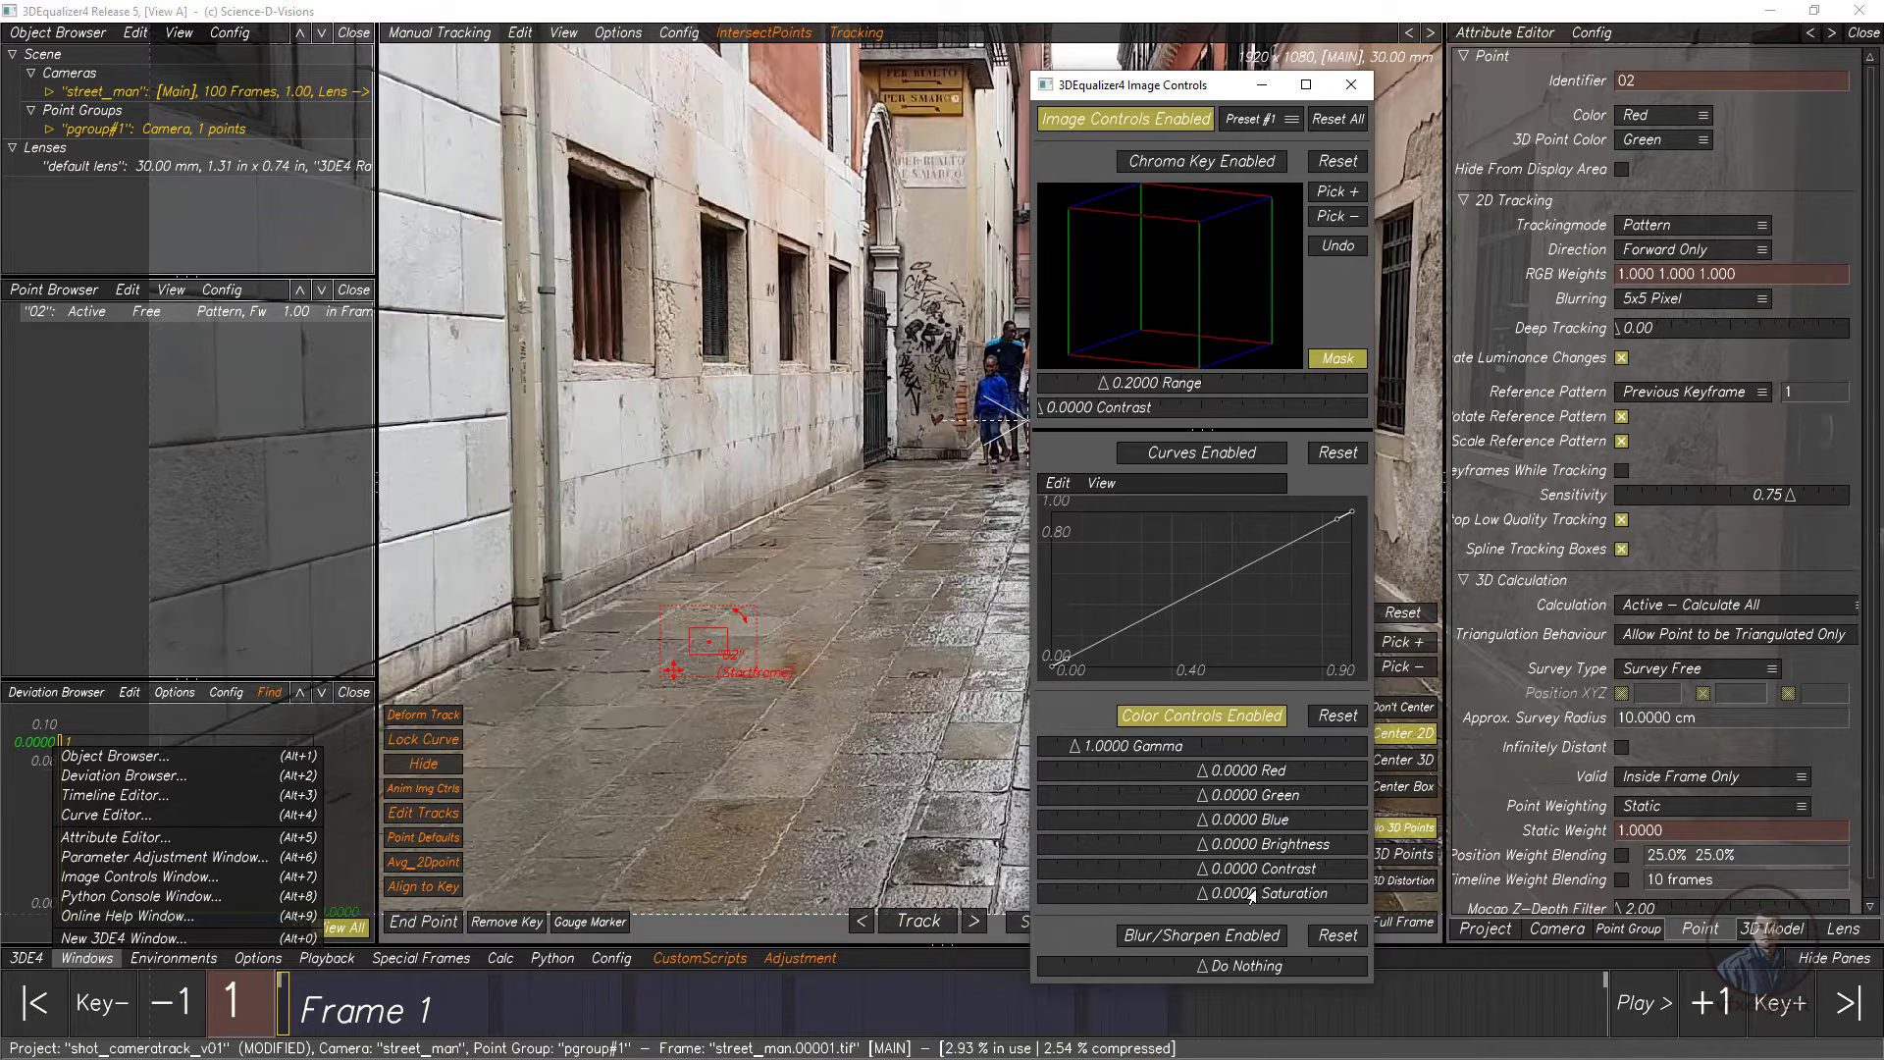
left_click_drag(1201, 876, 1222, 870)
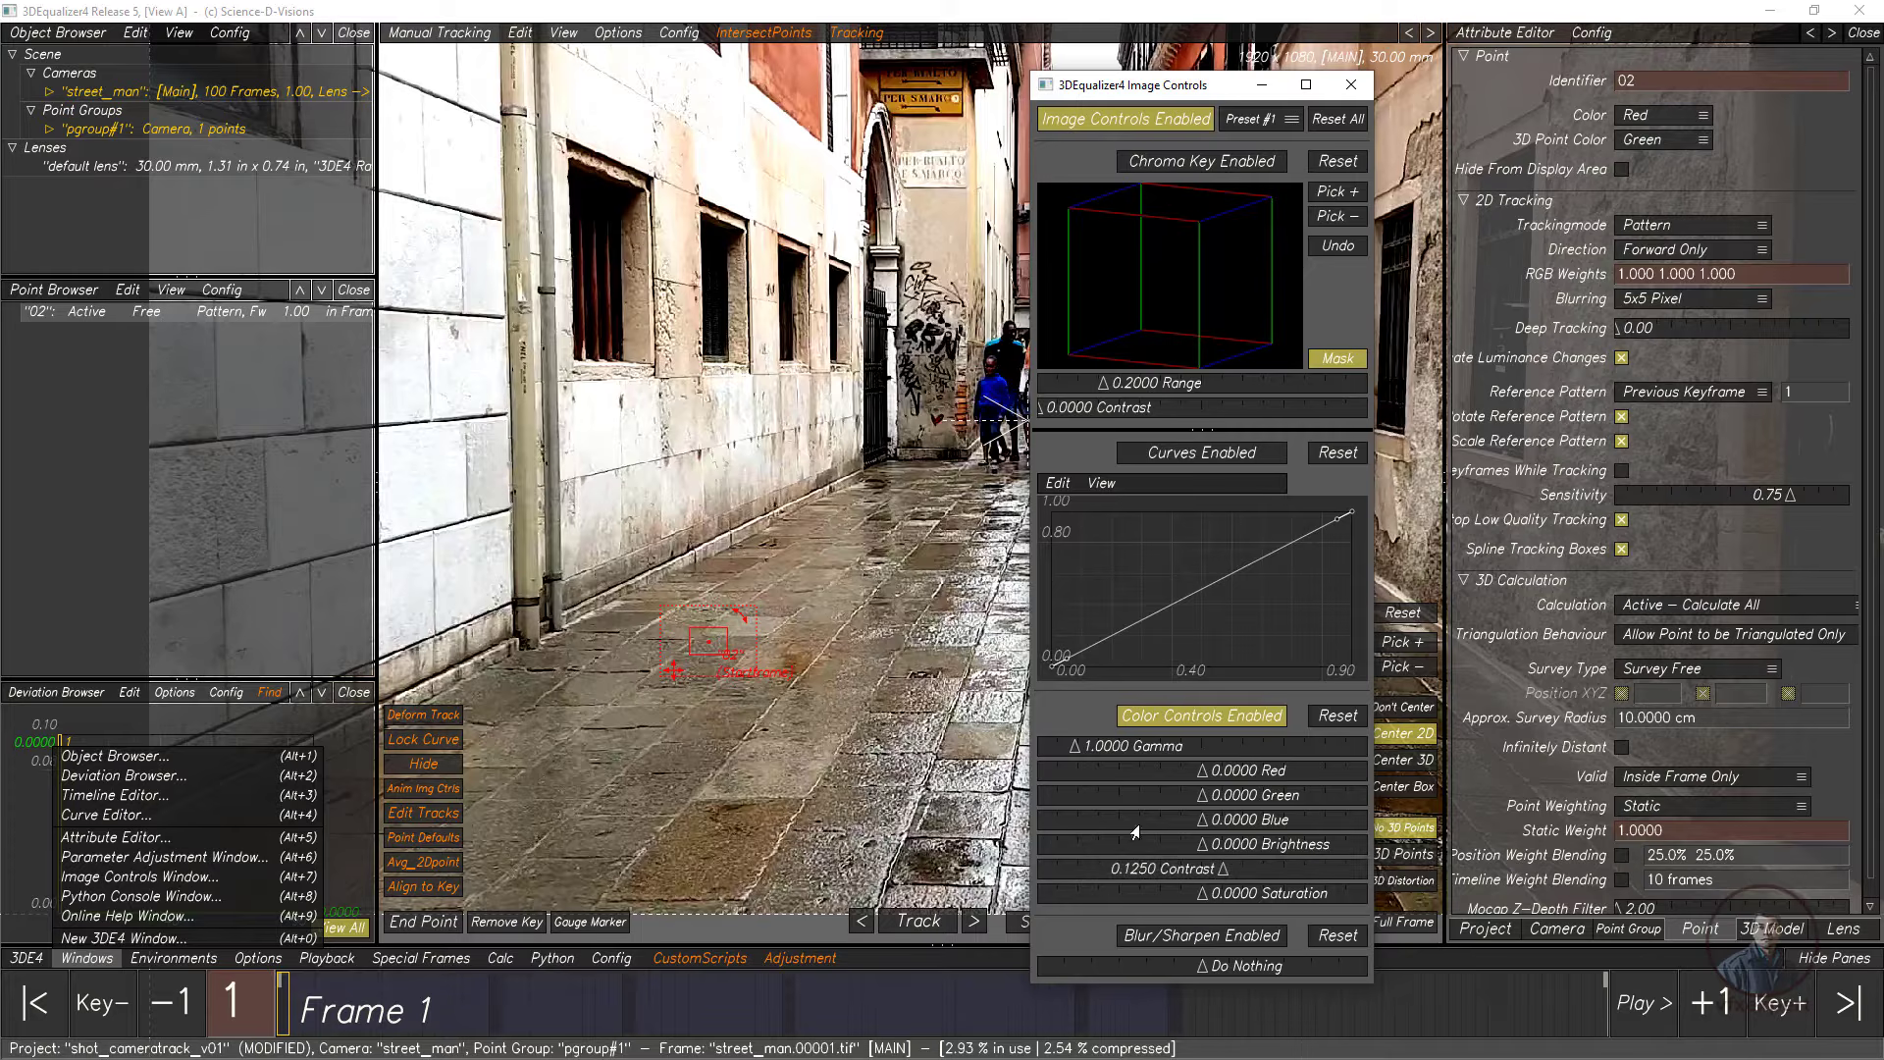
left_click_drag(1071, 755, 1067, 755)
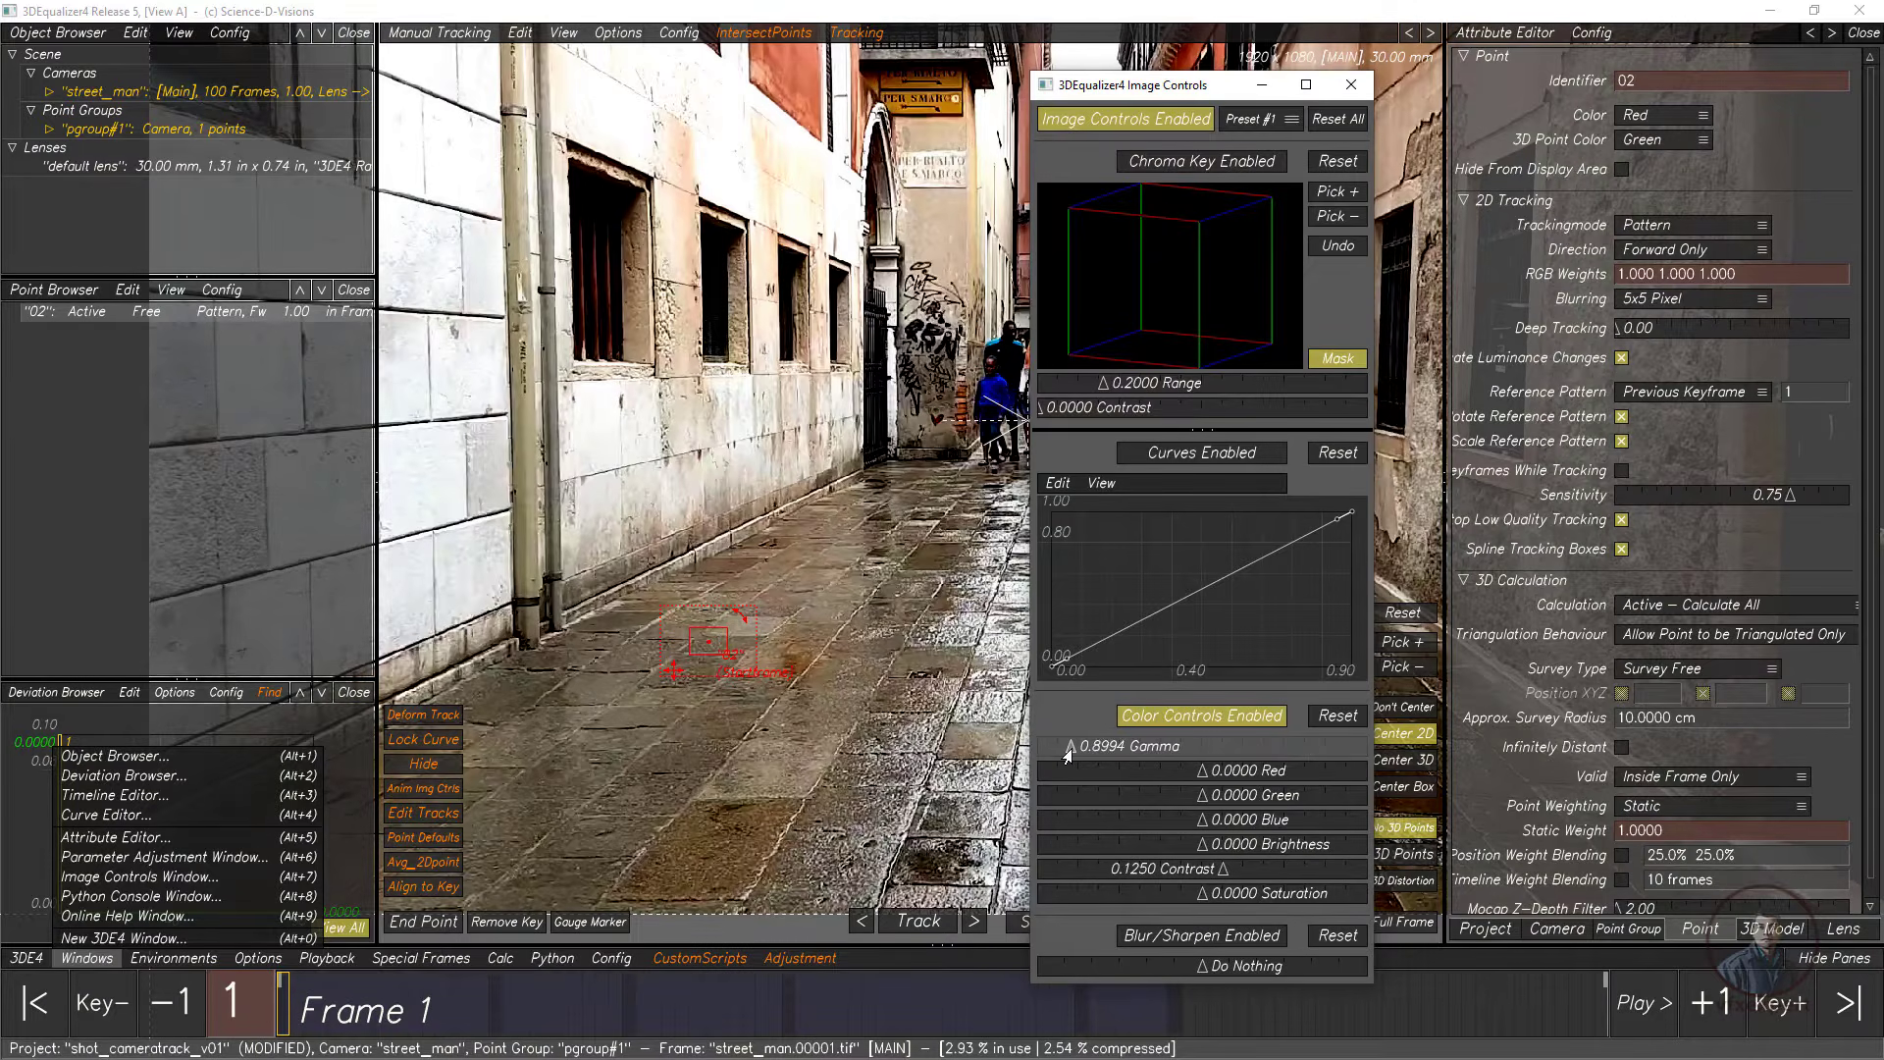
left_click(749, 422)
scroll(749, 422, "up", 4)
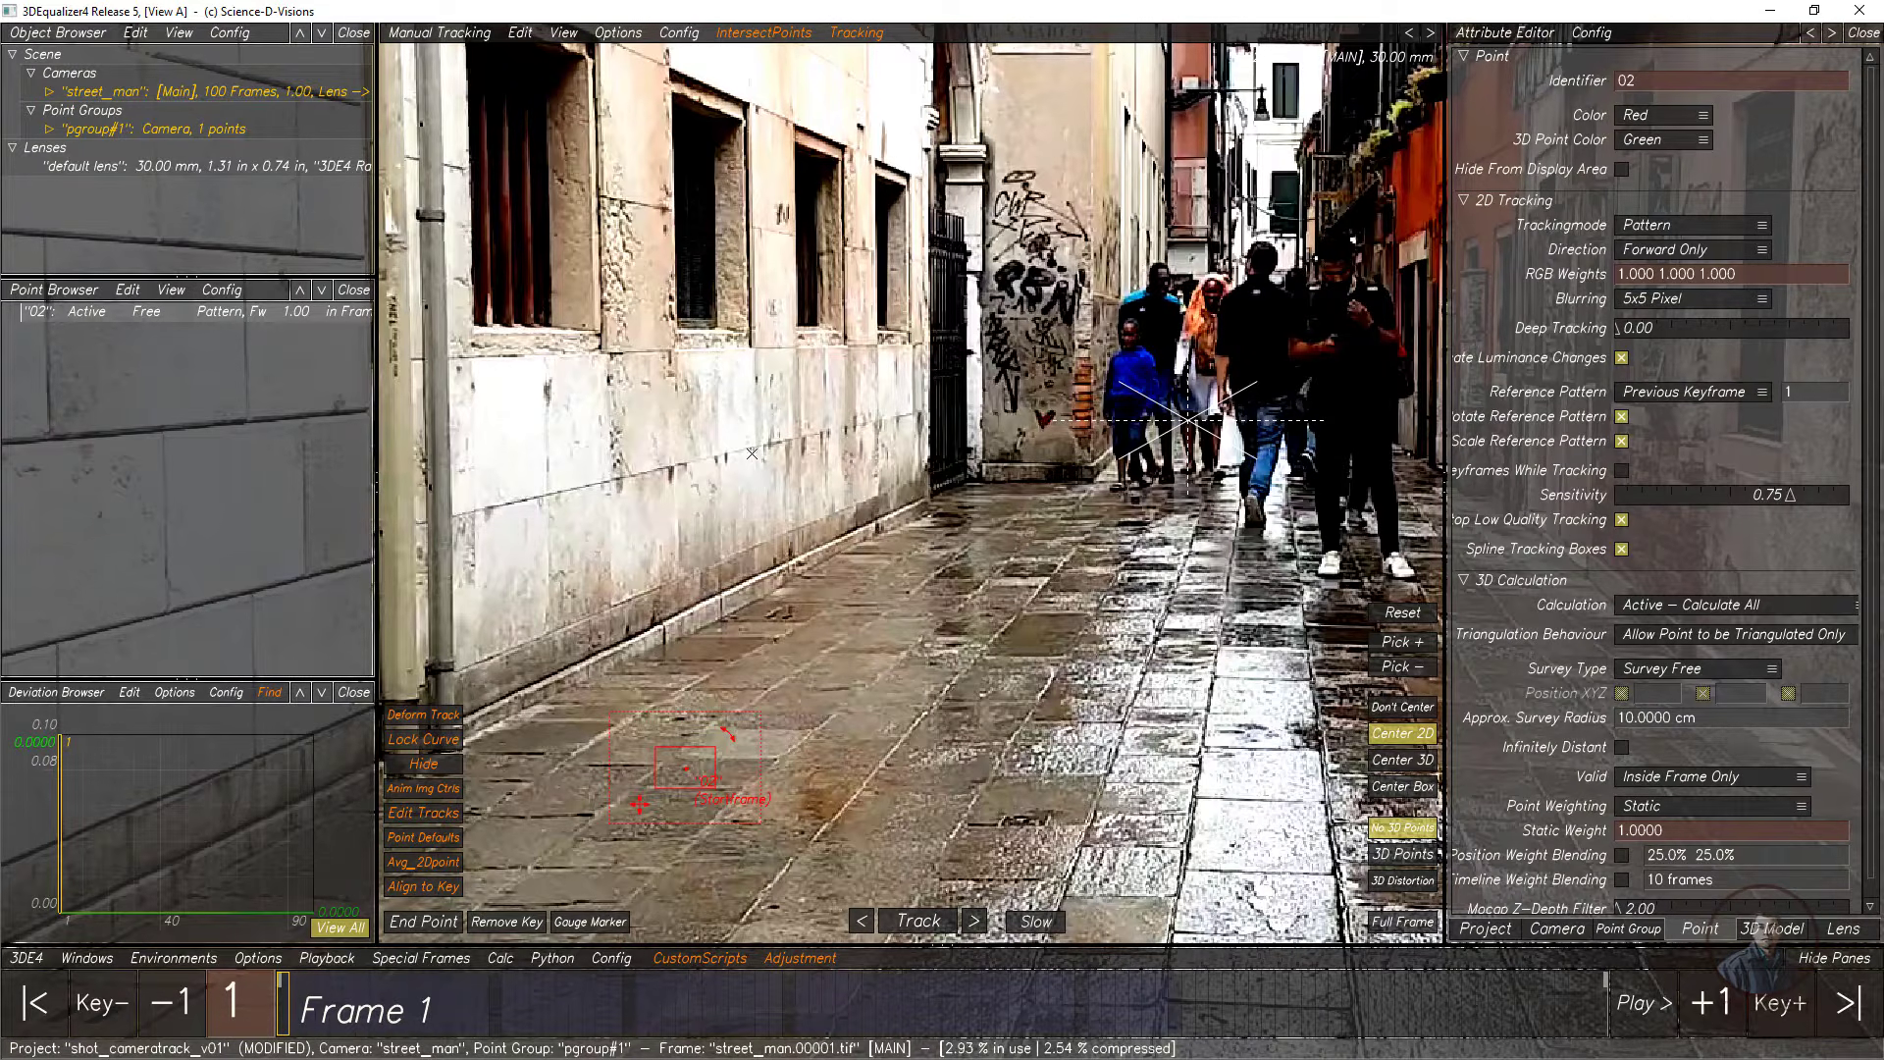
scroll(892, 591, "down", 4)
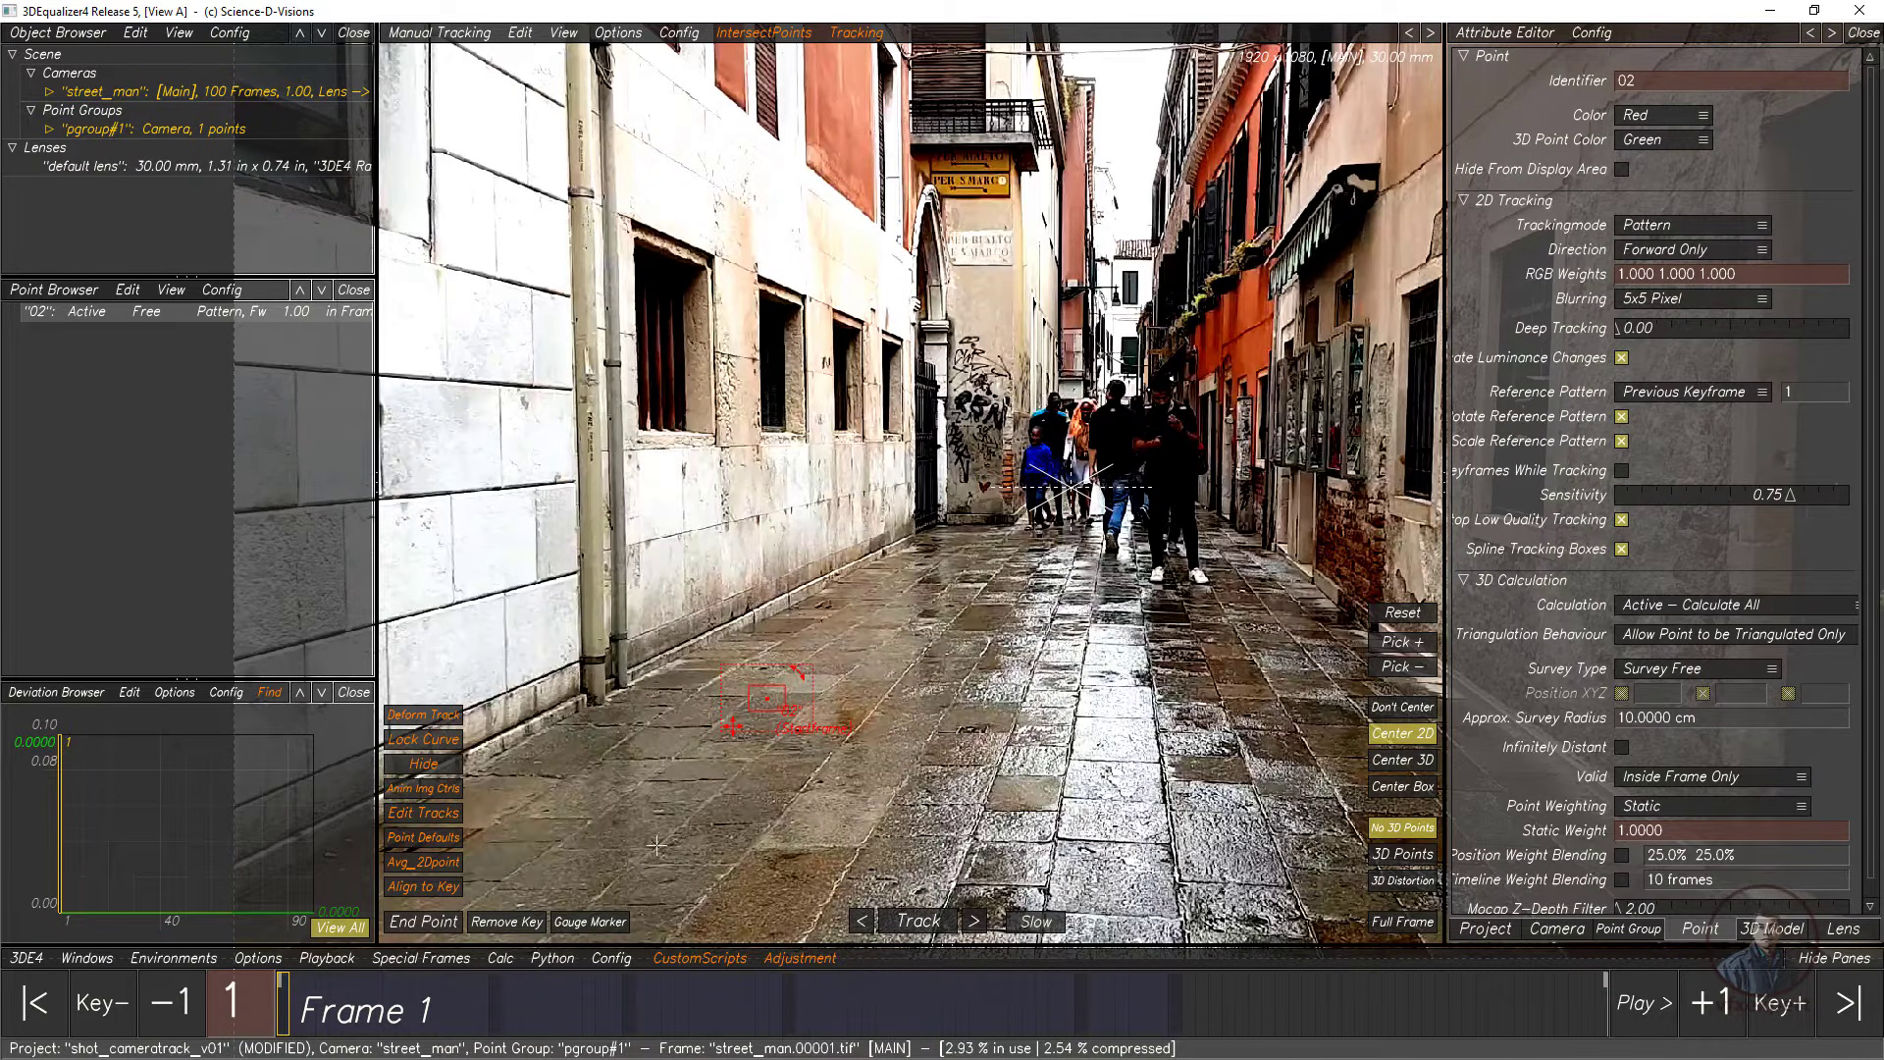
Step: Reopen the Image Controls window, disable the image controls and minimize the window
left_click(88, 957)
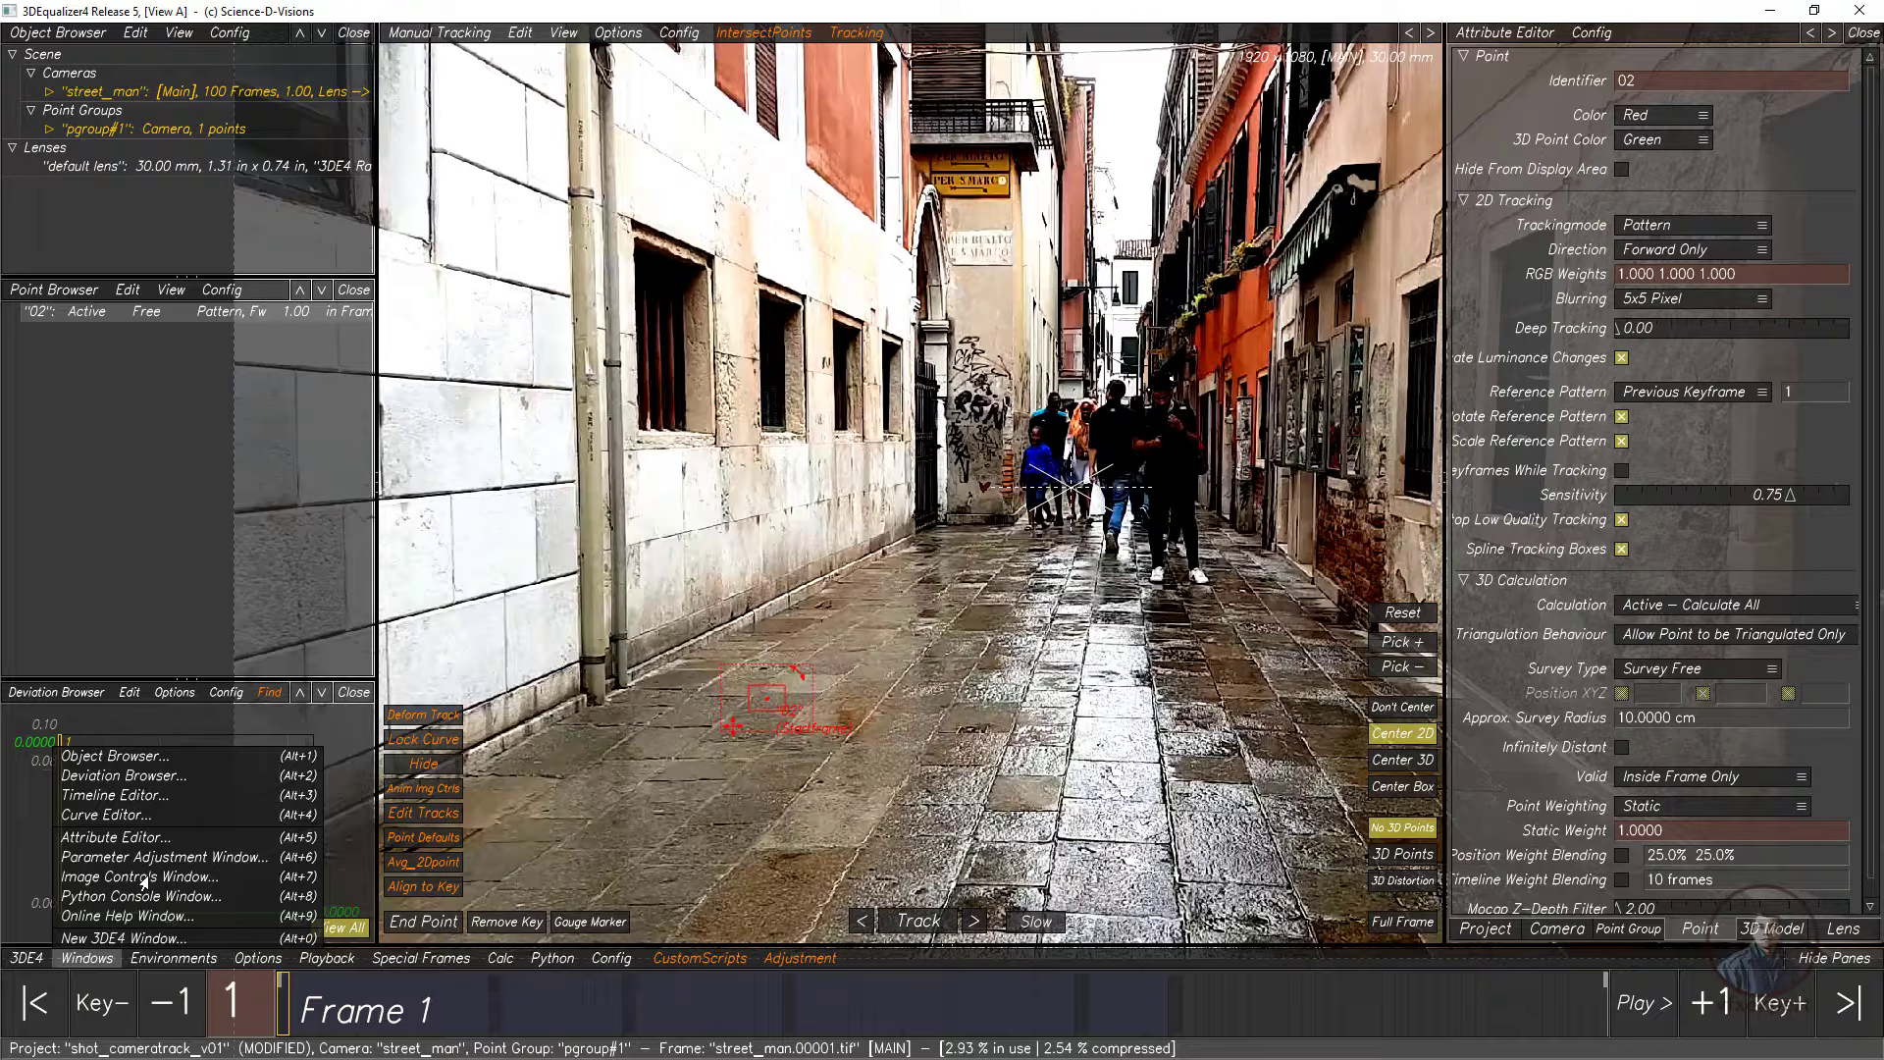
left_click(144, 879)
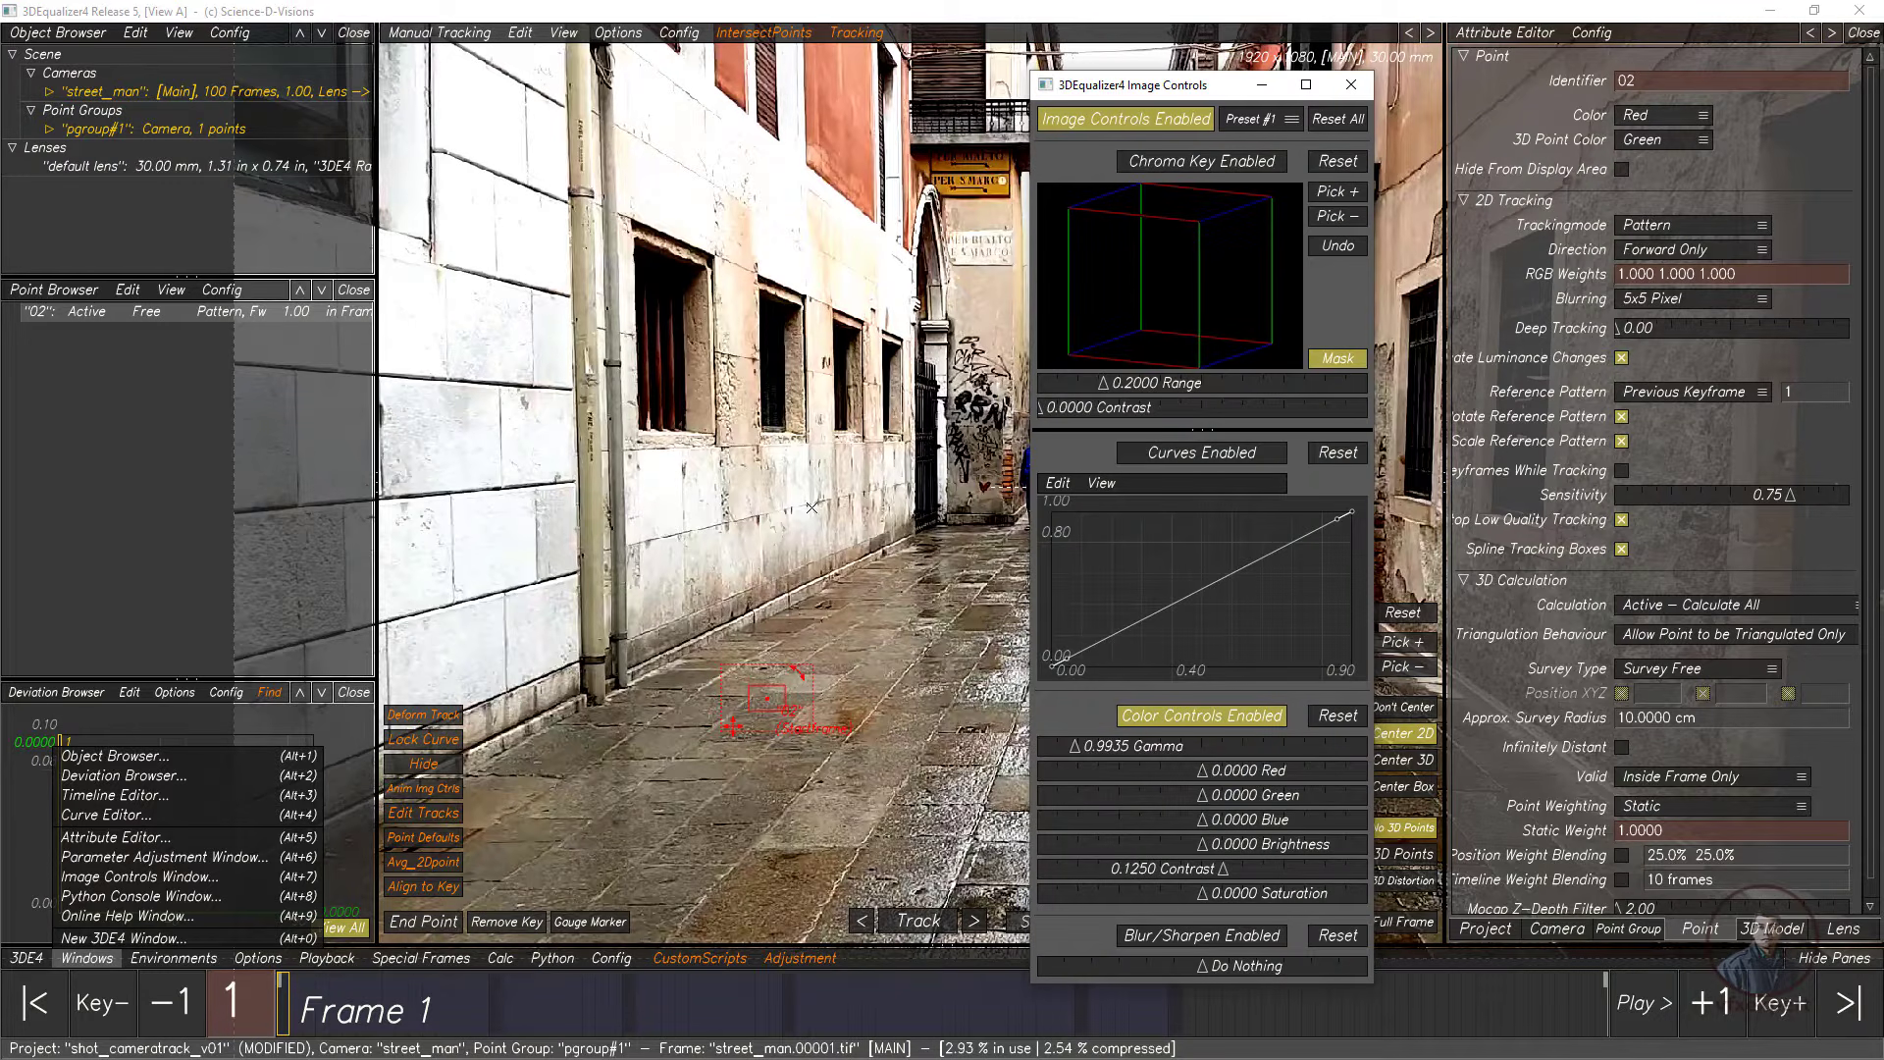
left_click(1168, 118)
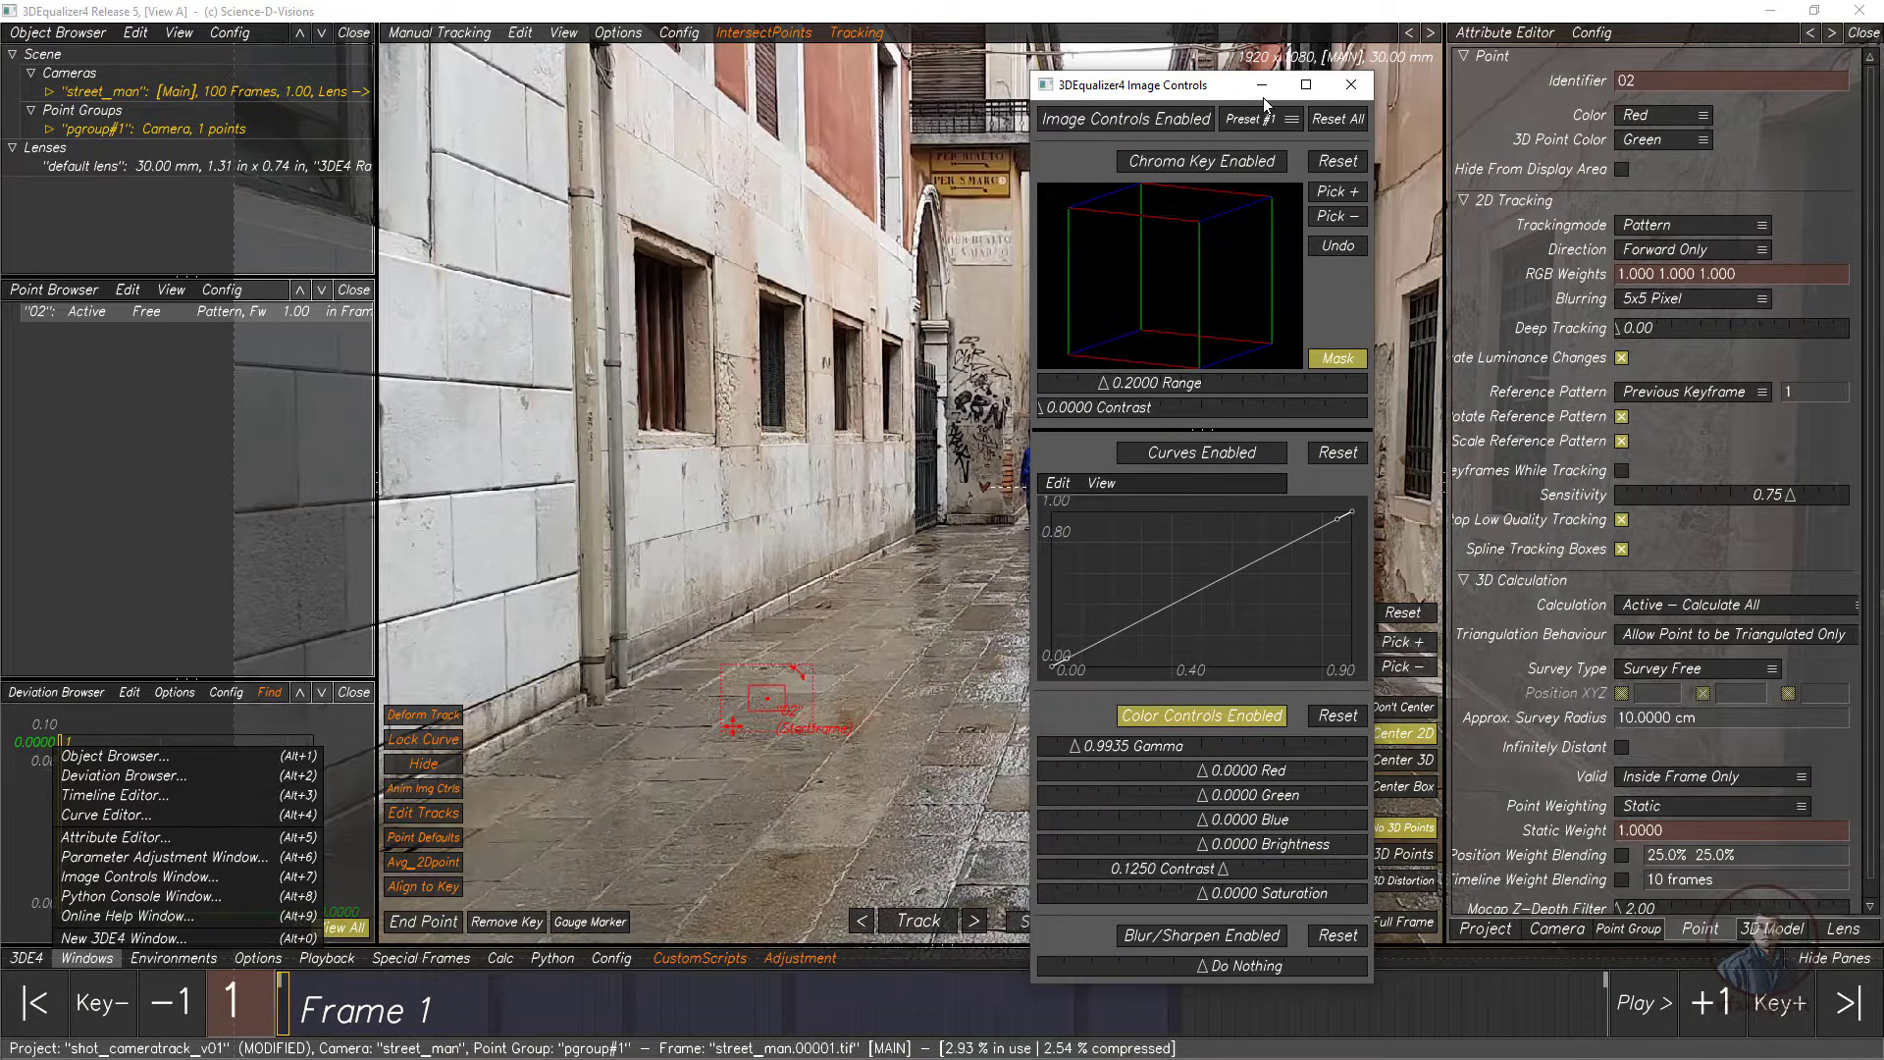
left_click(1261, 85)
left_click(950, 616)
scroll(1030, 634, "down", 3)
middle_click_drag(1034, 637, 957, 646)
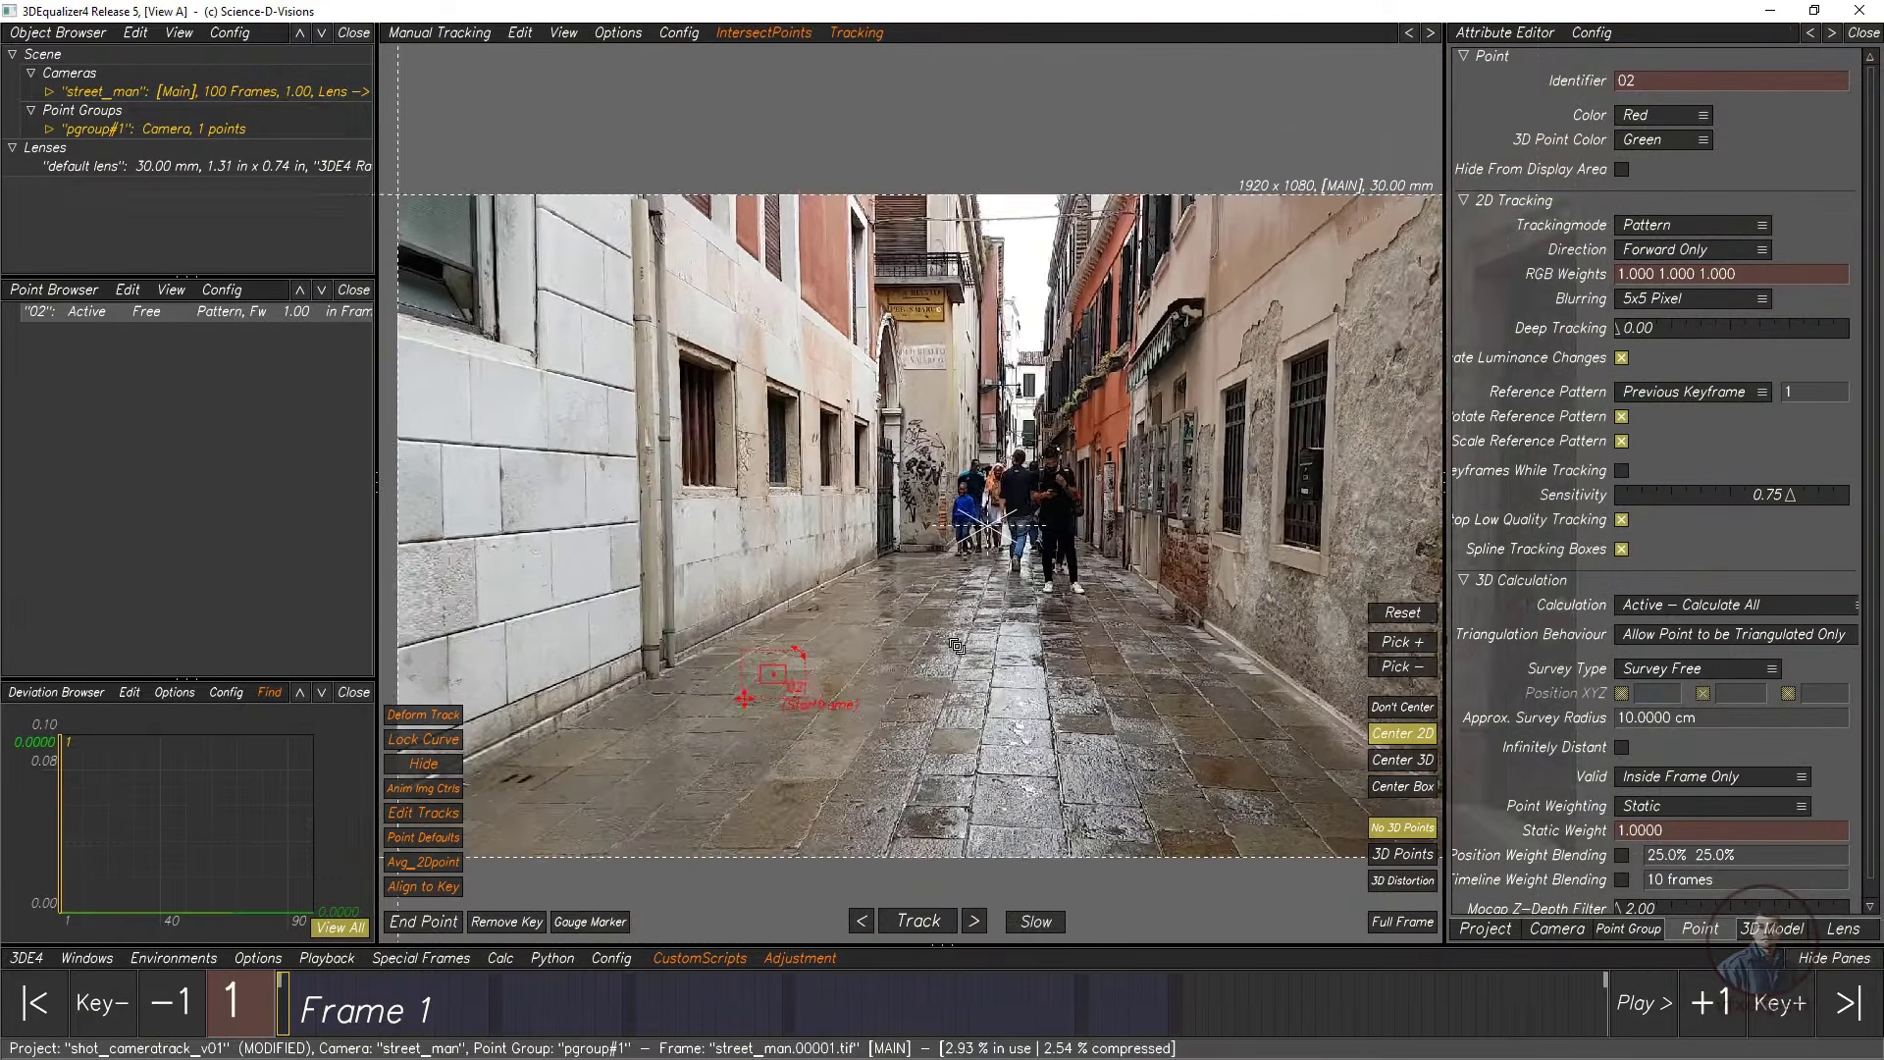
Step: At frame 100, add a new tracking point on a pavement slab in front of the standing man's feet
scroll(957, 645, "up", 6)
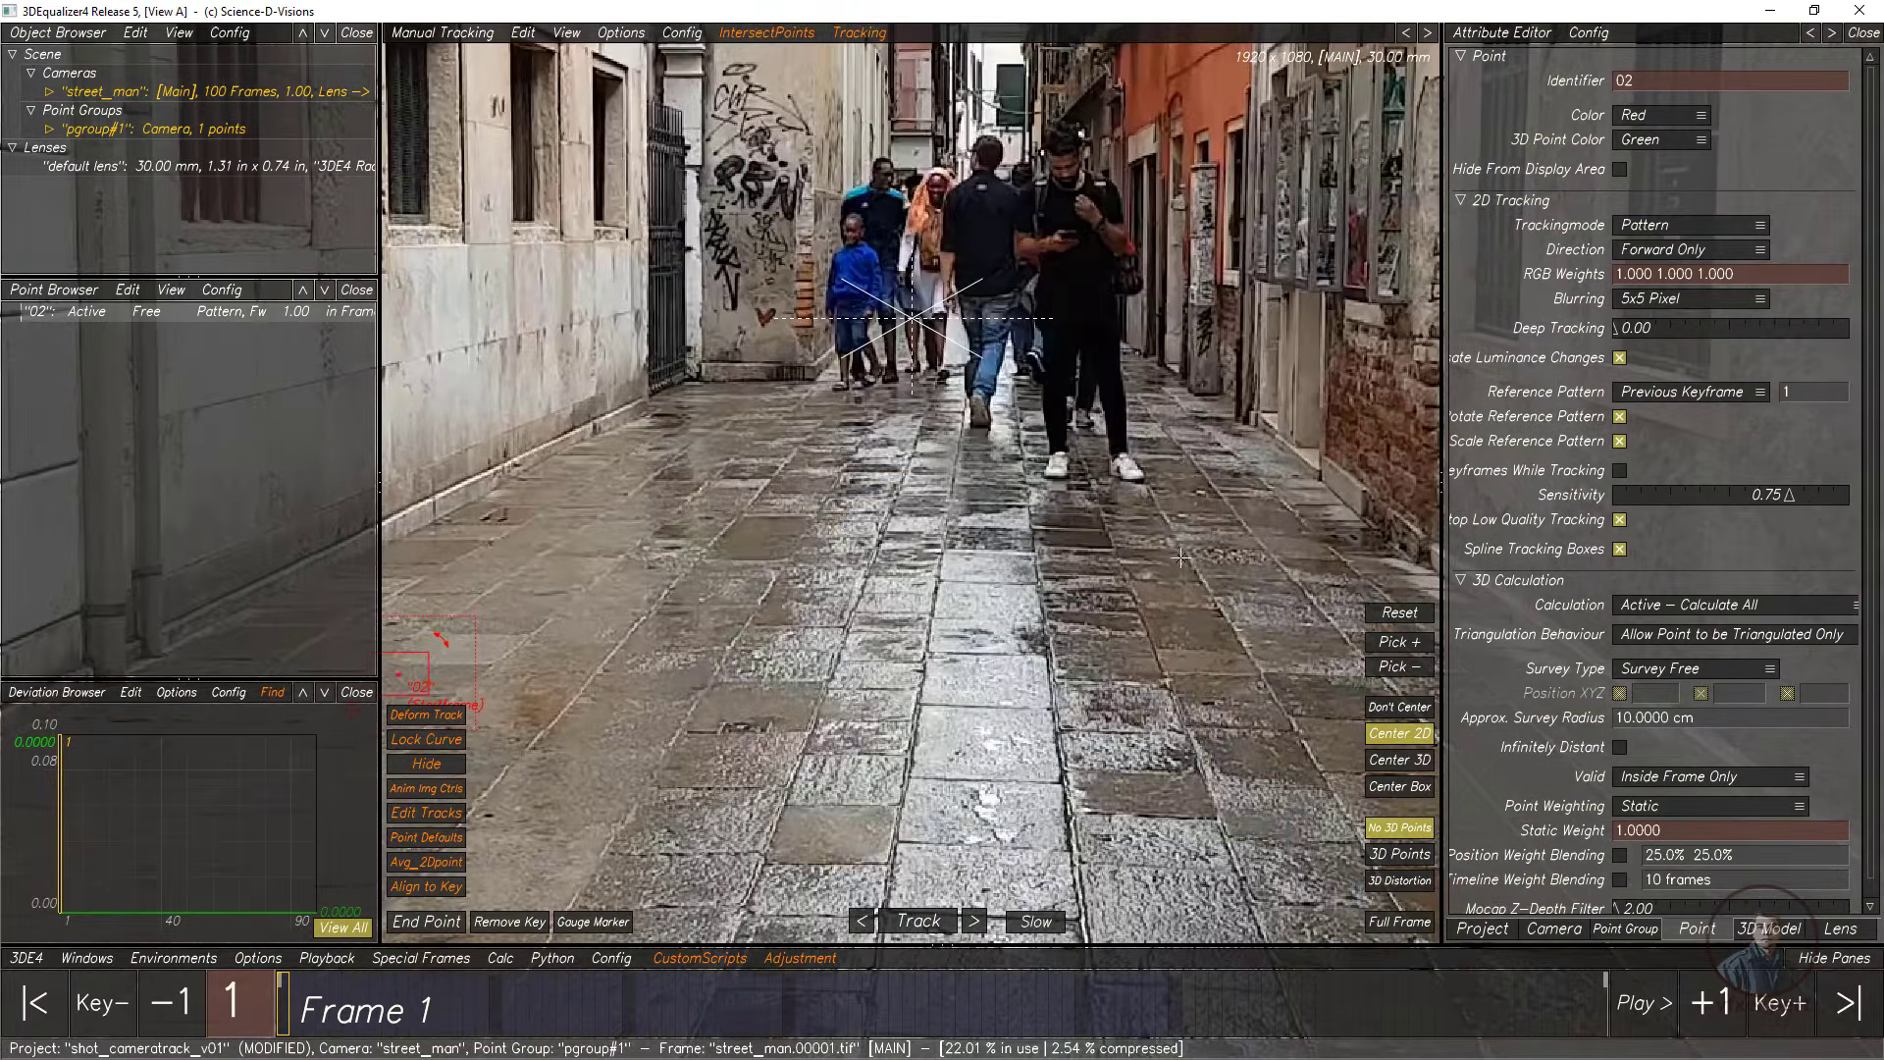
scroll(1089, 765, "down", 3)
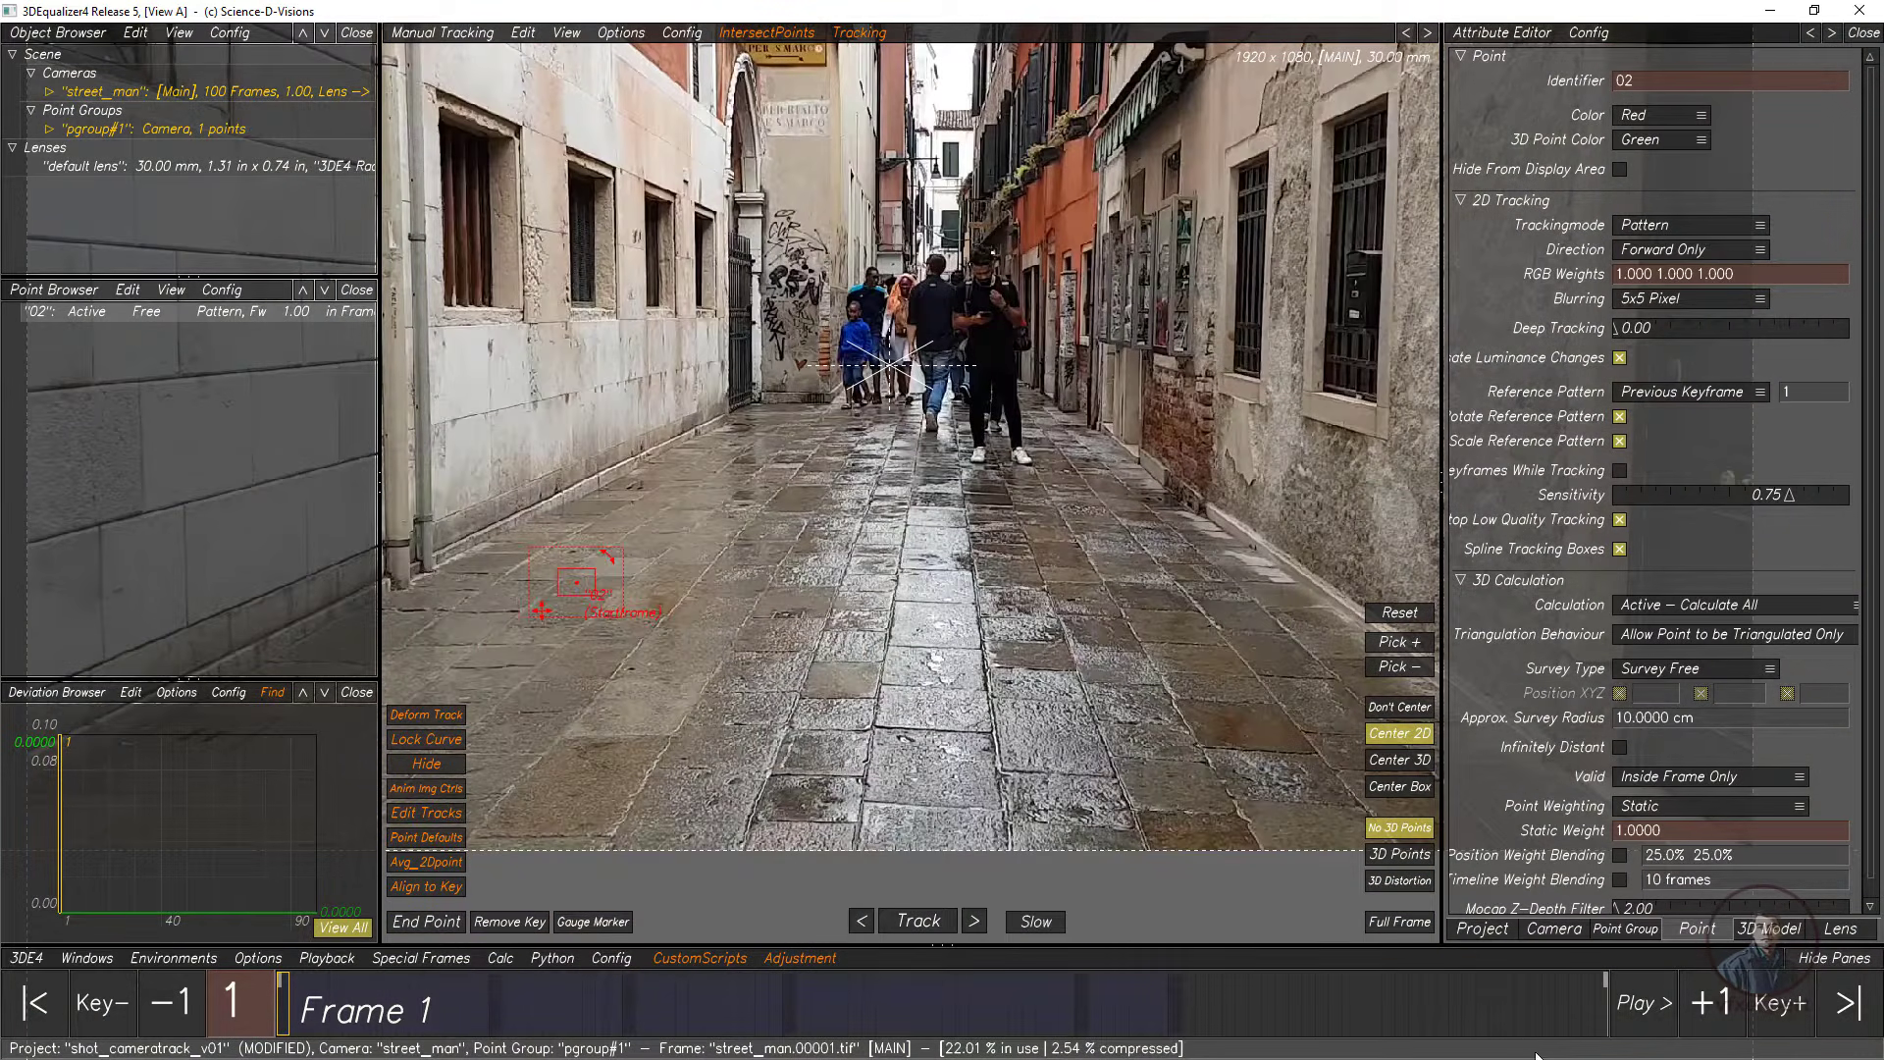
left_click_drag(1541, 1006, 1642, 1034)
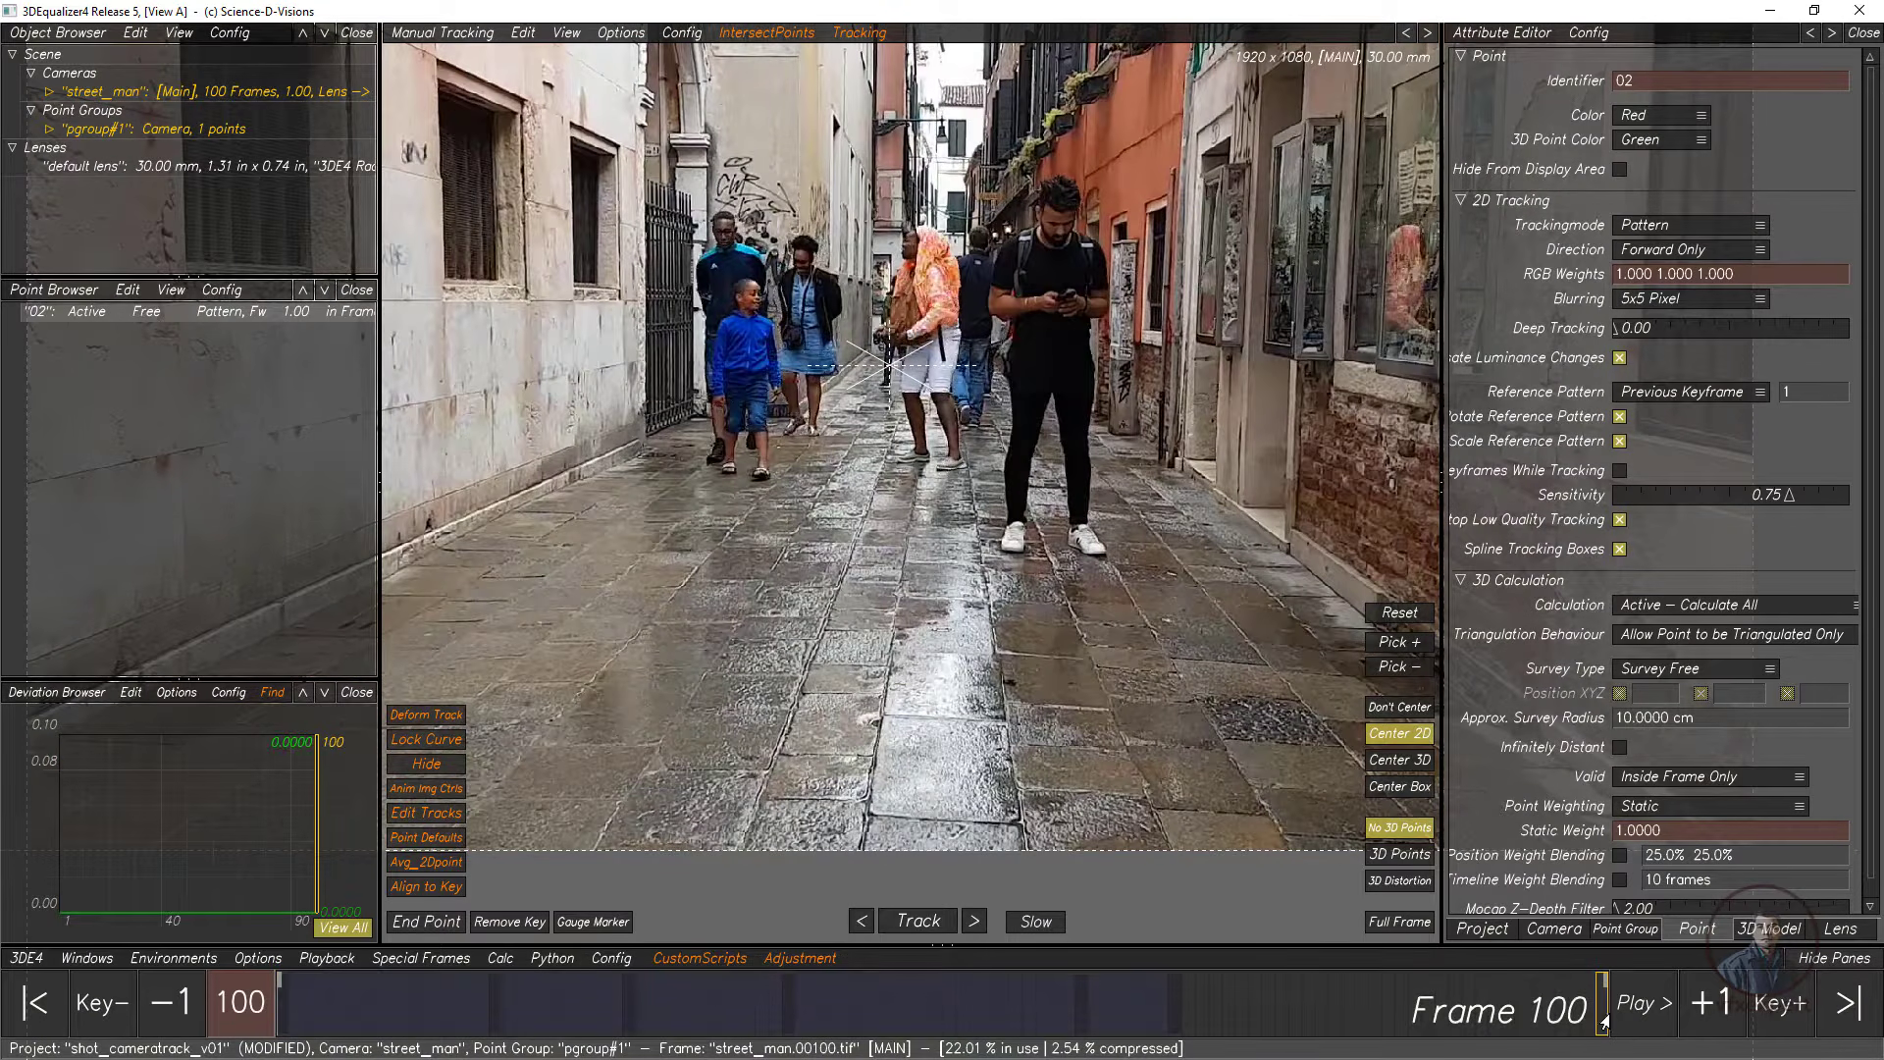
scroll(1086, 636, "up", 1)
scroll(1085, 636, "up", 1)
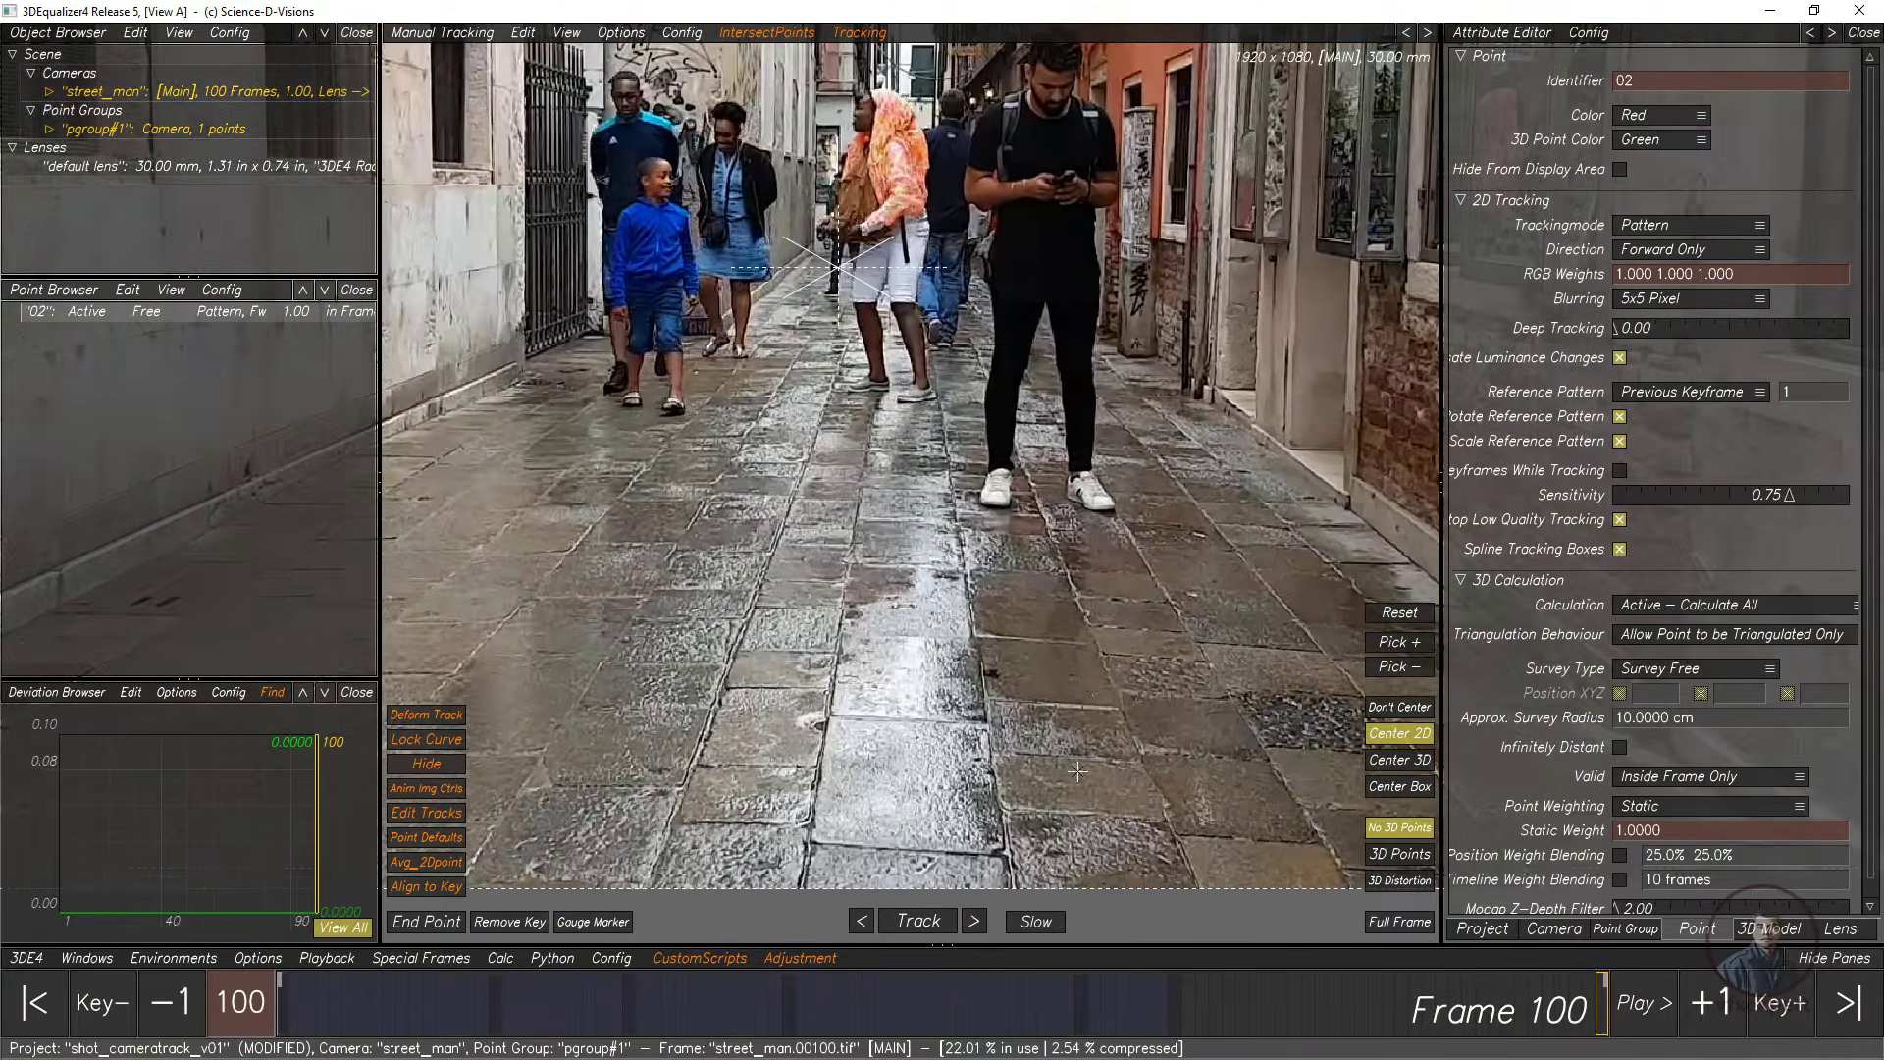
left_click(1070, 673, "ctrl")
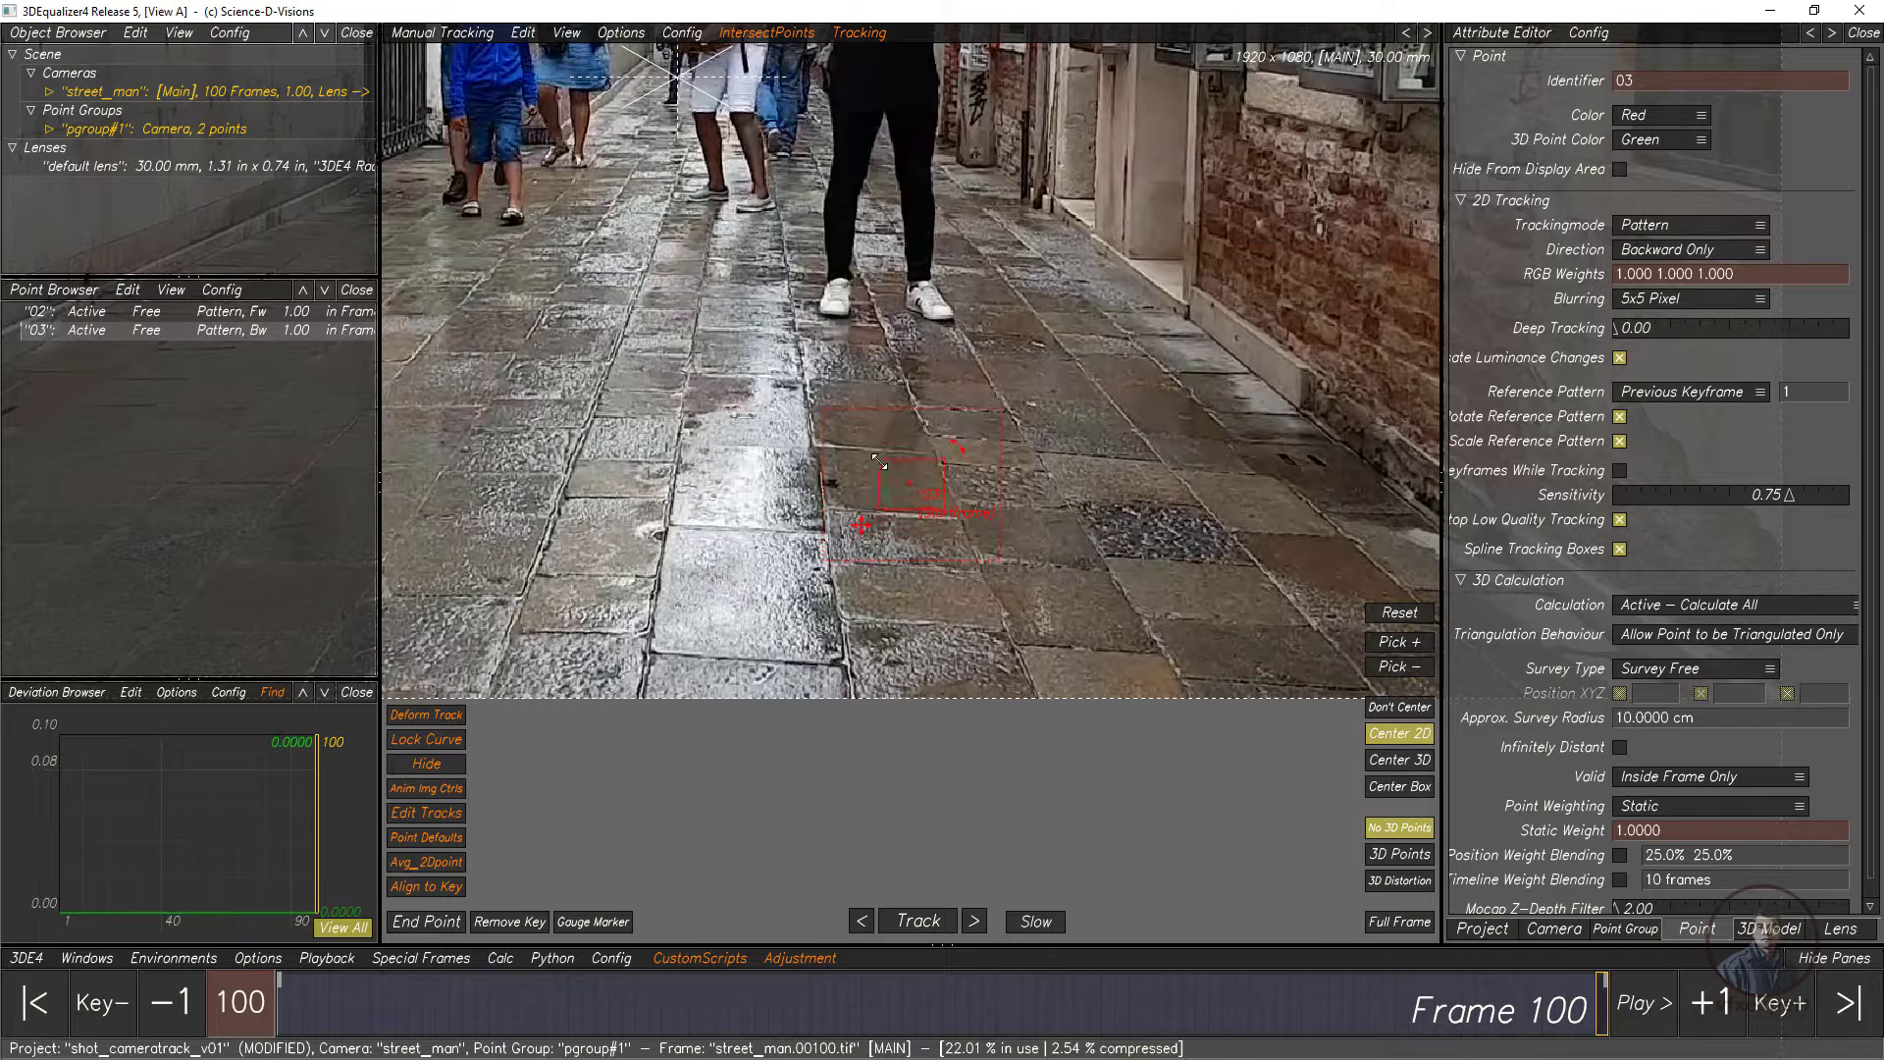
scroll(878, 462, "up", 3)
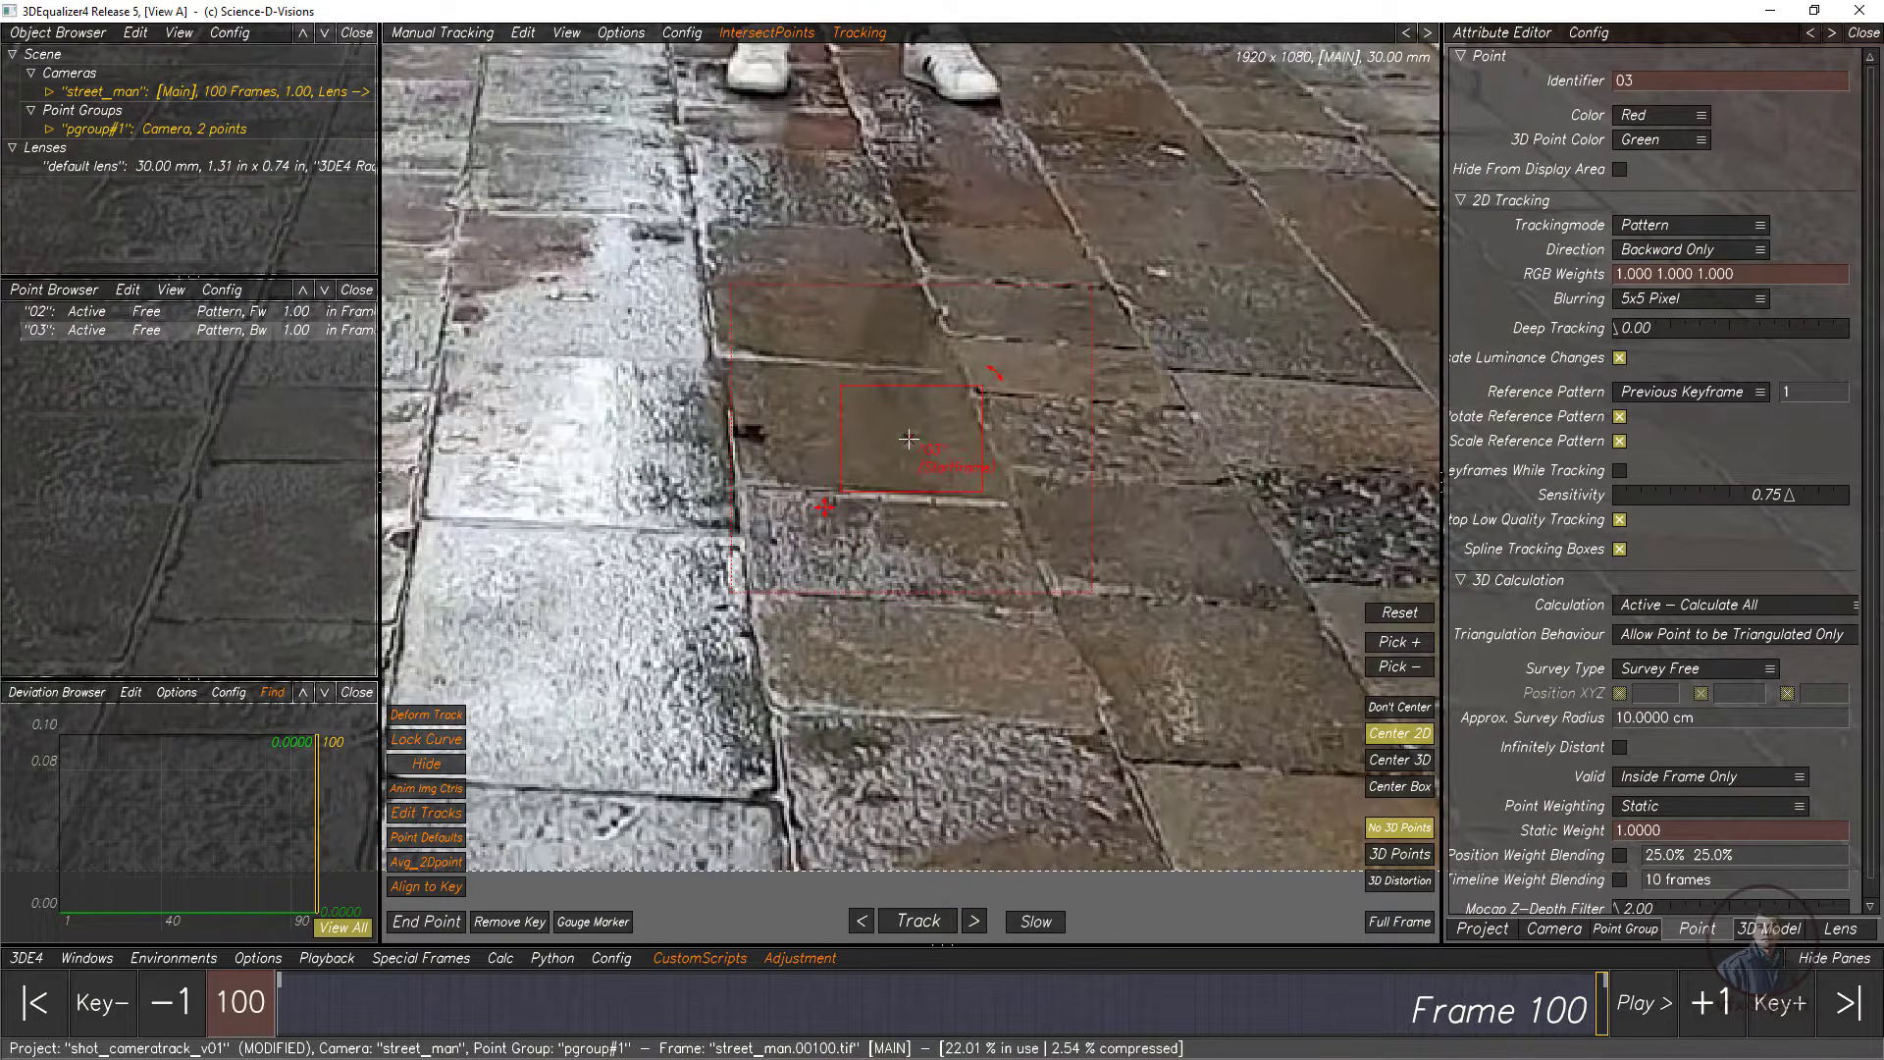
scroll(1099, 628, "down", 3)
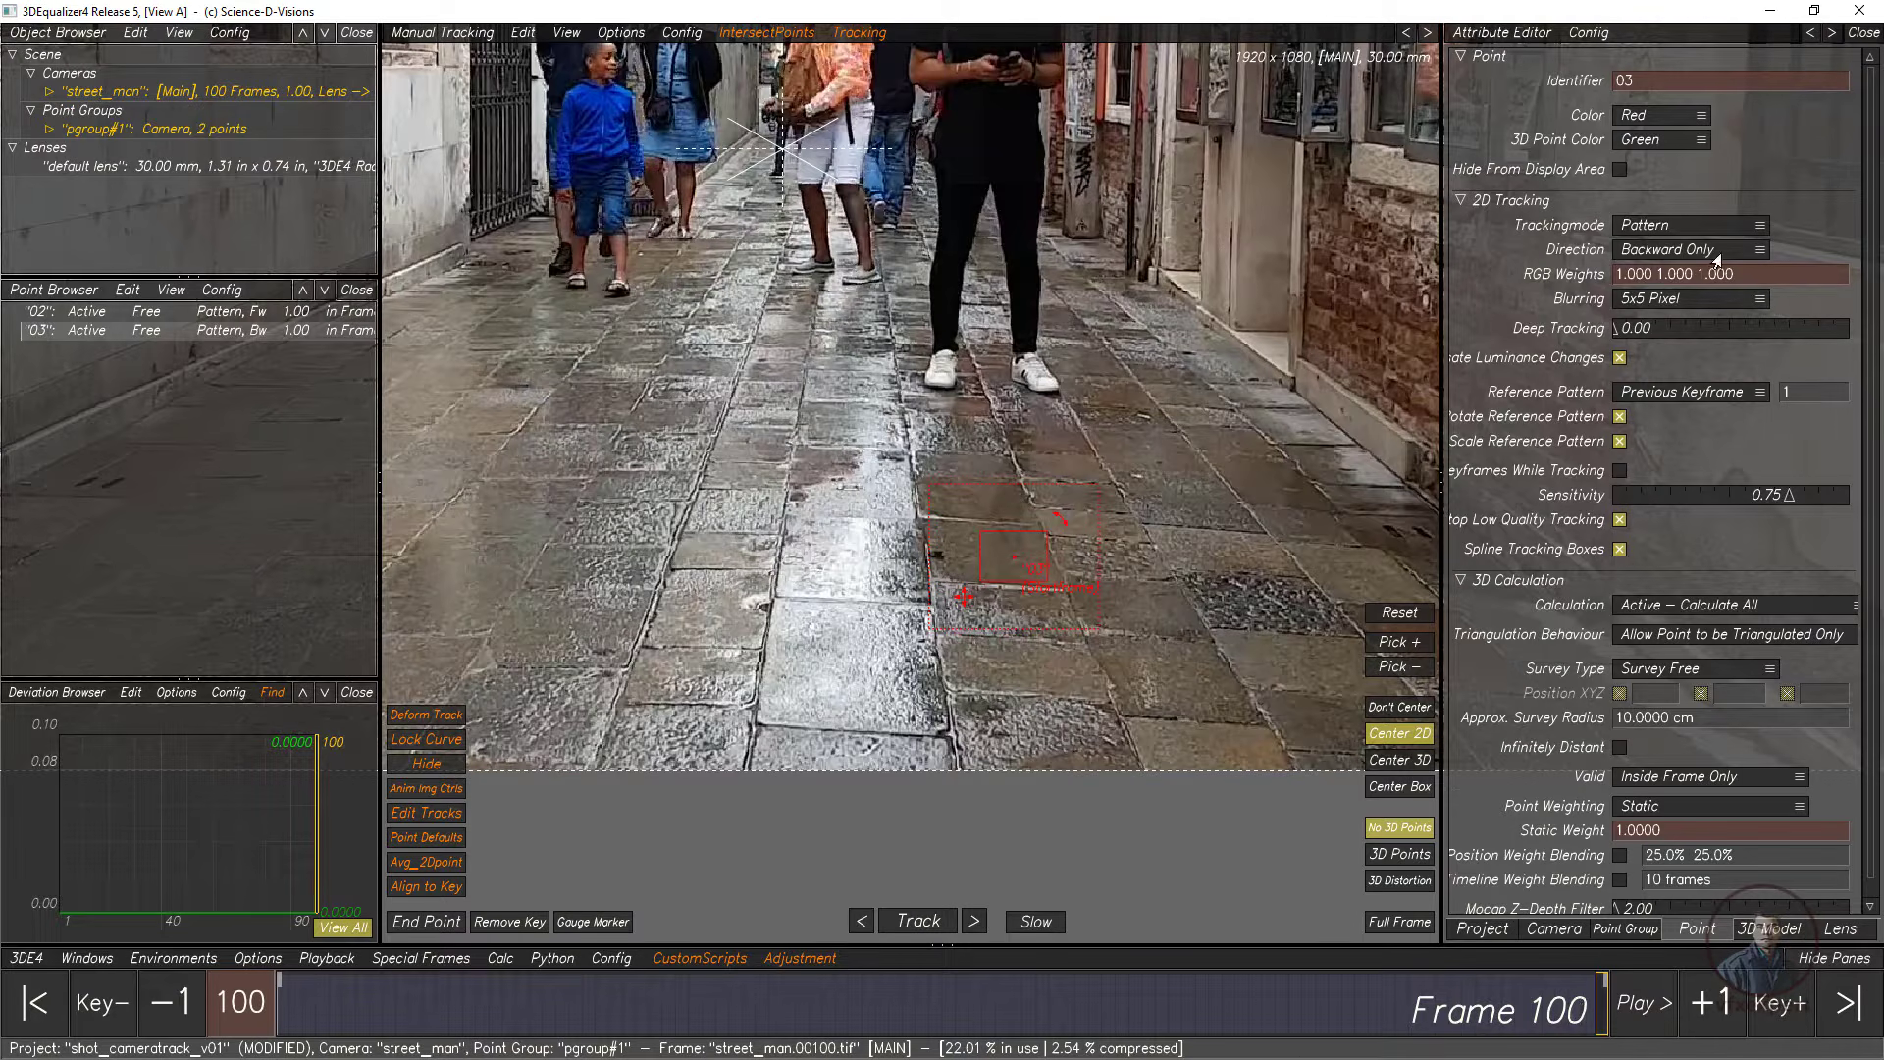
Step: Track point 03 backward from frame 100, stop at frame 88, and go to frame 90
left_click(915, 923)
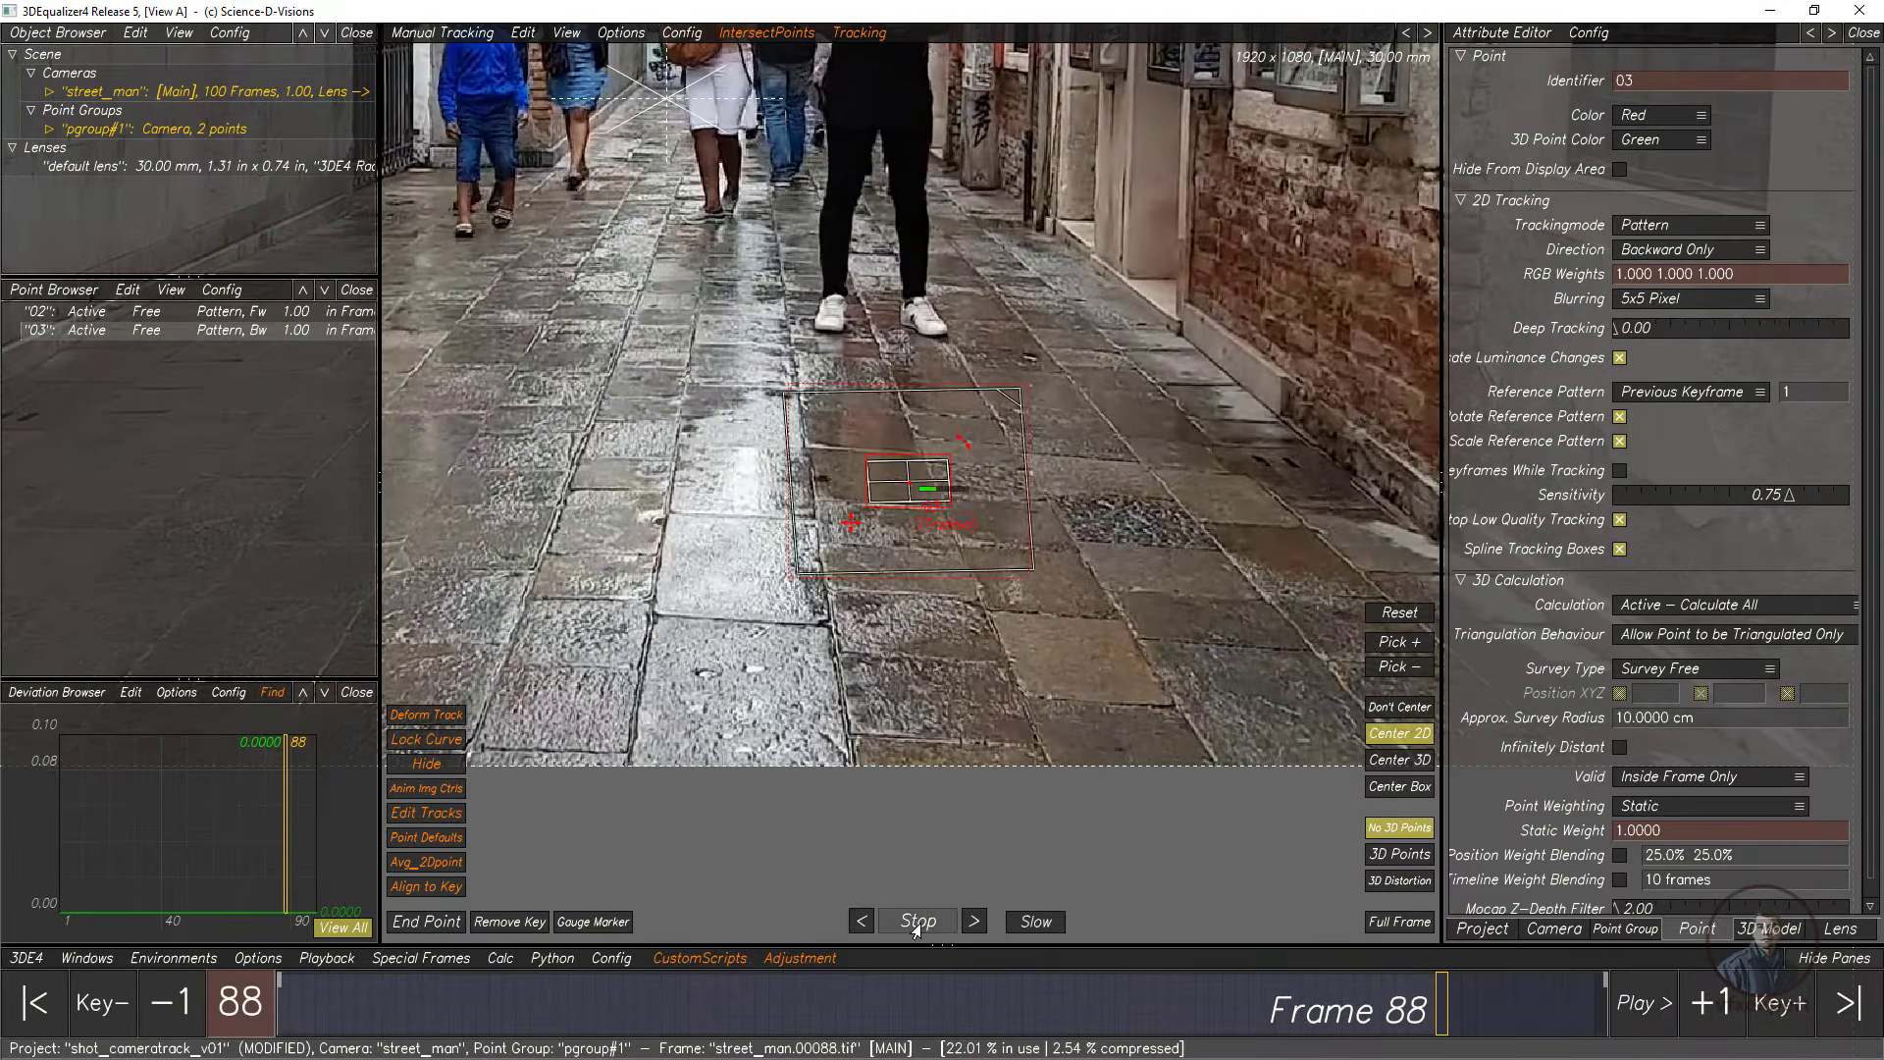
scroll(914, 515, "up", 4)
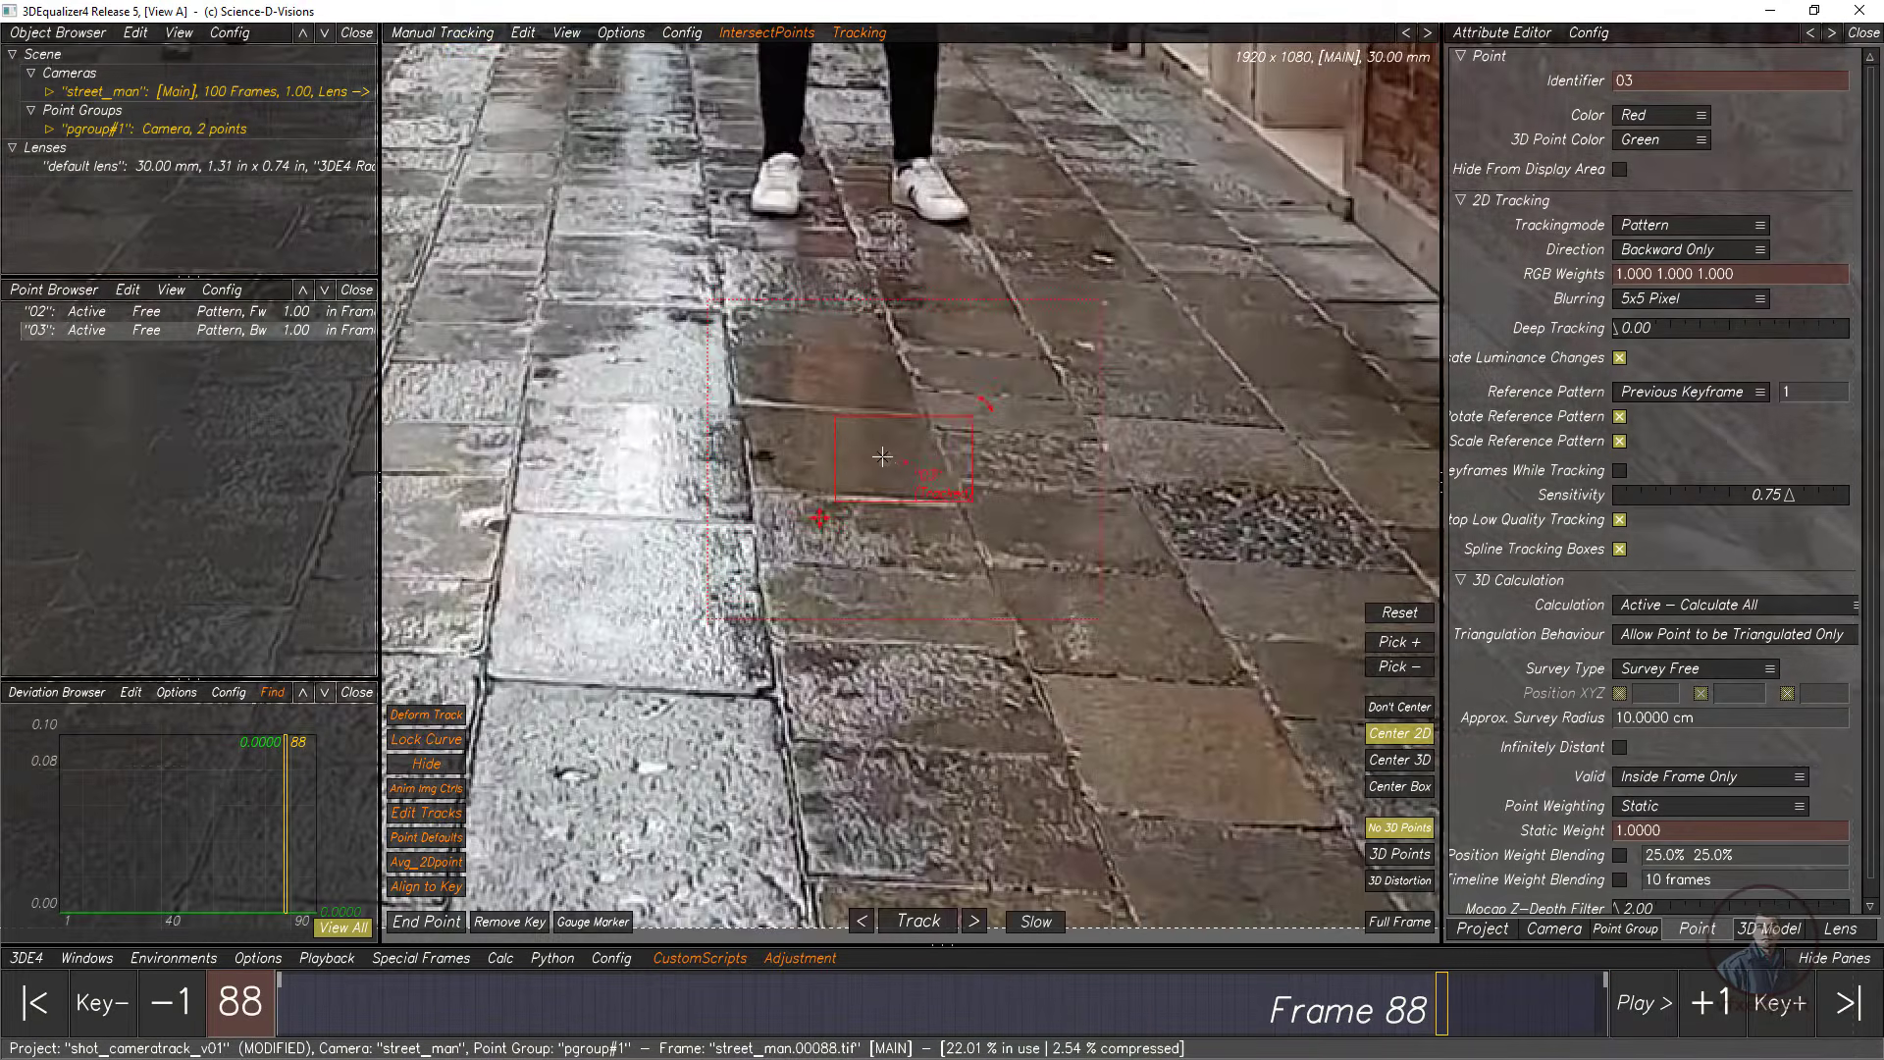
left_click_drag(1455, 1011, 1465, 1020)
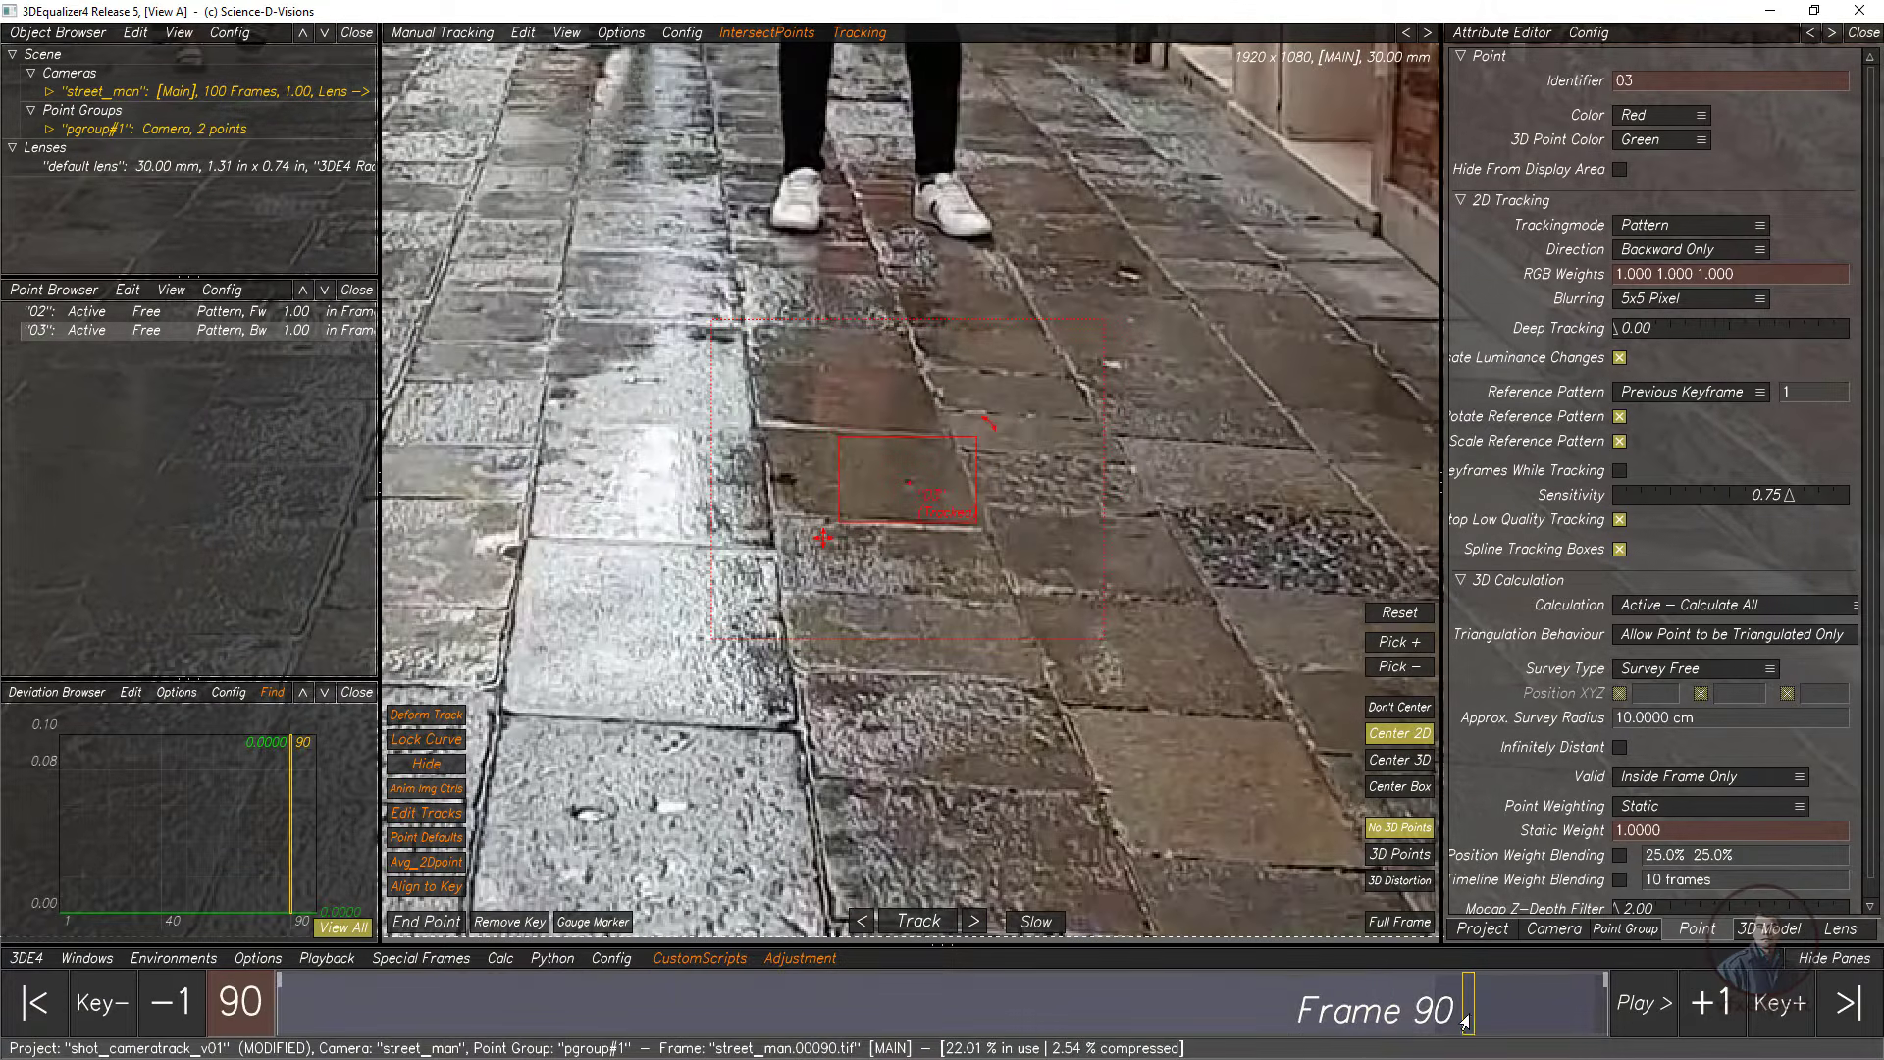
Step: Tighten point 03's pattern box slightly at frame 90 and continue tracking it backward to frame 1
left_click_drag(972, 524, 982, 533)
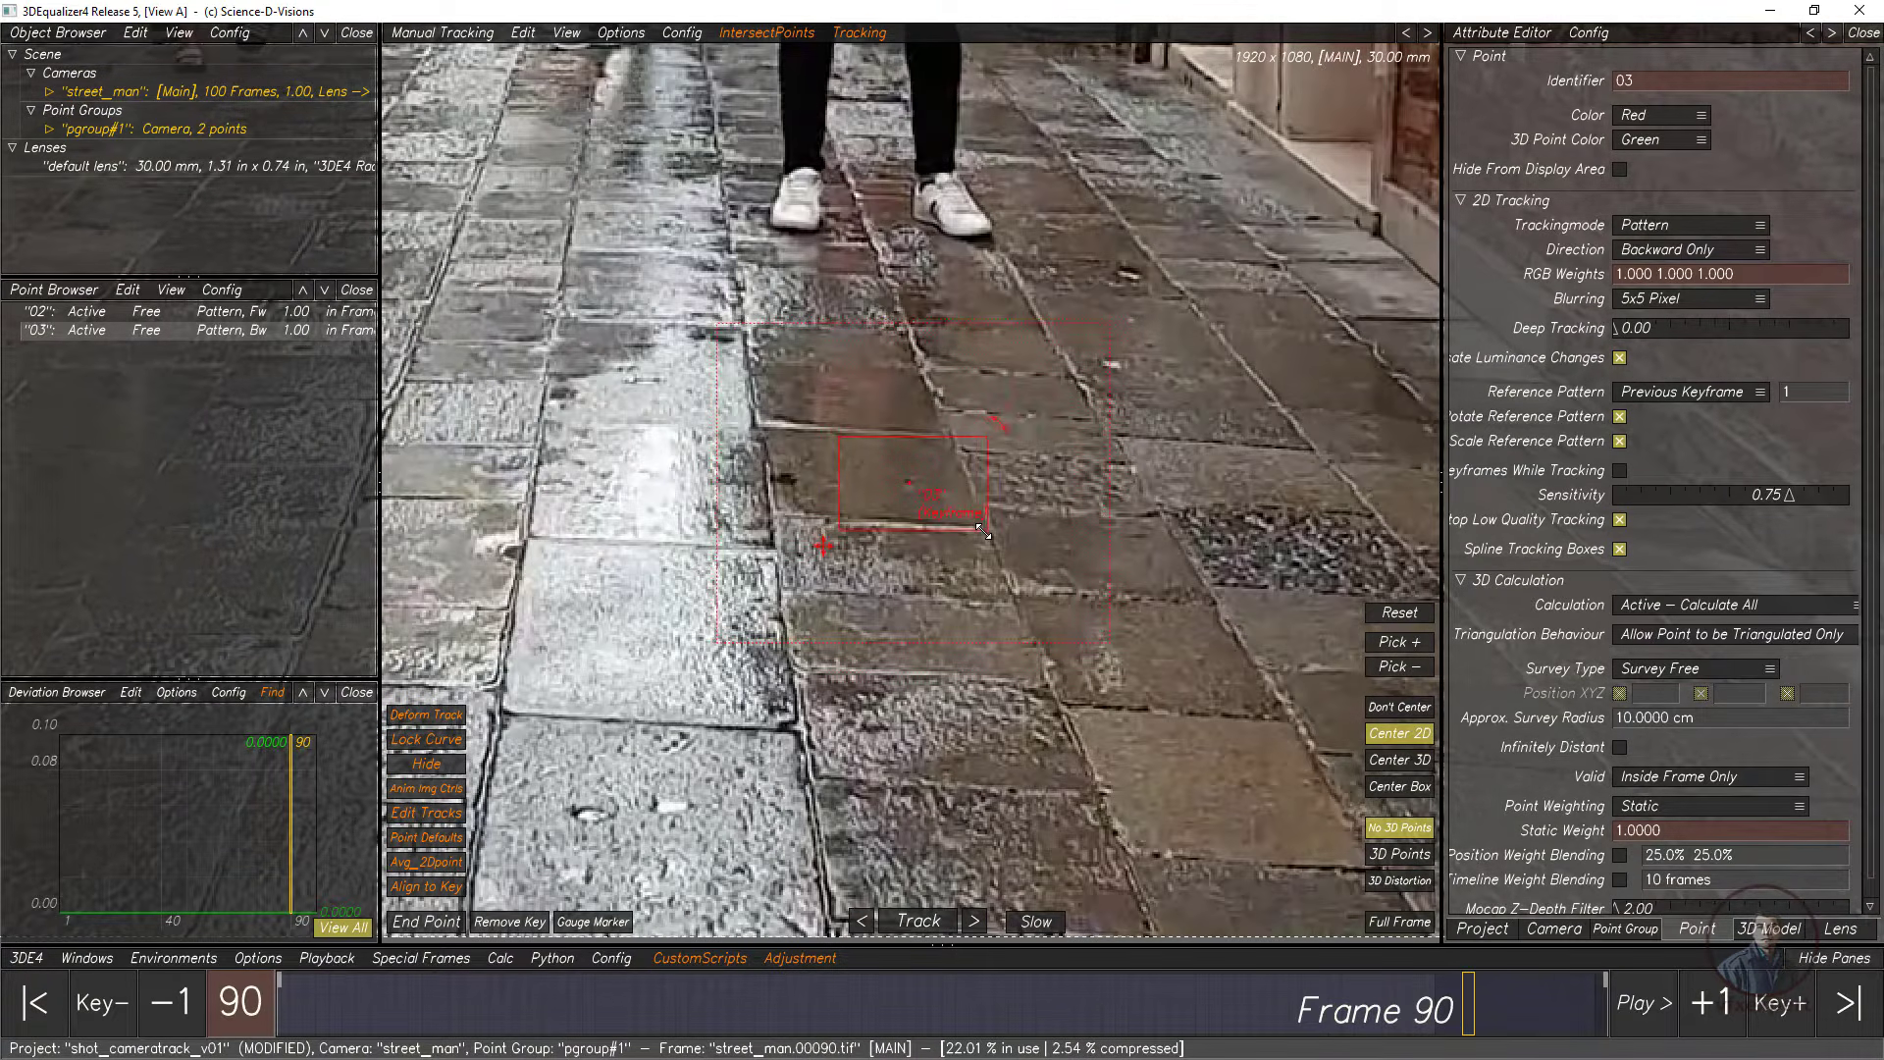
left_click_drag(842, 443, 848, 448)
left_click_drag(985, 531, 976, 515)
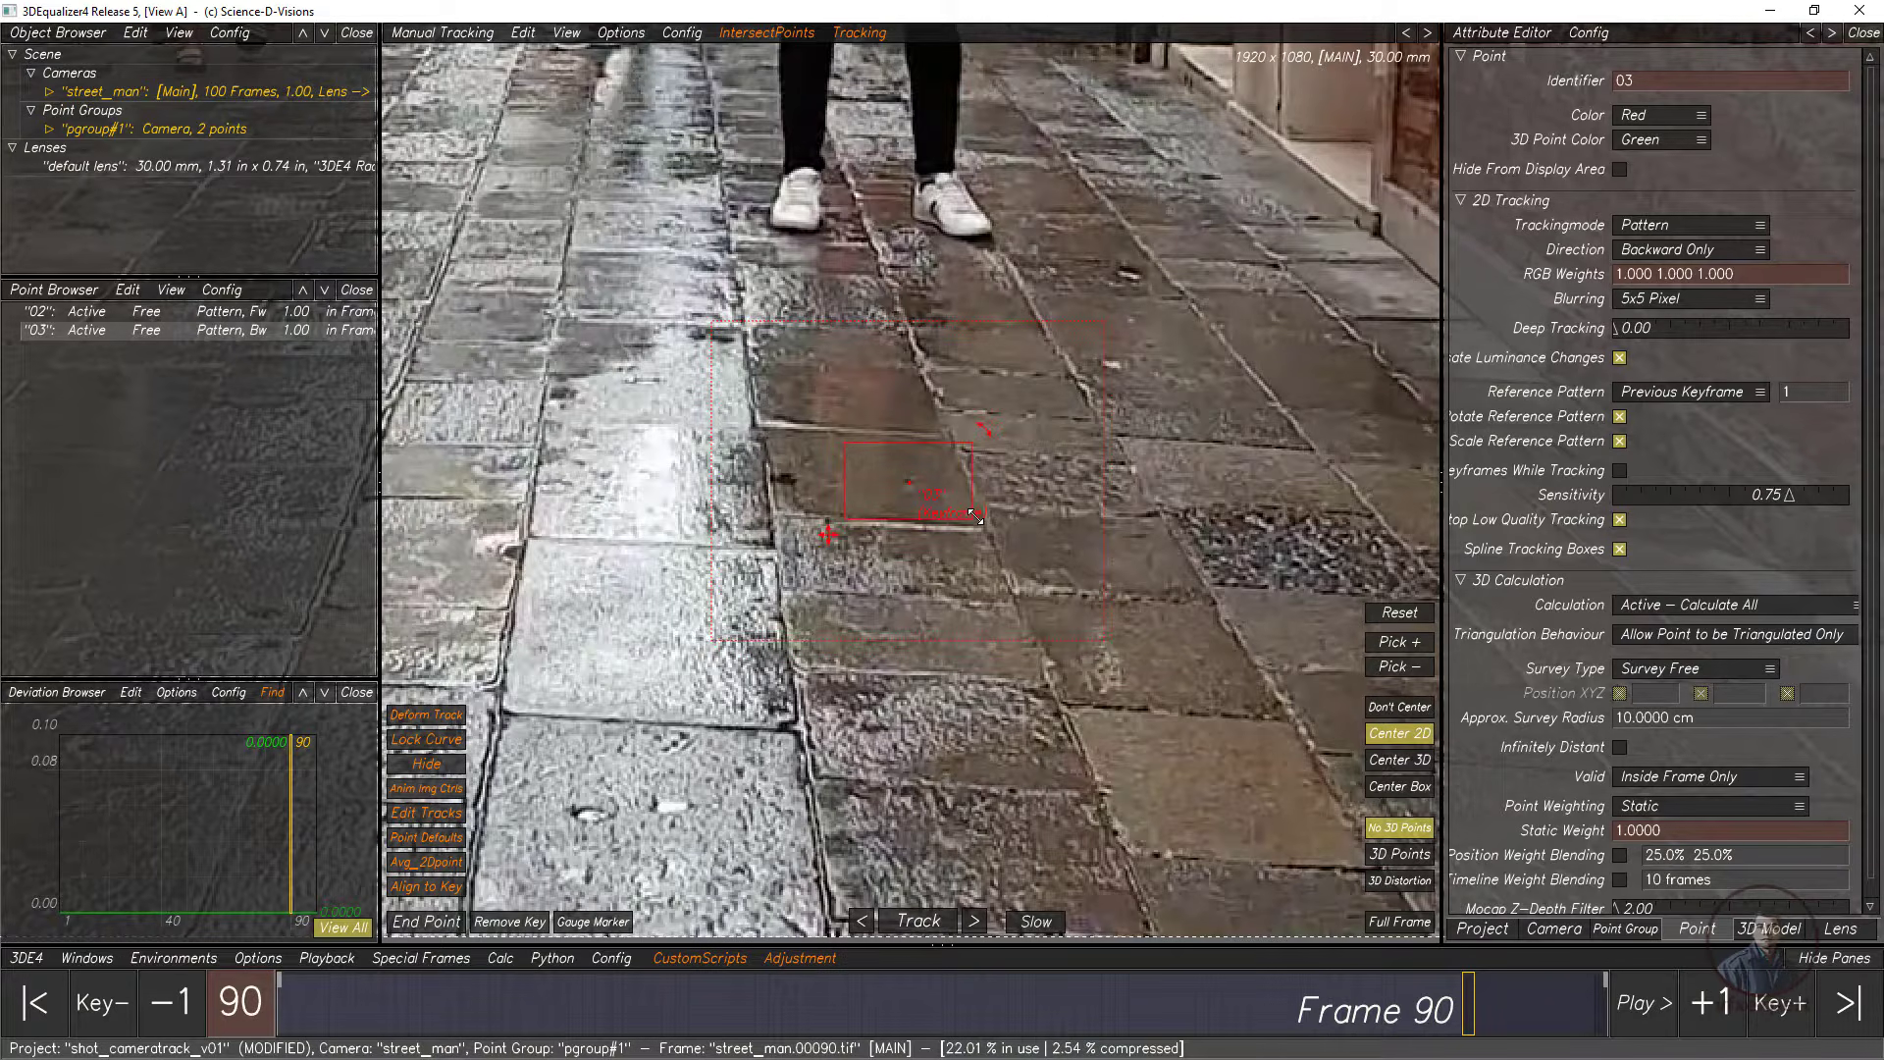
left_click(1107, 638)
key("ctrl+z")
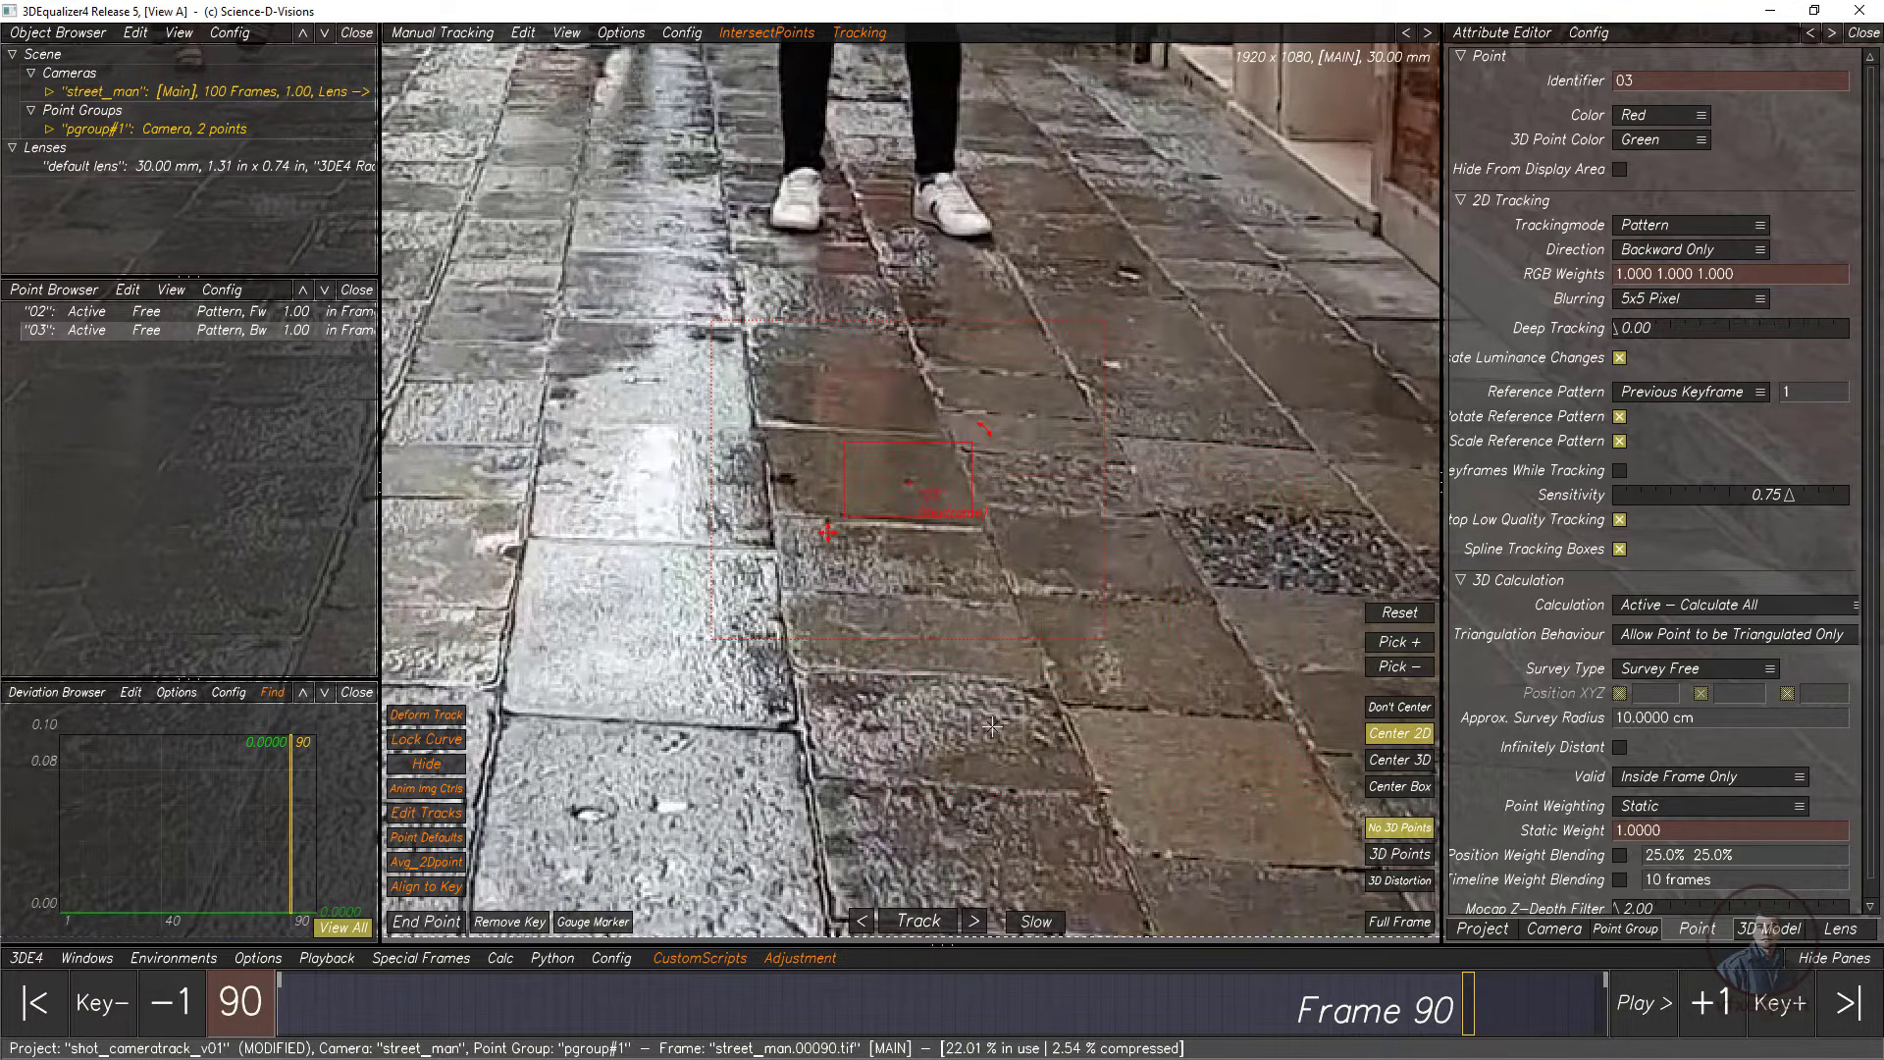
scroll(993, 731, "down", 4)
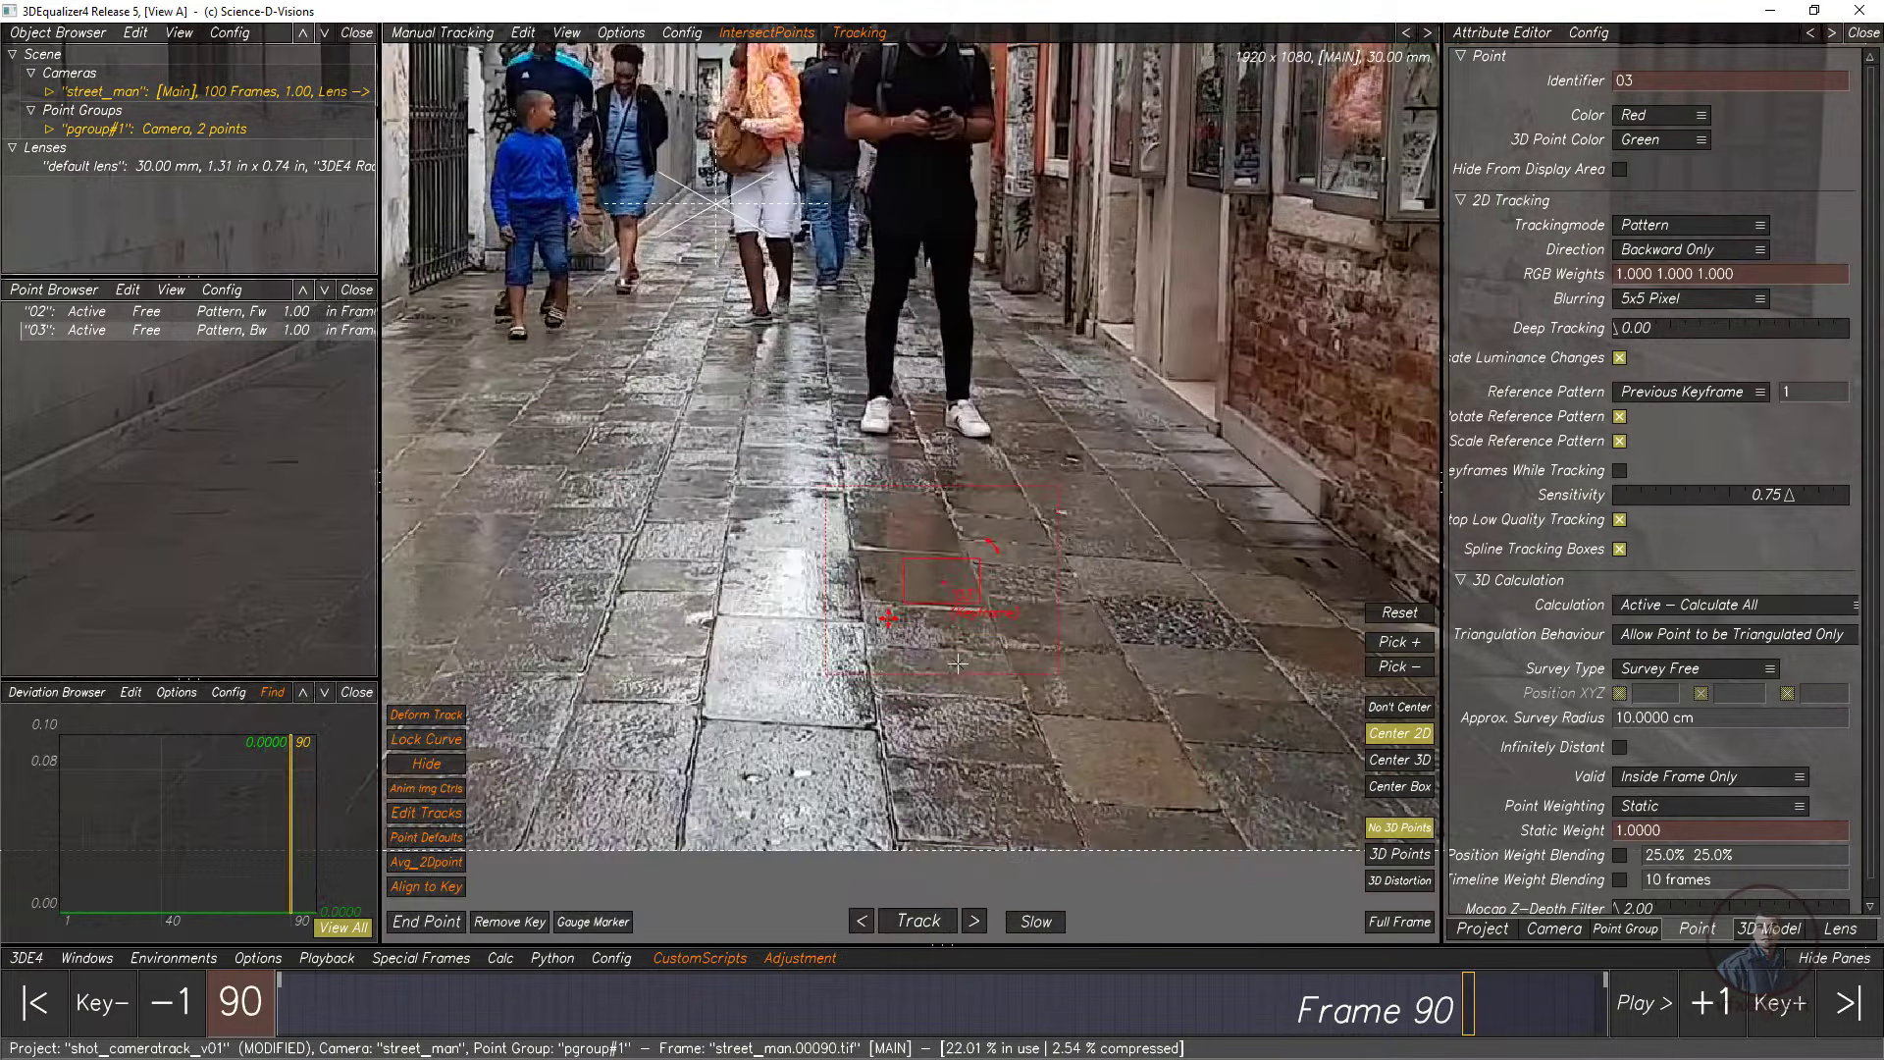
left_click(861, 922)
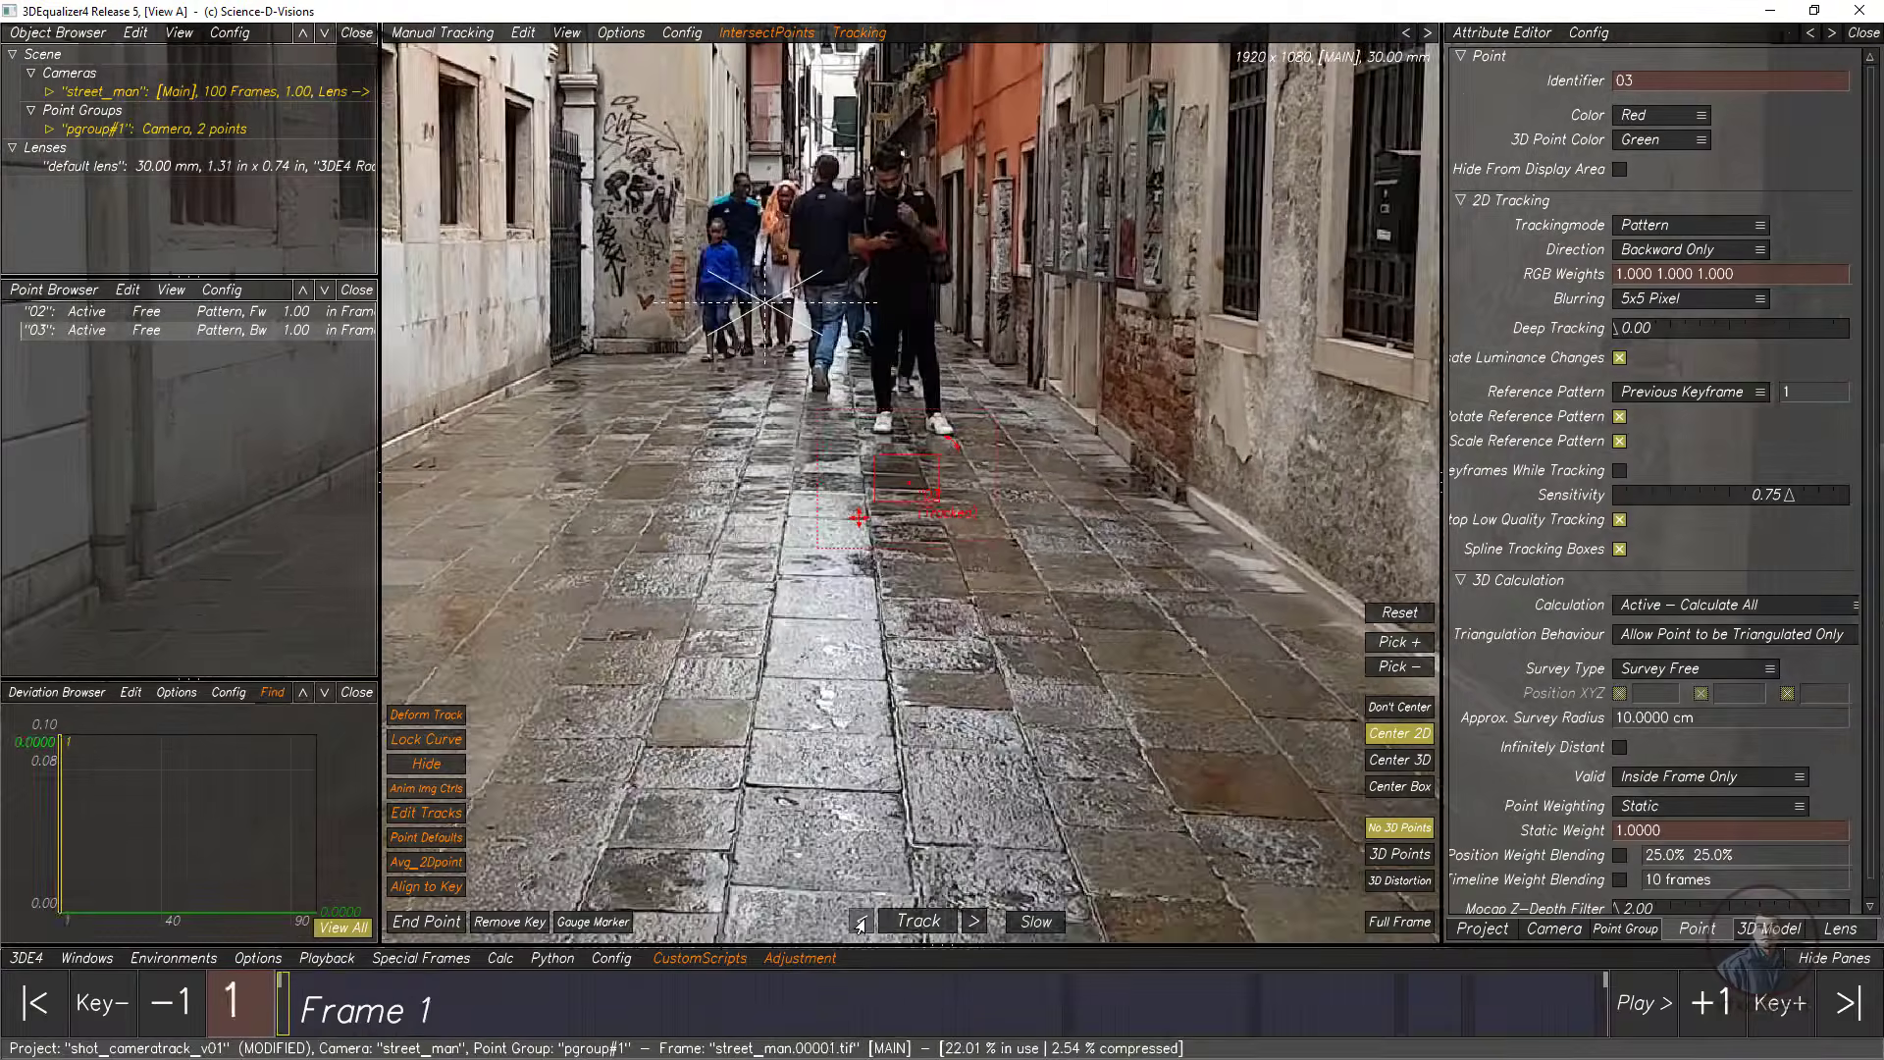
Step: Review point 03's track across the shot, return to frame 1 and save the project
left_click(444, 1011)
left_click_drag(444, 1011, 121, 974)
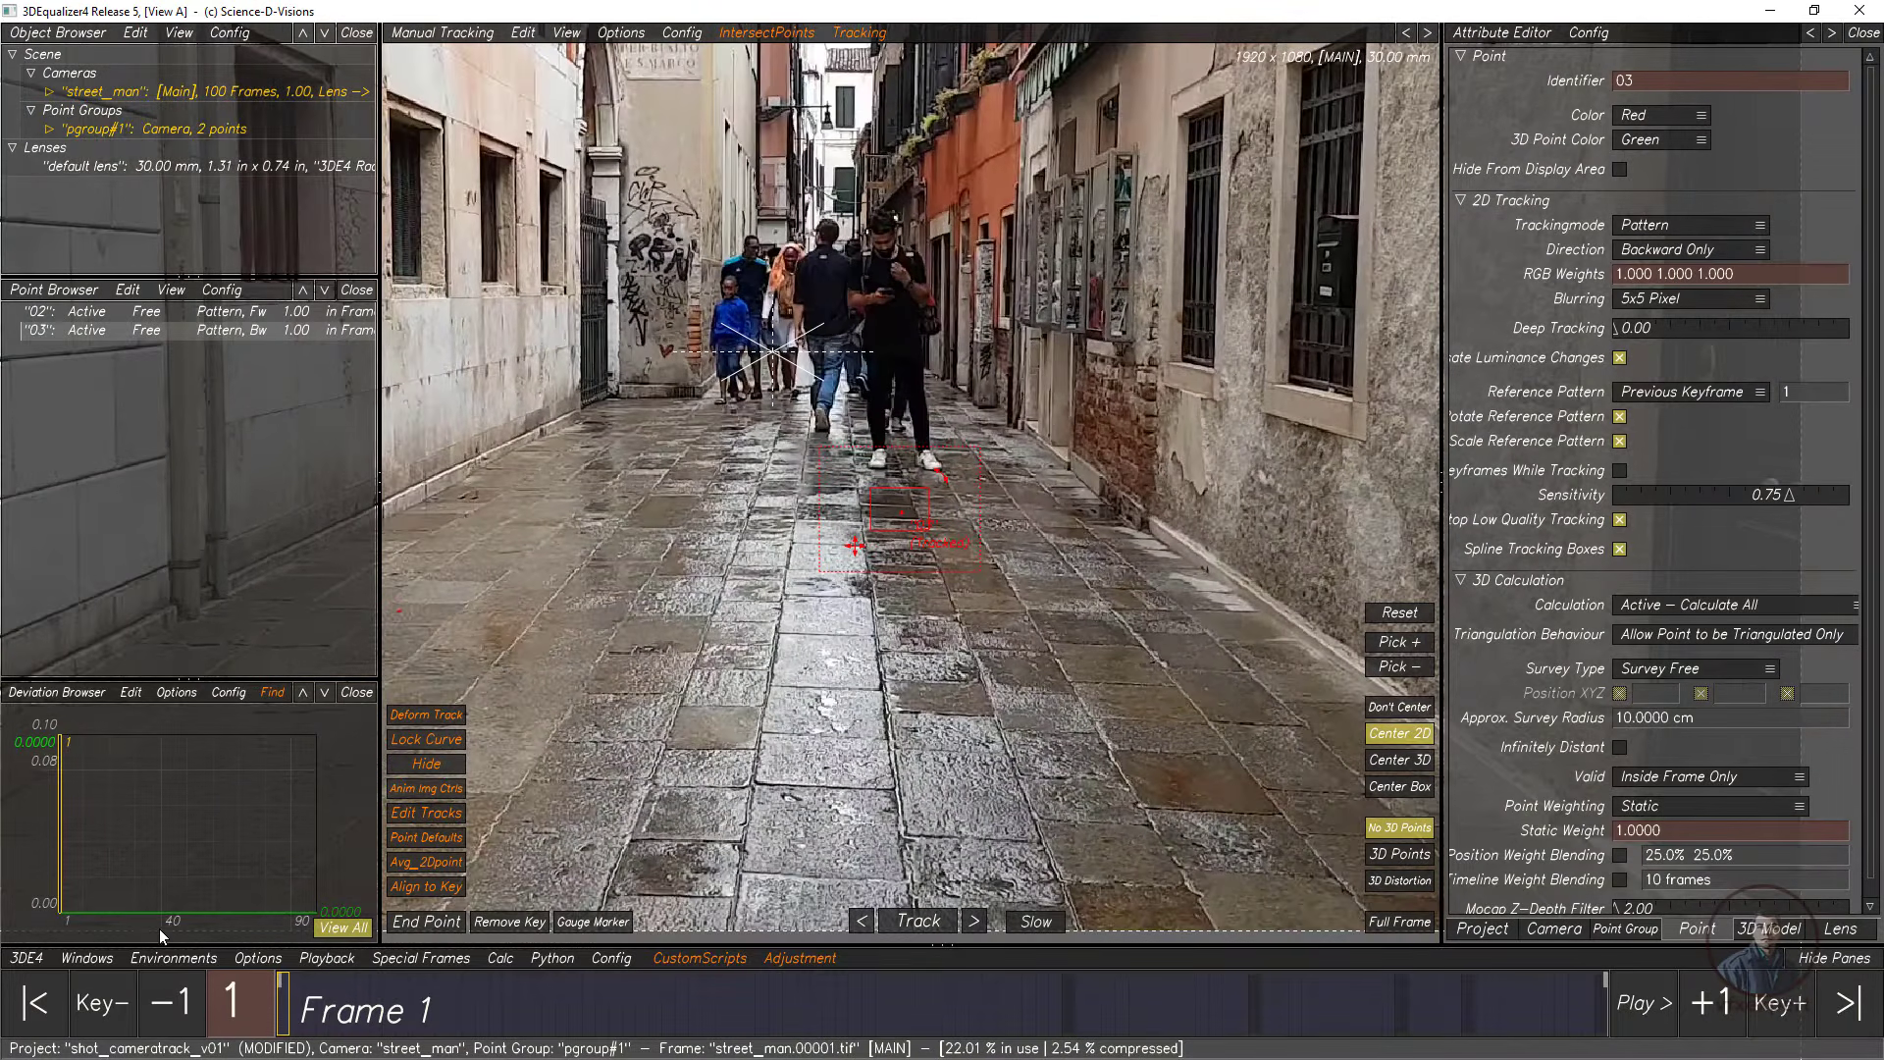
left_click(27, 958)
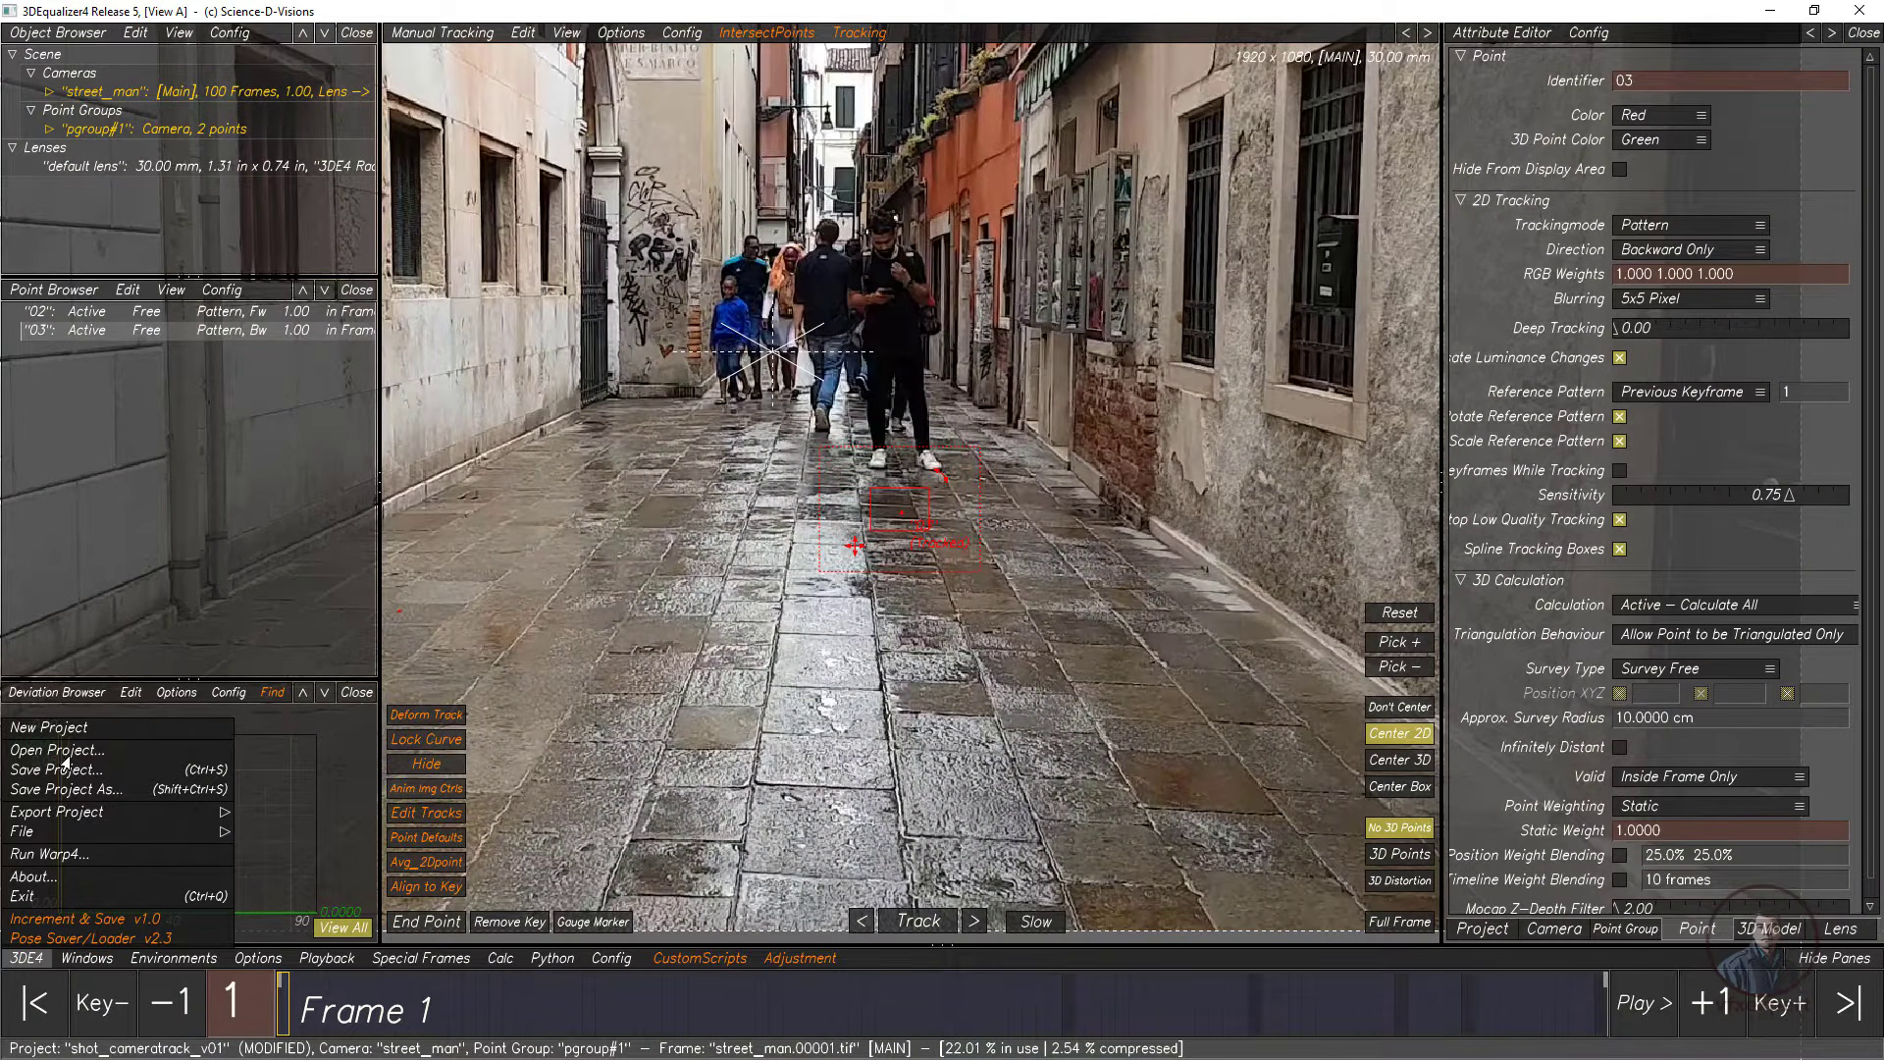
left_click(77, 771)
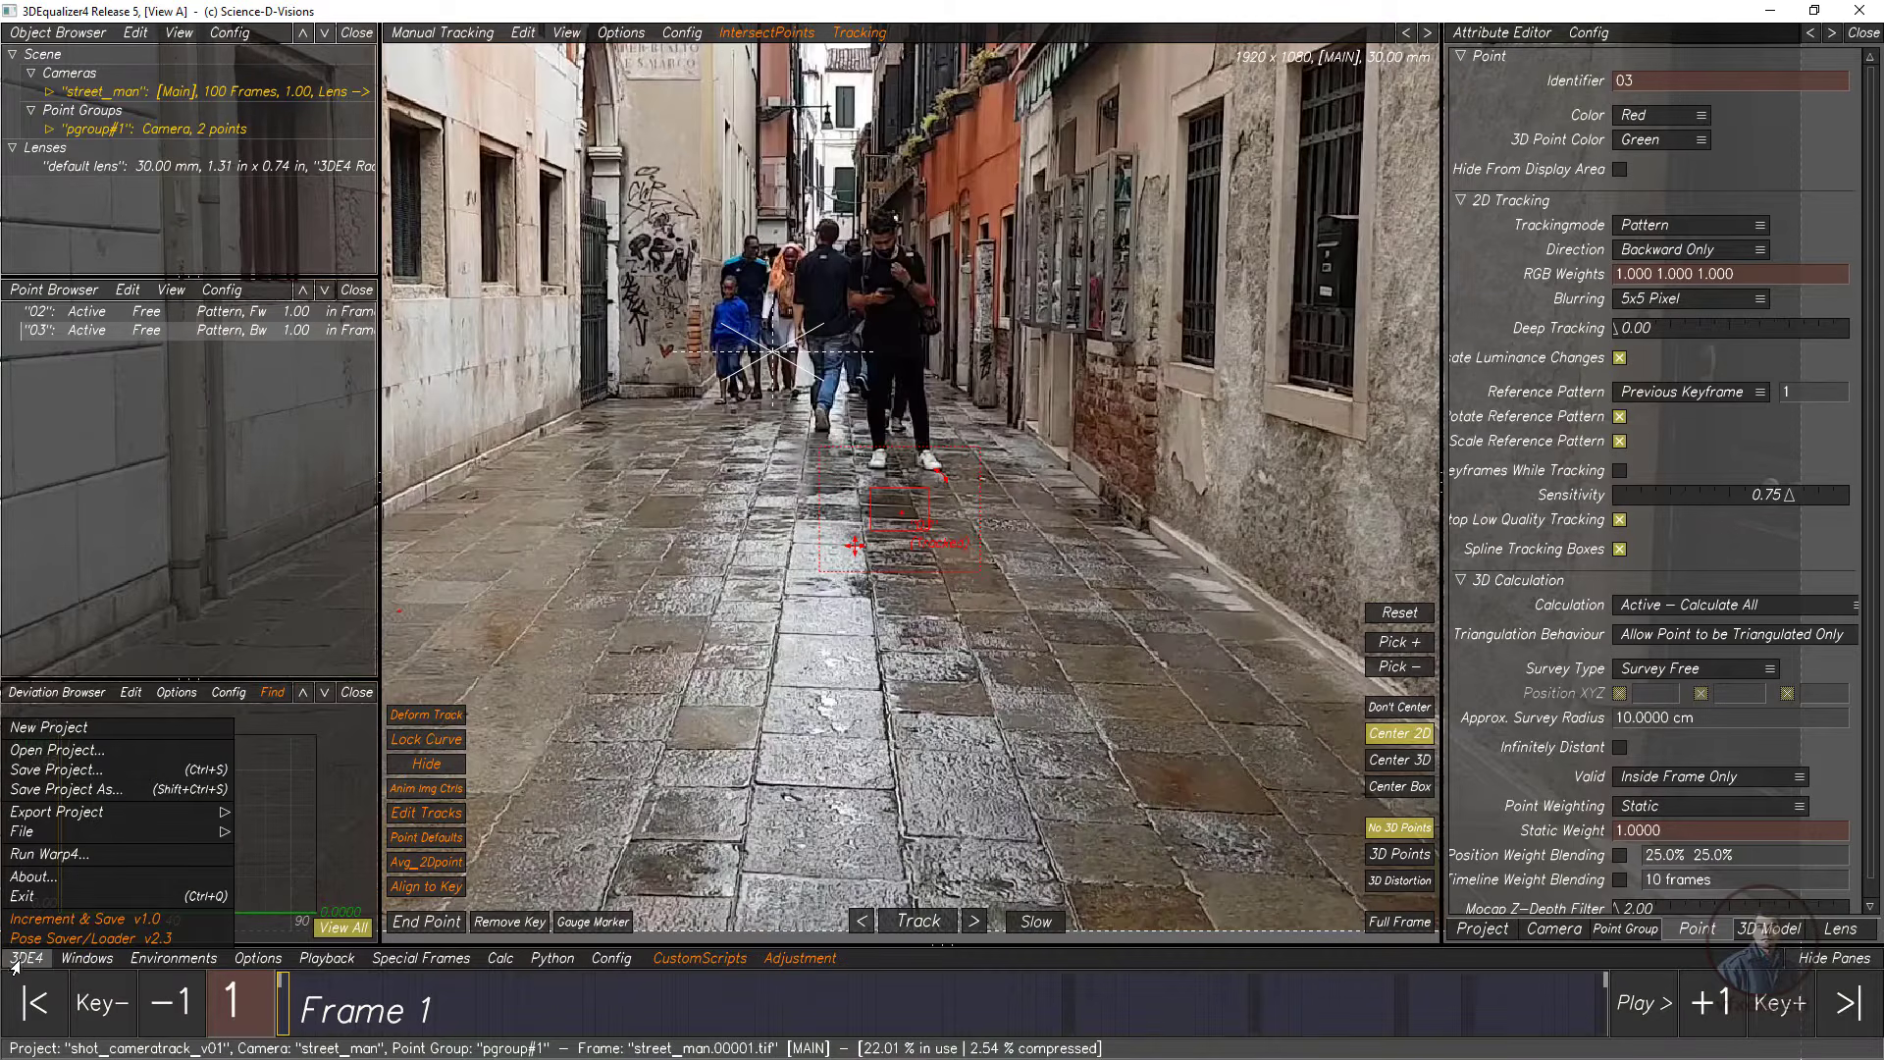
Step: At frame 1, add point 04 at the second wall window's upper-left corner and reshape its pattern and search boxes around it
scroll(962, 629, "down", 2)
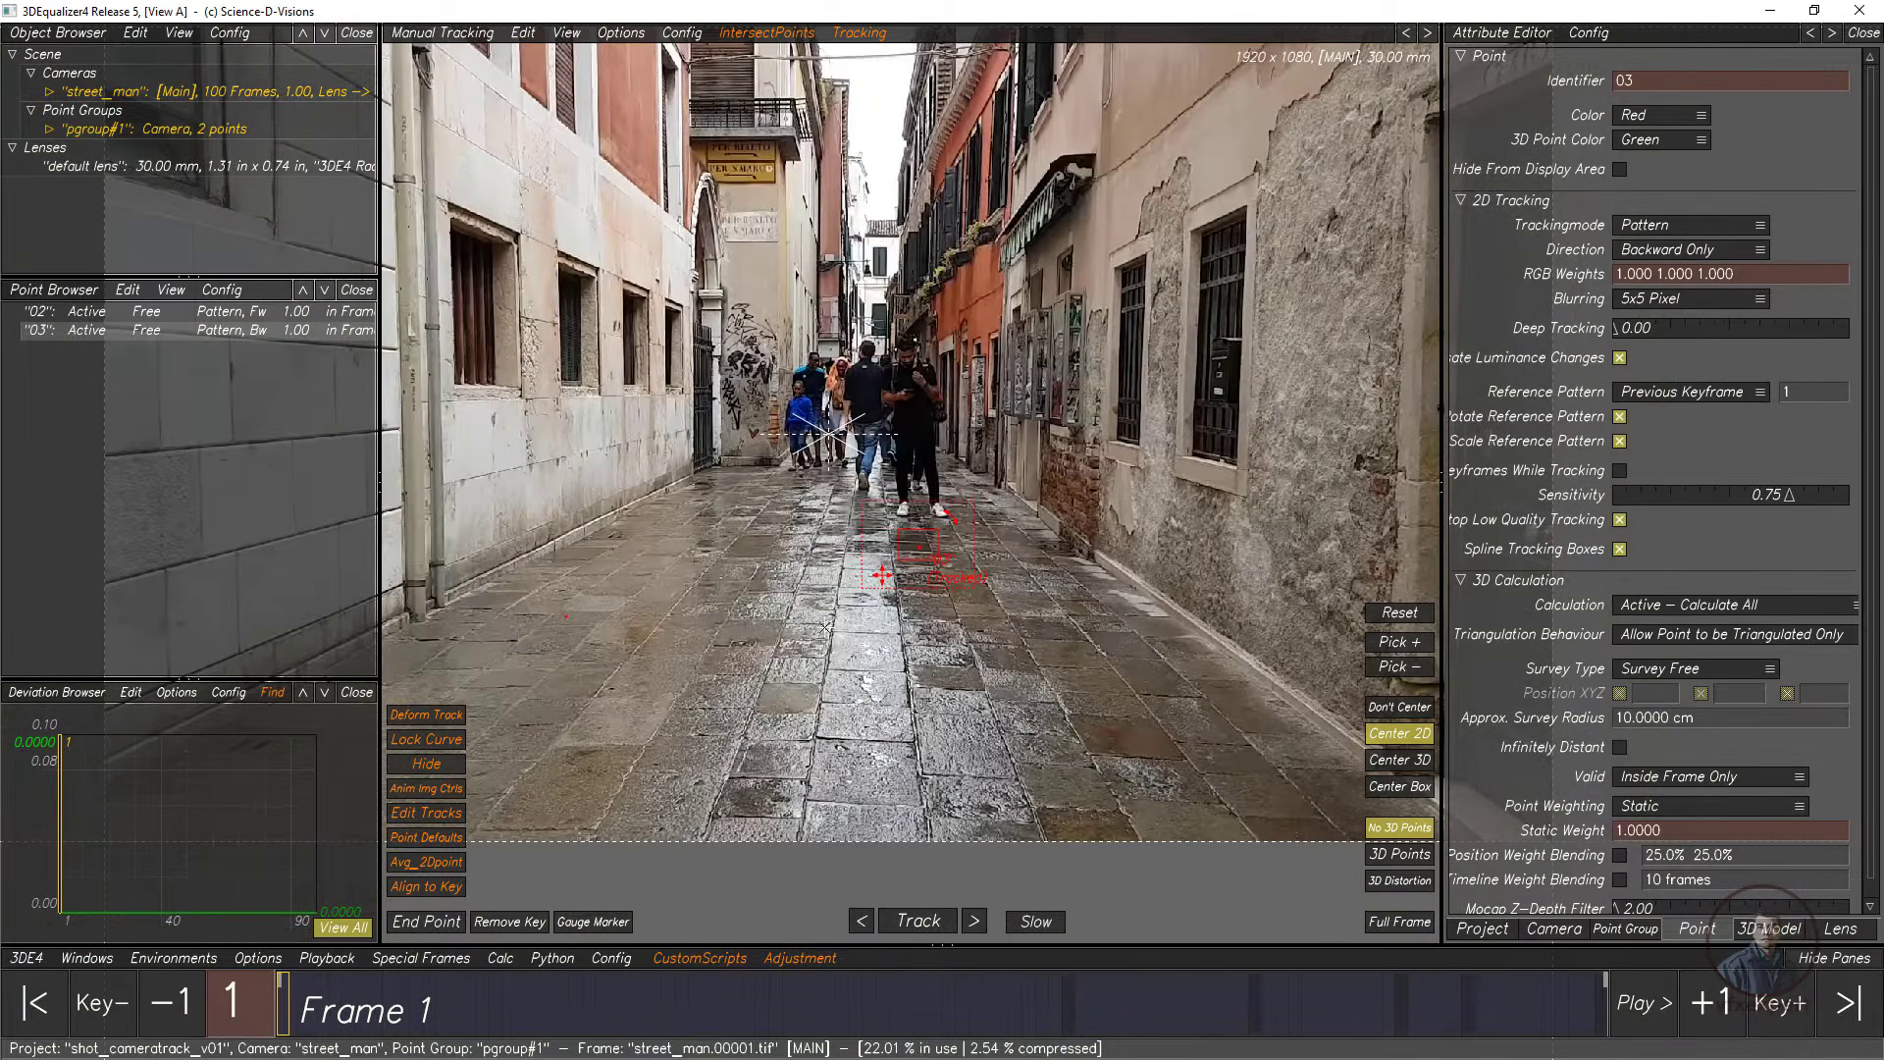
middle_click_drag(825, 627, 1186, 774)
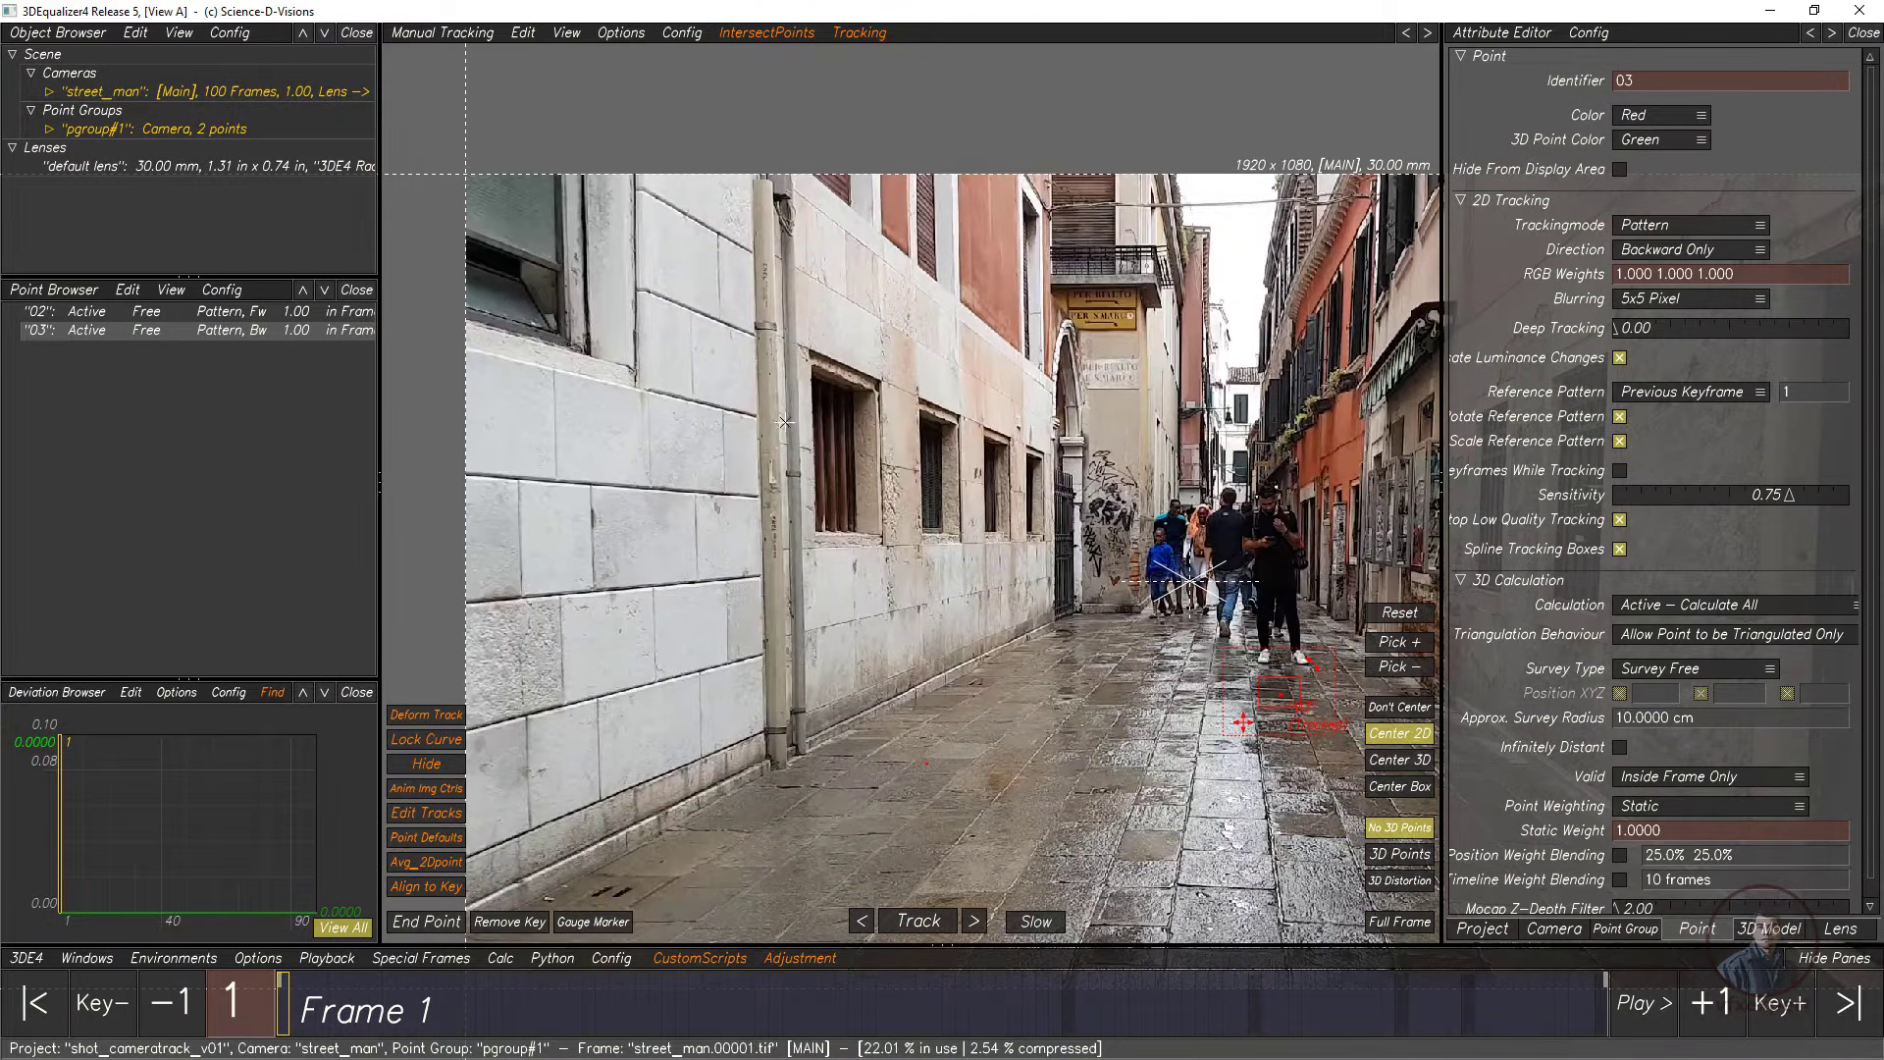
scroll(785, 422, "up", 4)
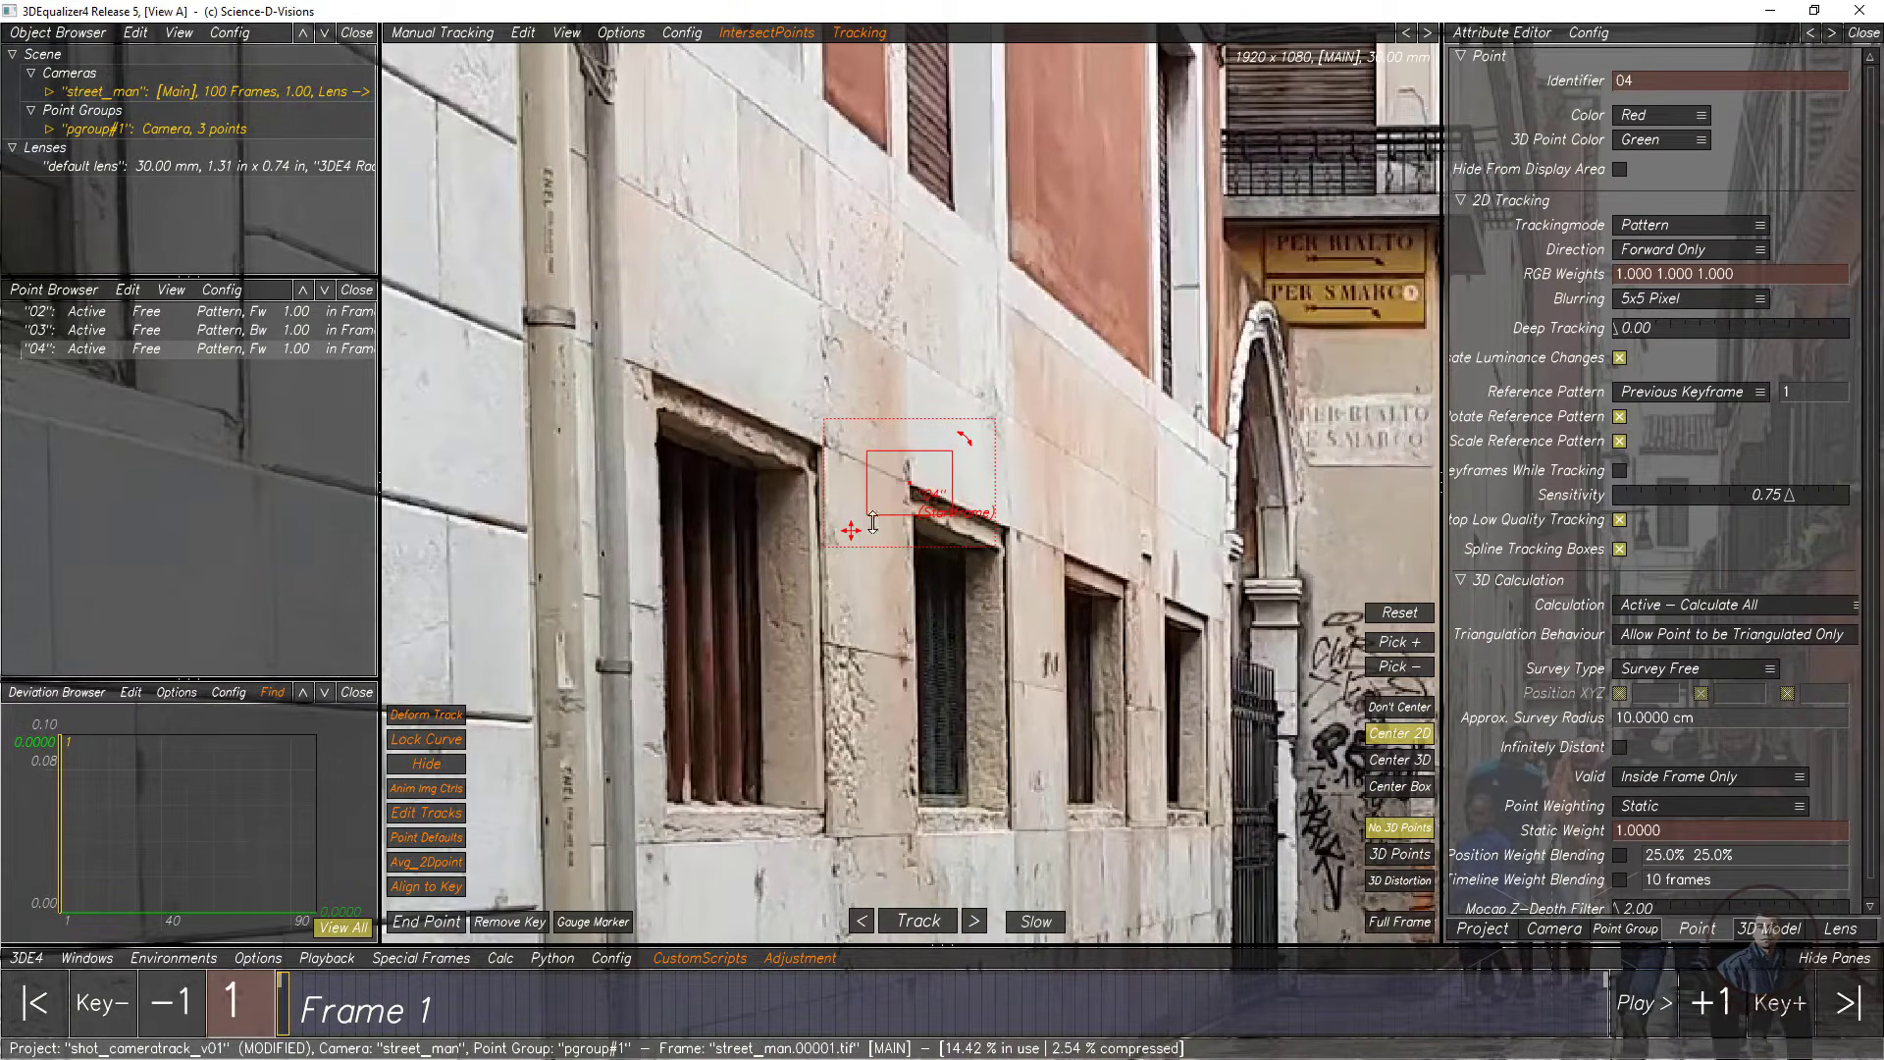
left_click_drag(873, 523, 922, 592)
left_click_drag(875, 450, 874, 445)
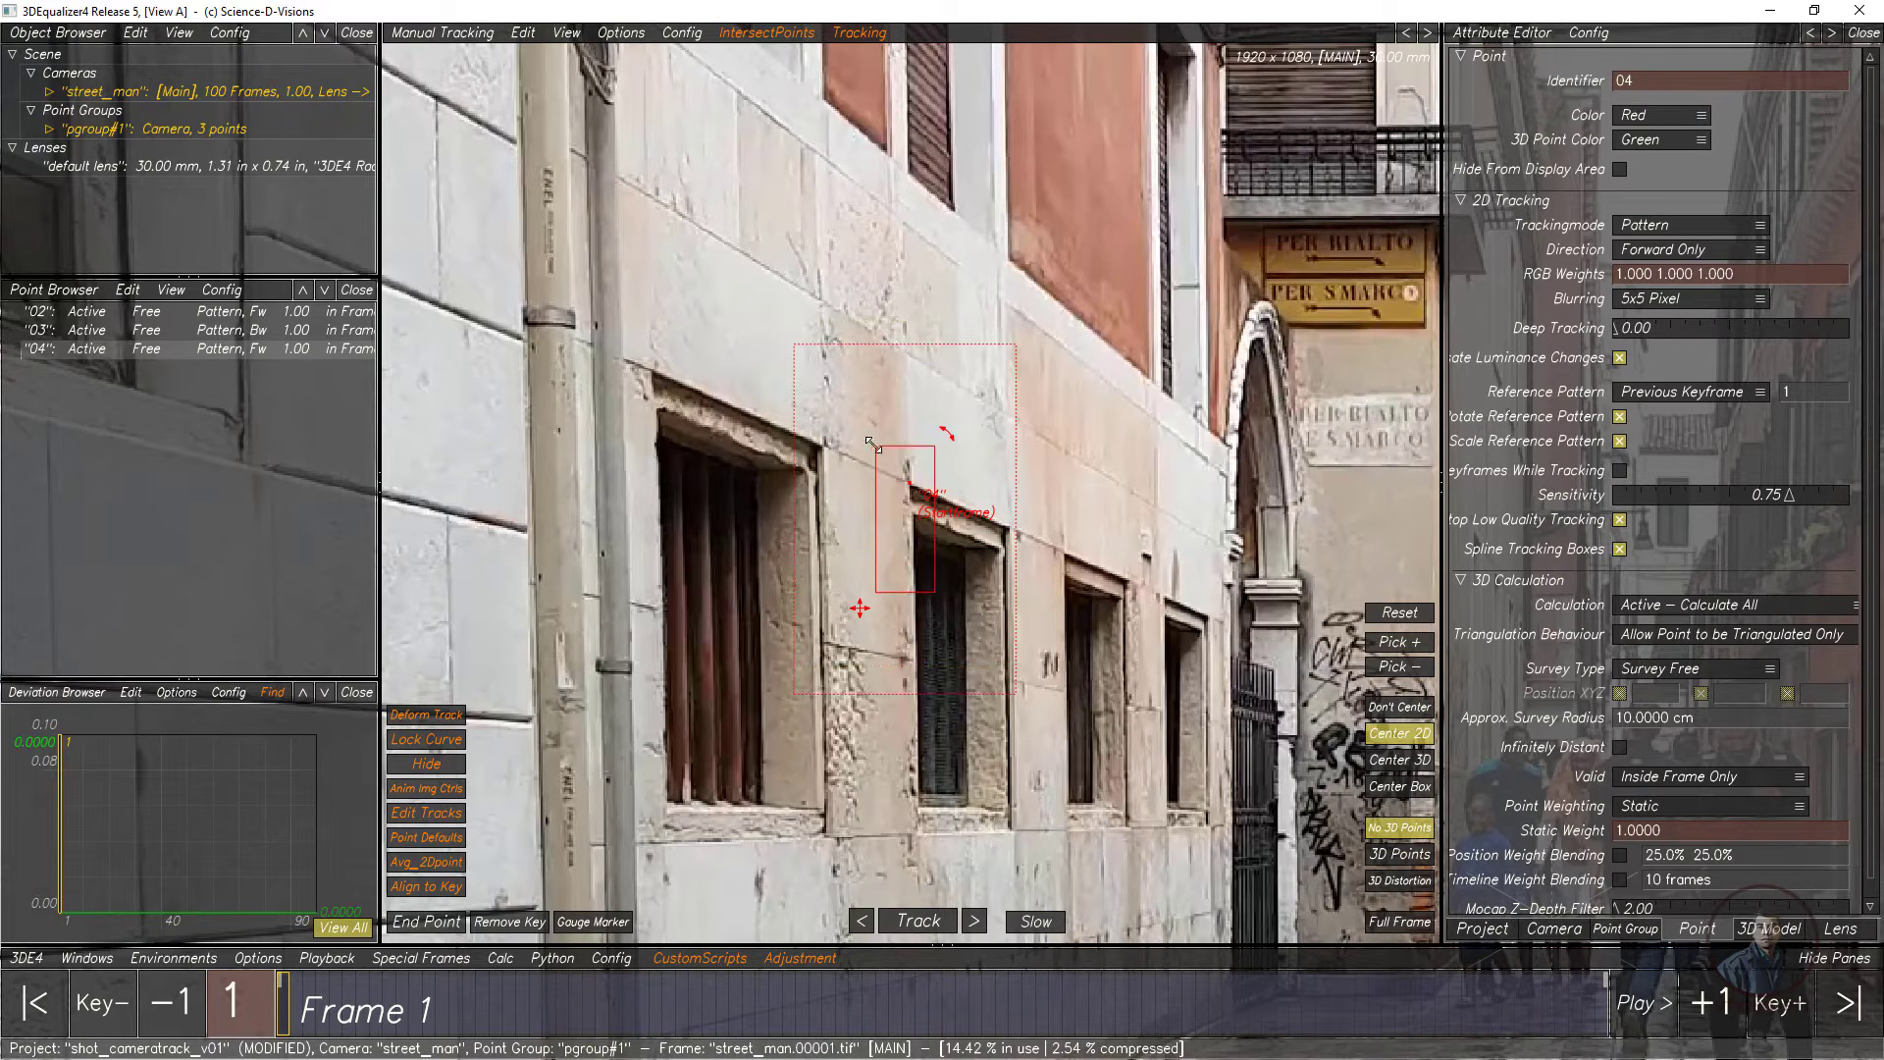
Step: Track point 04 forward to frame 36, then enlarge its pattern box and narrow its search box slightly
left_click(906, 922)
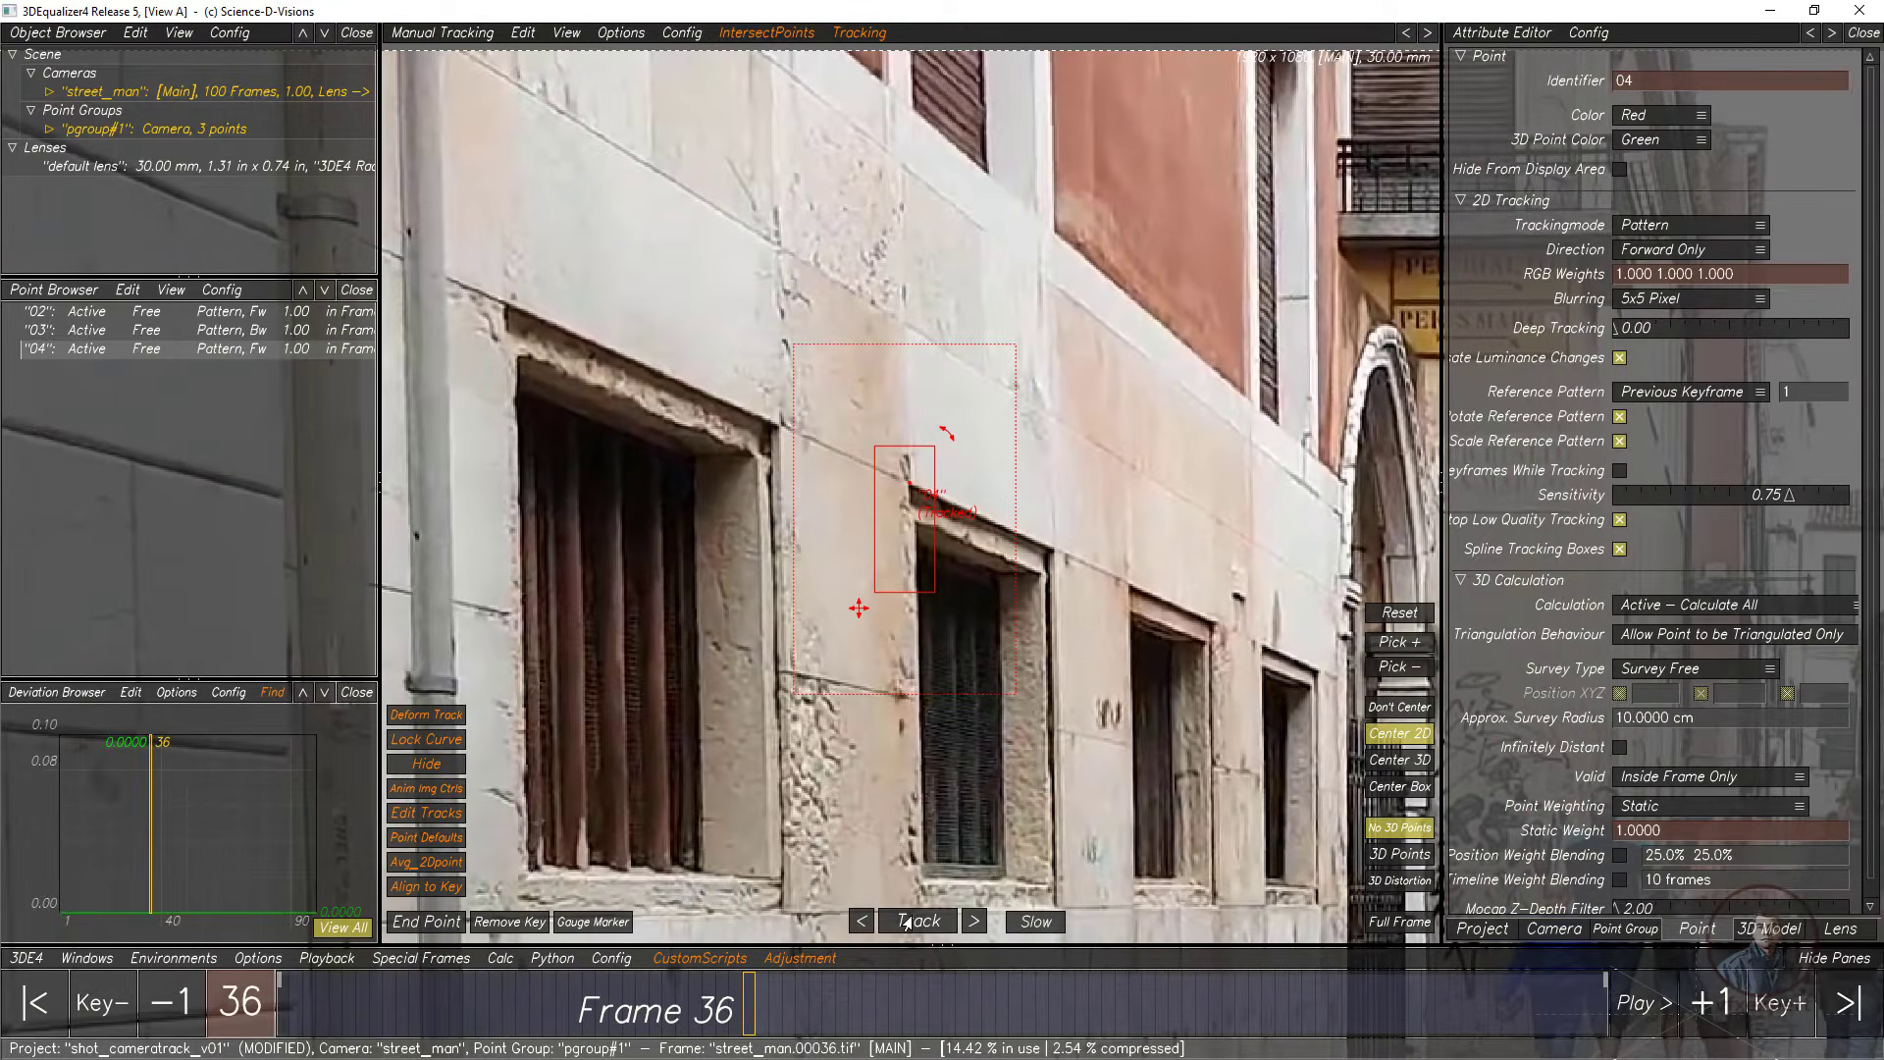
left_click_drag(871, 593, 860, 604)
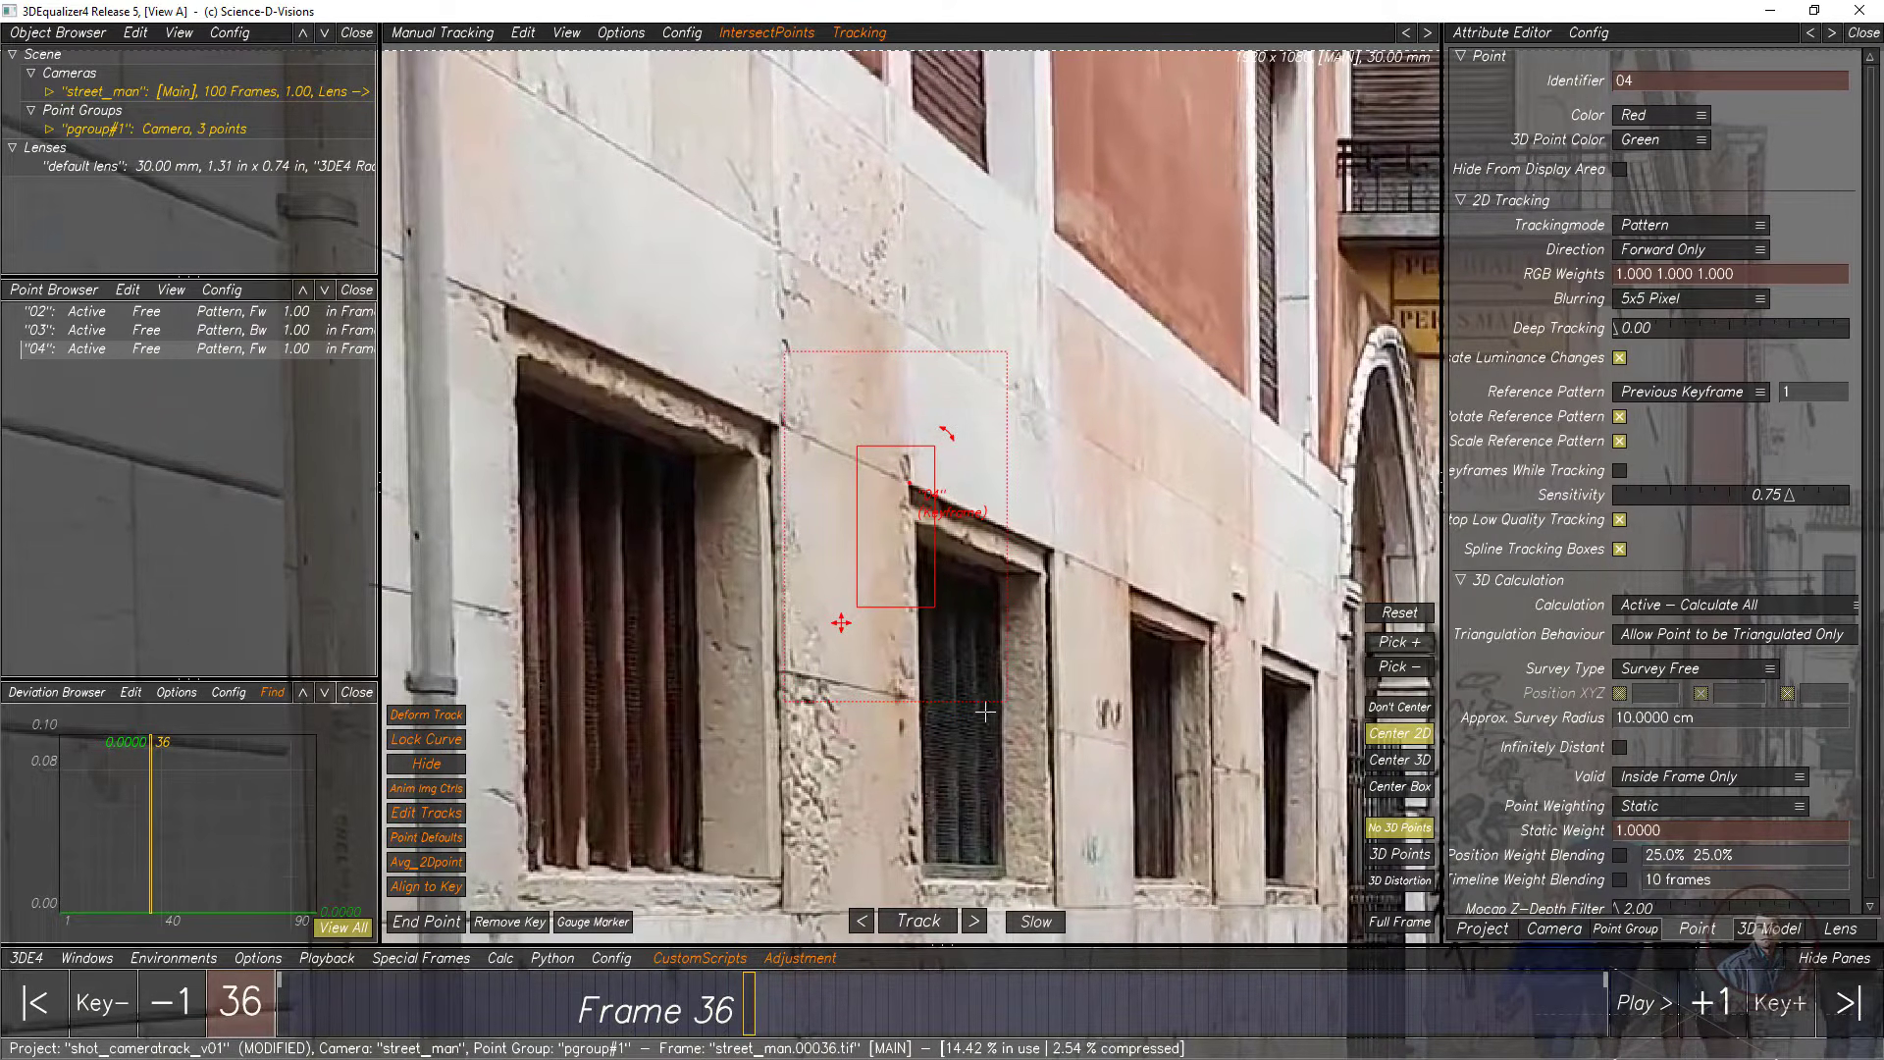
left_click_drag(999, 698, 990, 694)
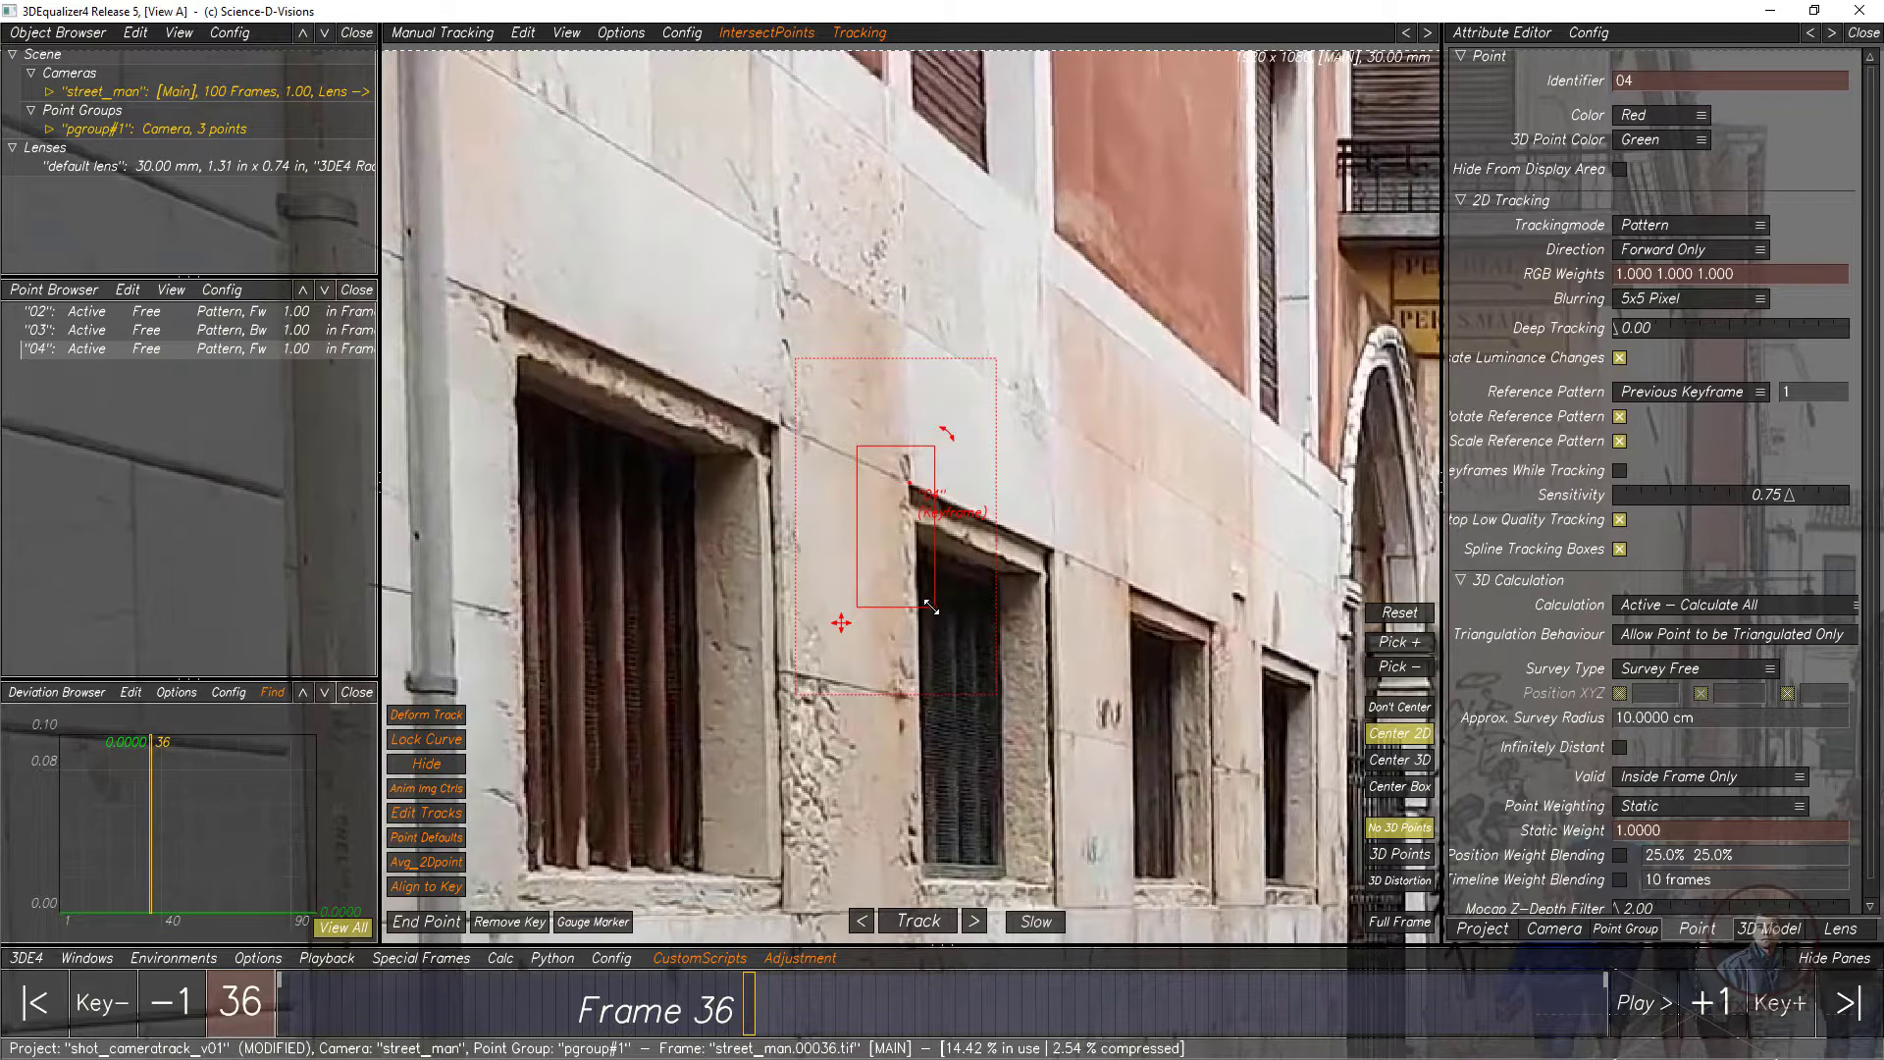
Step: Continue tracking point 04 forward from frame 36 to frame 97, near the end of the shot
left_click(928, 922)
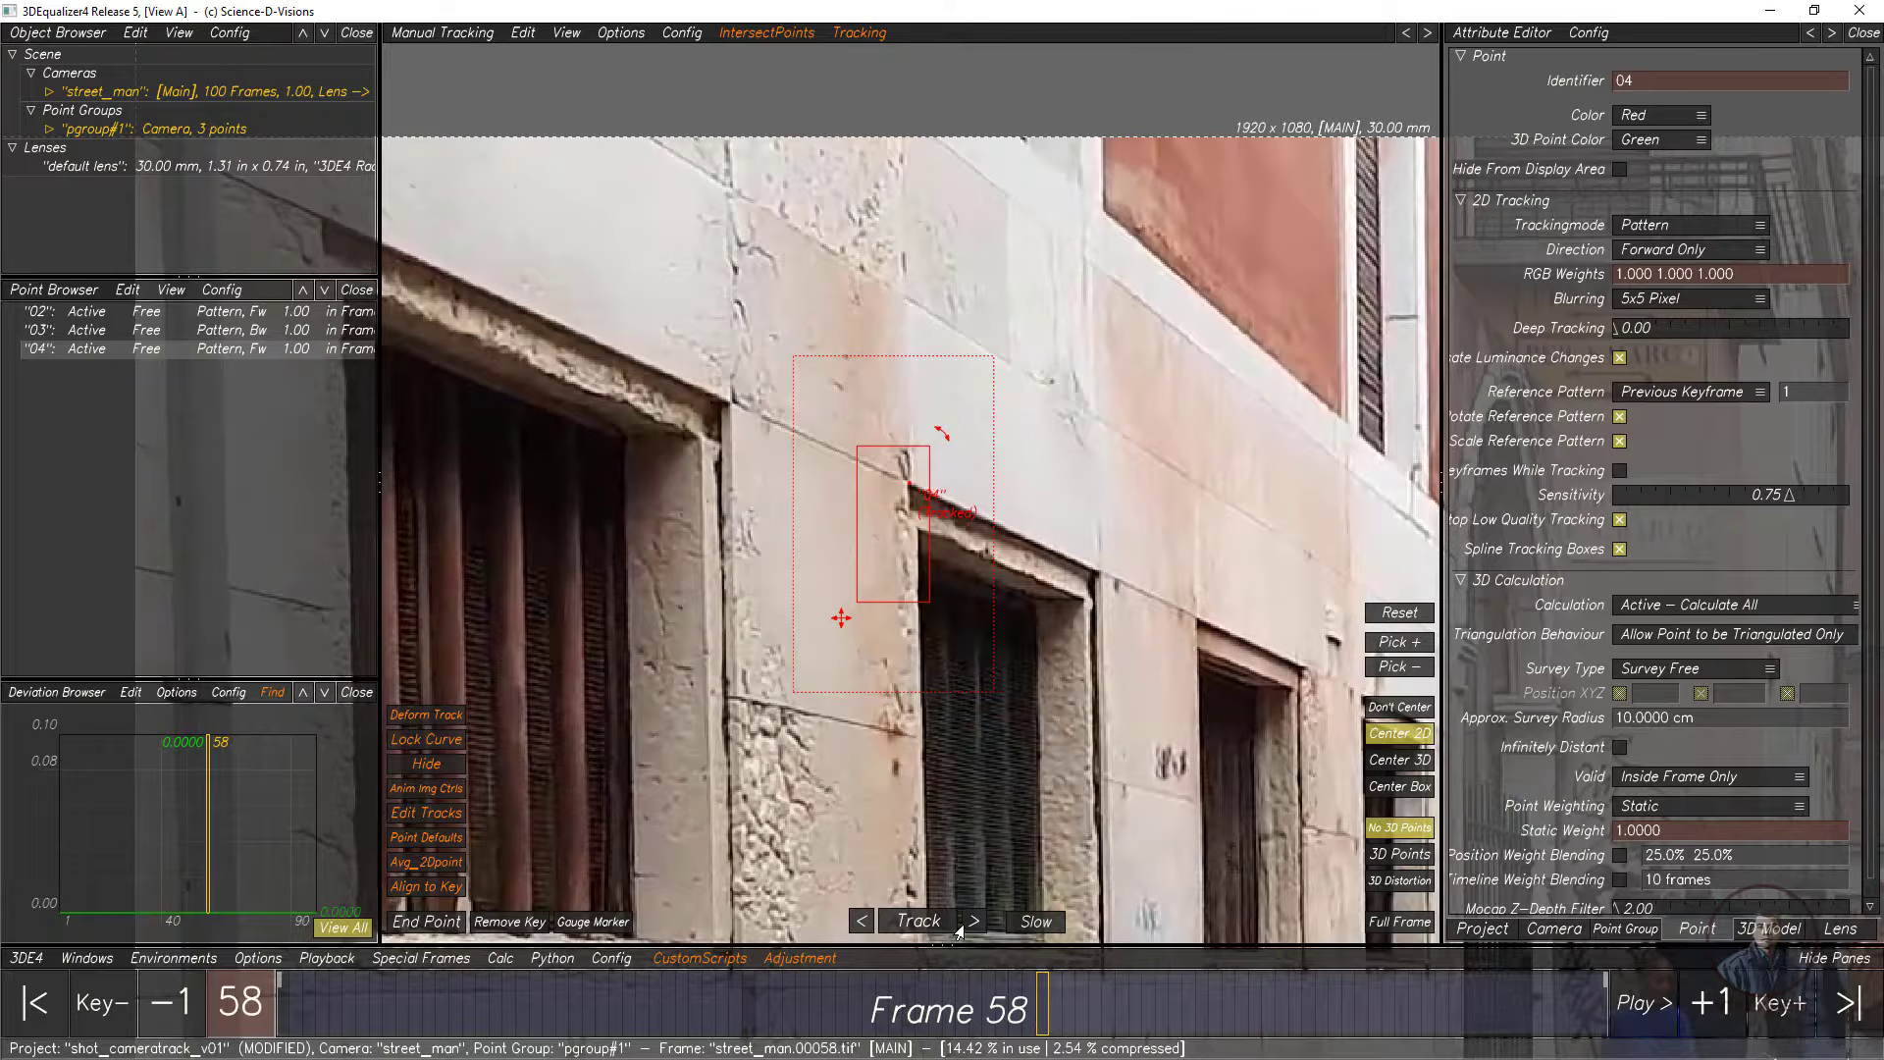
left_click(970, 923)
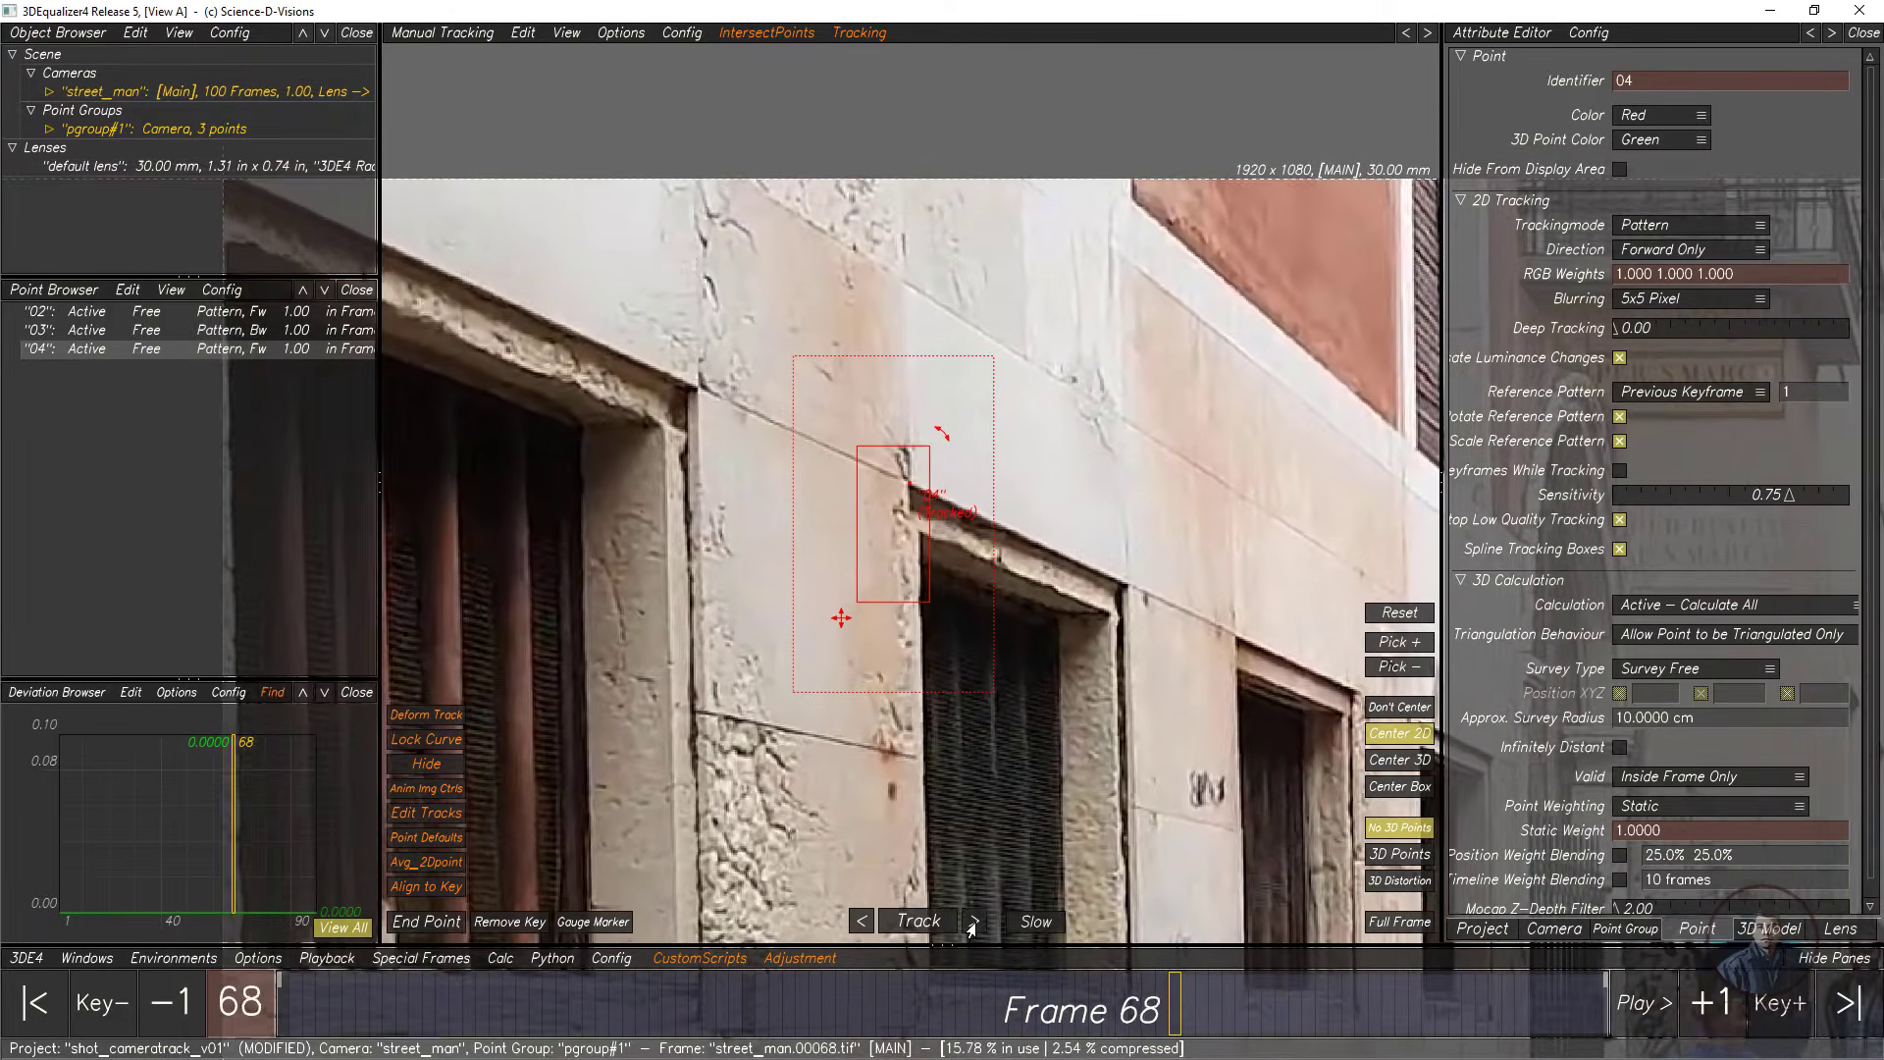
left_click(972, 926)
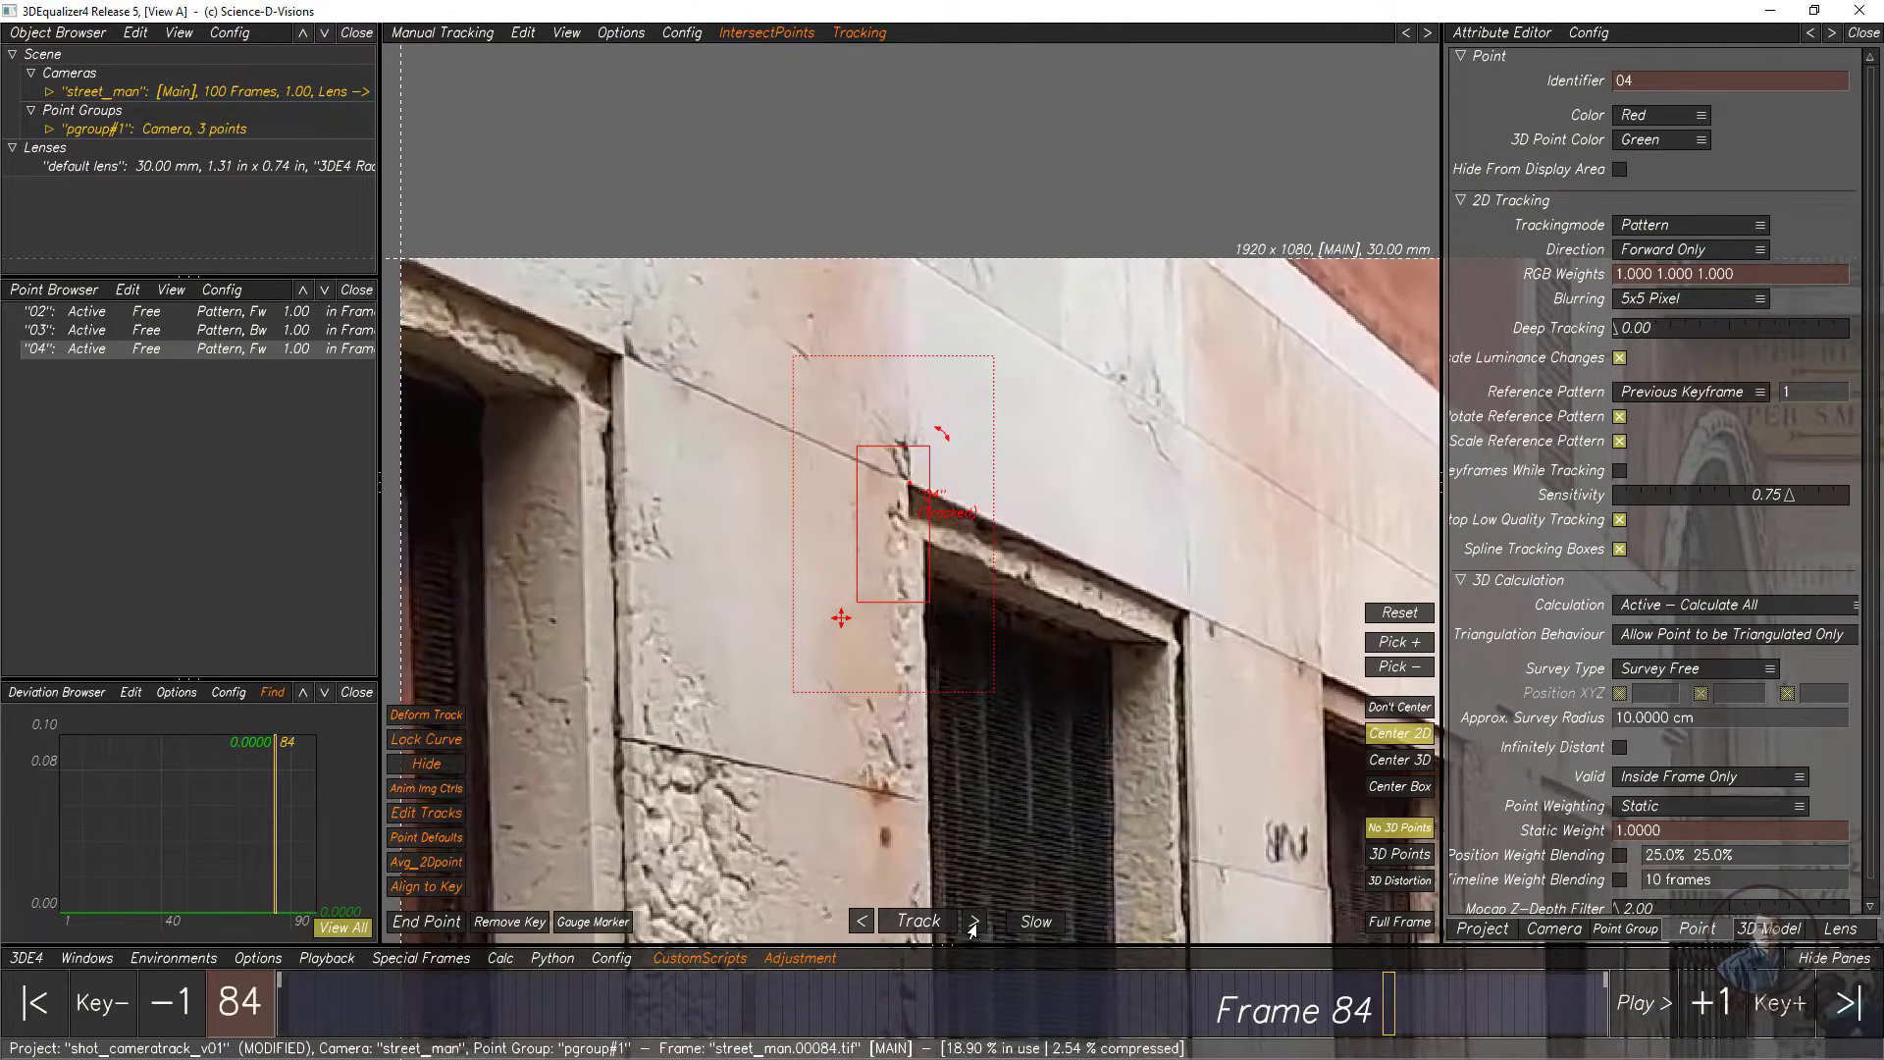
left_click(971, 927)
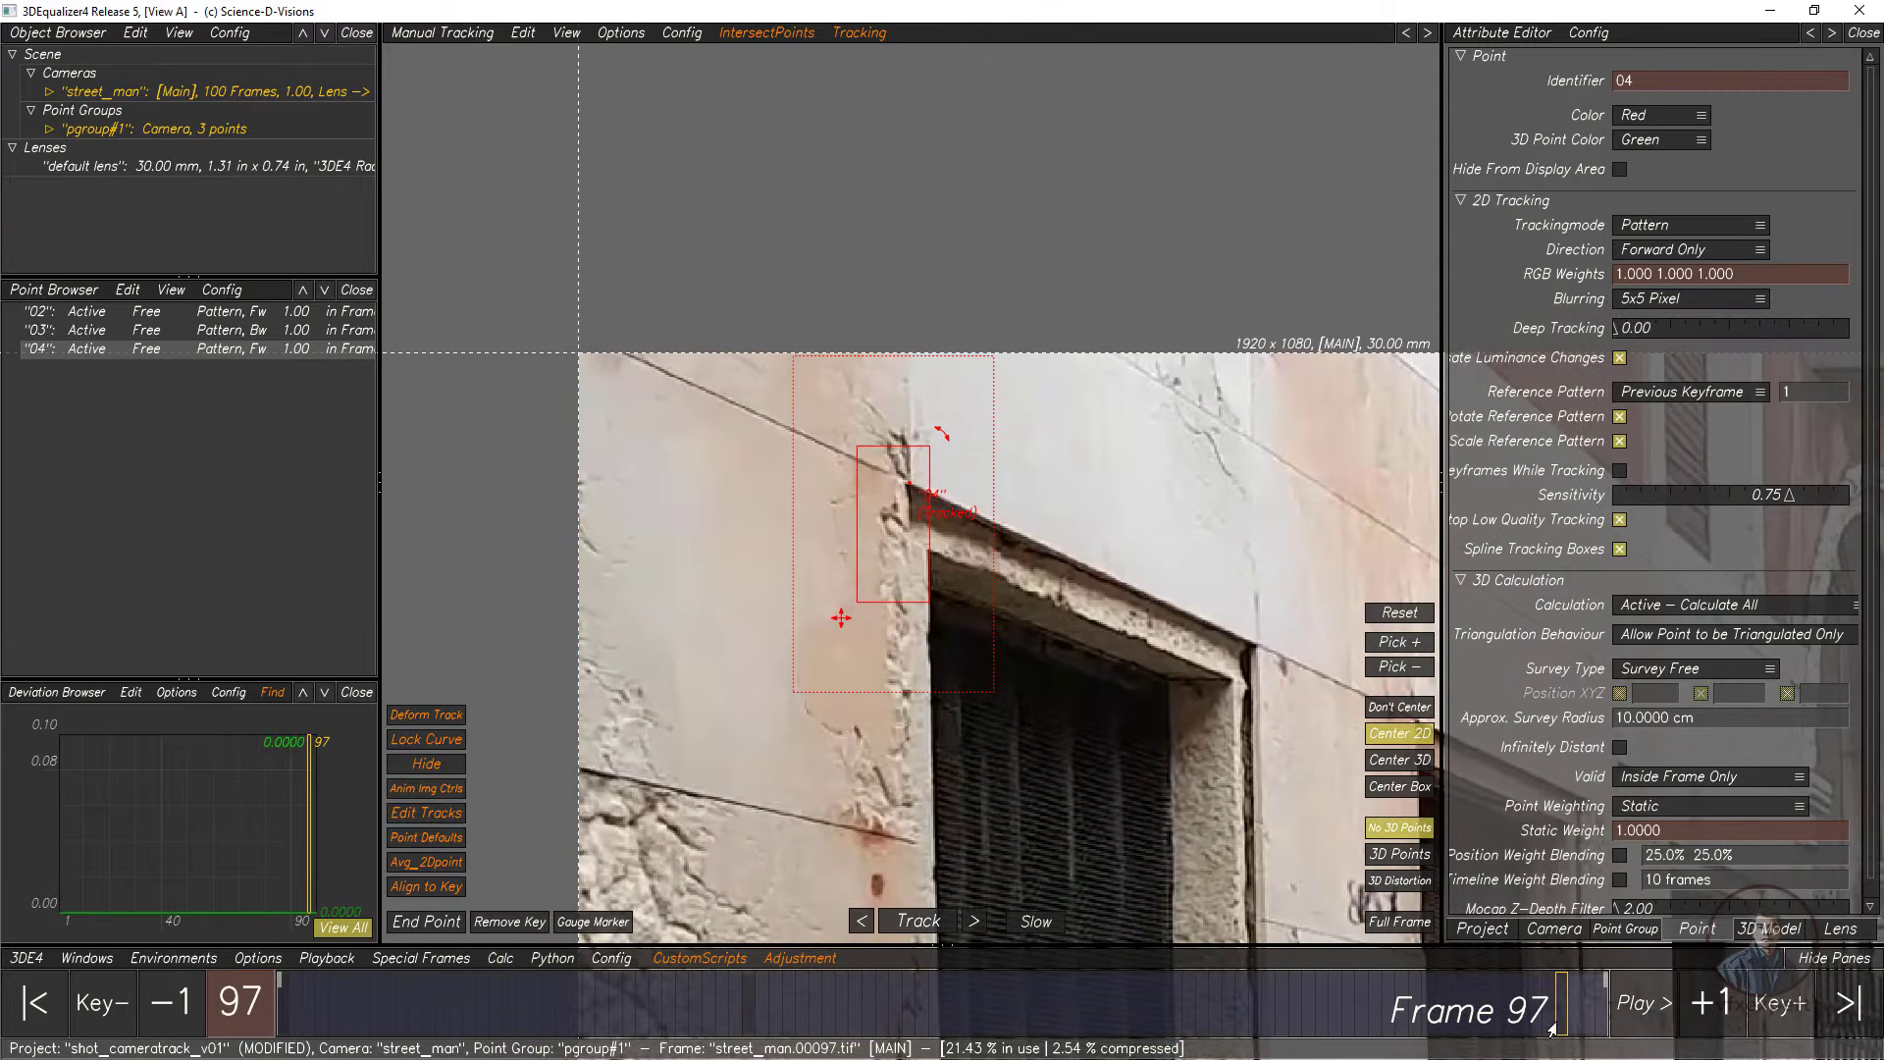
mouse_move(1555, 1023)
left_mouse_down()
mouse_move(1550, 1048)
mouse_move(1416, 1038)
mouse_move(1562, 1030)
left_mouse_up()
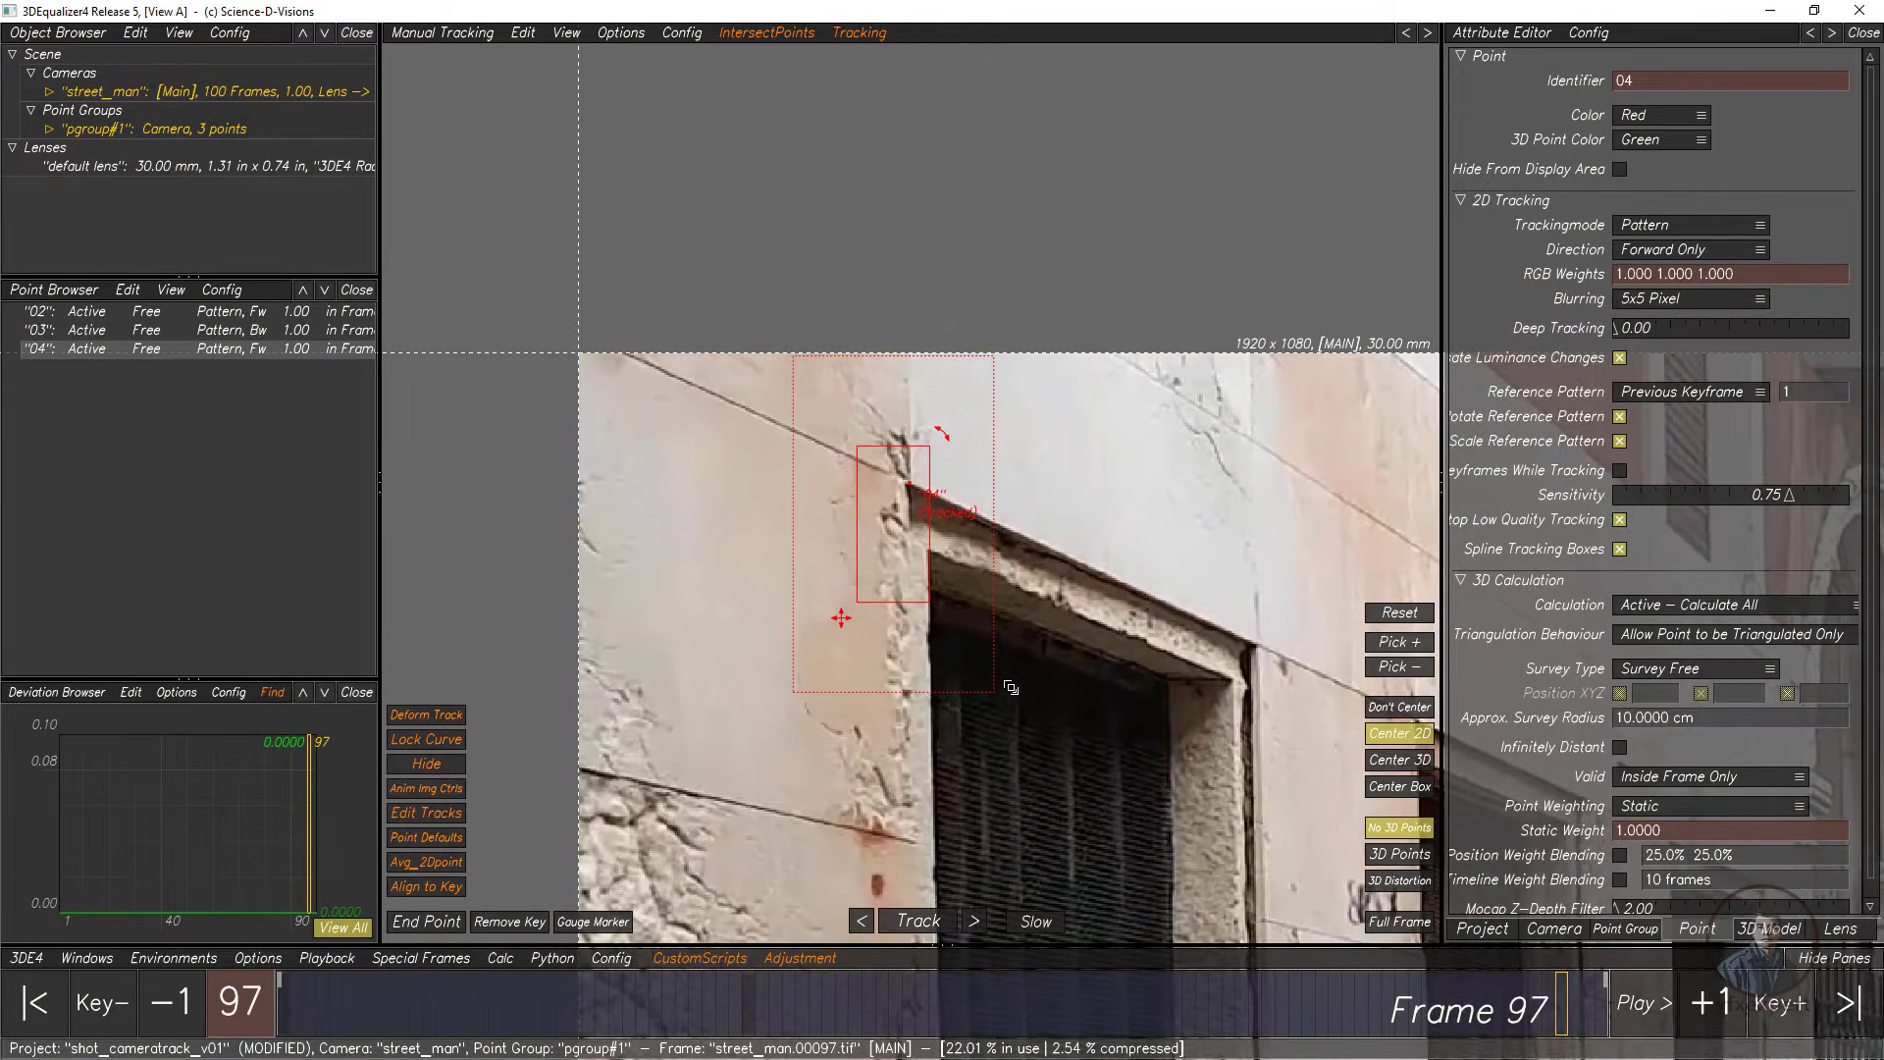
Step: At frame 51, add point 05 at the second window's upper-right corner and enlarge its search box with a taller pattern box
scroll(1016, 693, "down", 4)
middle_click_drag(1299, 830, 890, 628)
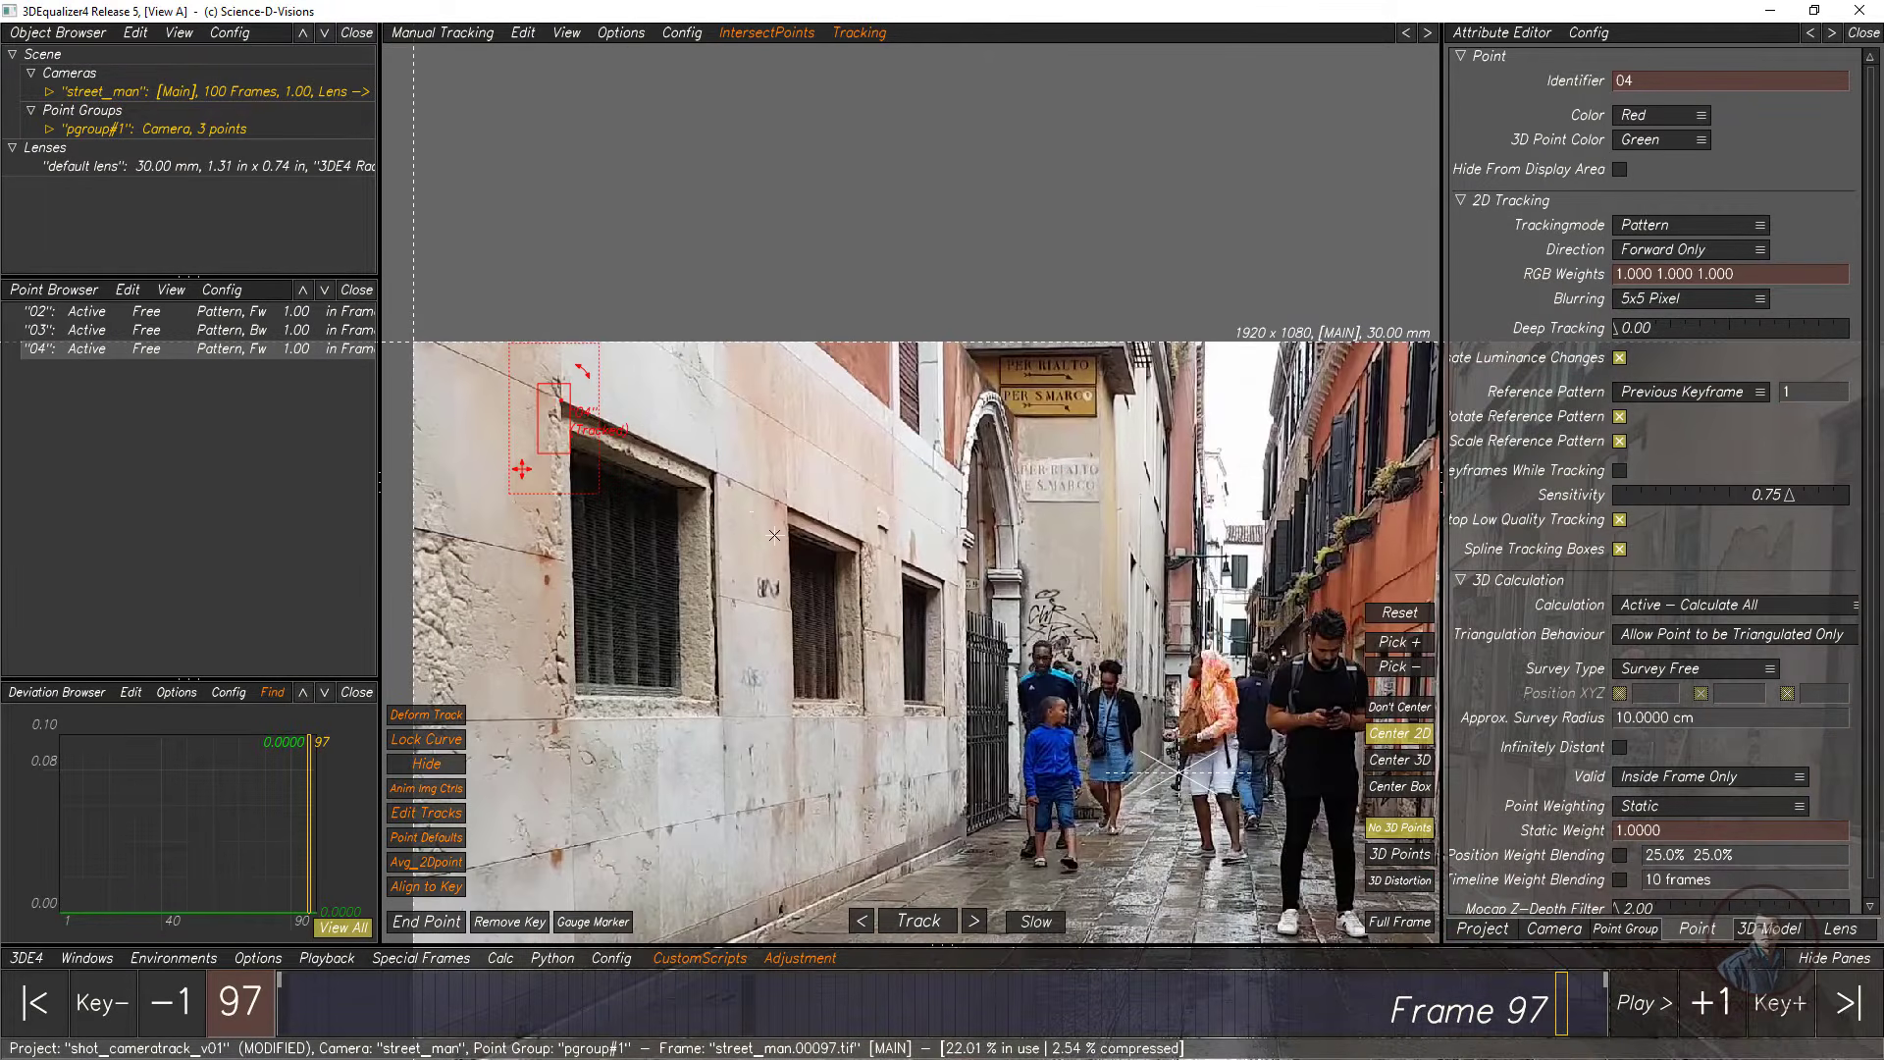
scroll(755, 754, "up", 3)
left_click_drag(940, 1018, 948, 1017)
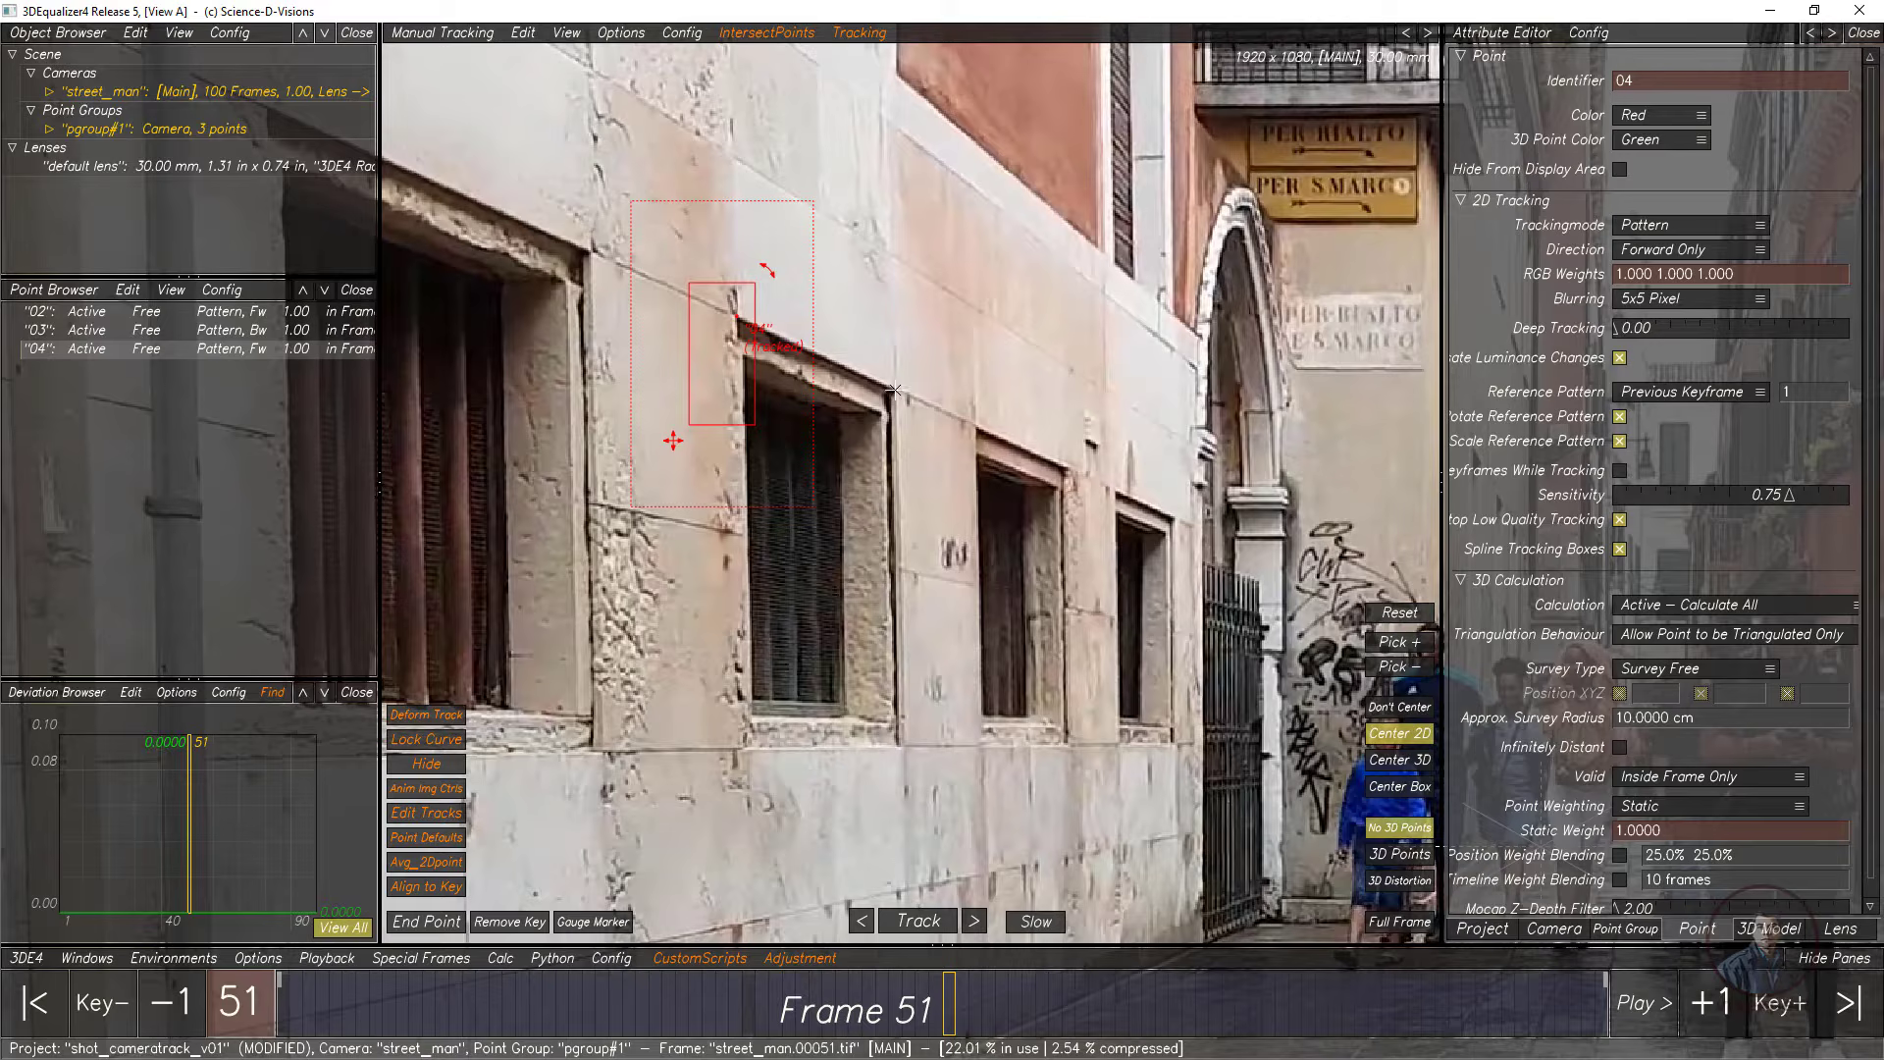
left_click(892, 390, "ctrl")
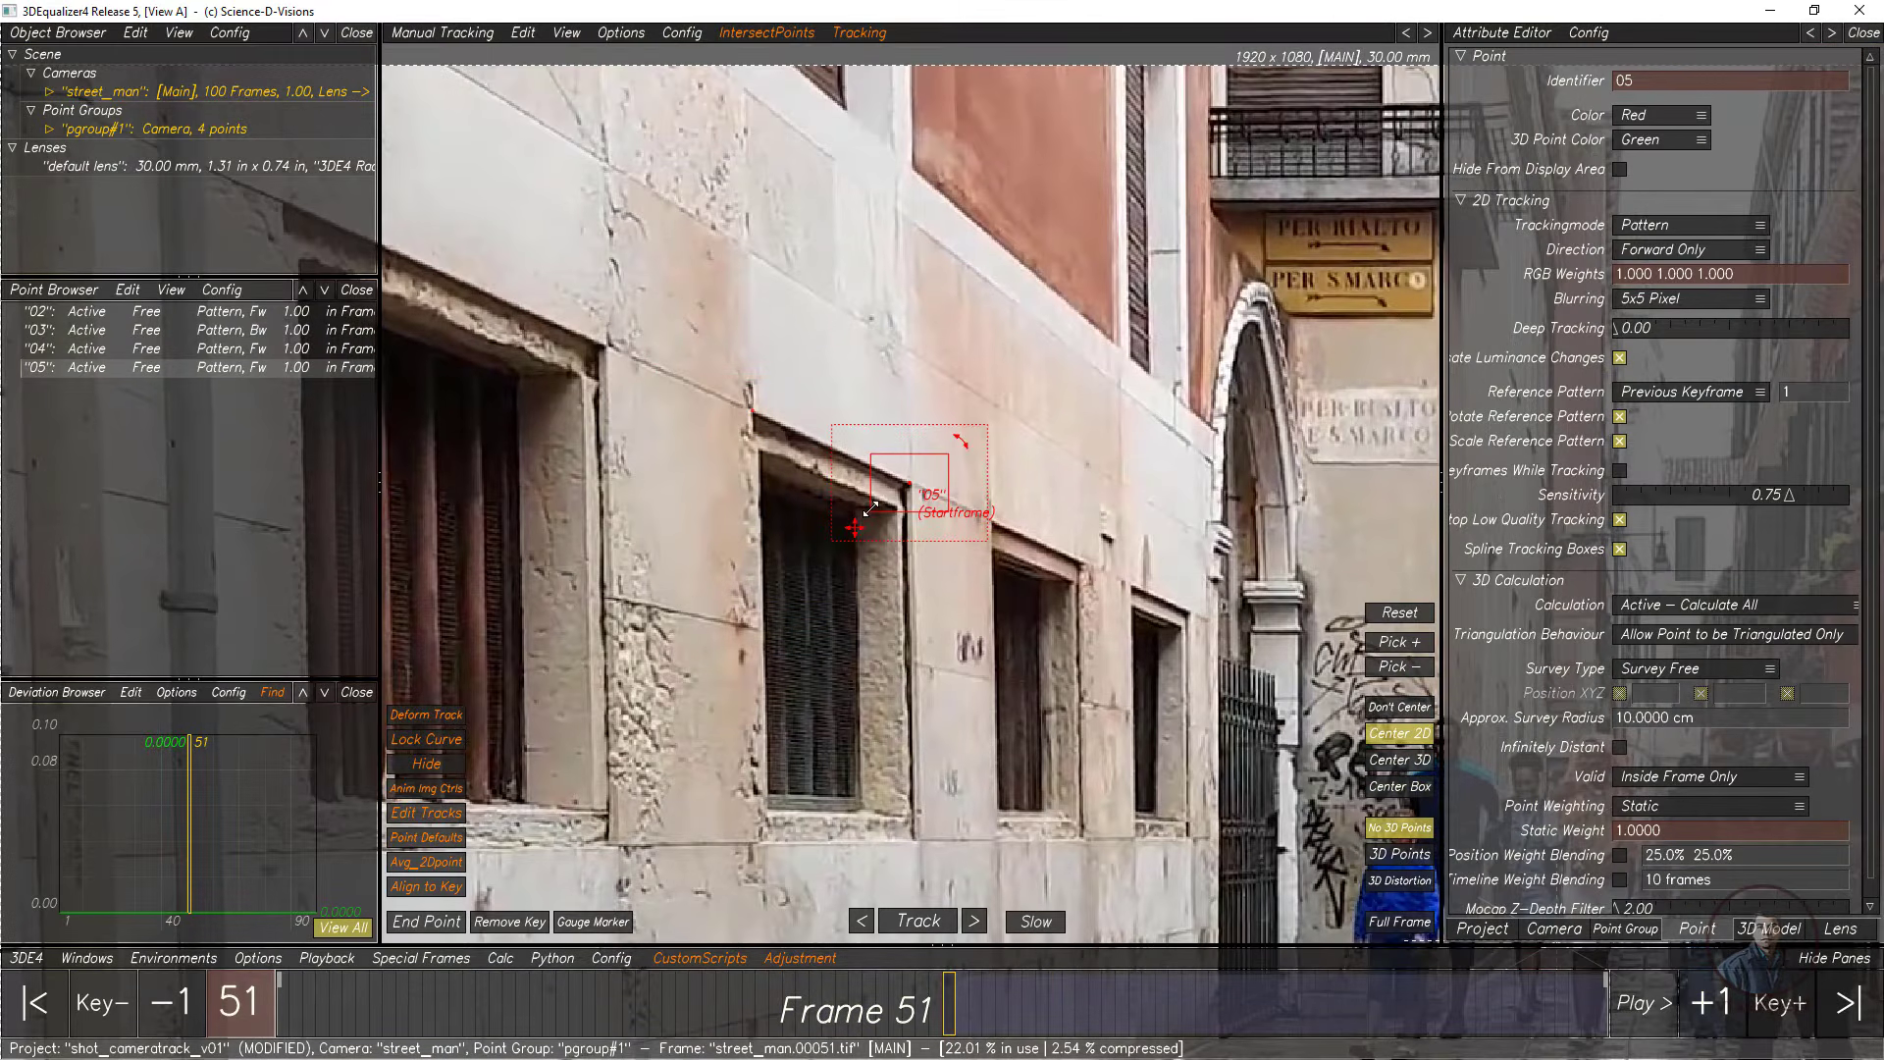
left_click_drag(871, 508, 894, 523)
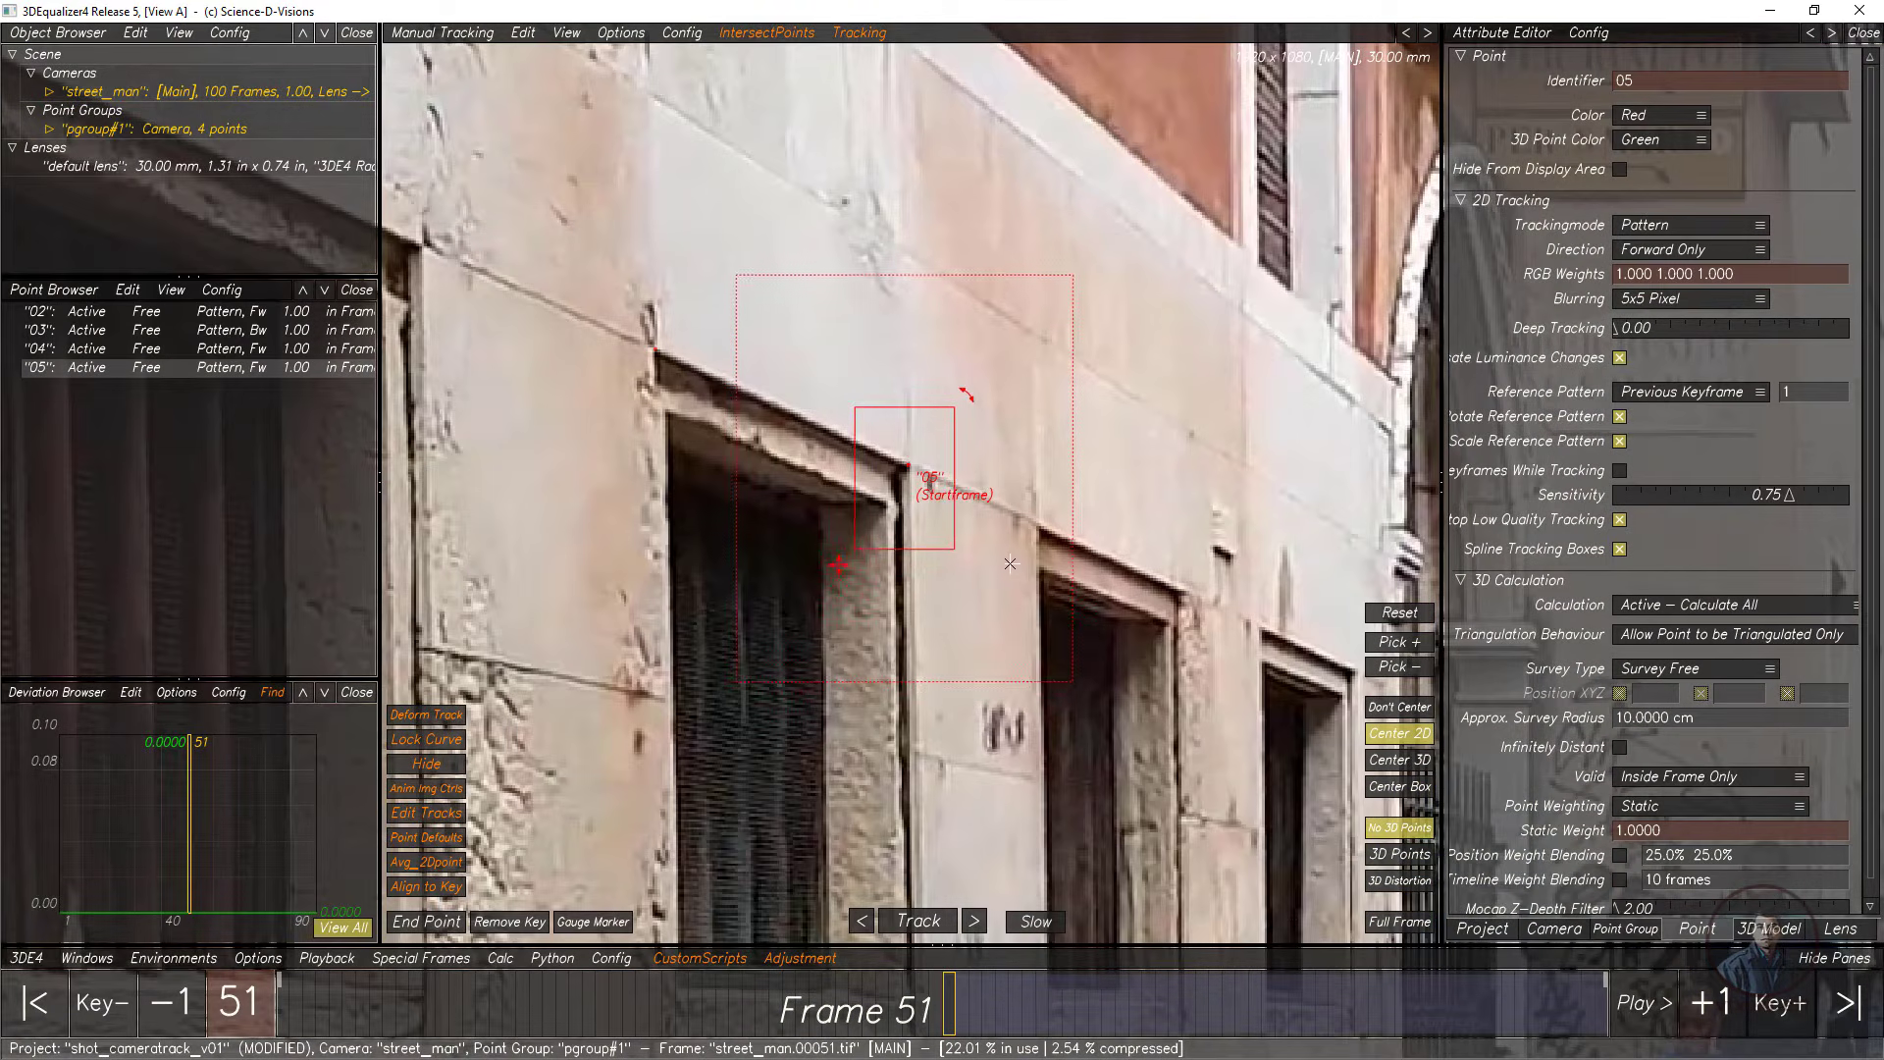
left_click_drag(936, 550, 937, 570)
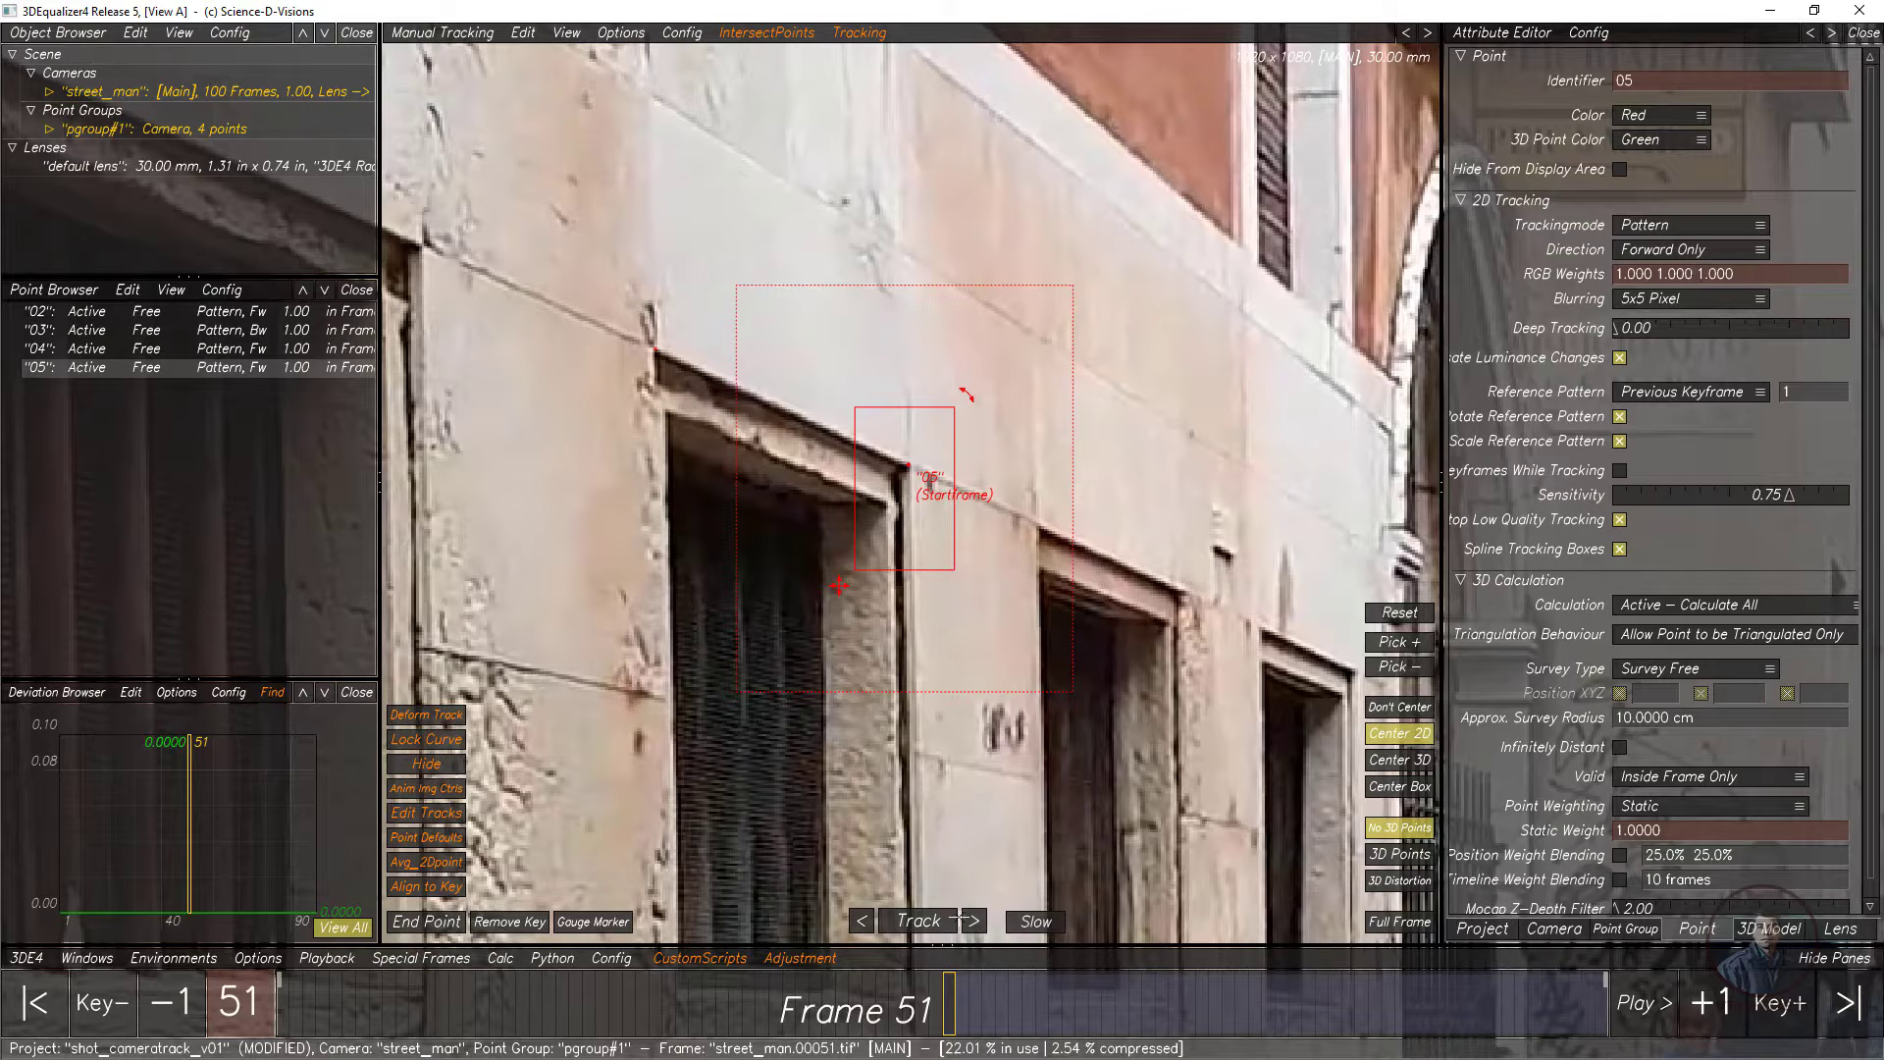
Step: Track point 05 forward from frame 51 to frame 100
left_click(918, 921)
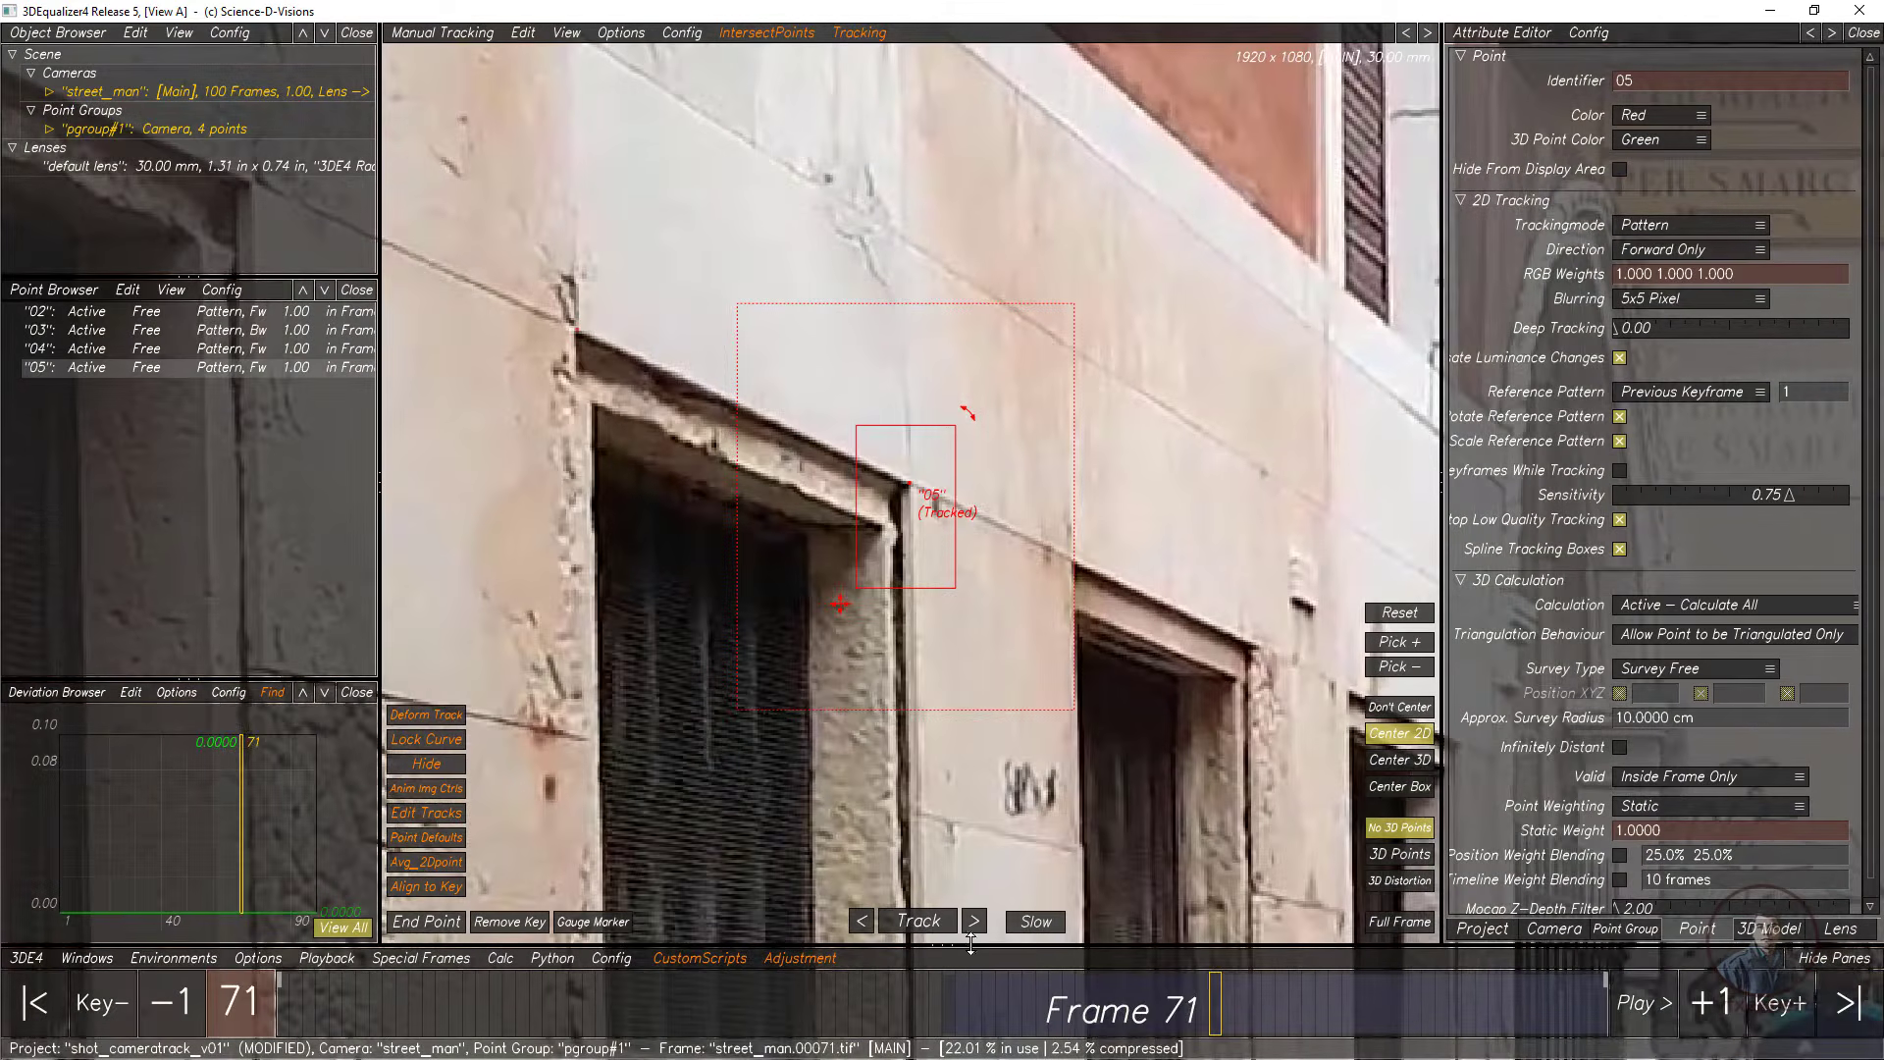
left_click(974, 927)
left_click(975, 922)
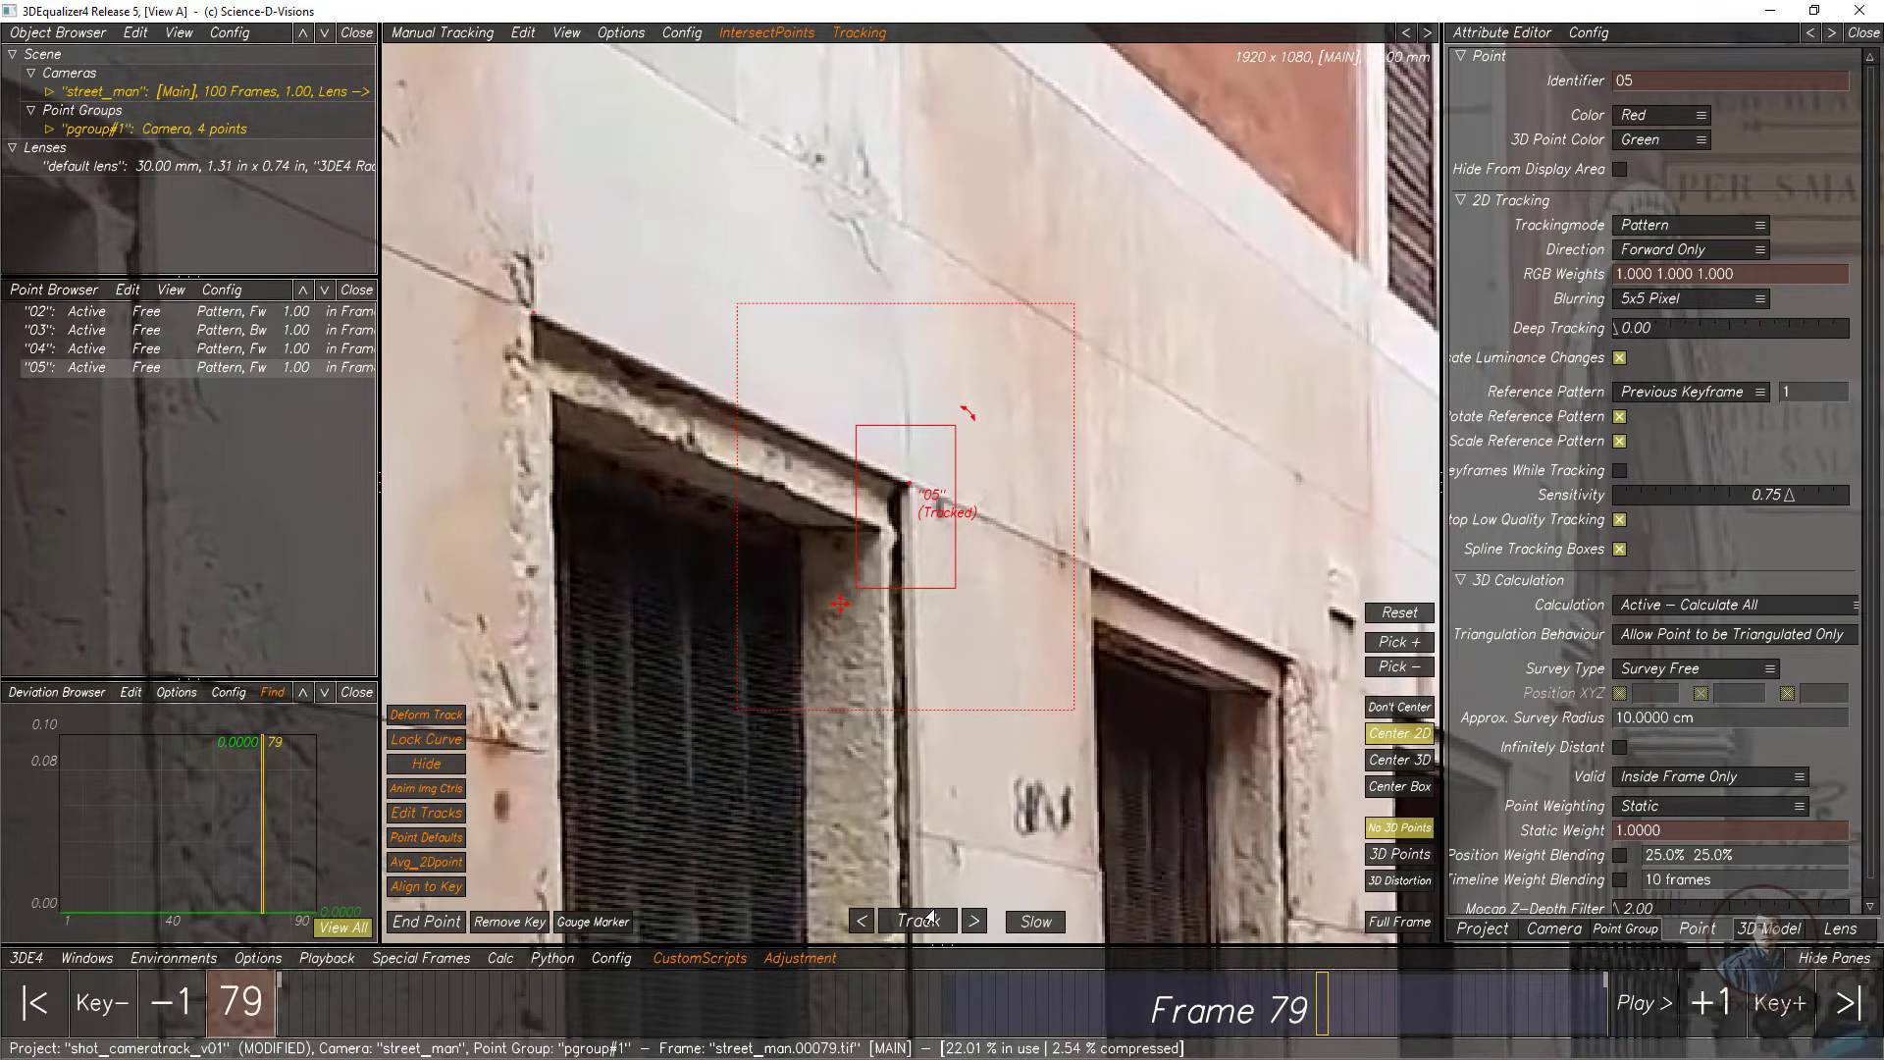
left_click(920, 921)
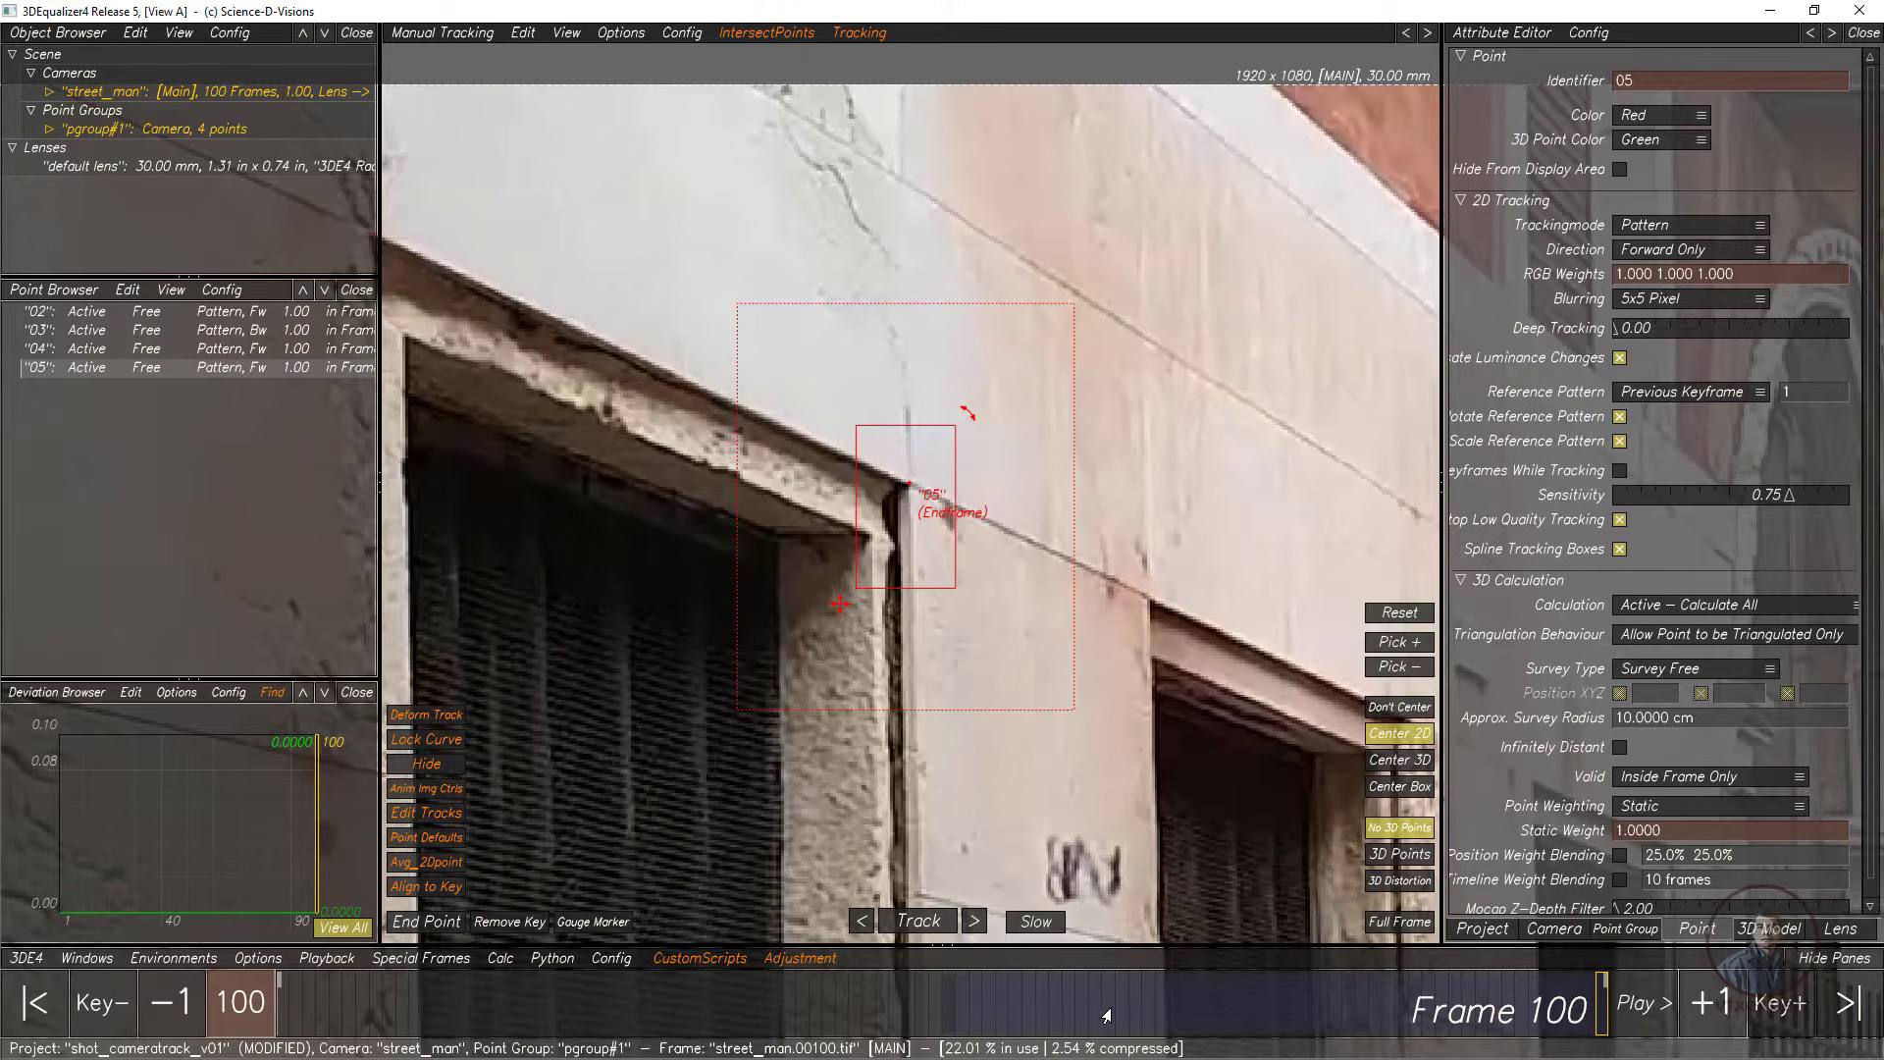
Step: Return to frame 51, set point 05's tracking direction to Backward Only and clear its end point there
left_click_drag(1107, 1015, 947, 1015)
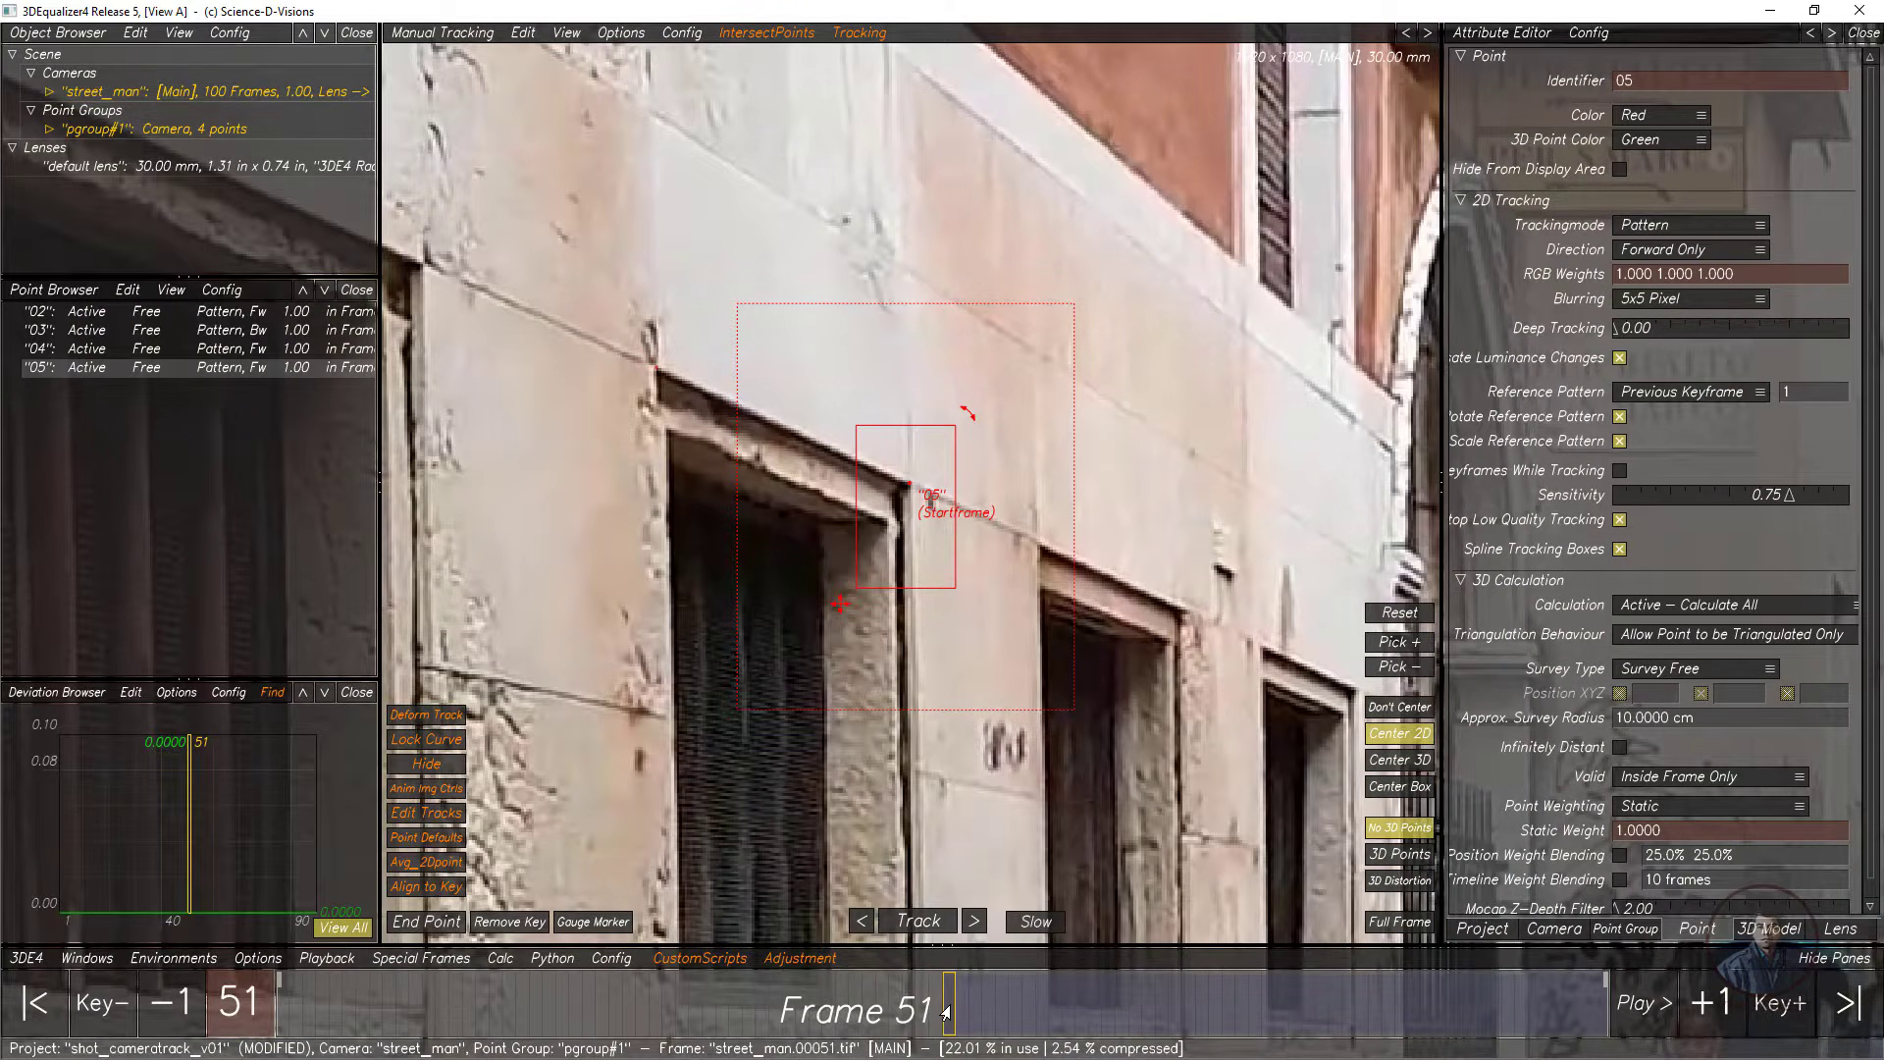
left_click(1648, 258)
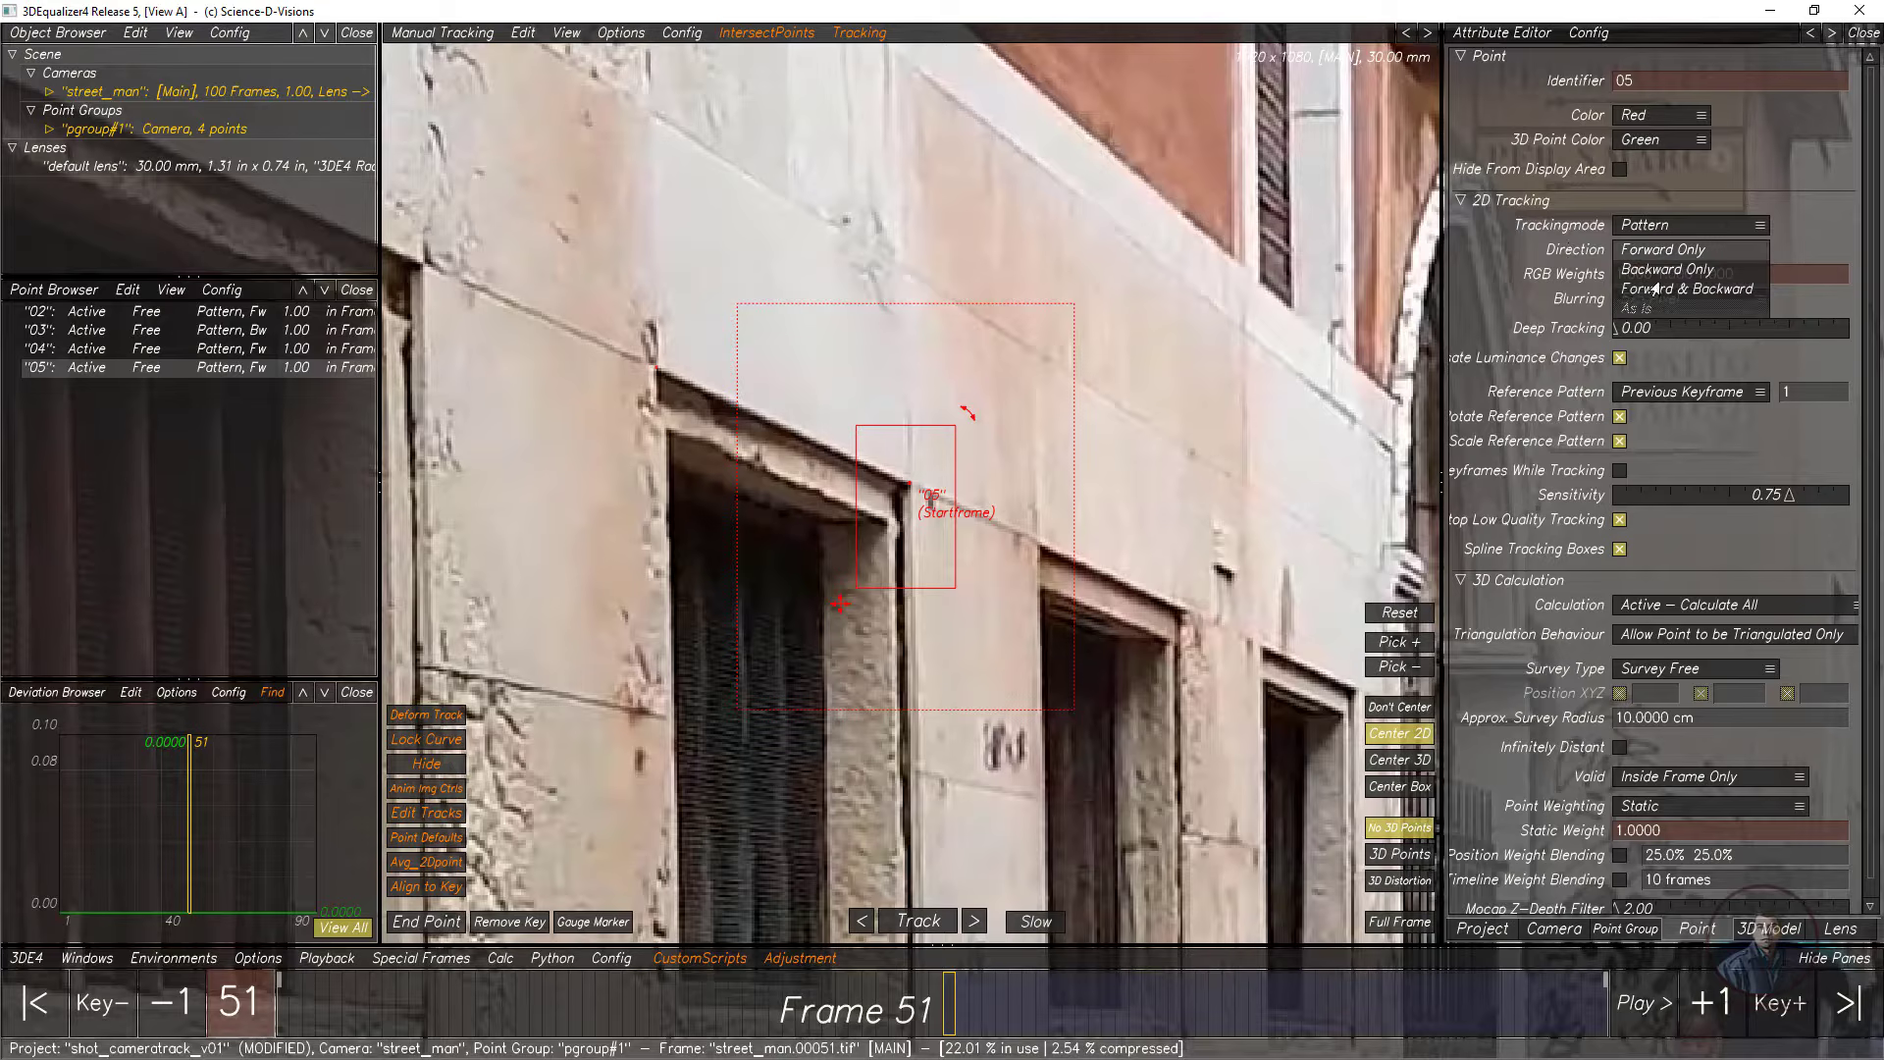
left_click(1648, 274)
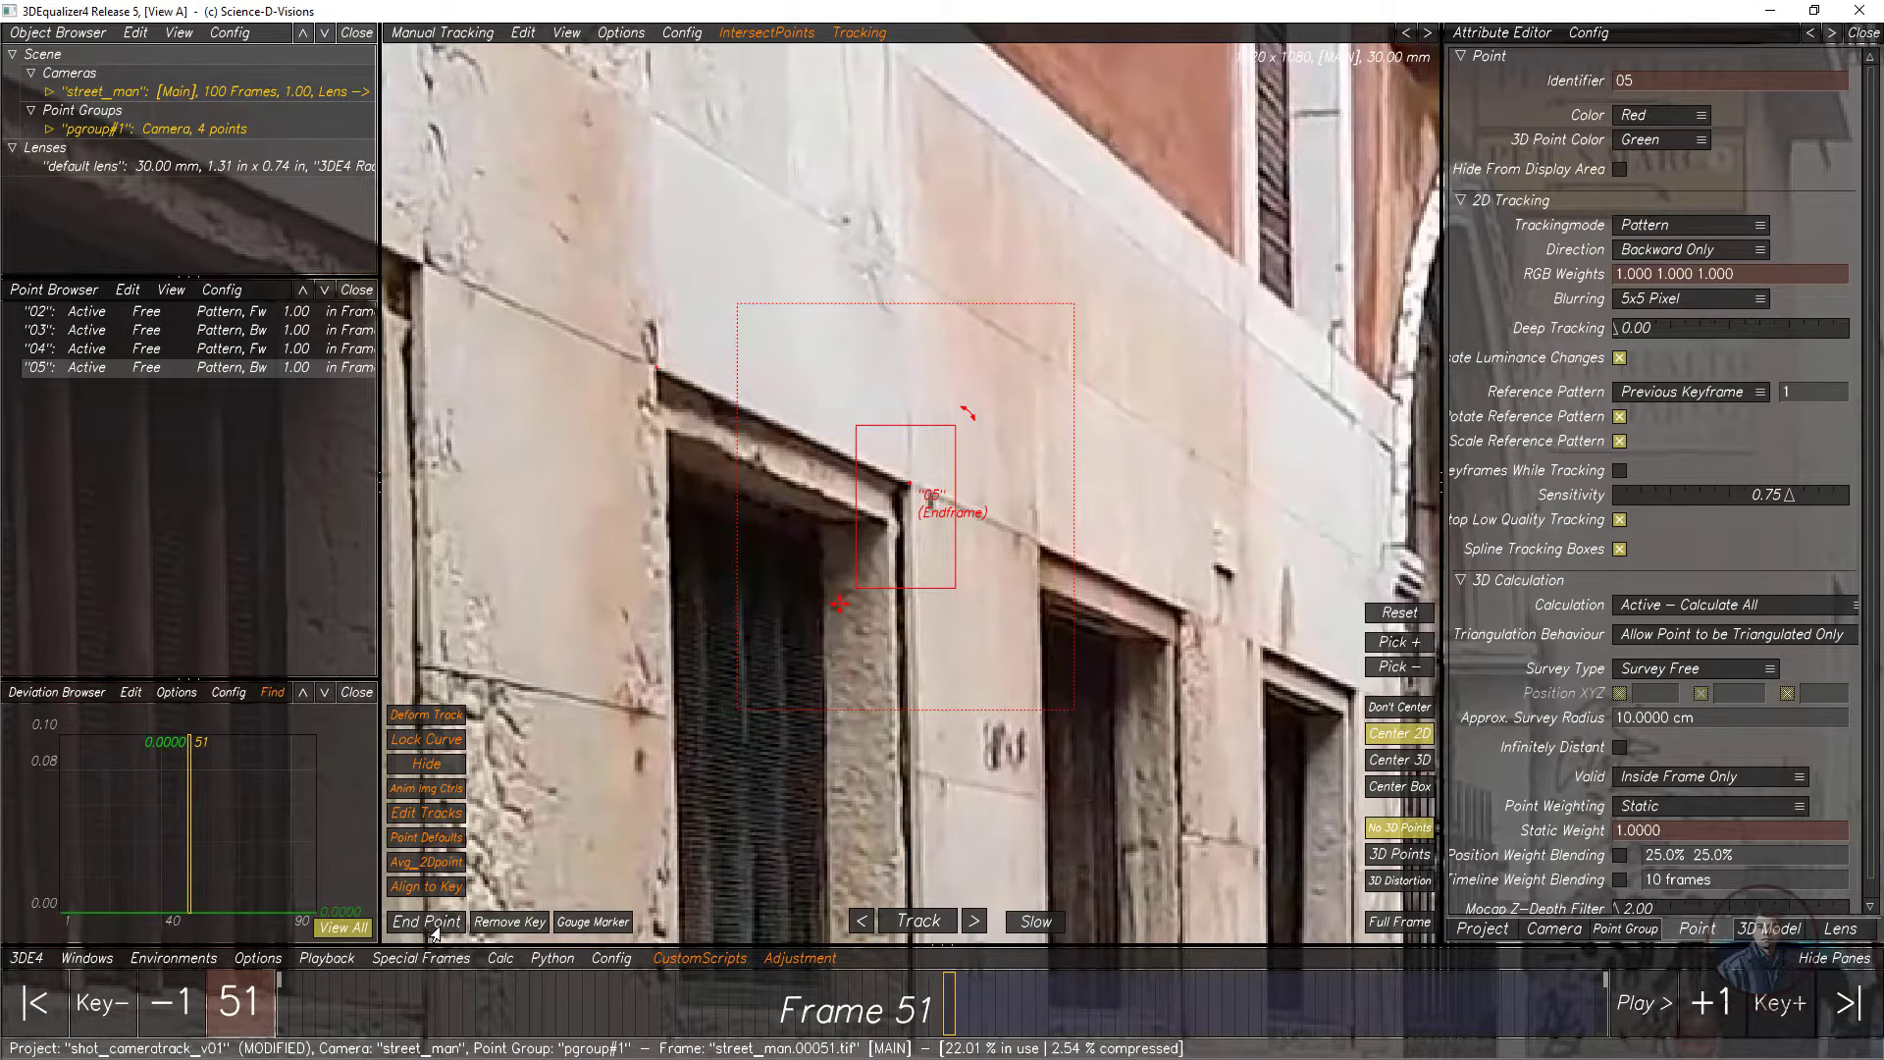
key("e")
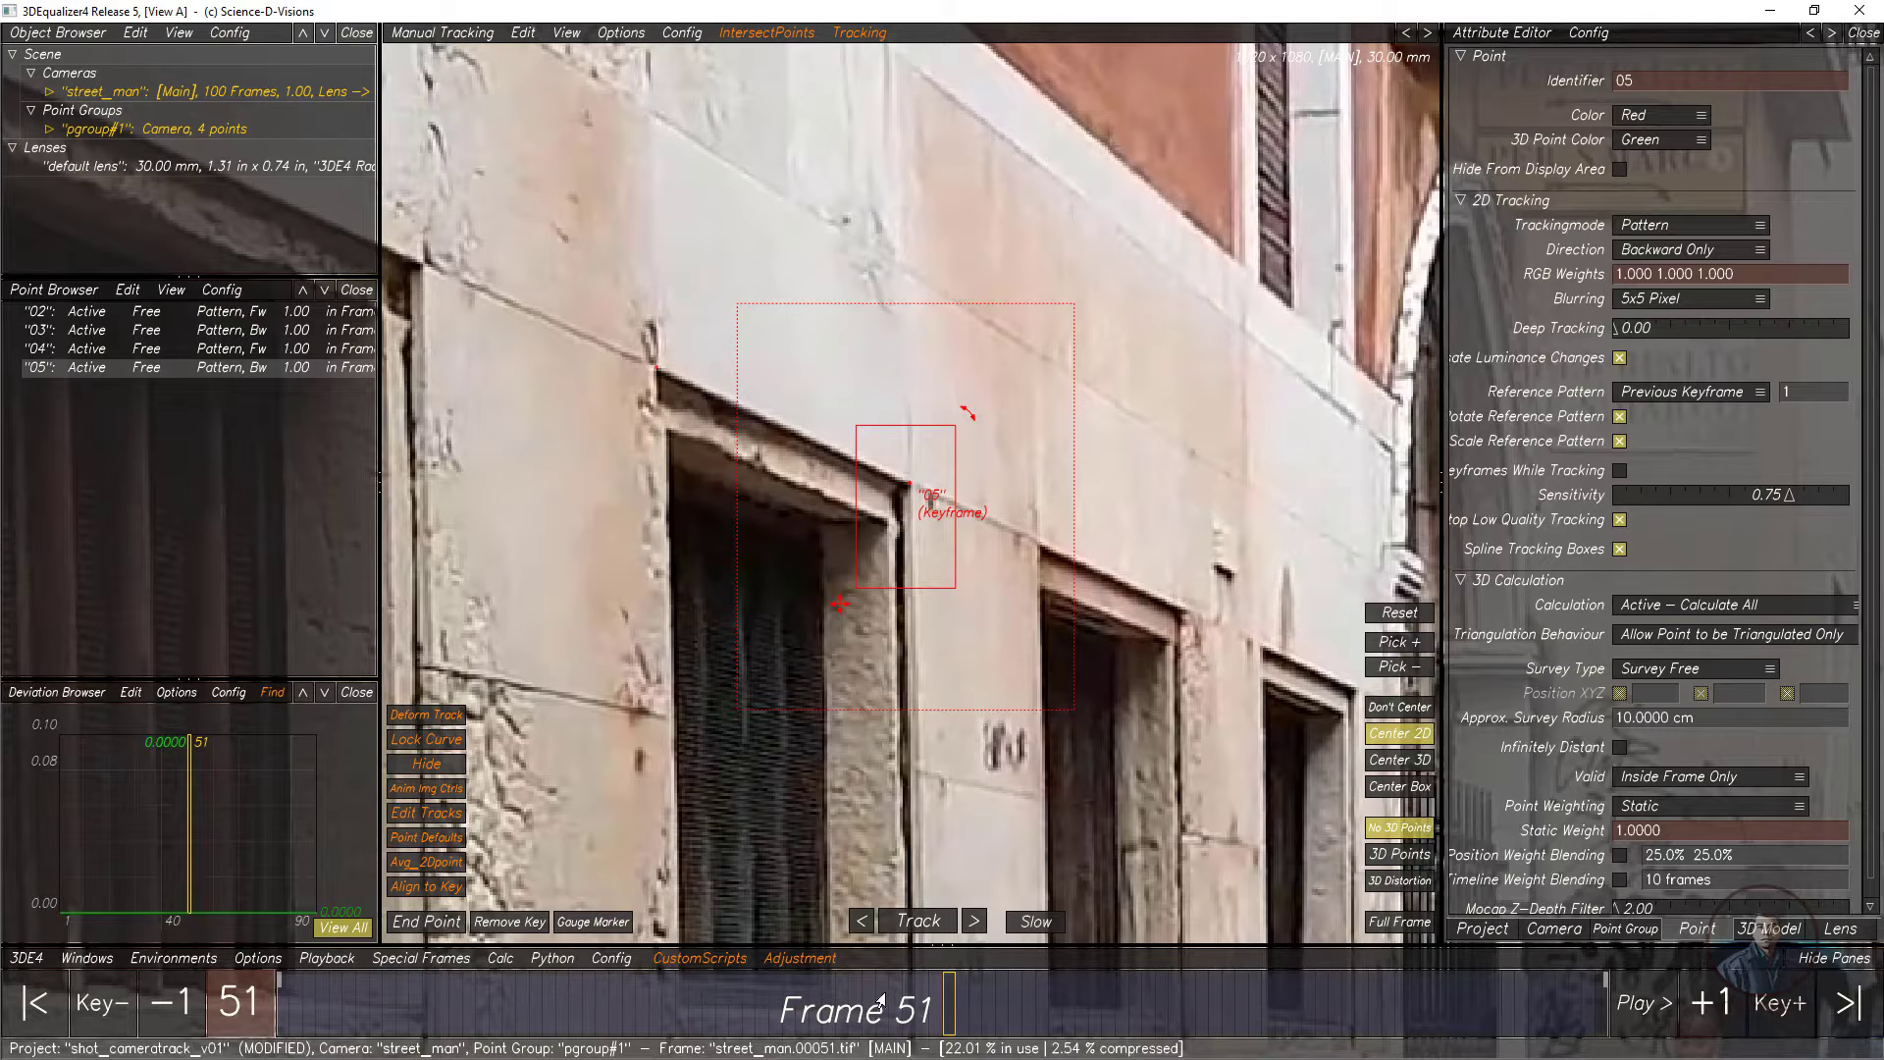
Step: Track point 05 backward from frame 51 to frame 1
left_click(910, 928)
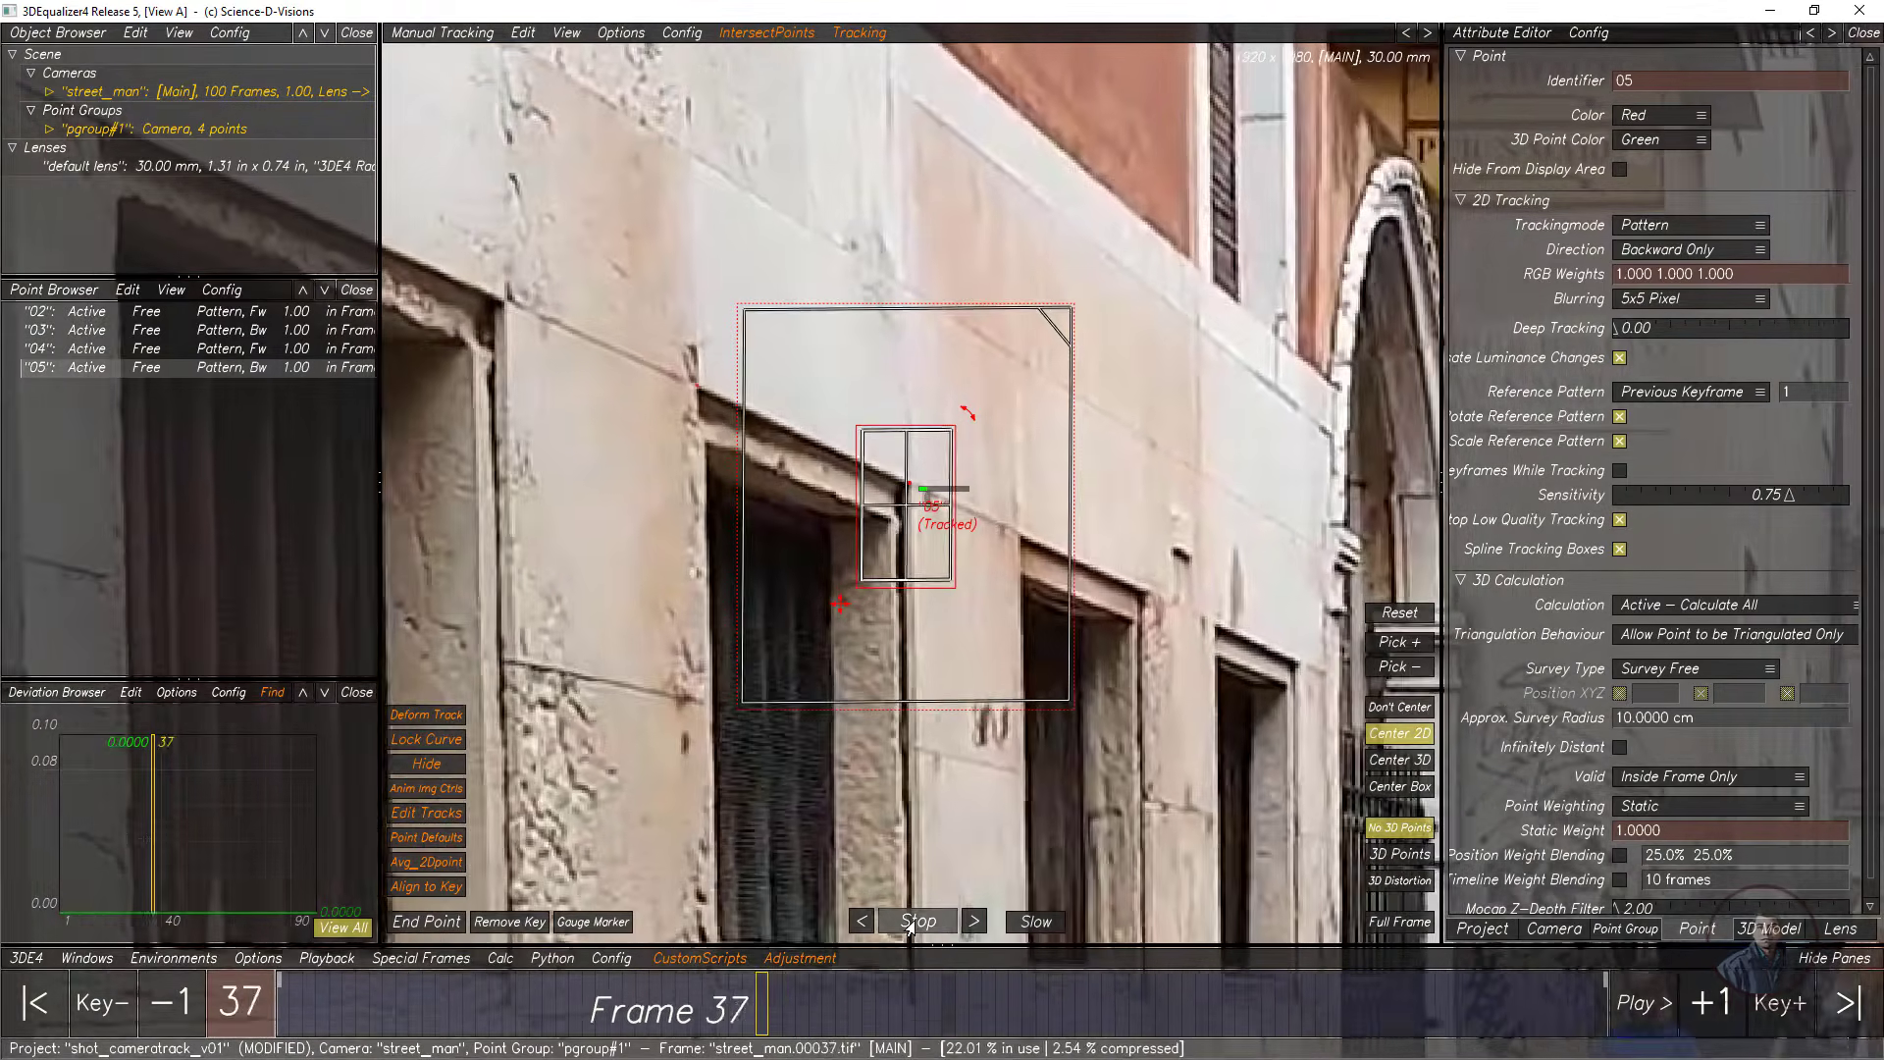
left_click(910, 927)
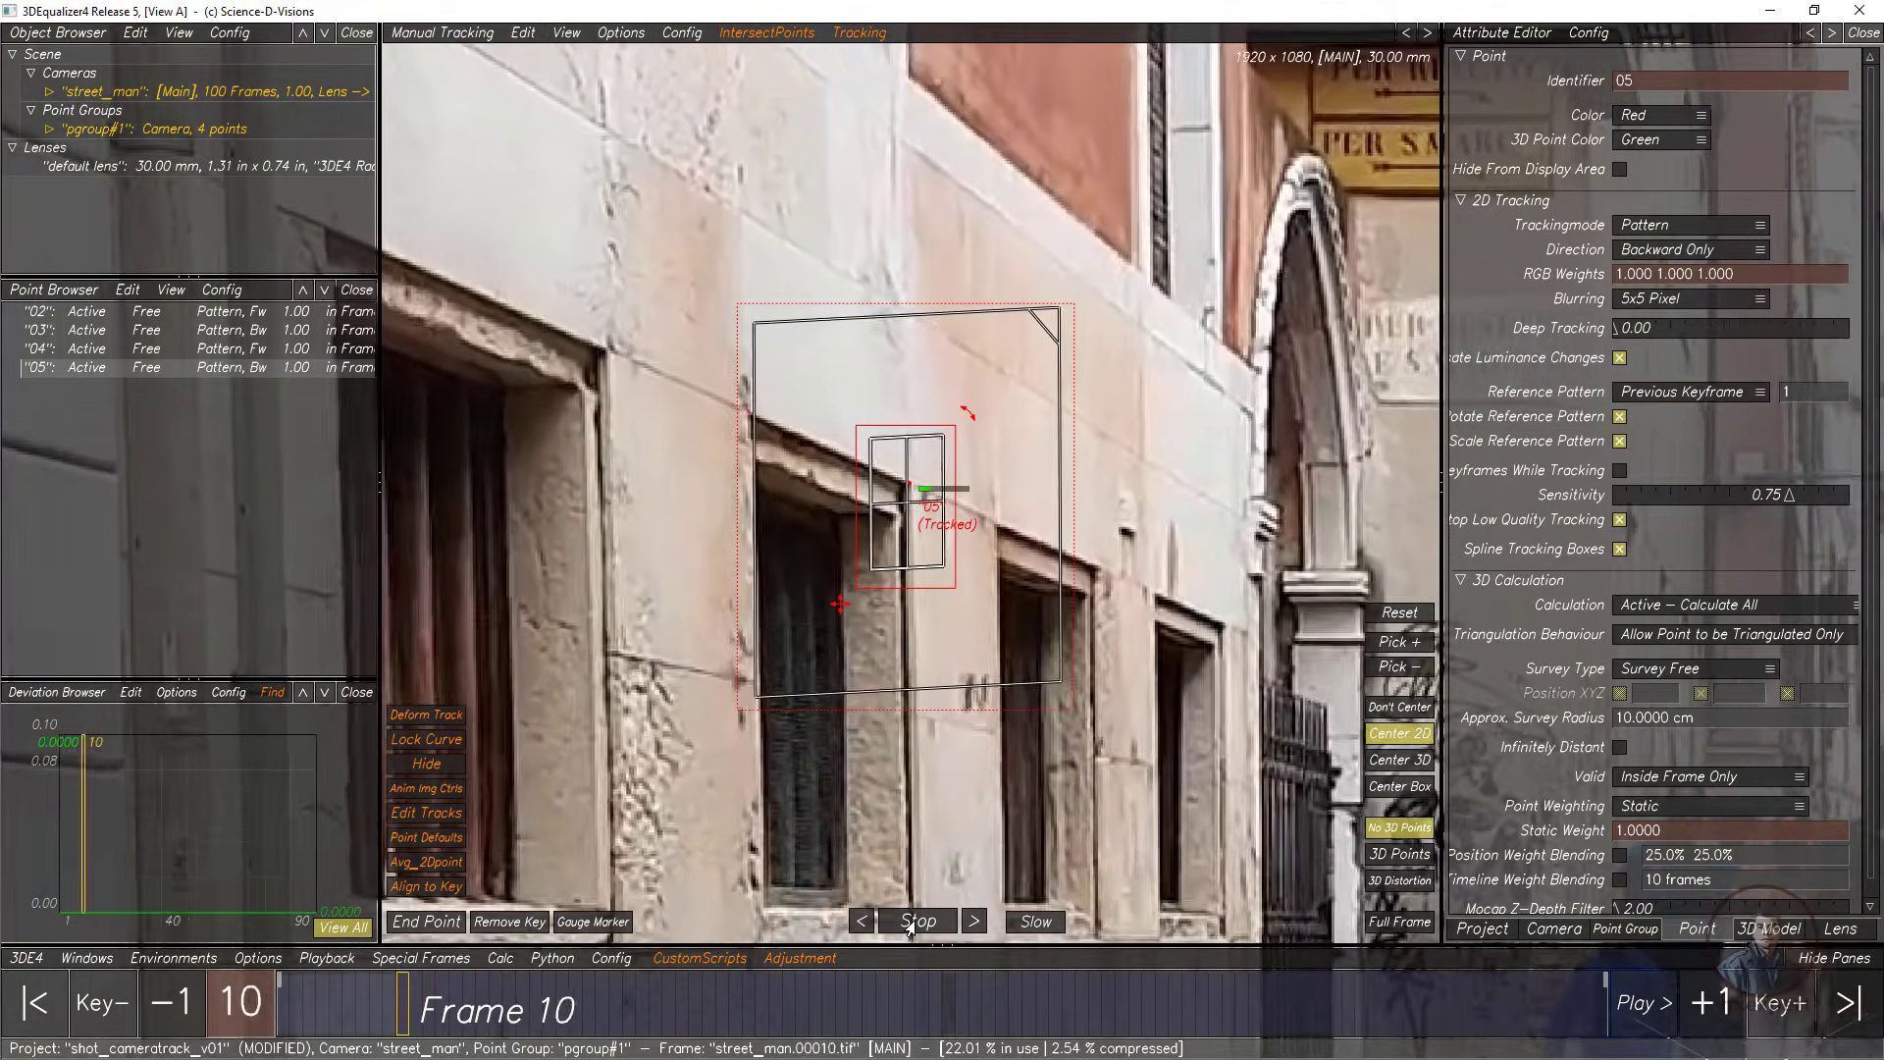
scroll(878, 595, "up", 5)
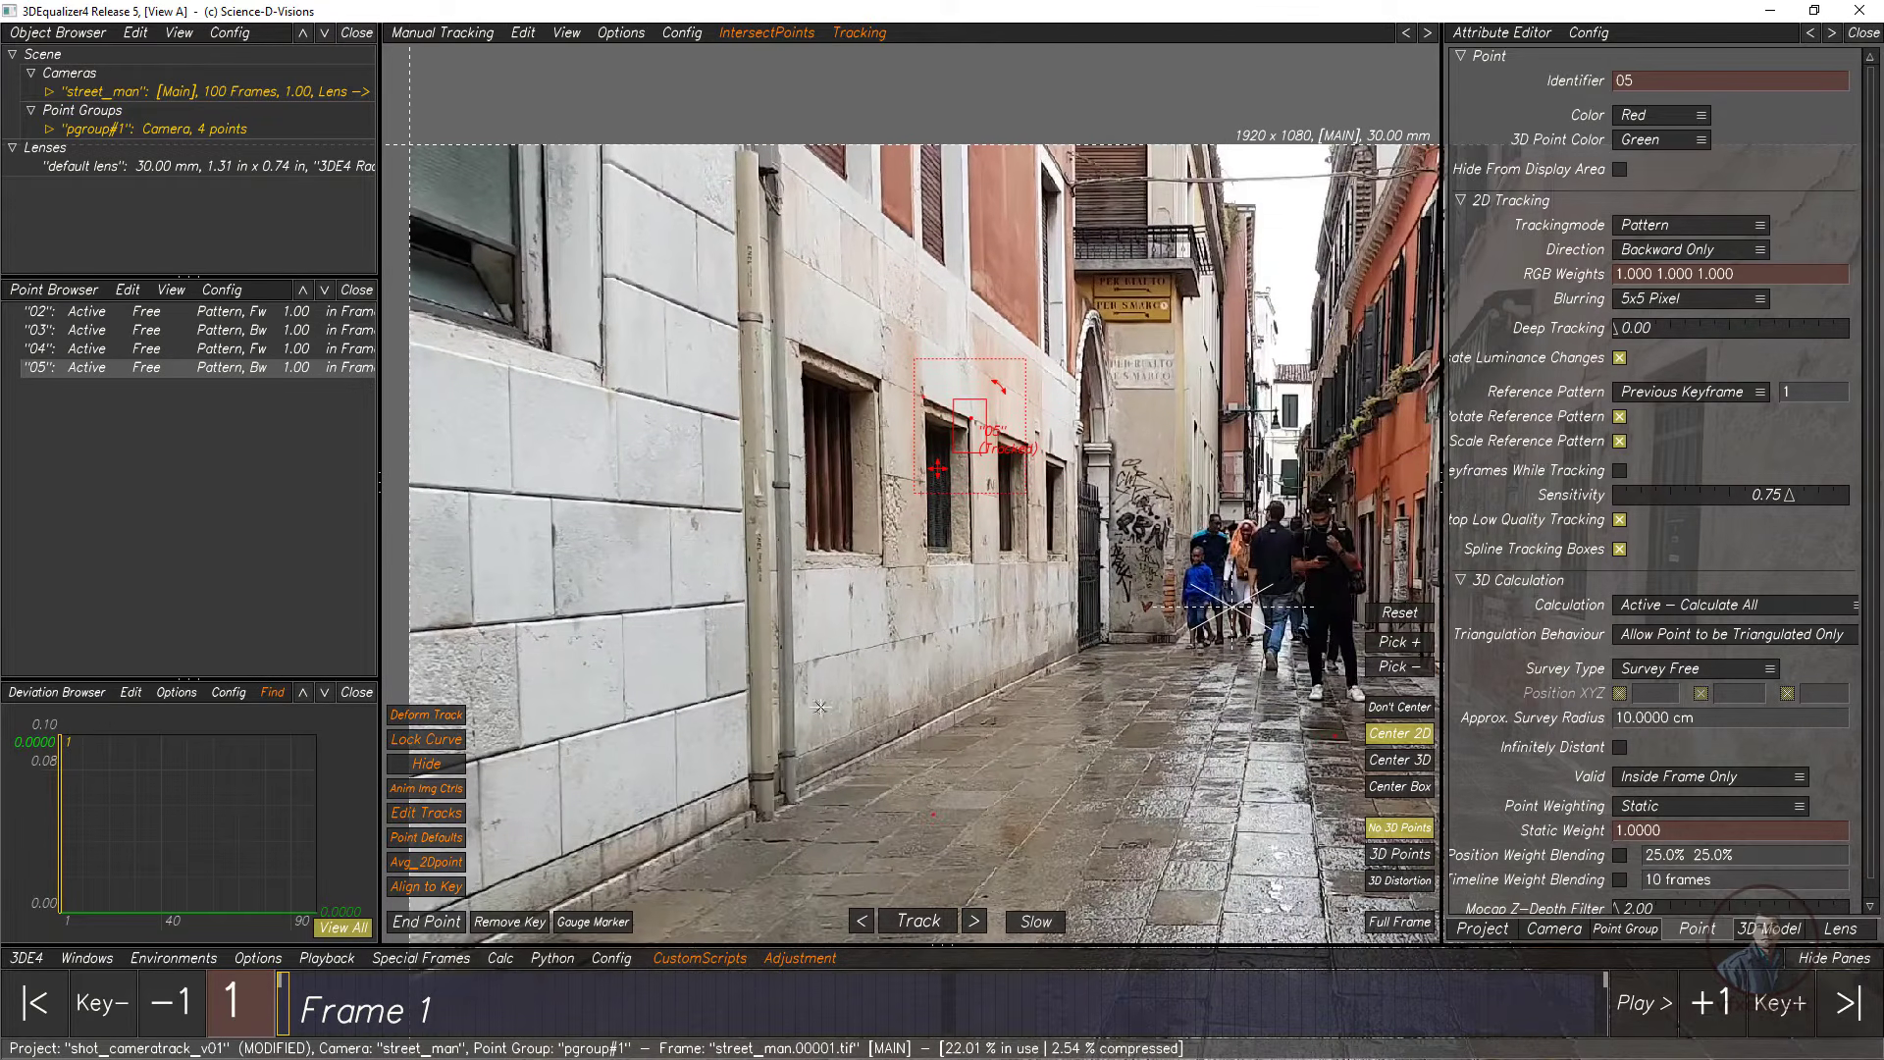
Step: At frame 1, add point 06 on the dark spot below the first barred window and adjust its pattern and search boxes
scroll(948, 640, "up", 3)
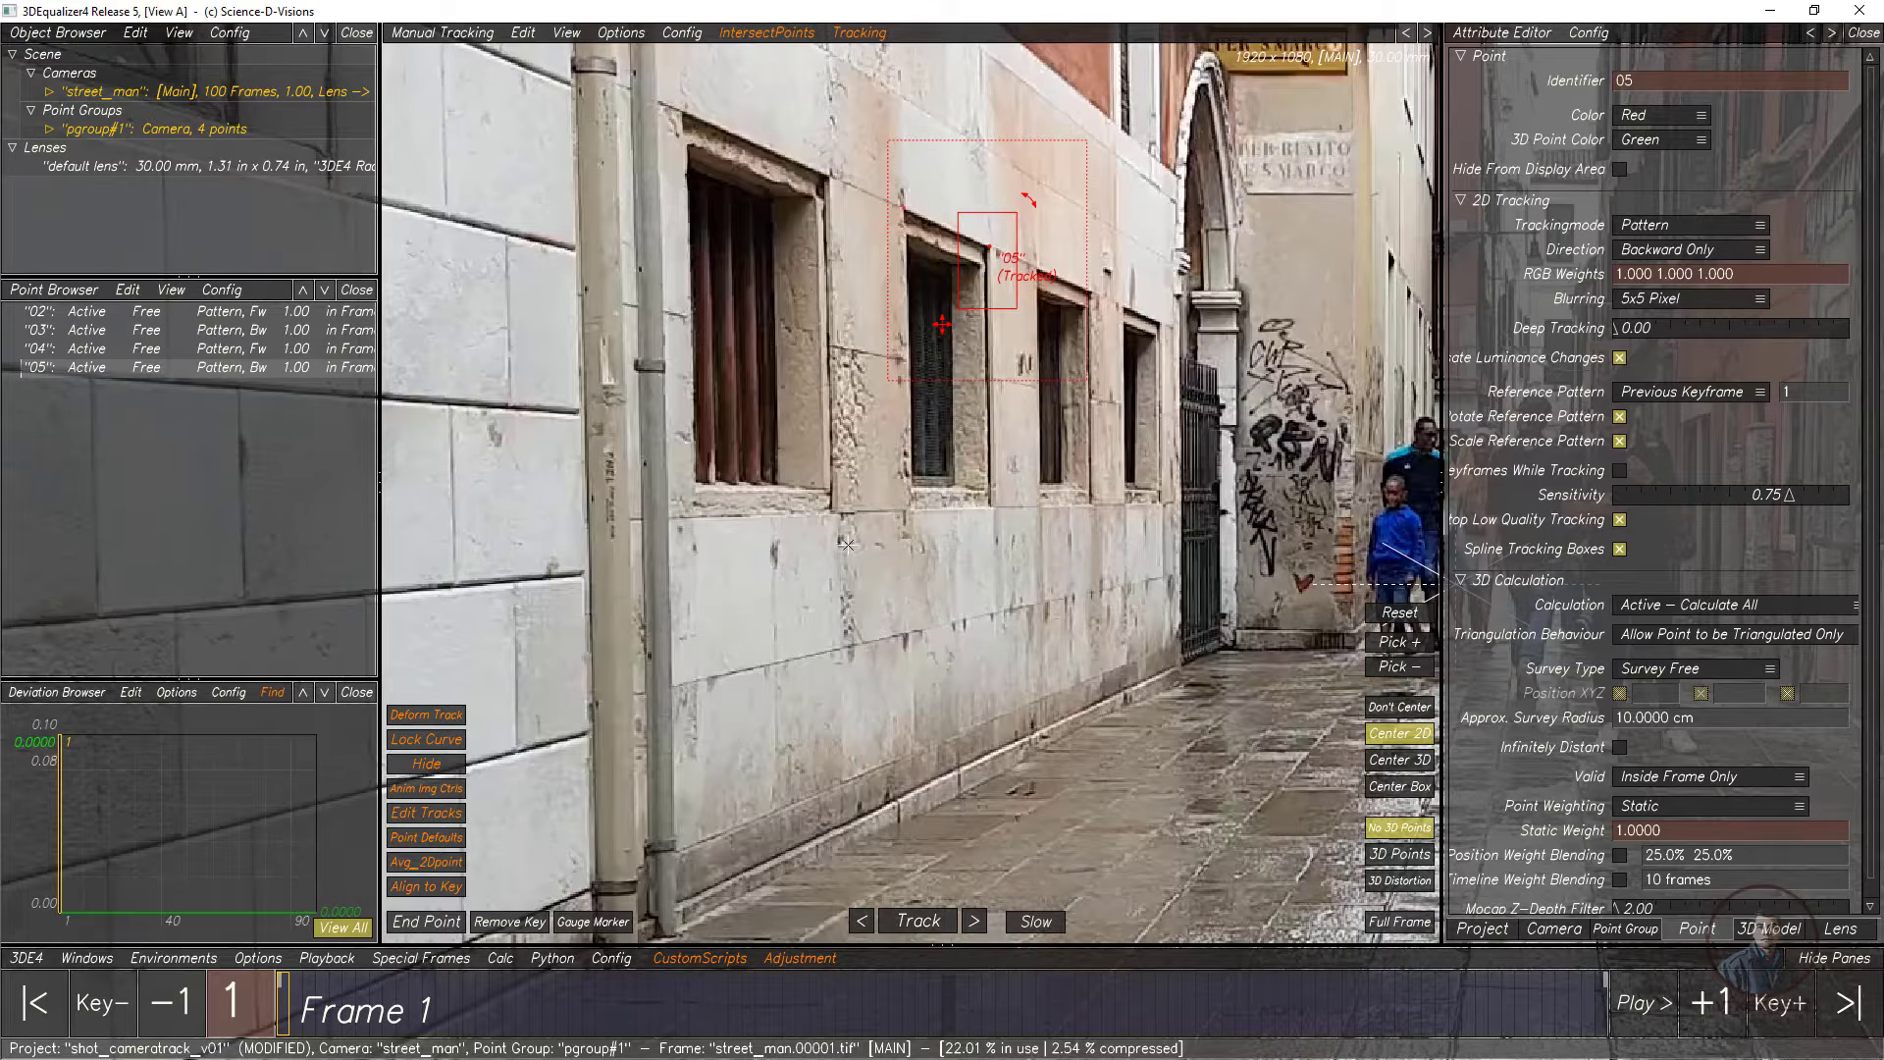
left_click(694, 547, "ctrl")
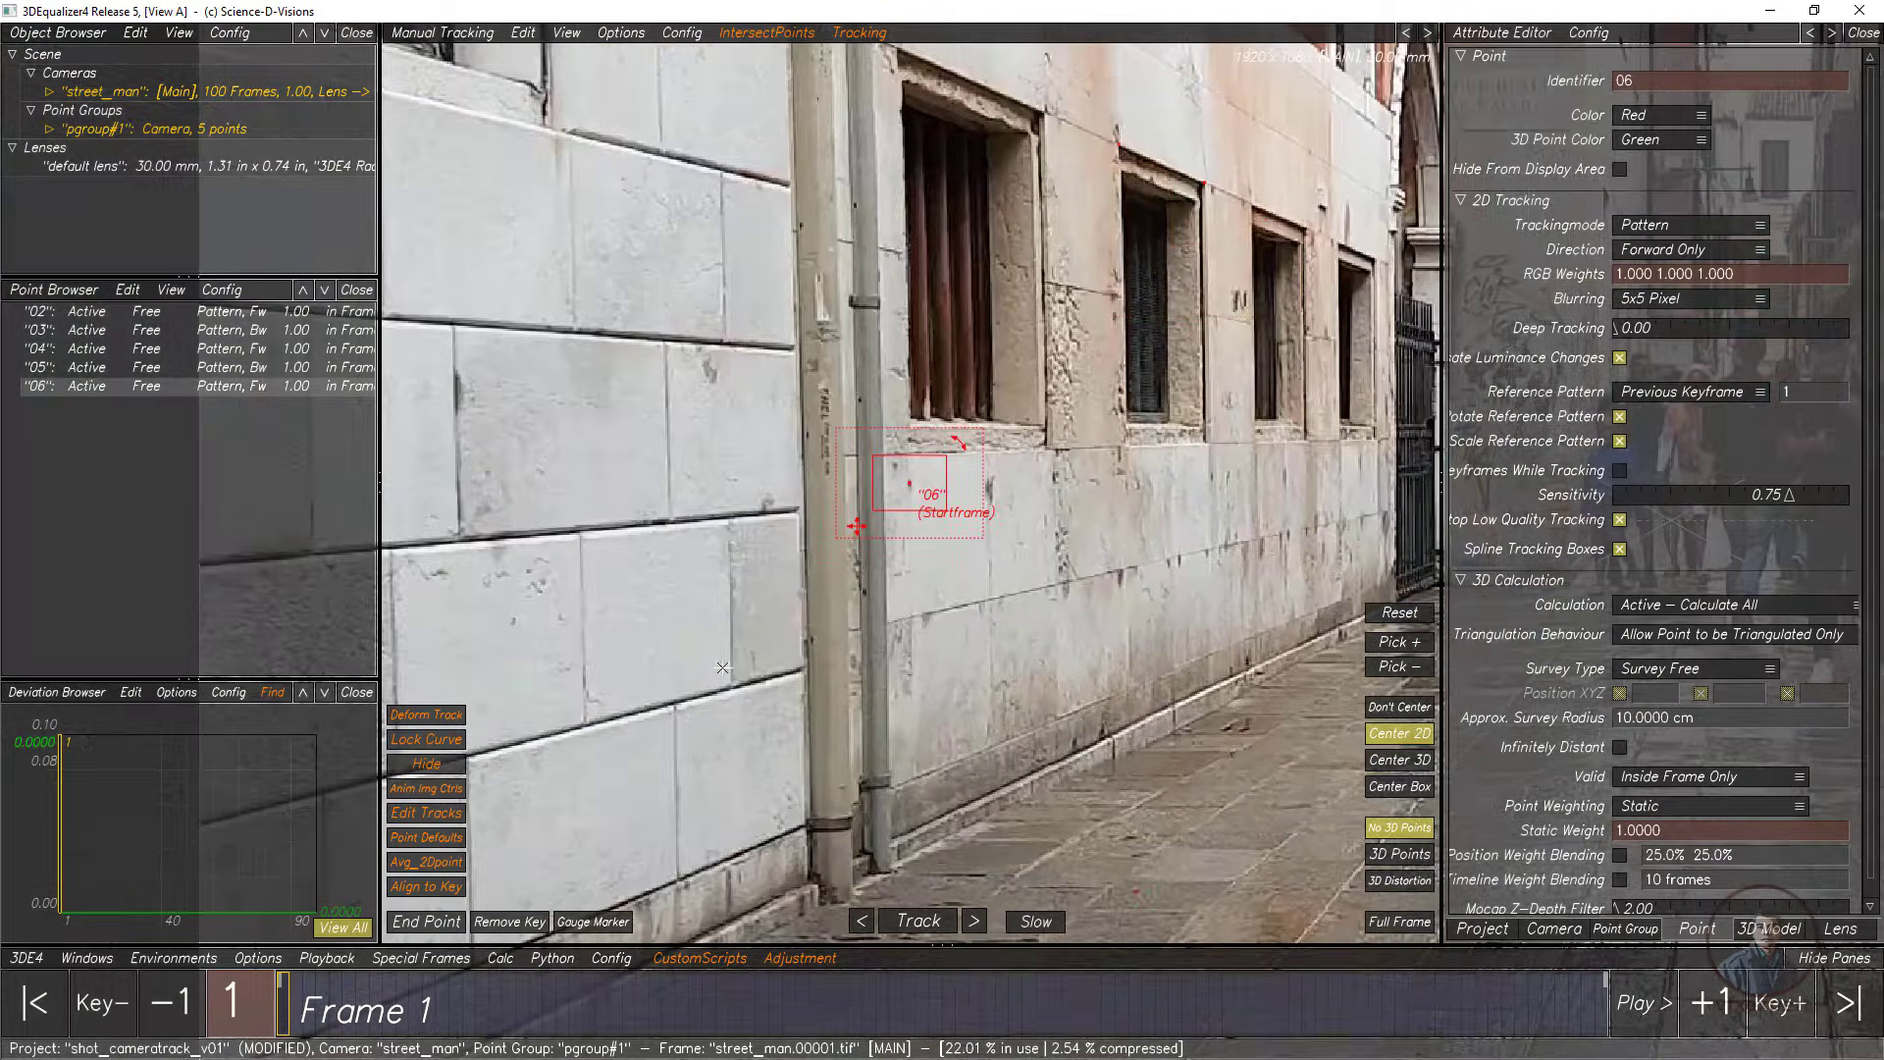
left_click_drag(871, 510, 1011, 620)
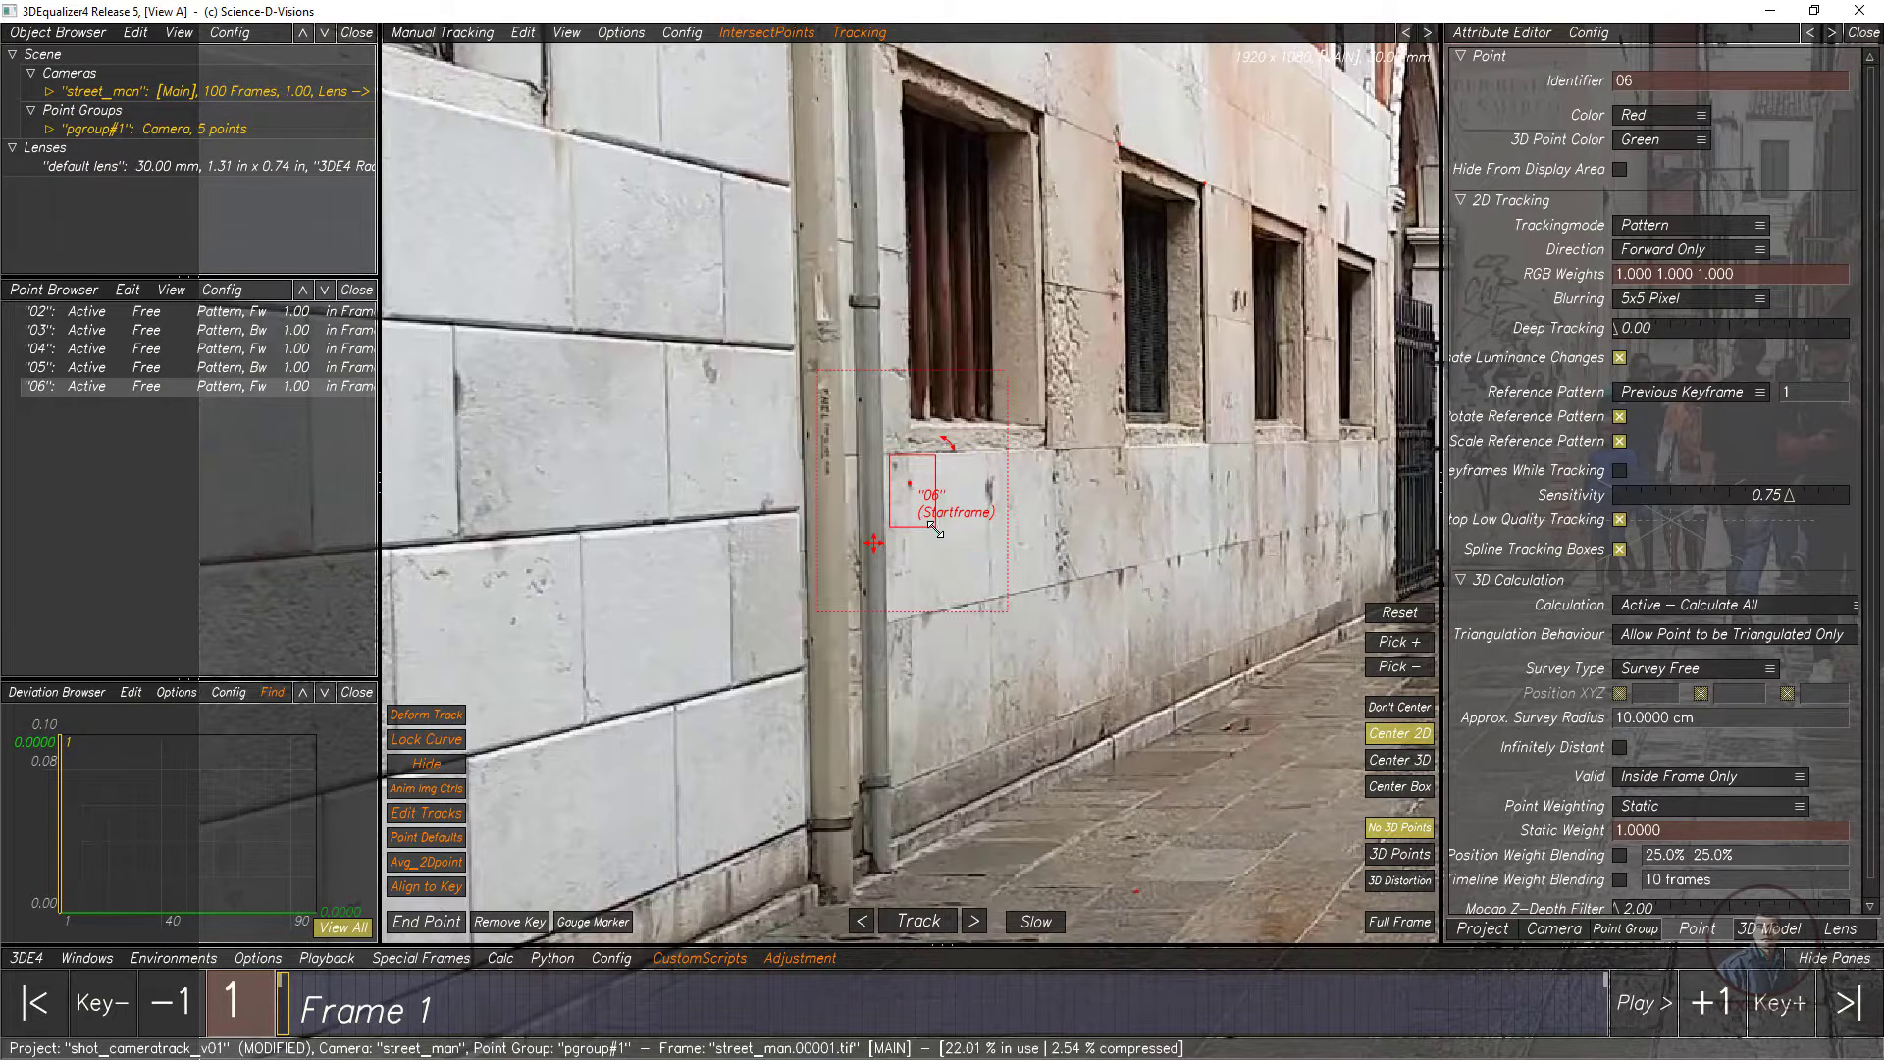
left_click_drag(935, 528, 940, 547)
Step: Track point 06 forward from frame 1 to frame 56 and enlarge its pattern and search boxes there
left_click(922, 923)
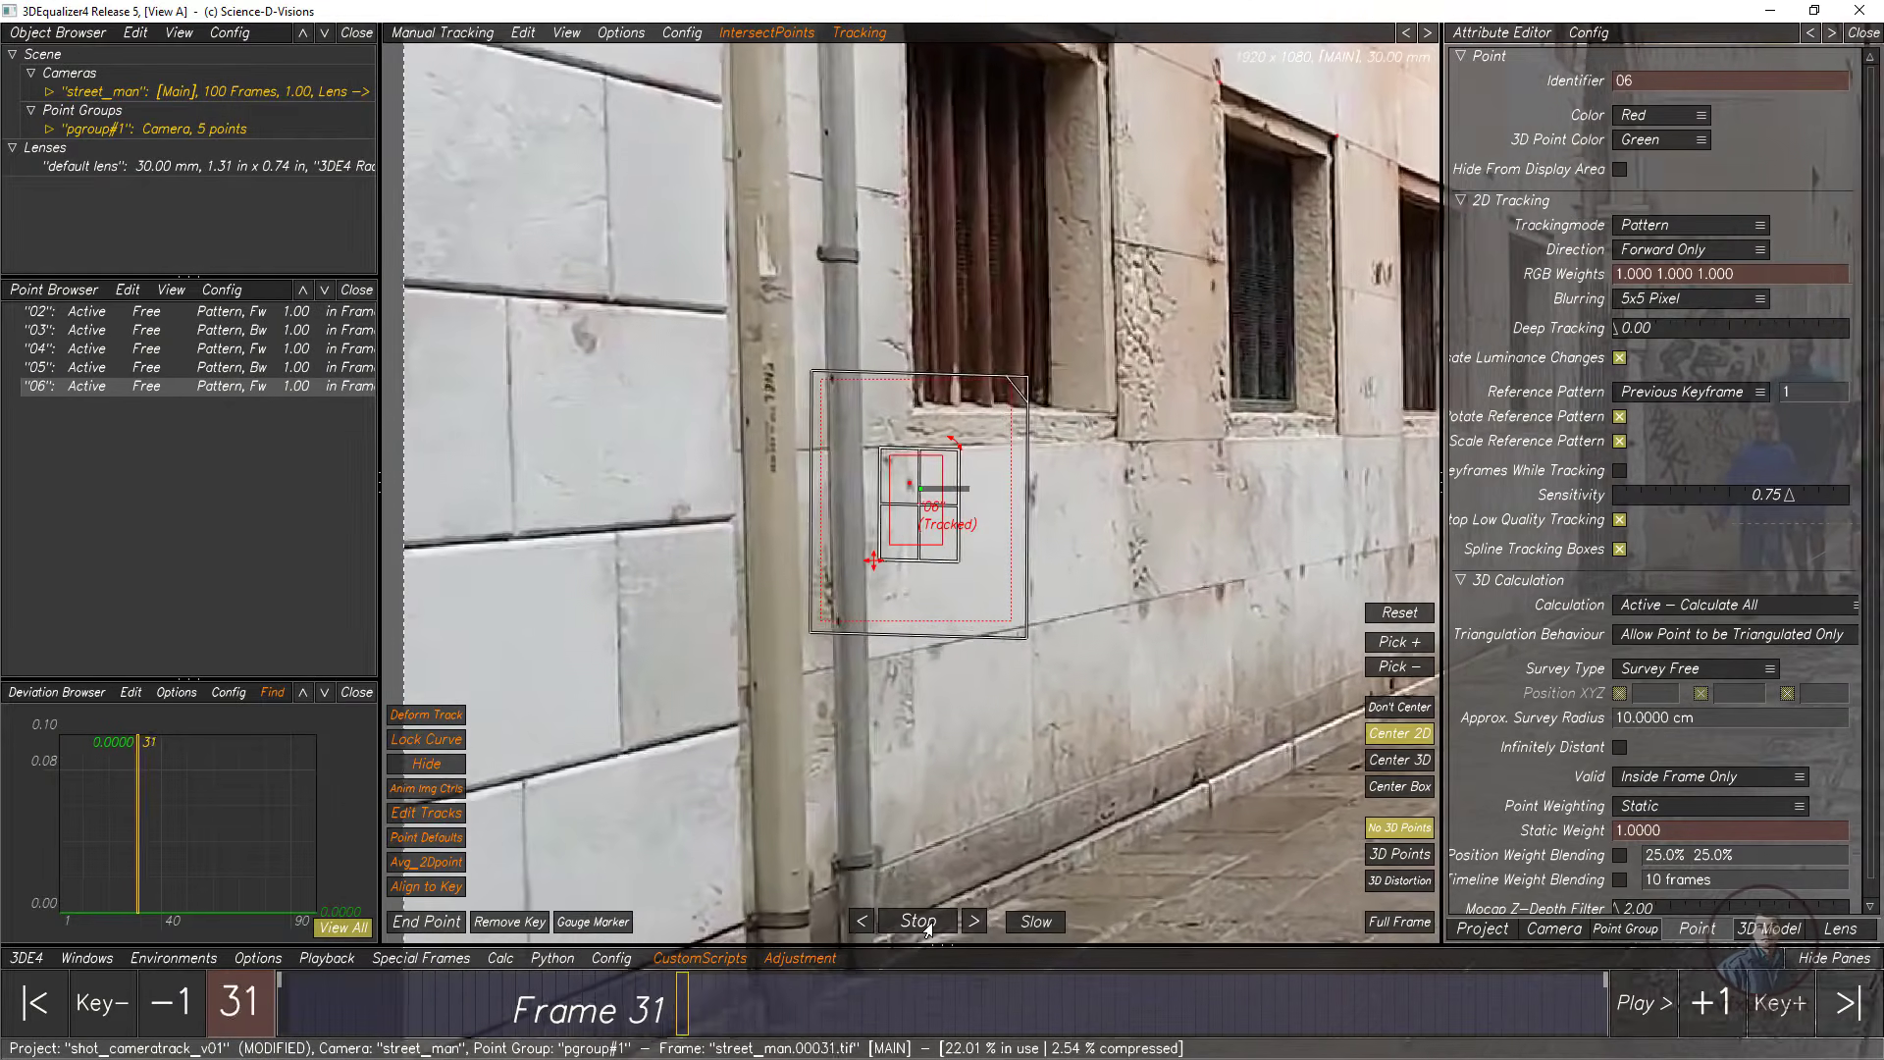
left_click(922, 922)
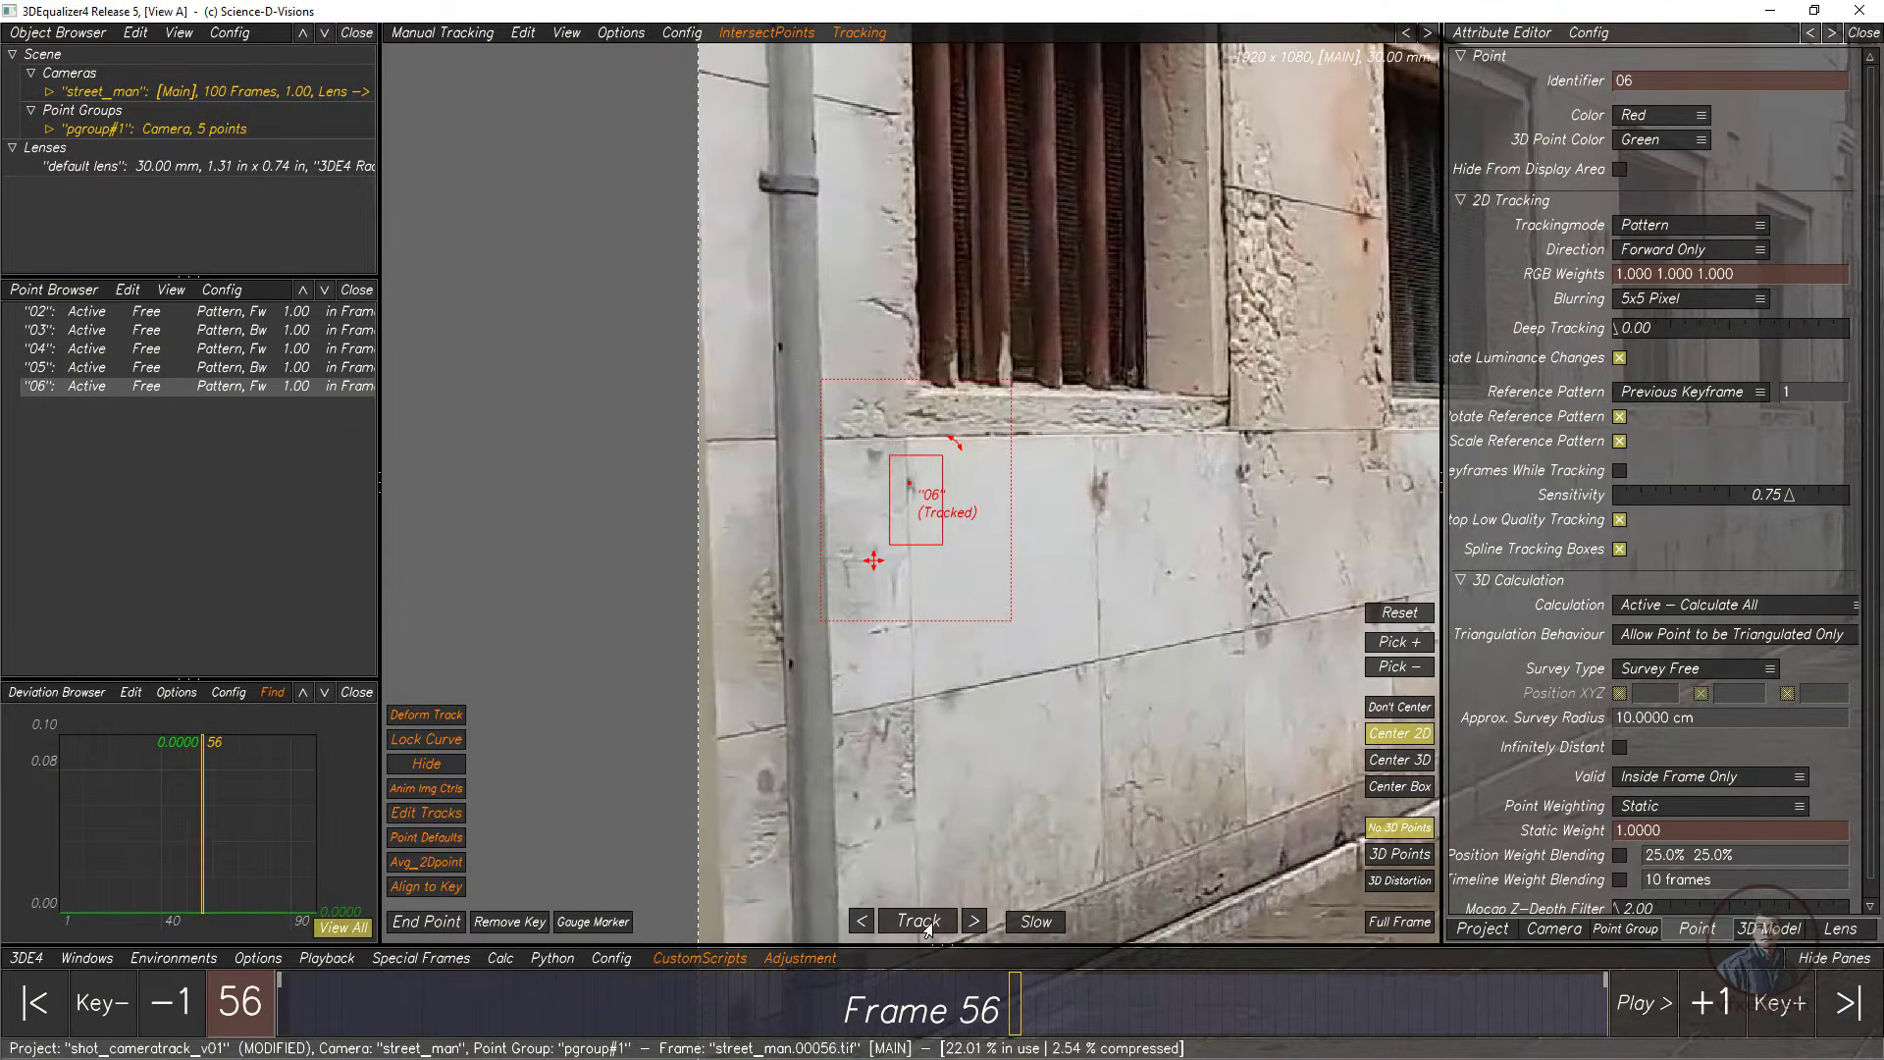
left_click_drag(891, 460, 872, 432)
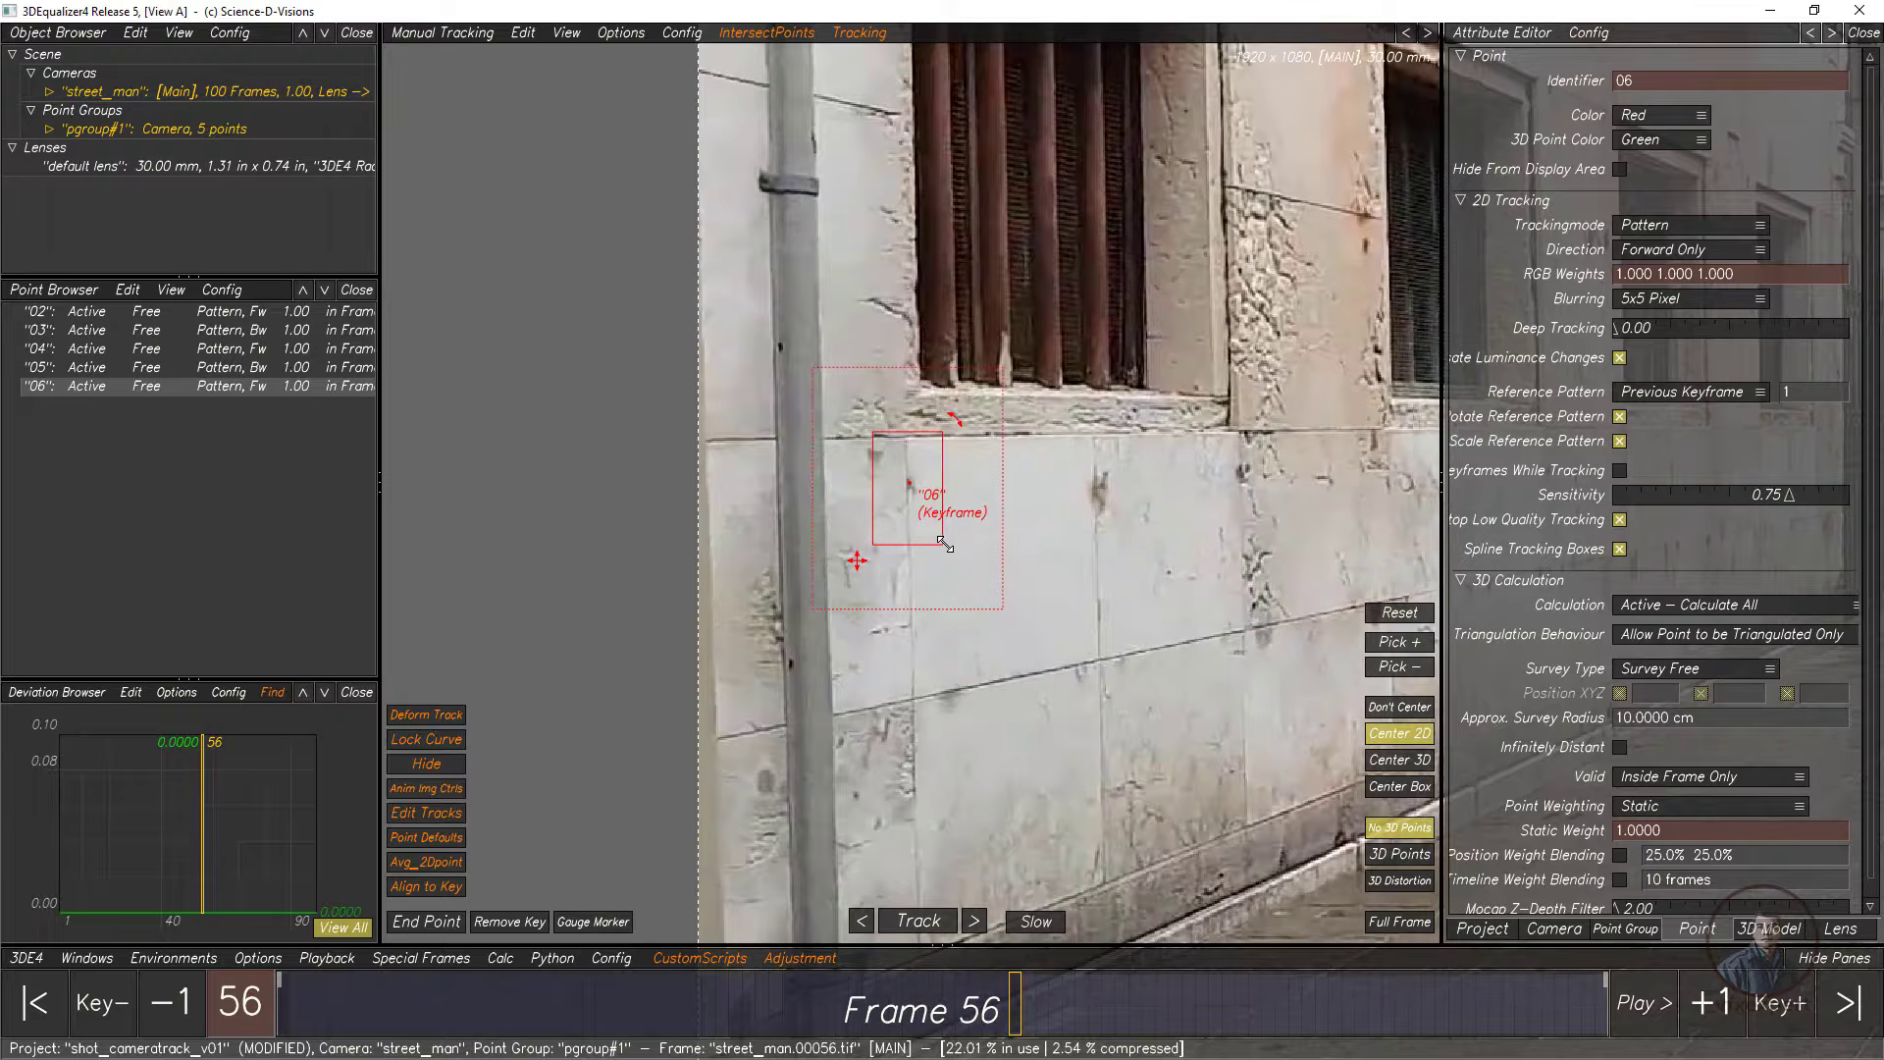
left_click_drag(943, 544, 948, 548)
left_click_drag(1009, 610, 1021, 625)
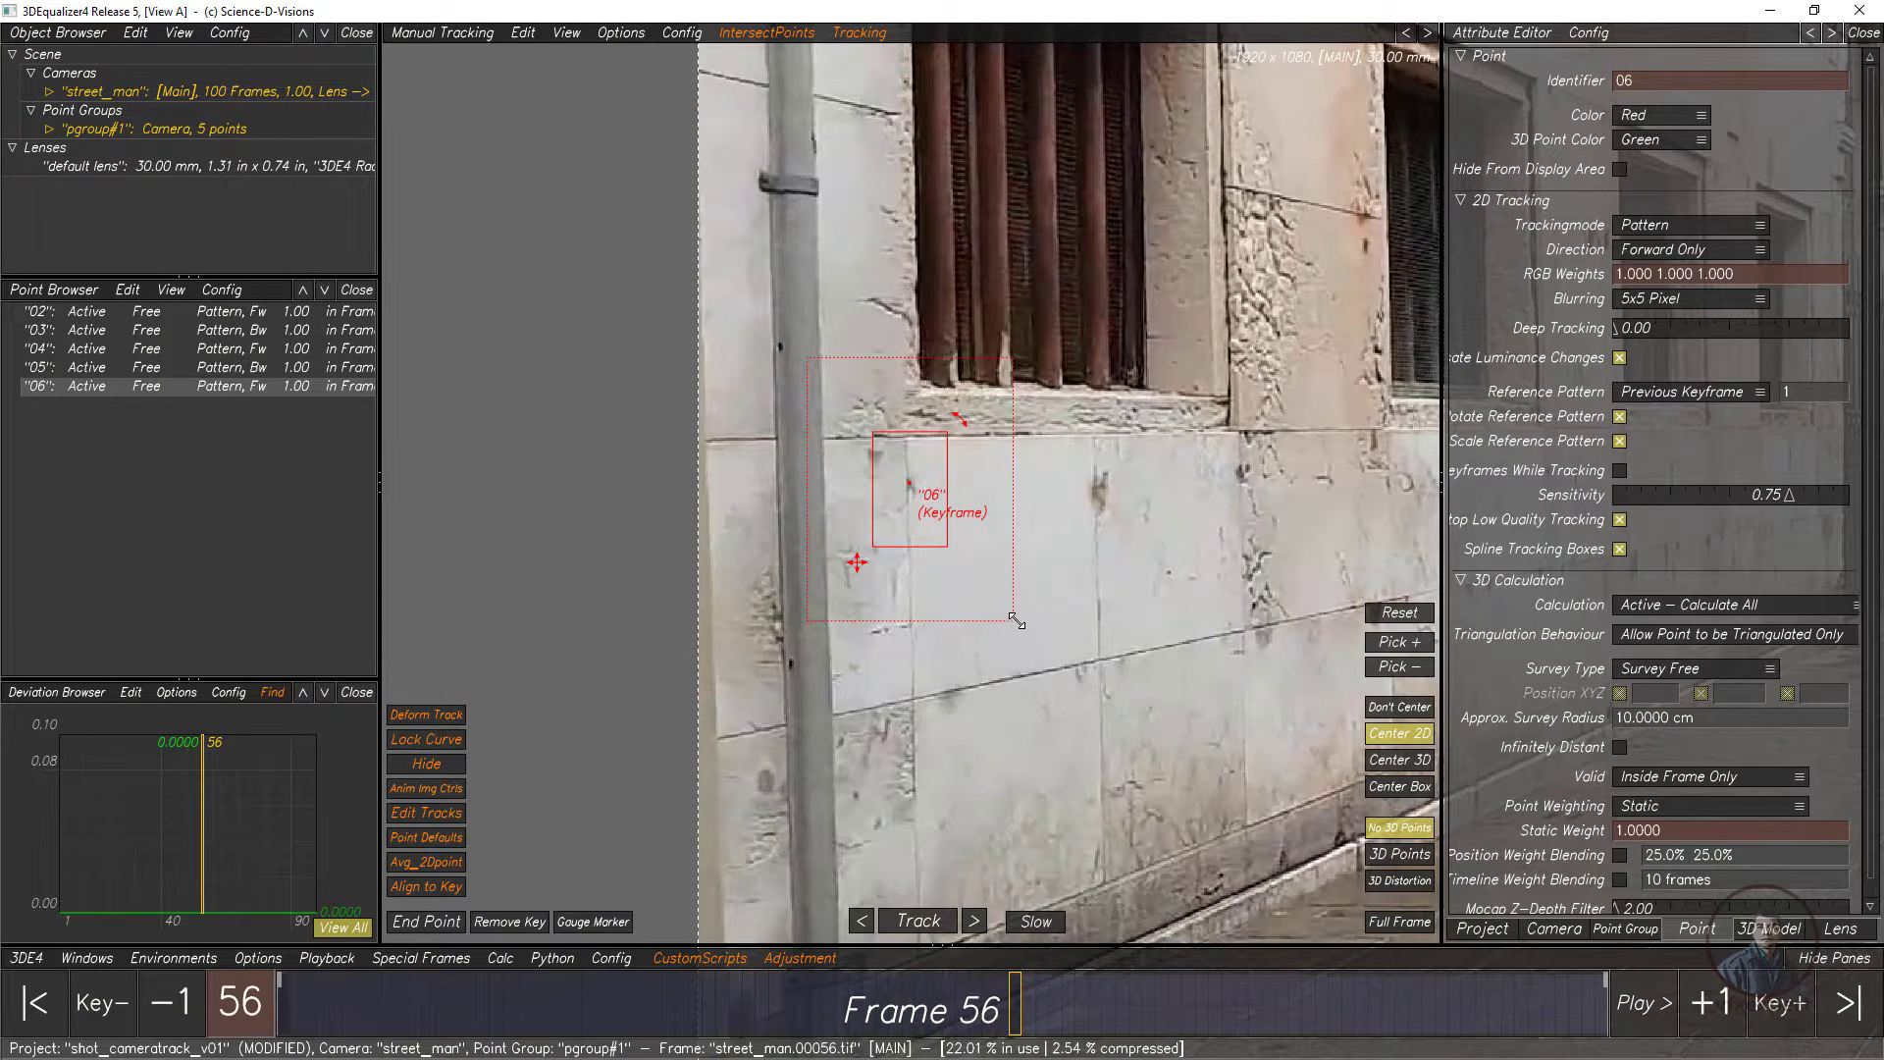
Step: Continue tracking point 06 forward from frame 56, and step back to frame 66 to correct it
left_click(918, 920)
left_click(919, 920)
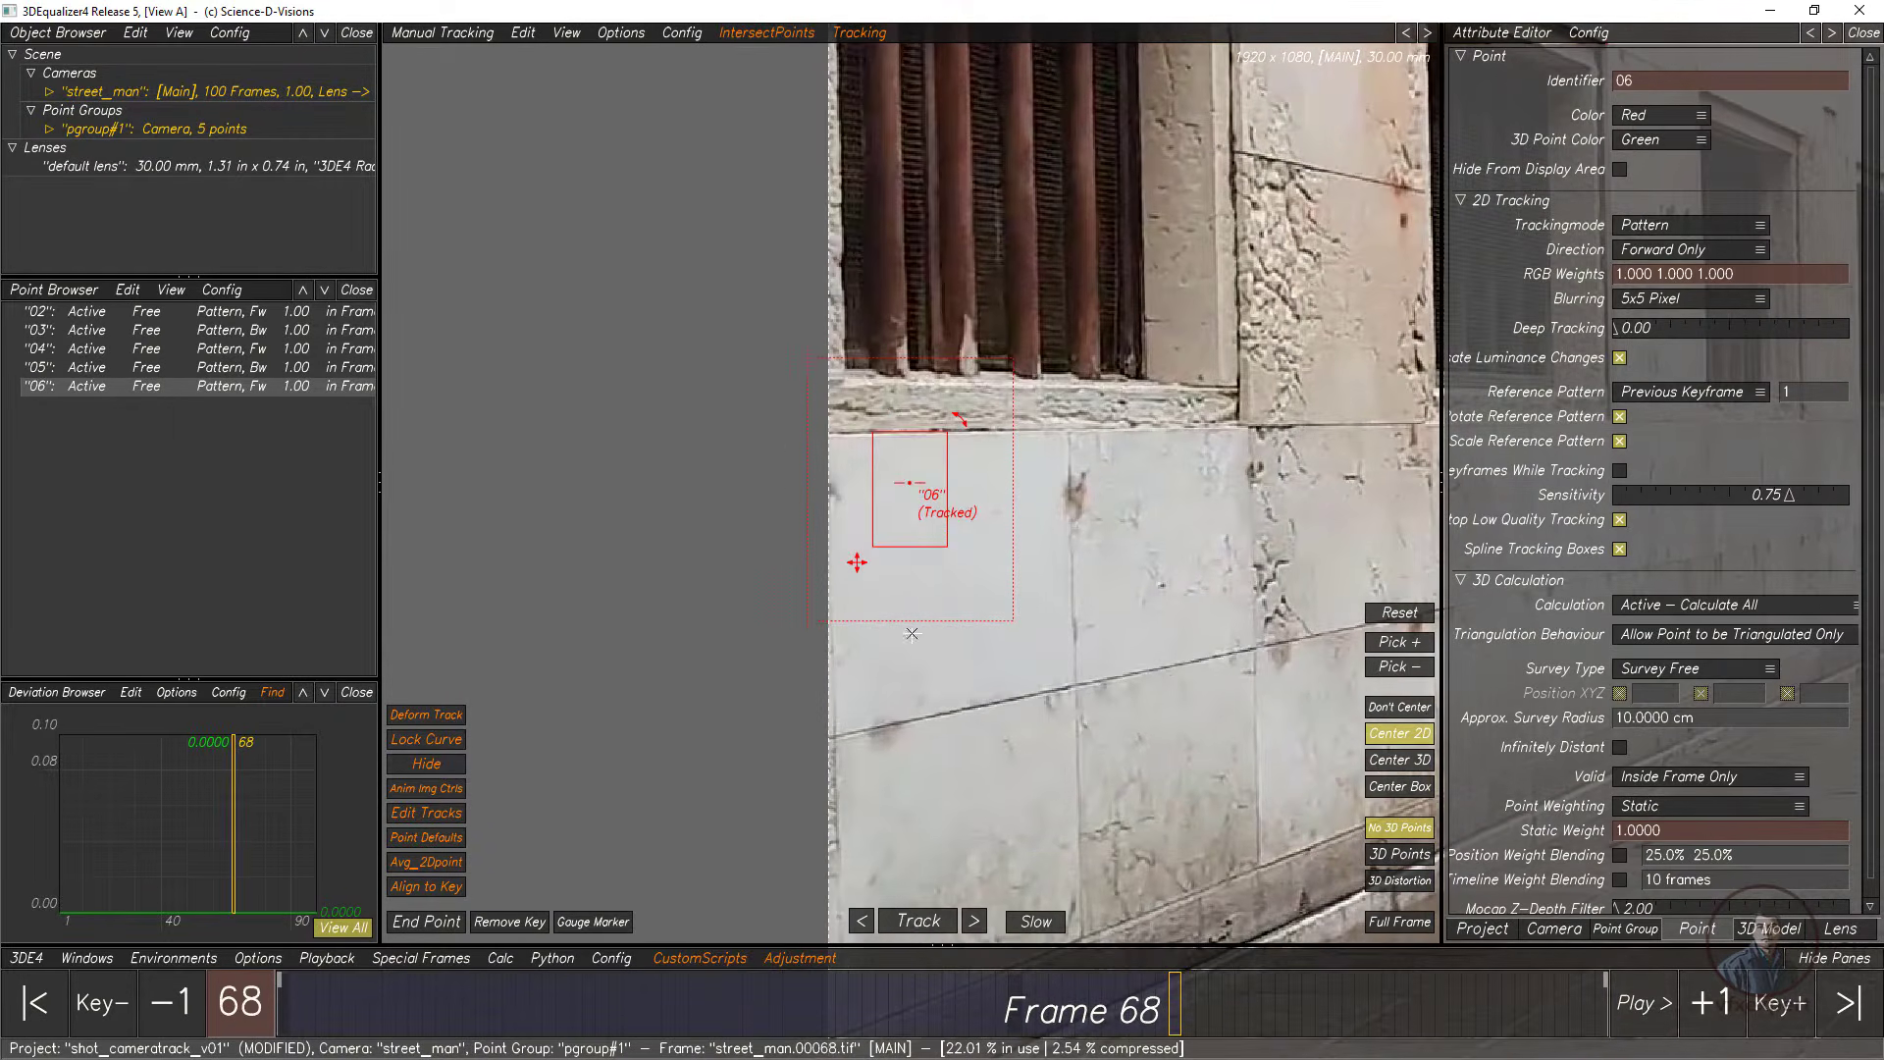
left_click(1163, 1030)
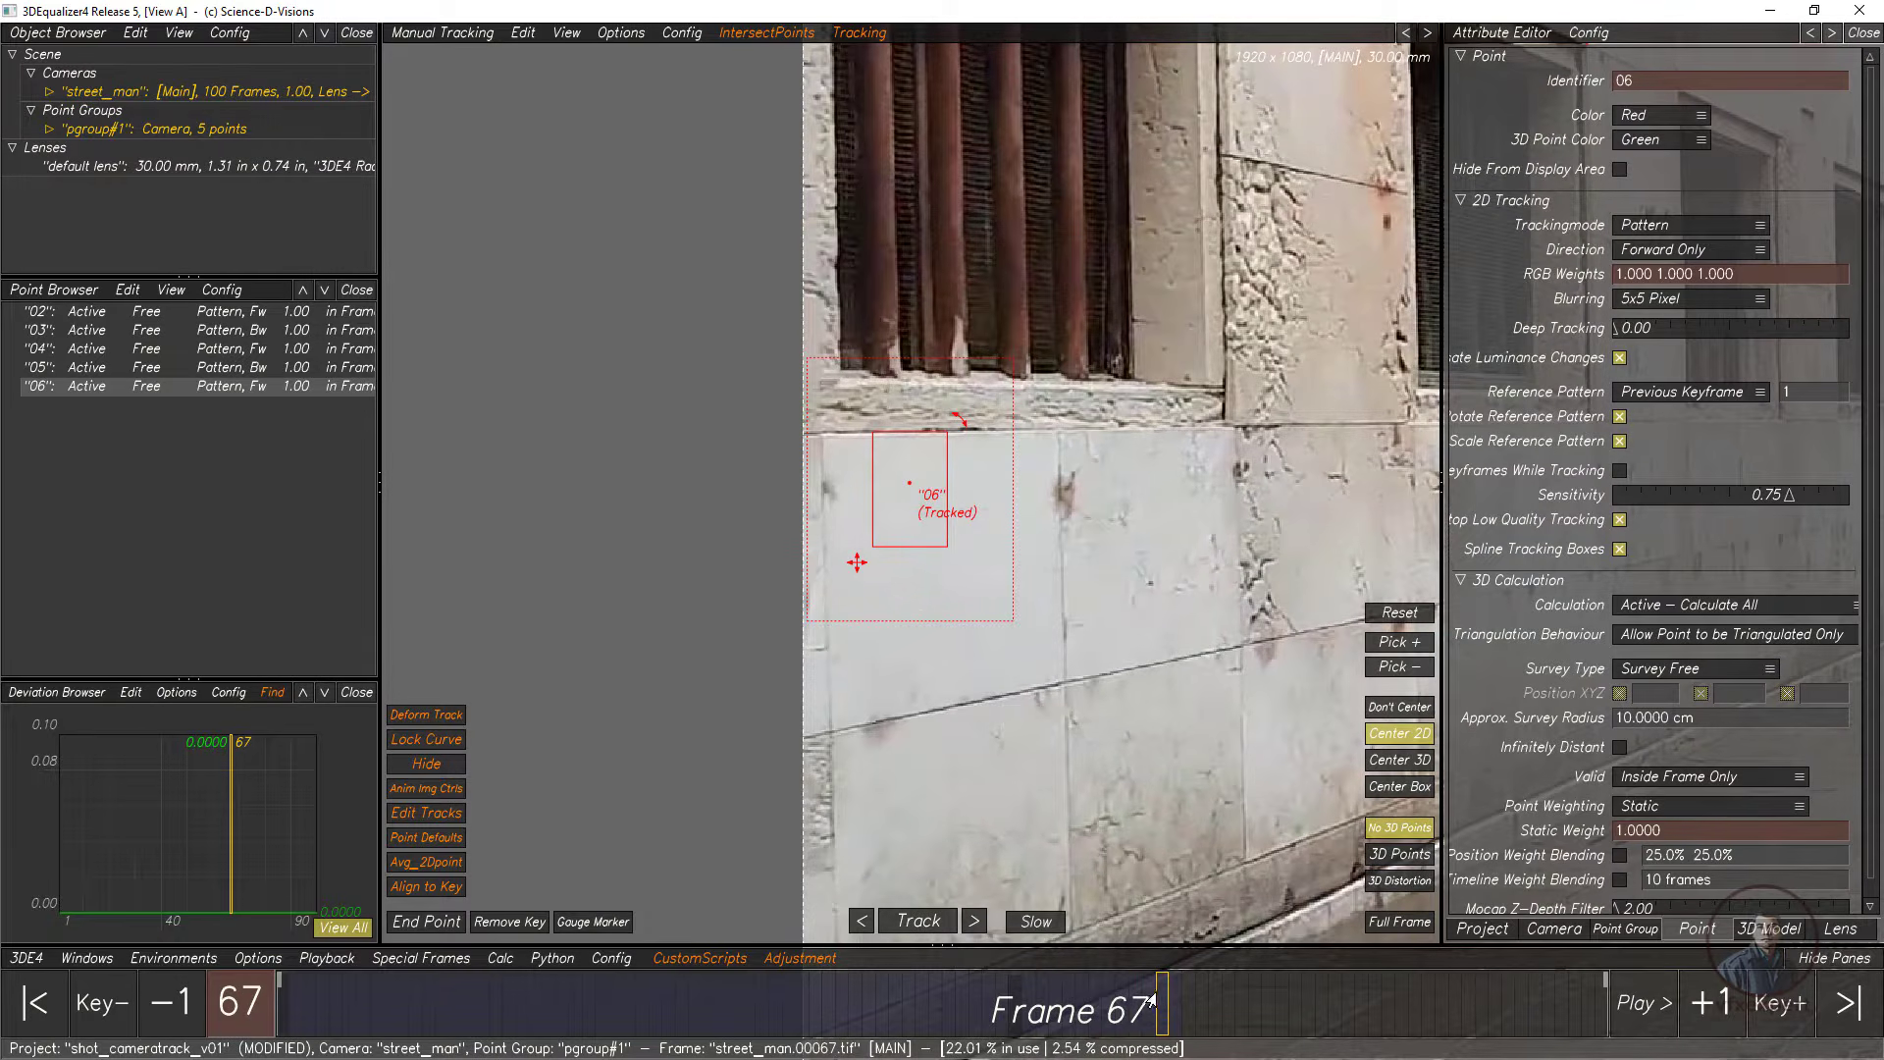
mouse_move(1156, 1006)
left_mouse_down()
mouse_move(1102, 996)
mouse_move(1148, 1010)
left_mouse_up()
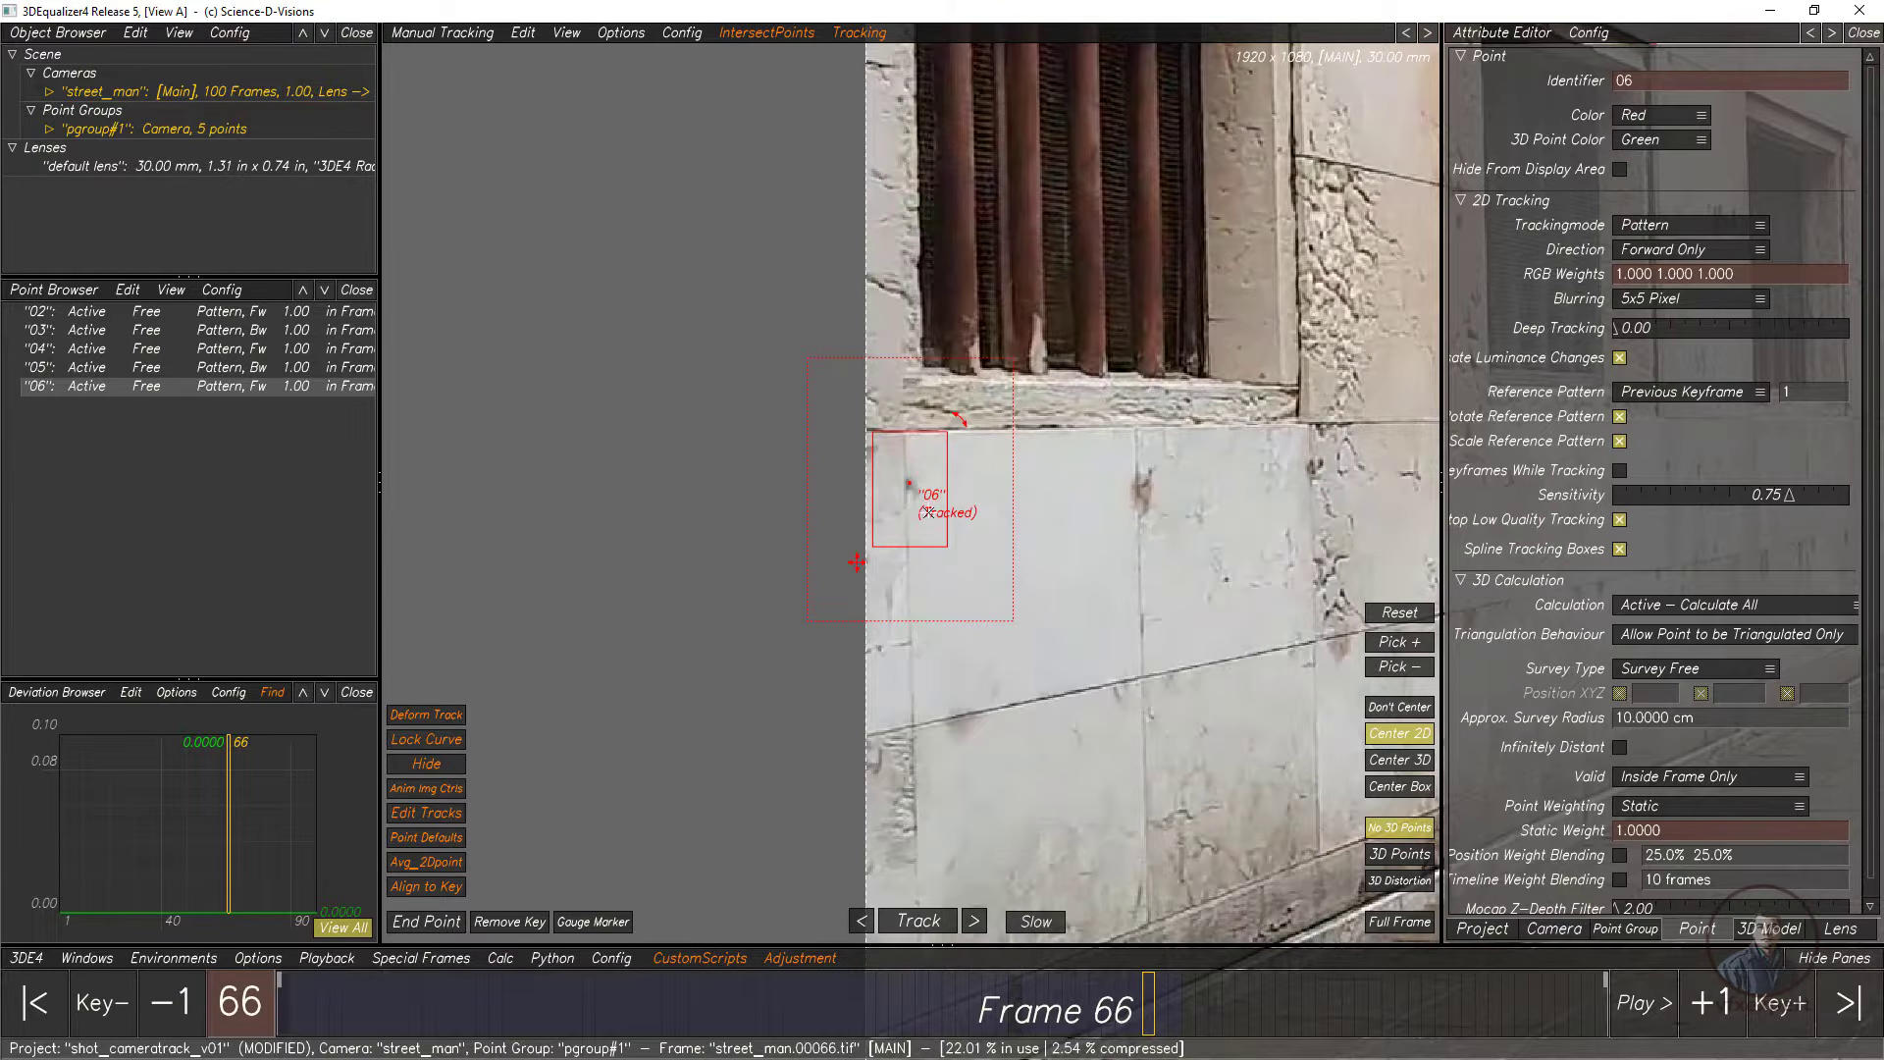
Step: Adjust point 06's tracking boxes at frame 66, track it one frame forward and set its end point at frame 67
left_click_drag(942, 544, 937, 542)
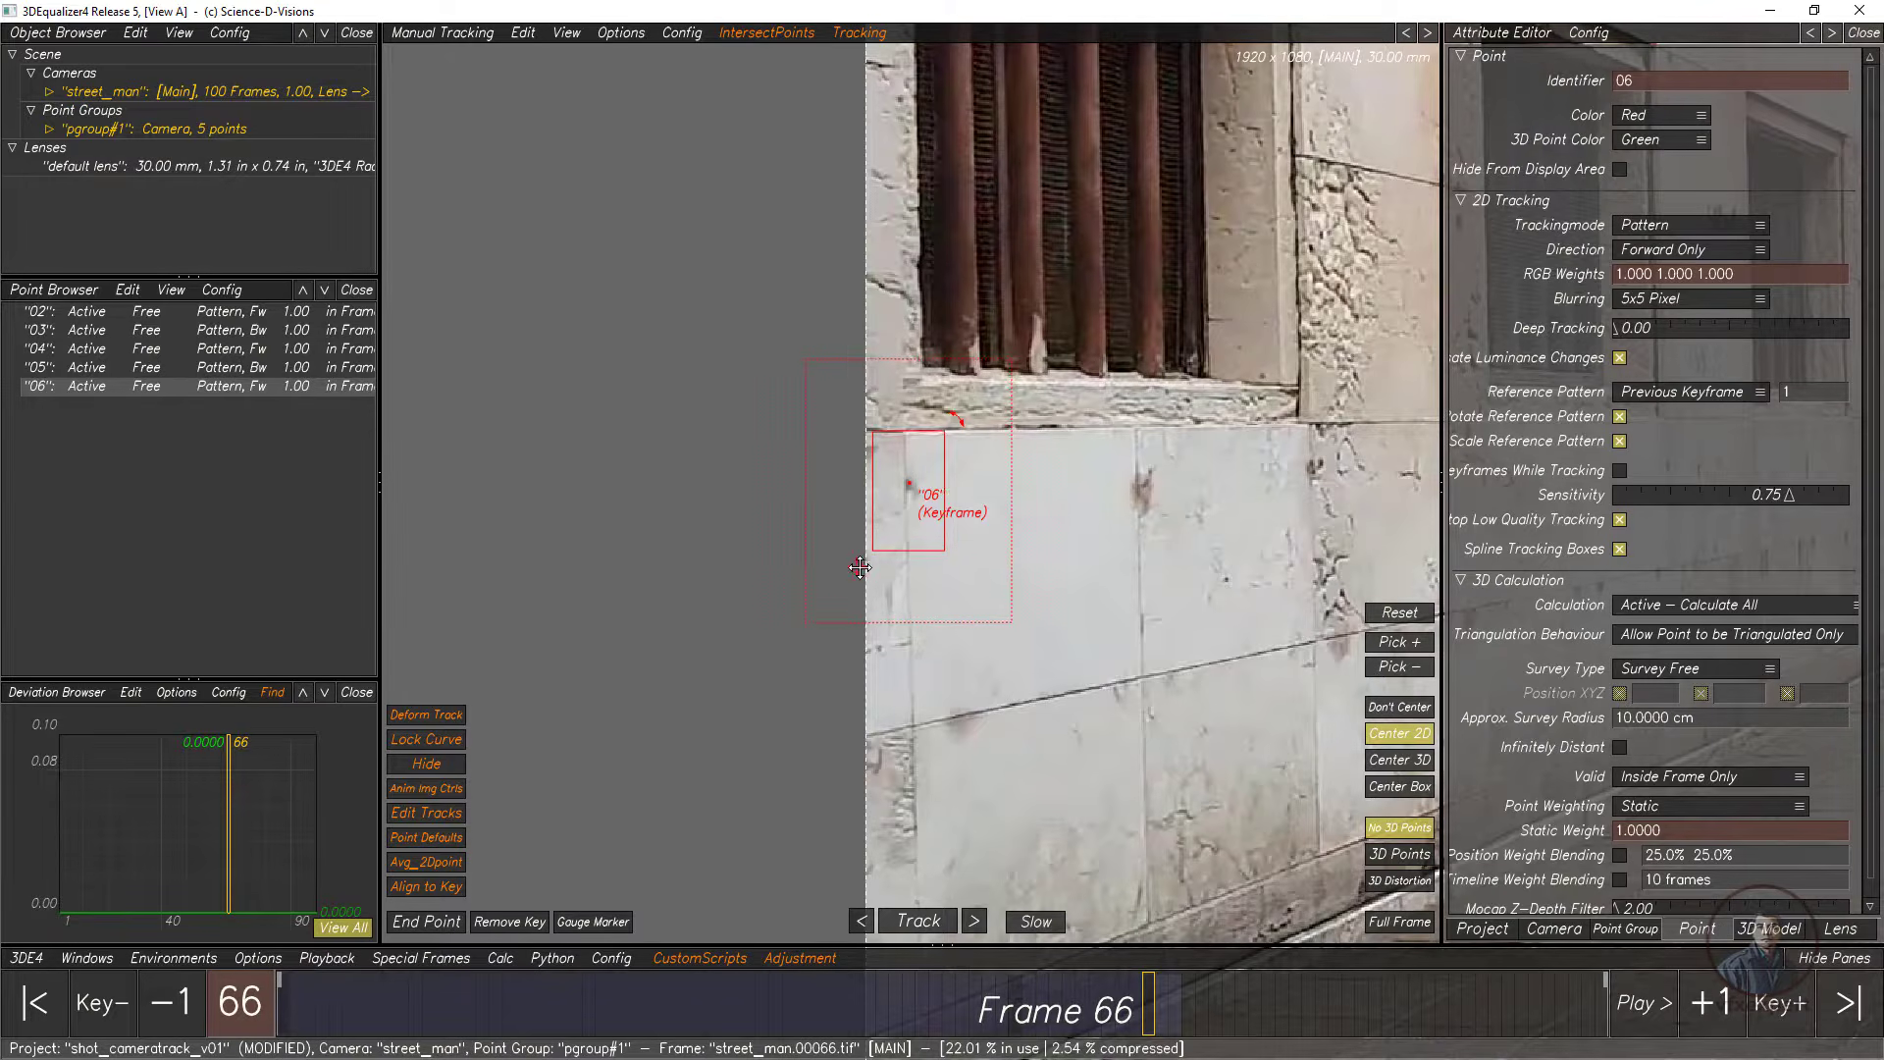
left_click_drag(859, 565, 876, 565)
left_click(975, 920)
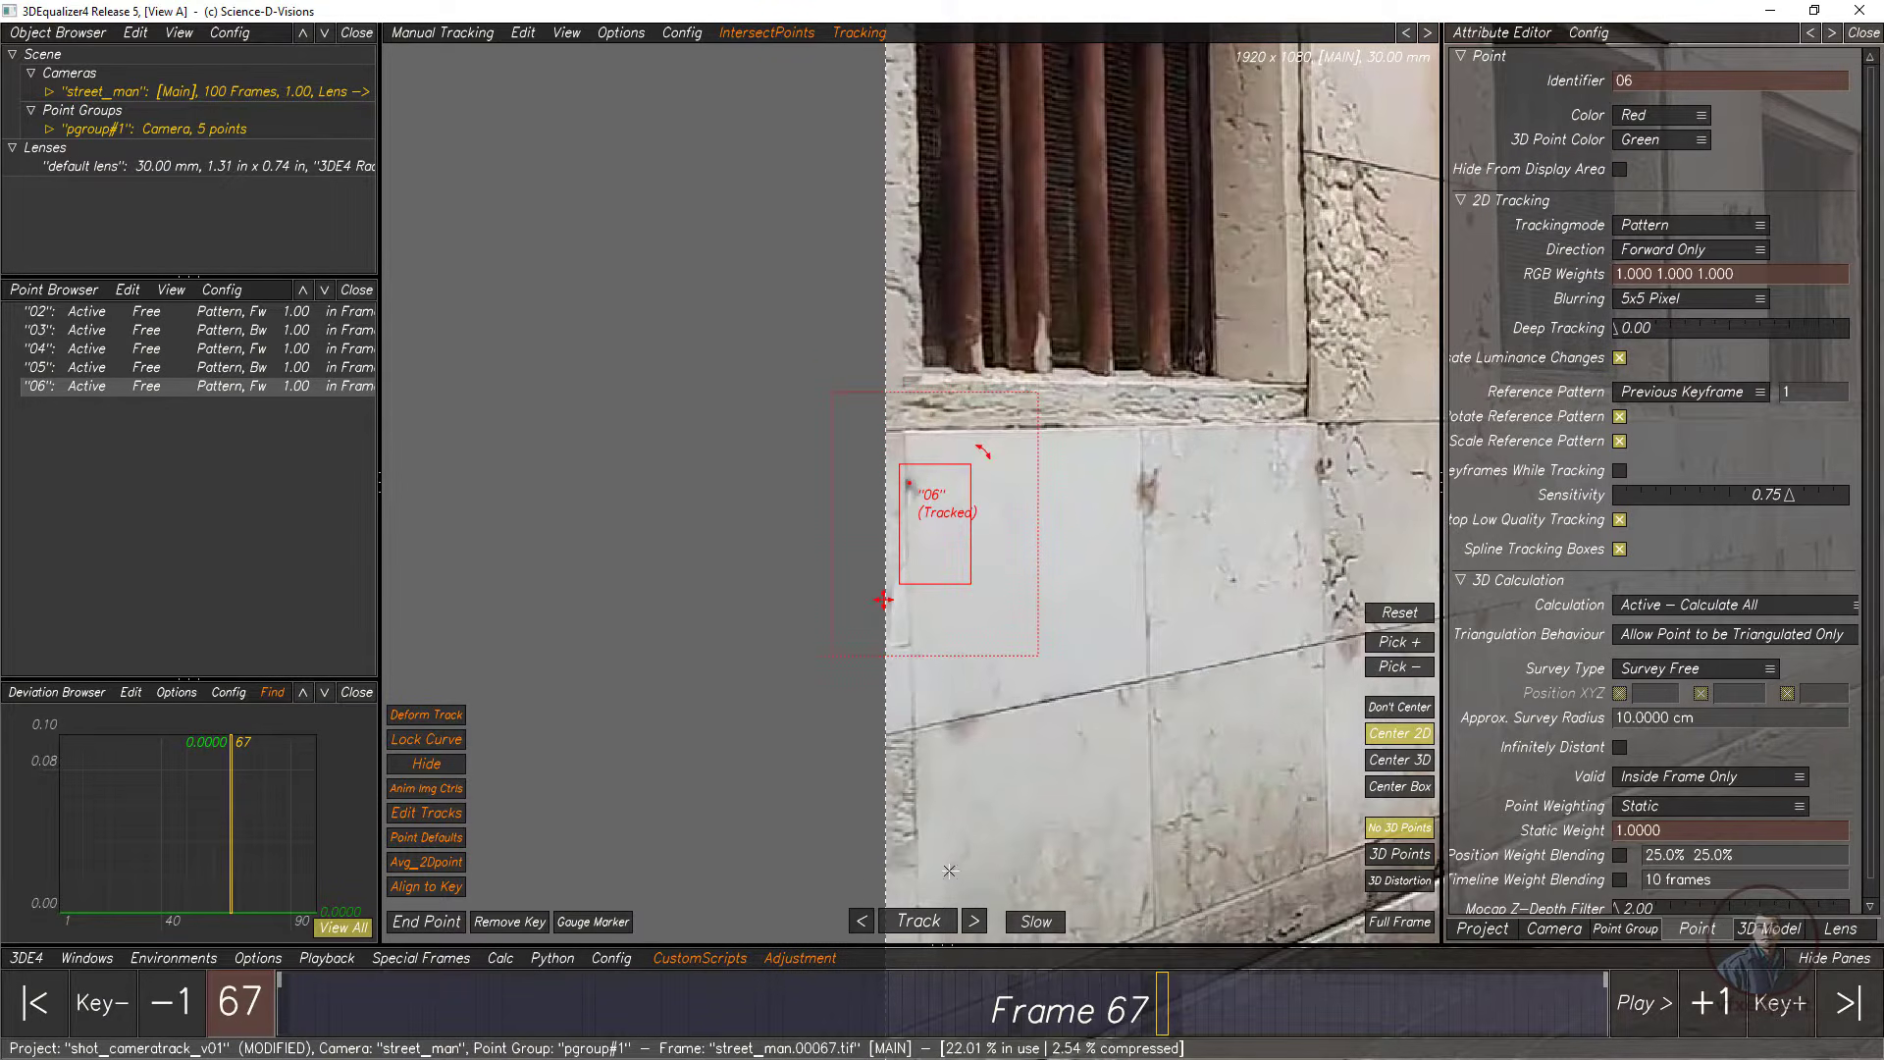
left_click(419, 926)
scroll(1080, 778, "down", 5)
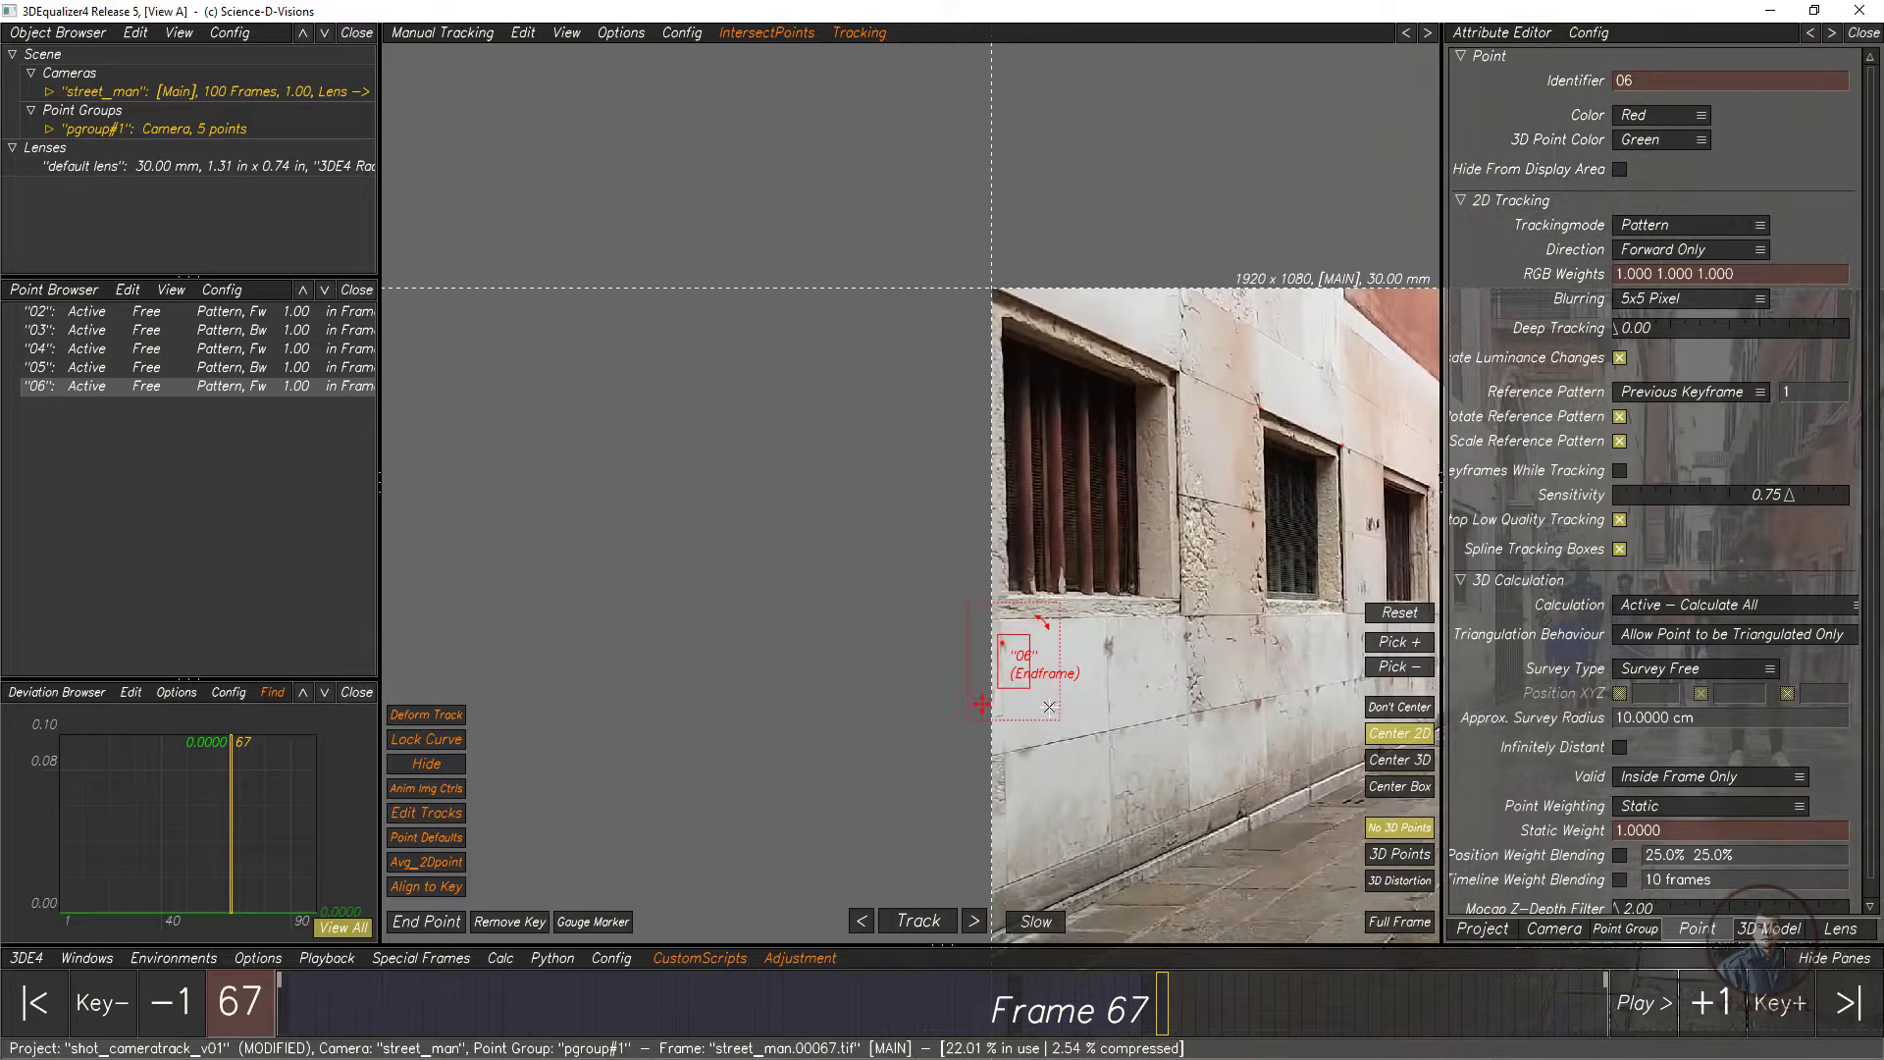
Step: Go to frame 100 and add backward-tracking point 07 on the pavement between the standing man's shoes
middle_click_drag(1076, 714, 837, 651)
middle_click_drag(1075, 669, 764, 654)
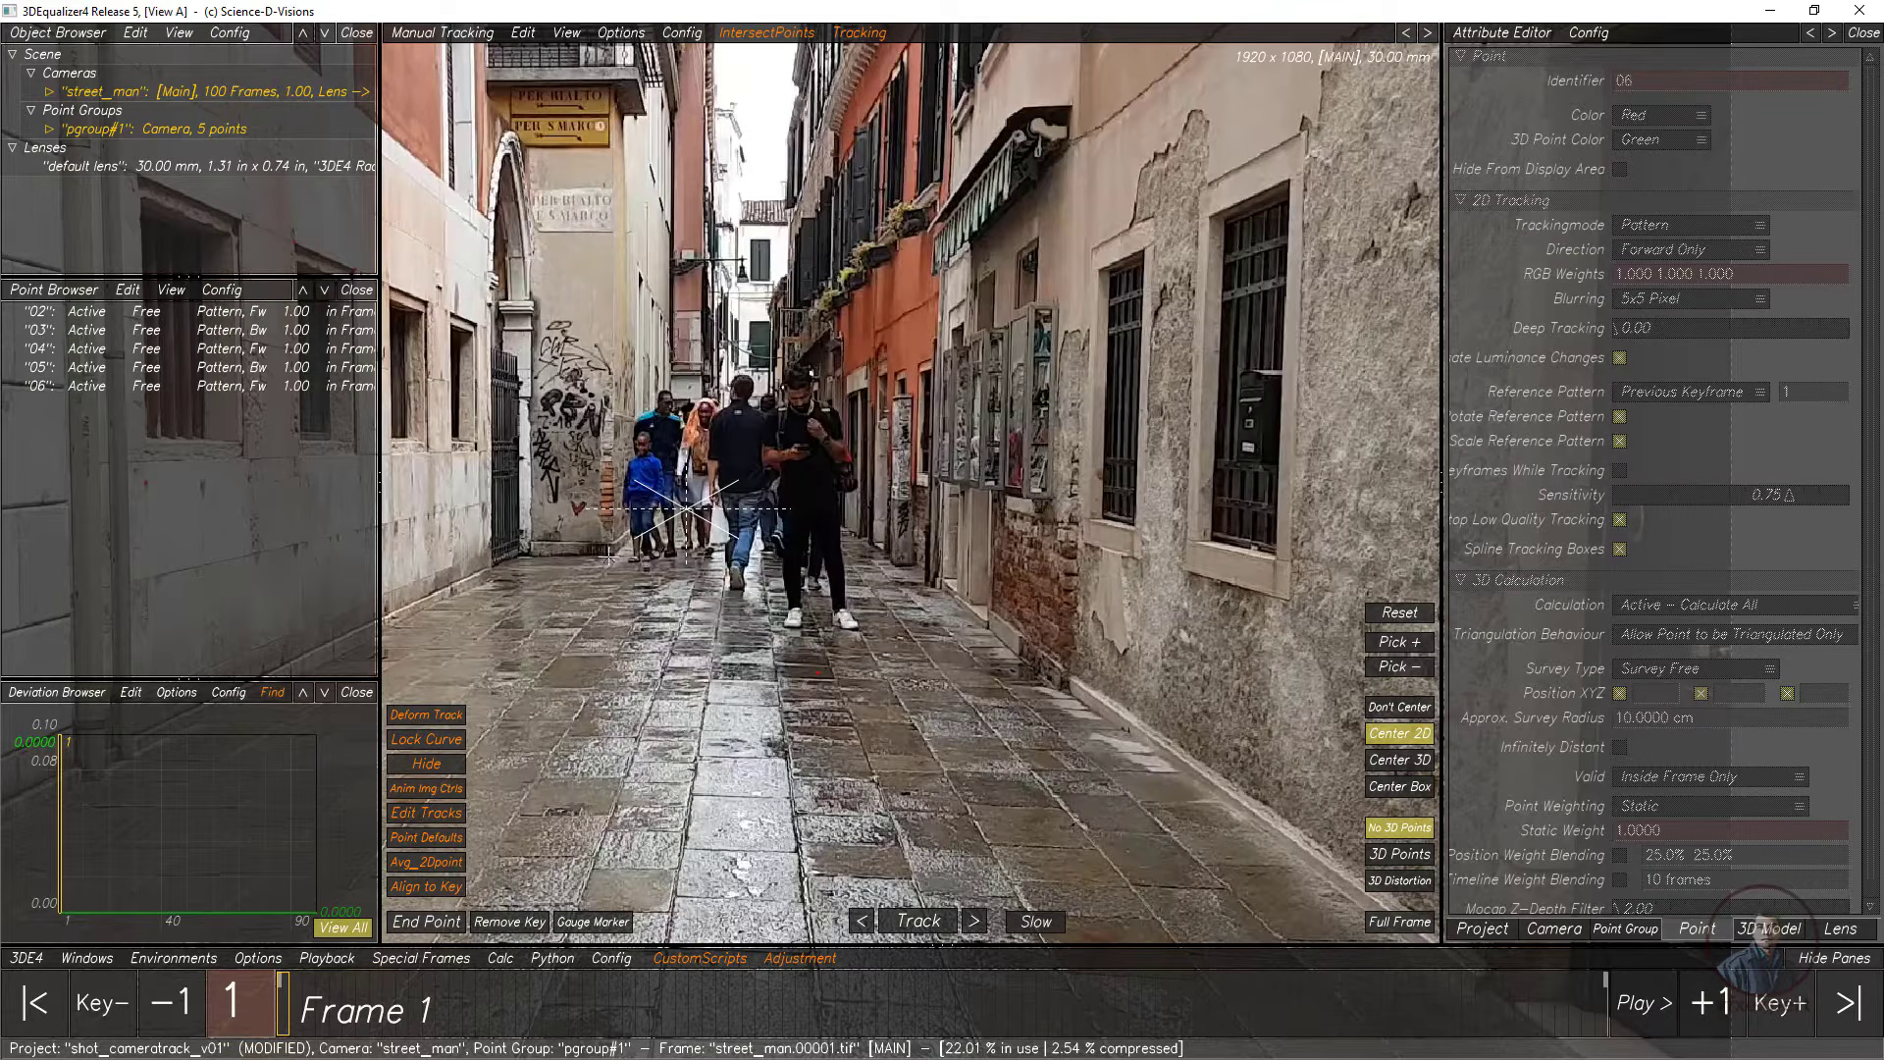
left_click(286, 388)
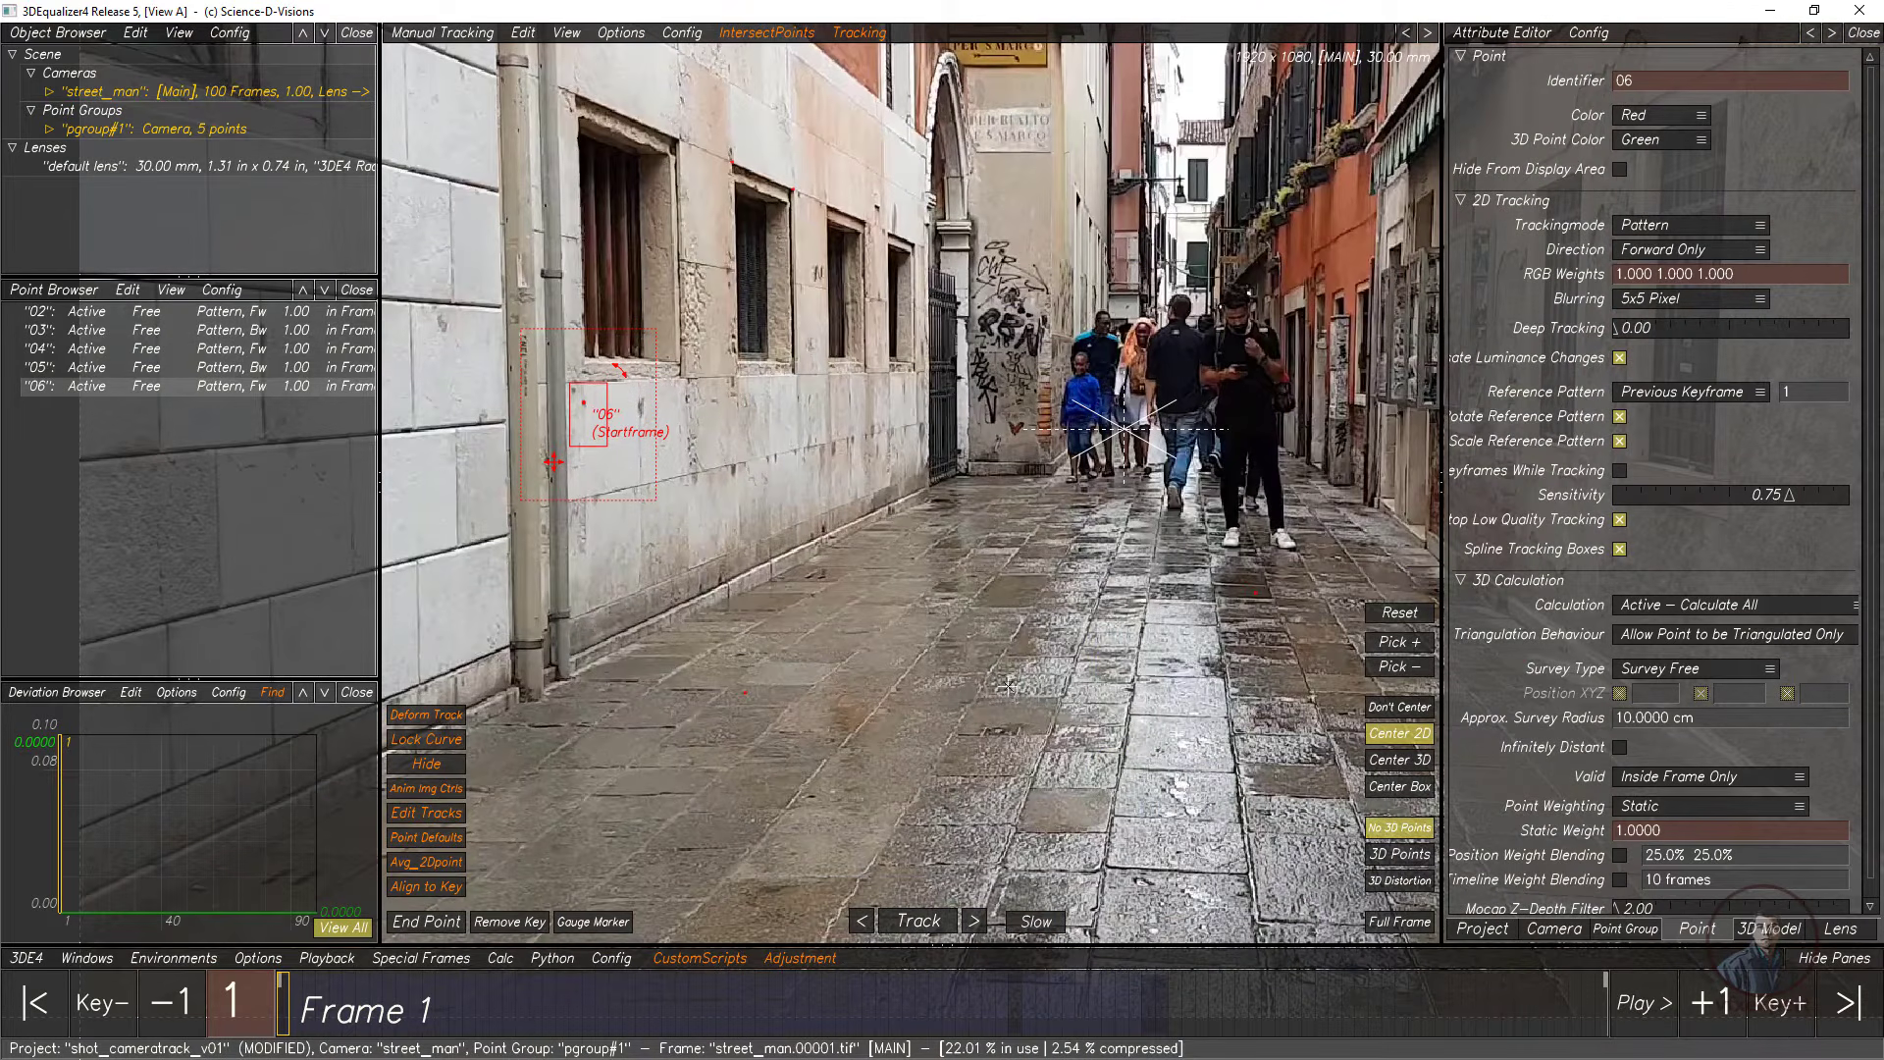
left_click(903, 624)
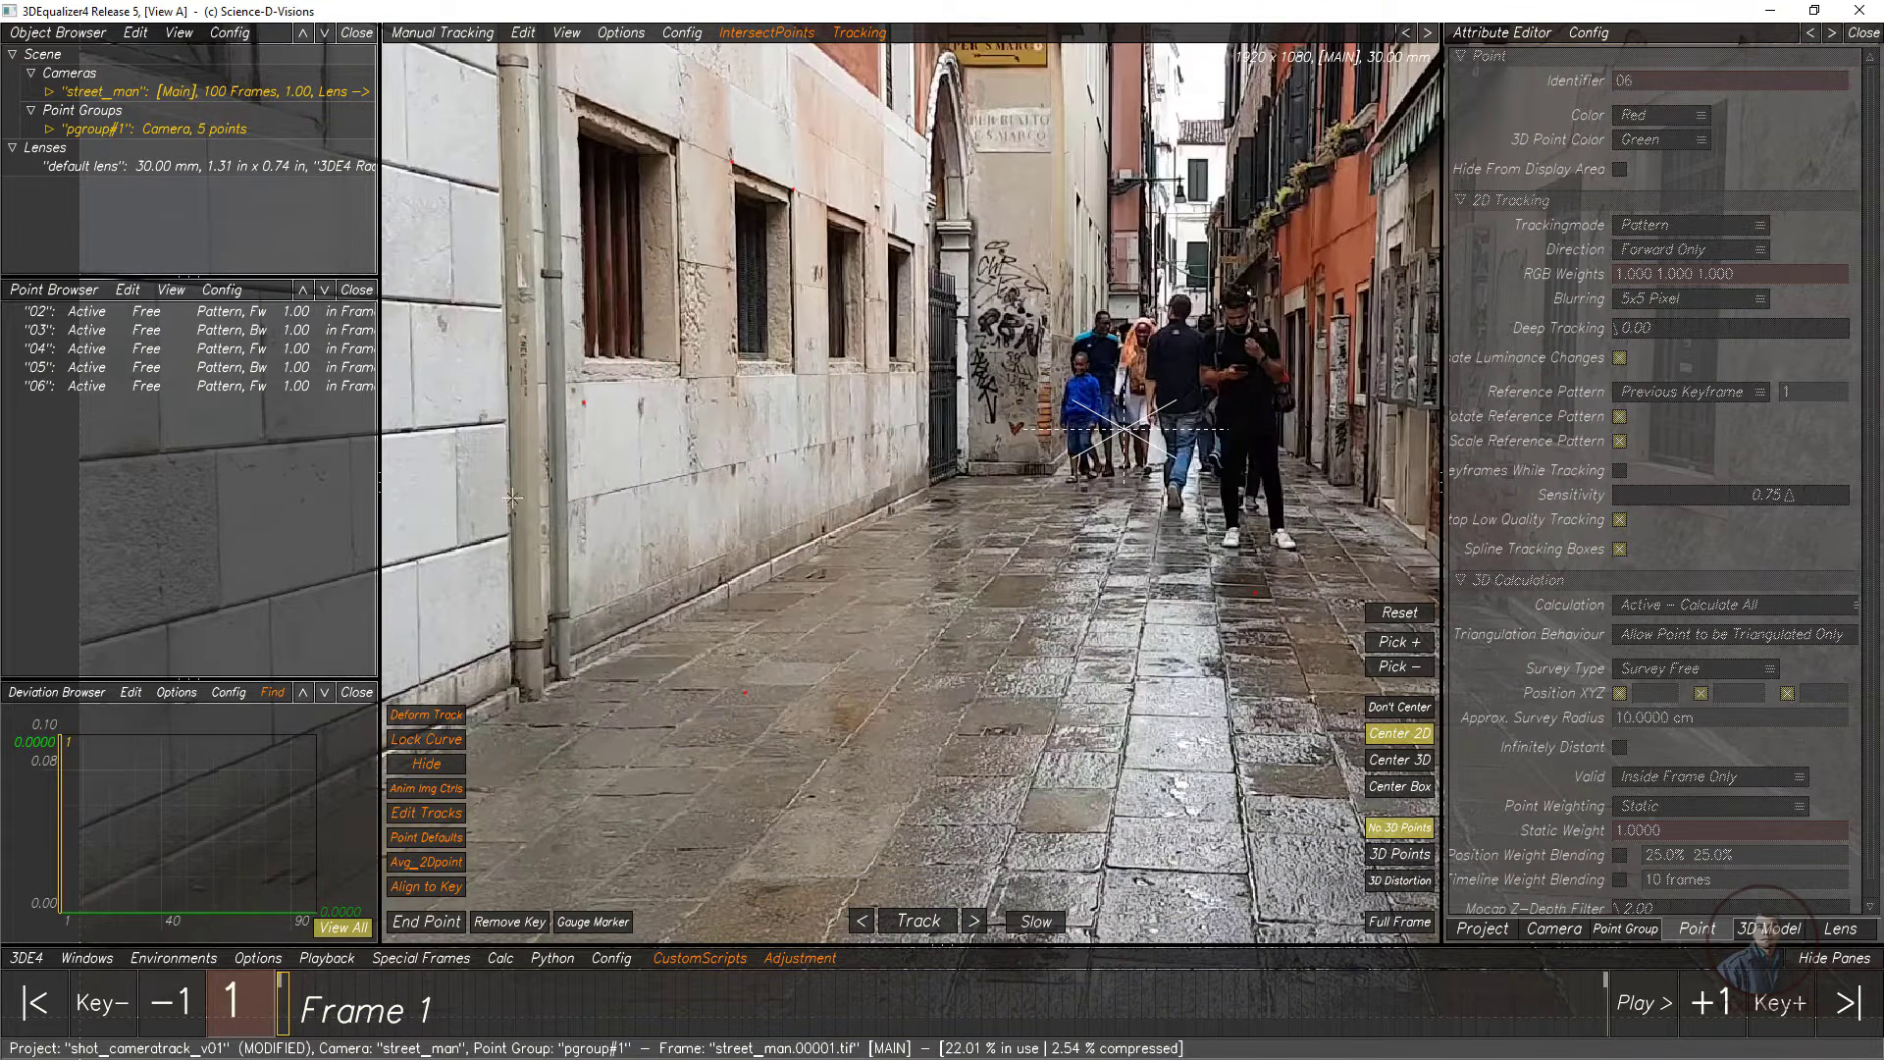
right_click_drag(970, 701, 1031, 628, "ctrl")
middle_click_drag(1030, 628, 658, 594, "ctrl")
right_click_drag(657, 595, 754, 722, "ctrl")
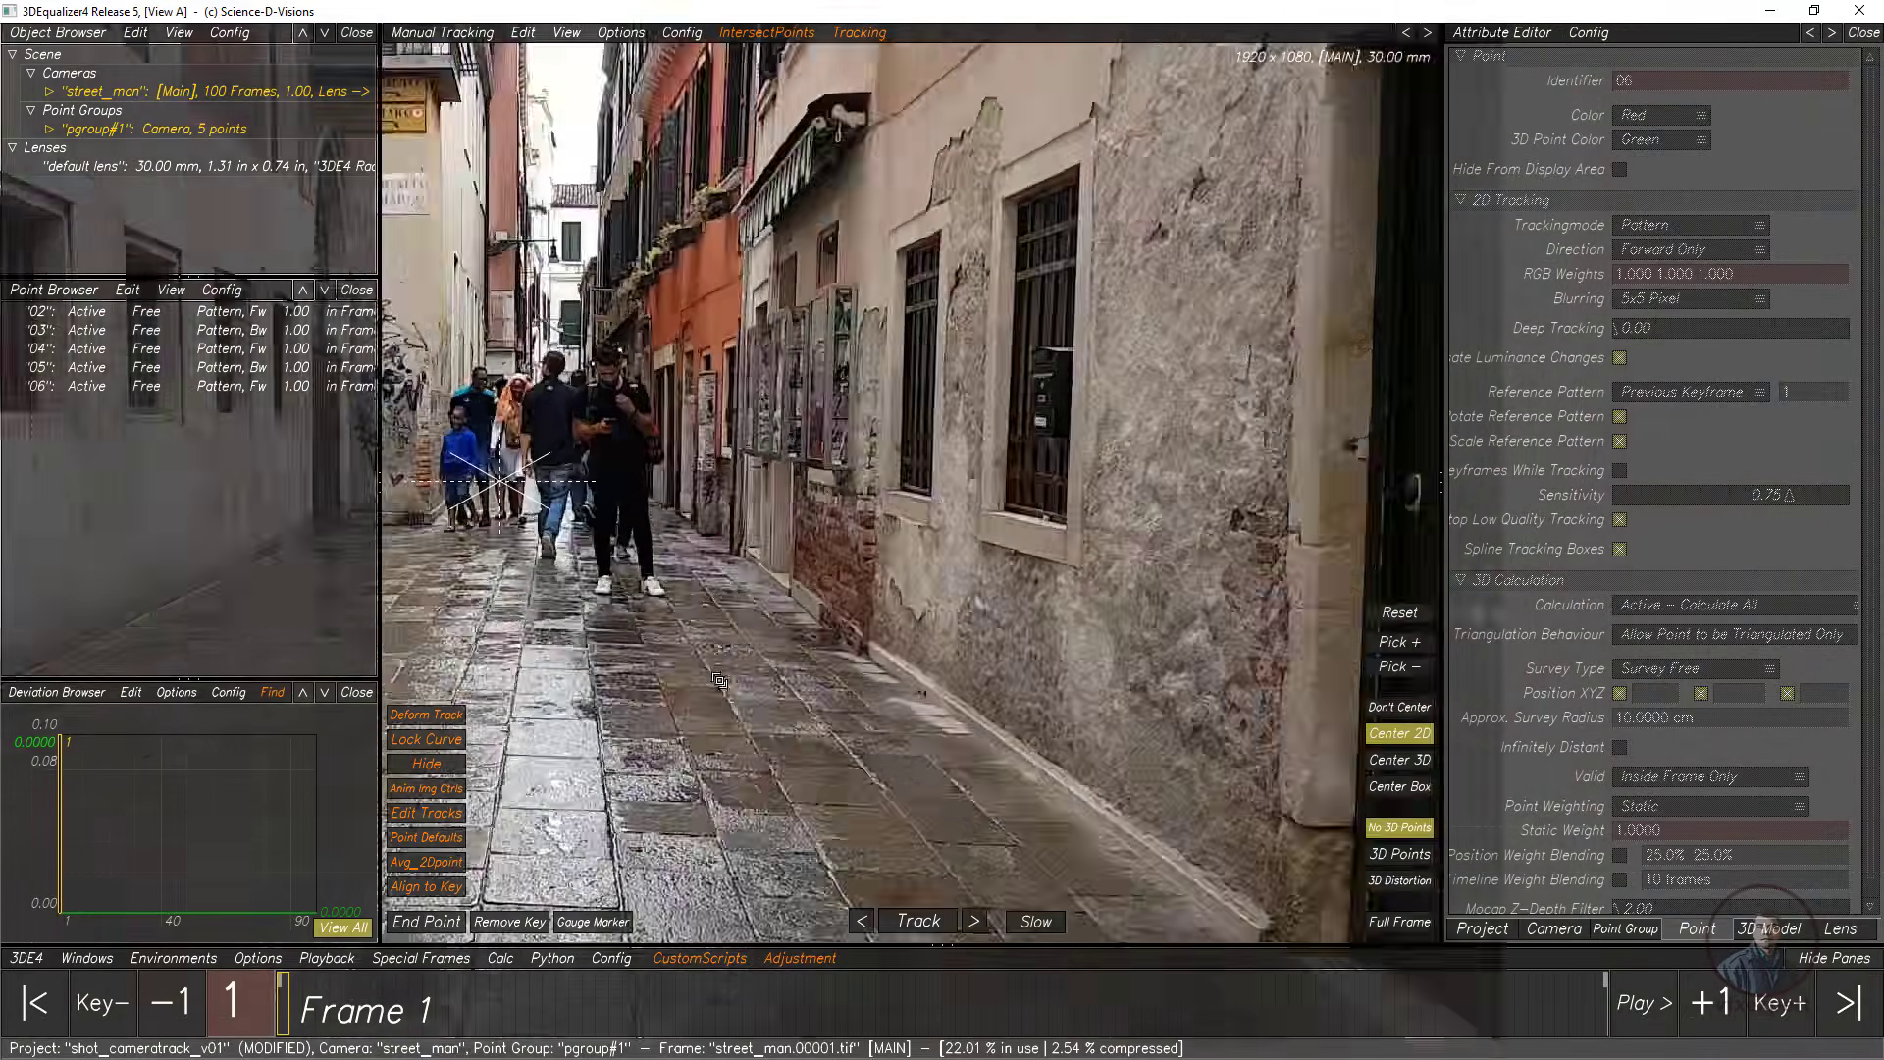
middle_click_drag(753, 722, 932, 732, "ctrl")
right_click_drag(932, 732, 888, 677, "ctrl")
middle_click_drag(888, 677, 972, 638, "ctrl")
left_click_drag(1384, 1013, 1603, 1013)
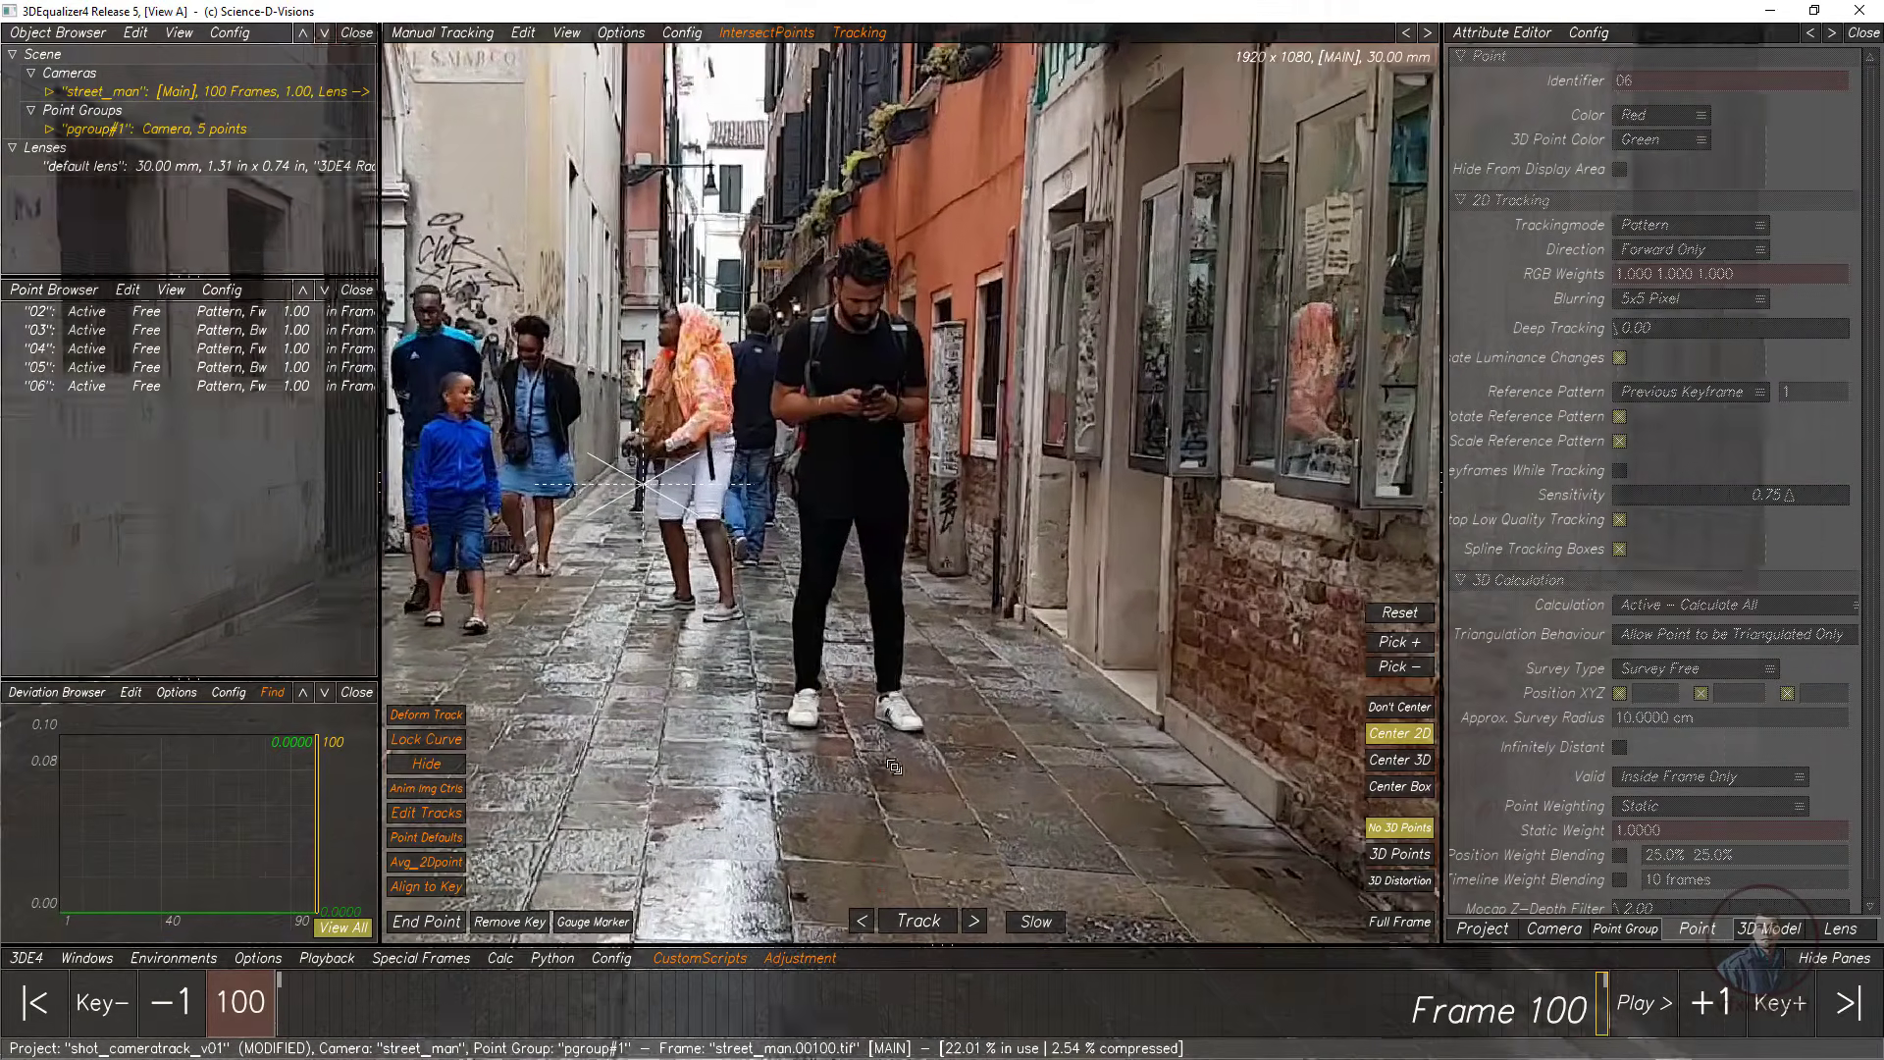
right_click_drag(894, 766, 849, 760, "ctrl")
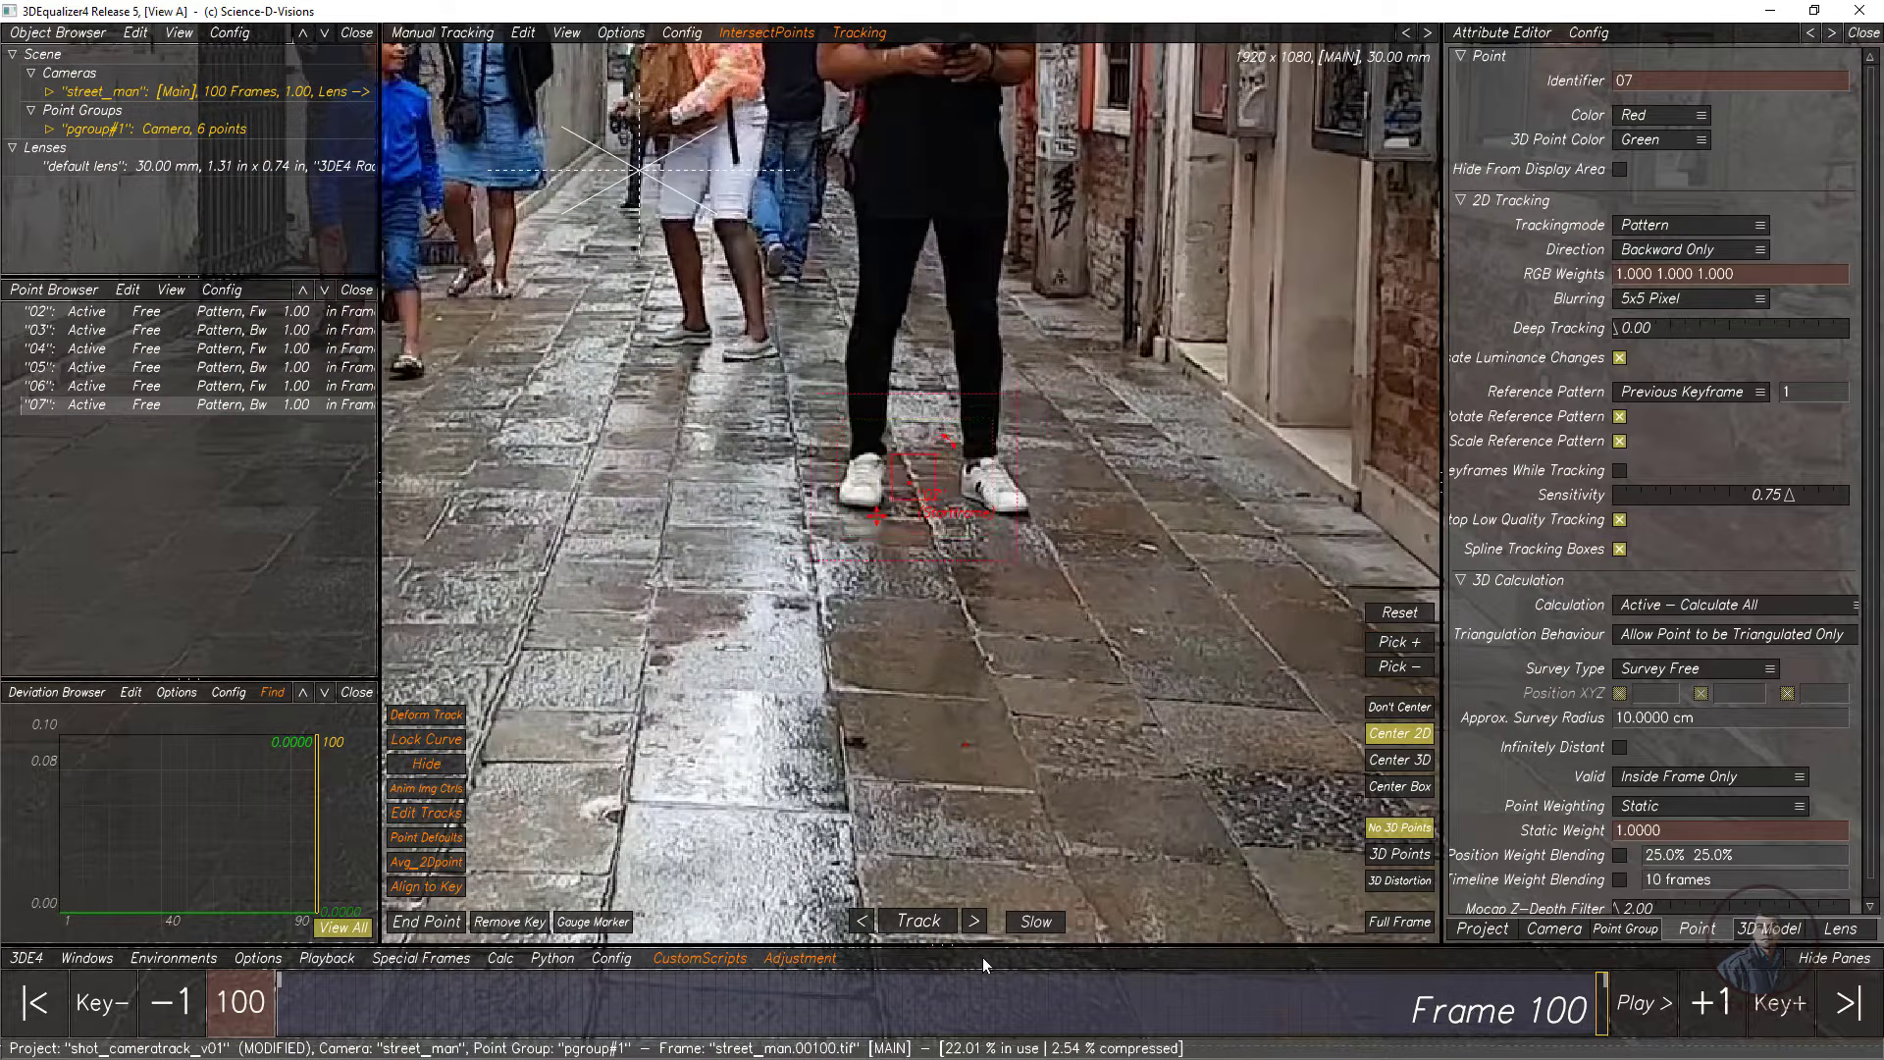
Step: Track point 07 backward from frame 100 to frame 49, enlarging its pattern box on the way
left_click(934, 923)
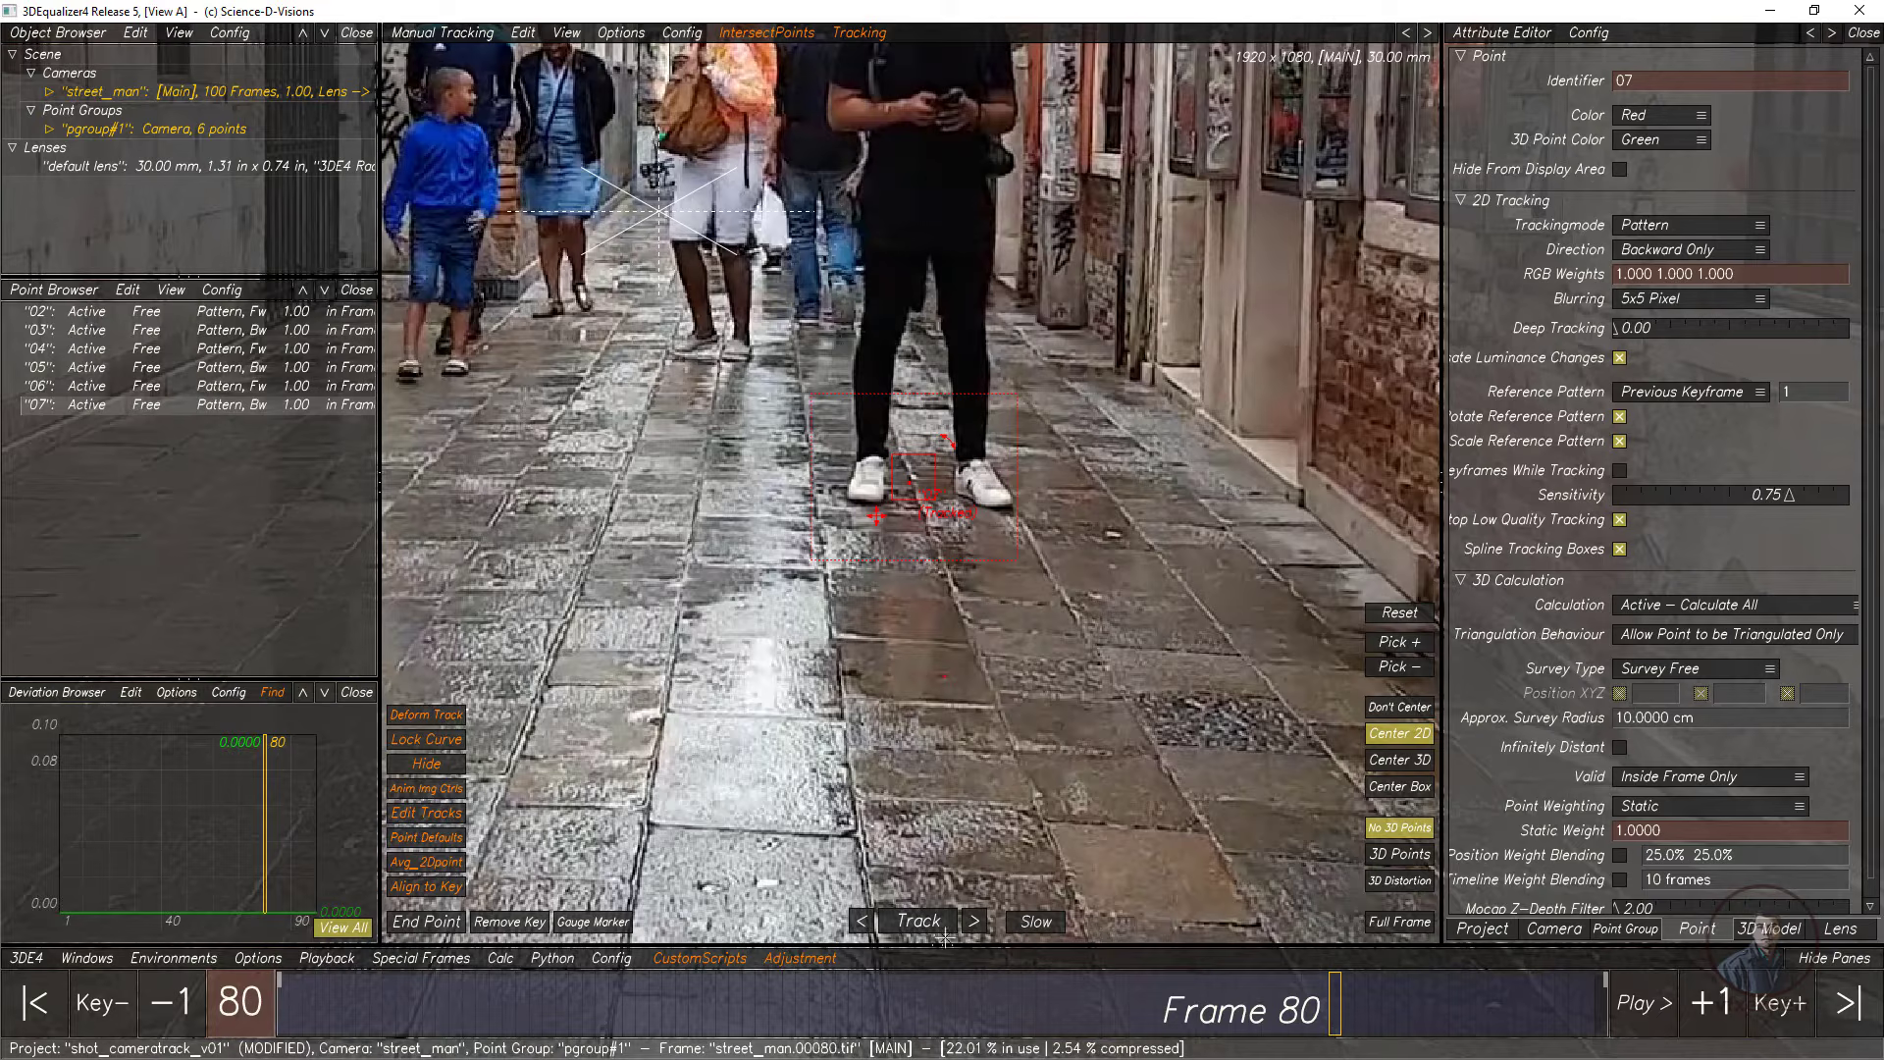
left_click(860, 926)
left_click_drag(930, 496, 928, 502)
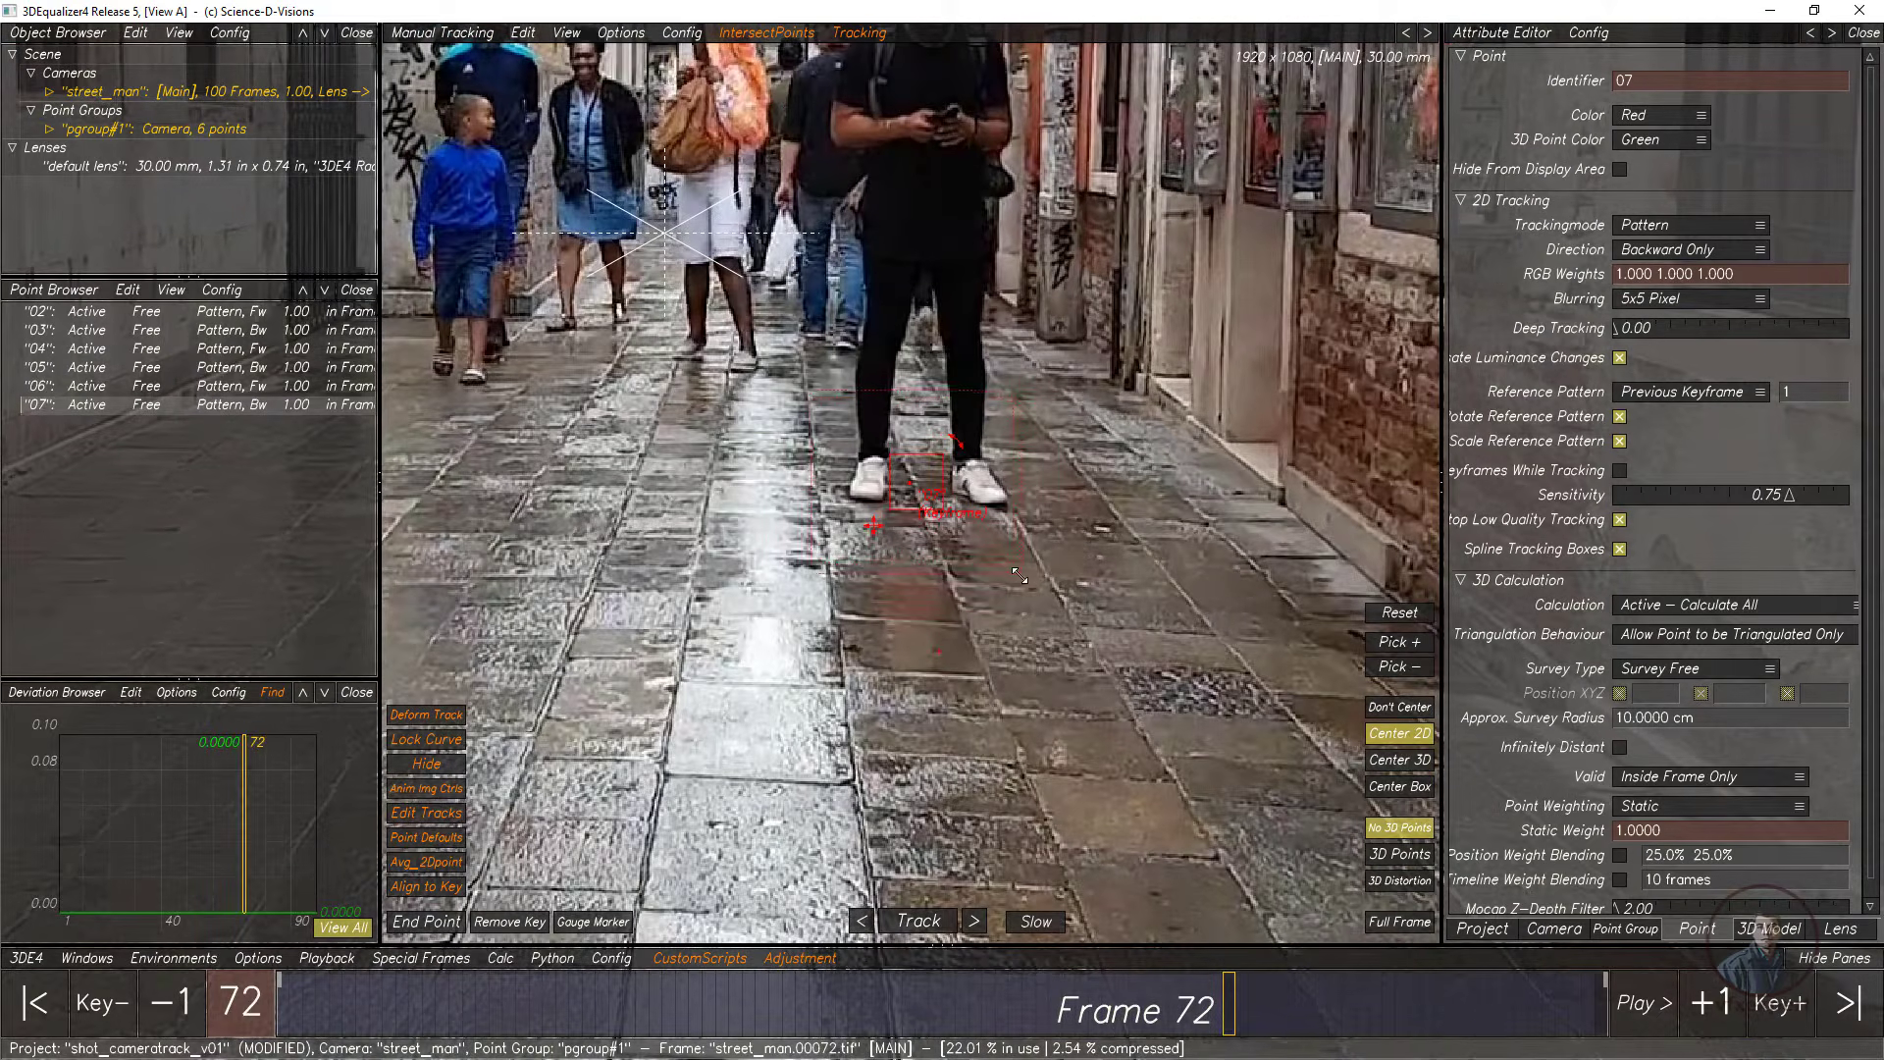
left_click(872, 921)
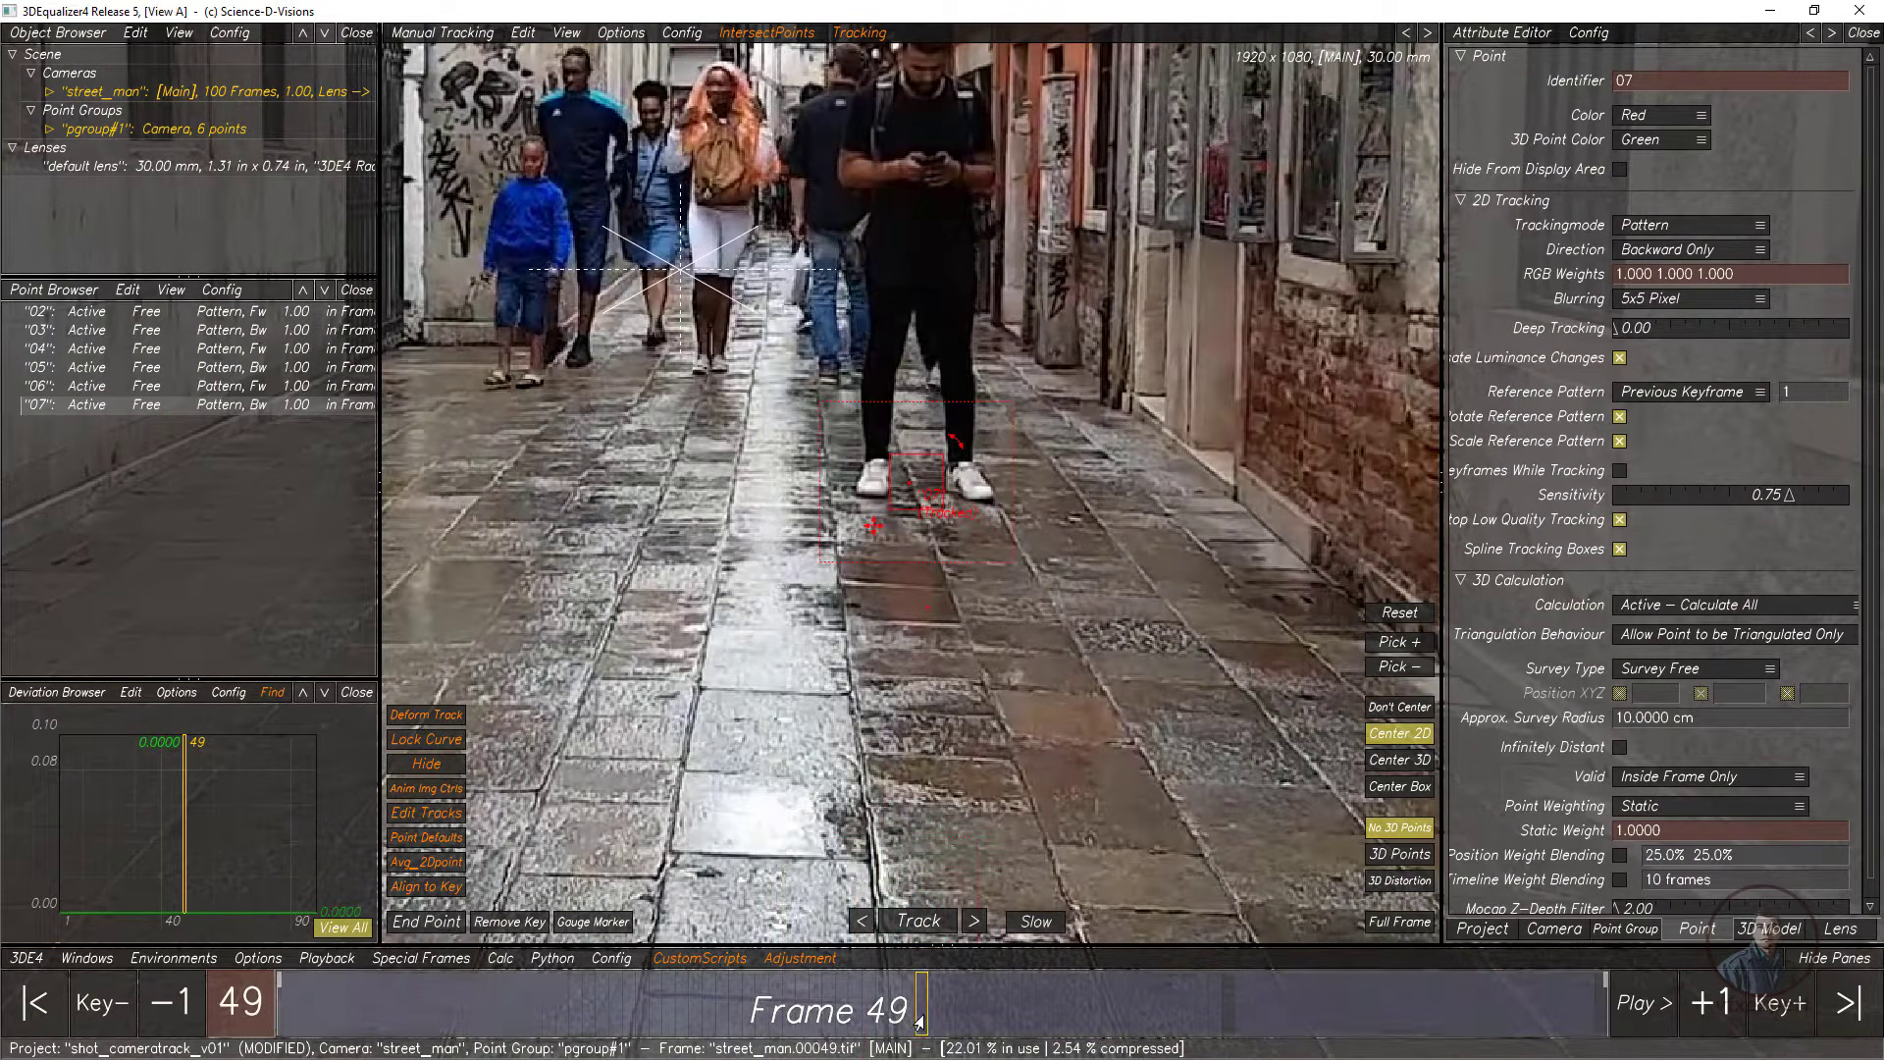
Step: Track point 07 backward from frame 49 to frame 15
left_click(593, 923)
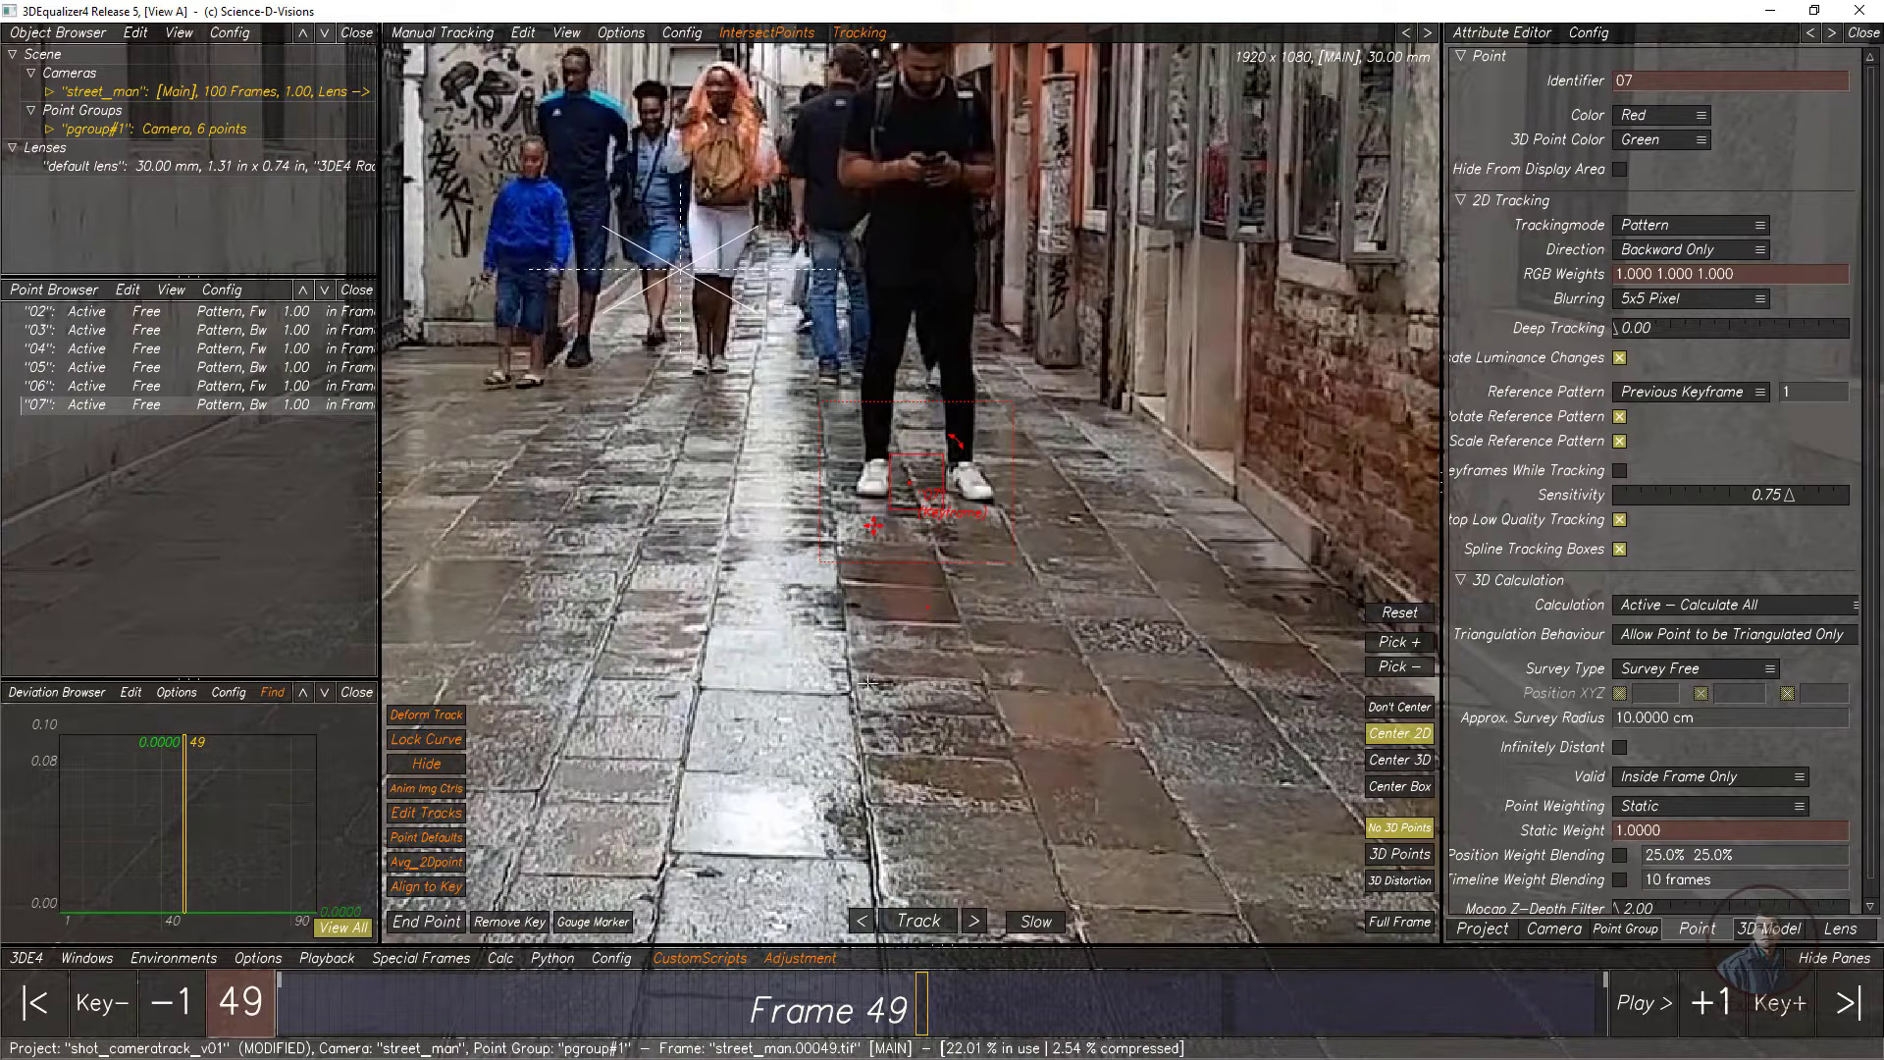
mouse_move(920, 1017)
left_mouse_down()
mouse_move(960, 1025)
mouse_move(924, 1011)
left_mouse_up()
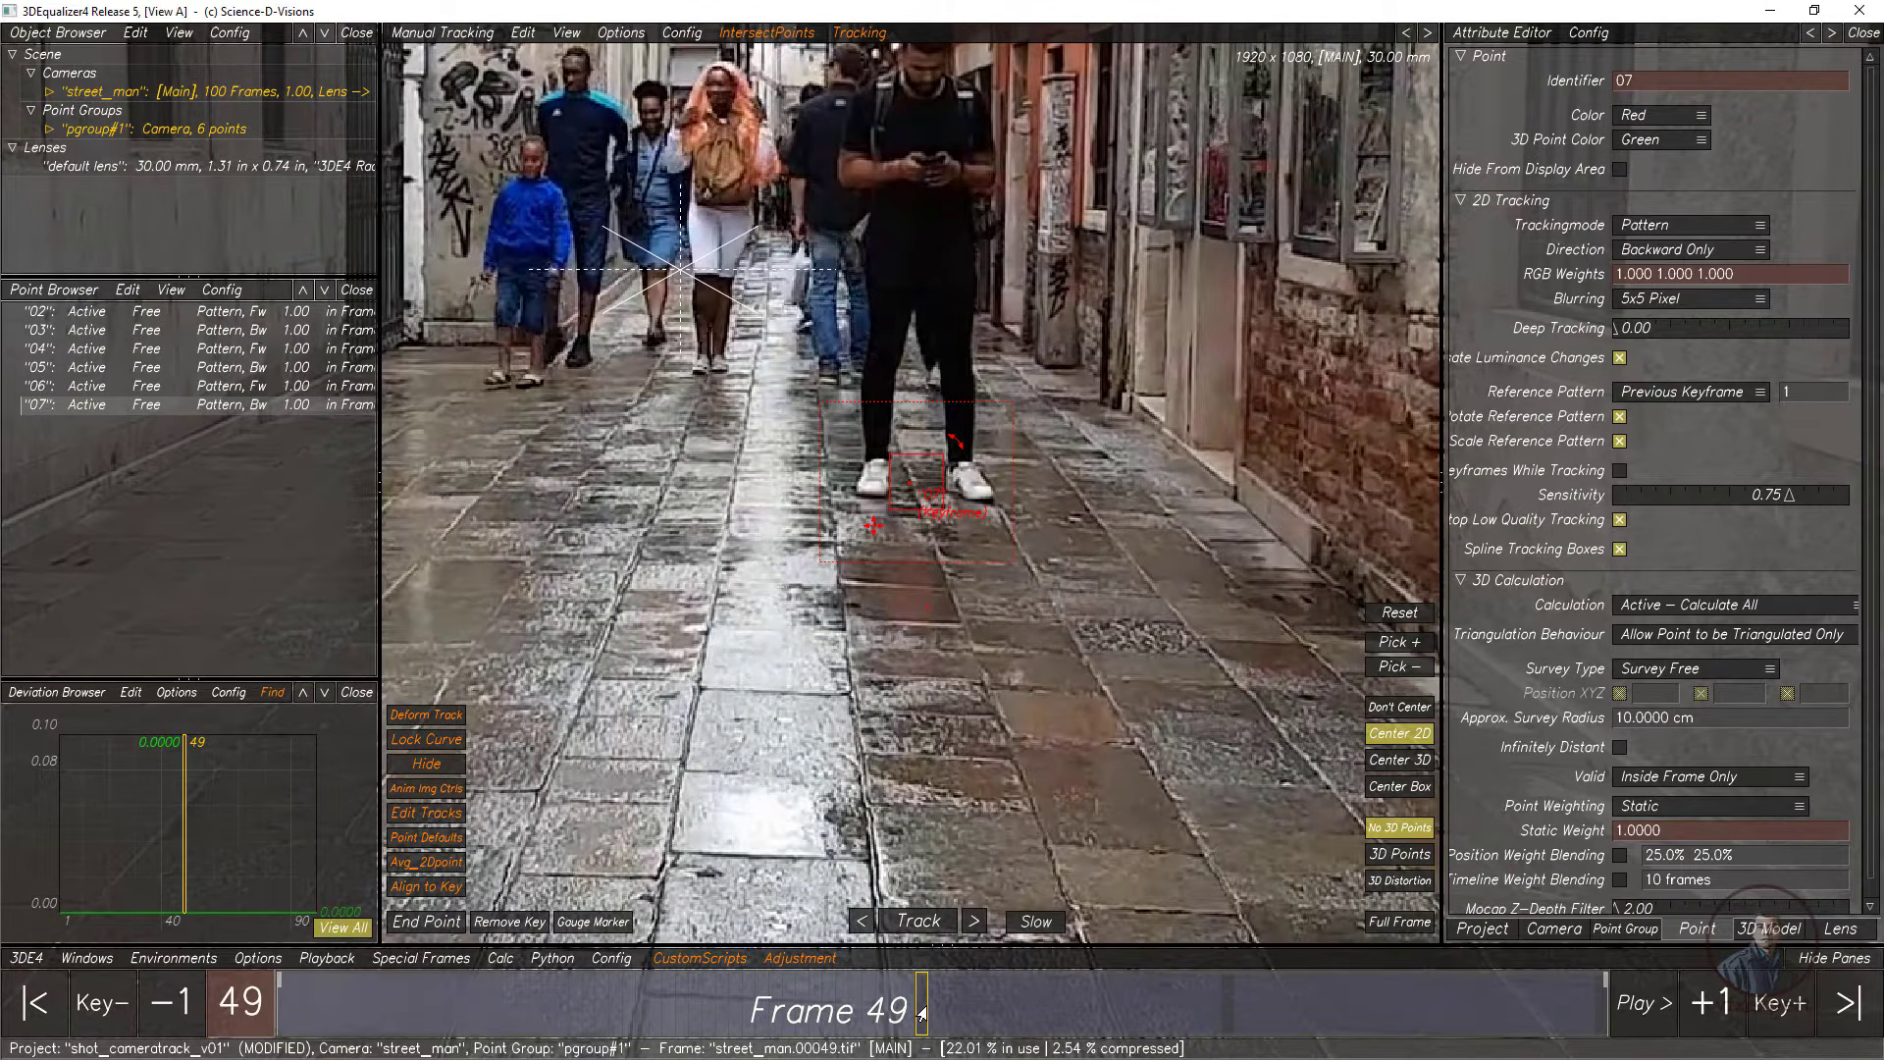
left_click(910, 924)
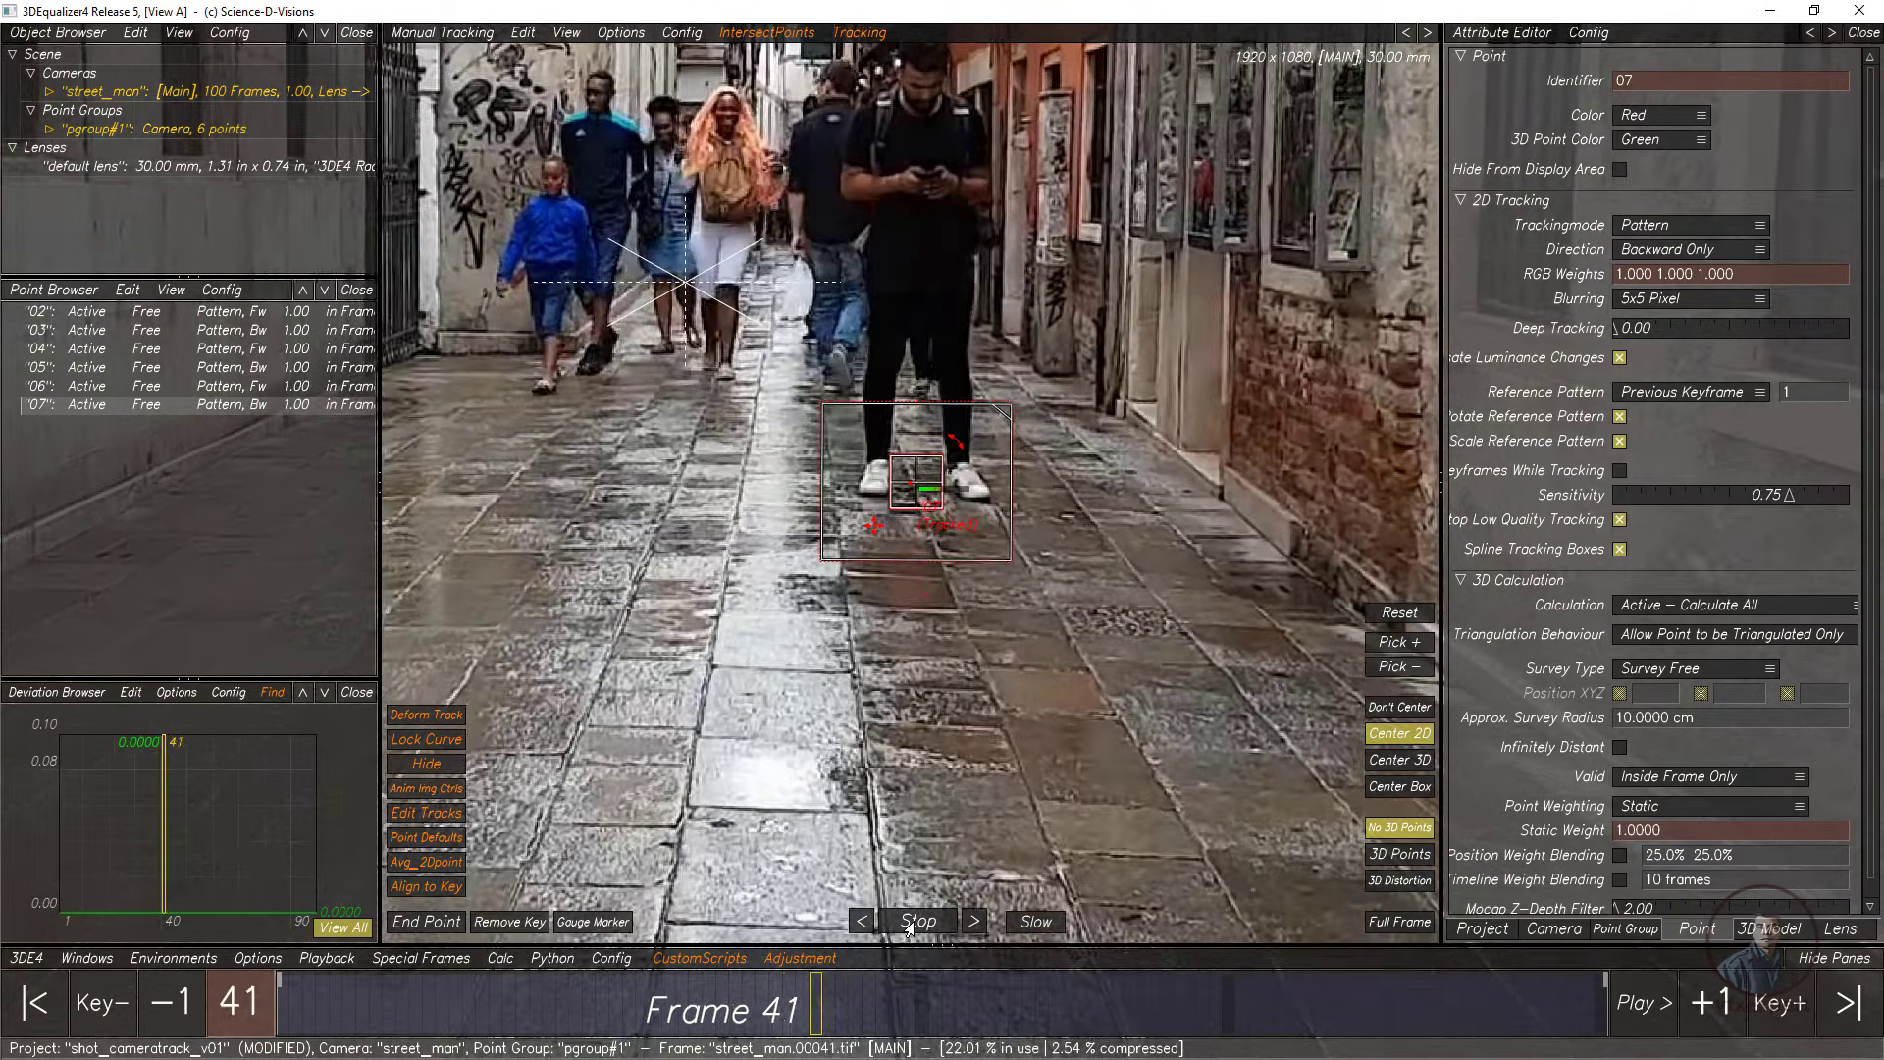
left_click(907, 927)
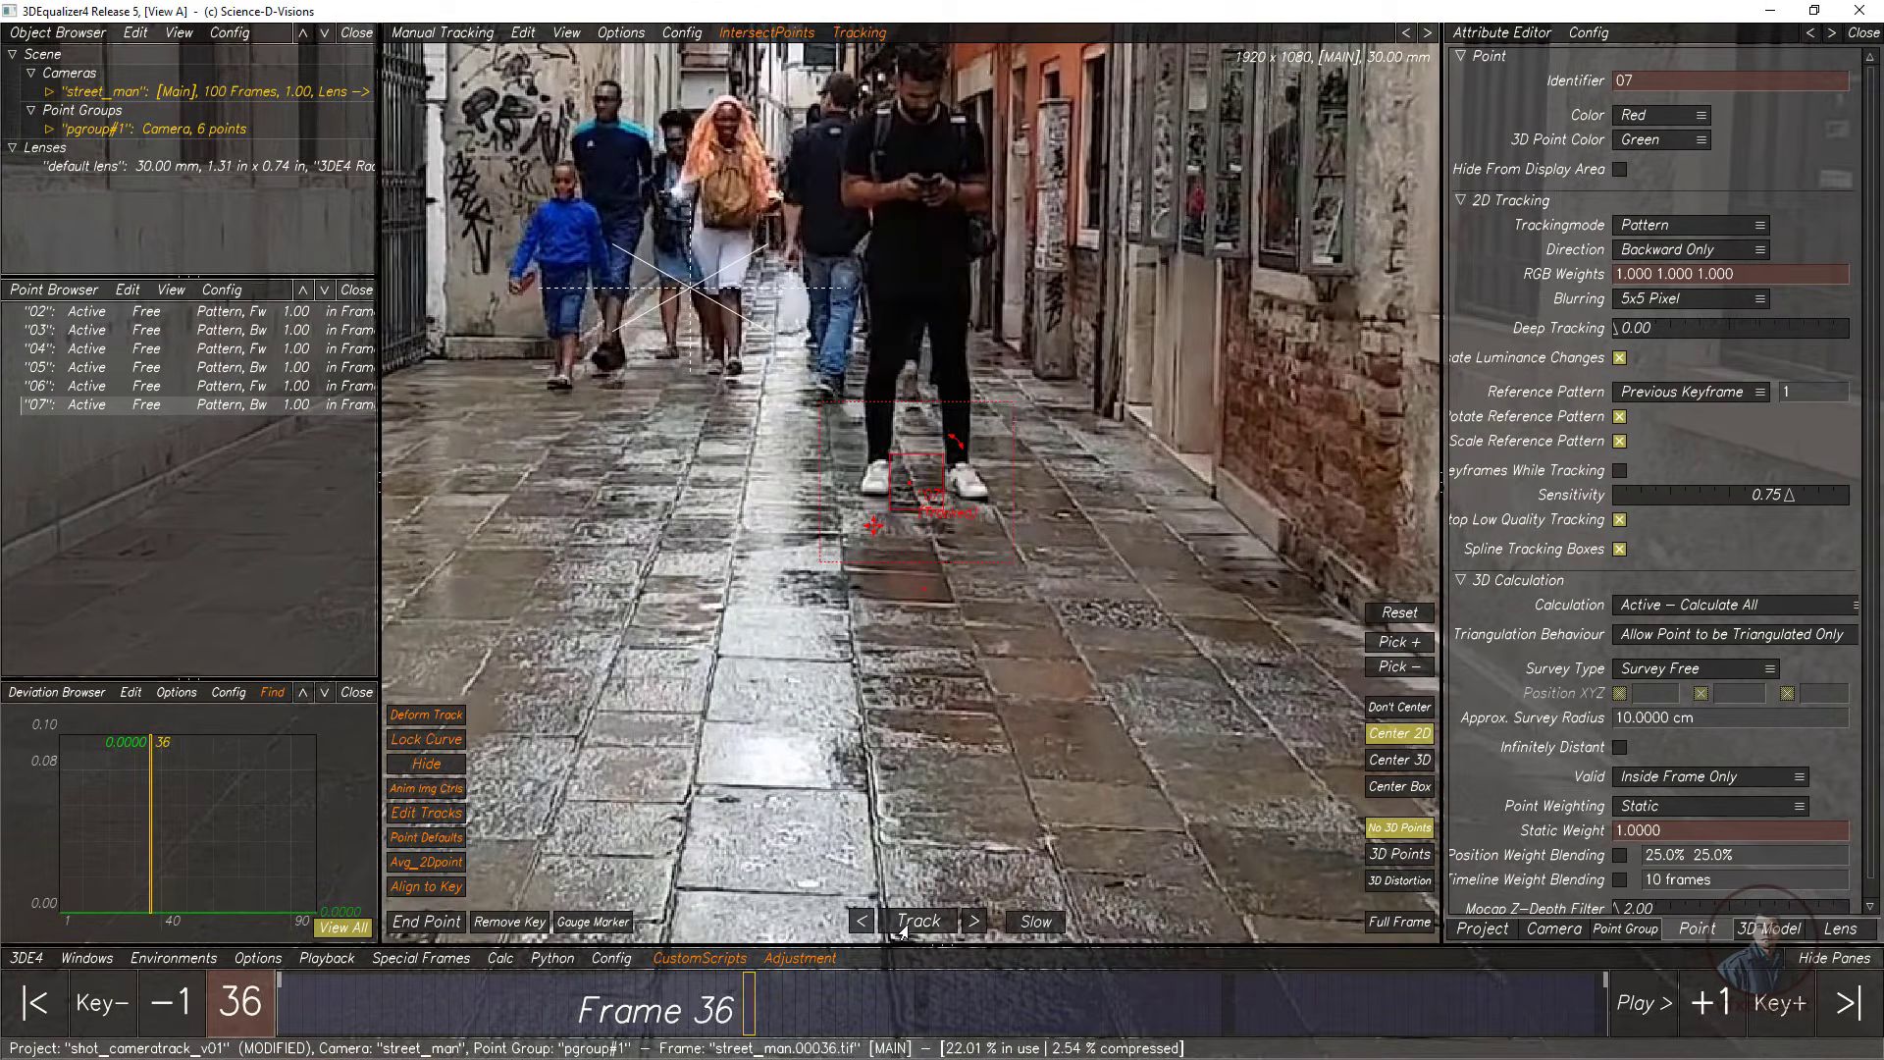
left_click(604, 927)
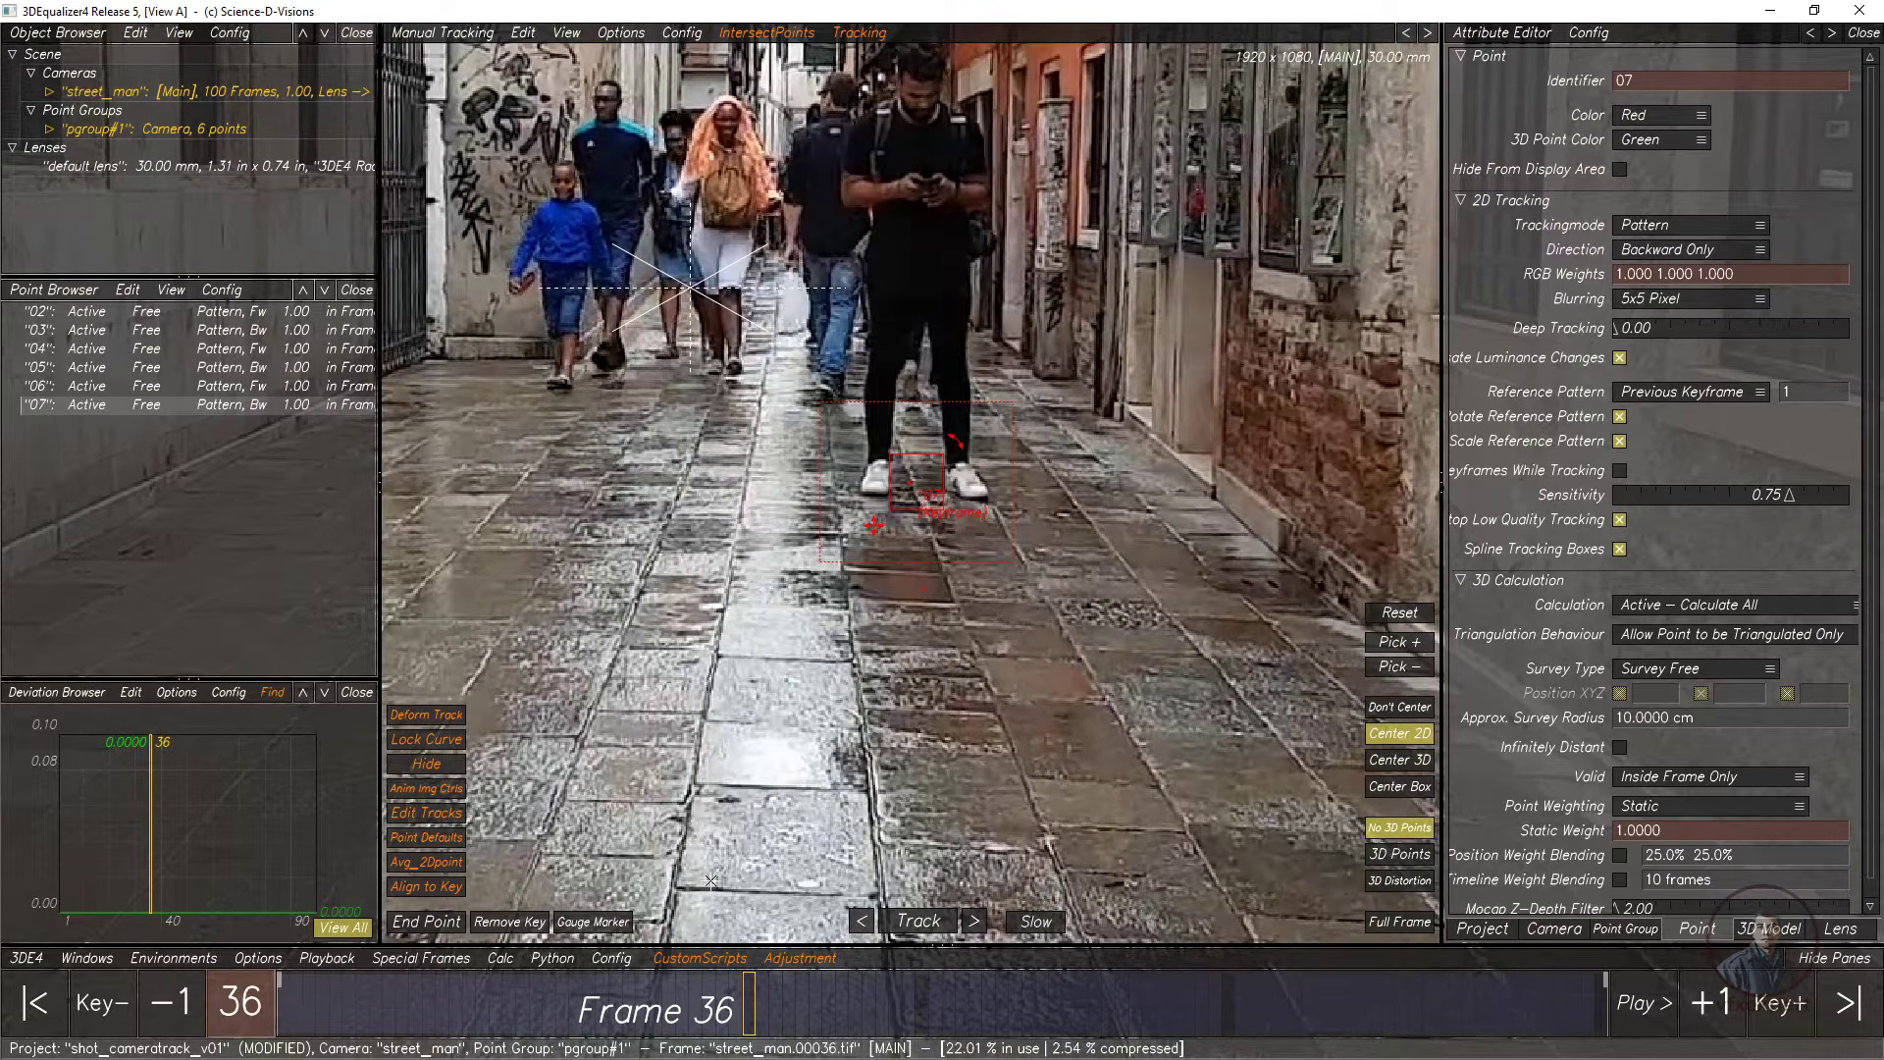
left_click(860, 923)
left_click(861, 924)
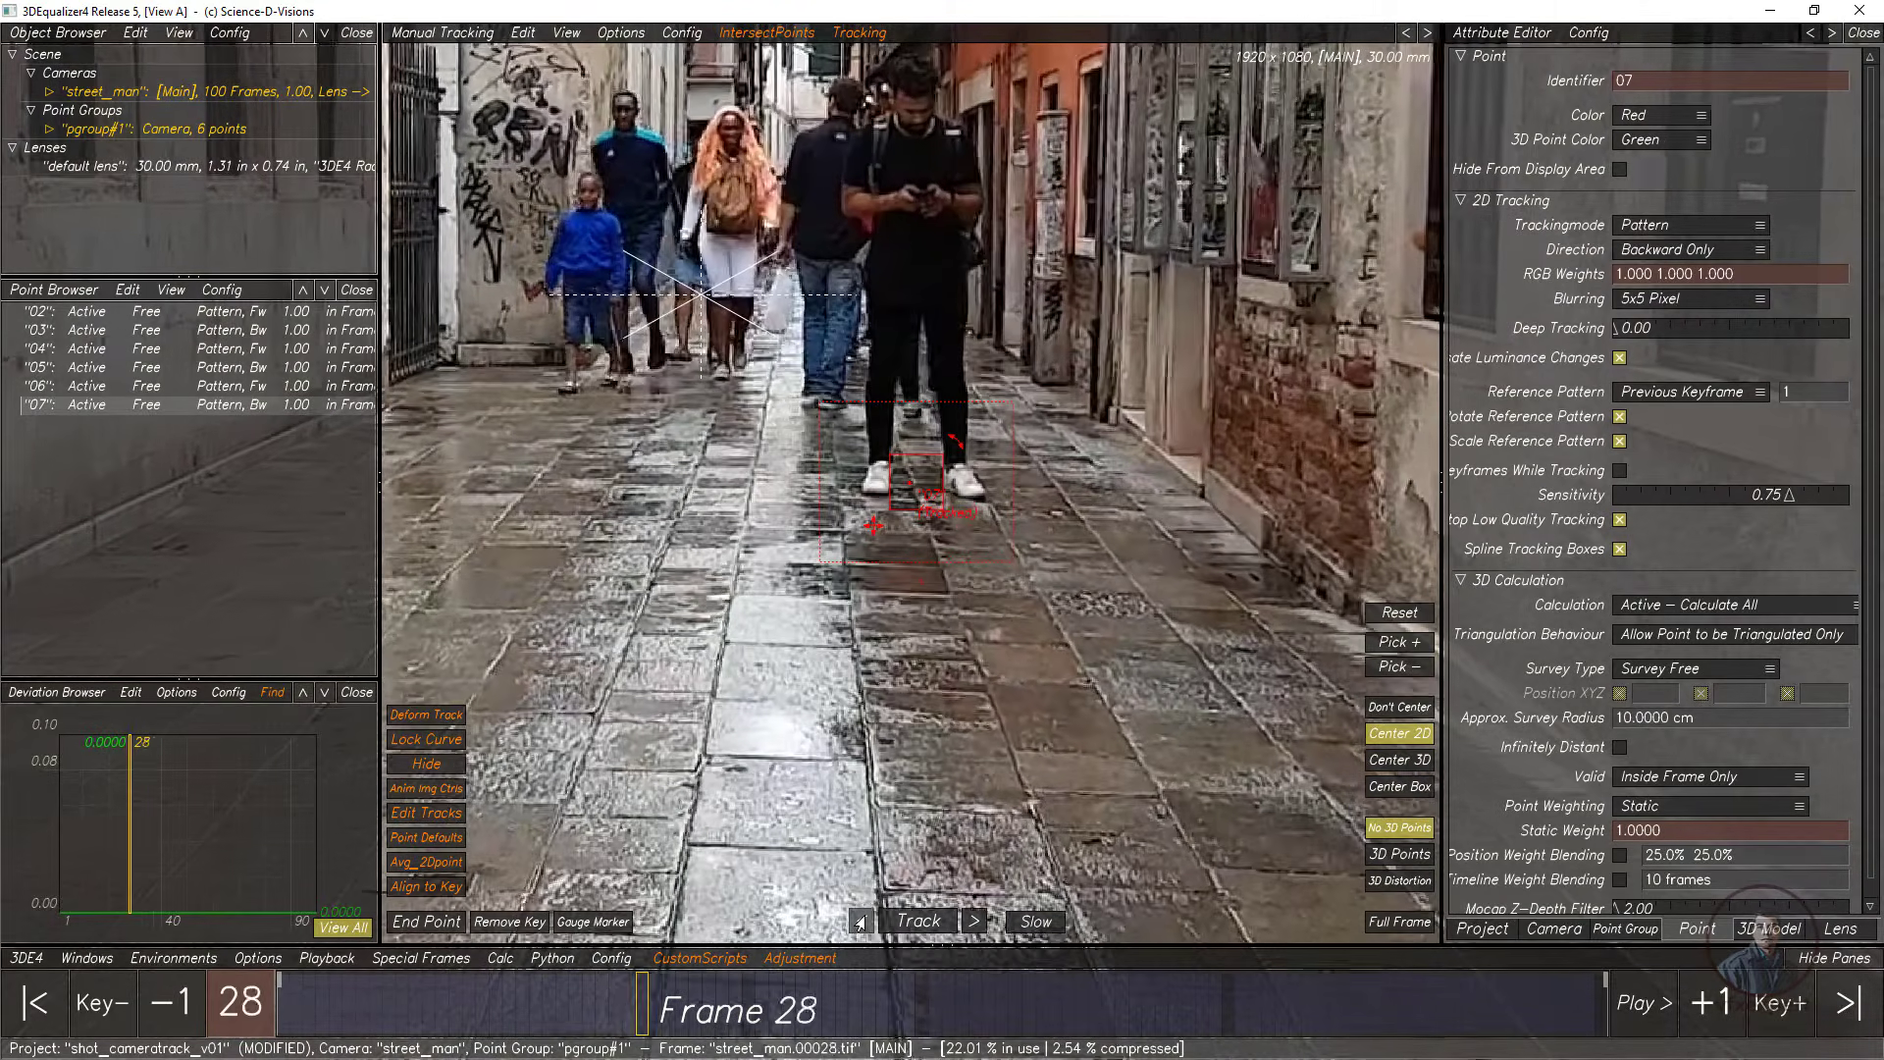
left_click(860, 923)
left_click(861, 923)
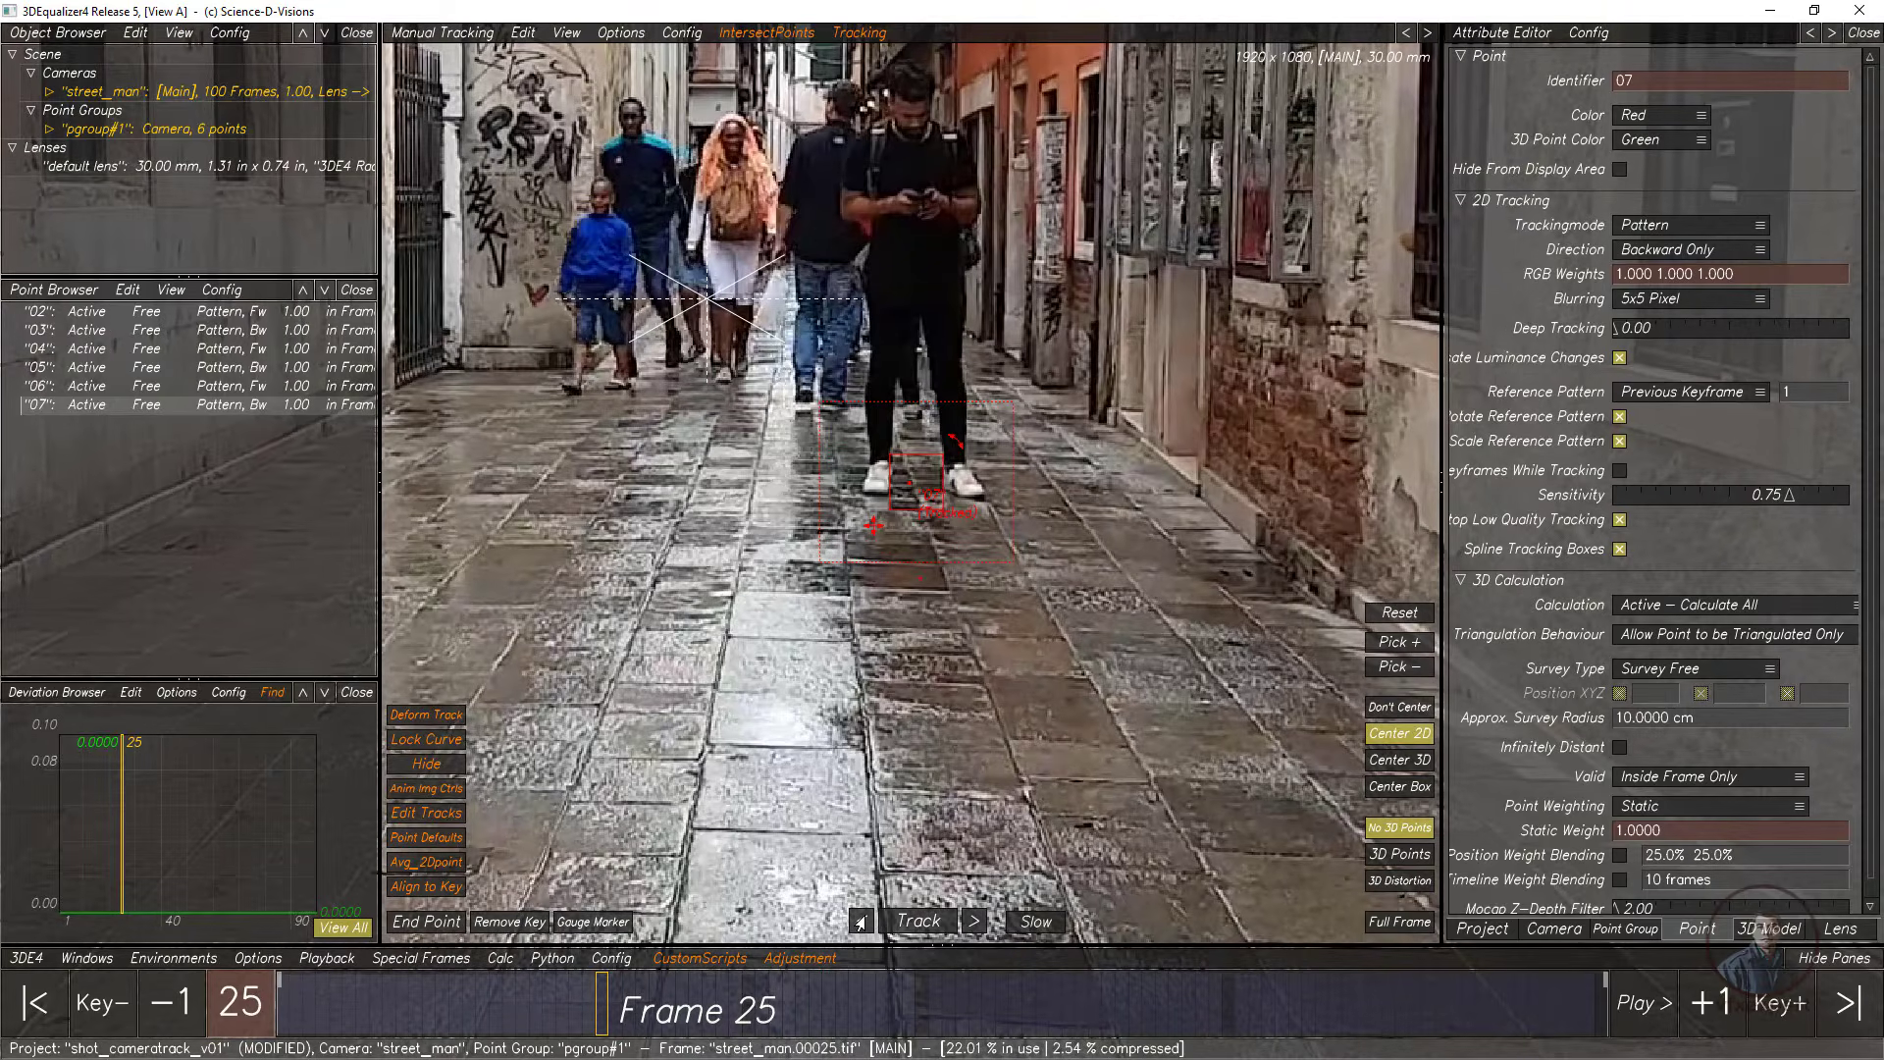
left_click(861, 923)
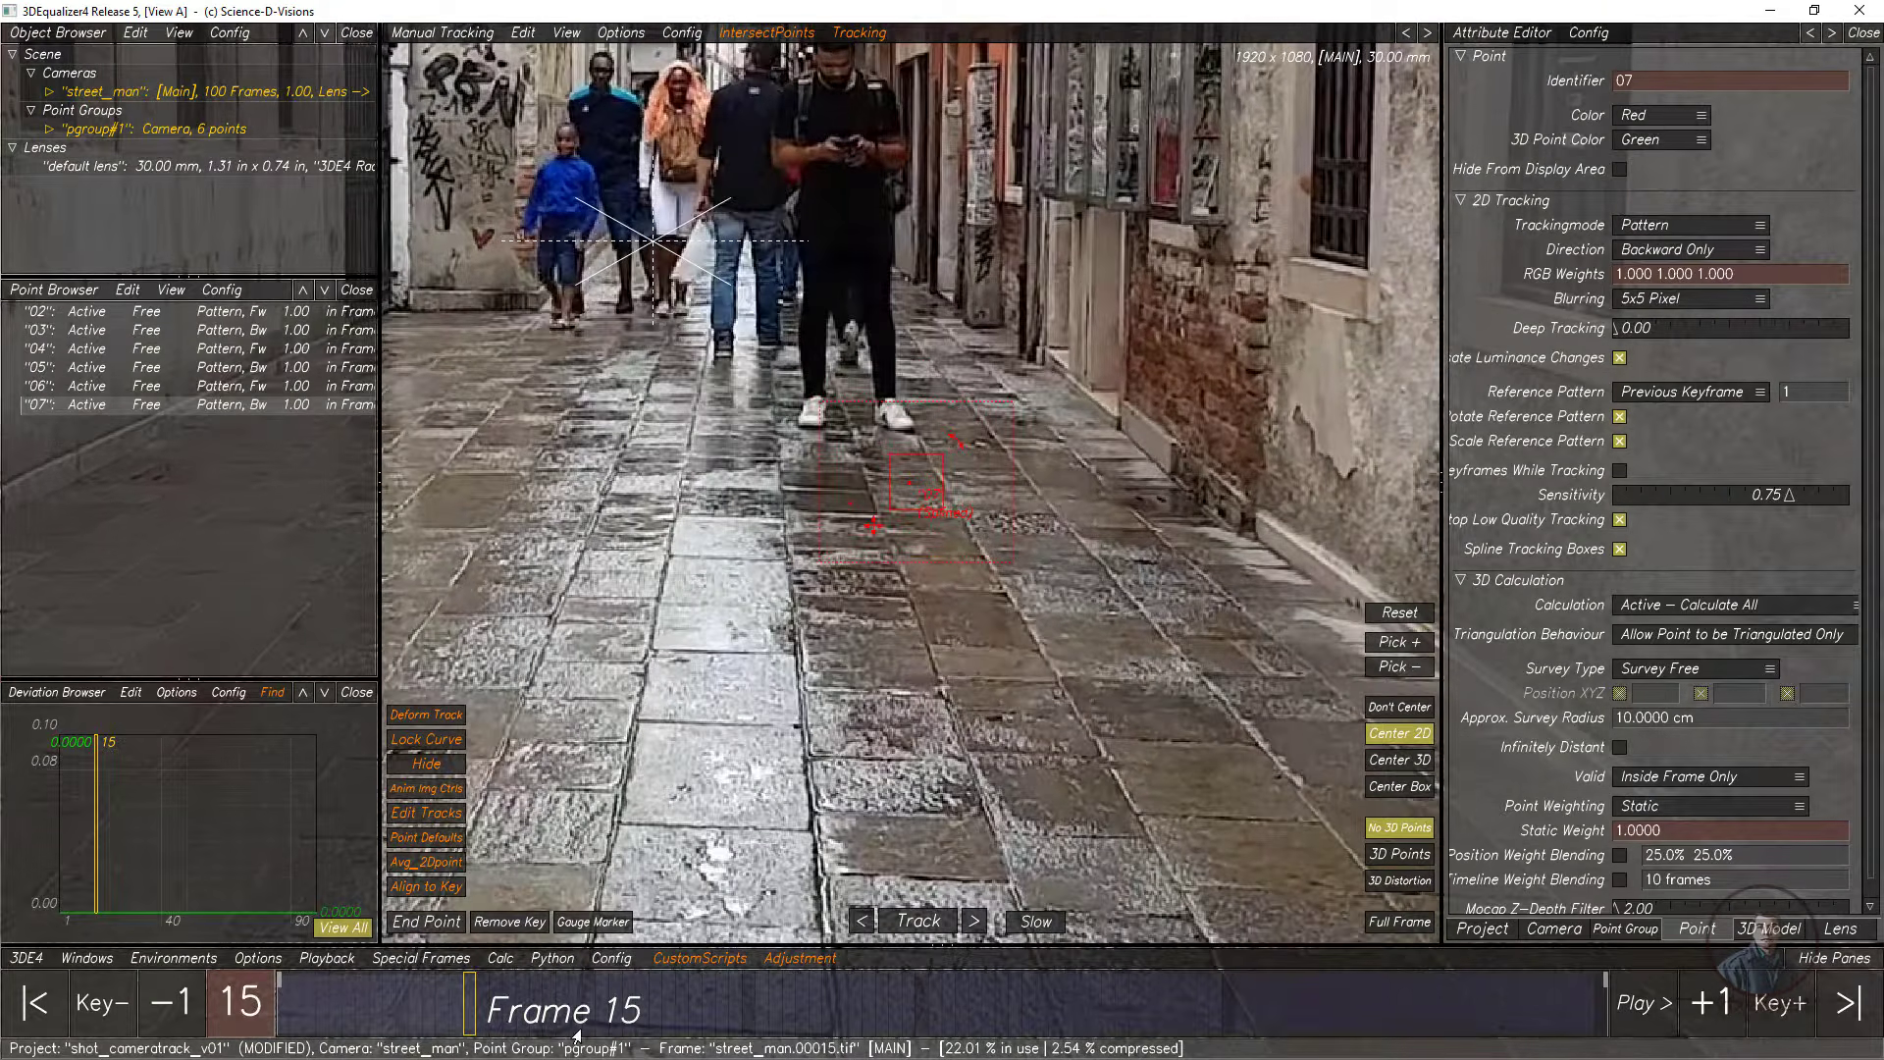
Step: Remove point 07's key at frame 36, return to frame 49 and clear the point's end point there
left_click_drag(485, 1019, 743, 1026)
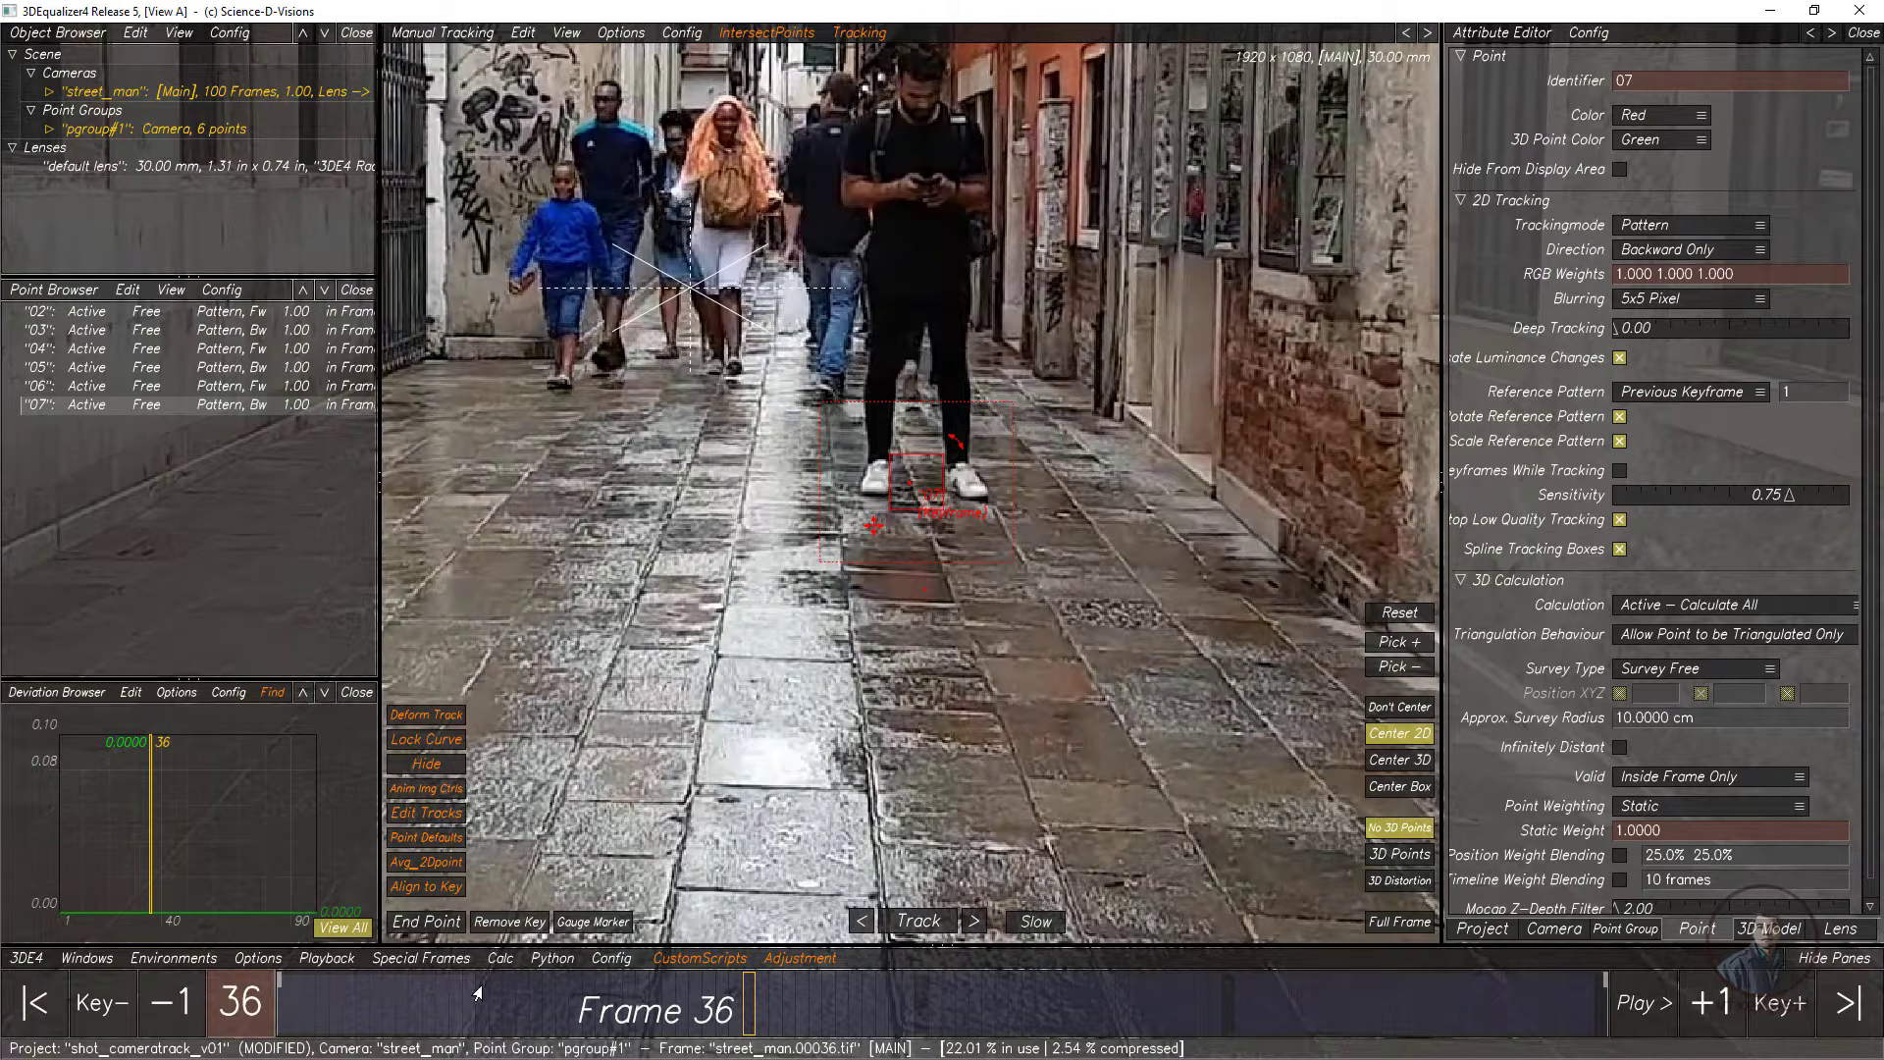
mouse_move(741, 1024)
left_mouse_down()
mouse_move(898, 1020)
mouse_move(788, 1001)
mouse_move(916, 1011)
left_mouse_up()
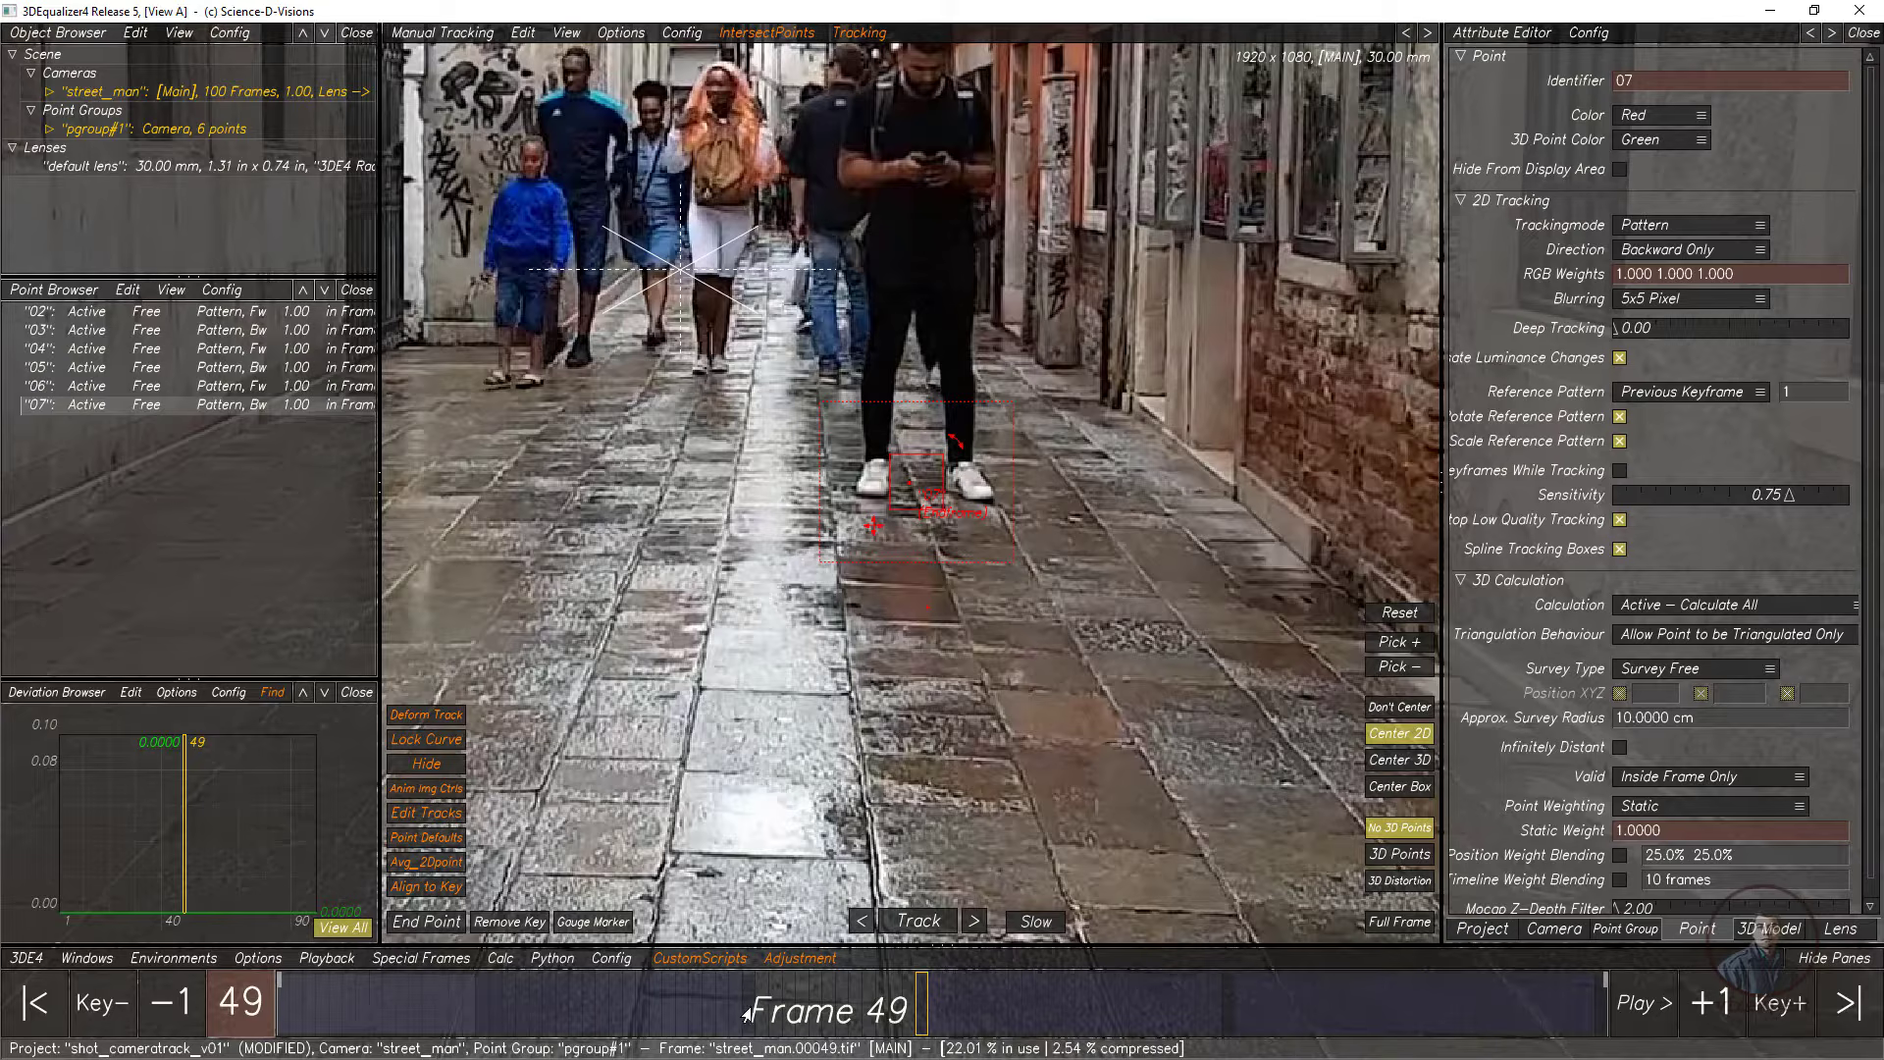
left_click_drag(912, 1020, 748, 1003)
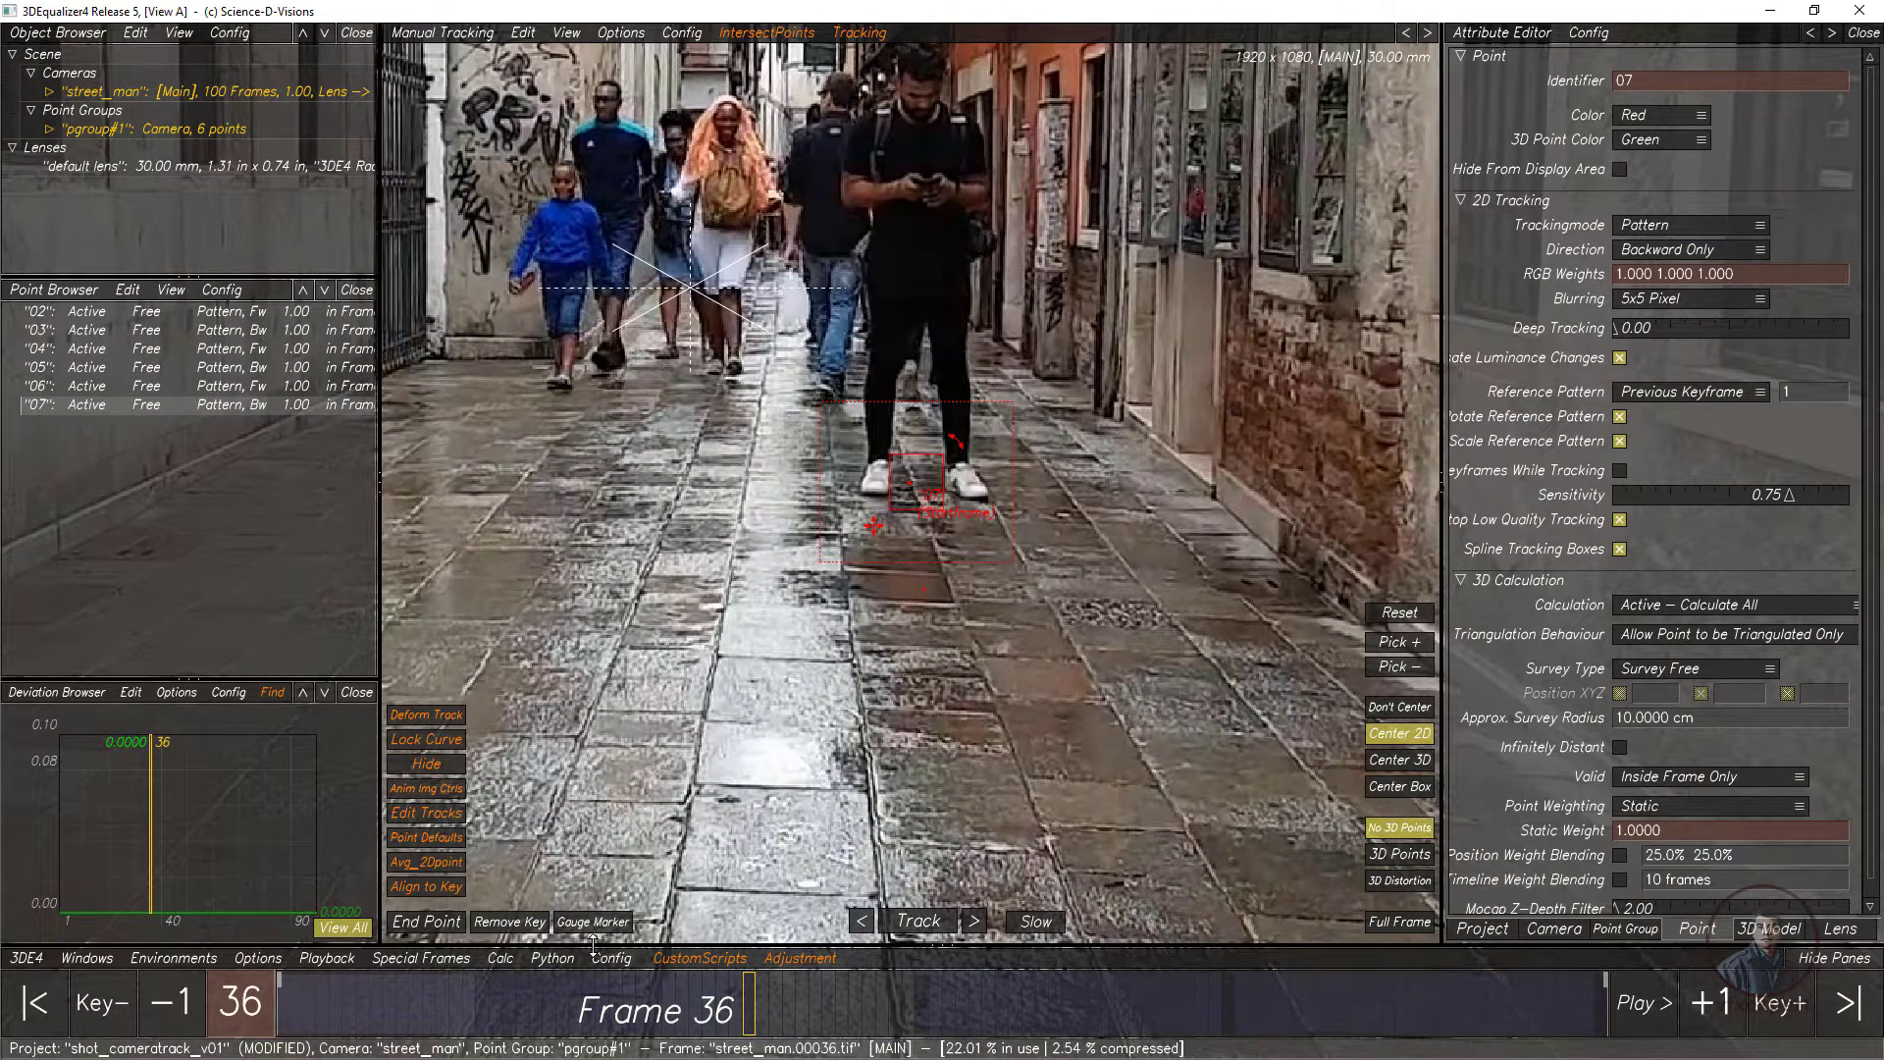
left_click(520, 922)
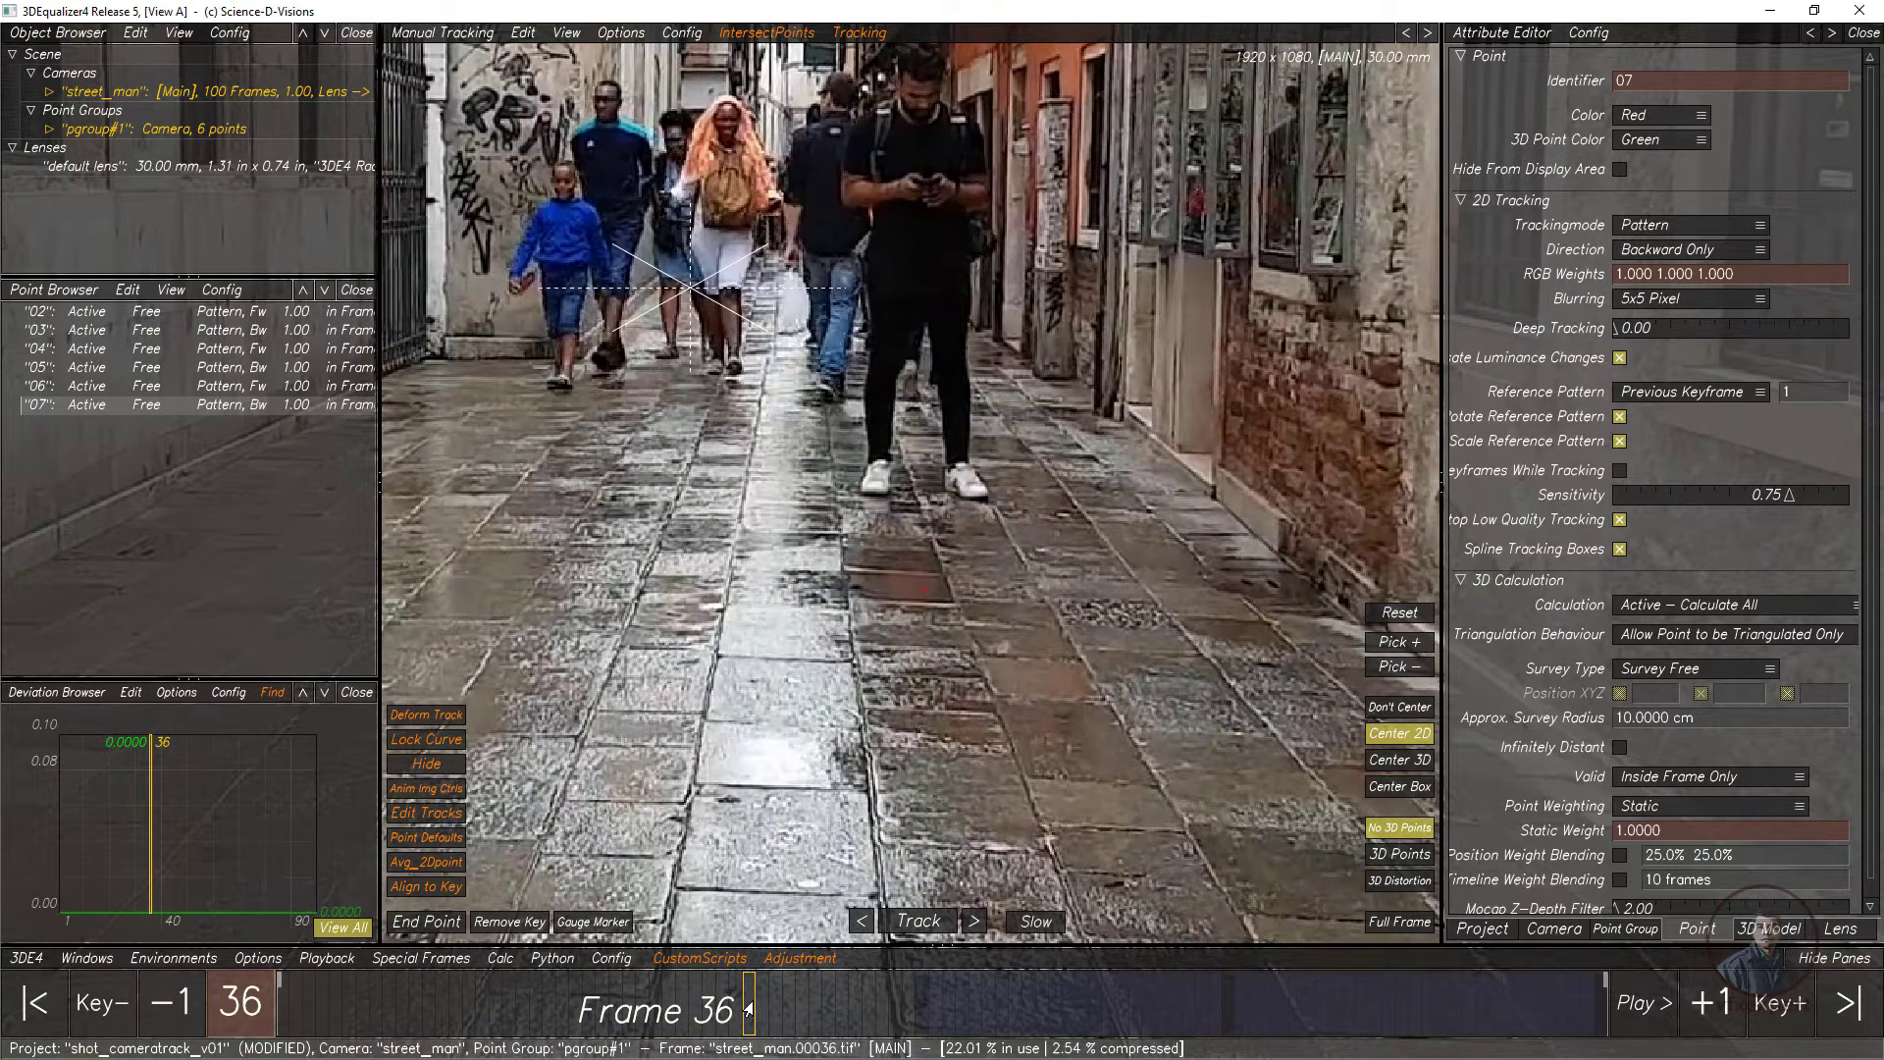
mouse_move(747, 1009)
left_mouse_down()
mouse_move(894, 1006)
mouse_move(587, 1001)
mouse_move(855, 1006)
mouse_move(915, 1044)
left_mouse_up()
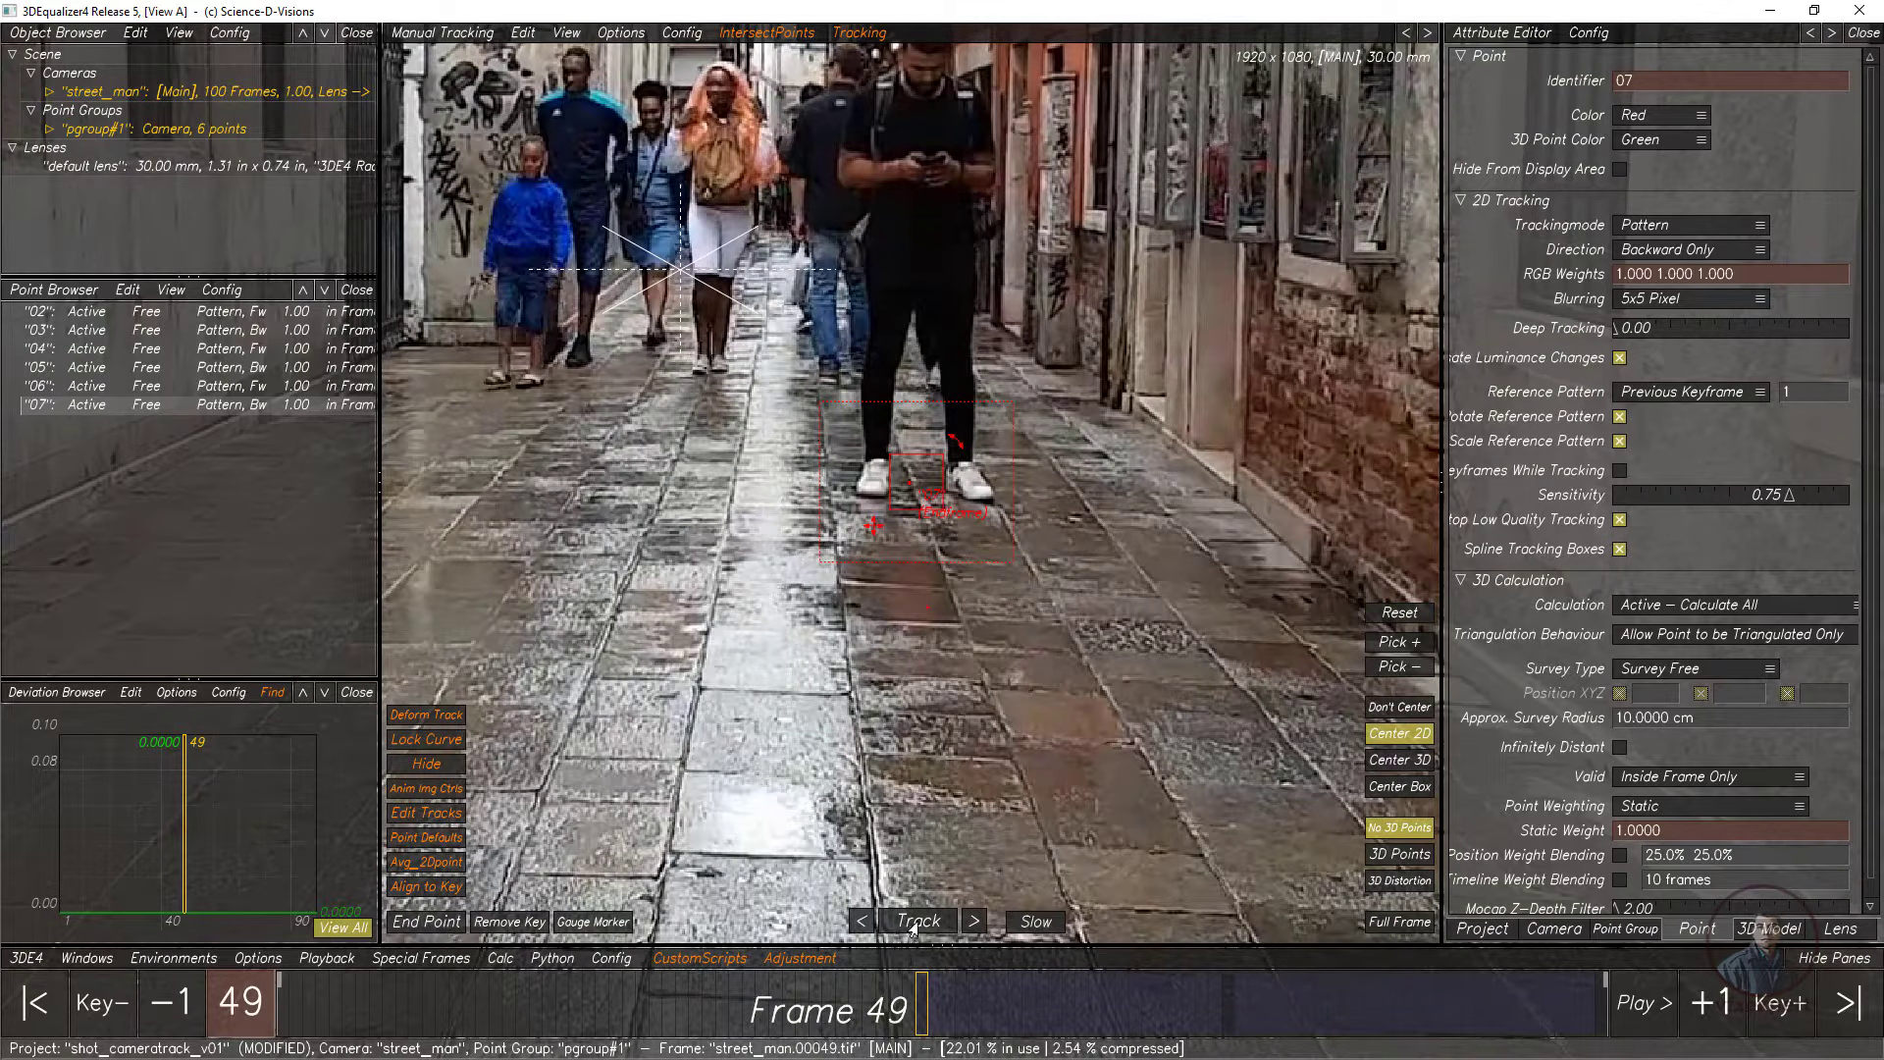
left_click(437, 923)
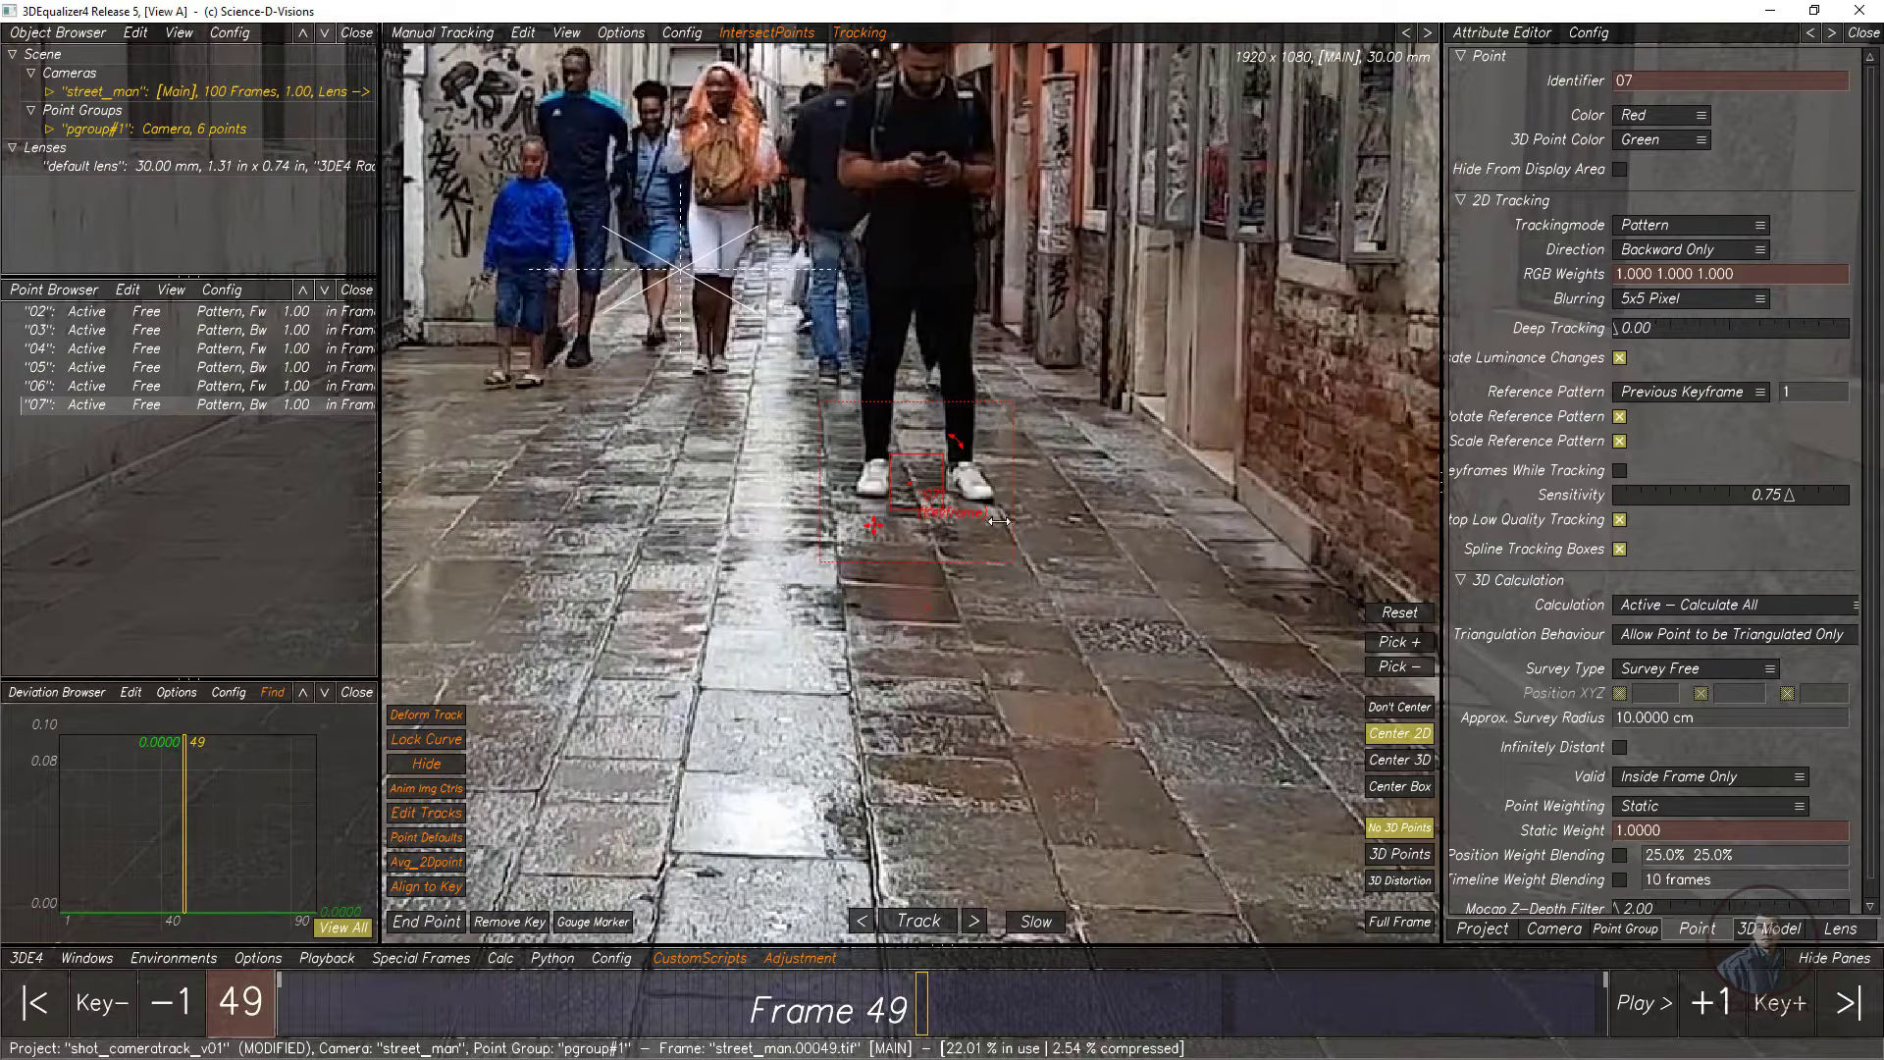
Step: Track point 07 backward from frame 49 to frame 17
left_click(914, 922)
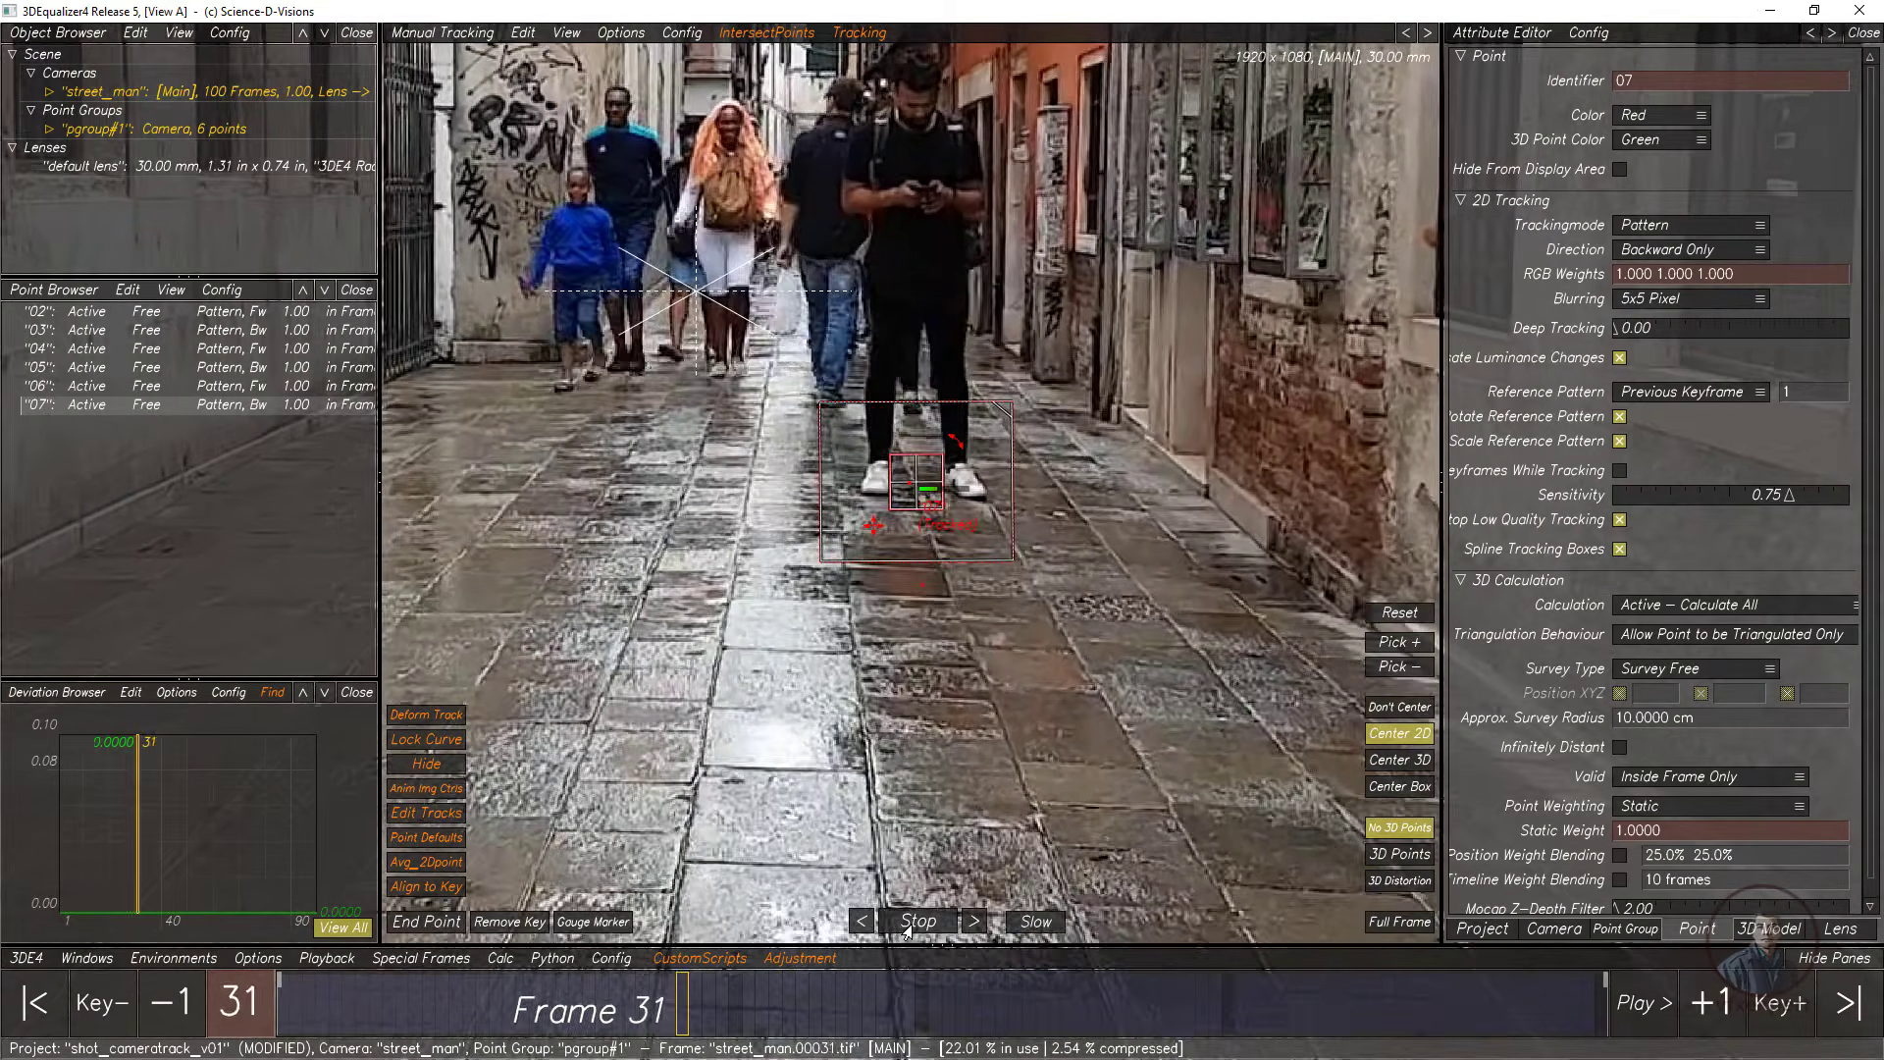
scroll(878, 527, "up", 2)
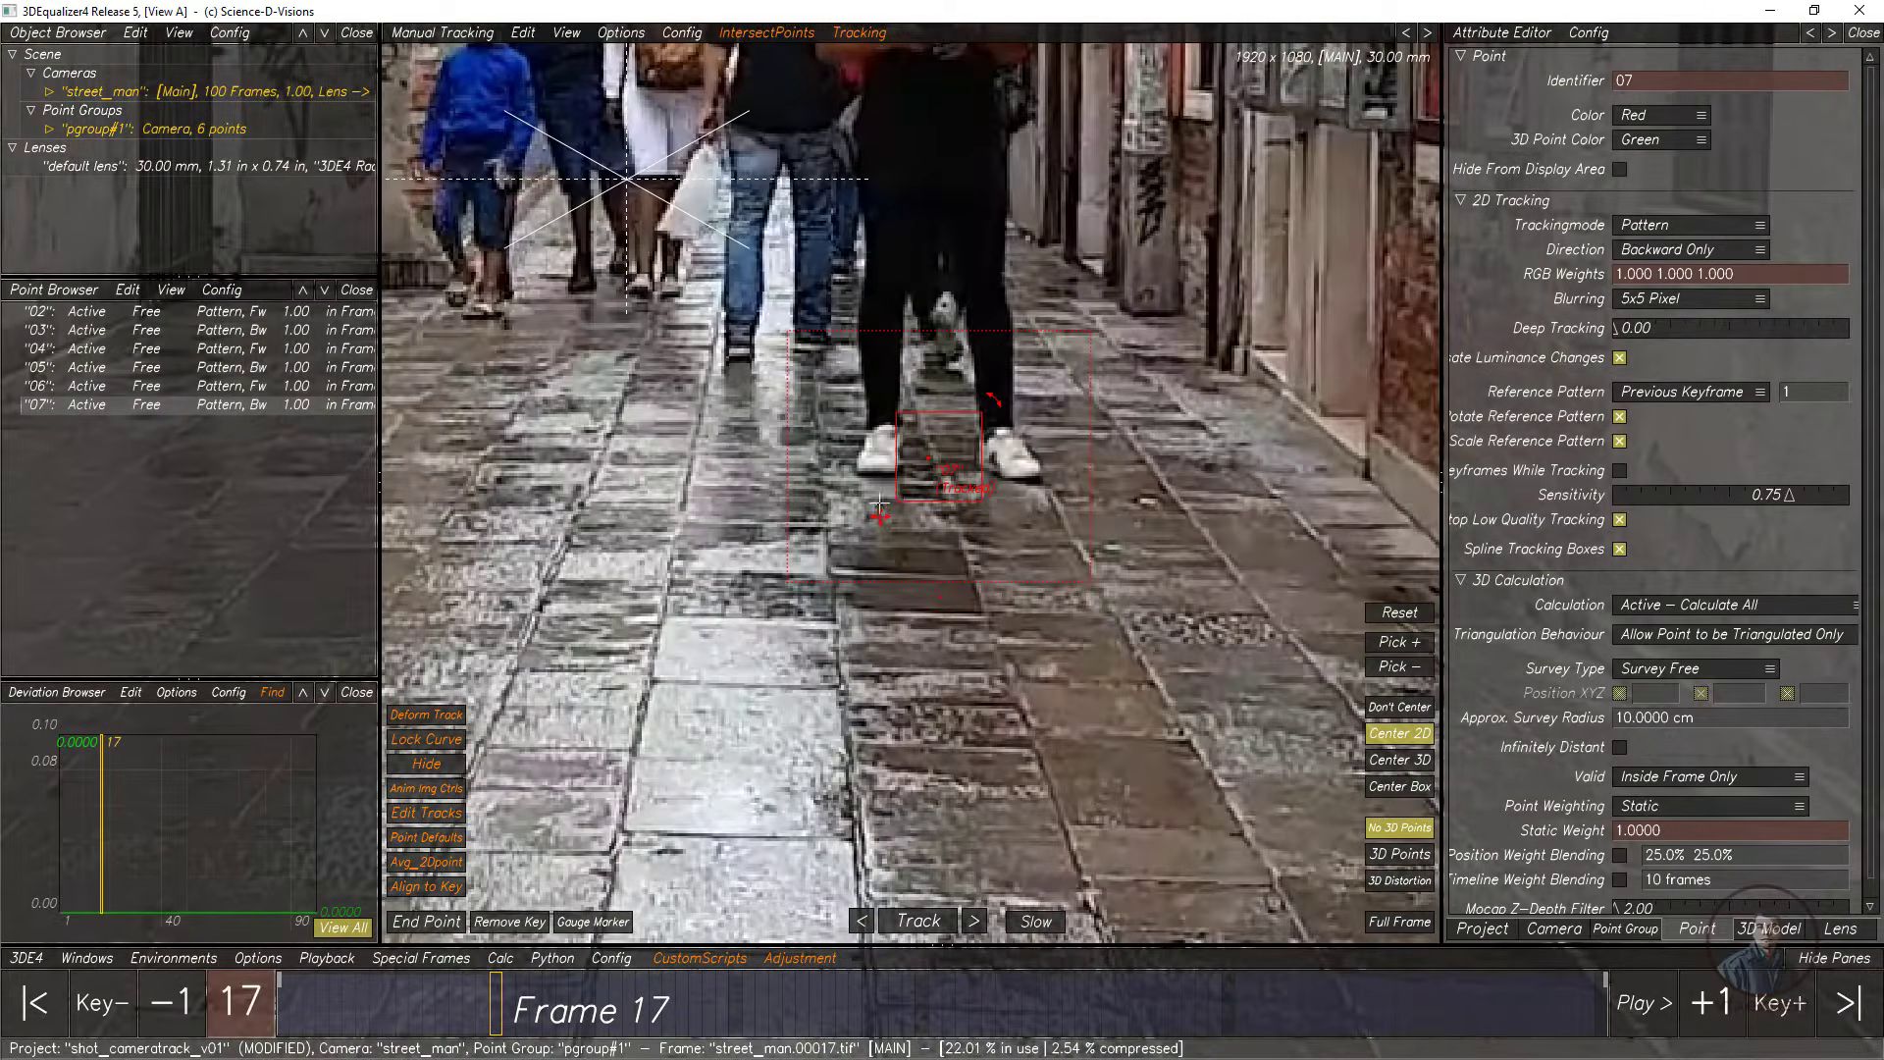
Step: Shrink point 07's pattern and search boxes at frame 17 and track it backward to frame 1
left_click_drag(980, 413, 968, 420)
left_click_drag(1087, 575, 1072, 560)
left_click(861, 923)
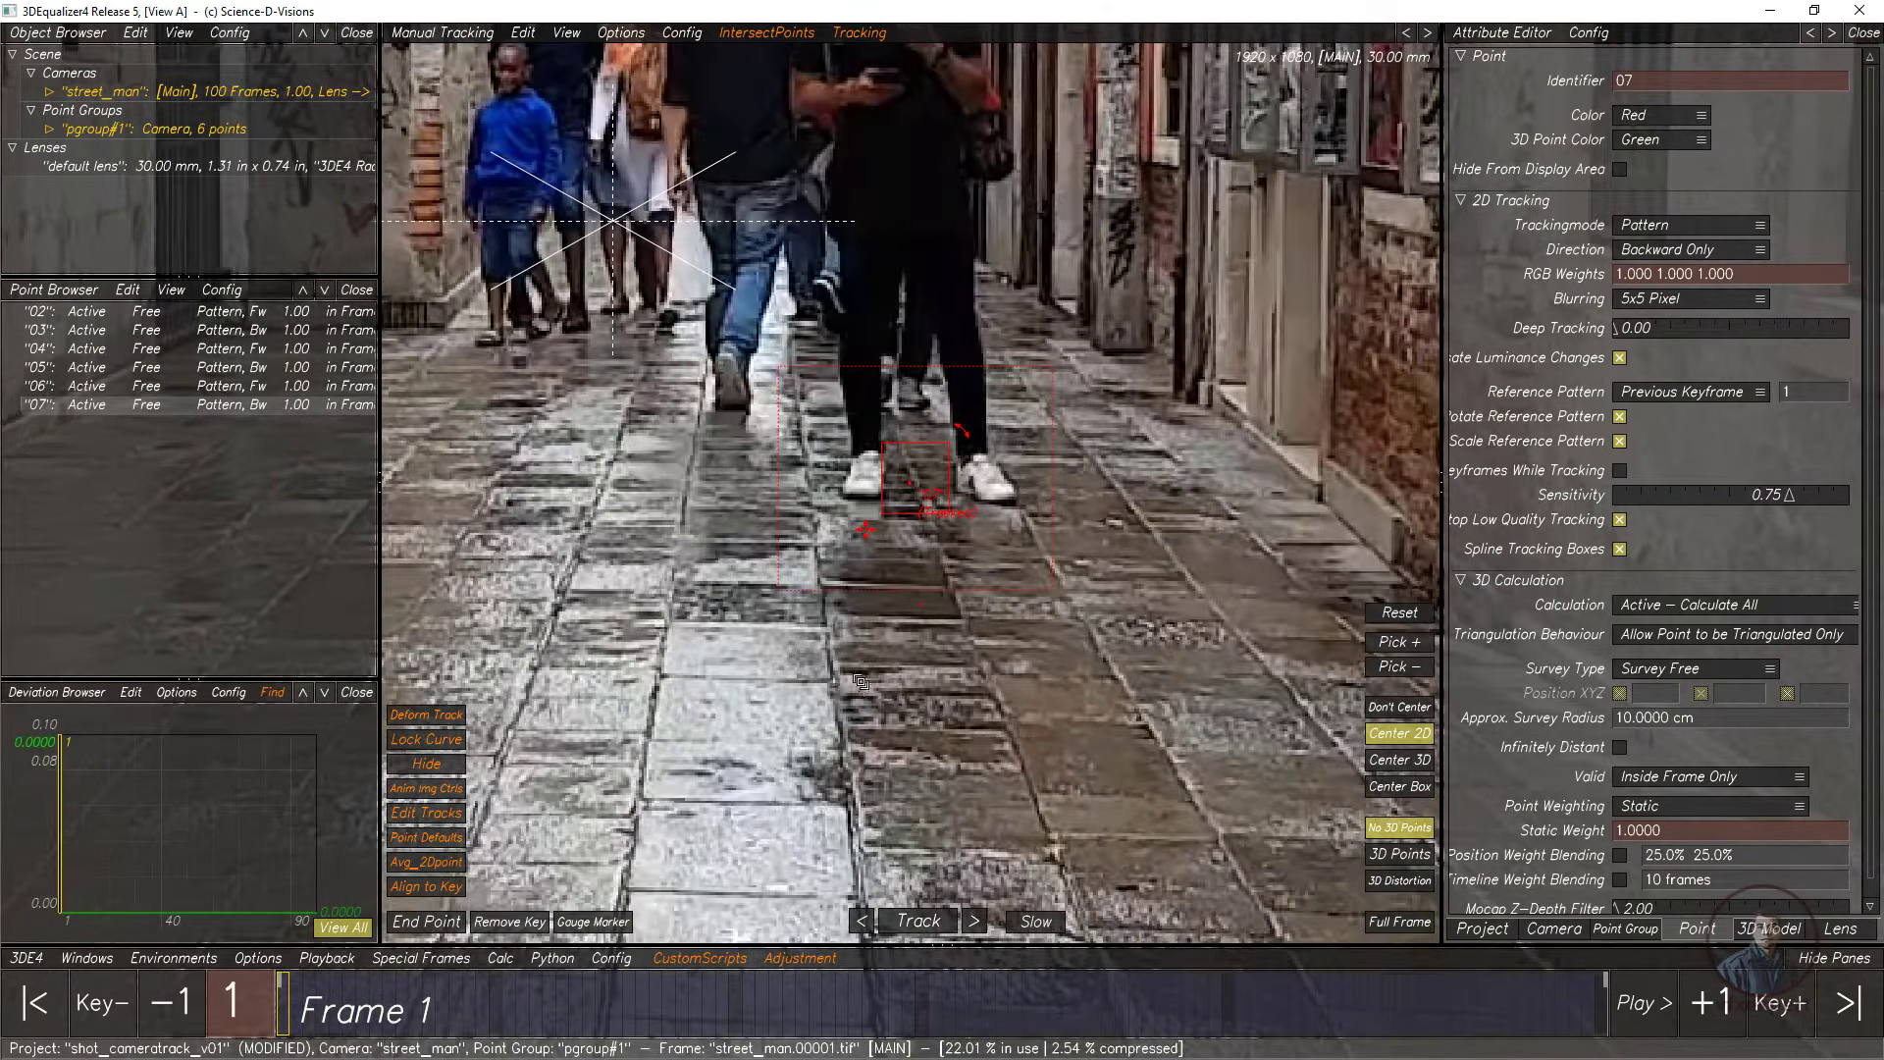
Step: Create point 08 at frame 1 on the upper corner of the nearest barred window in the rough plaster wall
scroll(774, 605, "down", 2)
middle_click_drag(773, 605, 673, 702)
right_click_drag(937, 304, 971, 273)
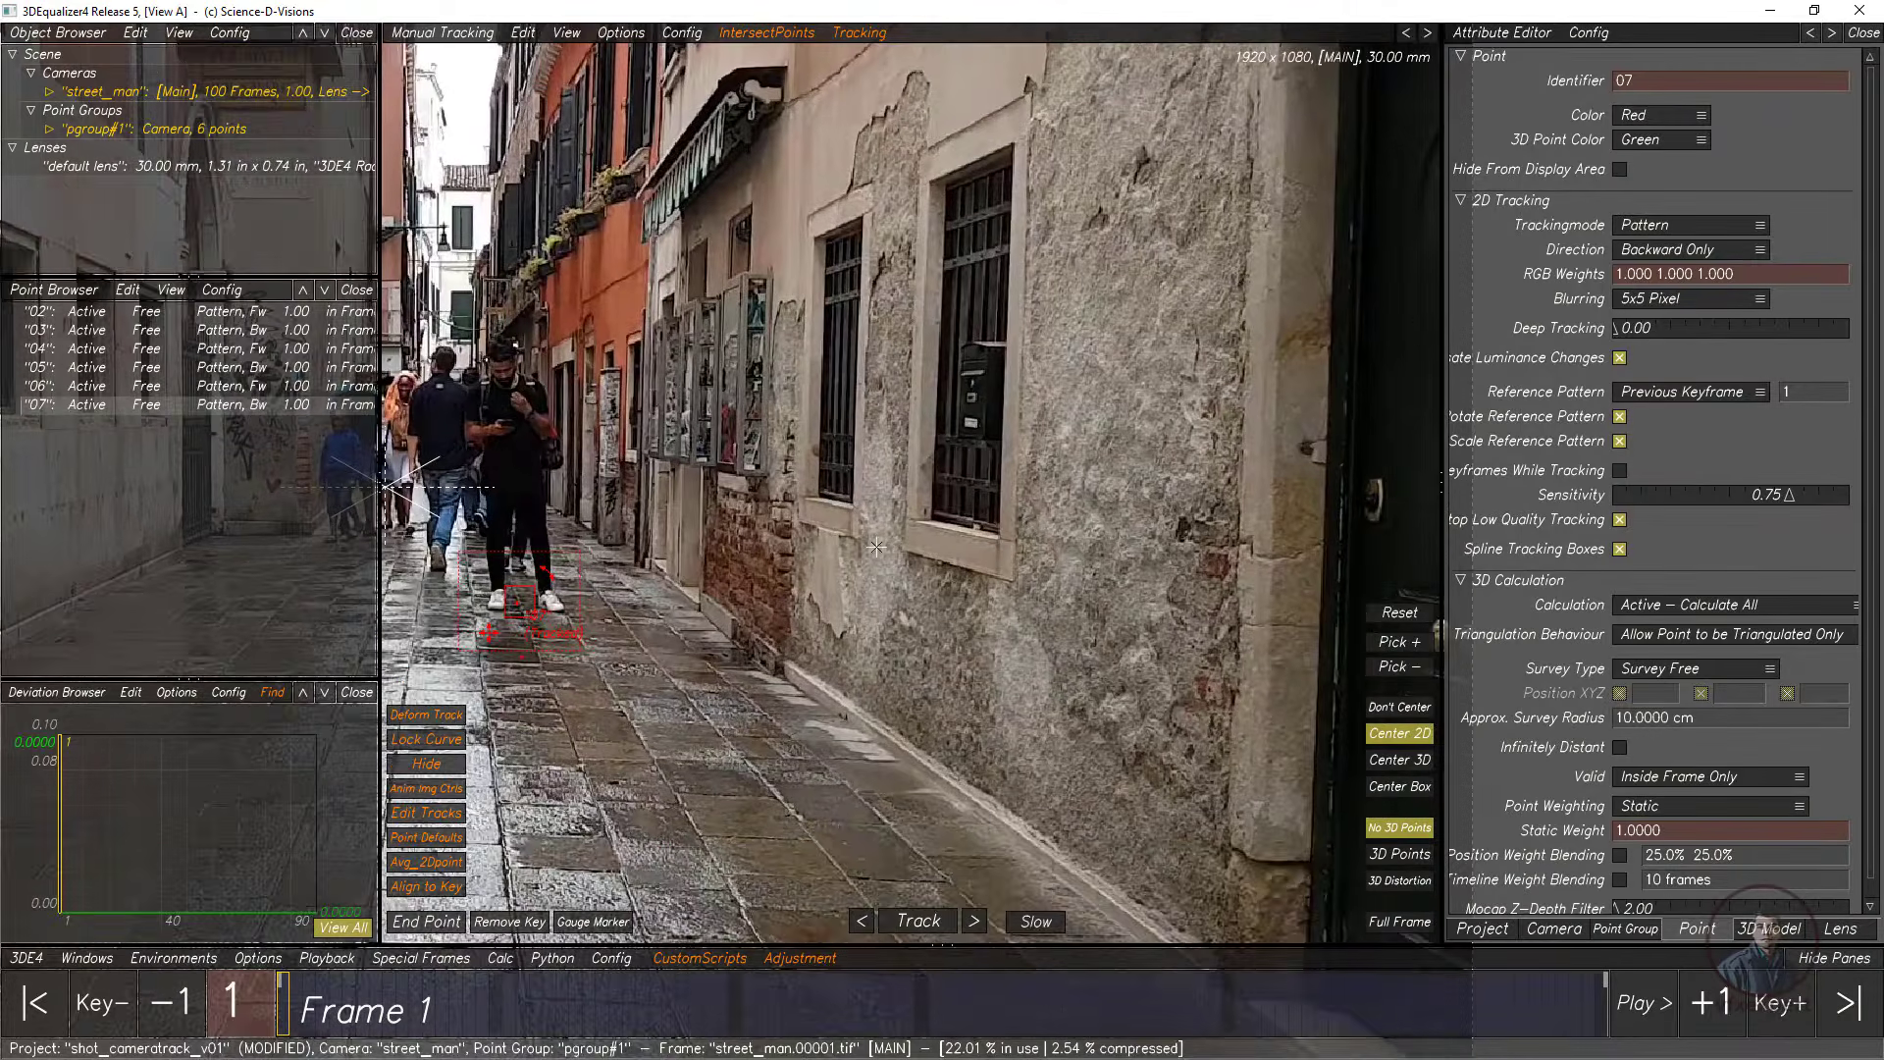
middle_click_drag(984, 273, 986, 322)
right_click_drag(928, 260, 952, 443)
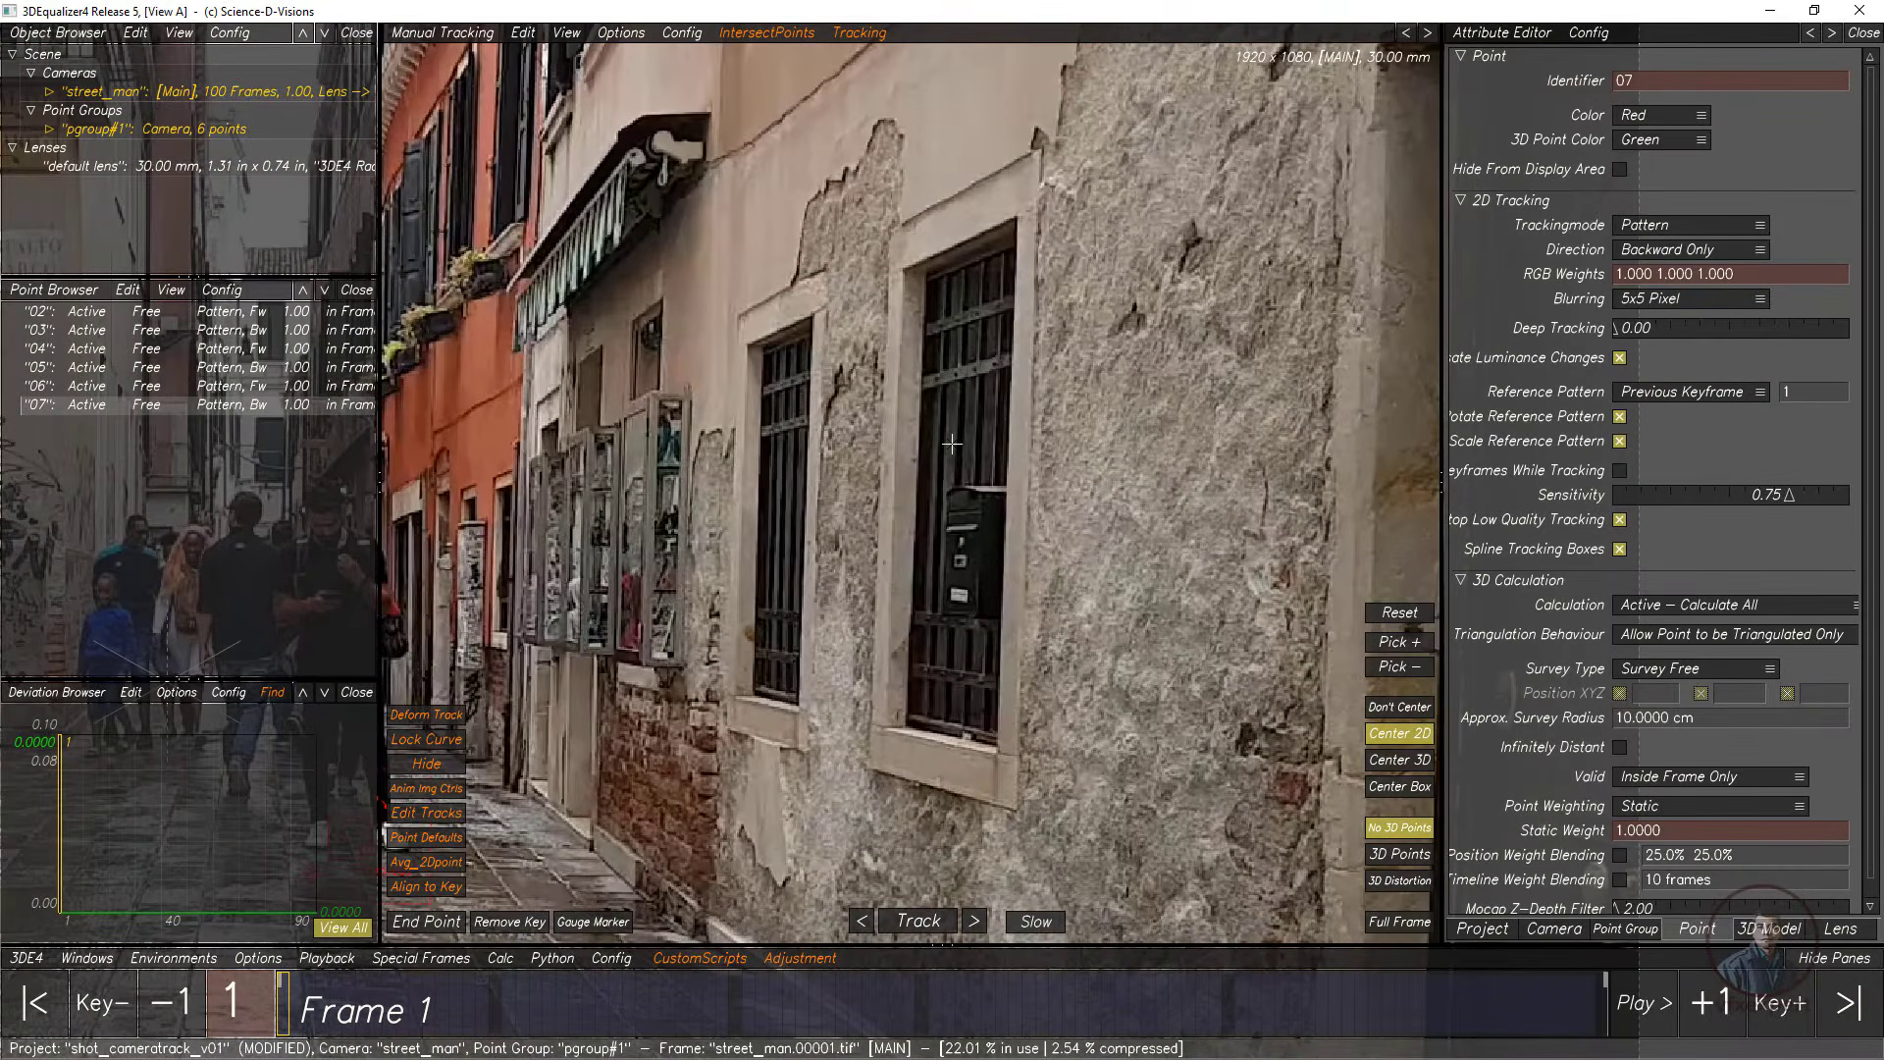
left_click(903, 269, "ctrl")
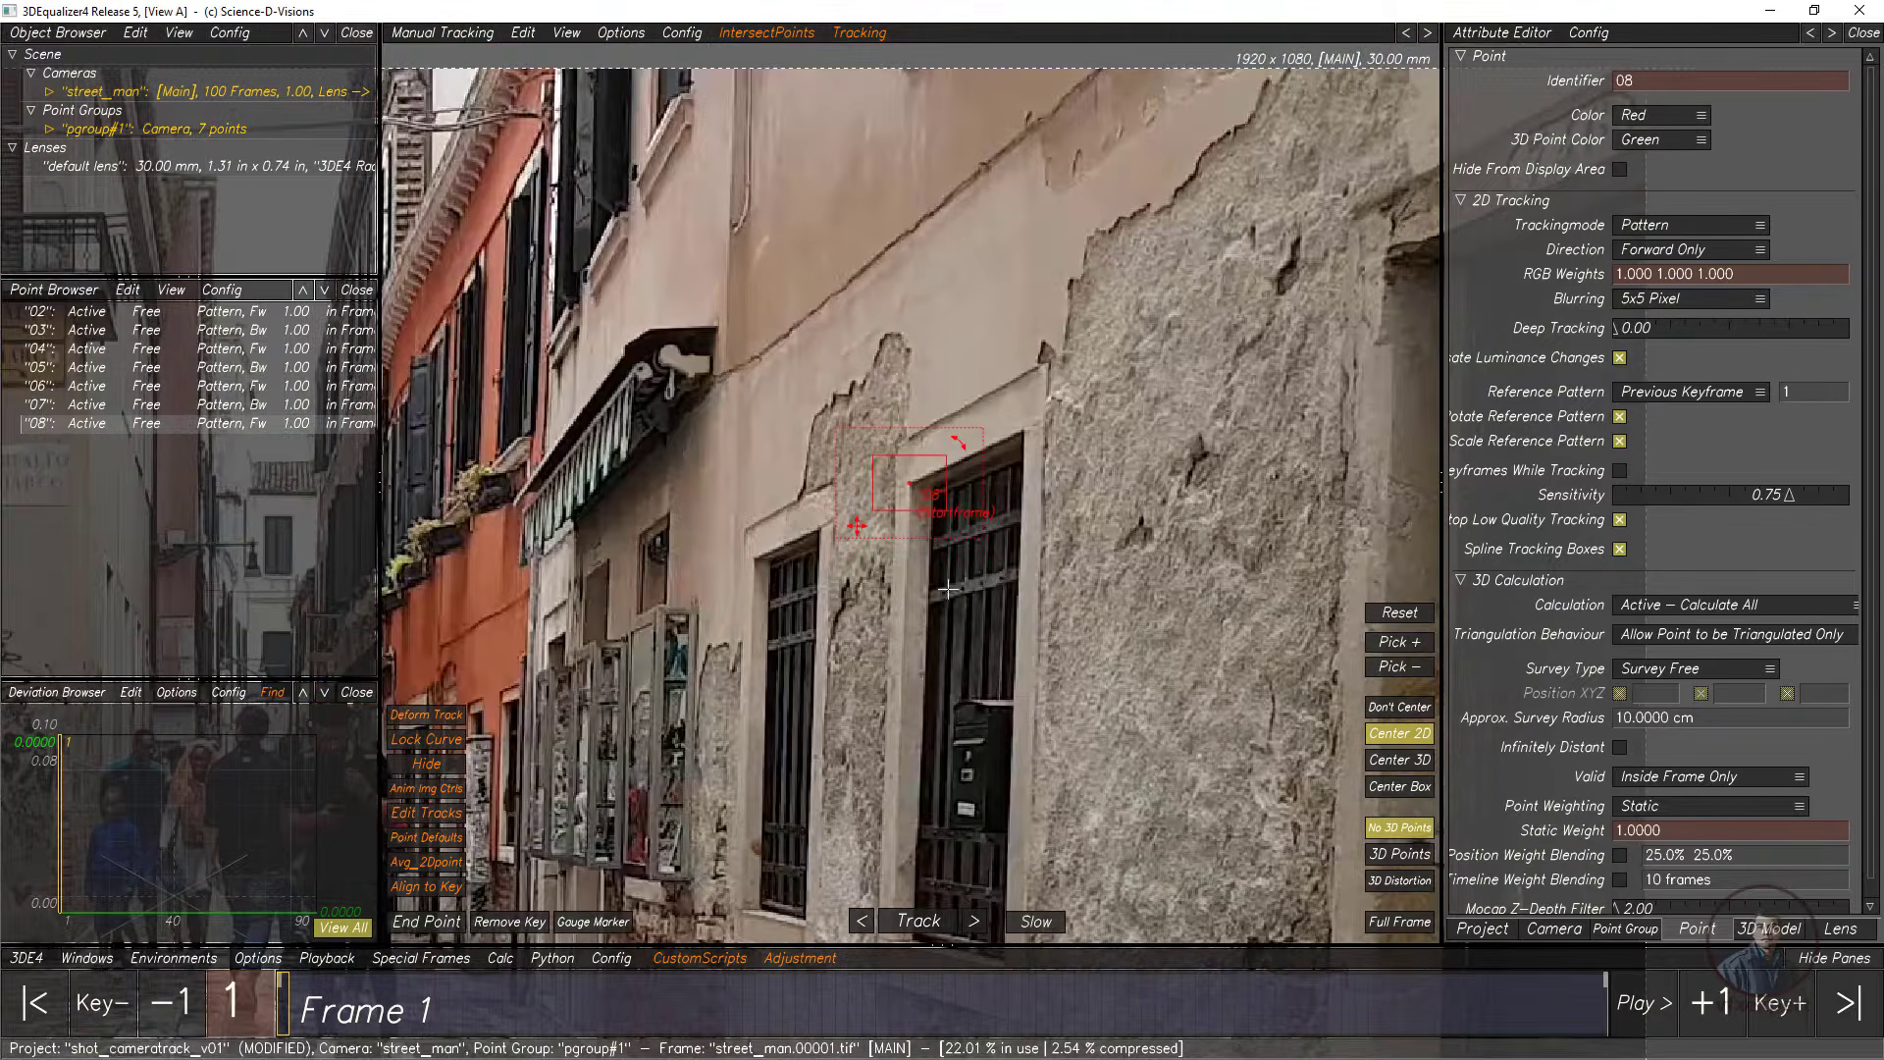
right_click_drag(910, 591, 915, 612)
Step: Narrow point 08's pattern box around the window frame corner and extend its search box downward
left_click_drag(866, 491, 870, 499)
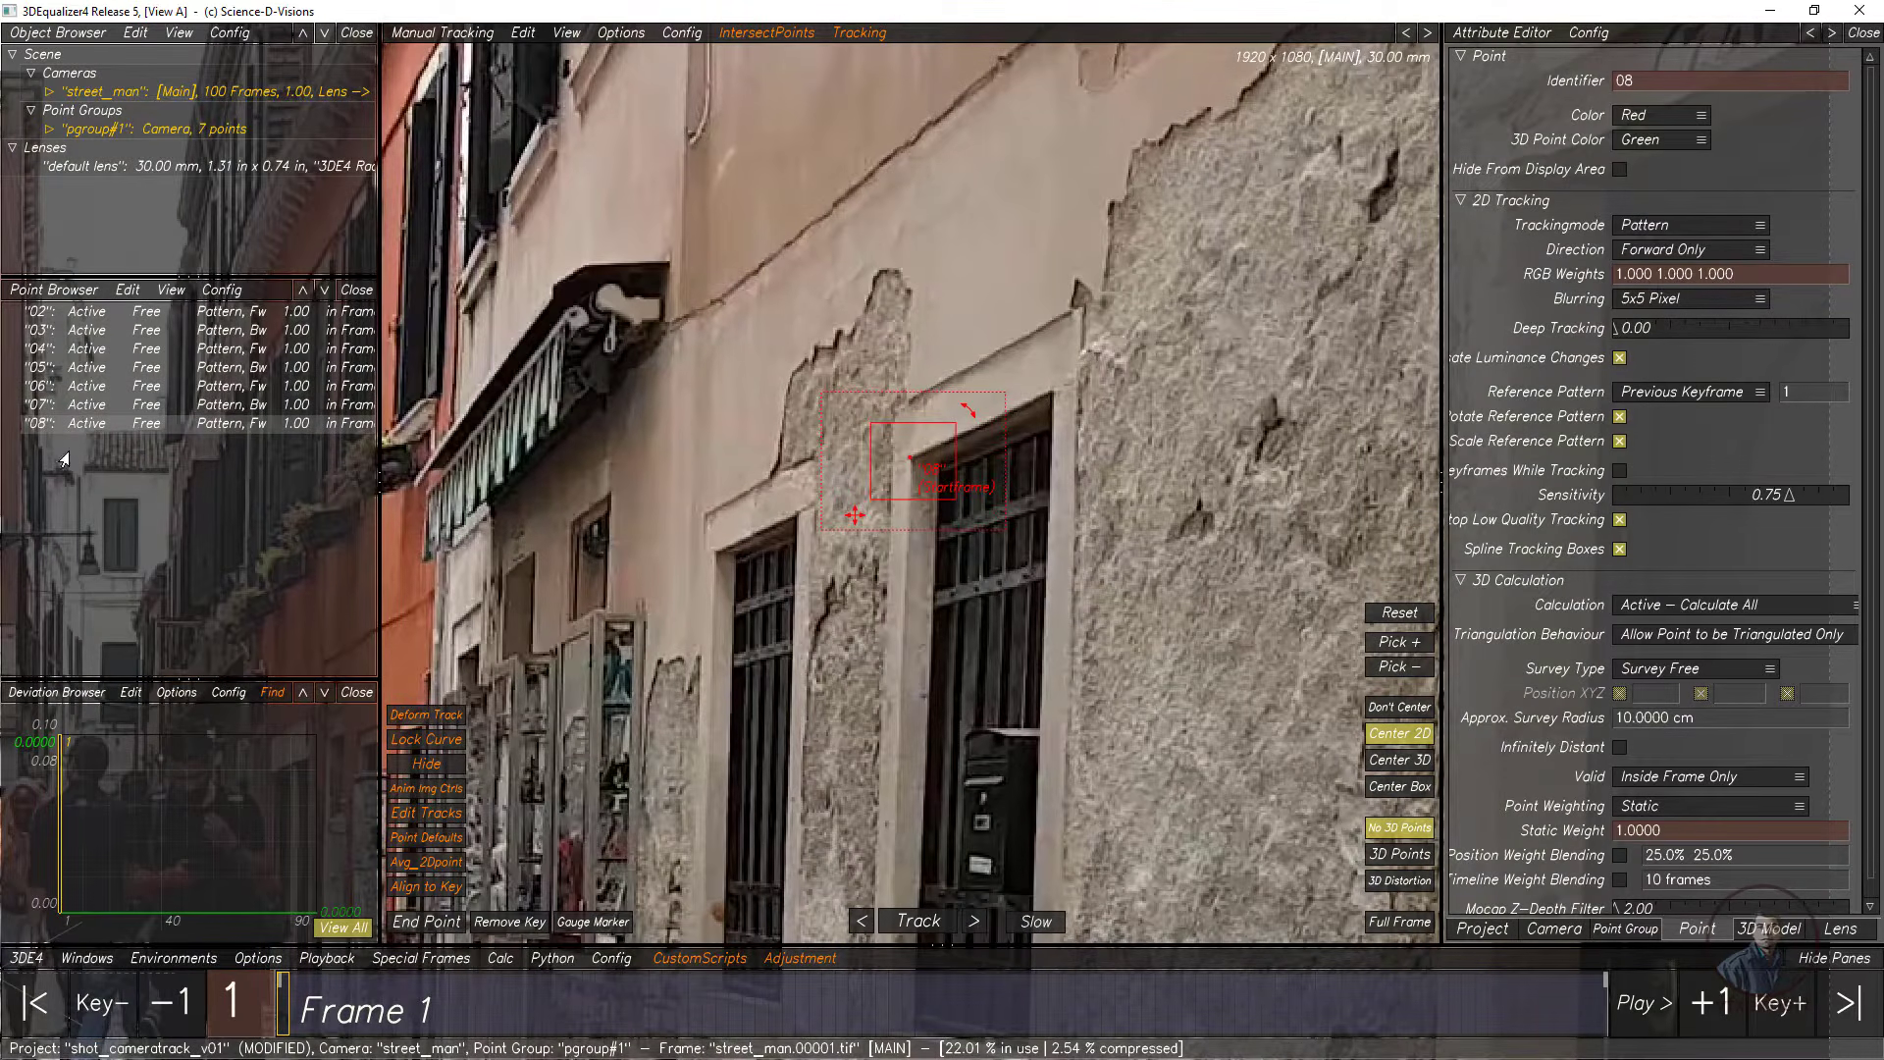
scroll(848, 547, "up", 2)
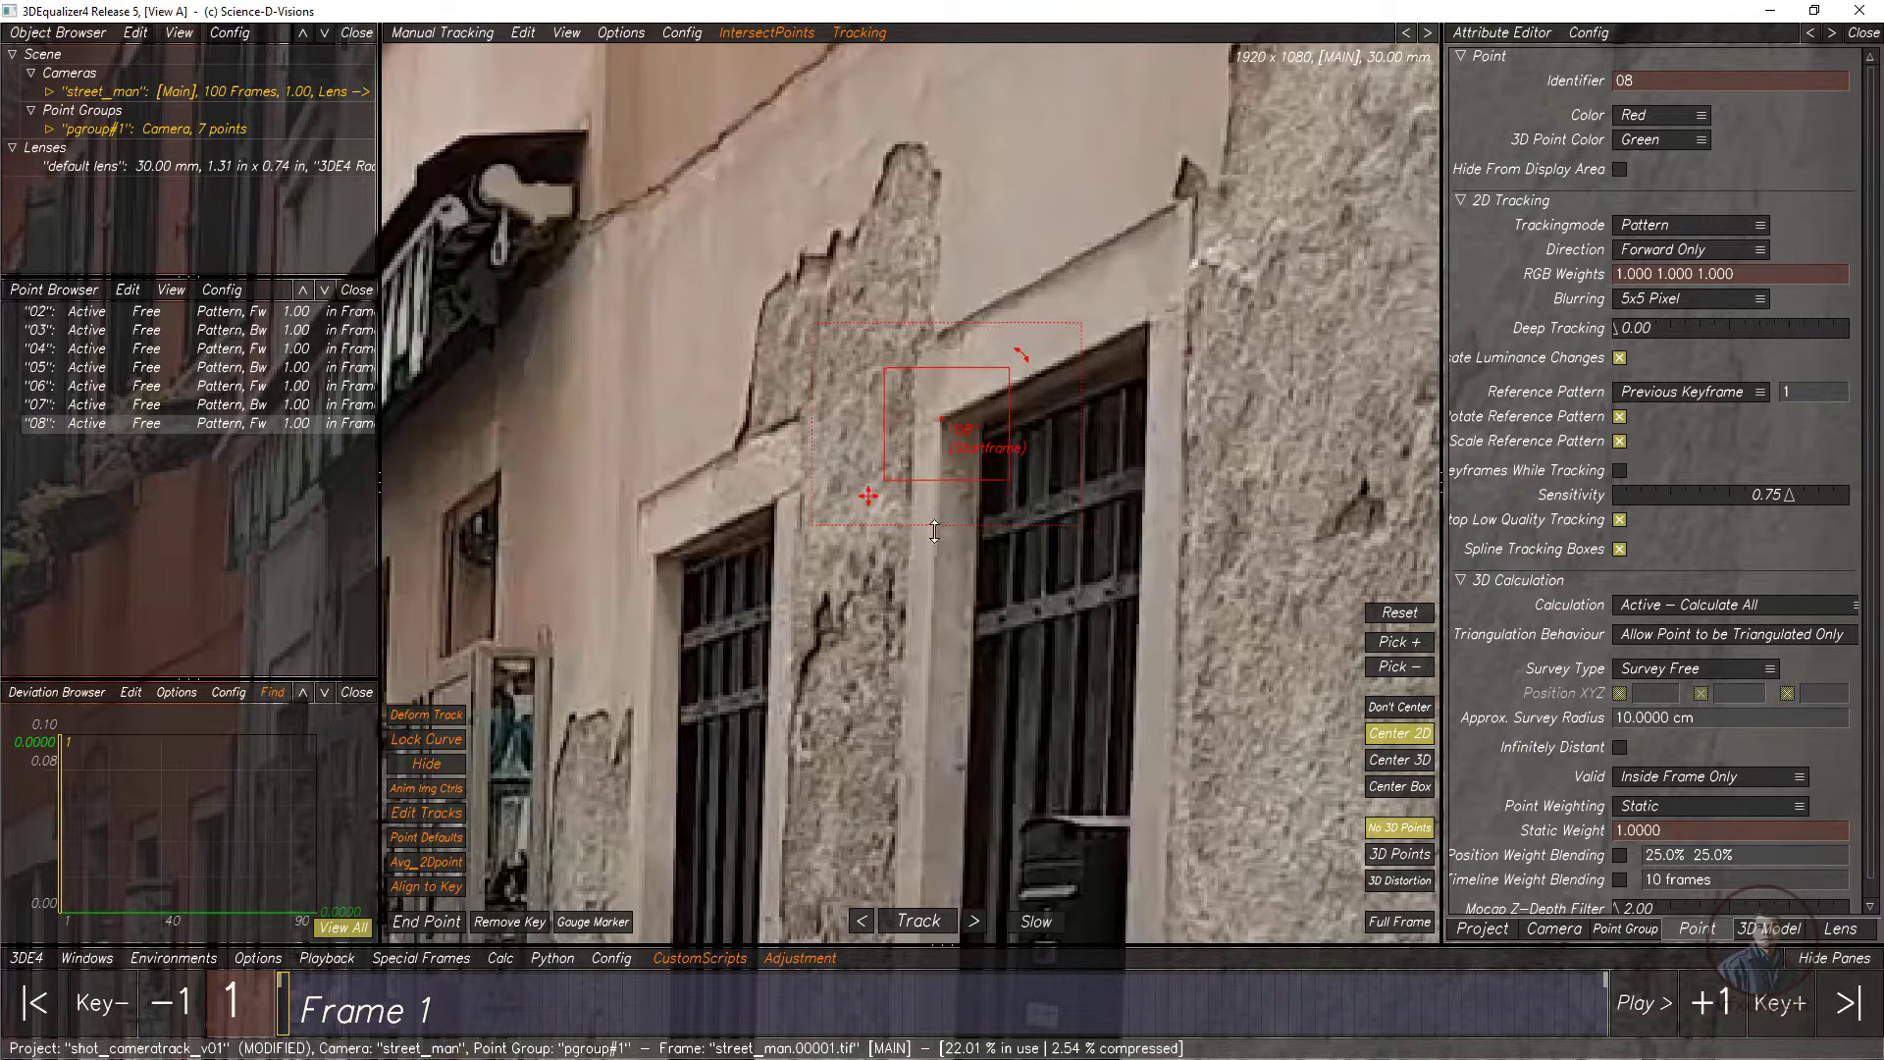
left_click_drag(881, 480, 911, 509)
left_click_drag(1007, 508, 979, 509)
left_click_drag(1079, 538, 1079, 624)
Step: Track point 08 forward from frame 1 through frame 64, resuming the tracking wherever it stops
left_click(908, 929)
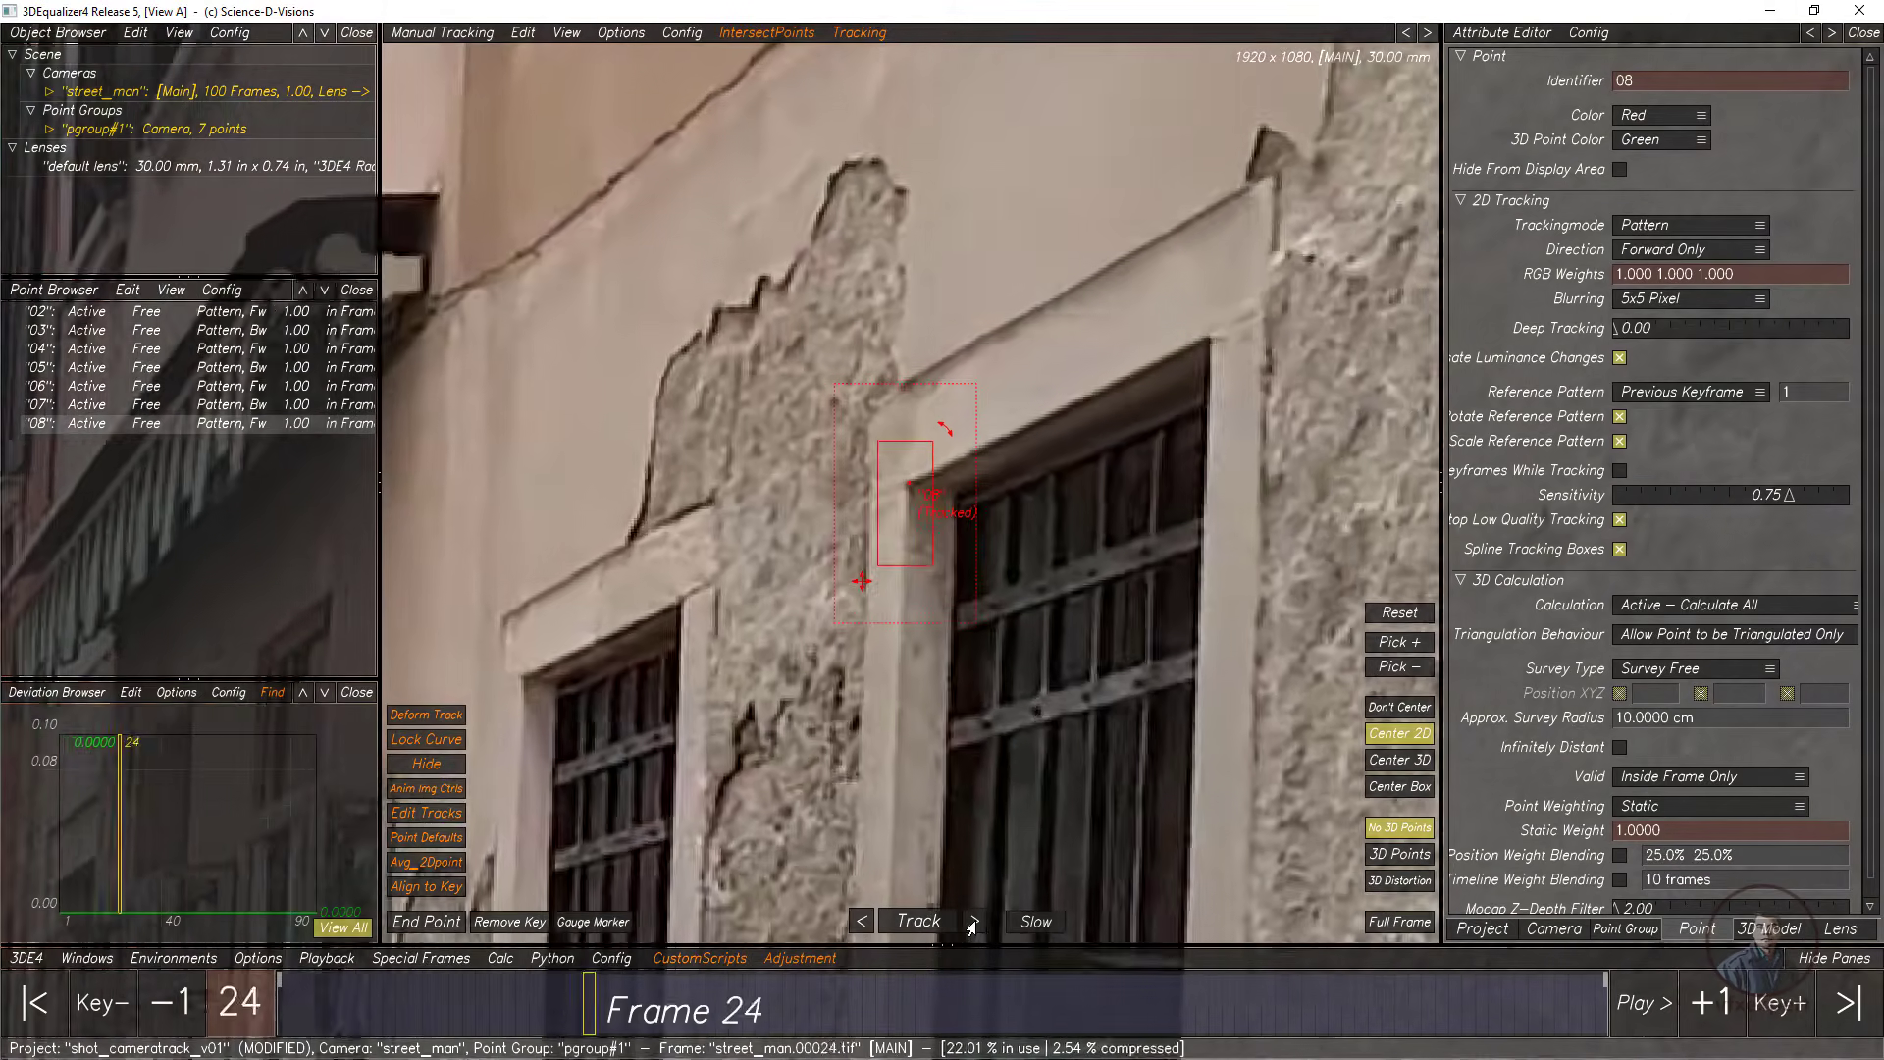
left_click(973, 923)
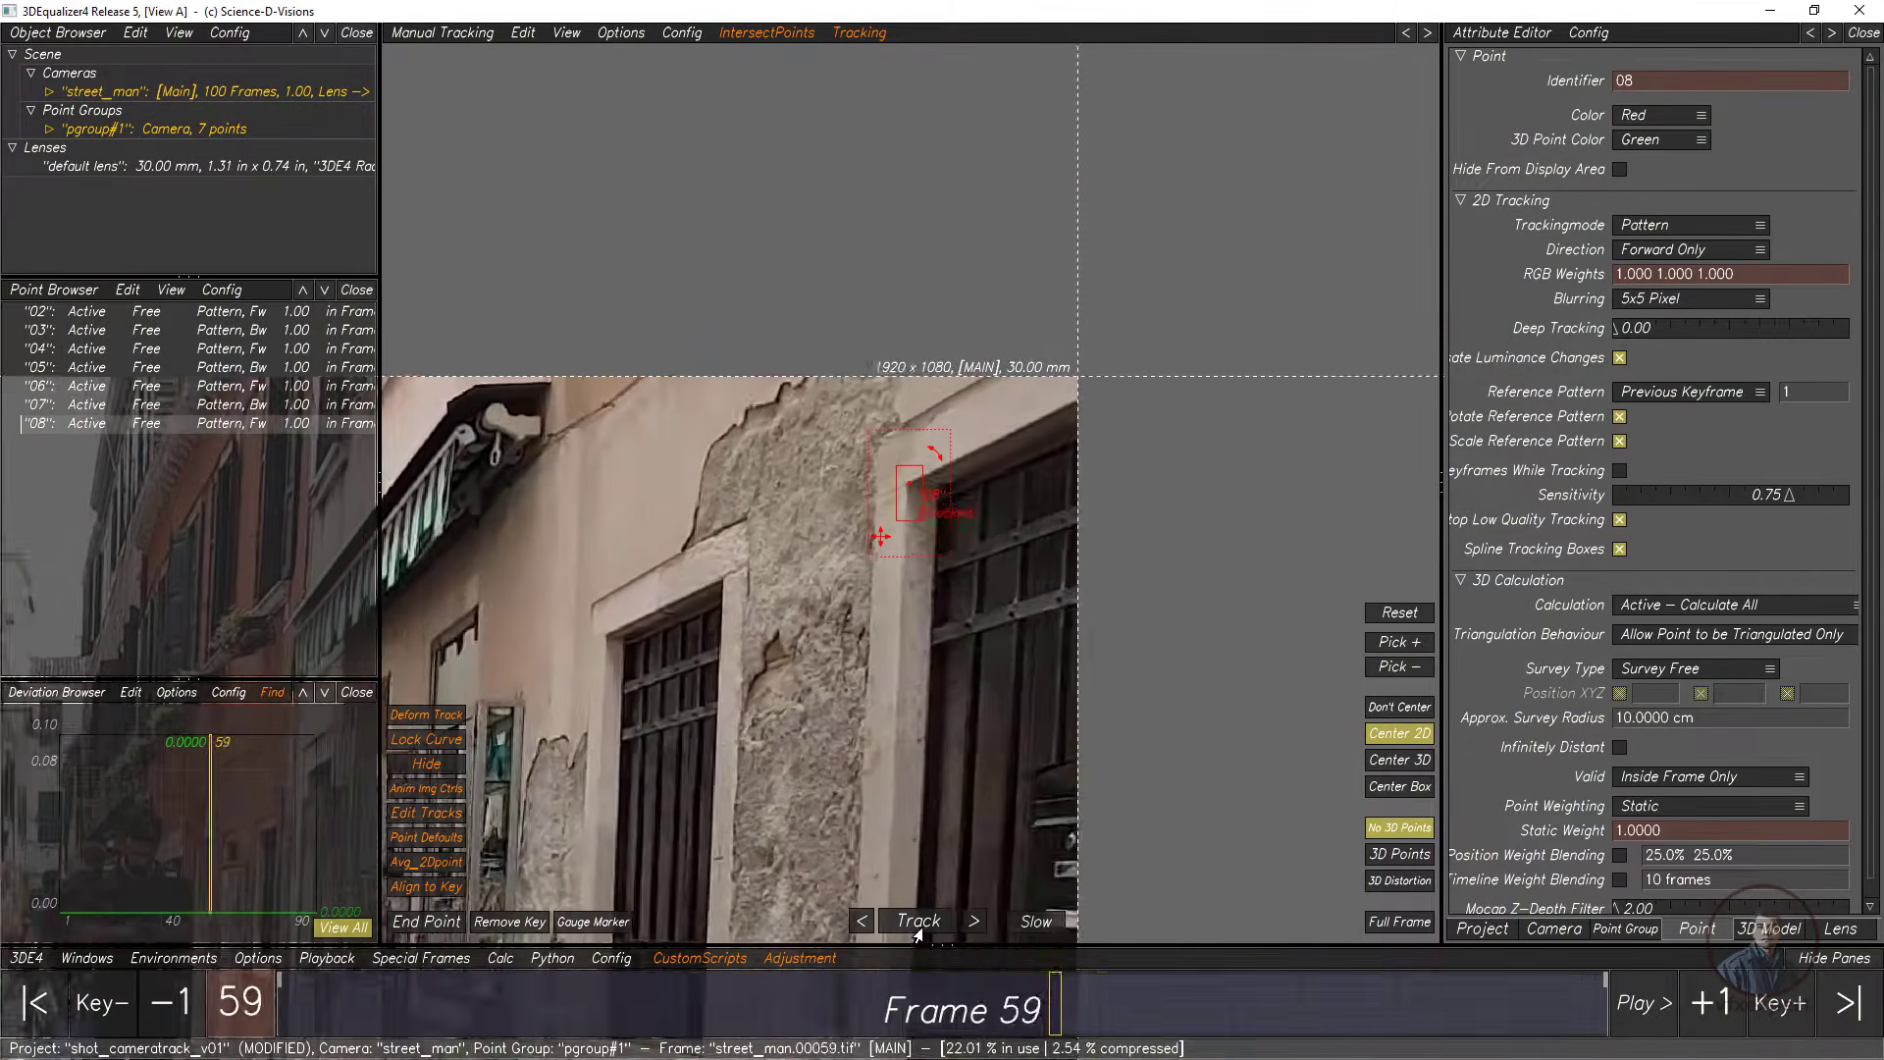
left_click(972, 929)
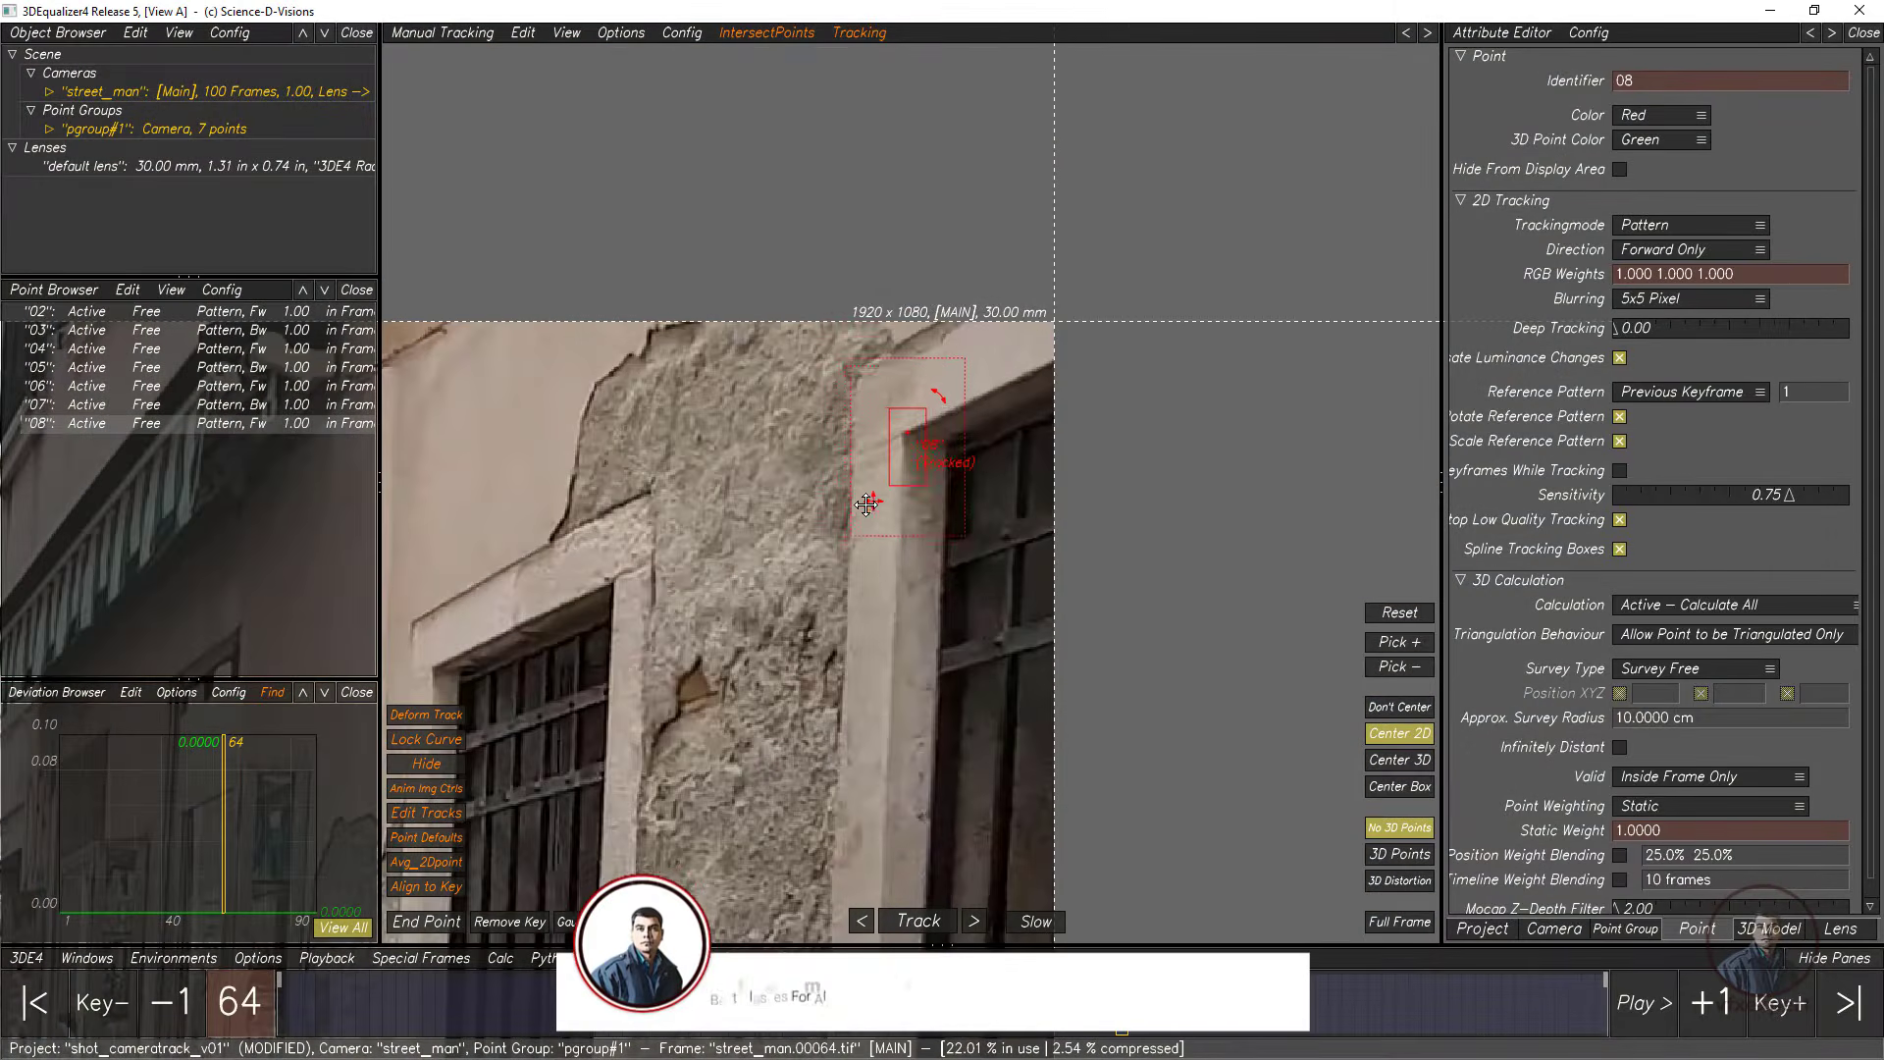
left_click(972, 930)
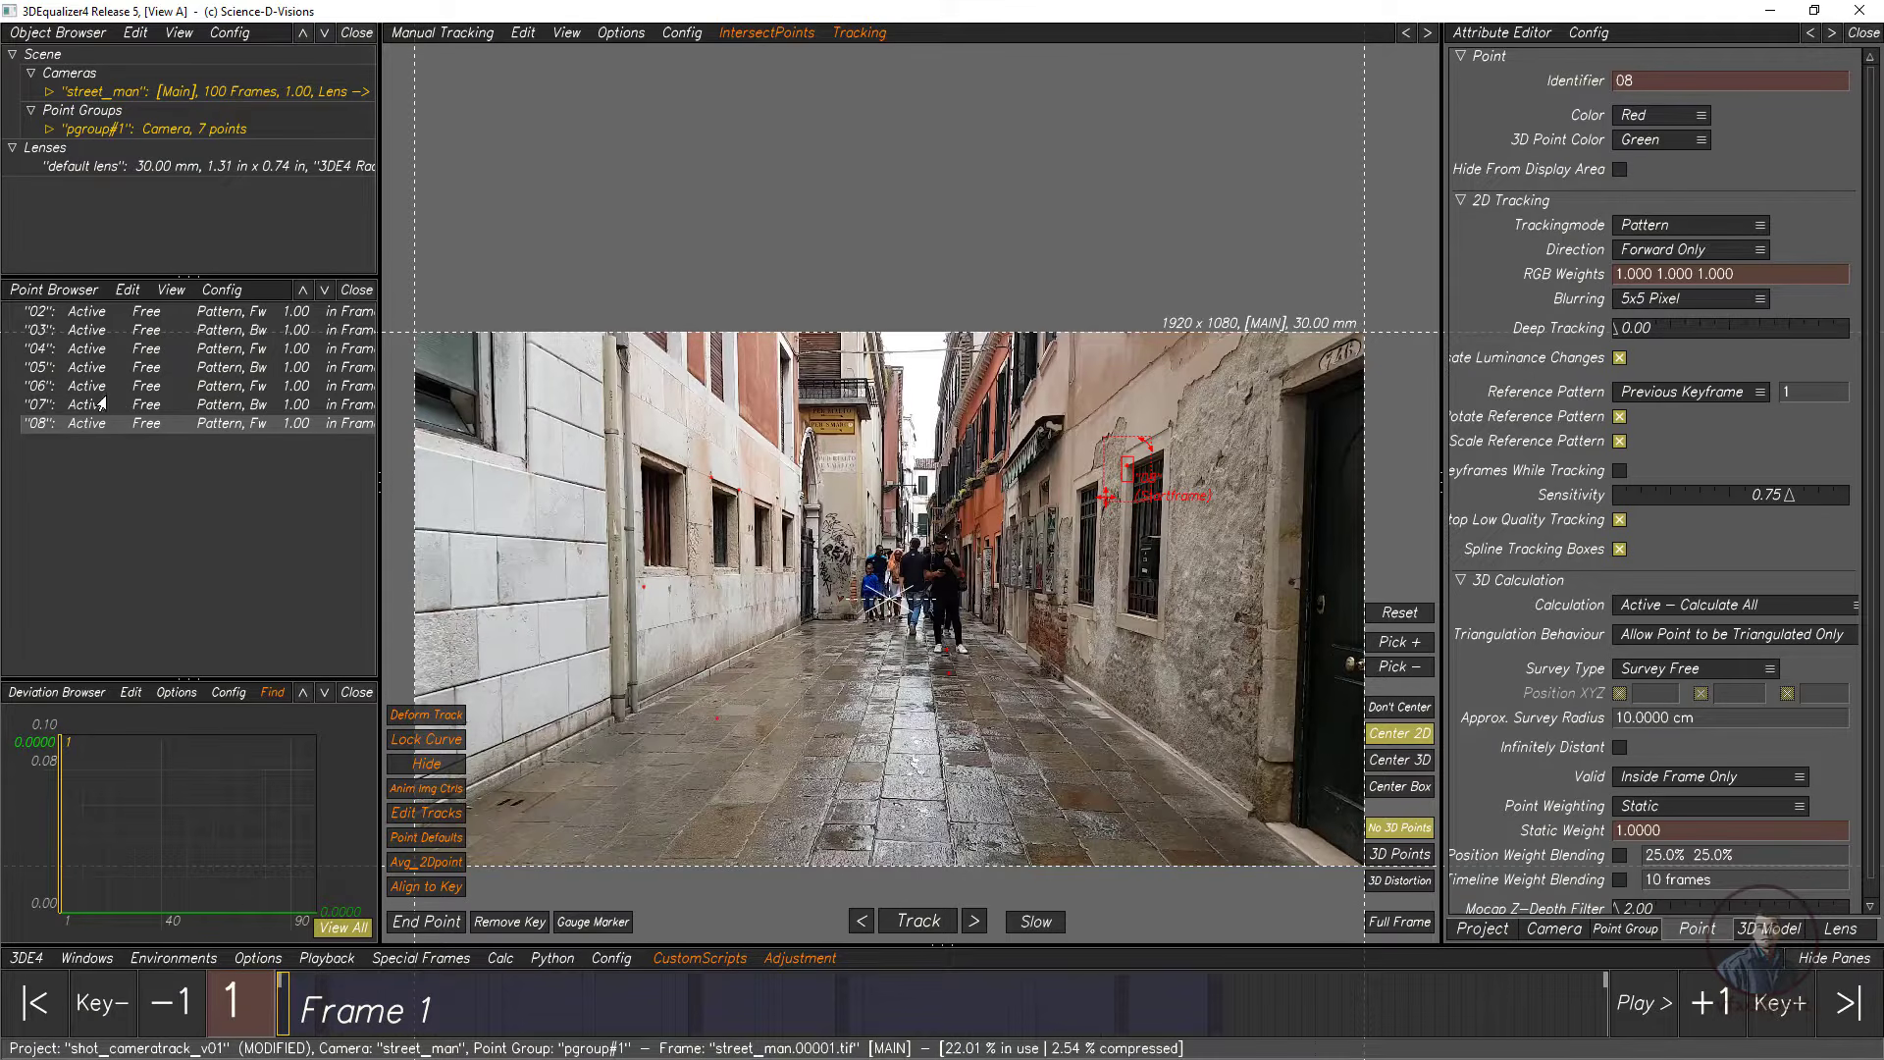
Step: Export the 2D tracks of points 02 to 08 to 2dpoints.txt in the July-2022\3DE folder with frame offset 0
left_click_drag(101, 403, 91, 314)
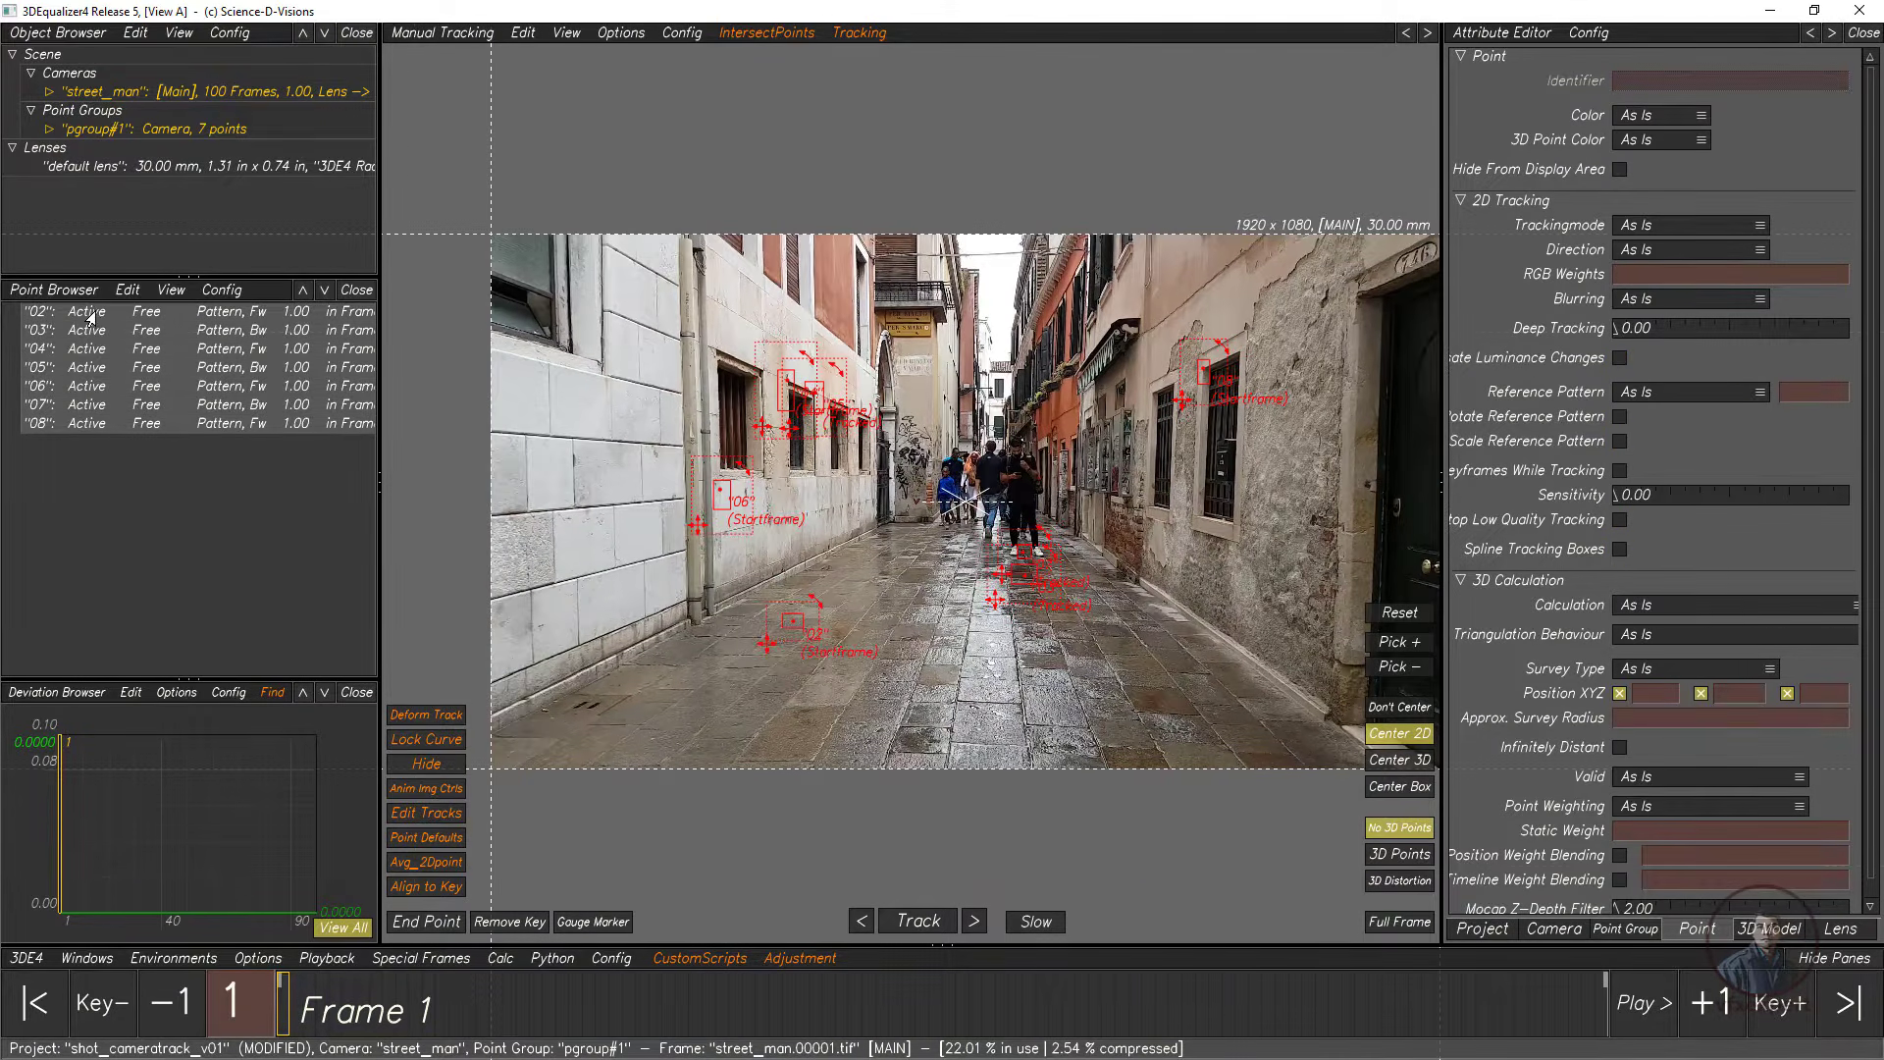
right_click(90, 316)
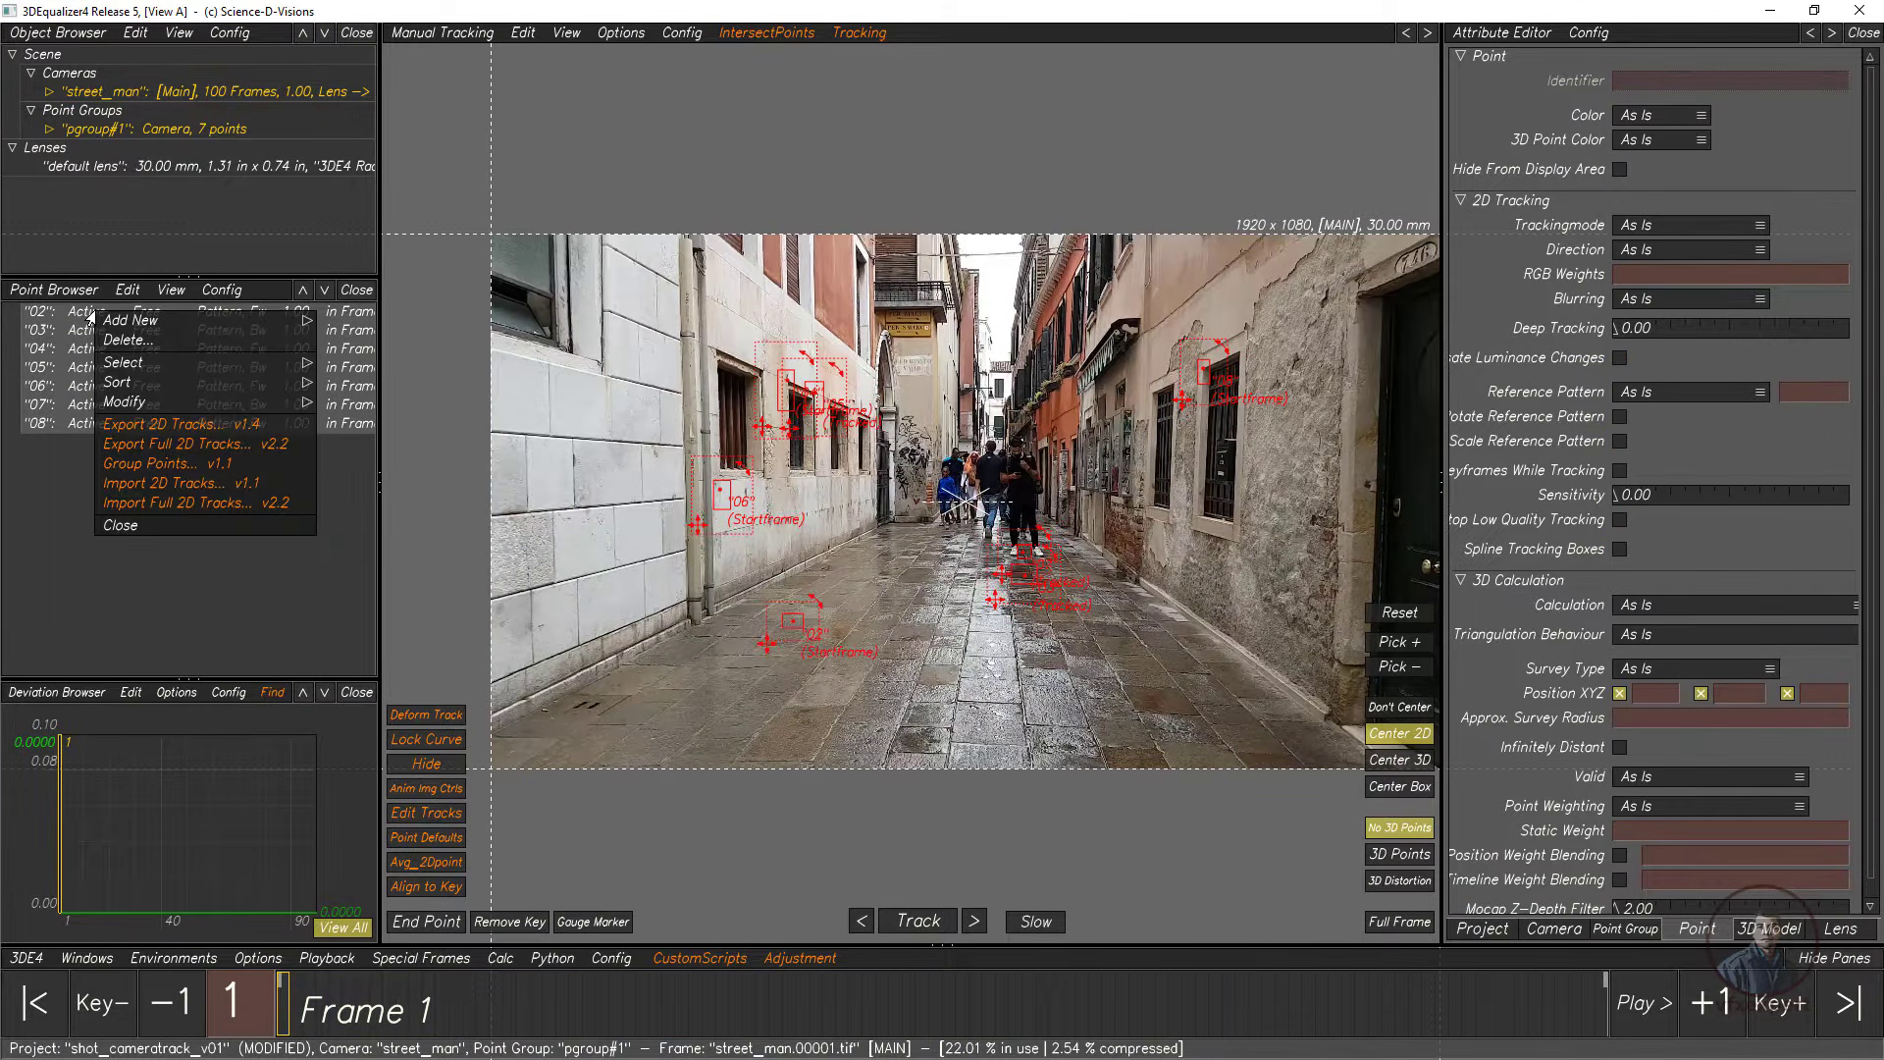
left_click(187, 424)
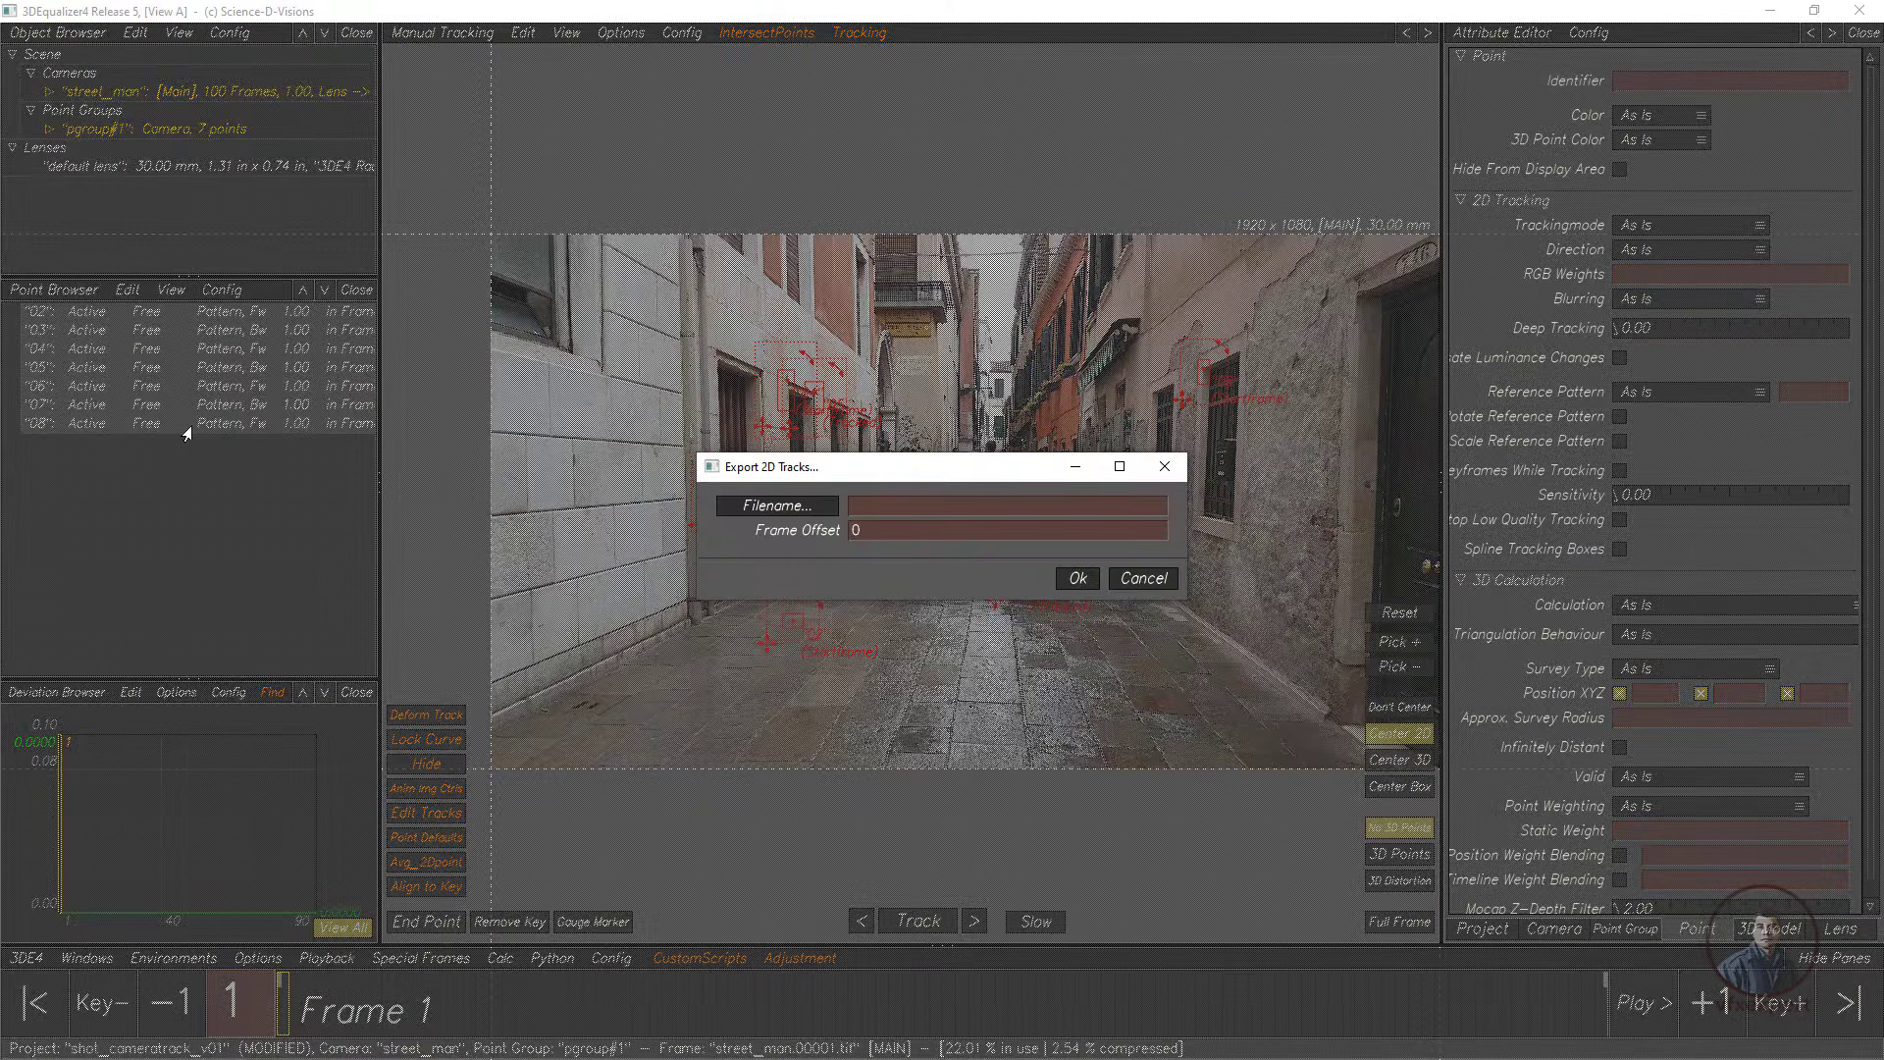
left_click(800, 507)
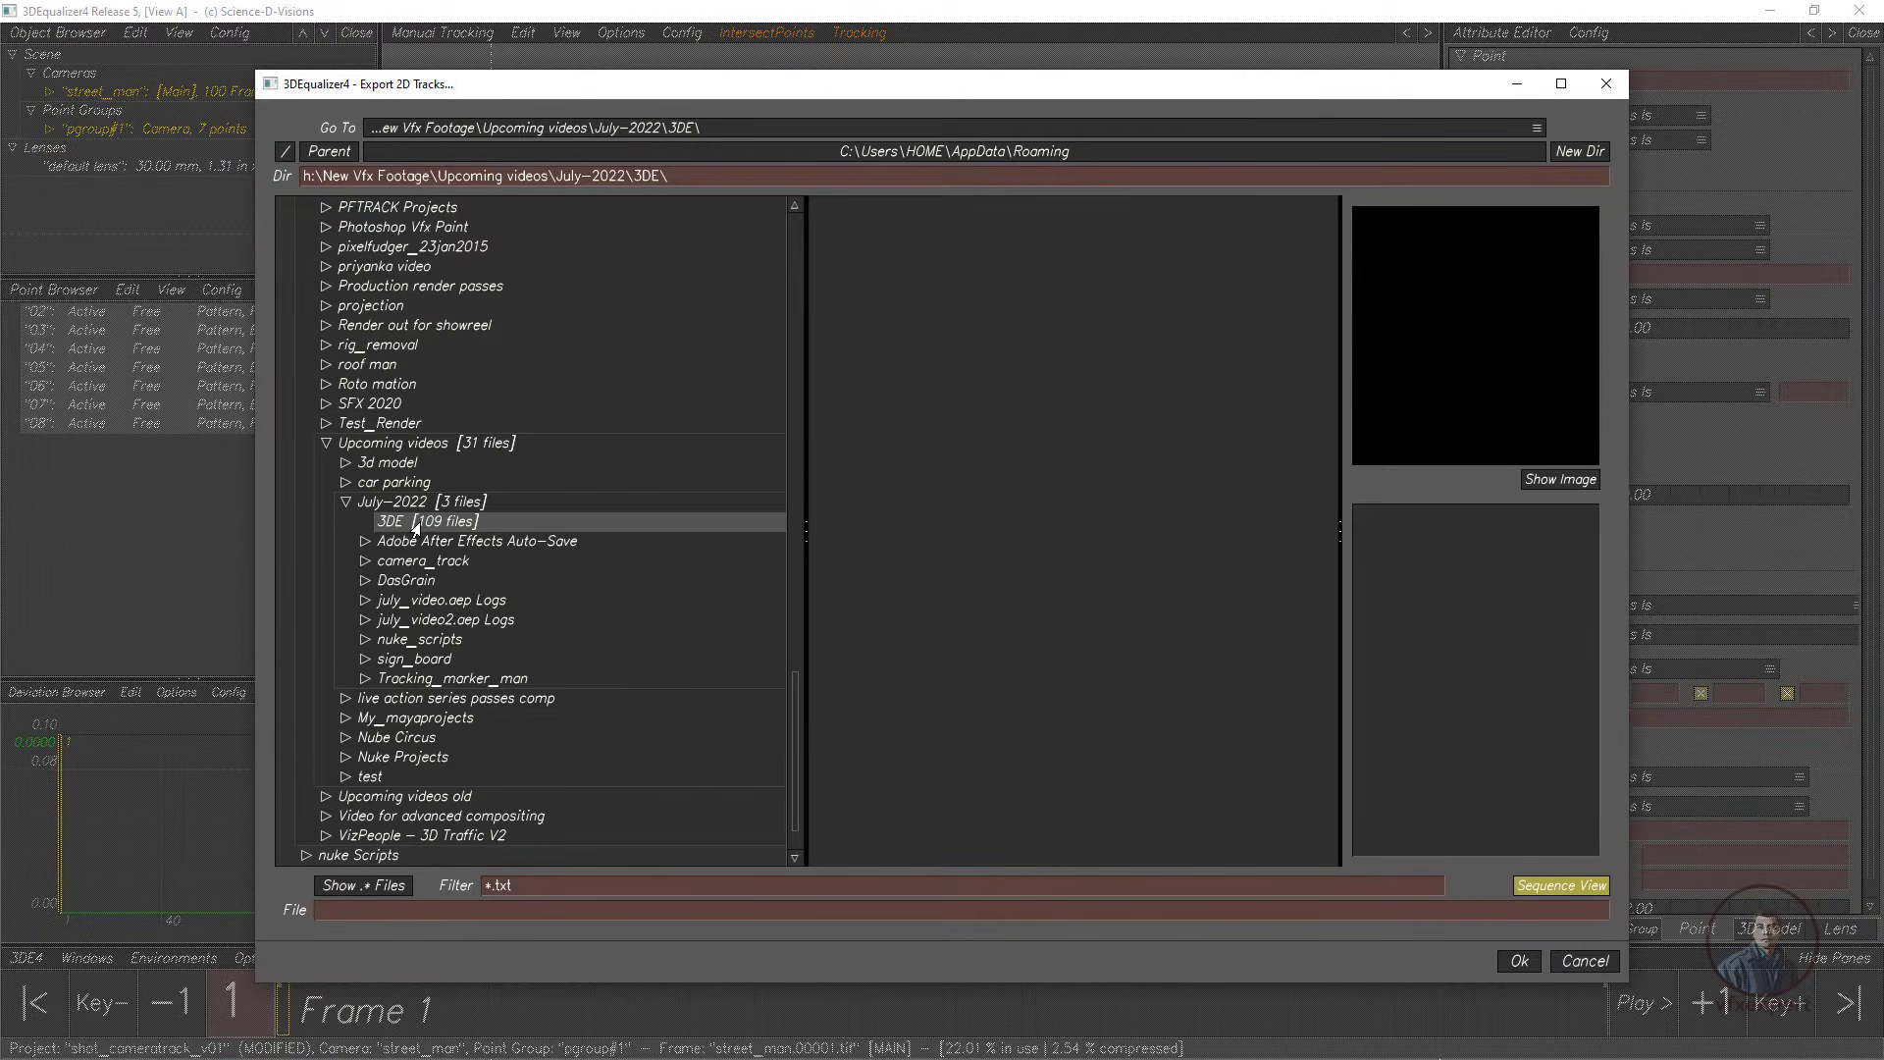
left_click(382, 912)
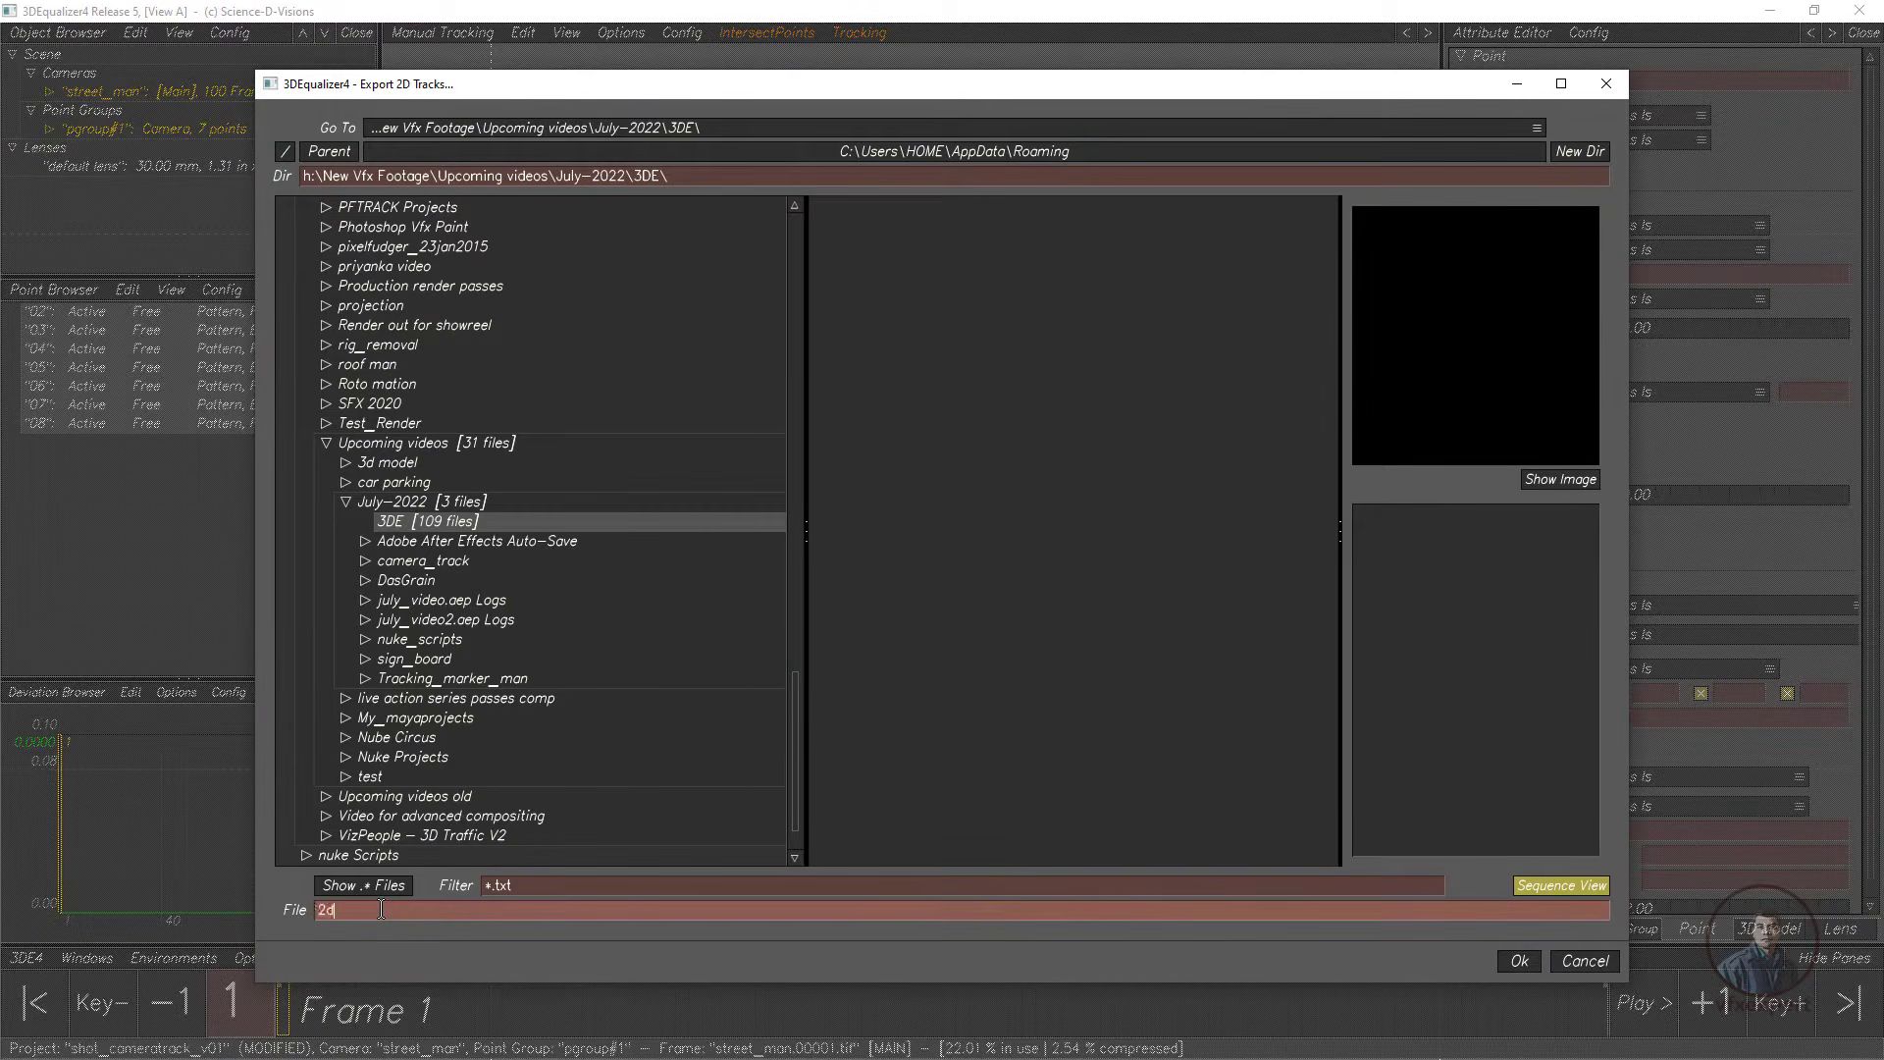
left_click(1520, 962)
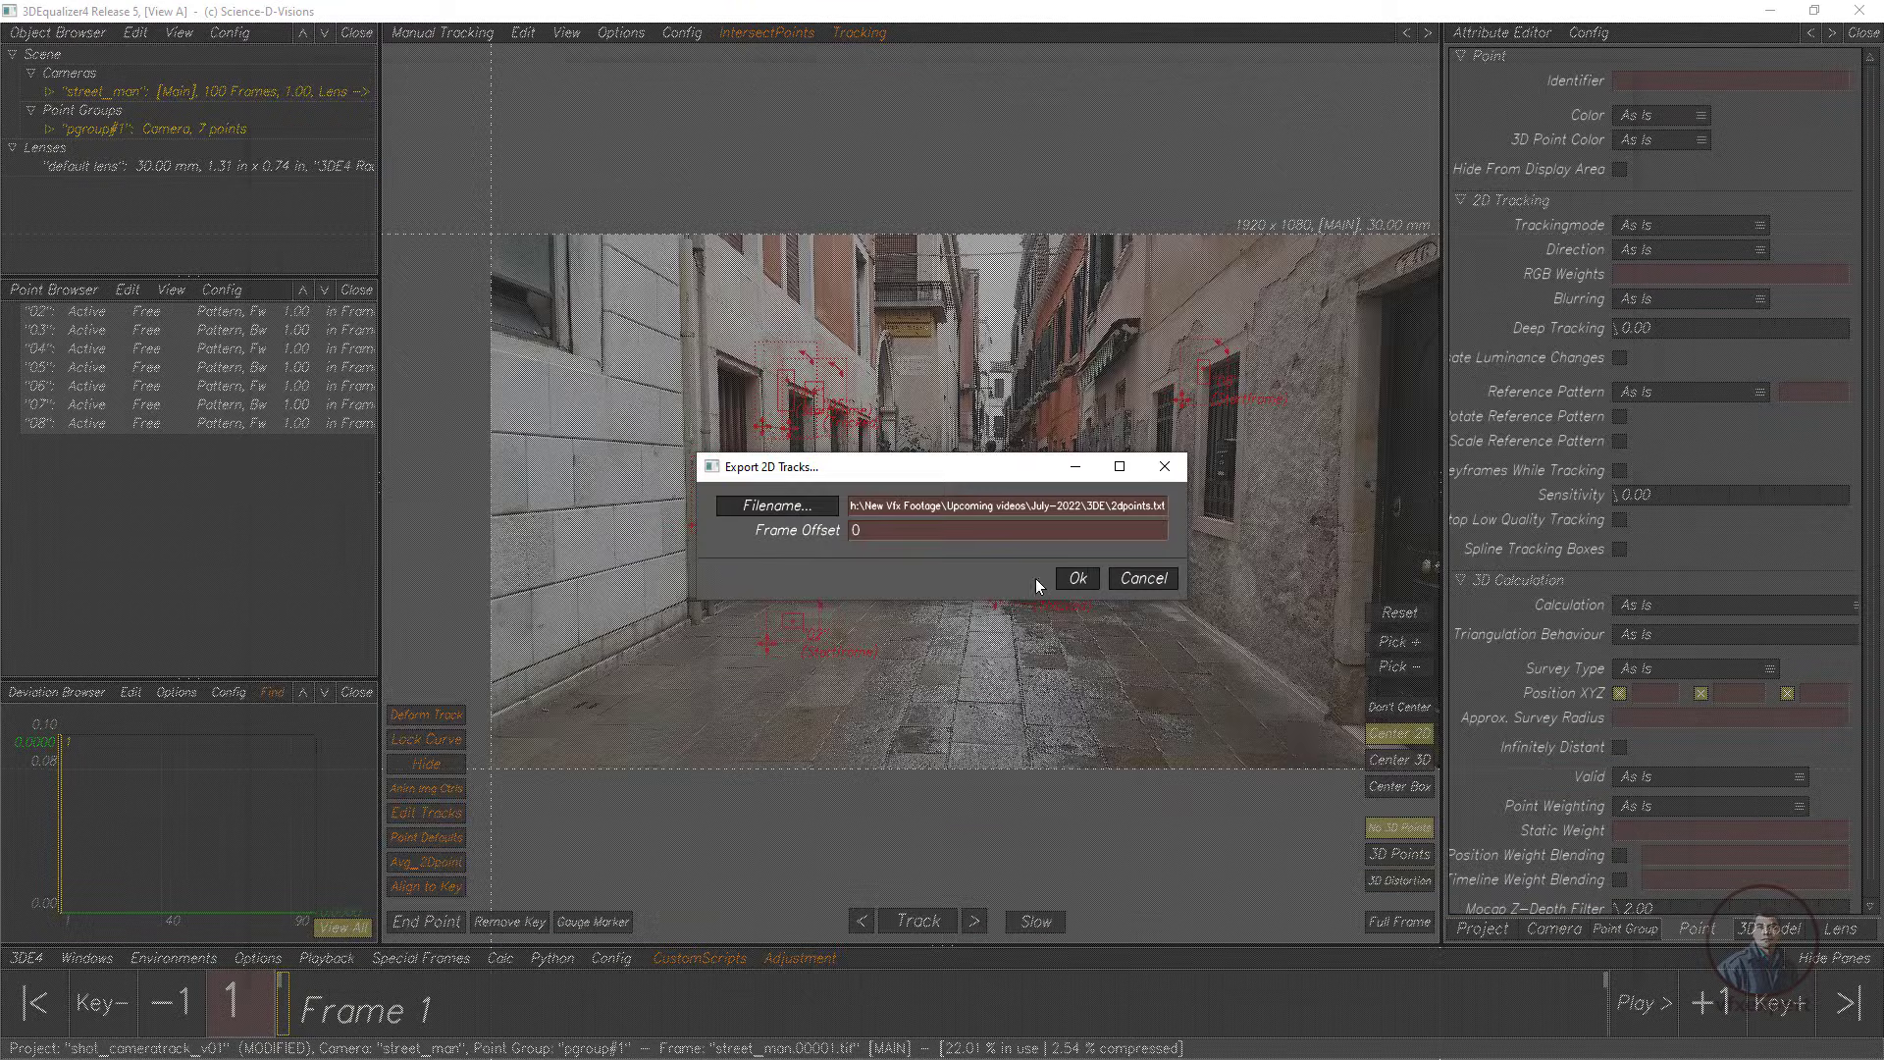
left_click(1078, 578)
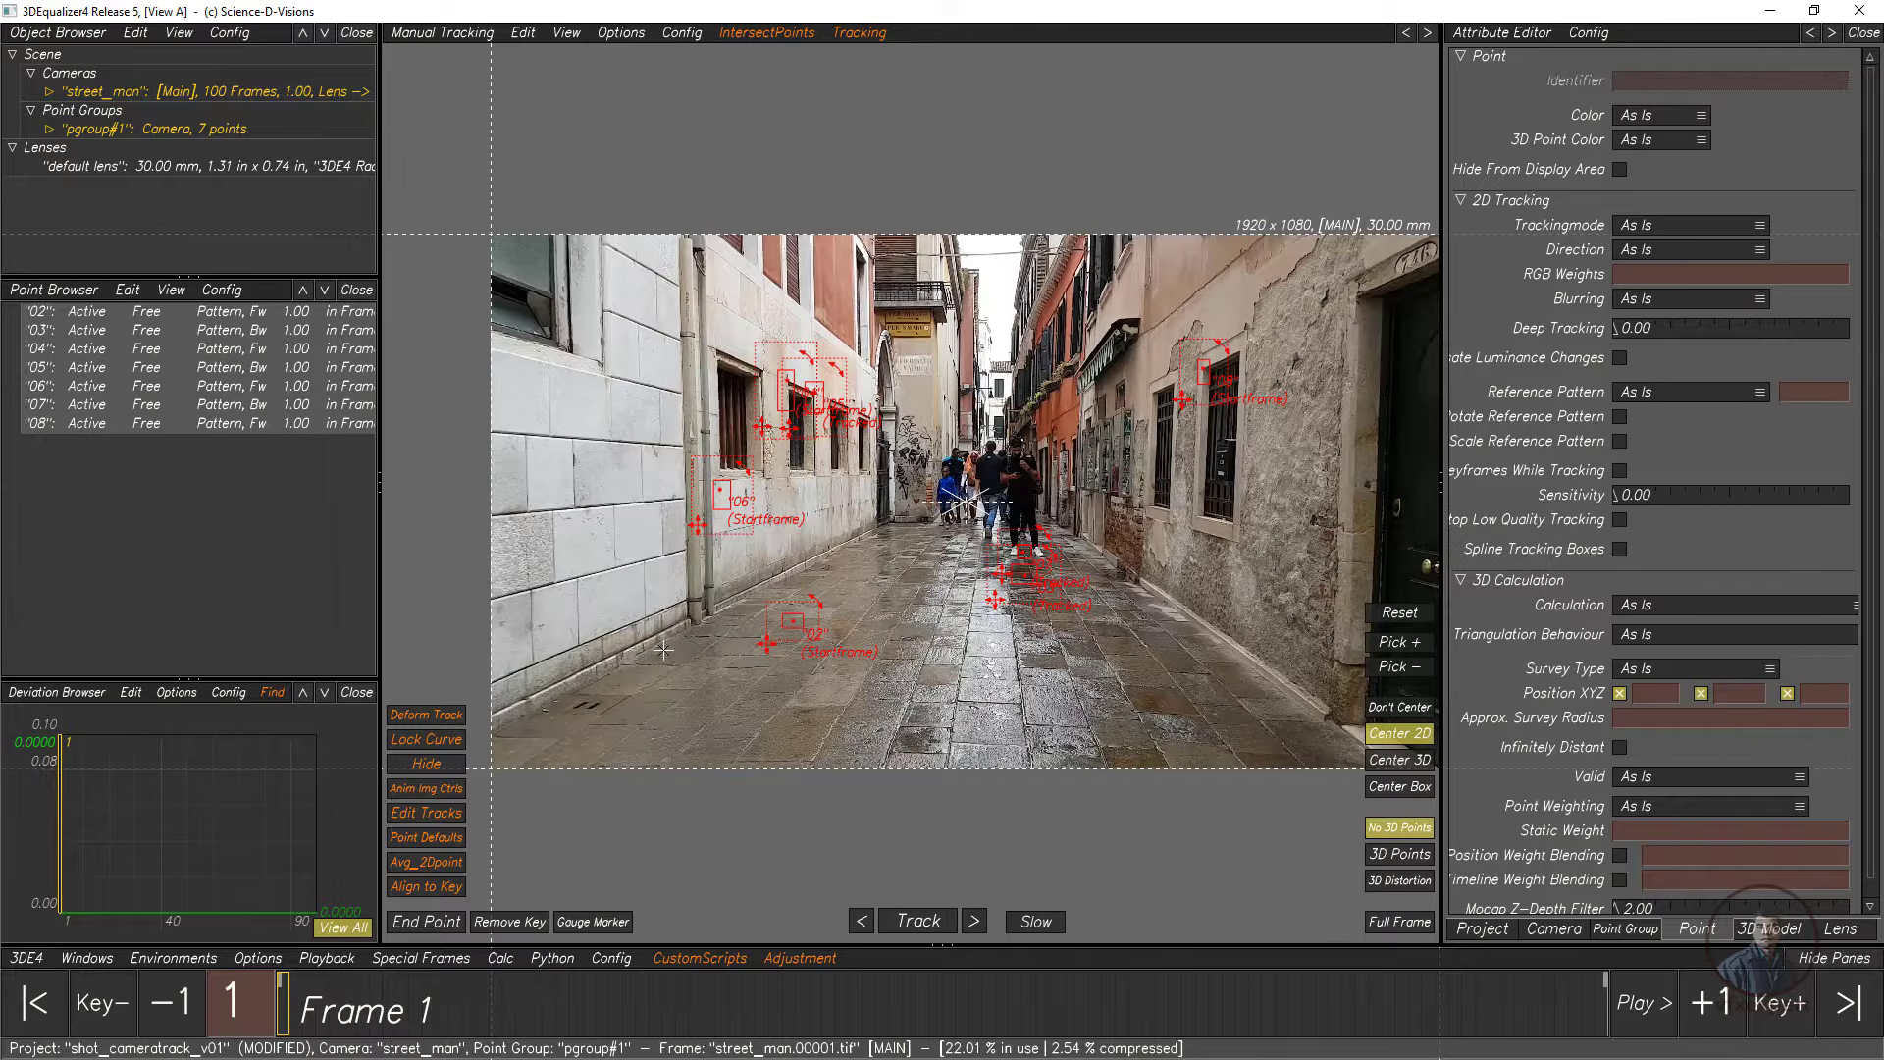
Step: Delete all seven tracked points, 02 to 08, from the point group
left_click(975, 261)
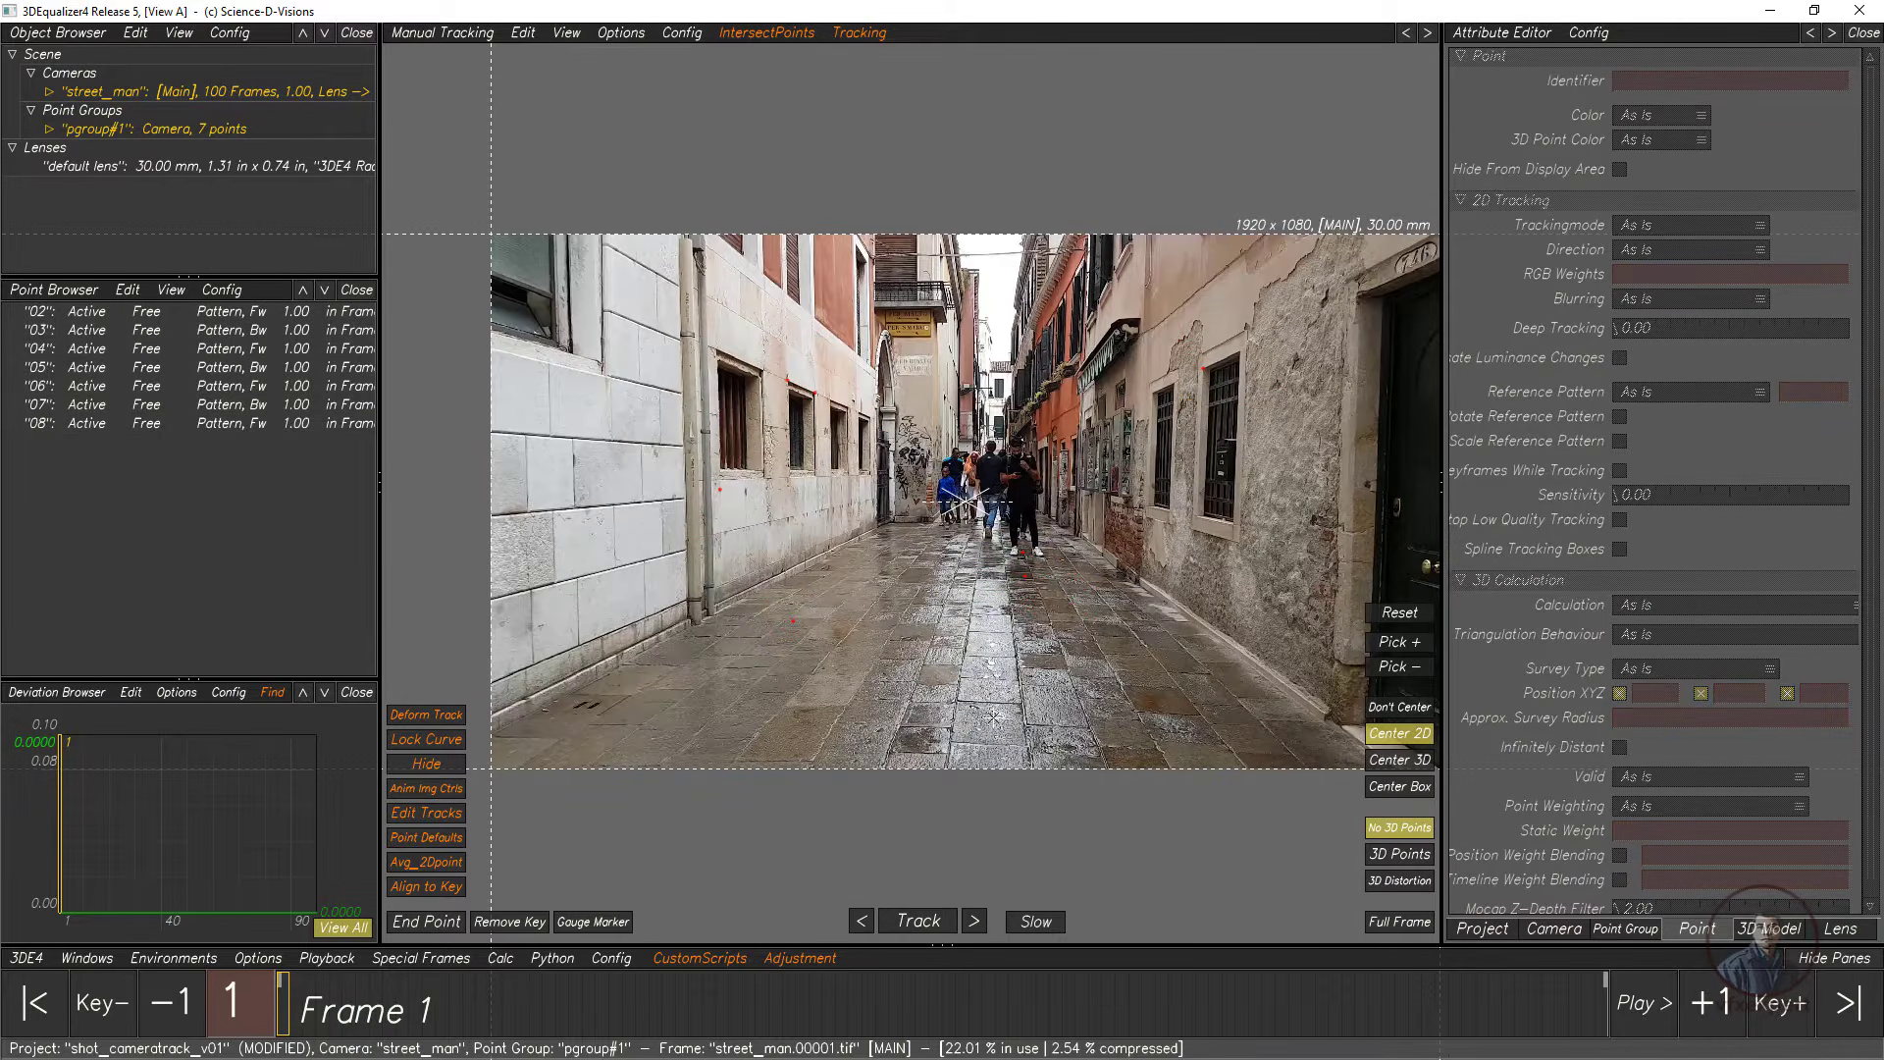
left_click_drag(189, 434, 226, 307)
key("Delete")
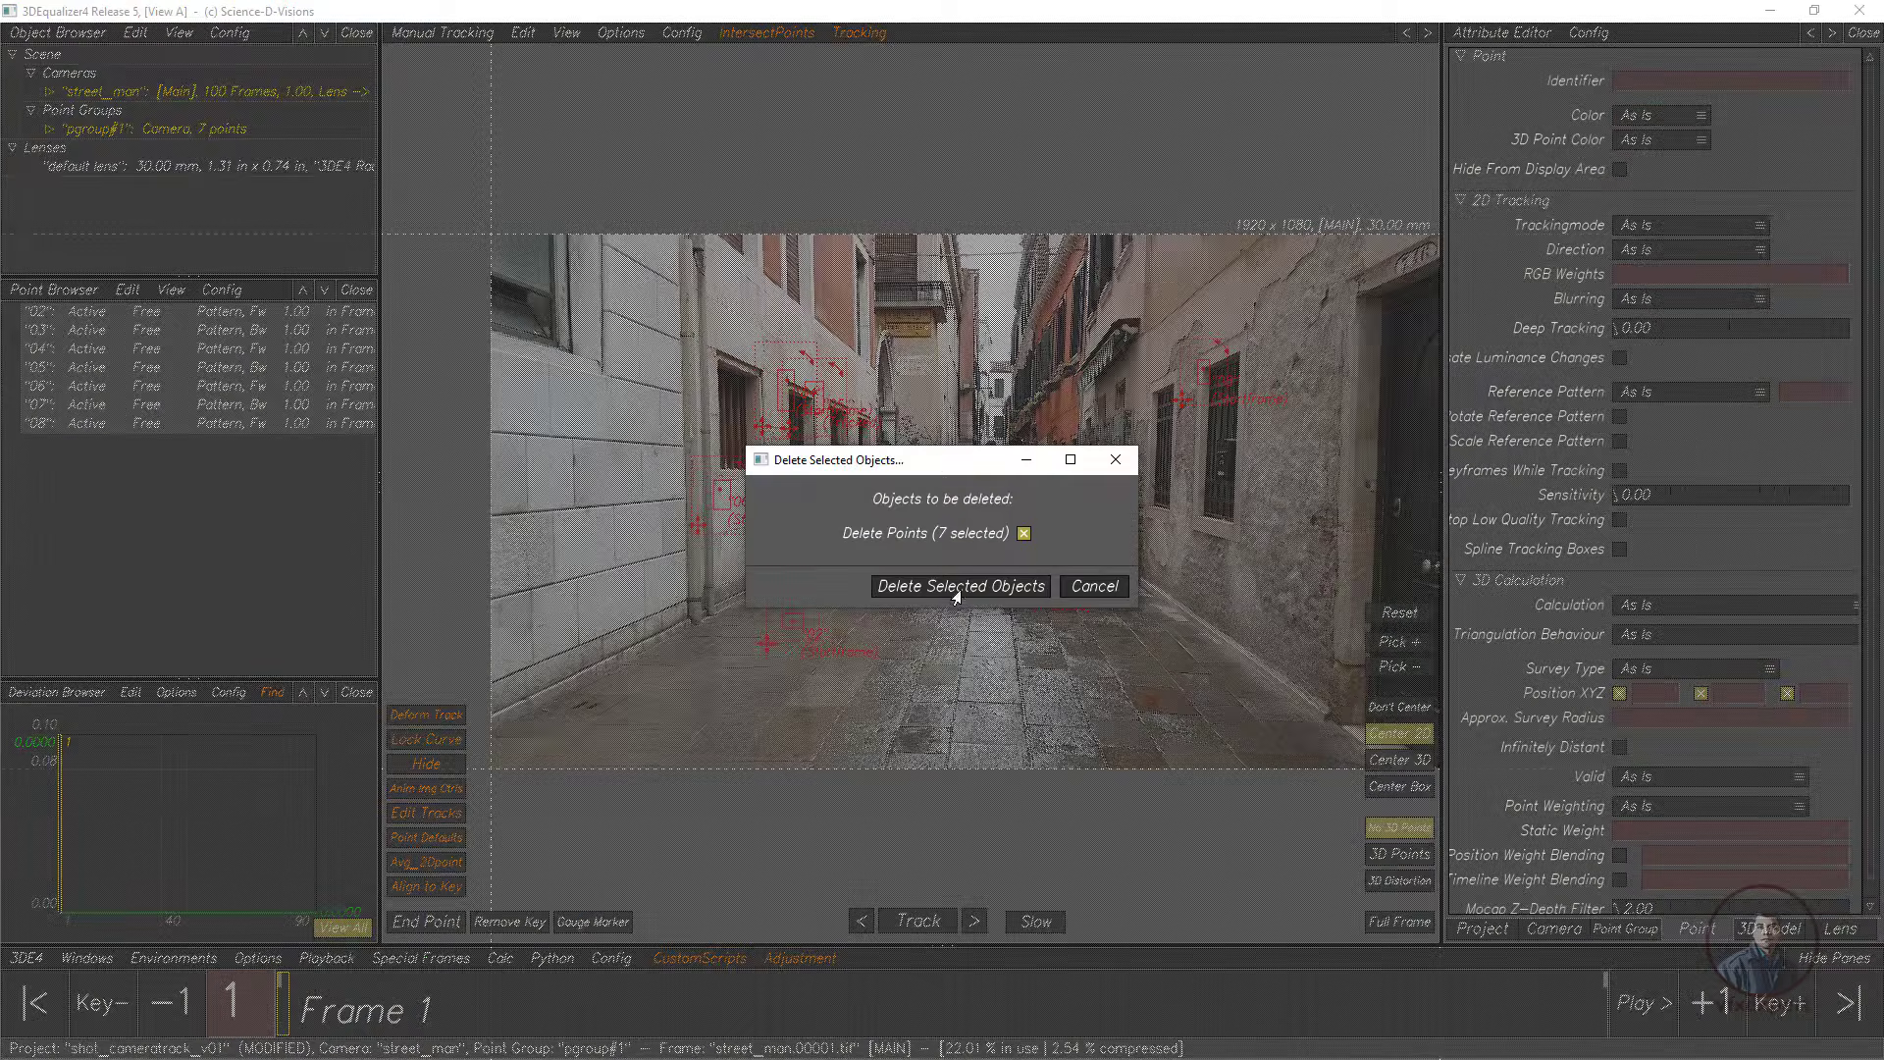
left_click(961, 587)
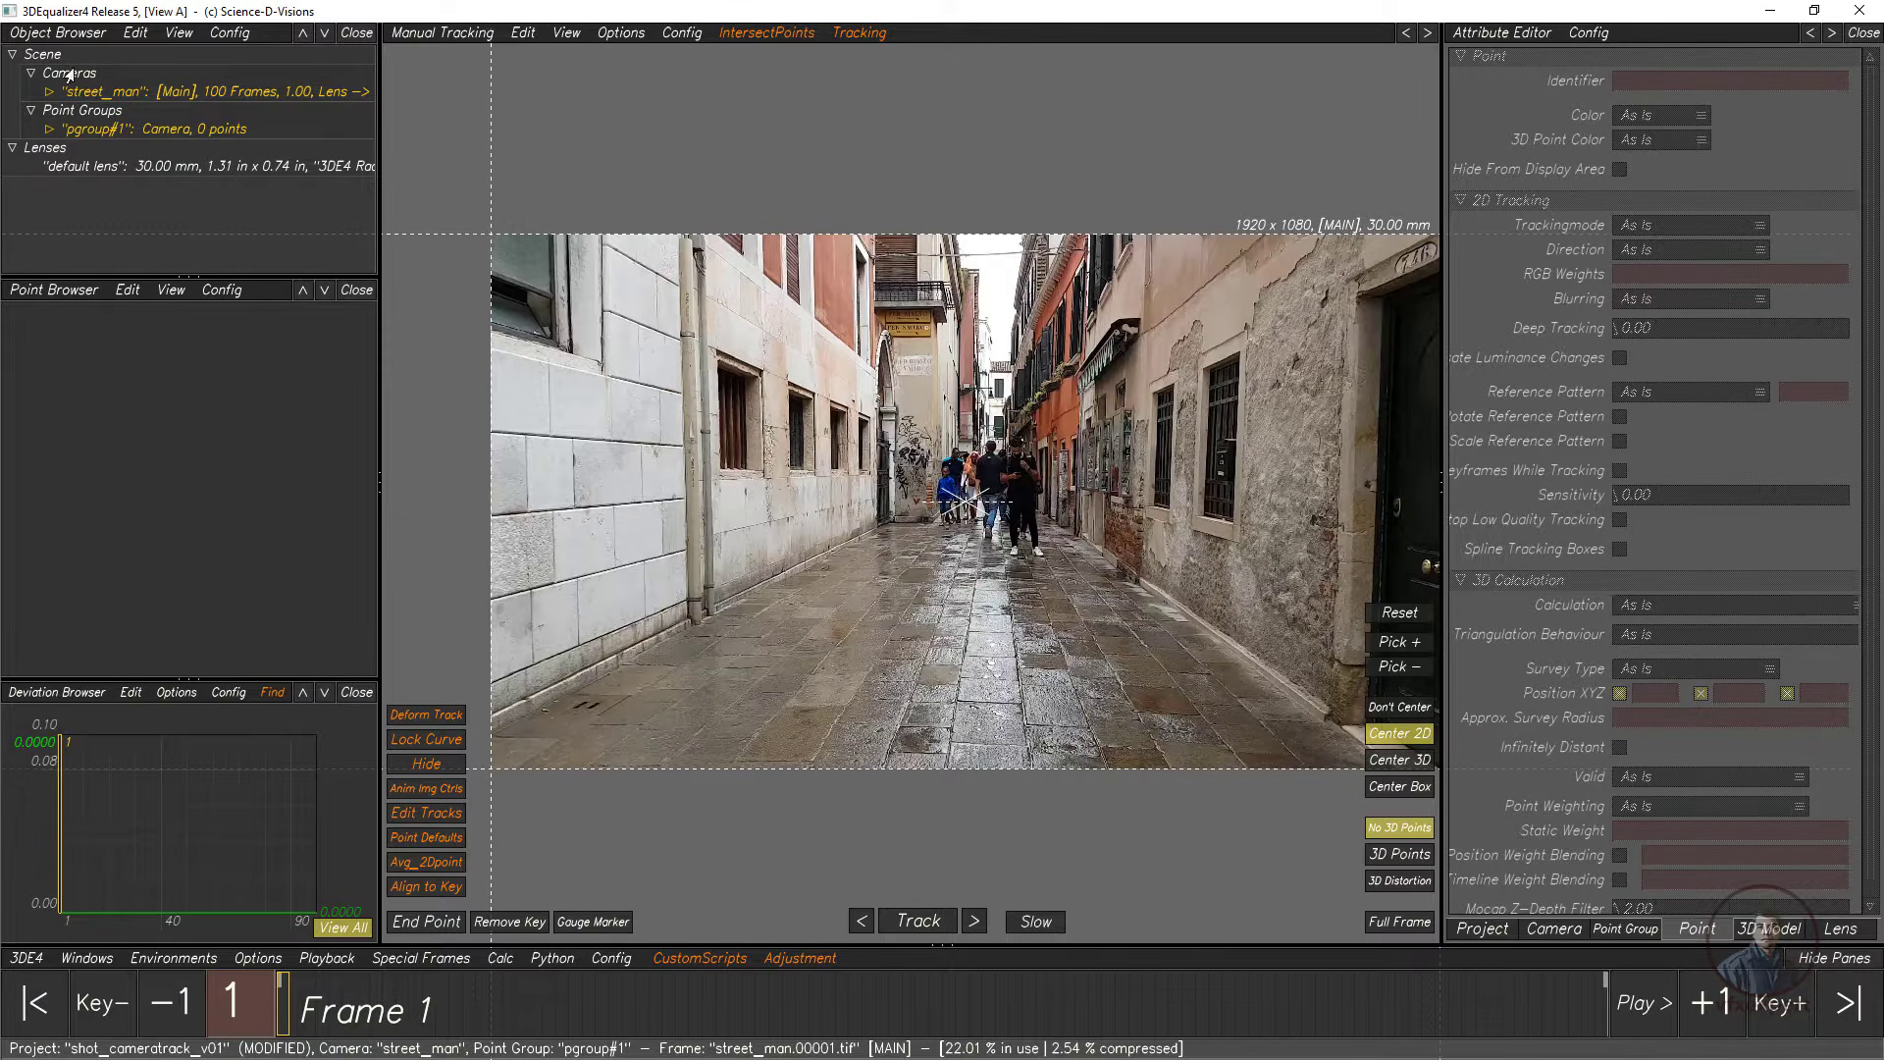
Step: Import the 2D tracks from 2dpoints.txt into pgroup#1 as new points and check them along the timeline
left_click(91, 130)
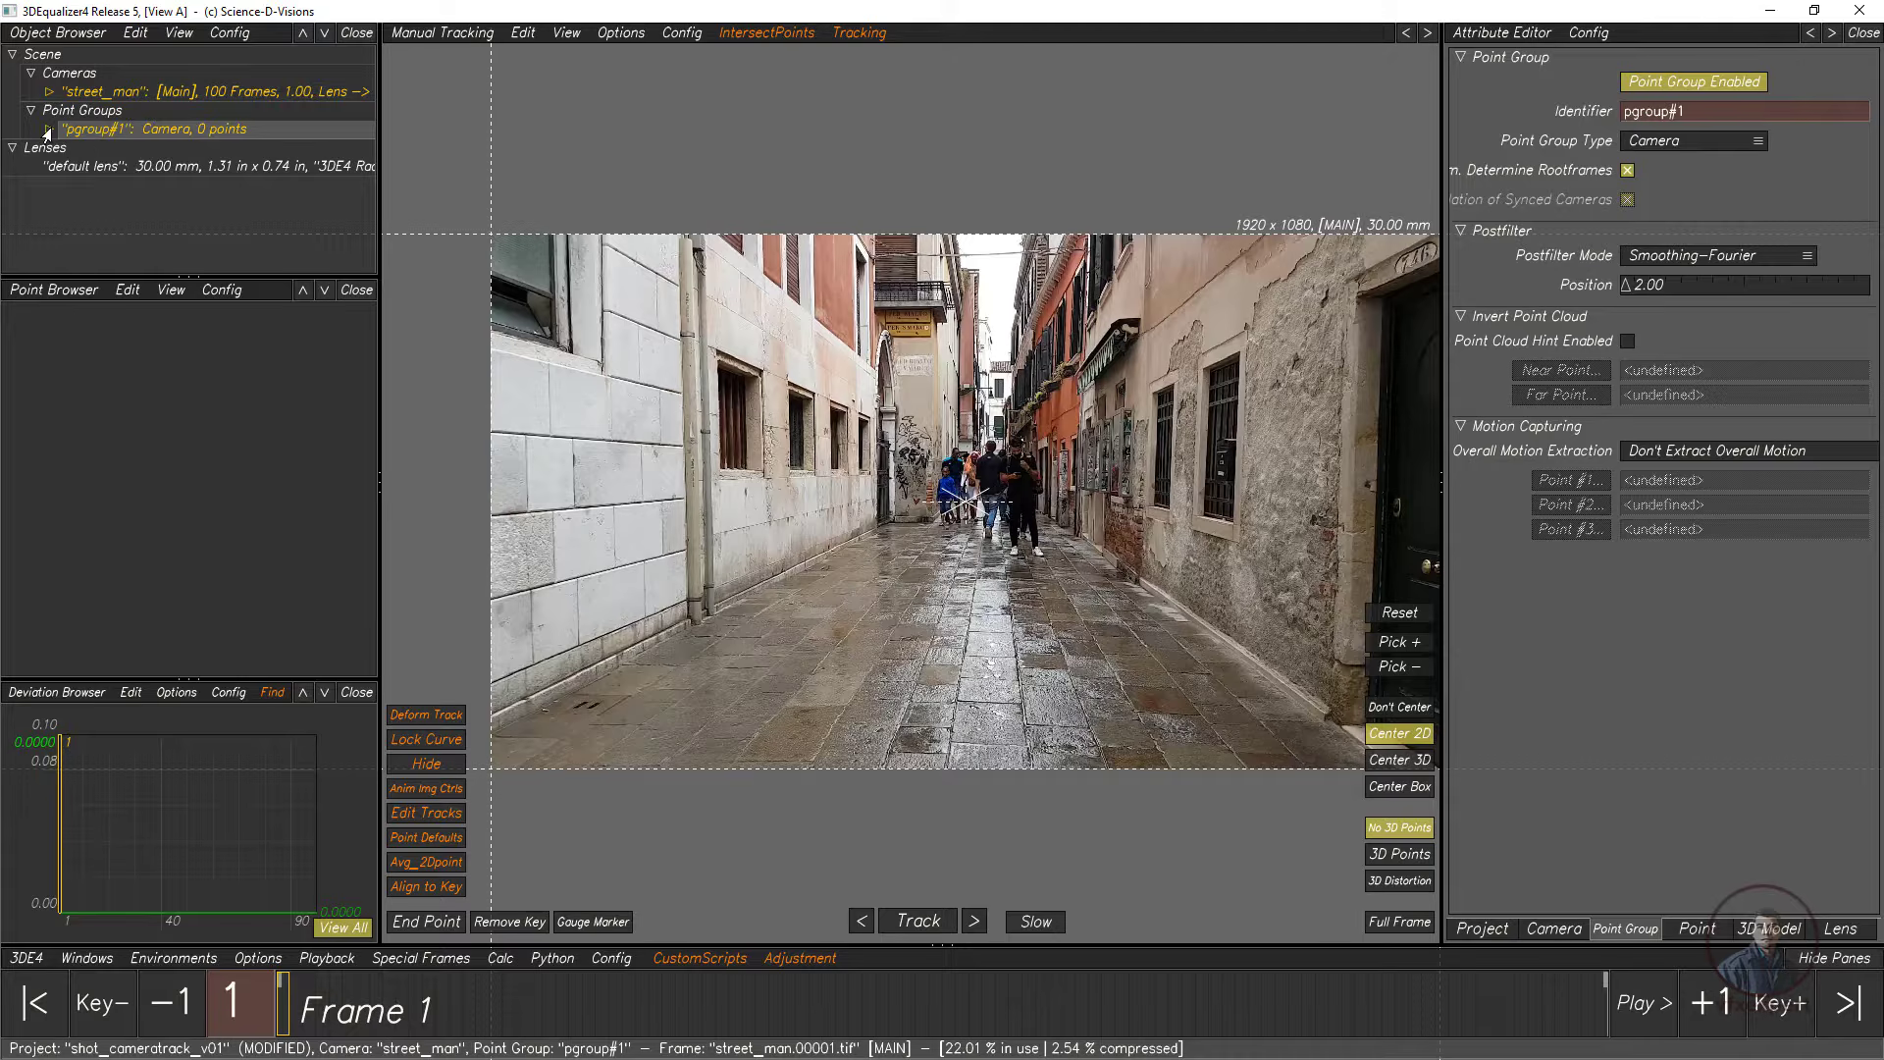
left_click(47, 130)
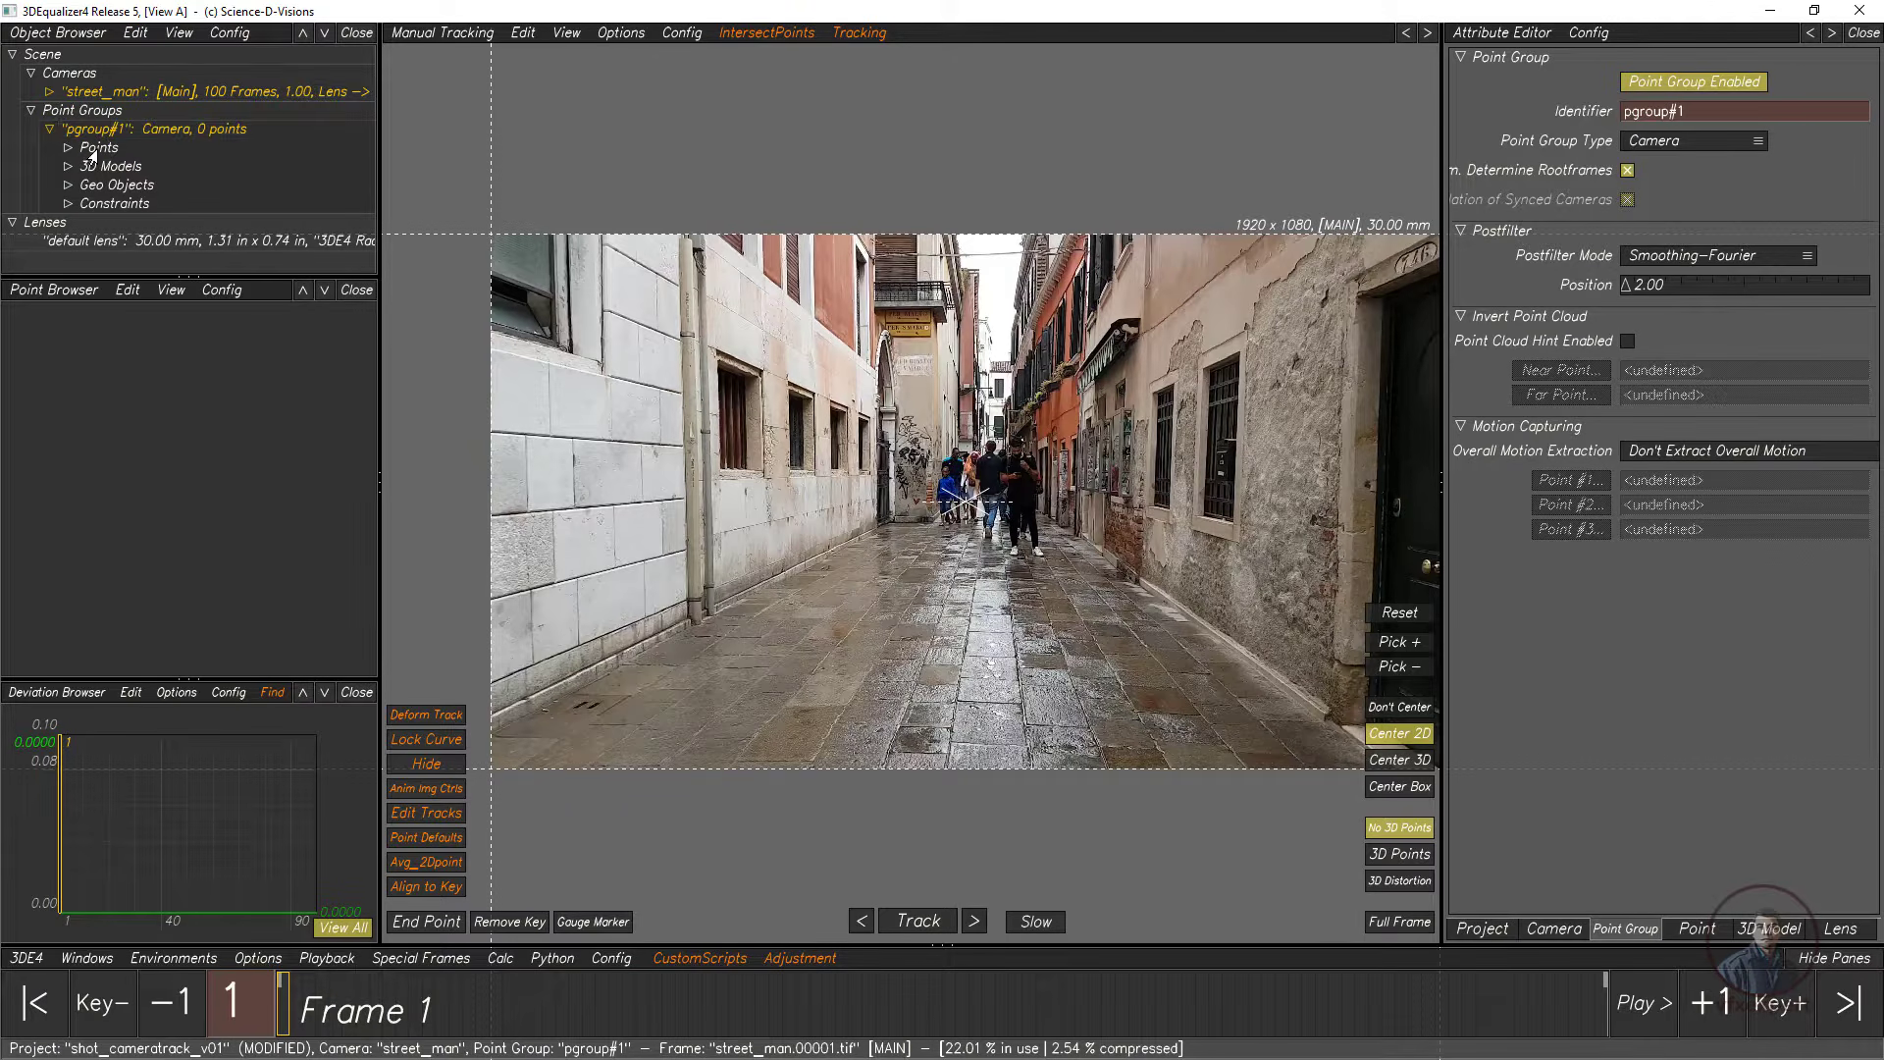
right_click(91, 154)
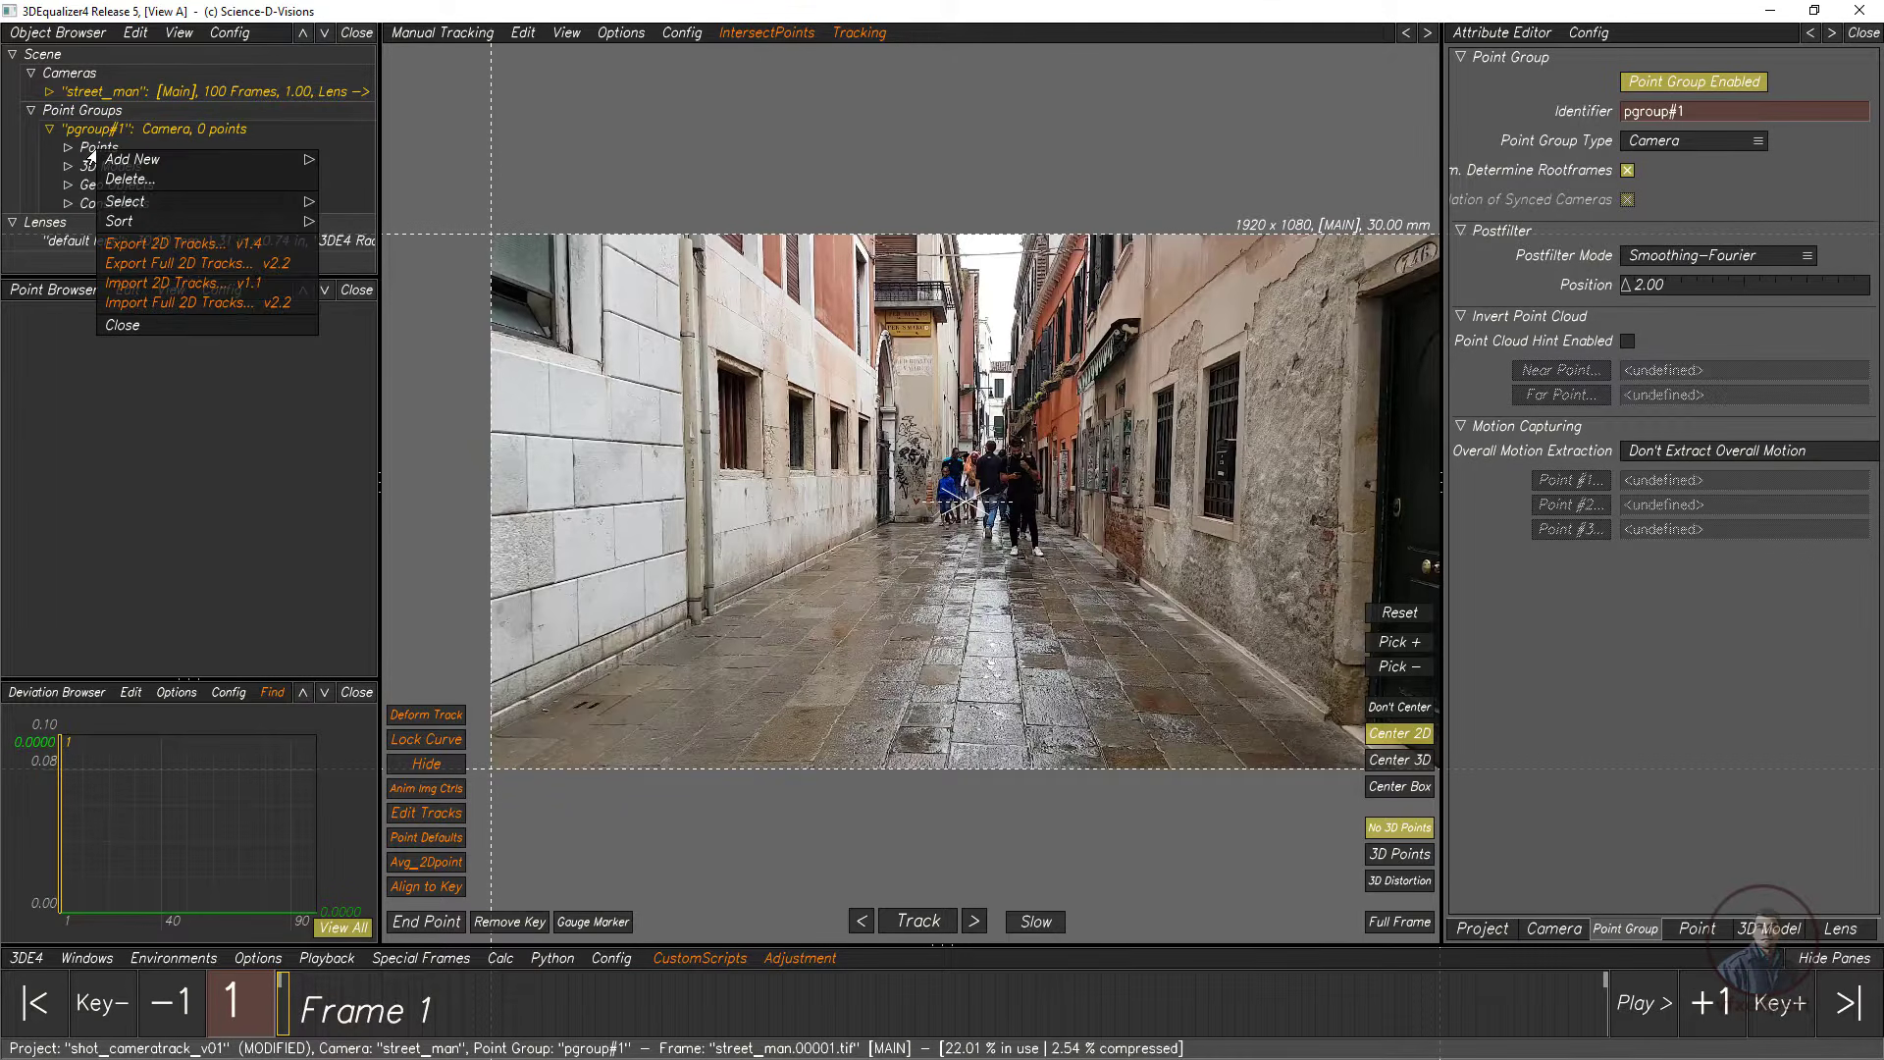
left_click(156, 285)
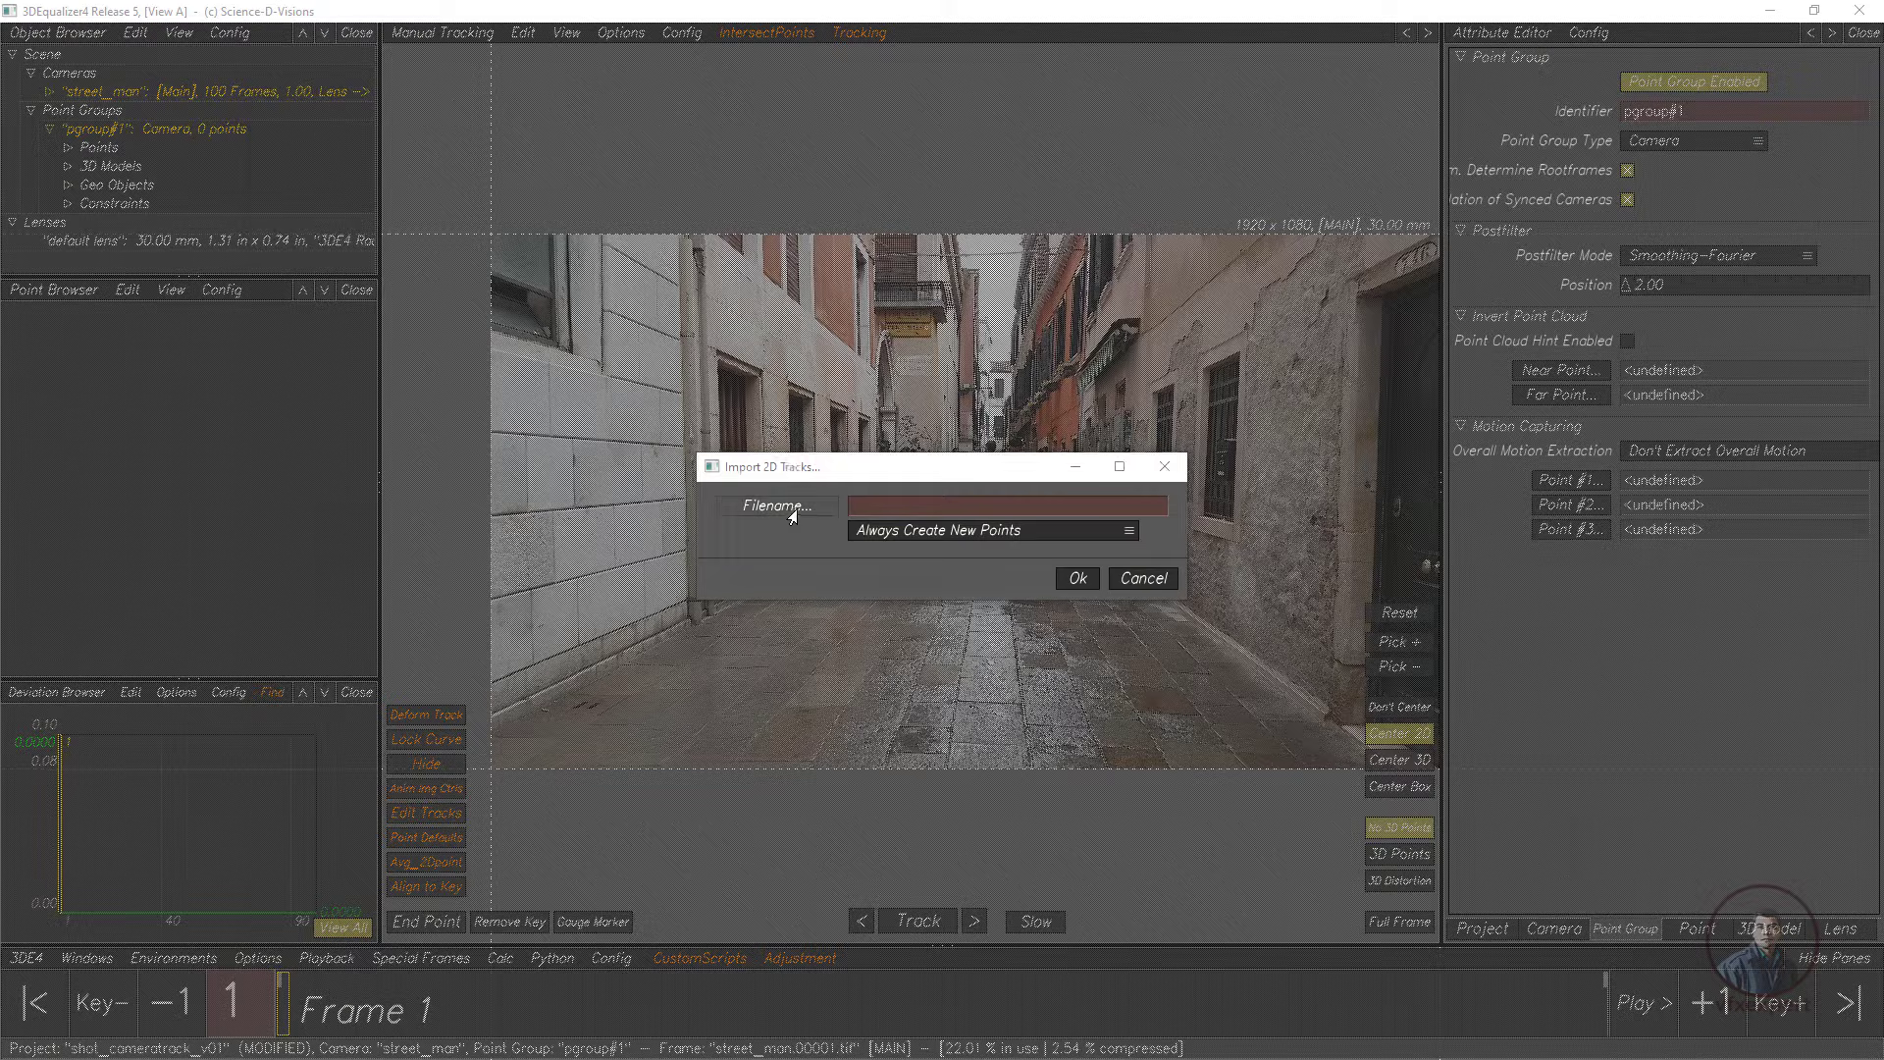
left_click(781, 506)
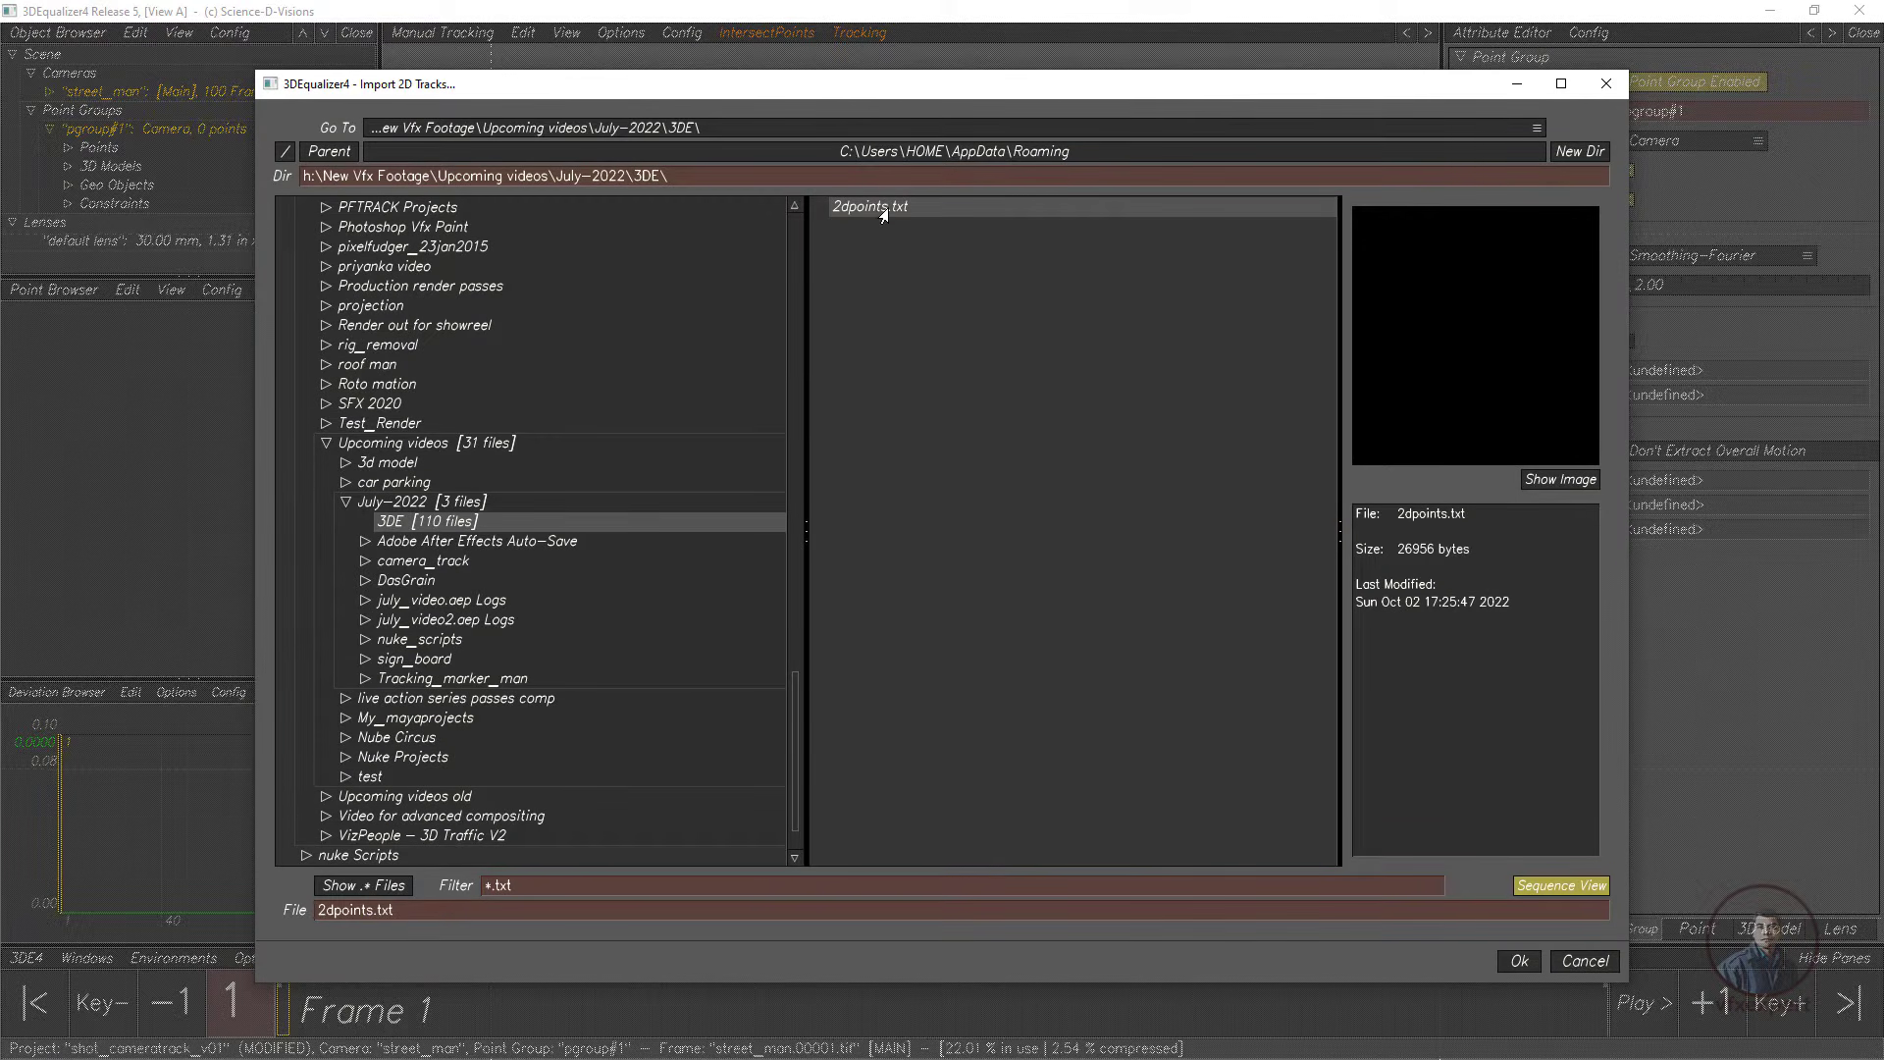
left_click(1519, 961)
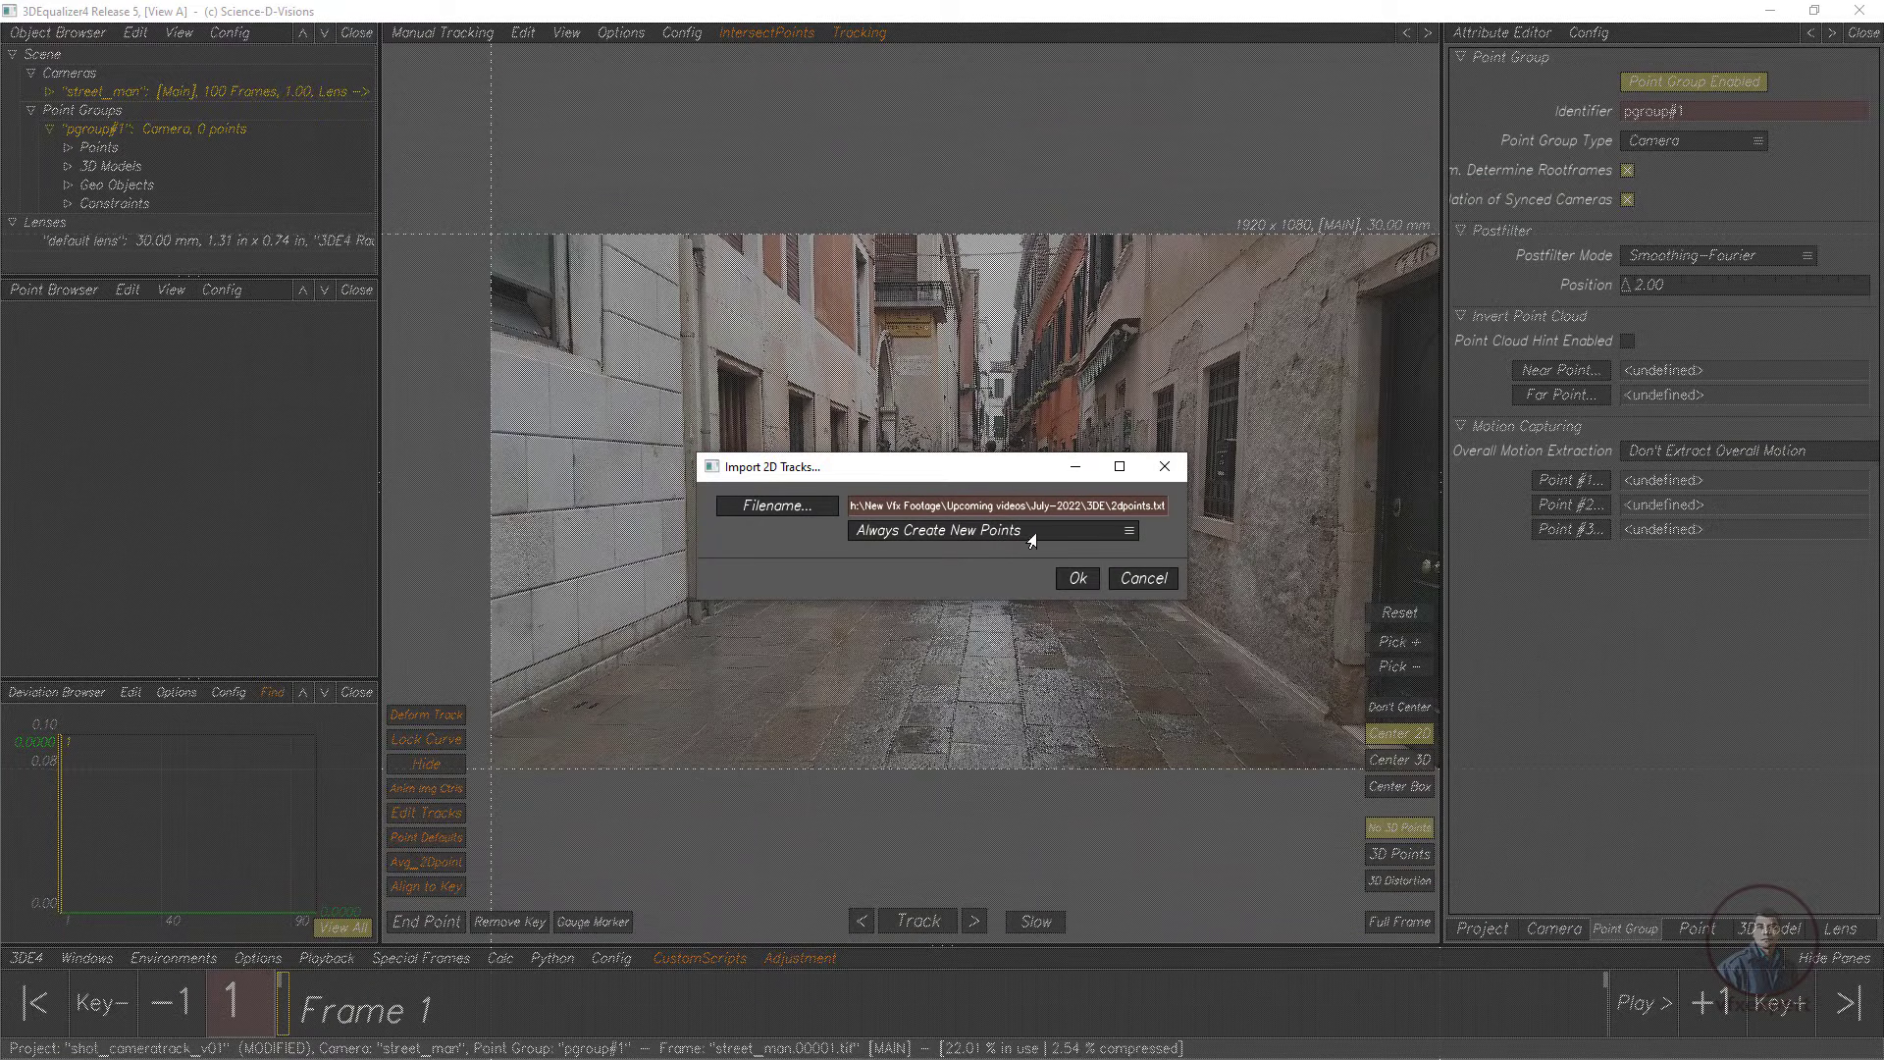
left_click(1078, 580)
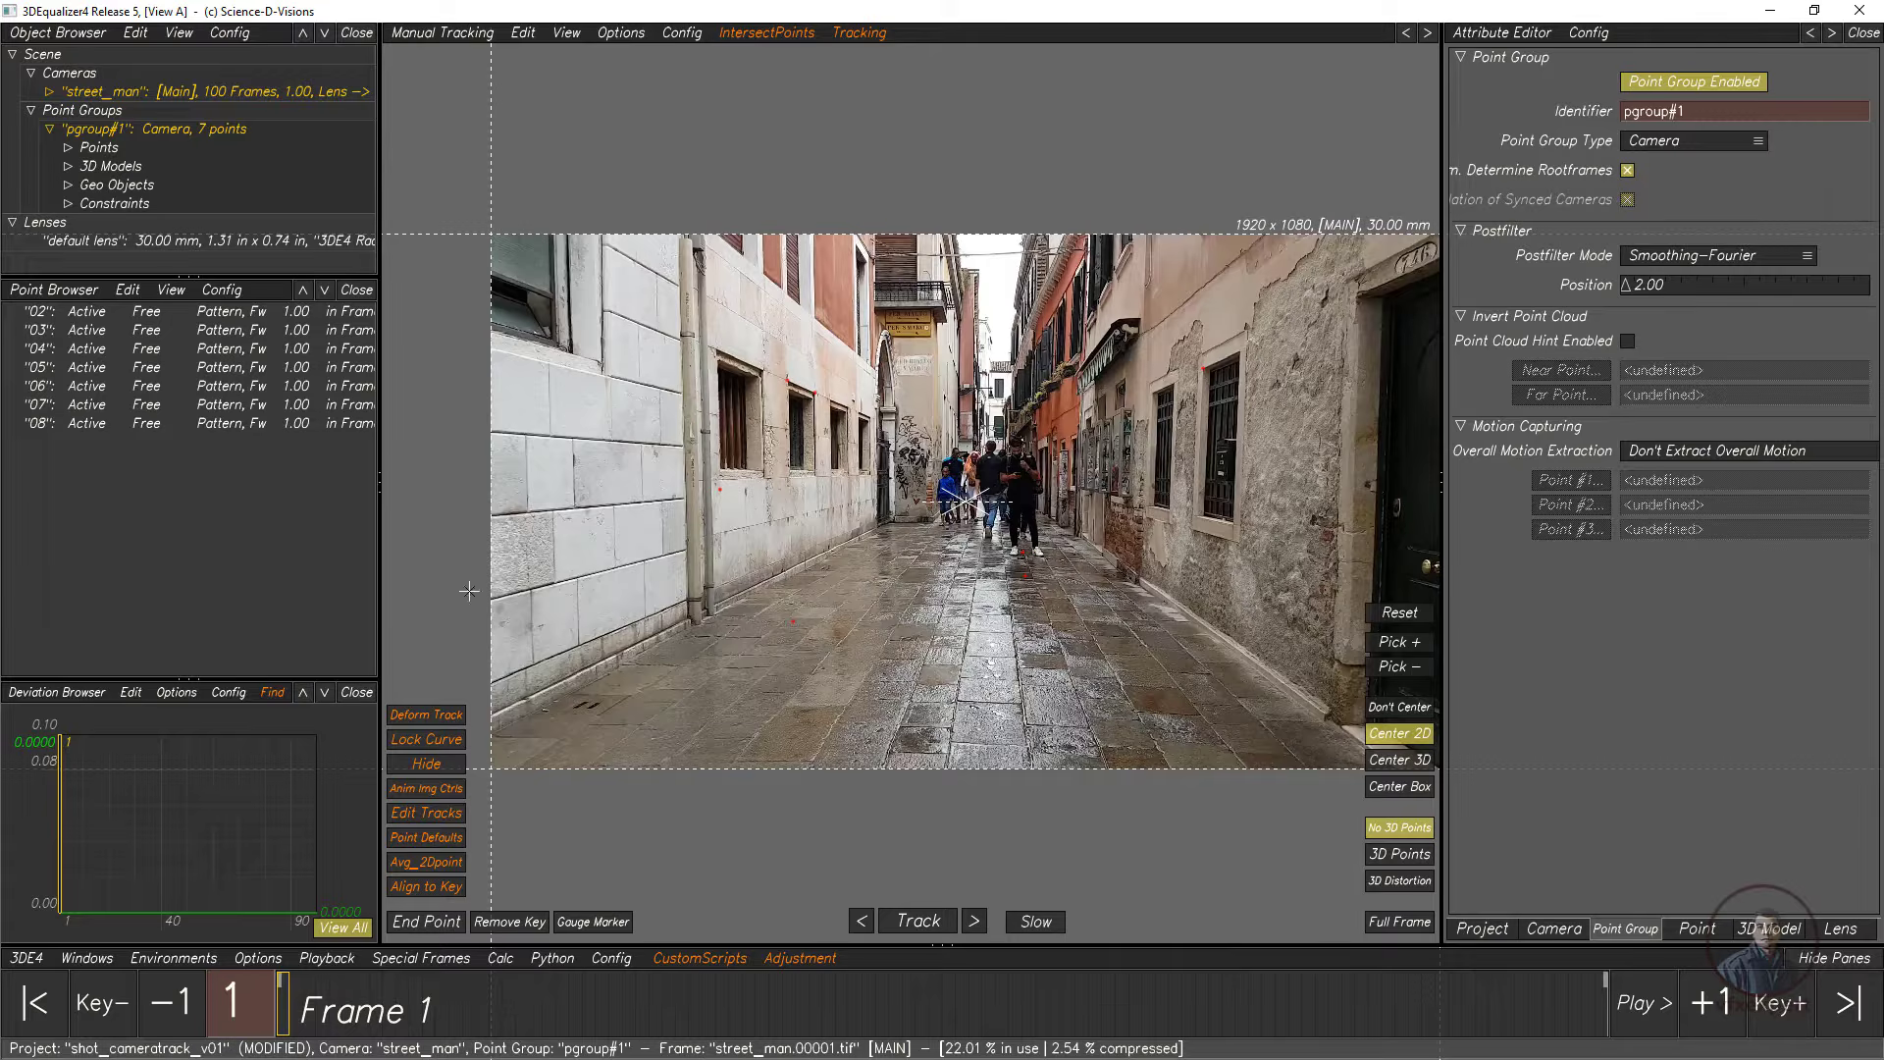
left_click_drag(193, 517, 253, 310)
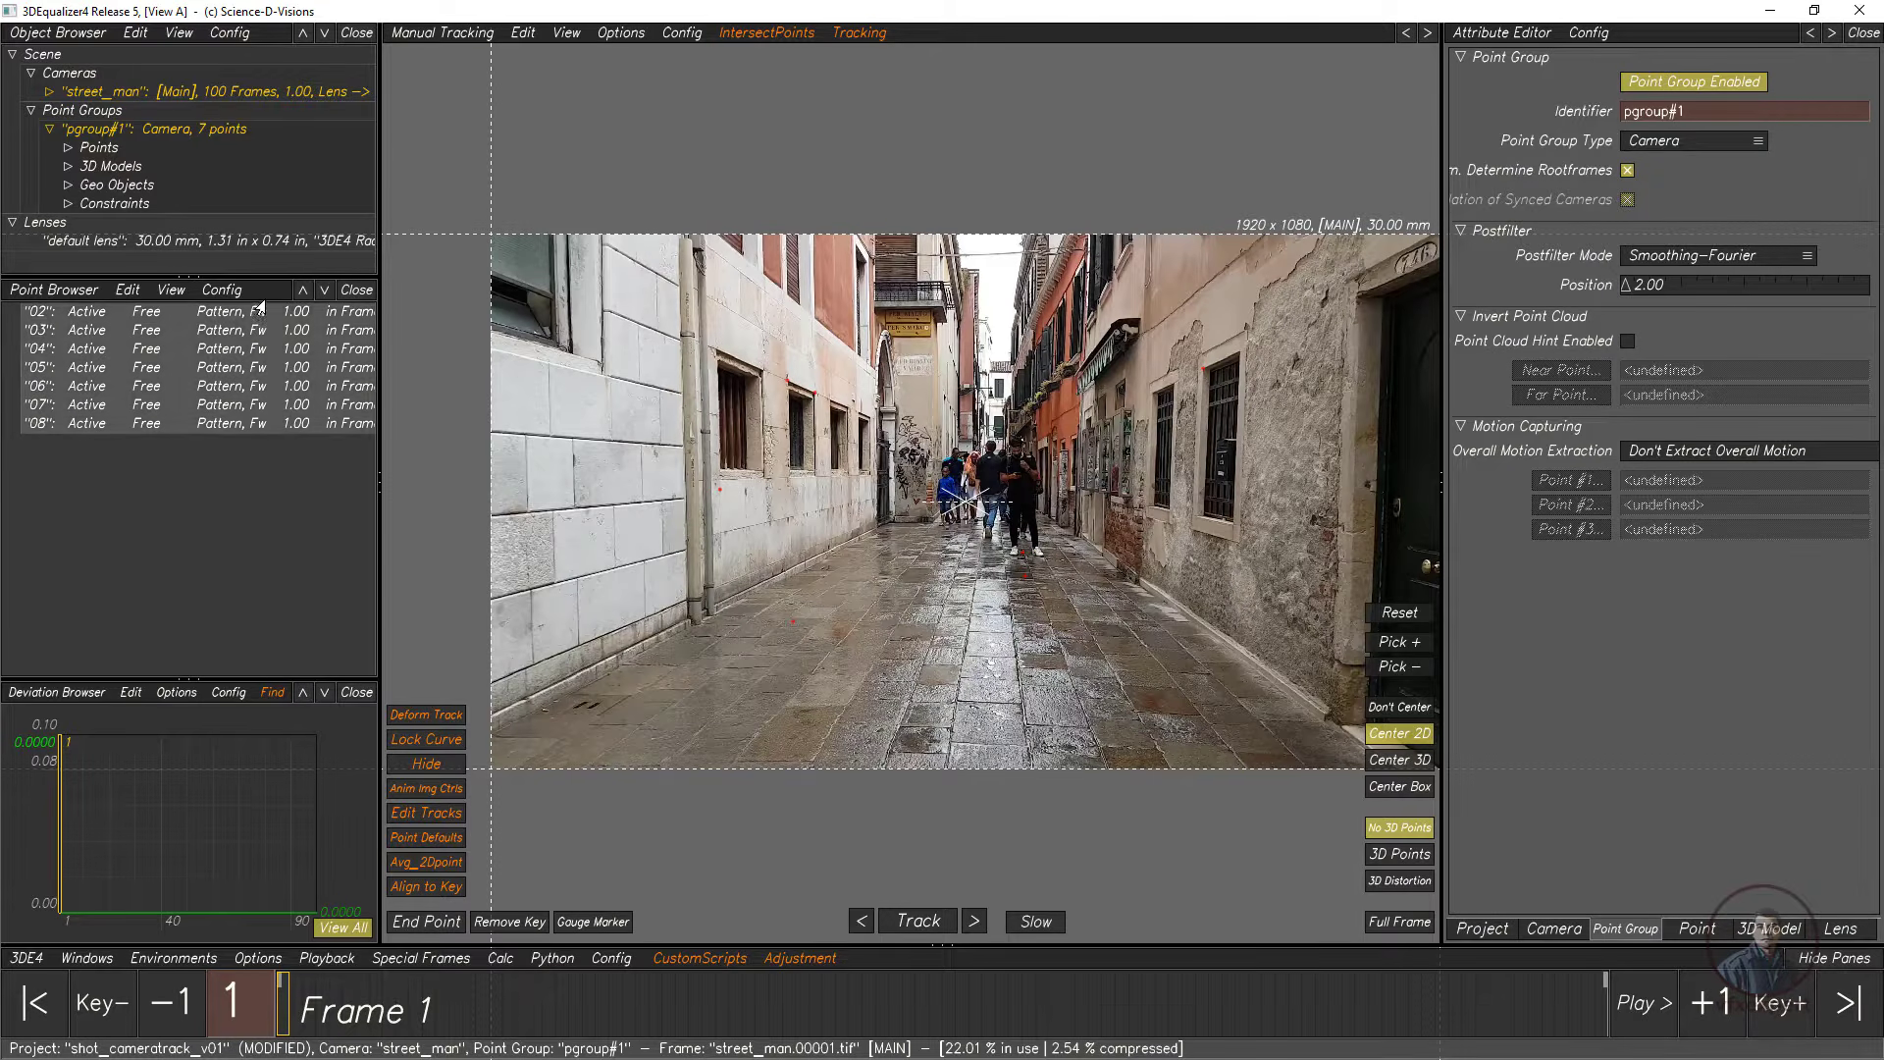
left_click_drag(333, 1005, 242, 862)
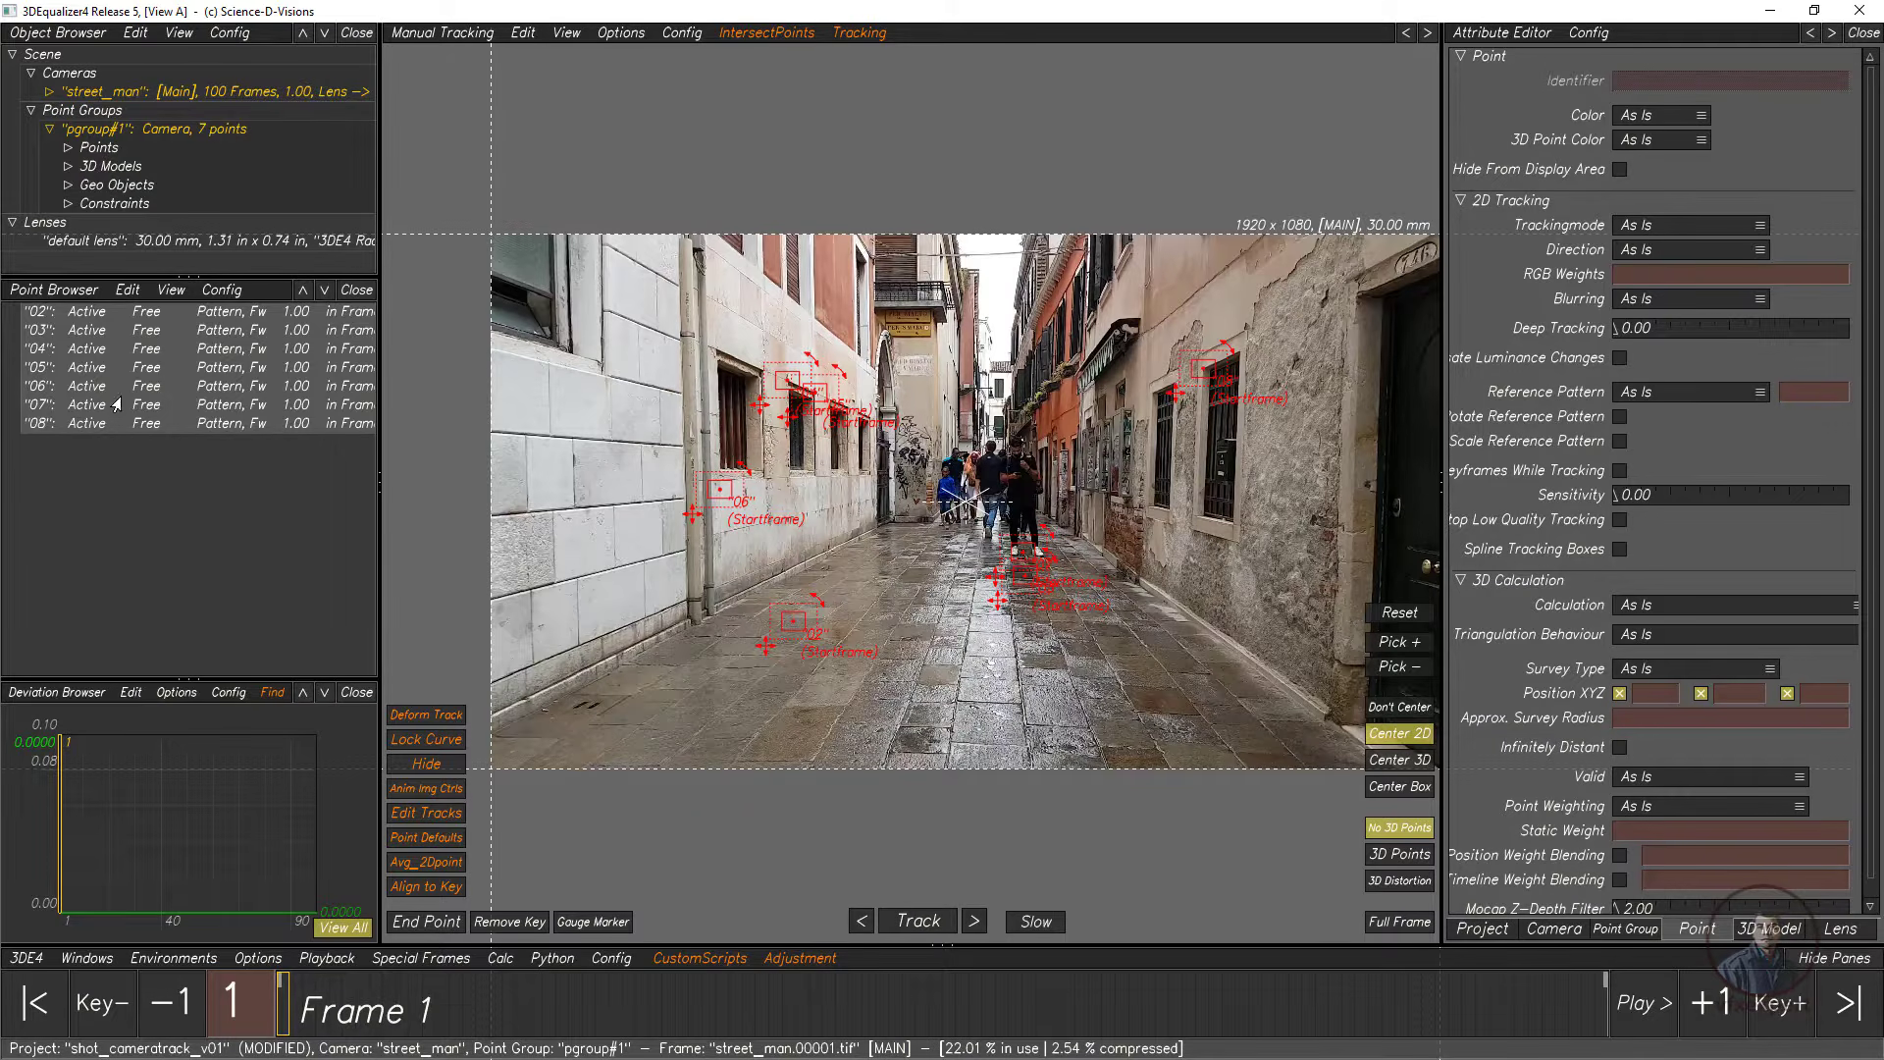
Step: Delete the seven points imported from 2dpoints.txt
left_click_drag(119, 422, 124, 312)
key("Delete")
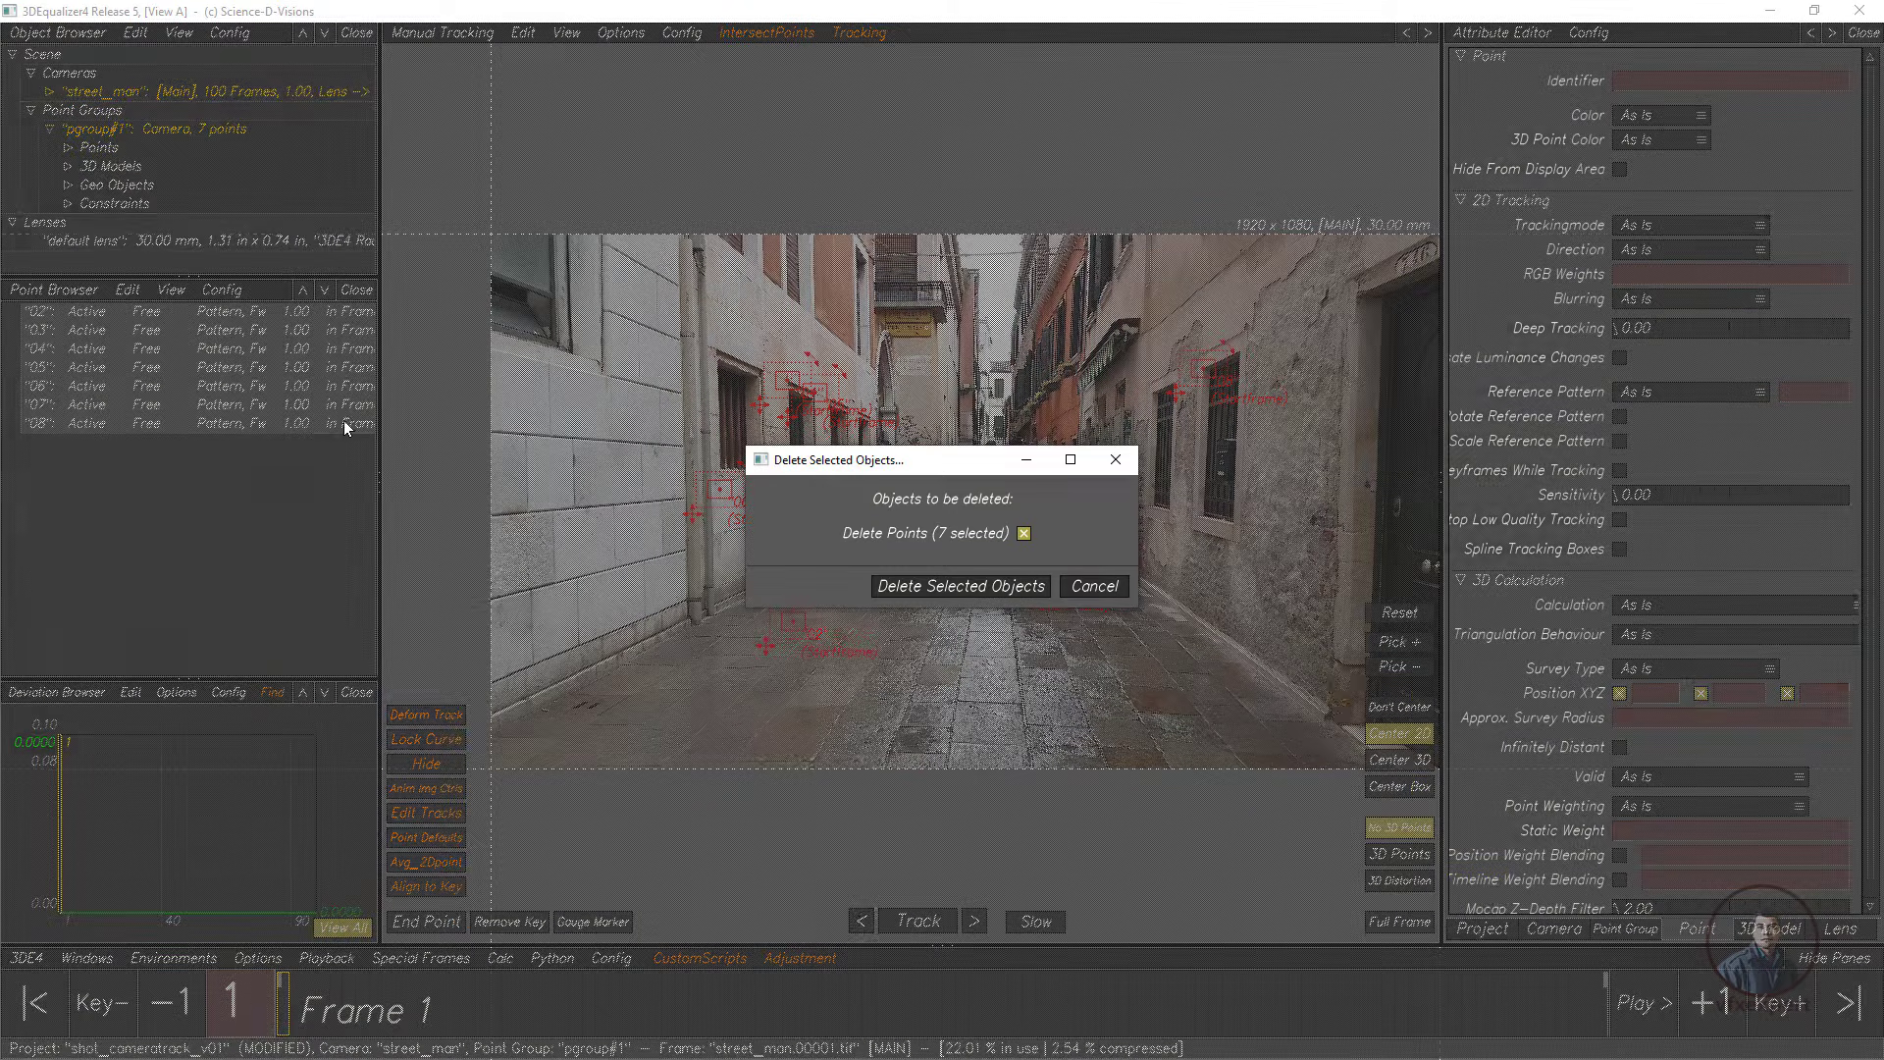
left_click(962, 587)
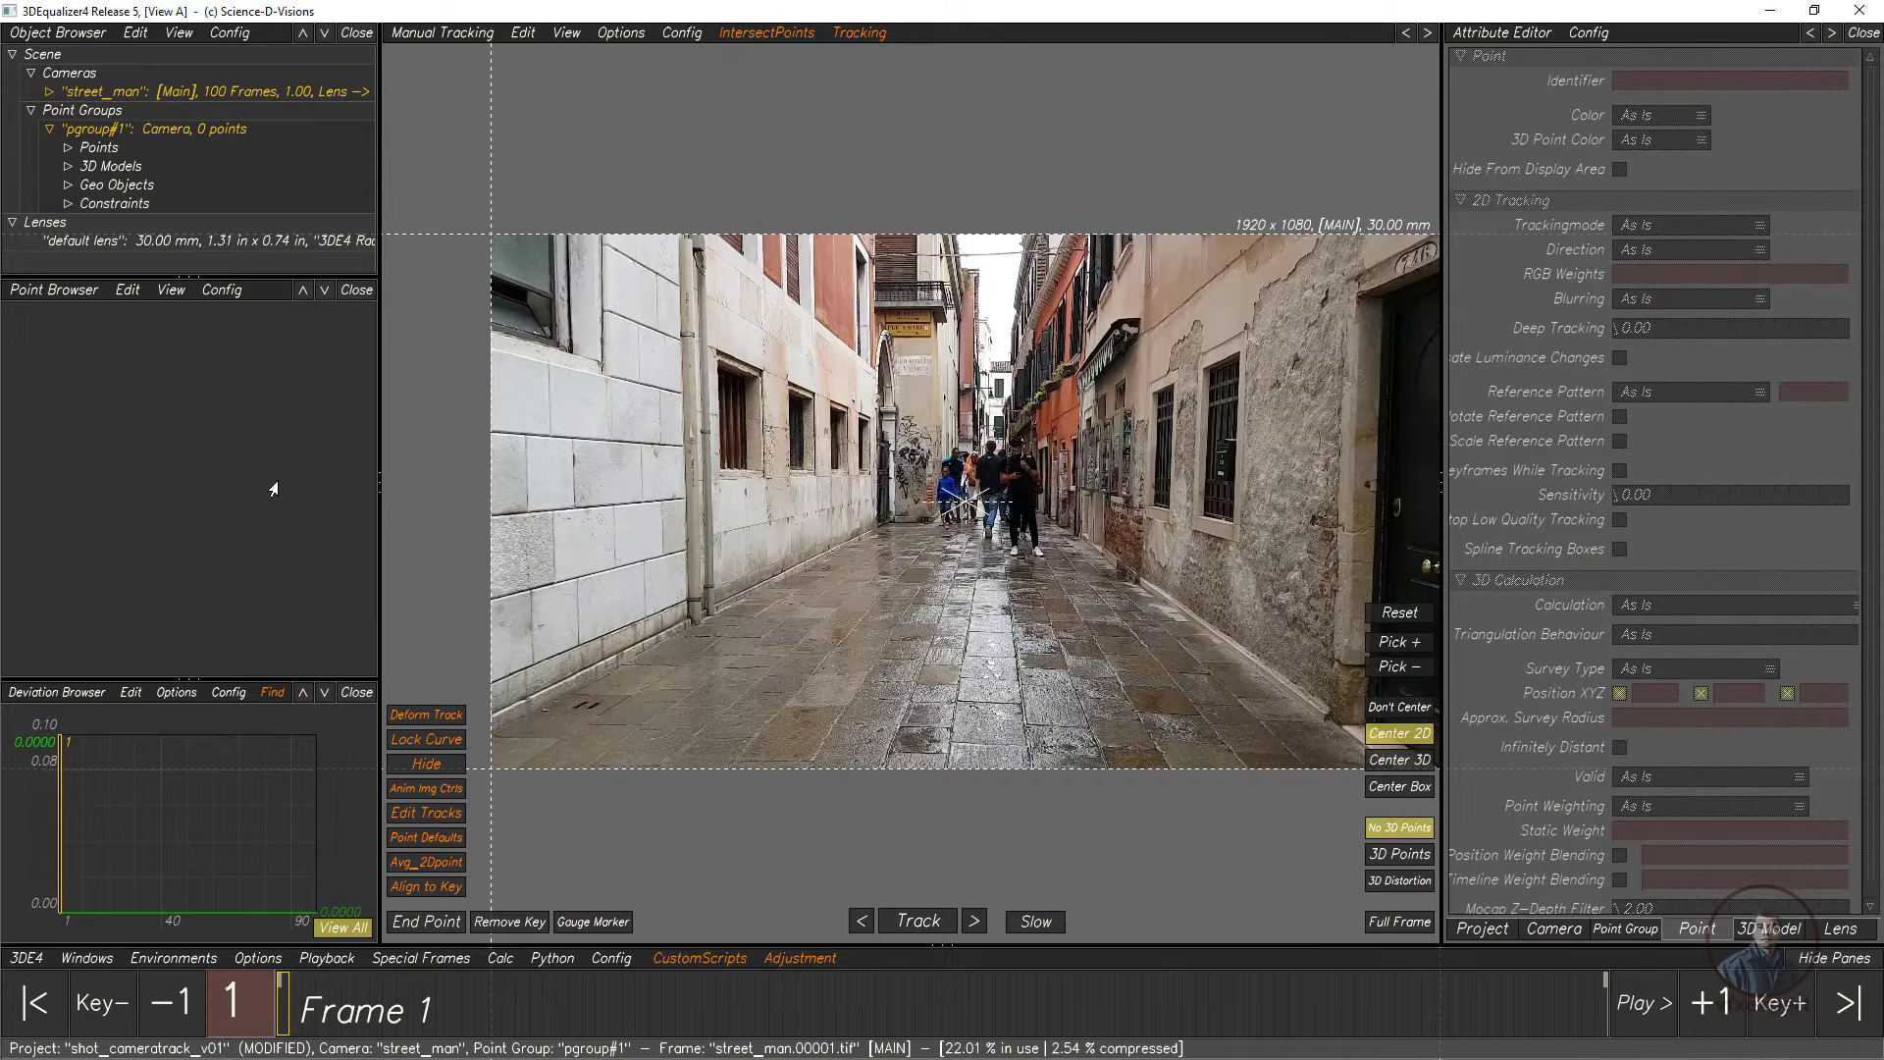
Step: Import the 2D tracks from 2d_trackpoints.txt in the July-2022\3DE folder into pgroup#1, always creating new points
right_click(102, 148)
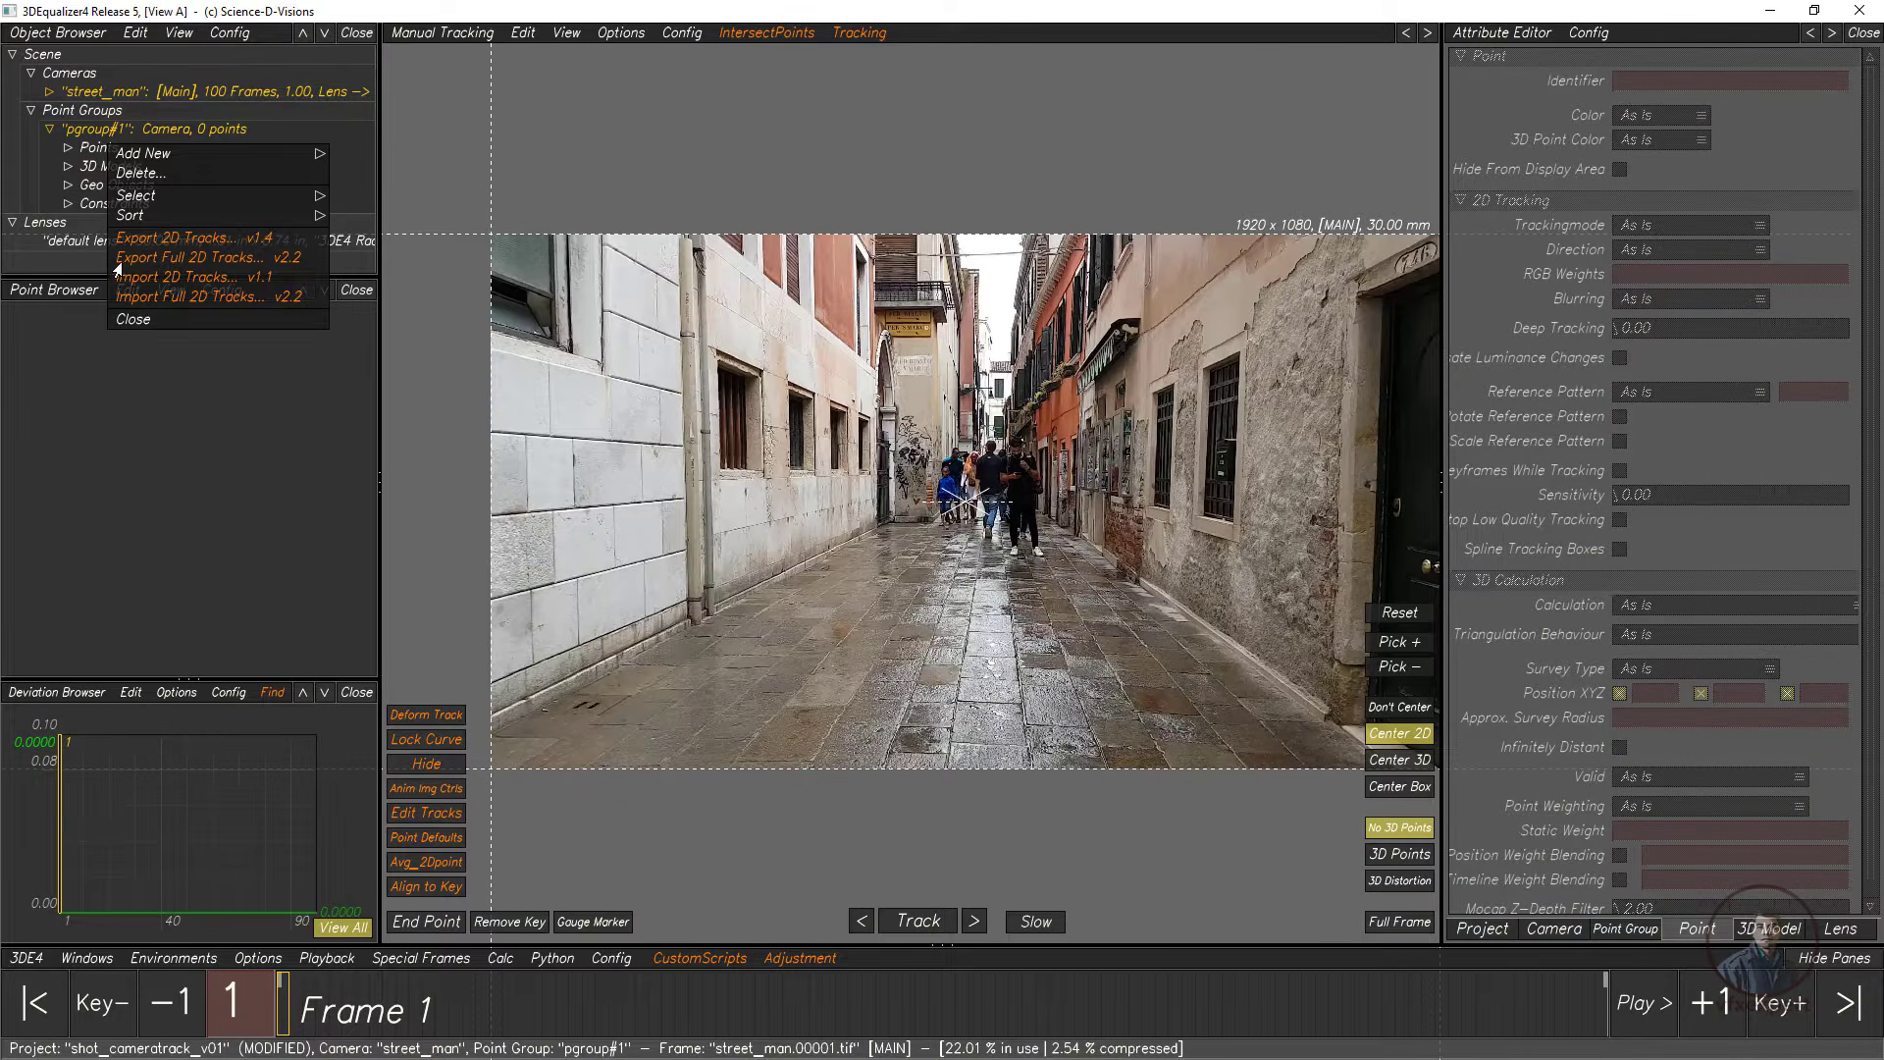
left_click(154, 284)
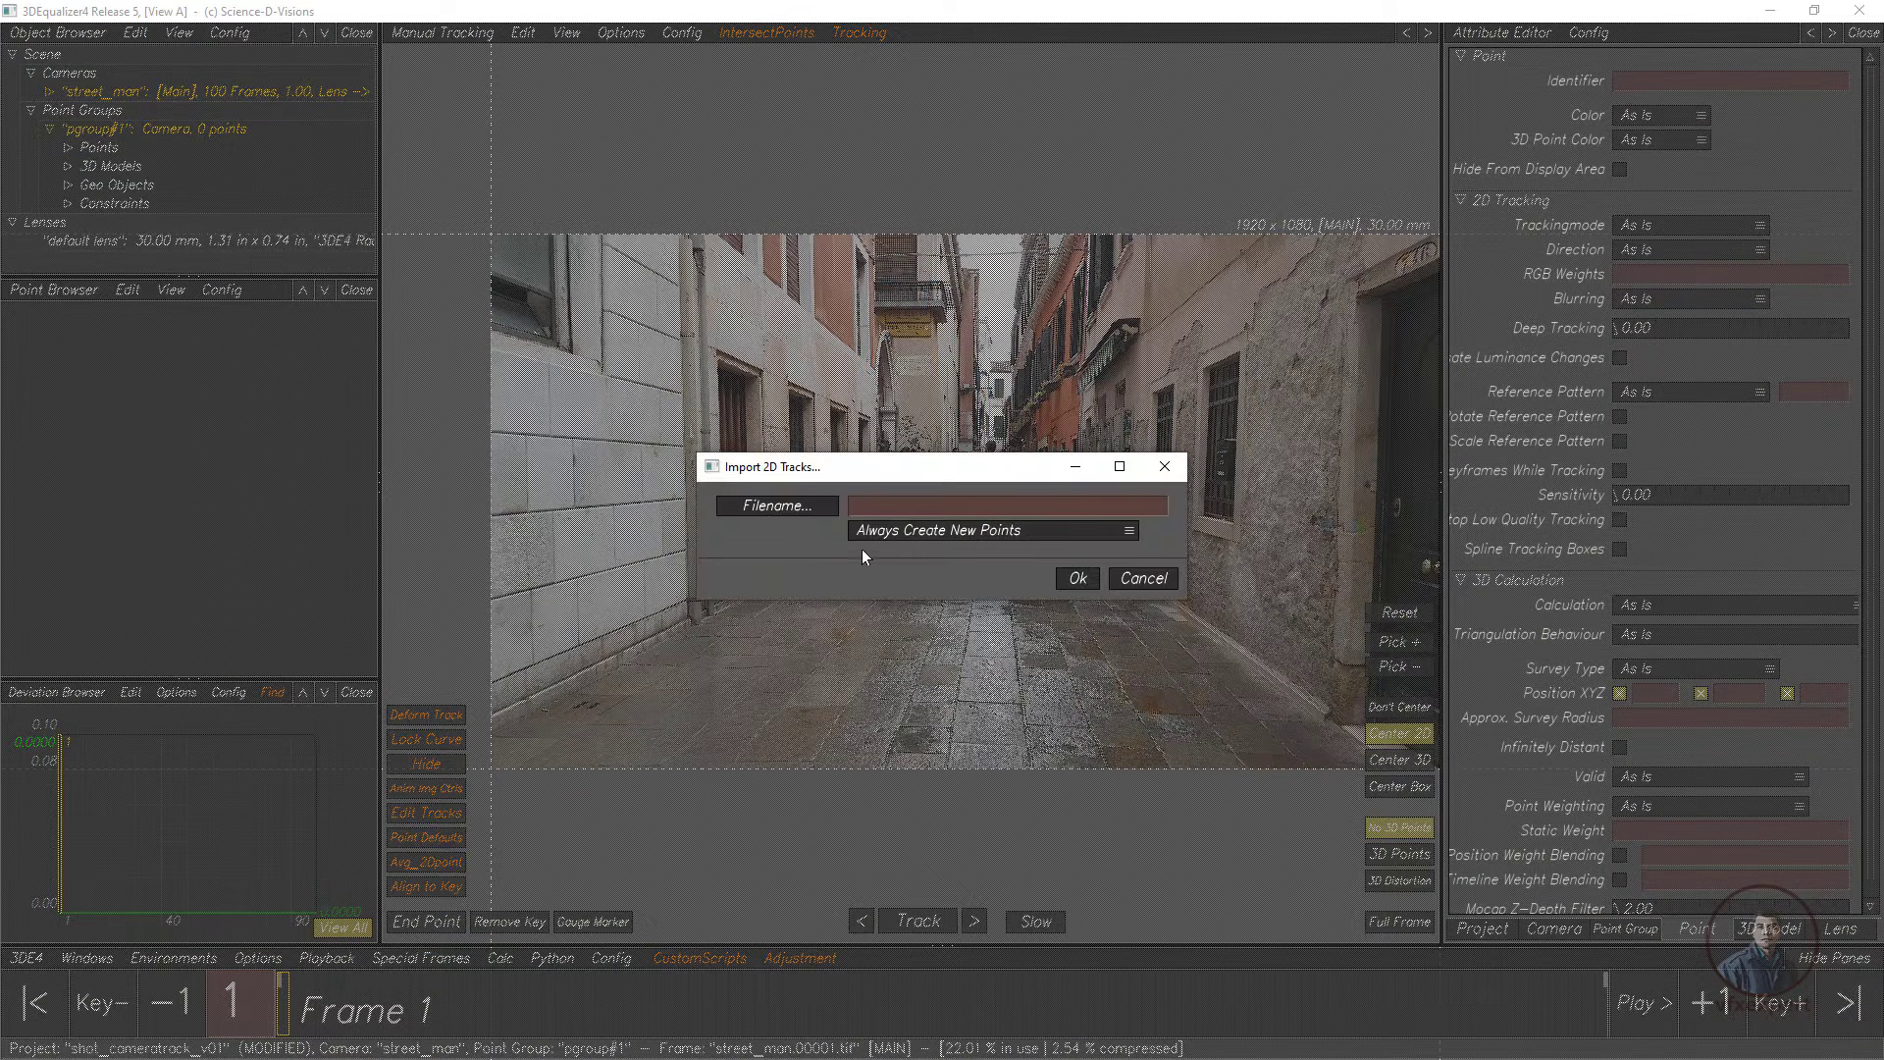
left_click(773, 509)
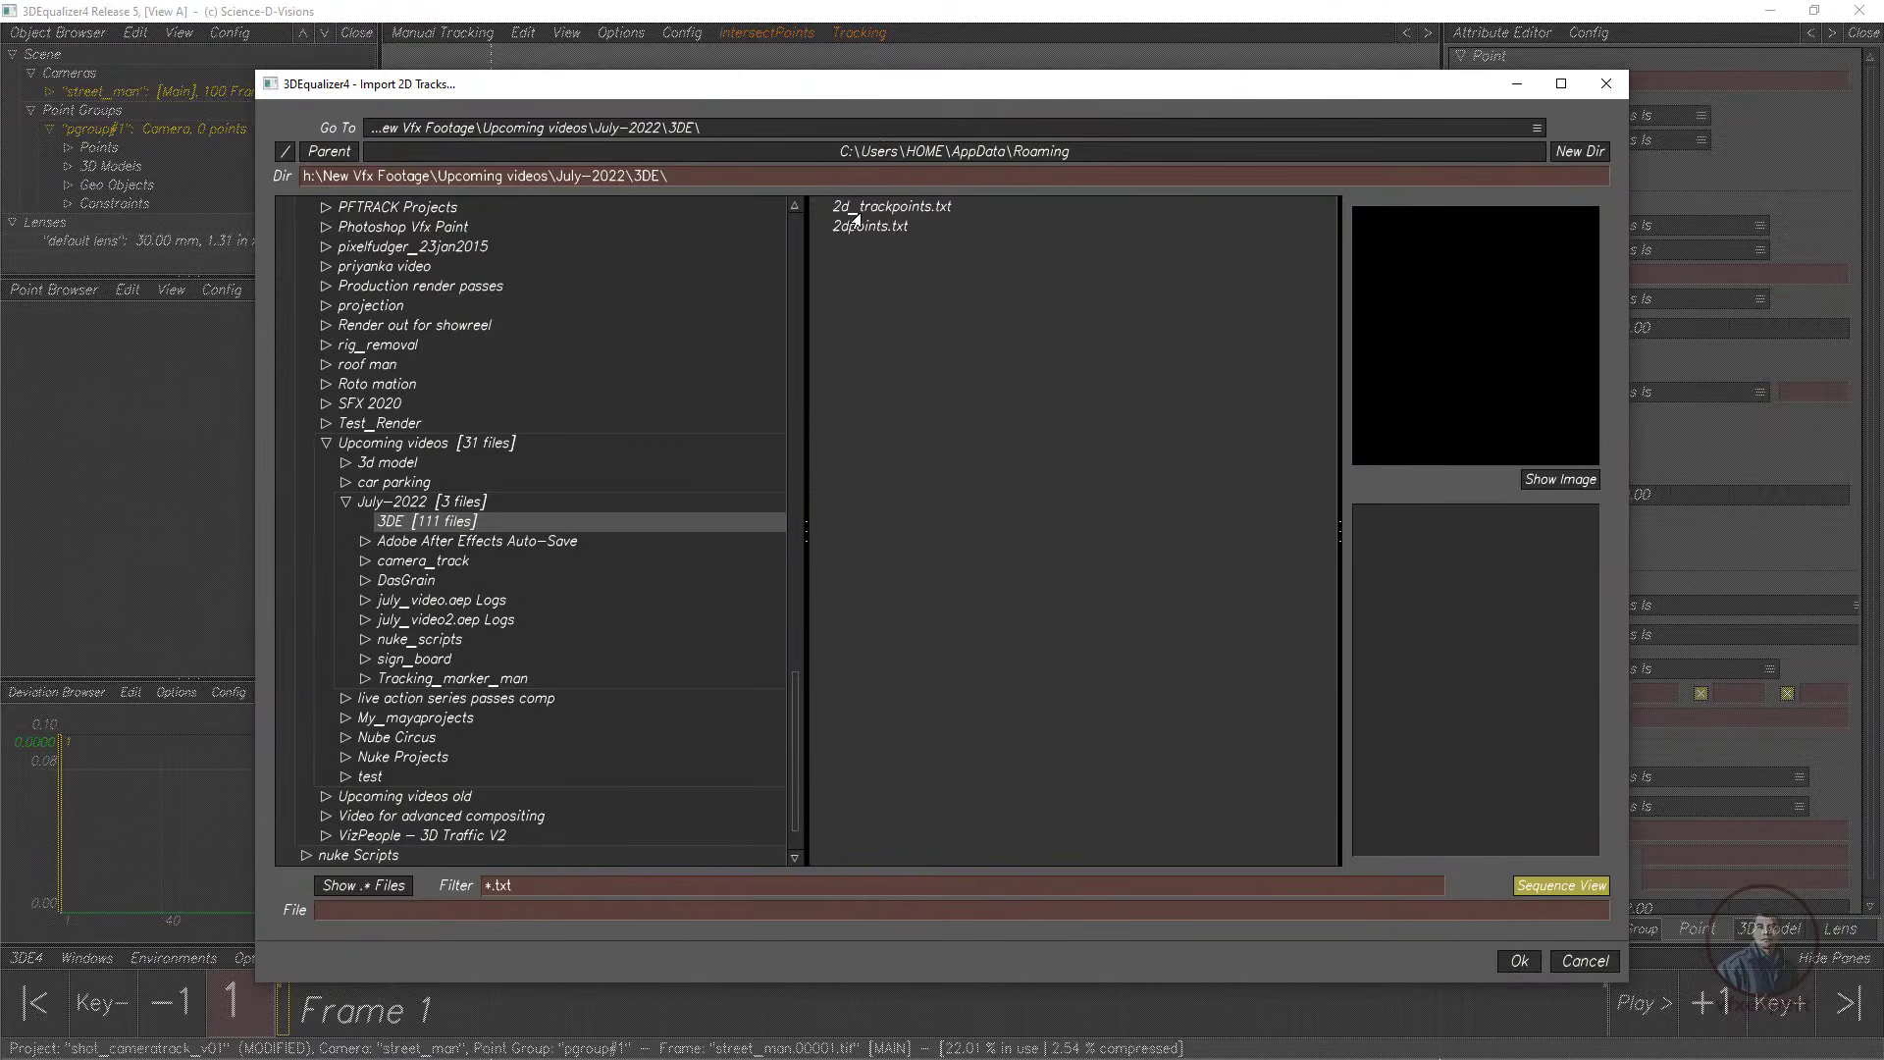
left_click(856, 210)
left_click(1518, 962)
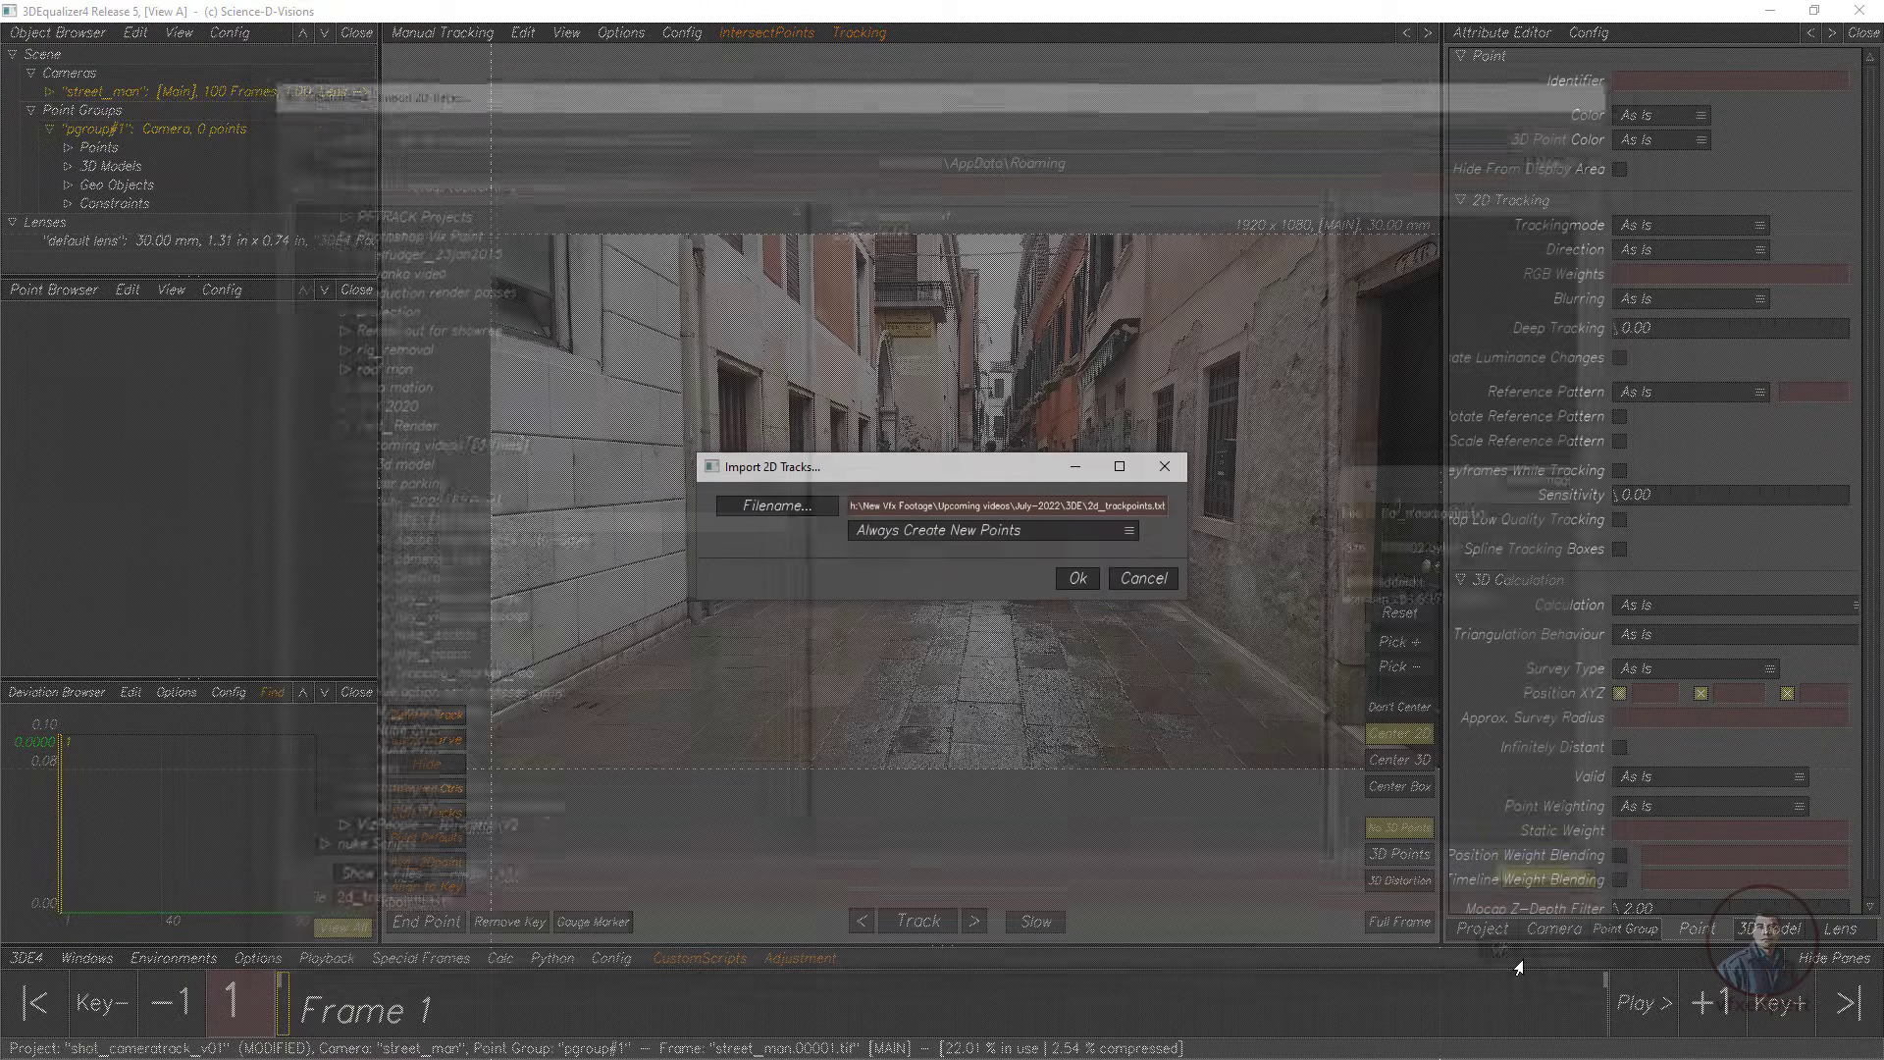
left_click(1077, 579)
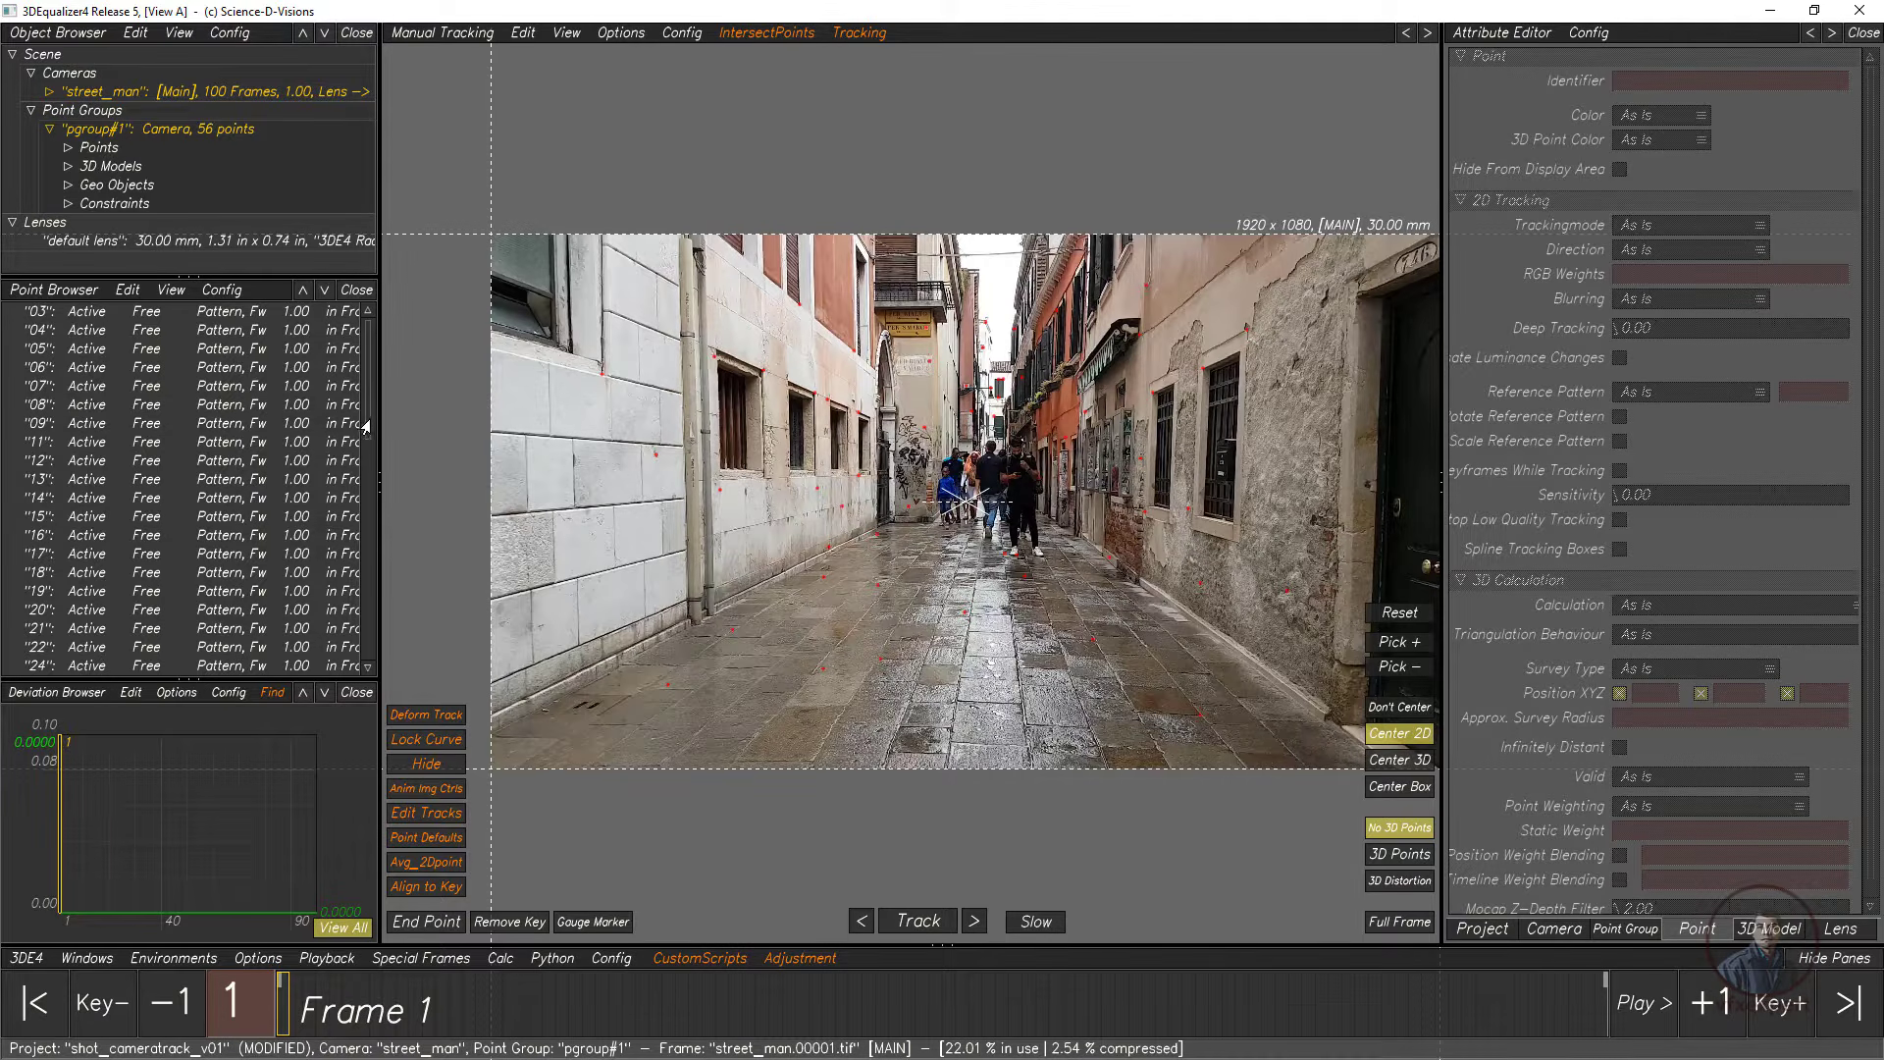
Step: Check all the imported points in the point list and on the image, and follow their tracks from frame 1 to 22
left_click_drag(365, 441, 349, 374)
left_click_drag(90, 314, 139, 656)
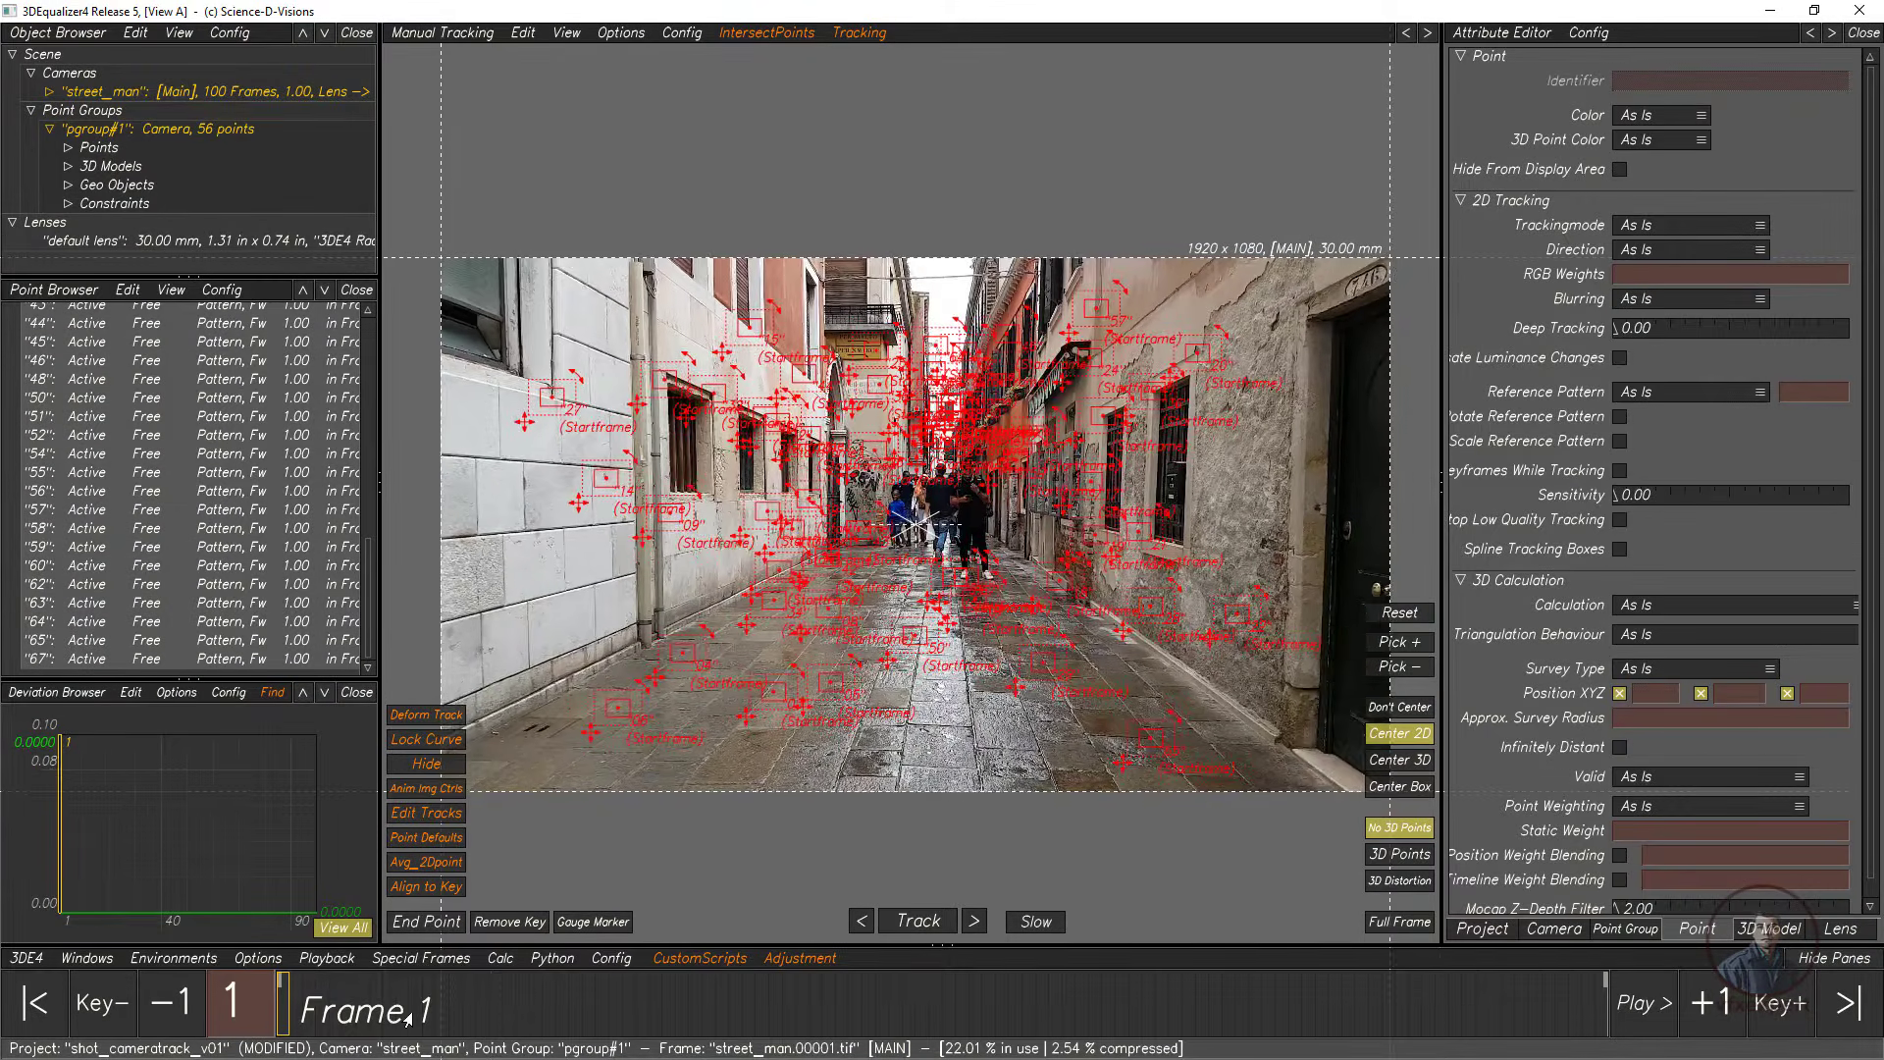
left_click_drag(406, 1021, 284, 1001)
left_click(600, 587)
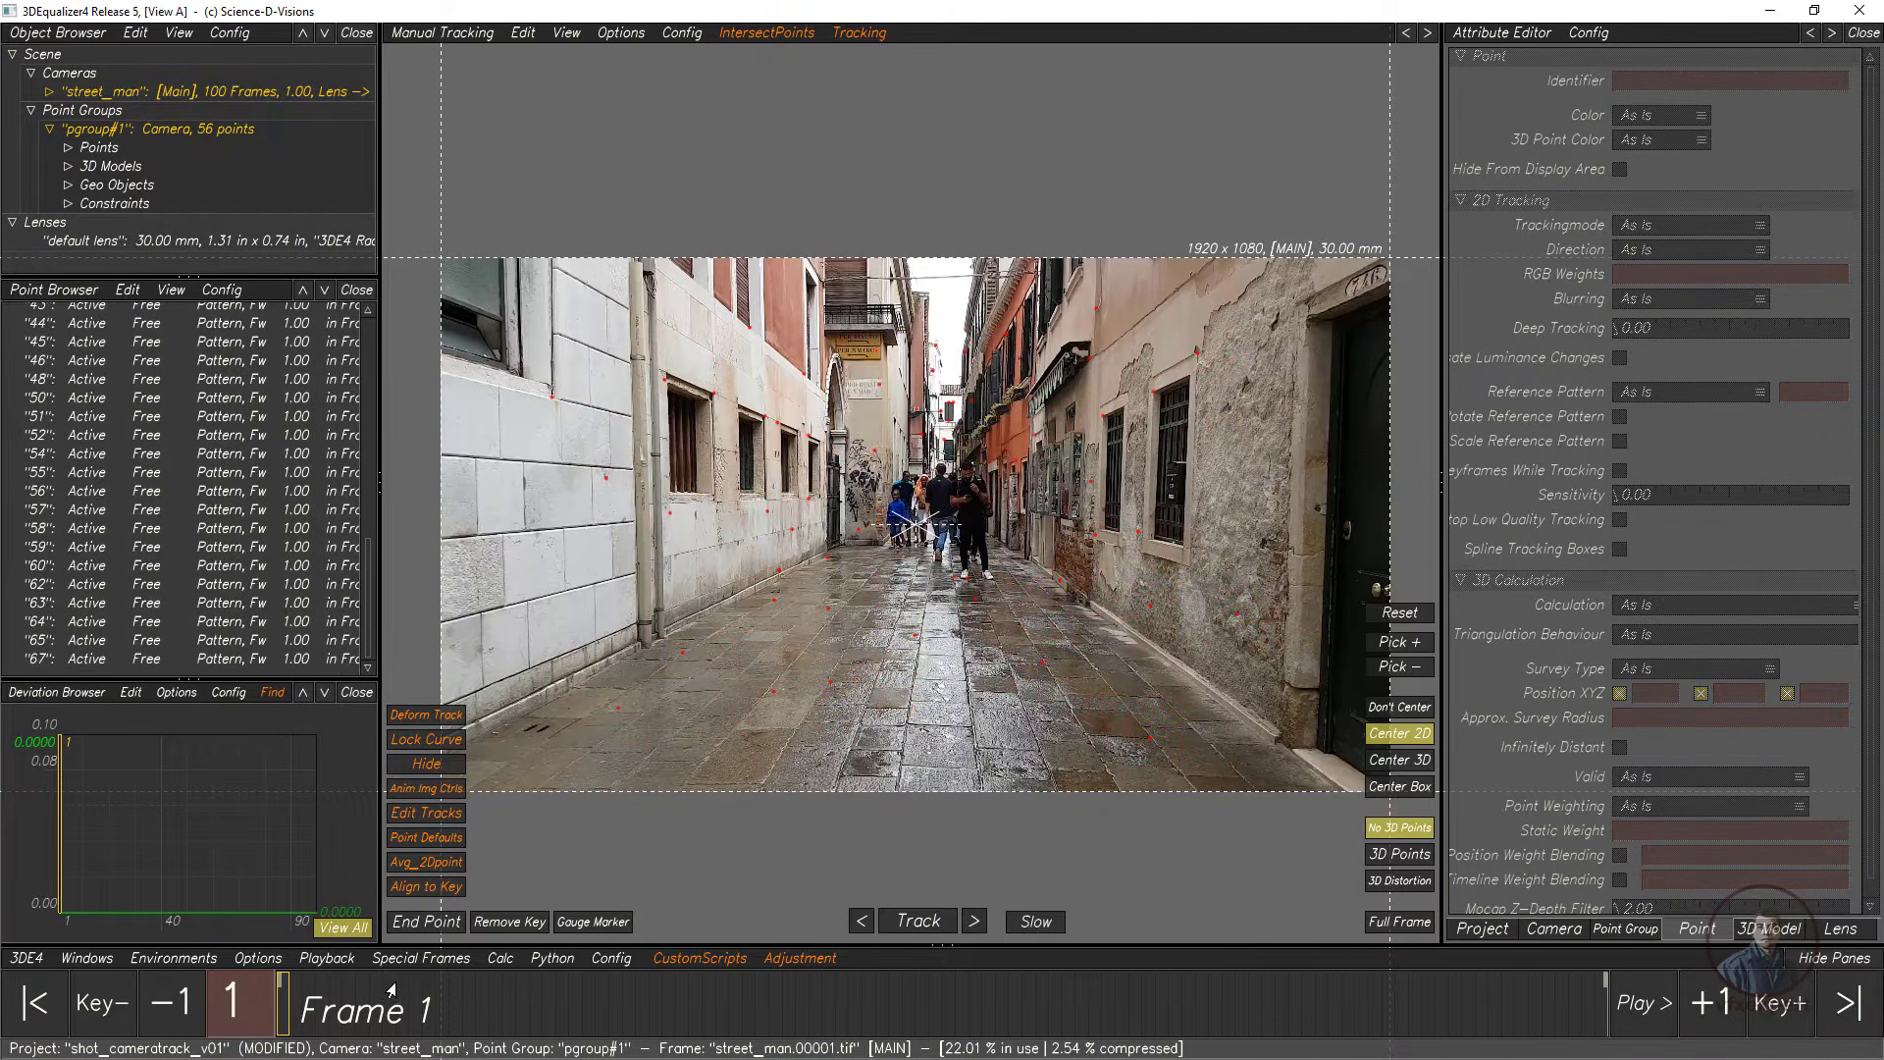
left_click_drag(294, 1010, 562, 1011)
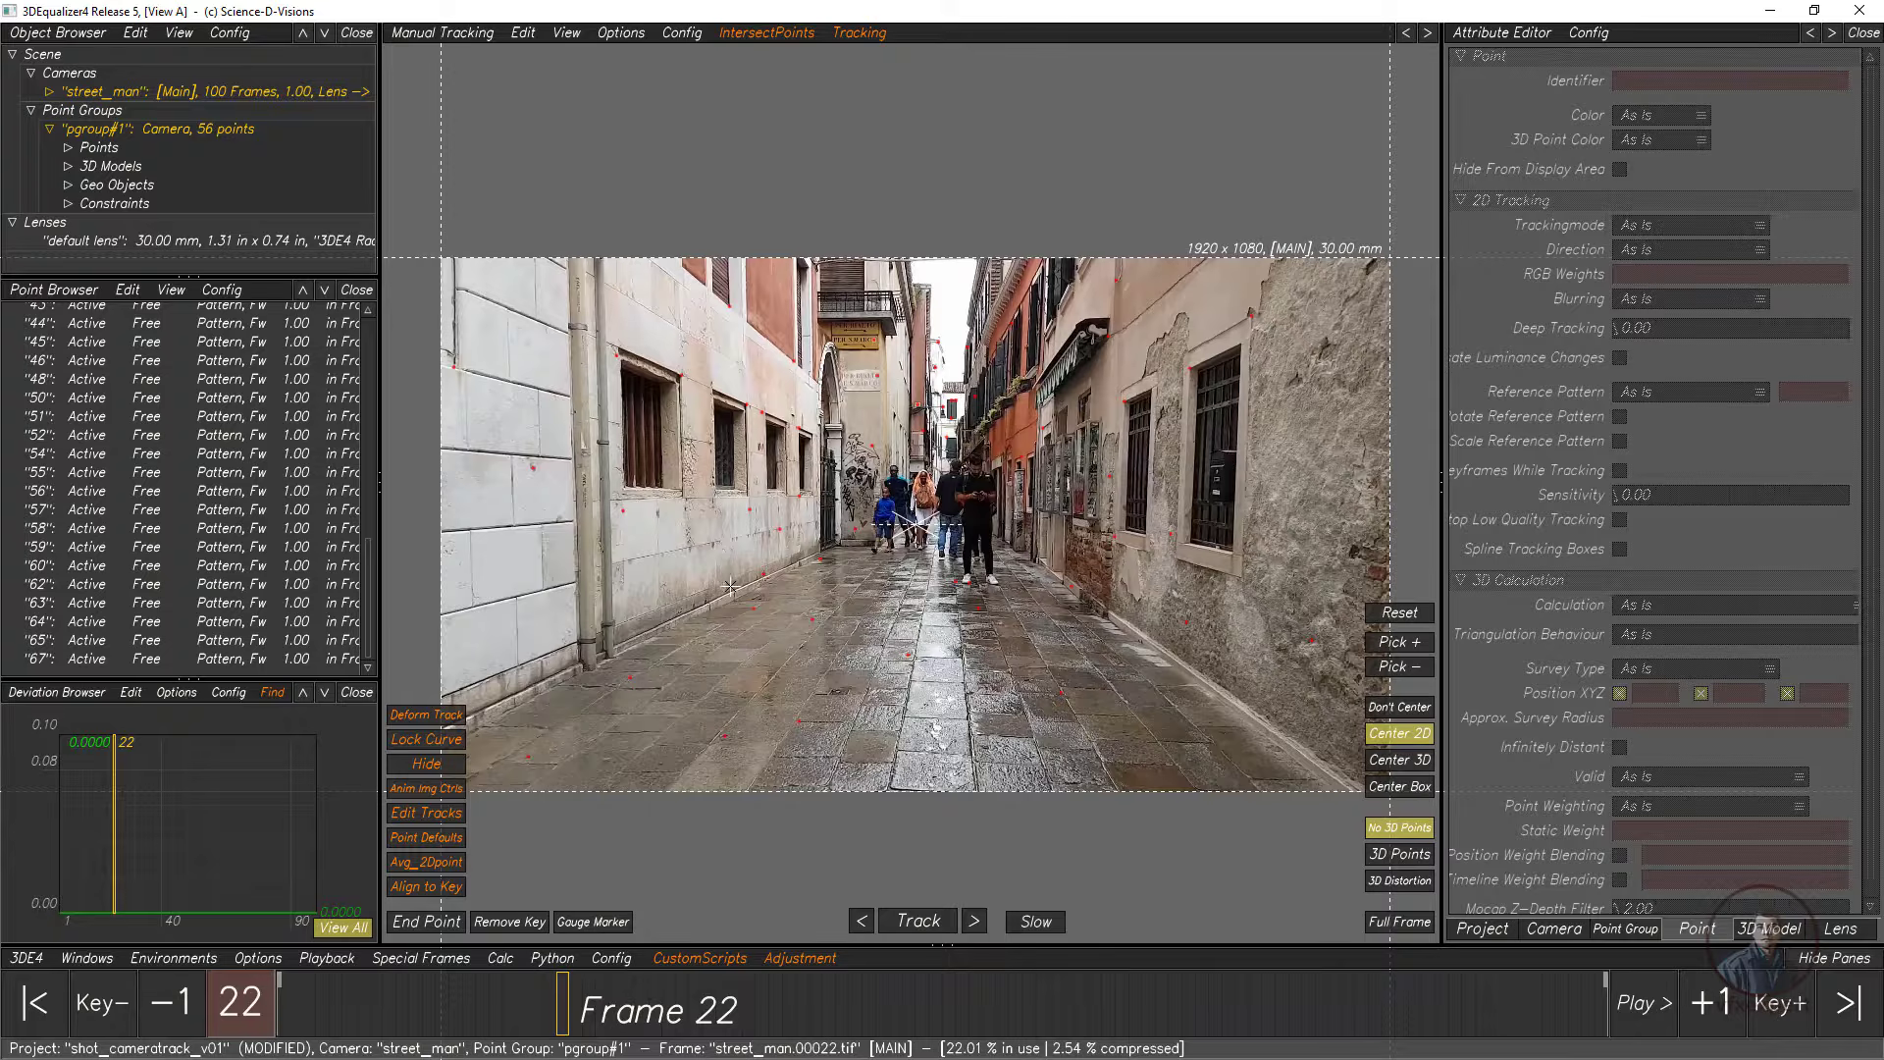
Step: Examine the imported points on the street pavement and on the window-side white wall at frame 22
left_click_drag(729, 587, 1088, 787)
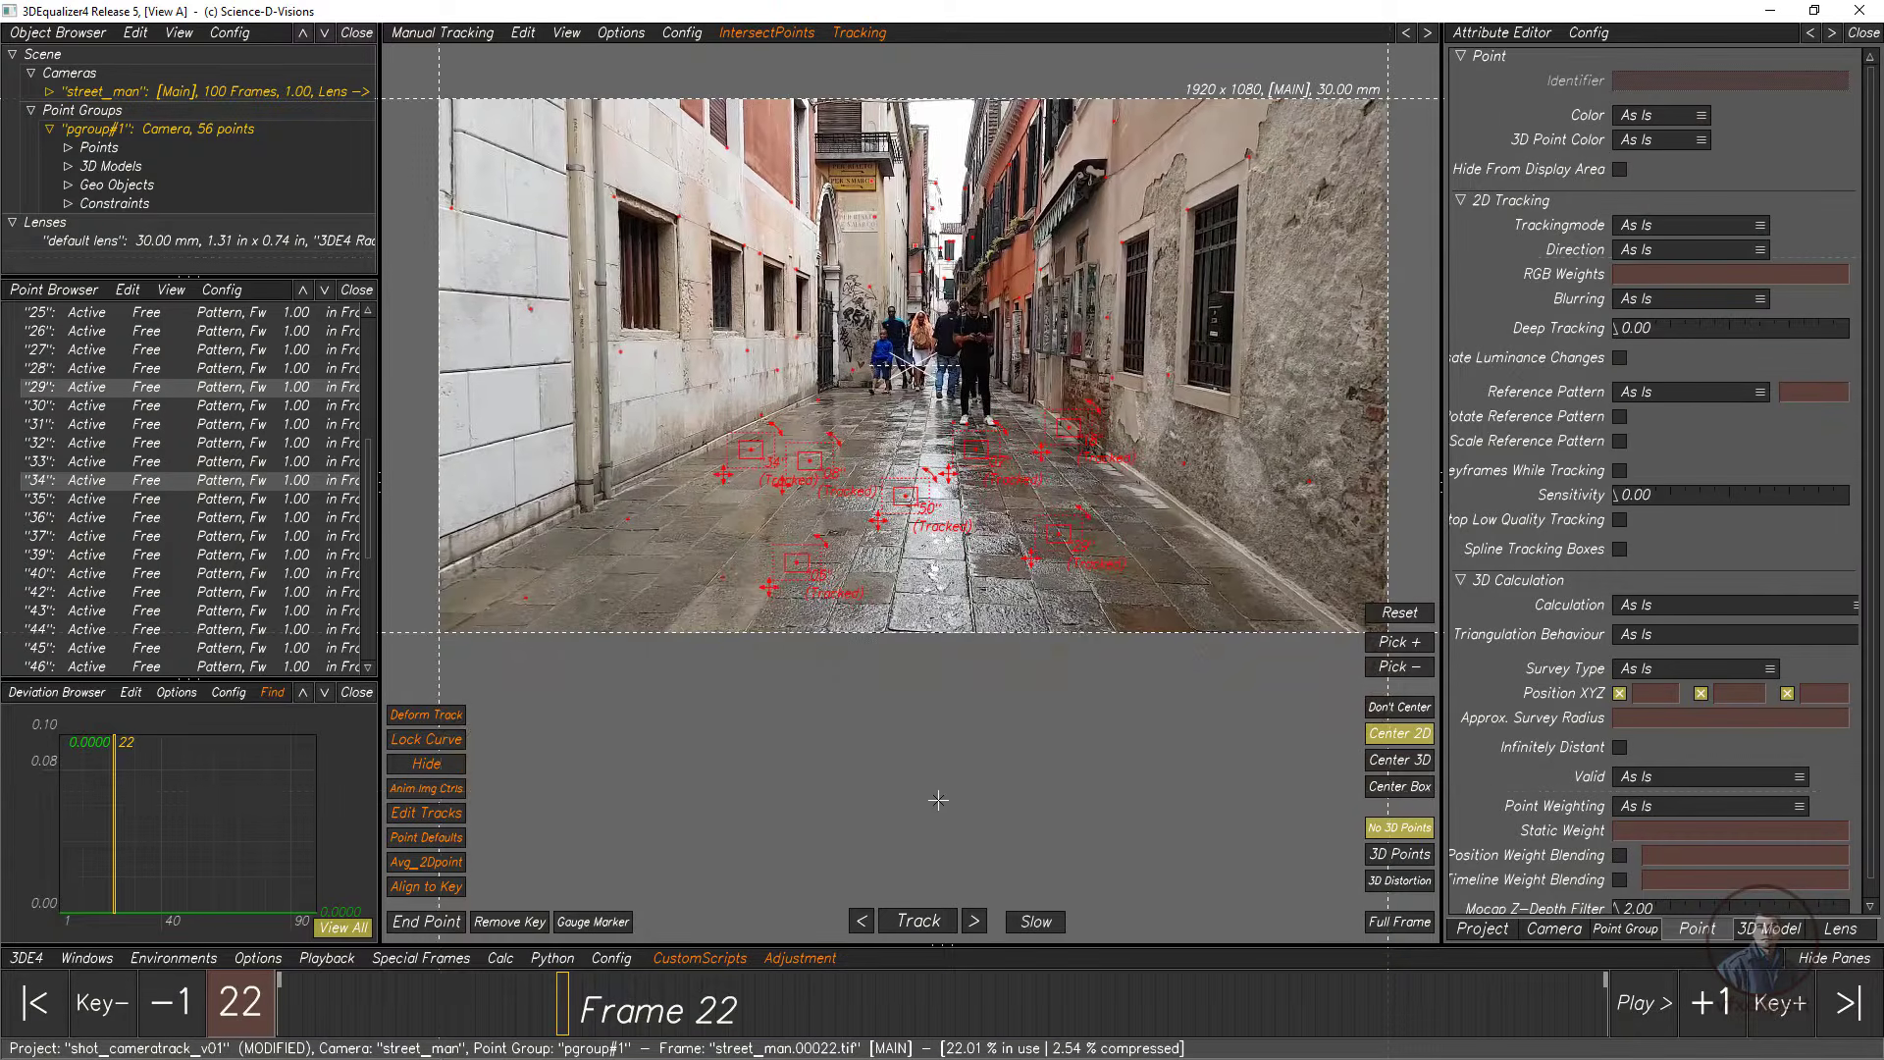
left_click(922, 666)
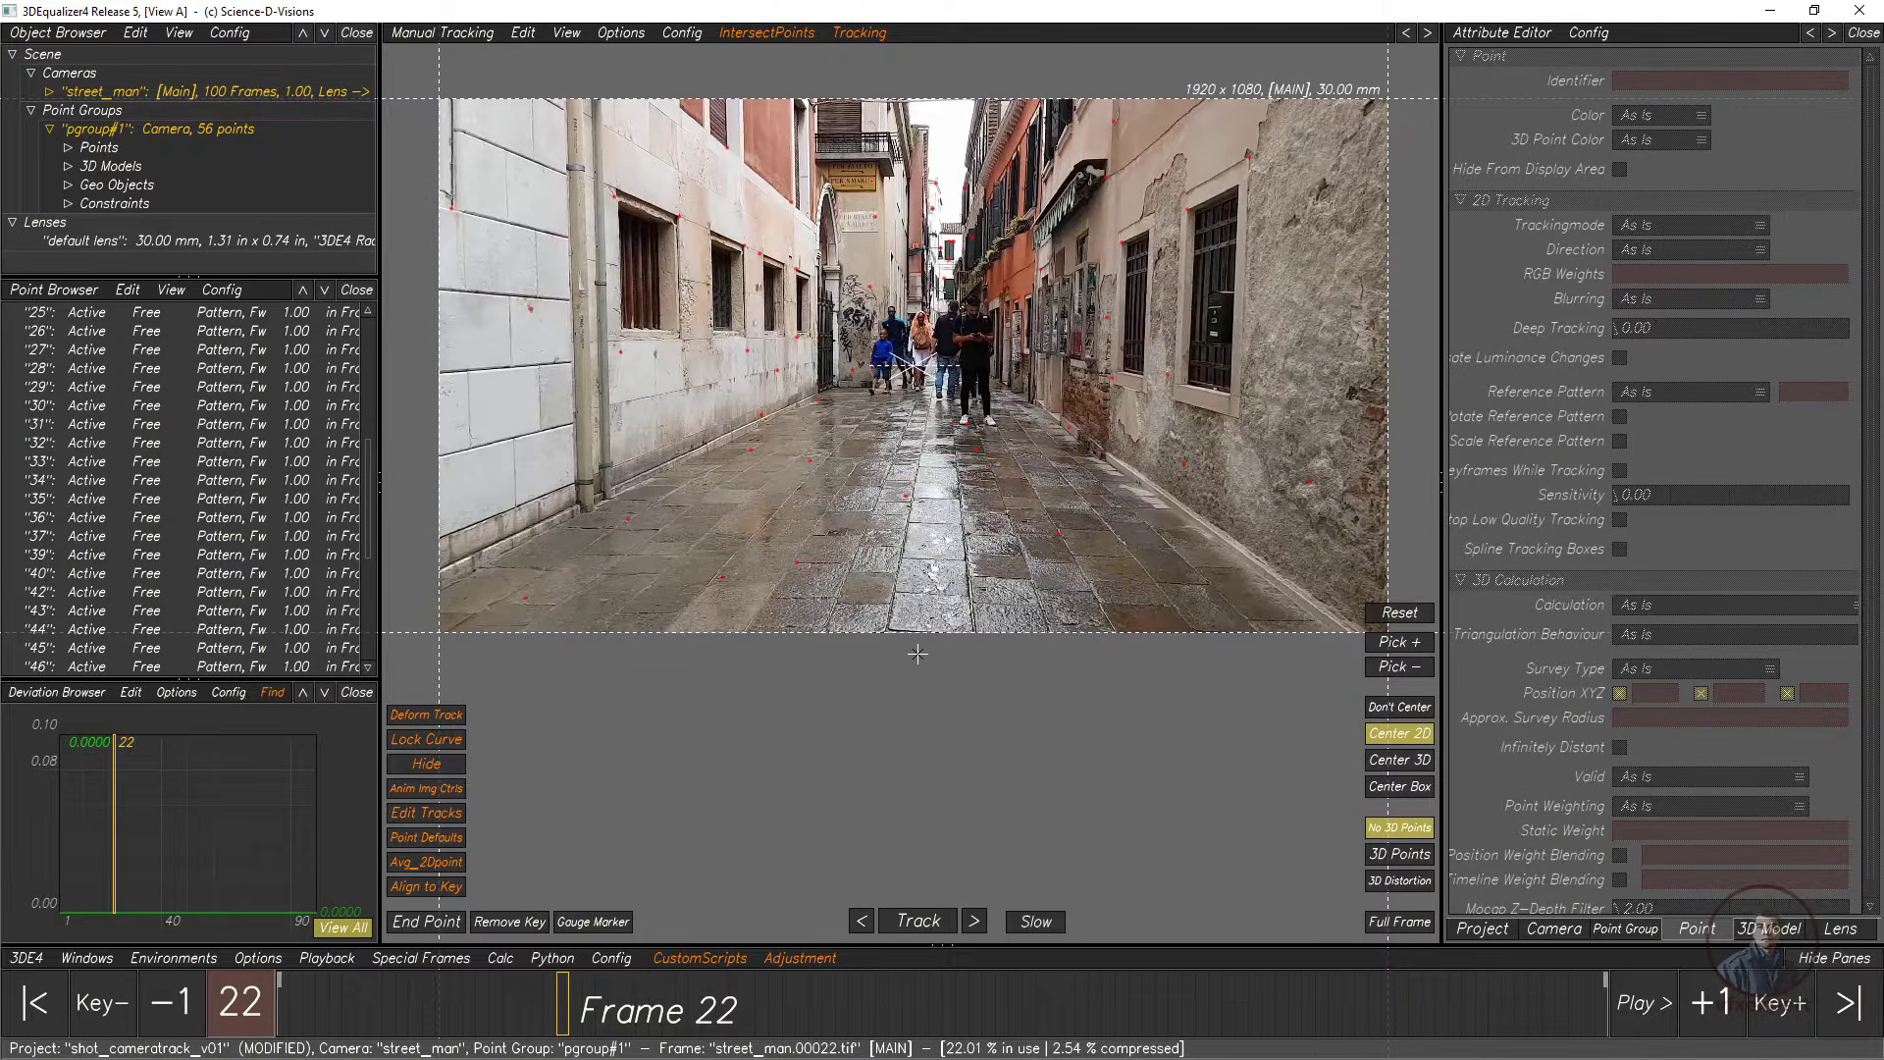
mouse_move(917, 654)
left_mouse_down()
mouse_move(624, 636)
mouse_move(511, 554)
mouse_move(512, 680)
mouse_move(957, 704)
mouse_move(1128, 609)
mouse_move(1119, 491)
mouse_move(942, 422)
mouse_move(743, 432)
mouse_move(589, 520)
left_mouse_up()
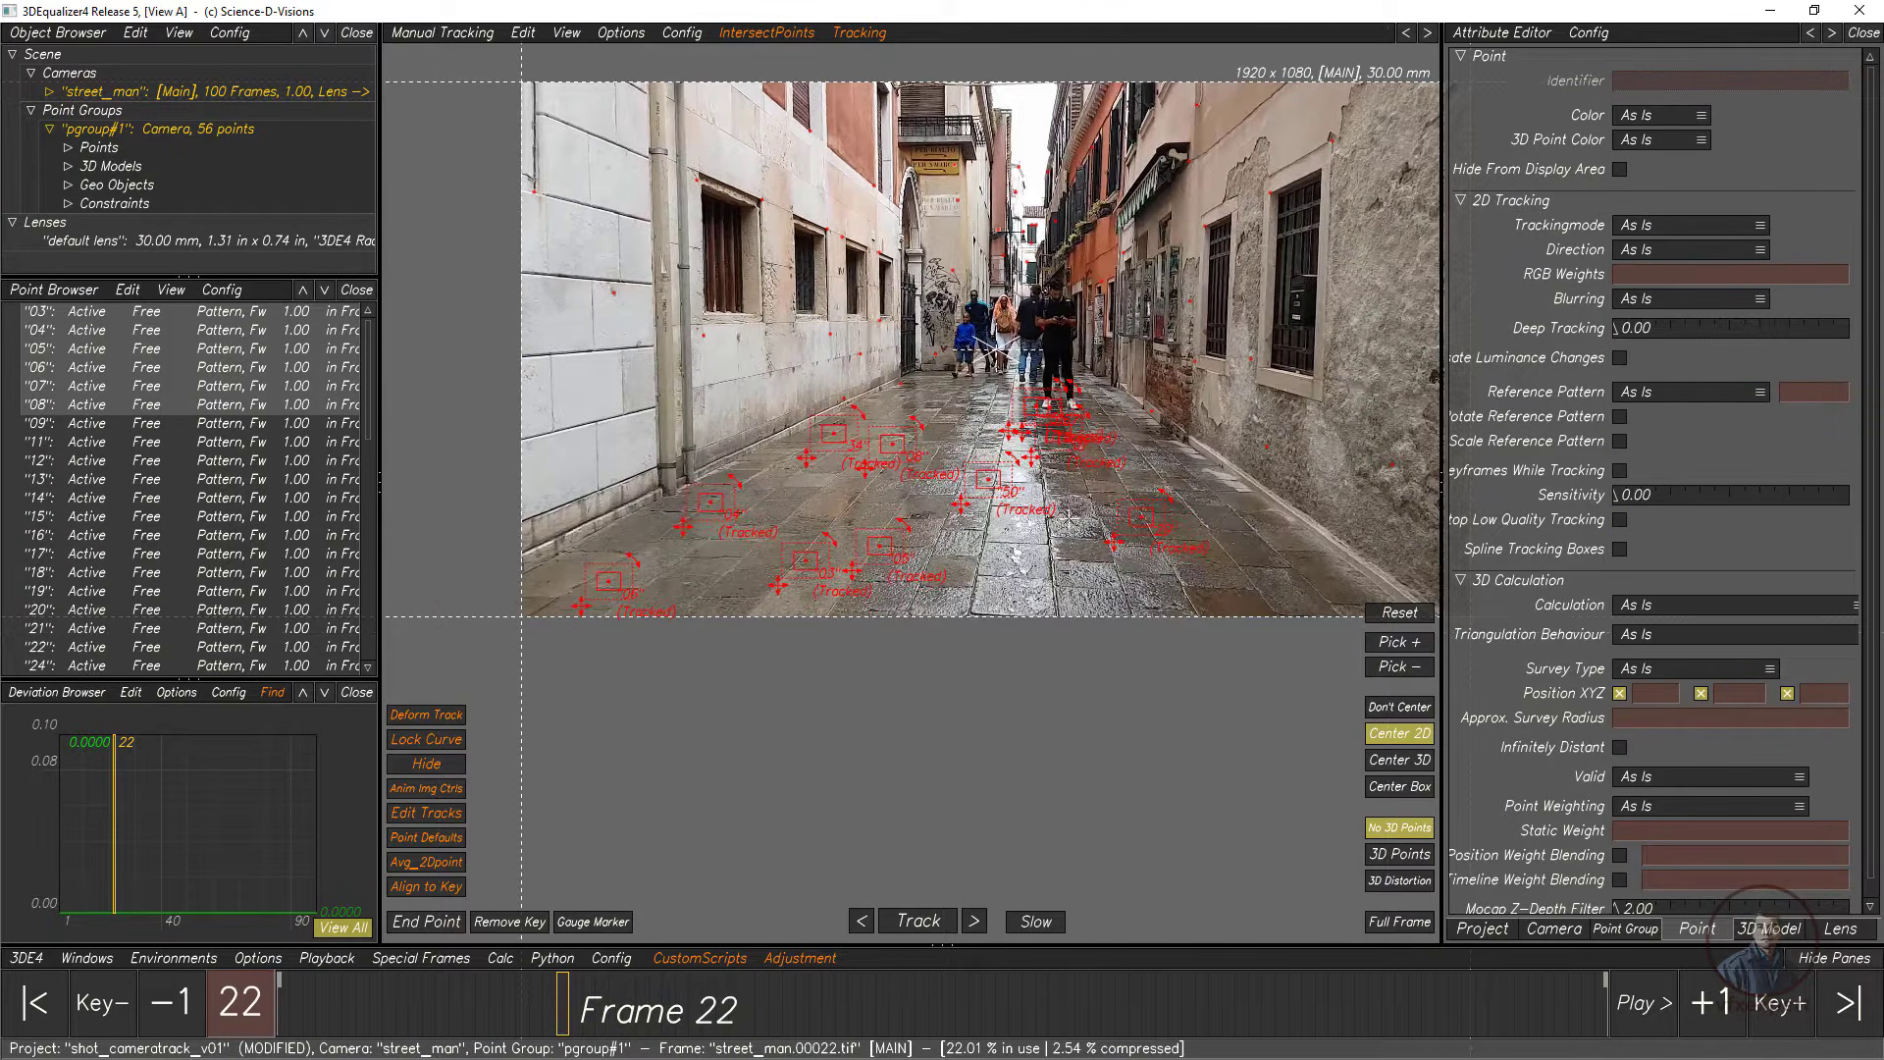
left_click(1015, 561)
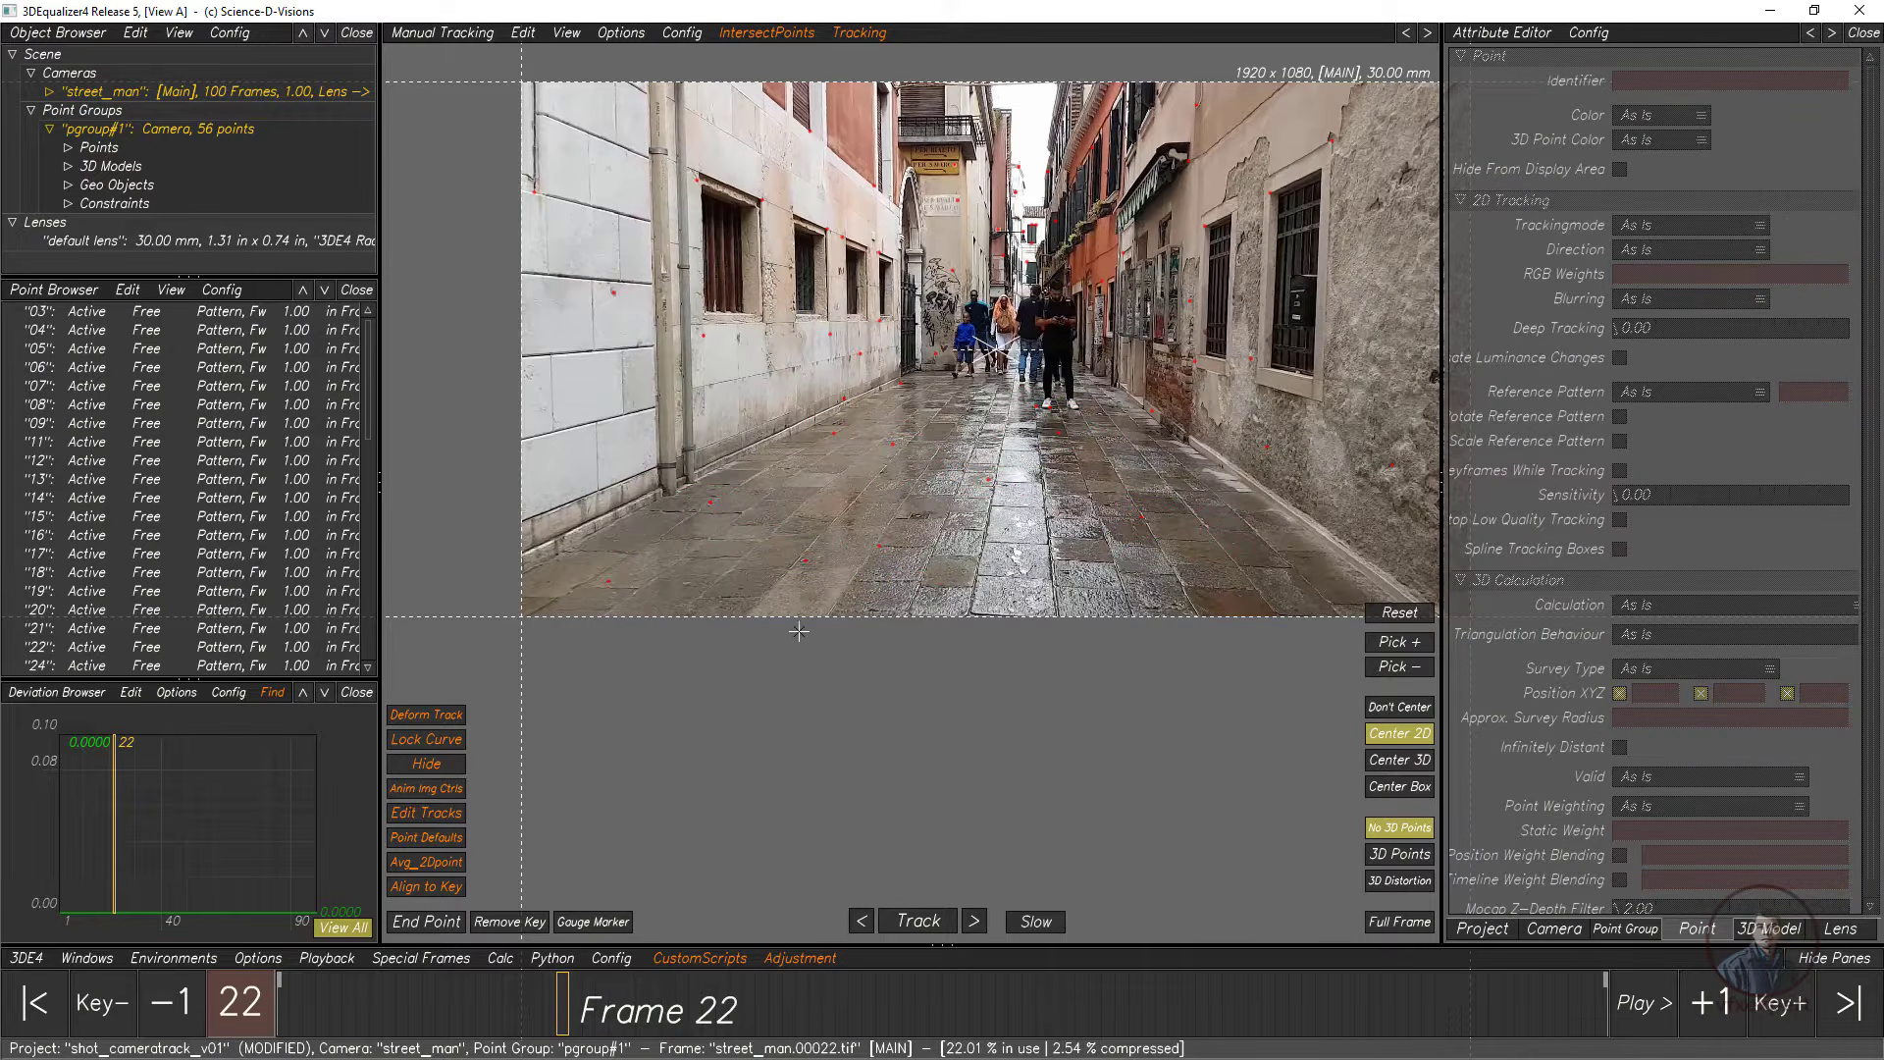
mouse_move(699, 650)
left_mouse_down()
mouse_move(708, 665)
mouse_move(1238, 599)
mouse_move(1192, 481)
mouse_move(958, 369)
mouse_move(855, 391)
mouse_move(753, 451)
mouse_move(684, 524)
left_mouse_up()
left_click(1026, 638)
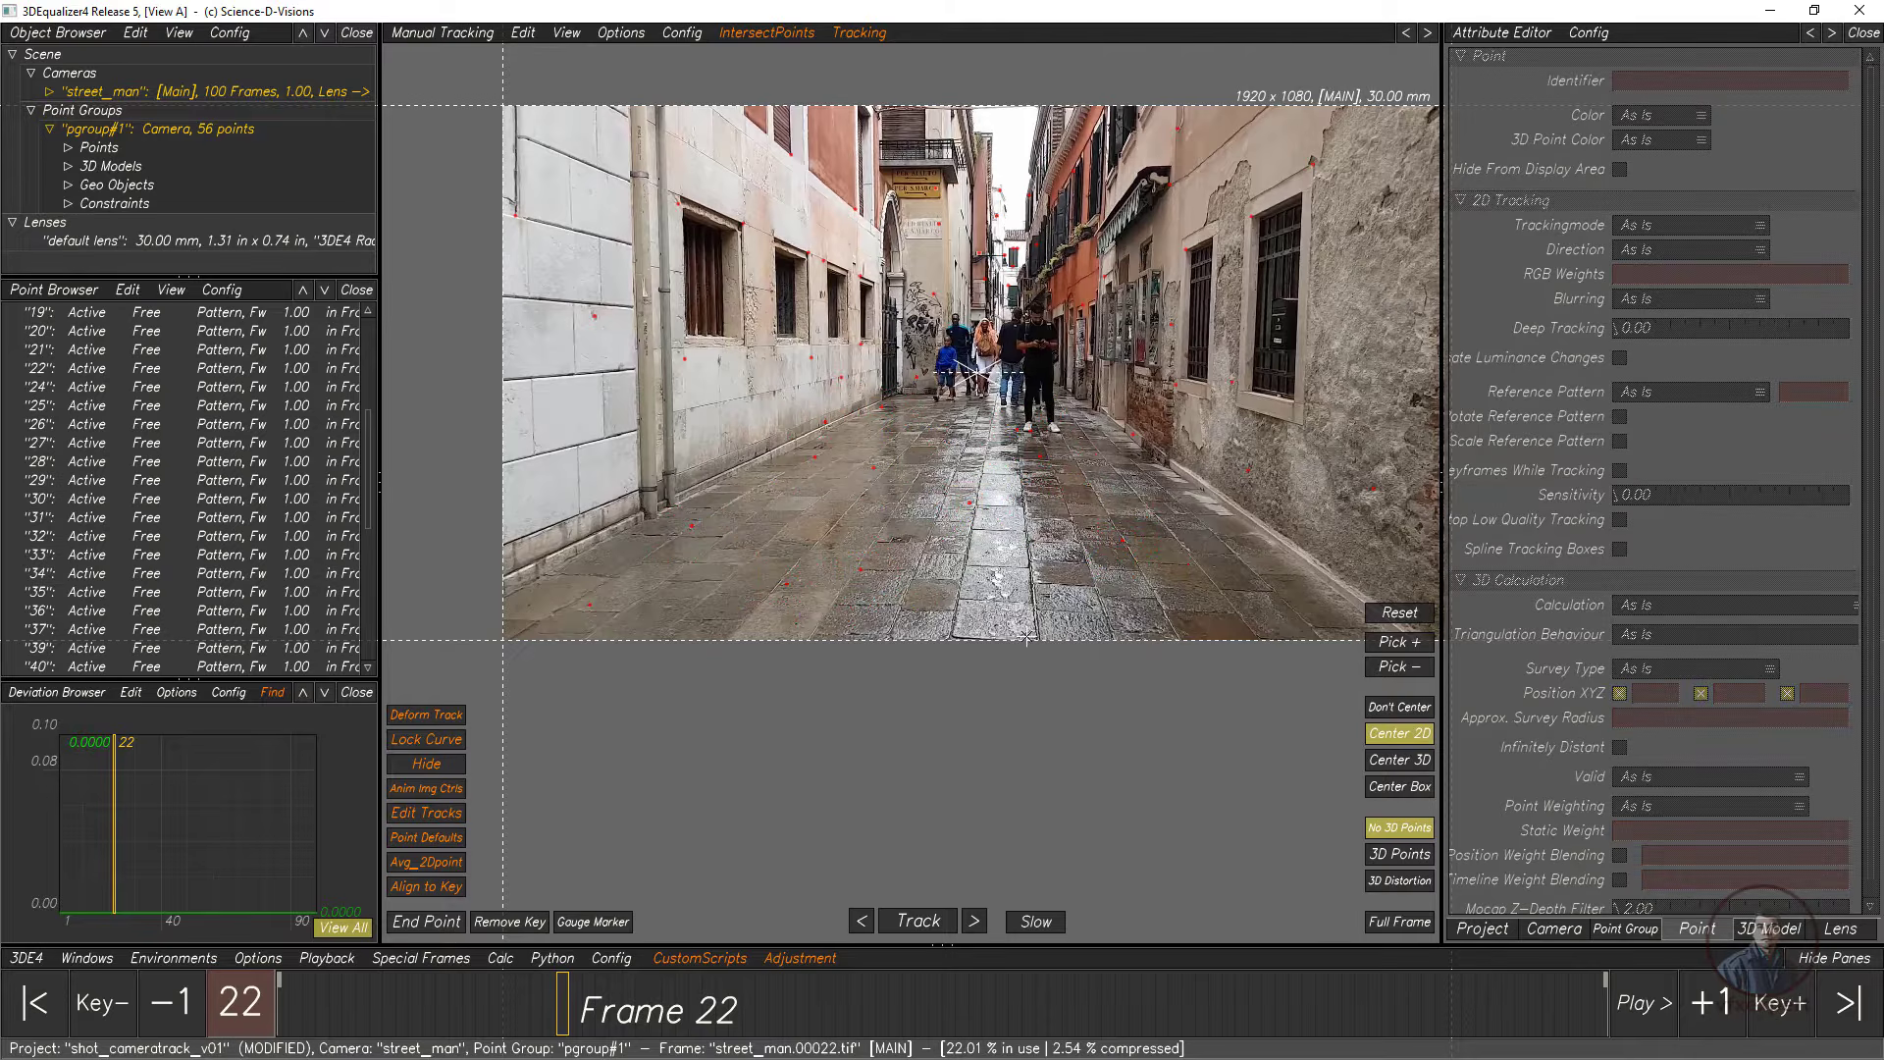
middle_click_drag(784, 425, 855, 597)
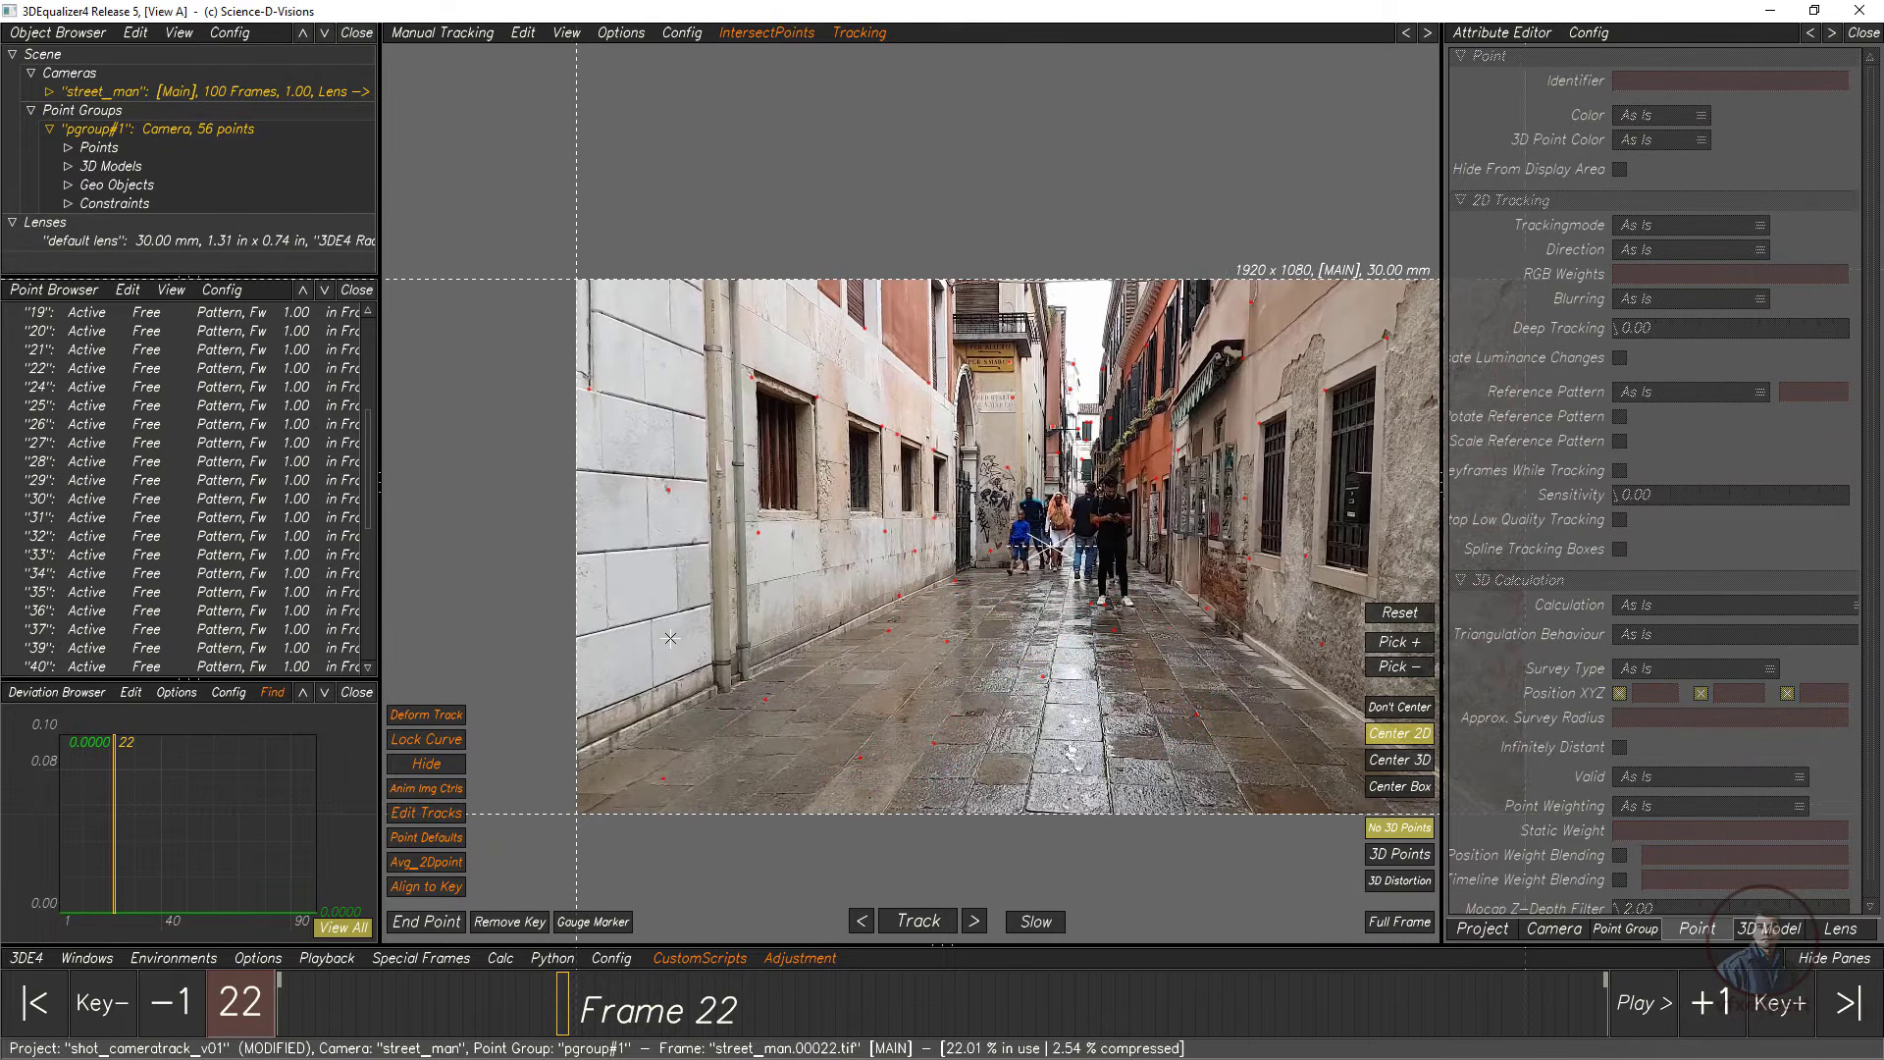
mouse_move(655, 632)
left_mouse_down()
mouse_move(858, 589)
mouse_move(956, 510)
mouse_move(908, 392)
mouse_move(638, 545)
left_mouse_up()
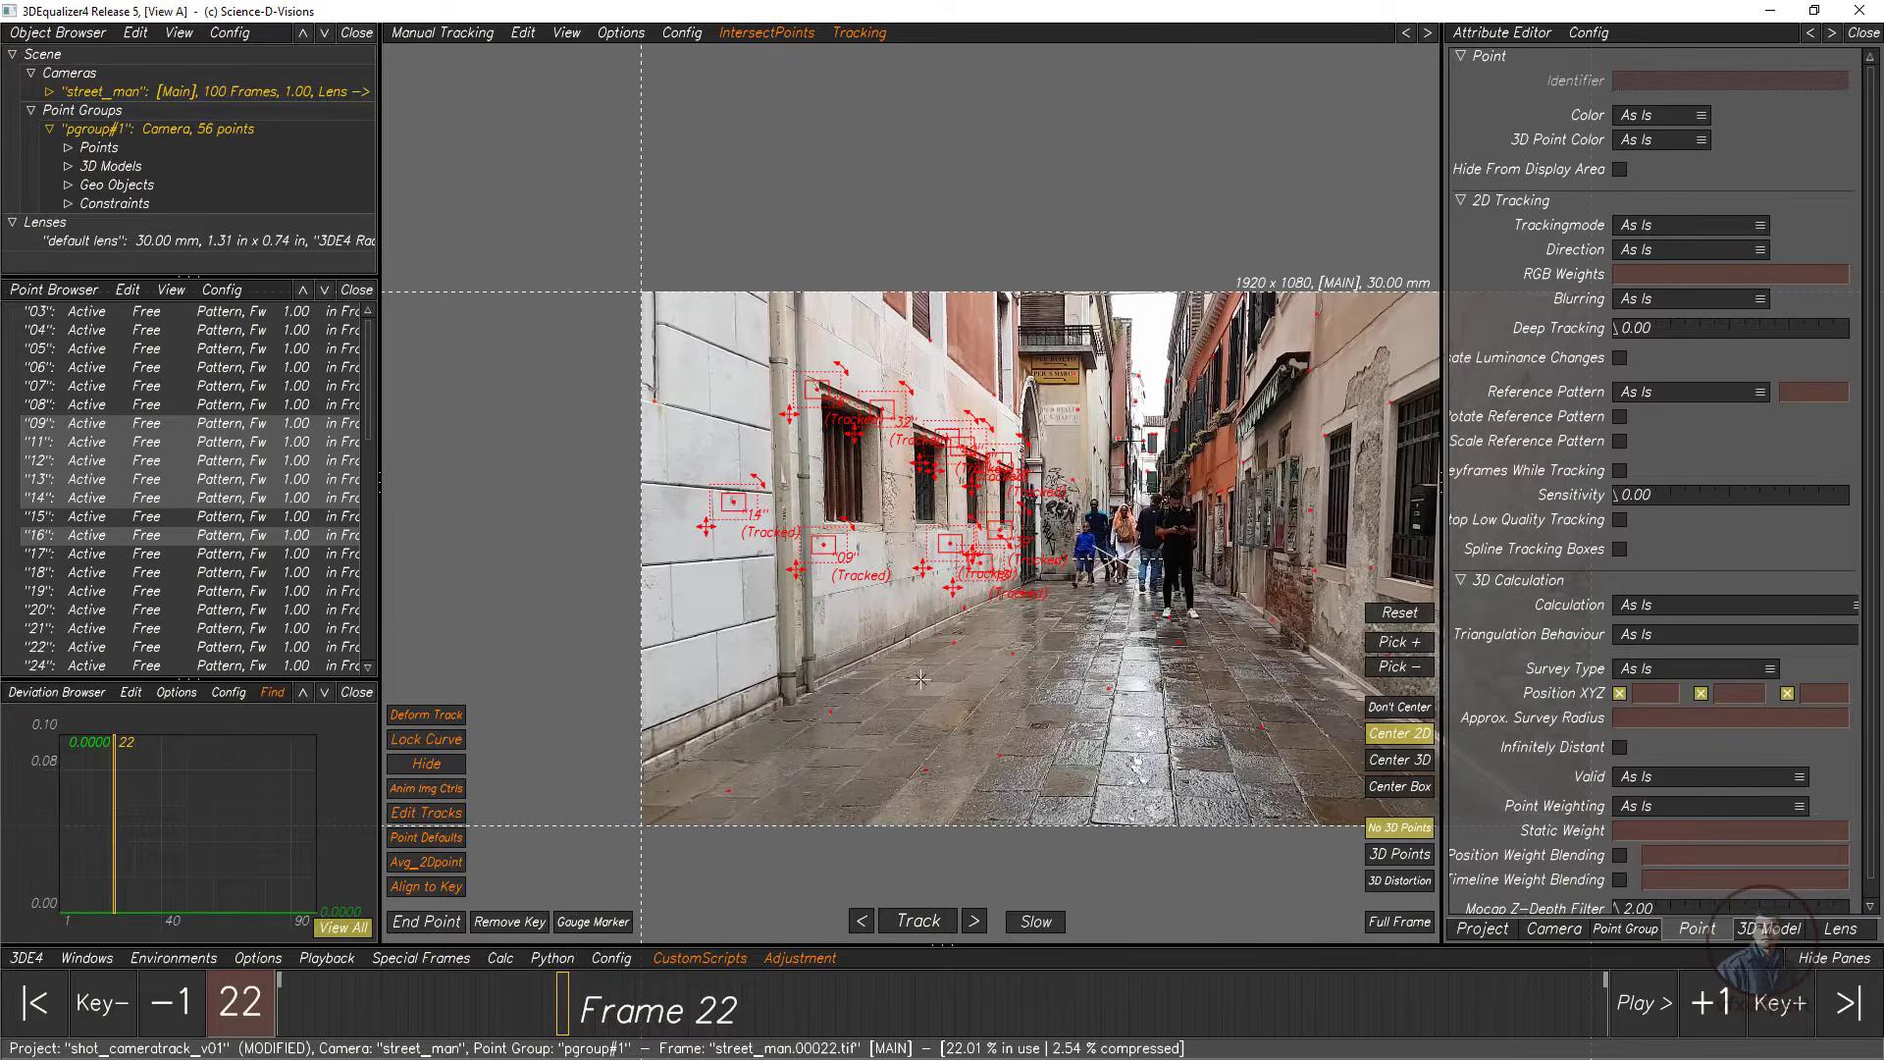
left_click(1266, 521)
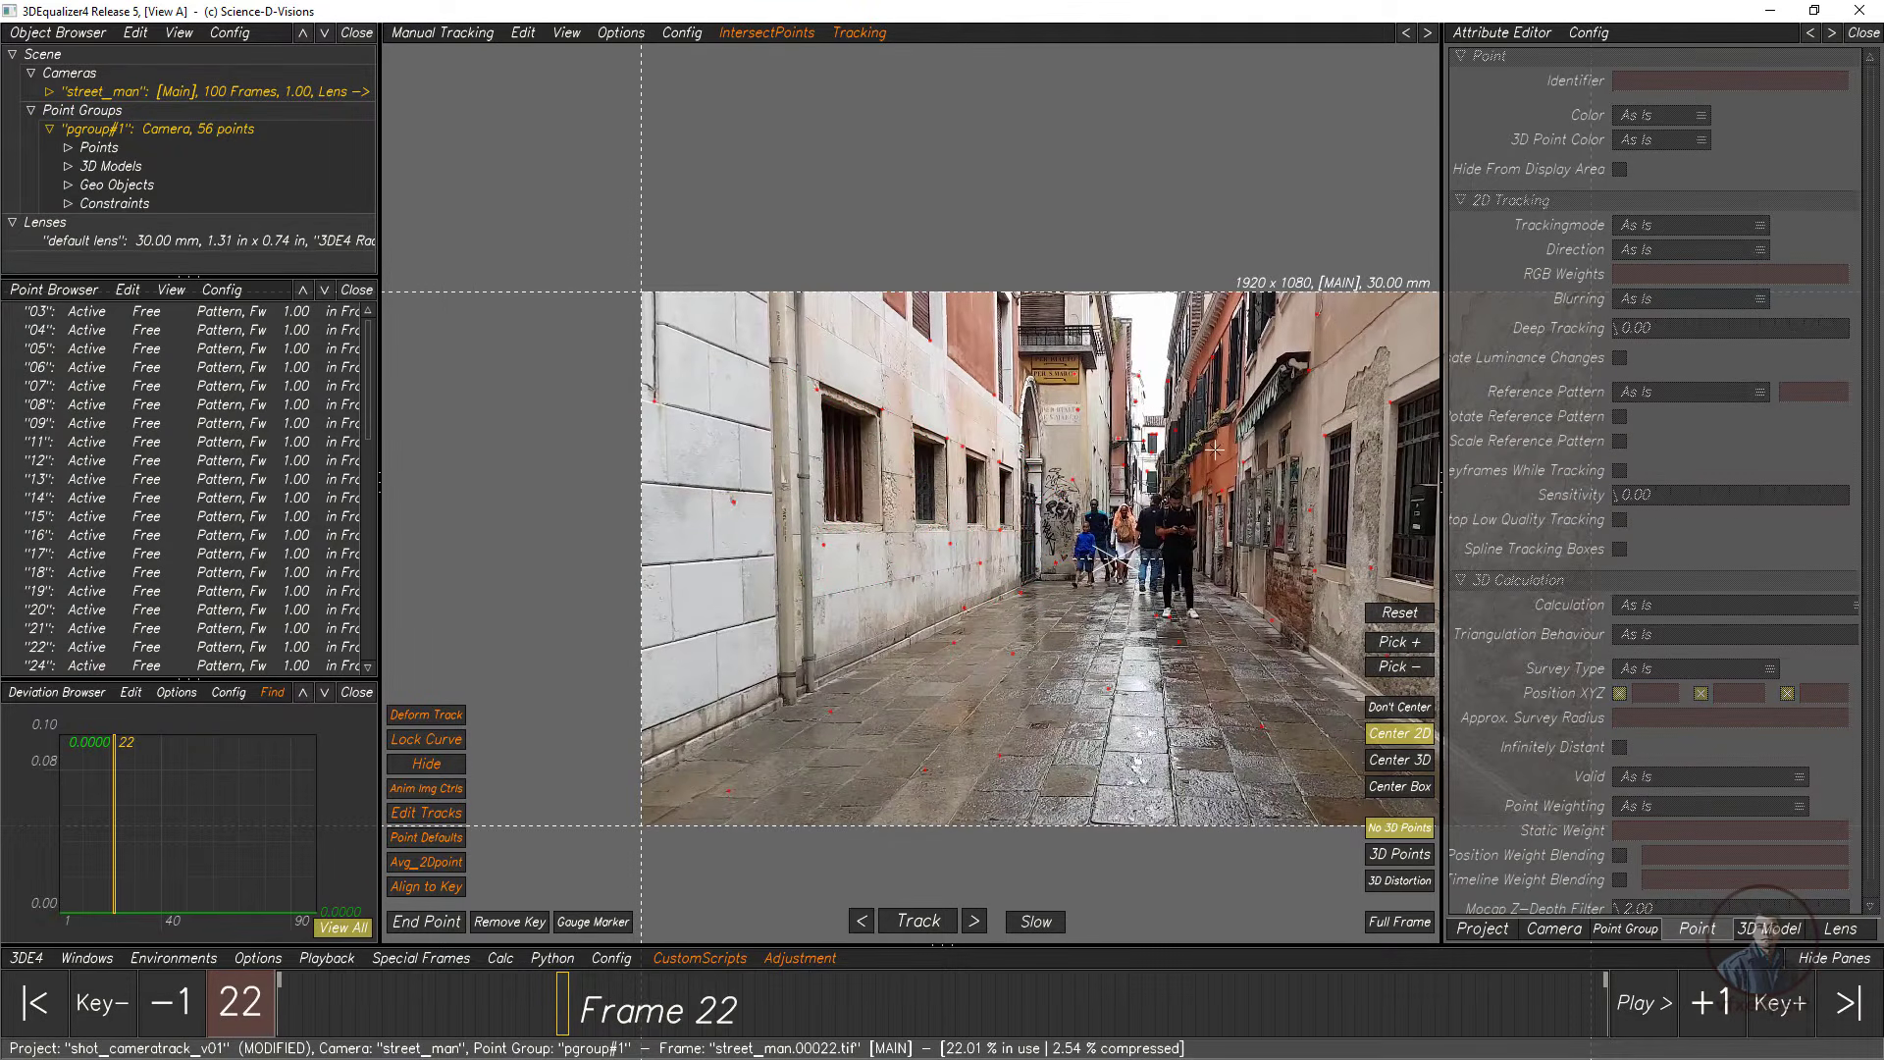
Step: Inspect the points around the far buildings, fit the full frame in the view and return to frame 1
scroll(1219, 368, "up", 3)
scroll(1261, 470, "up", 2)
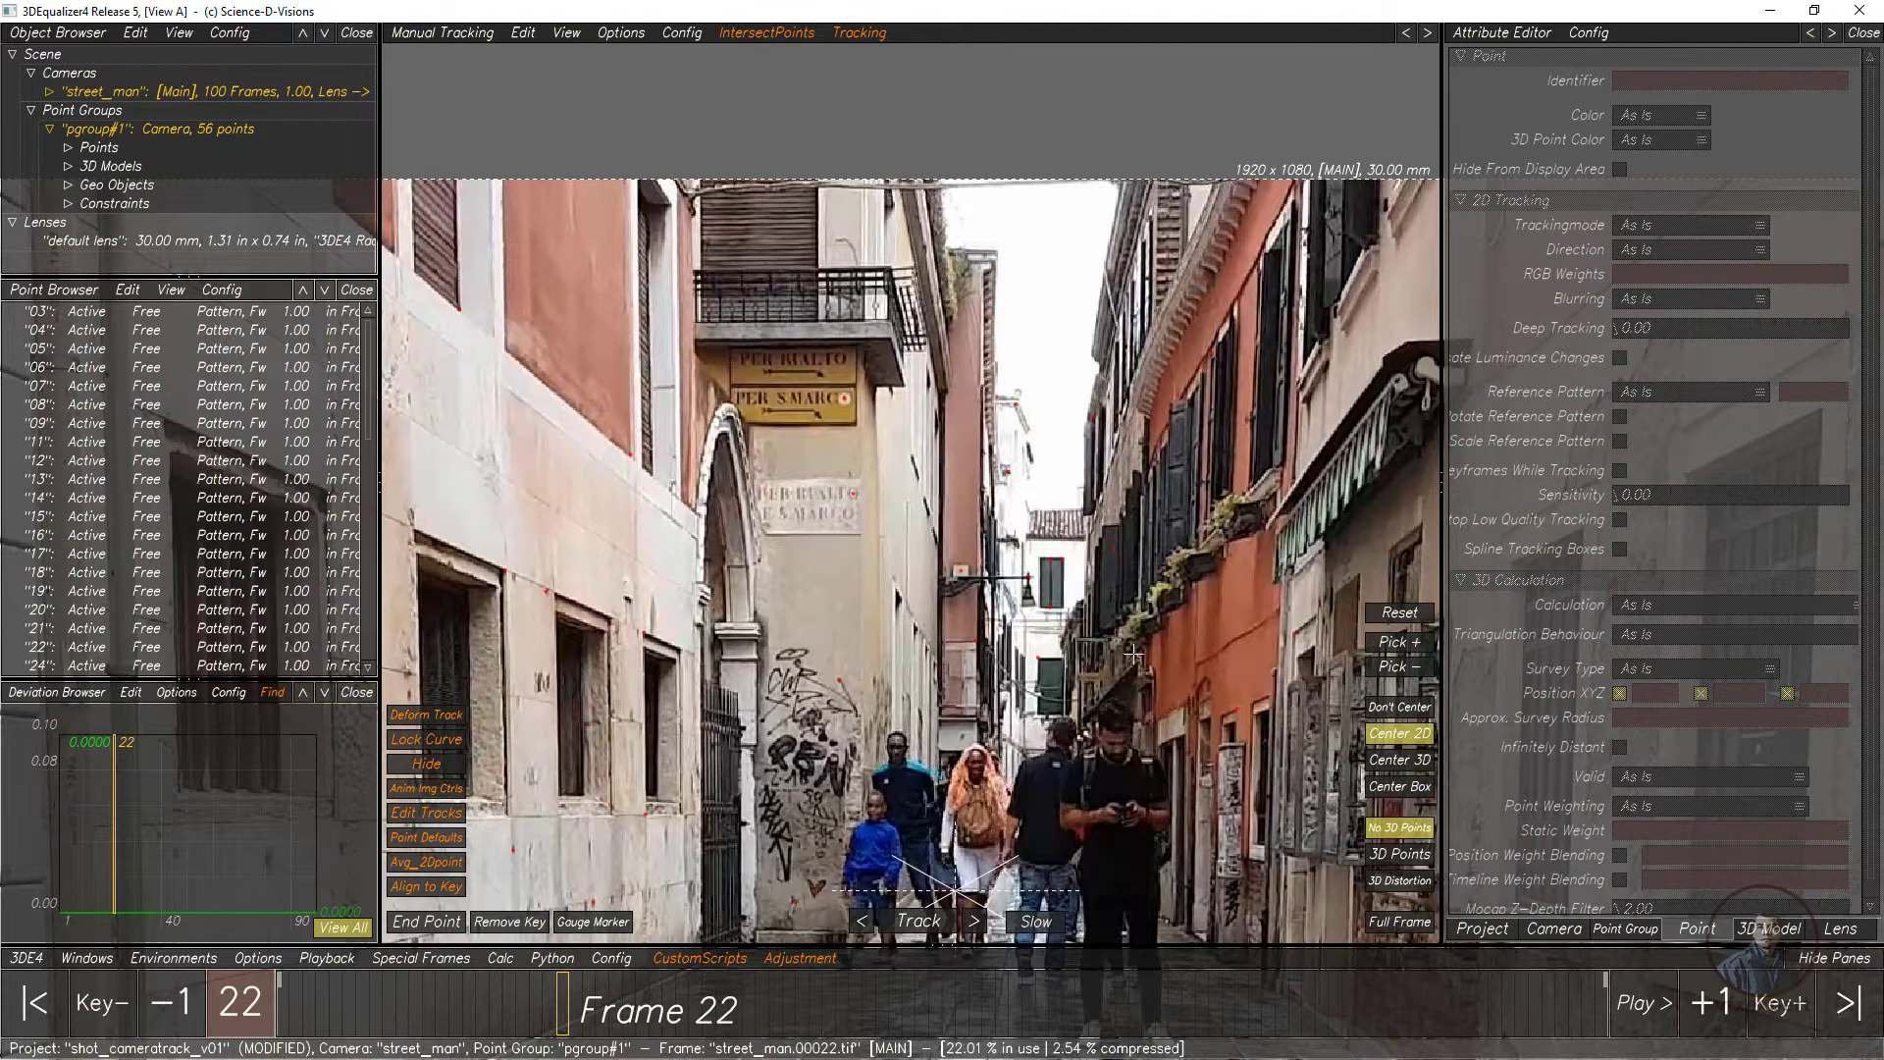
scroll(1133, 652, "down", 5)
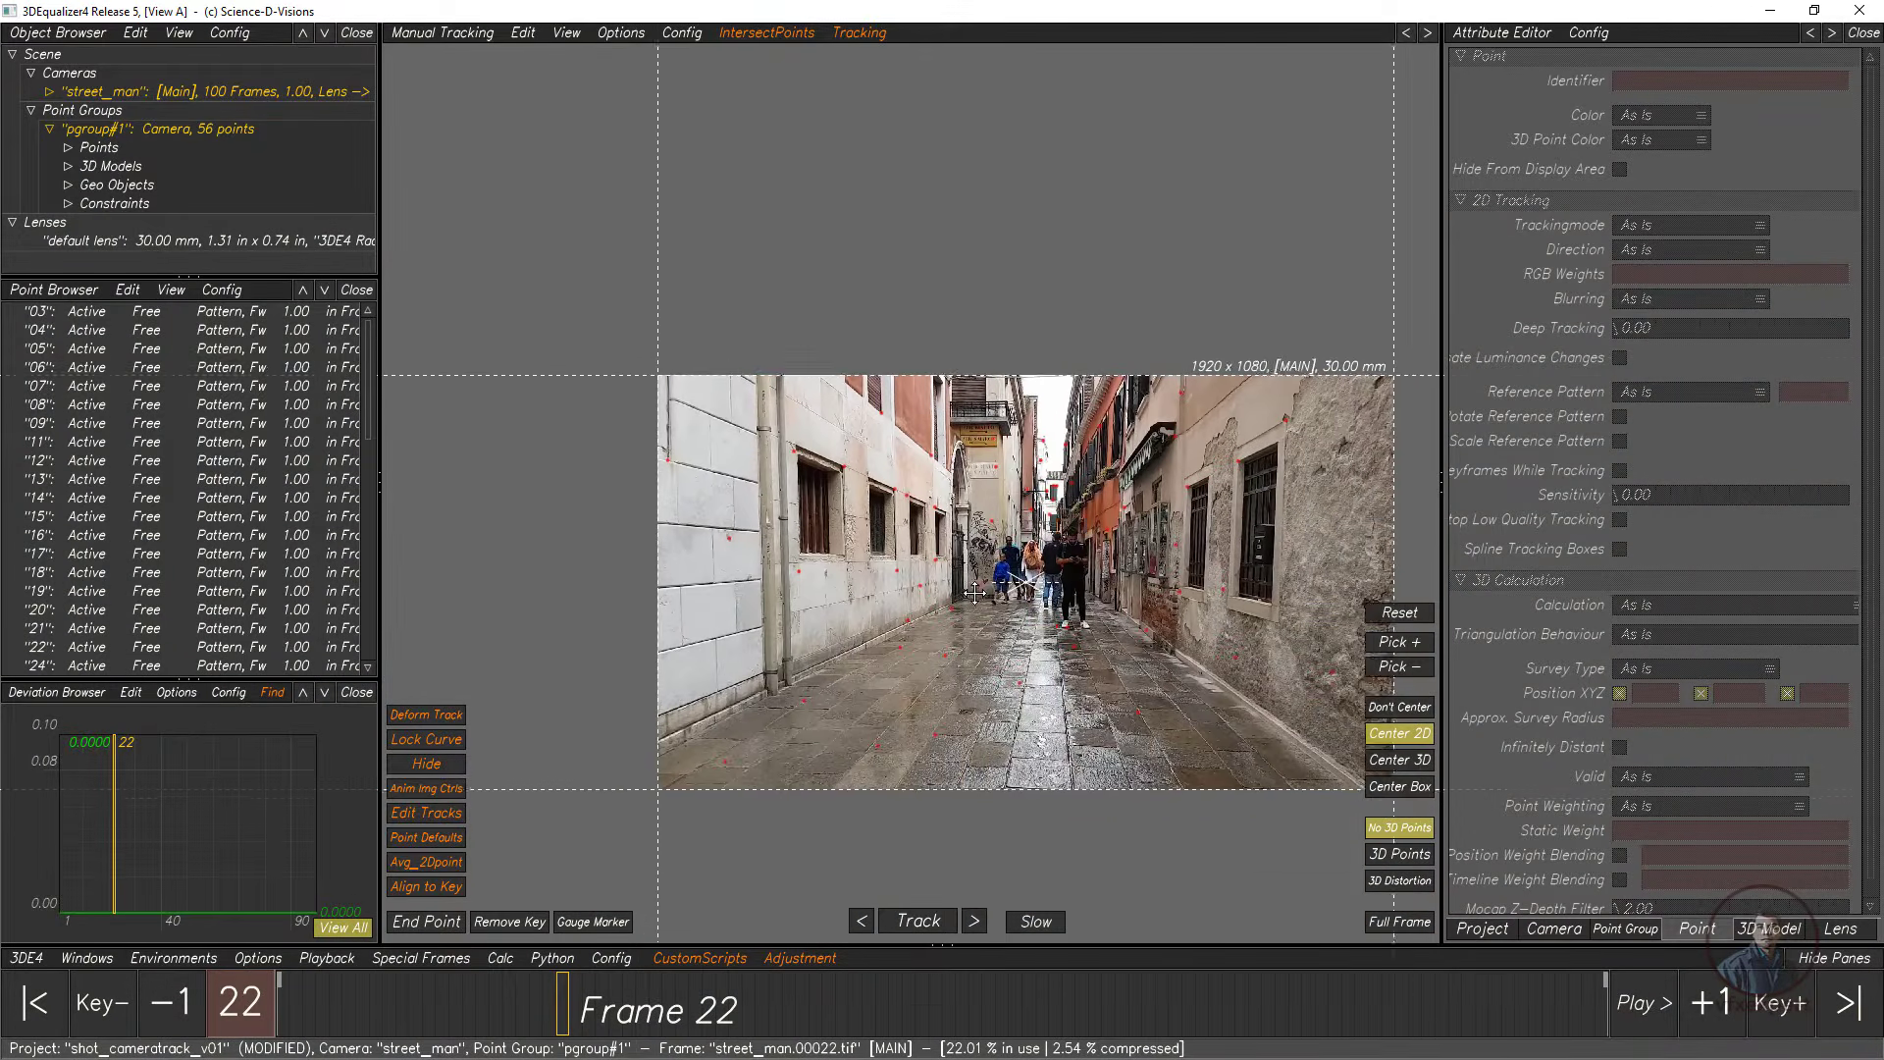
scroll(974, 593, "up", 5)
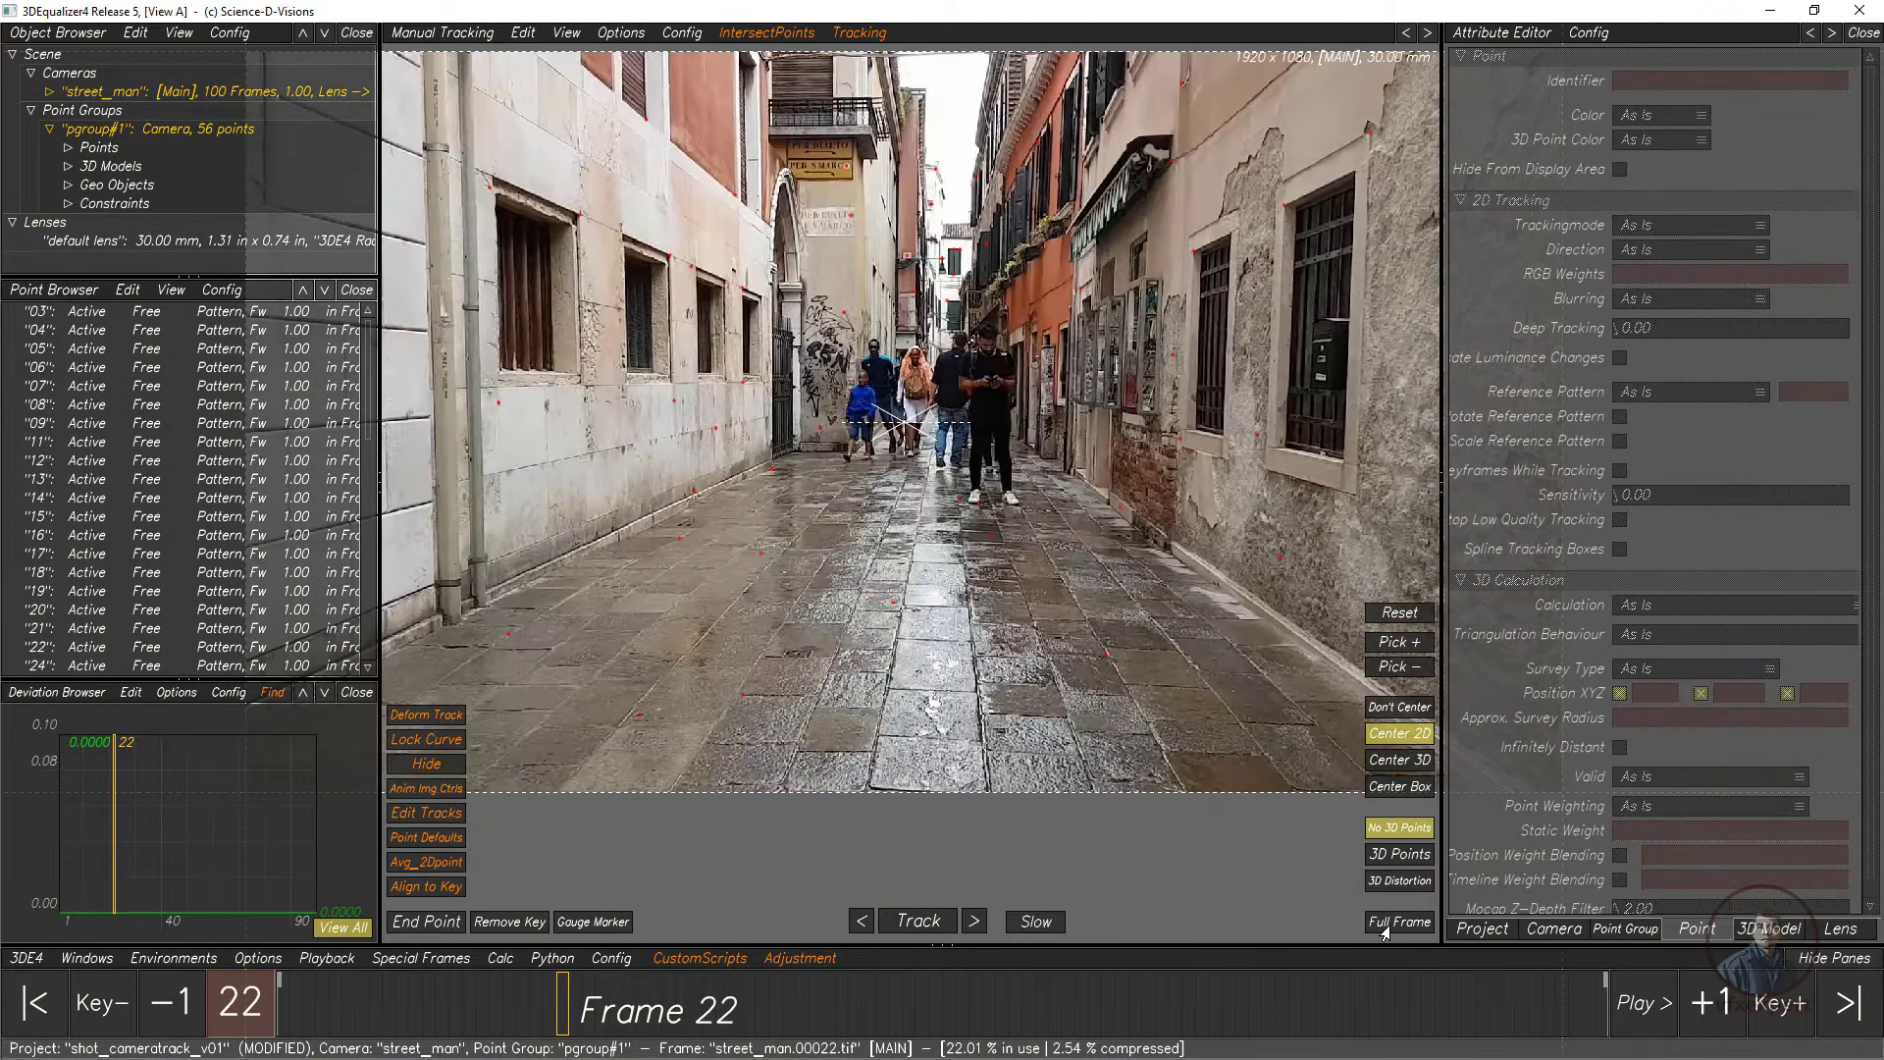
left_click(1398, 923)
left_click_drag(562, 1011, 240, 989)
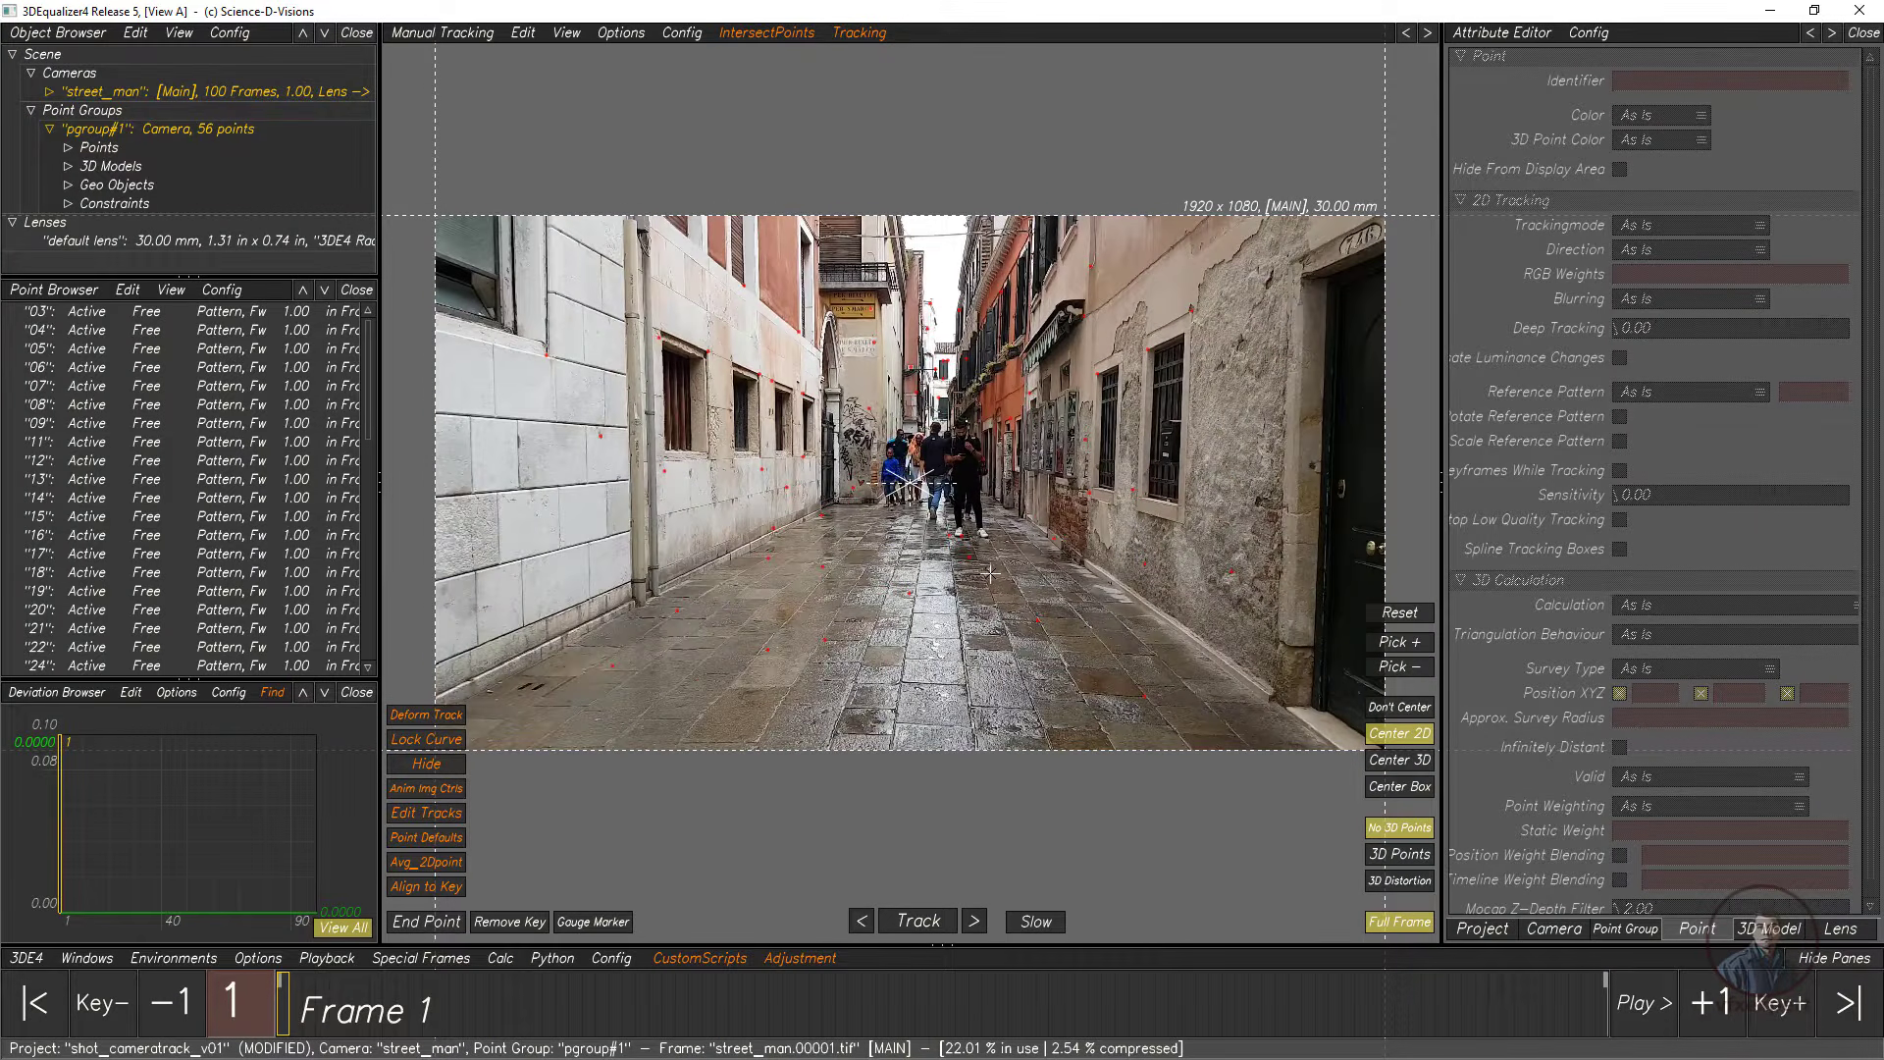
Step: Save the project under the new name shot_cameratrack_v02 in the July-2022\3DE folder
left_click(19, 959)
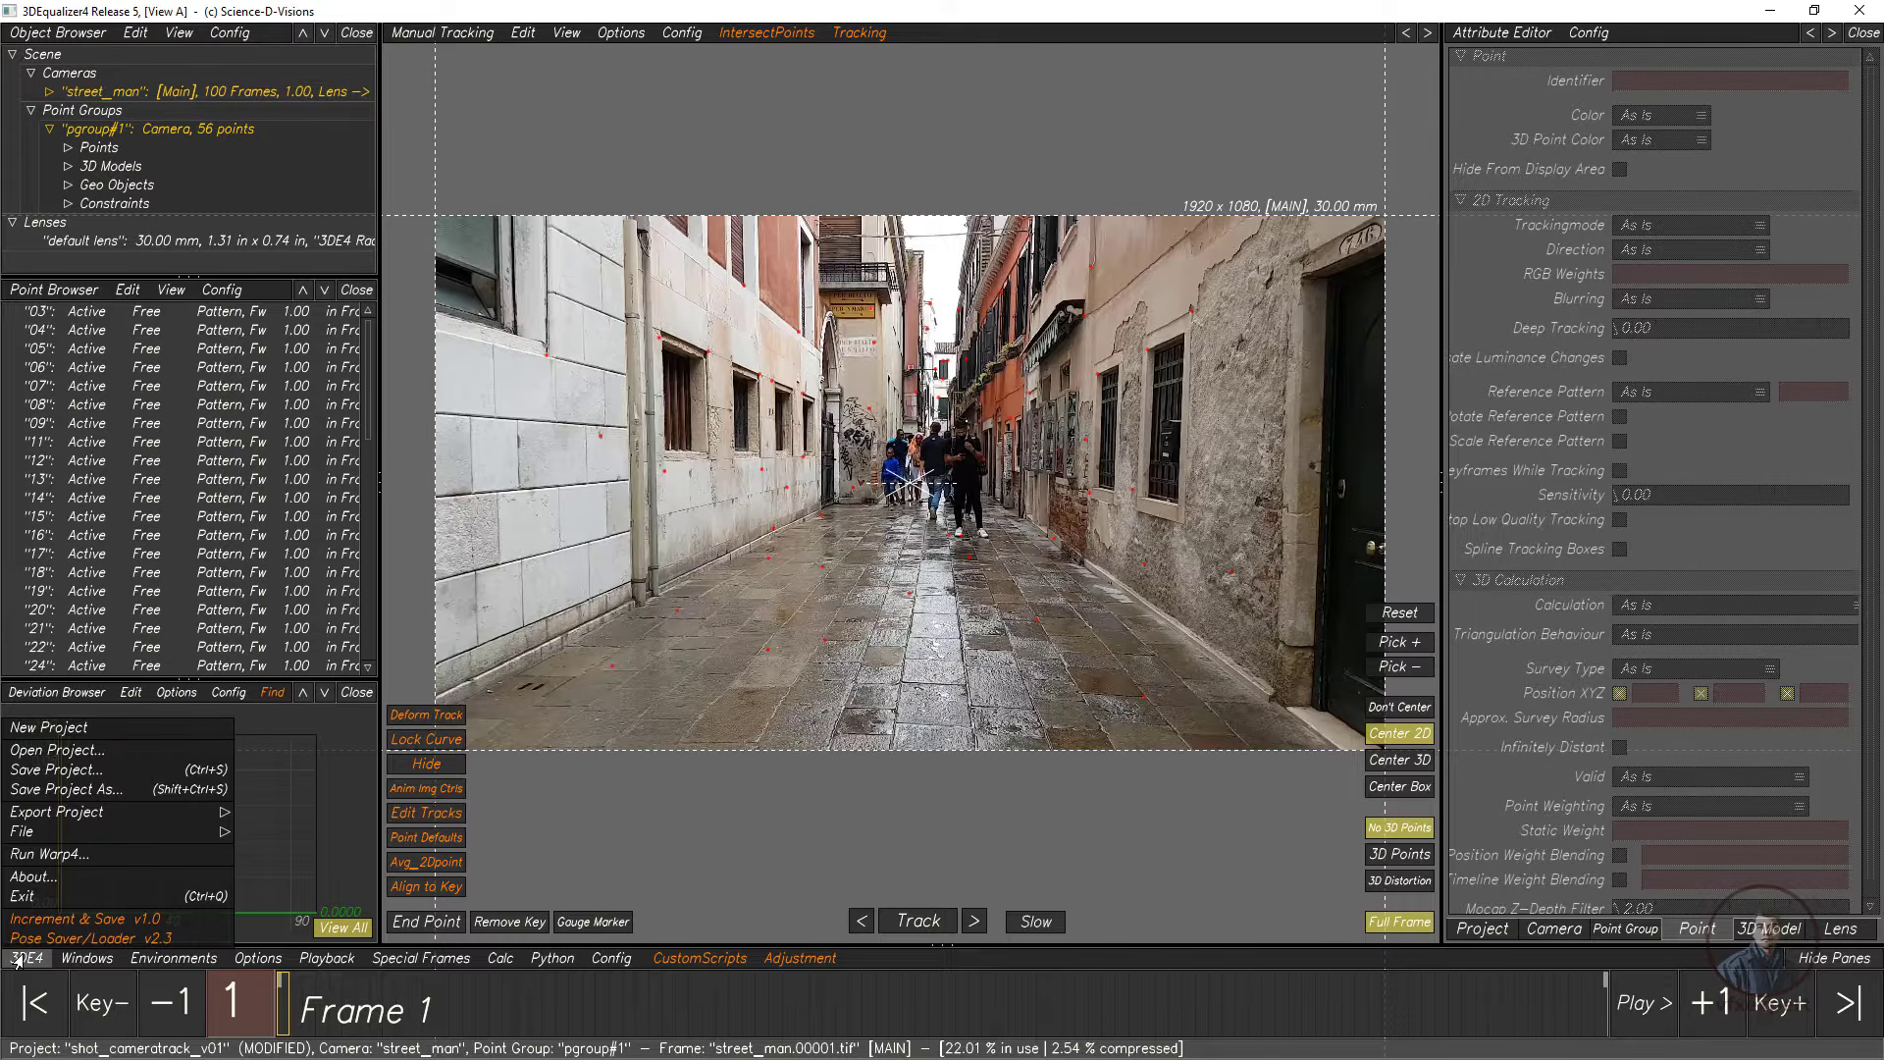
left_click(55, 790)
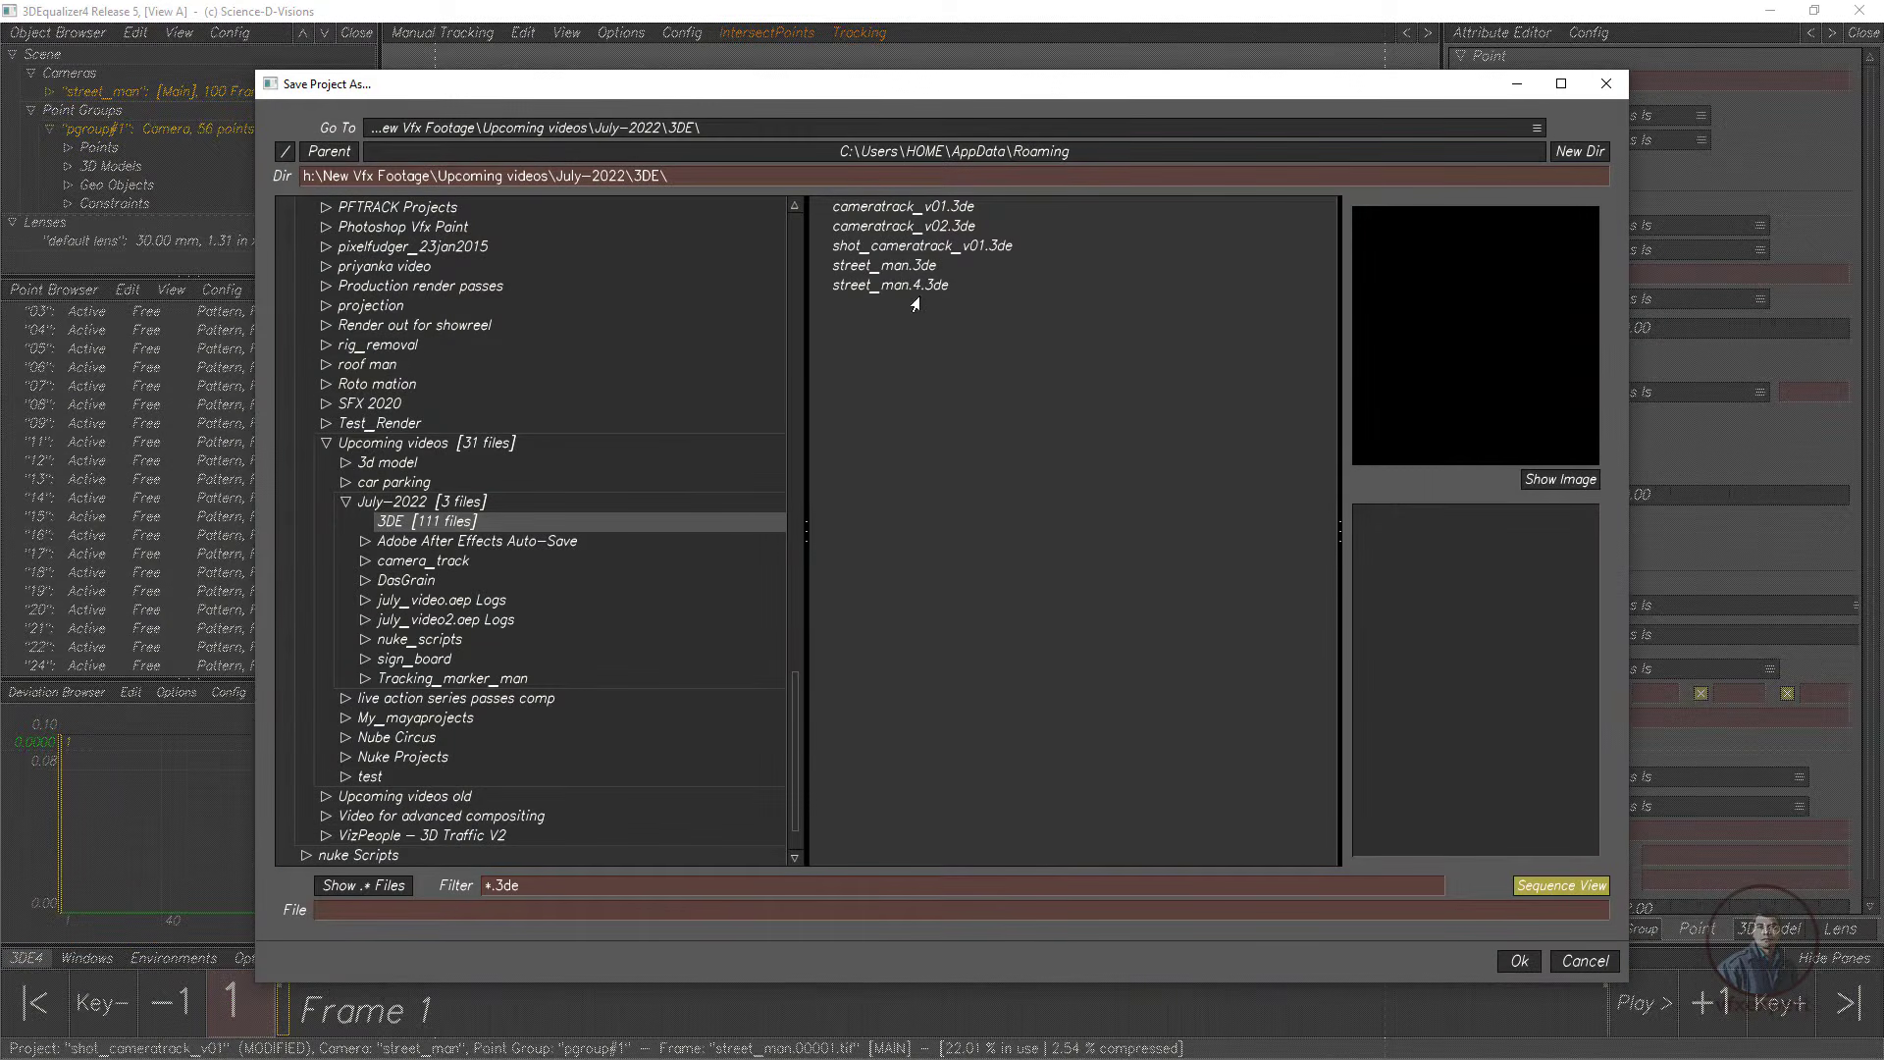
left_click(897, 247)
key("BackSpace")
type("2")
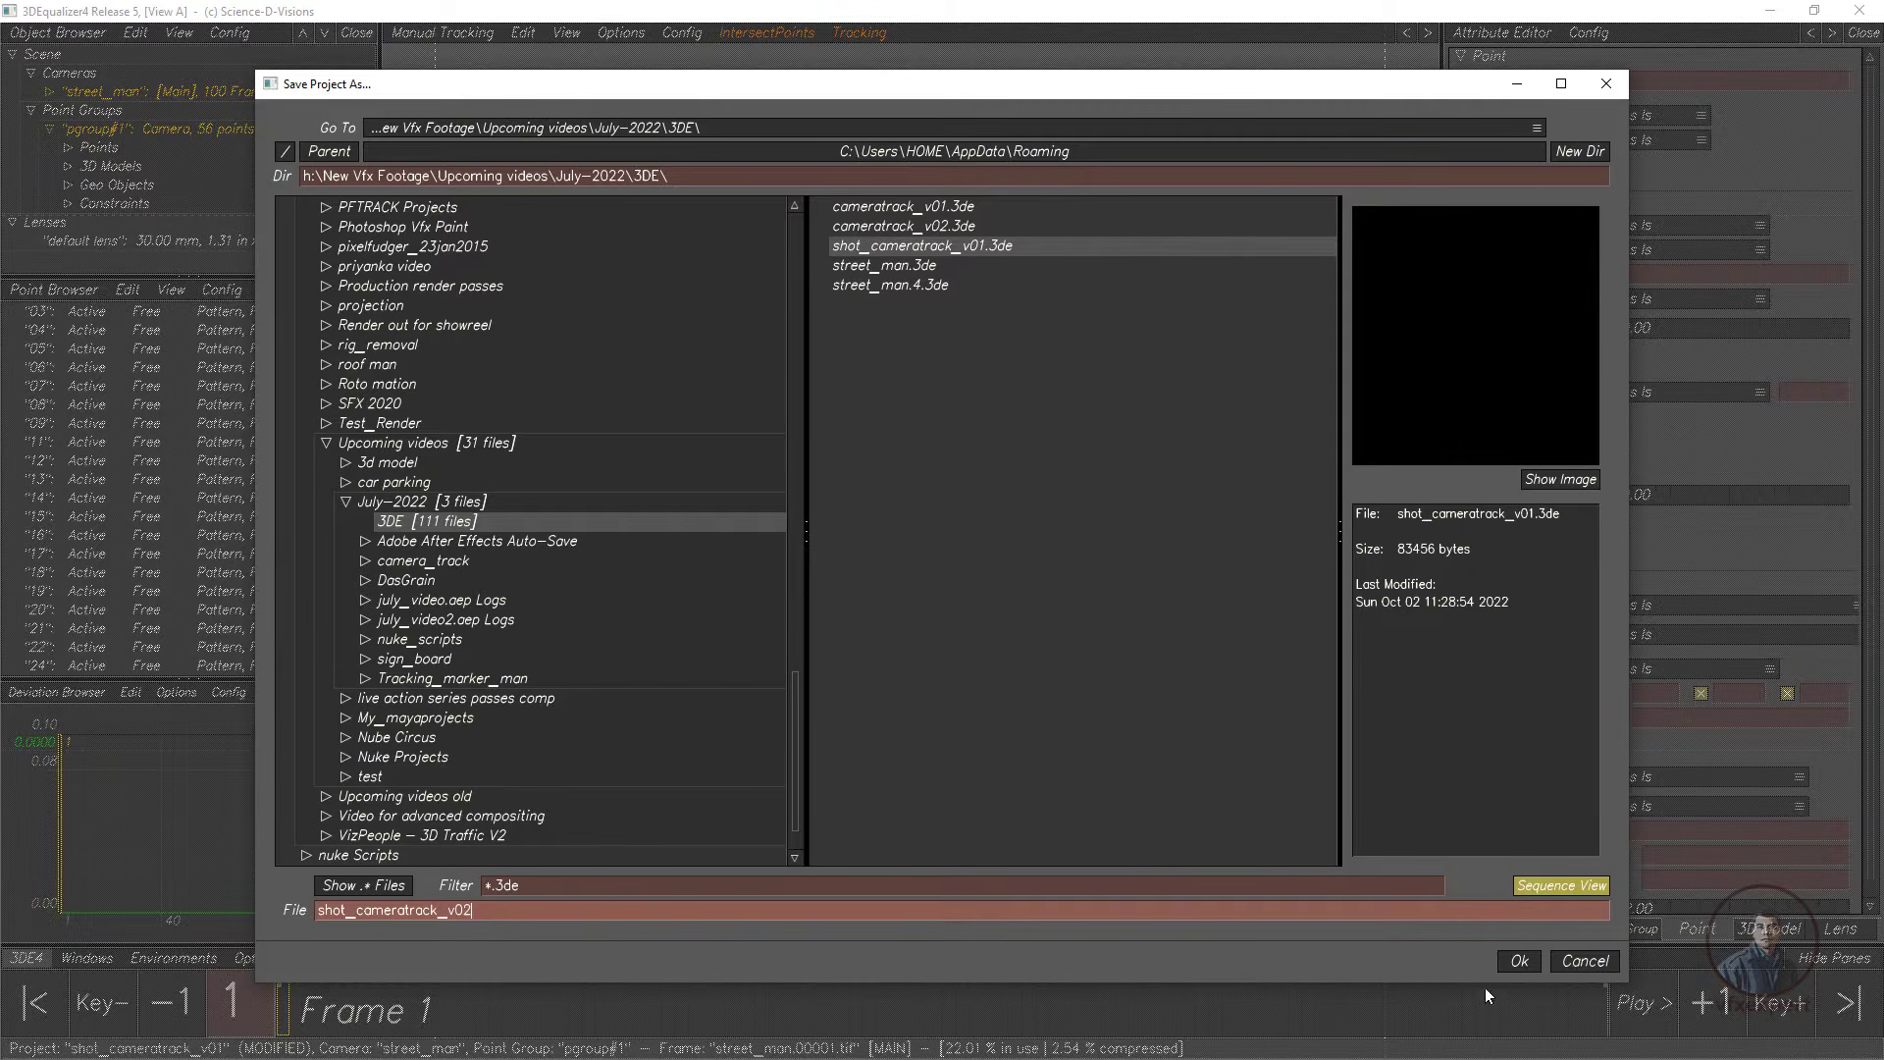
left_click(1511, 964)
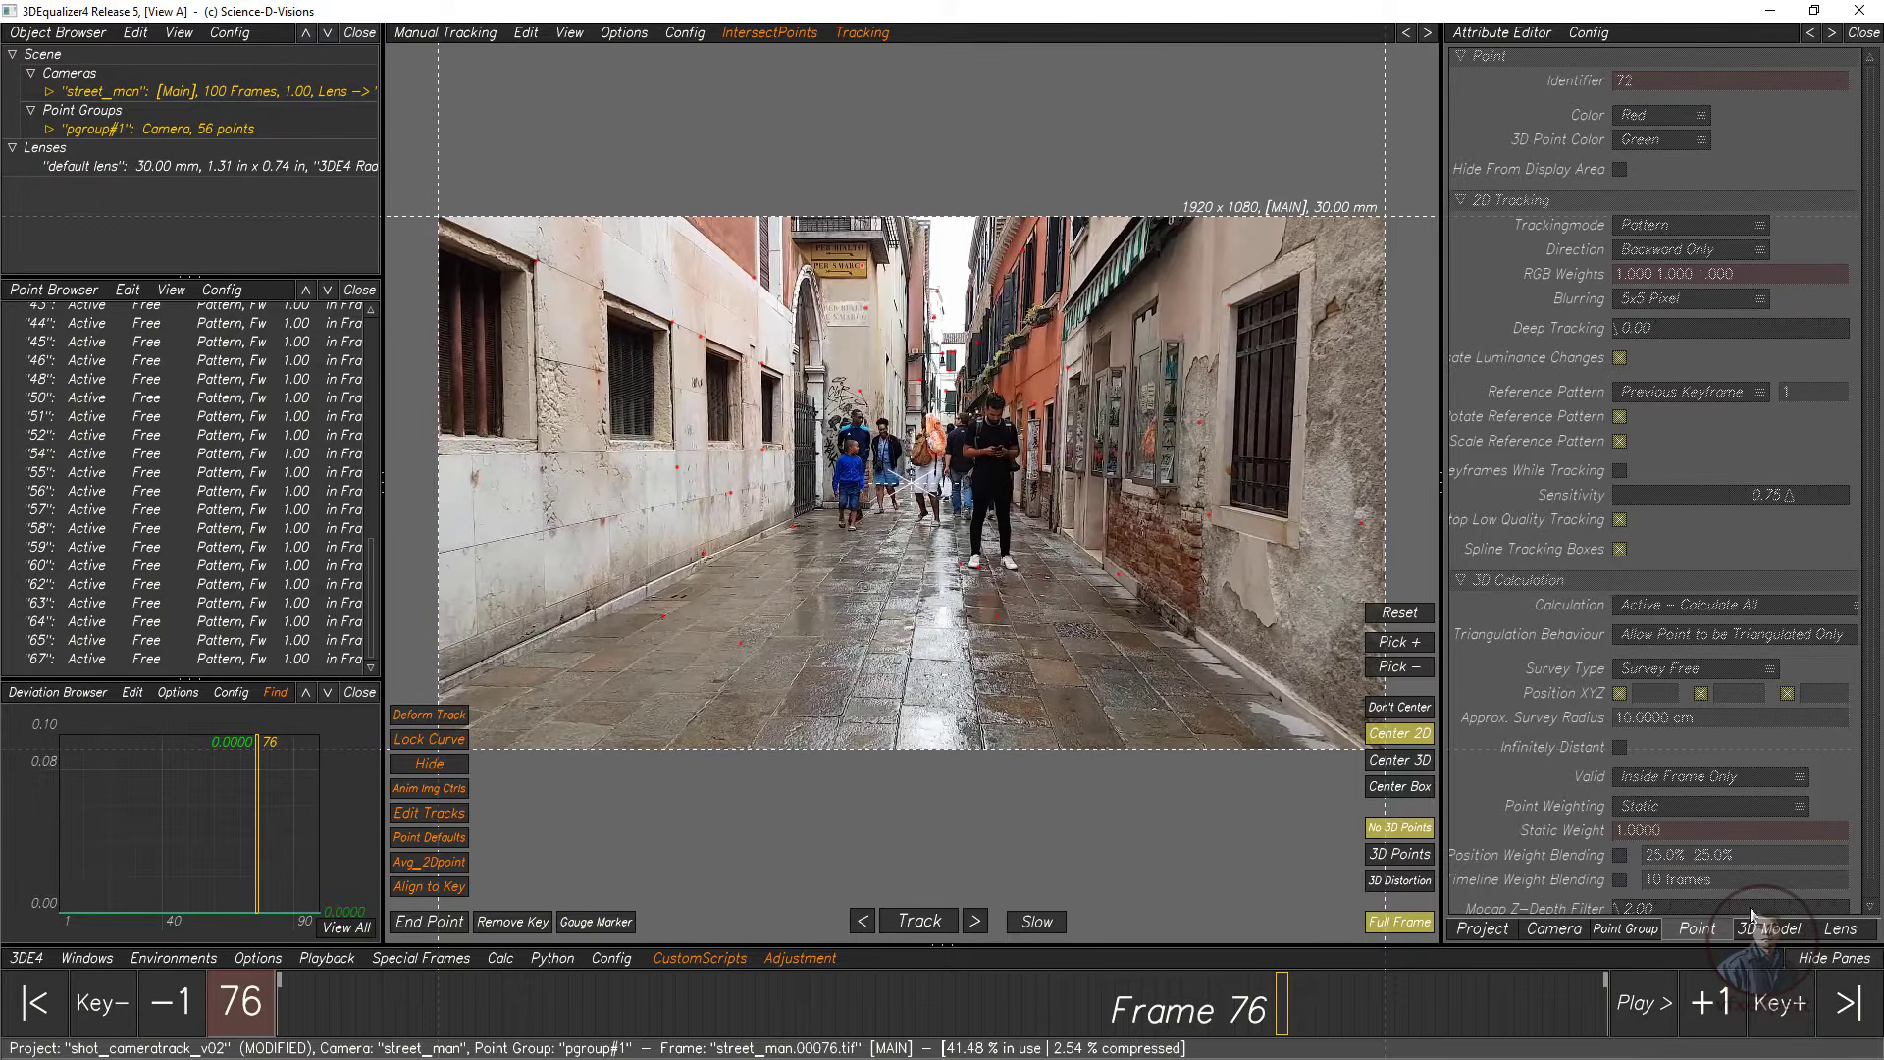
Step: Show the default lens attributes, calculate the camera from scratch and use the result
left_click(1841, 931)
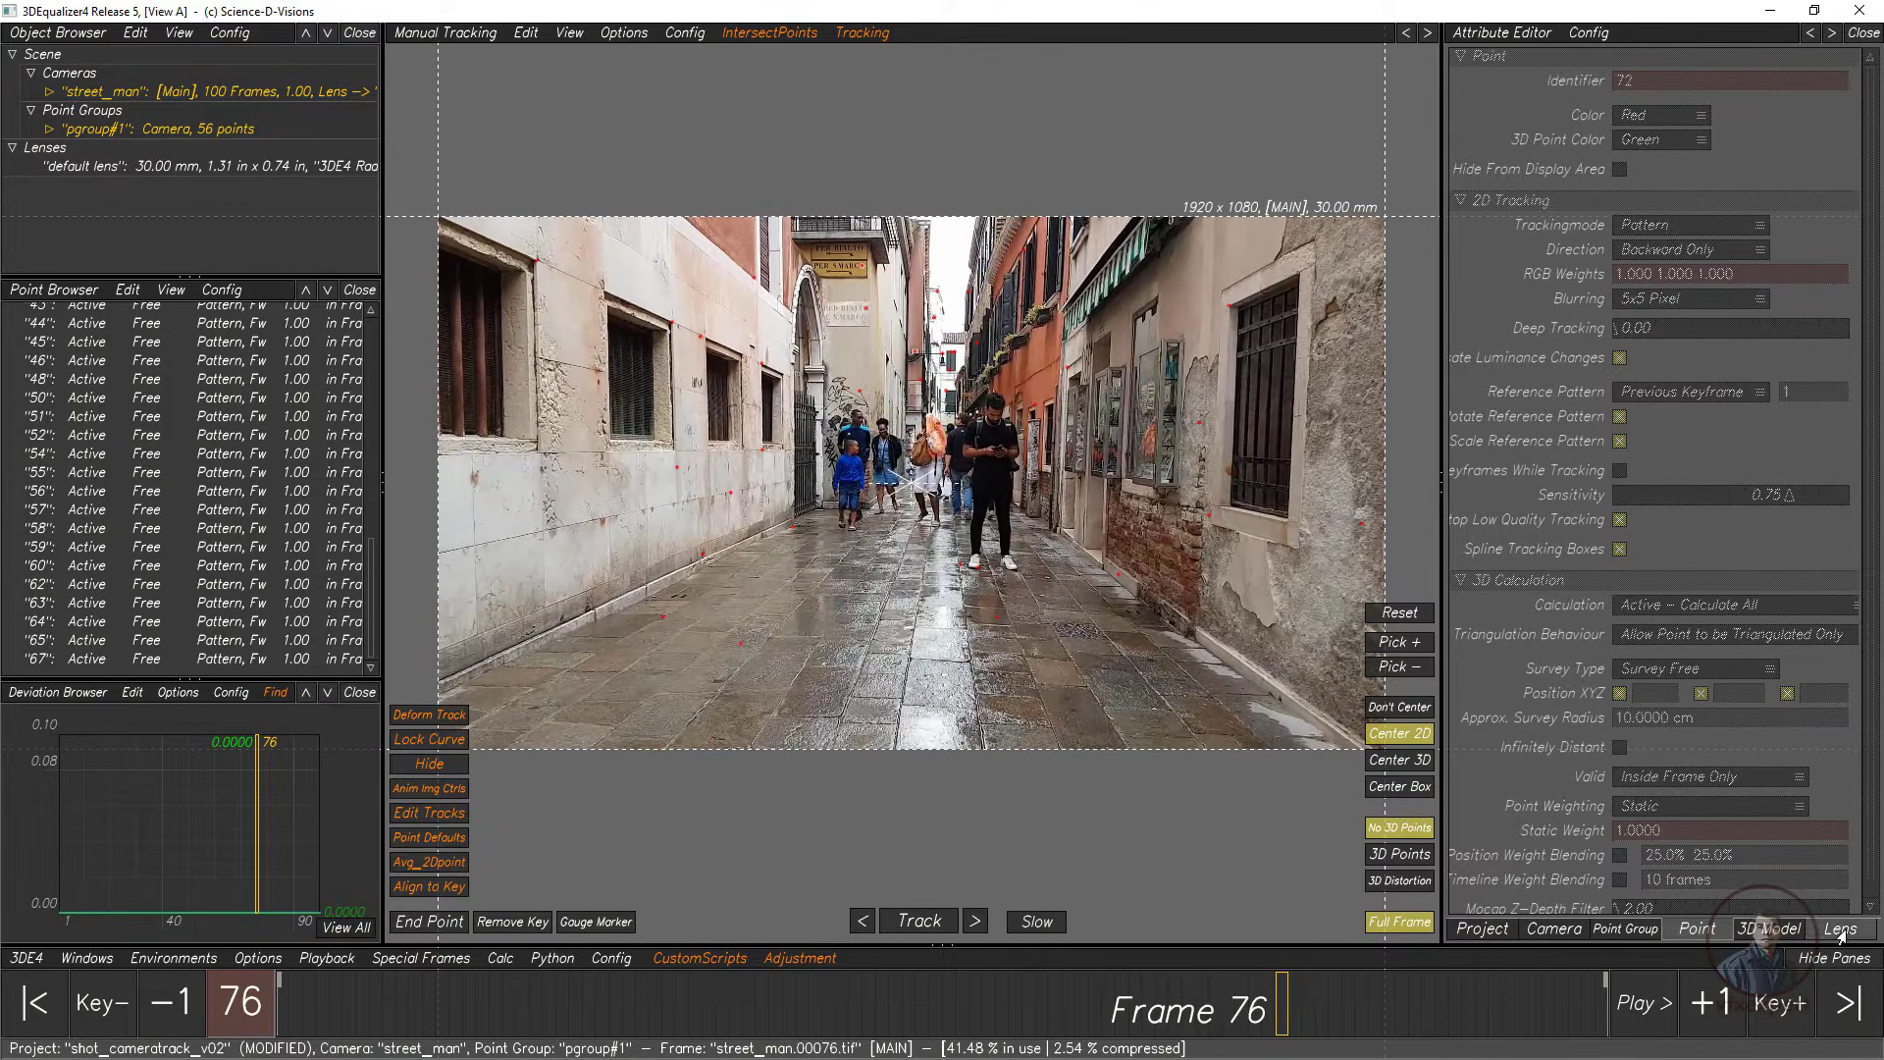
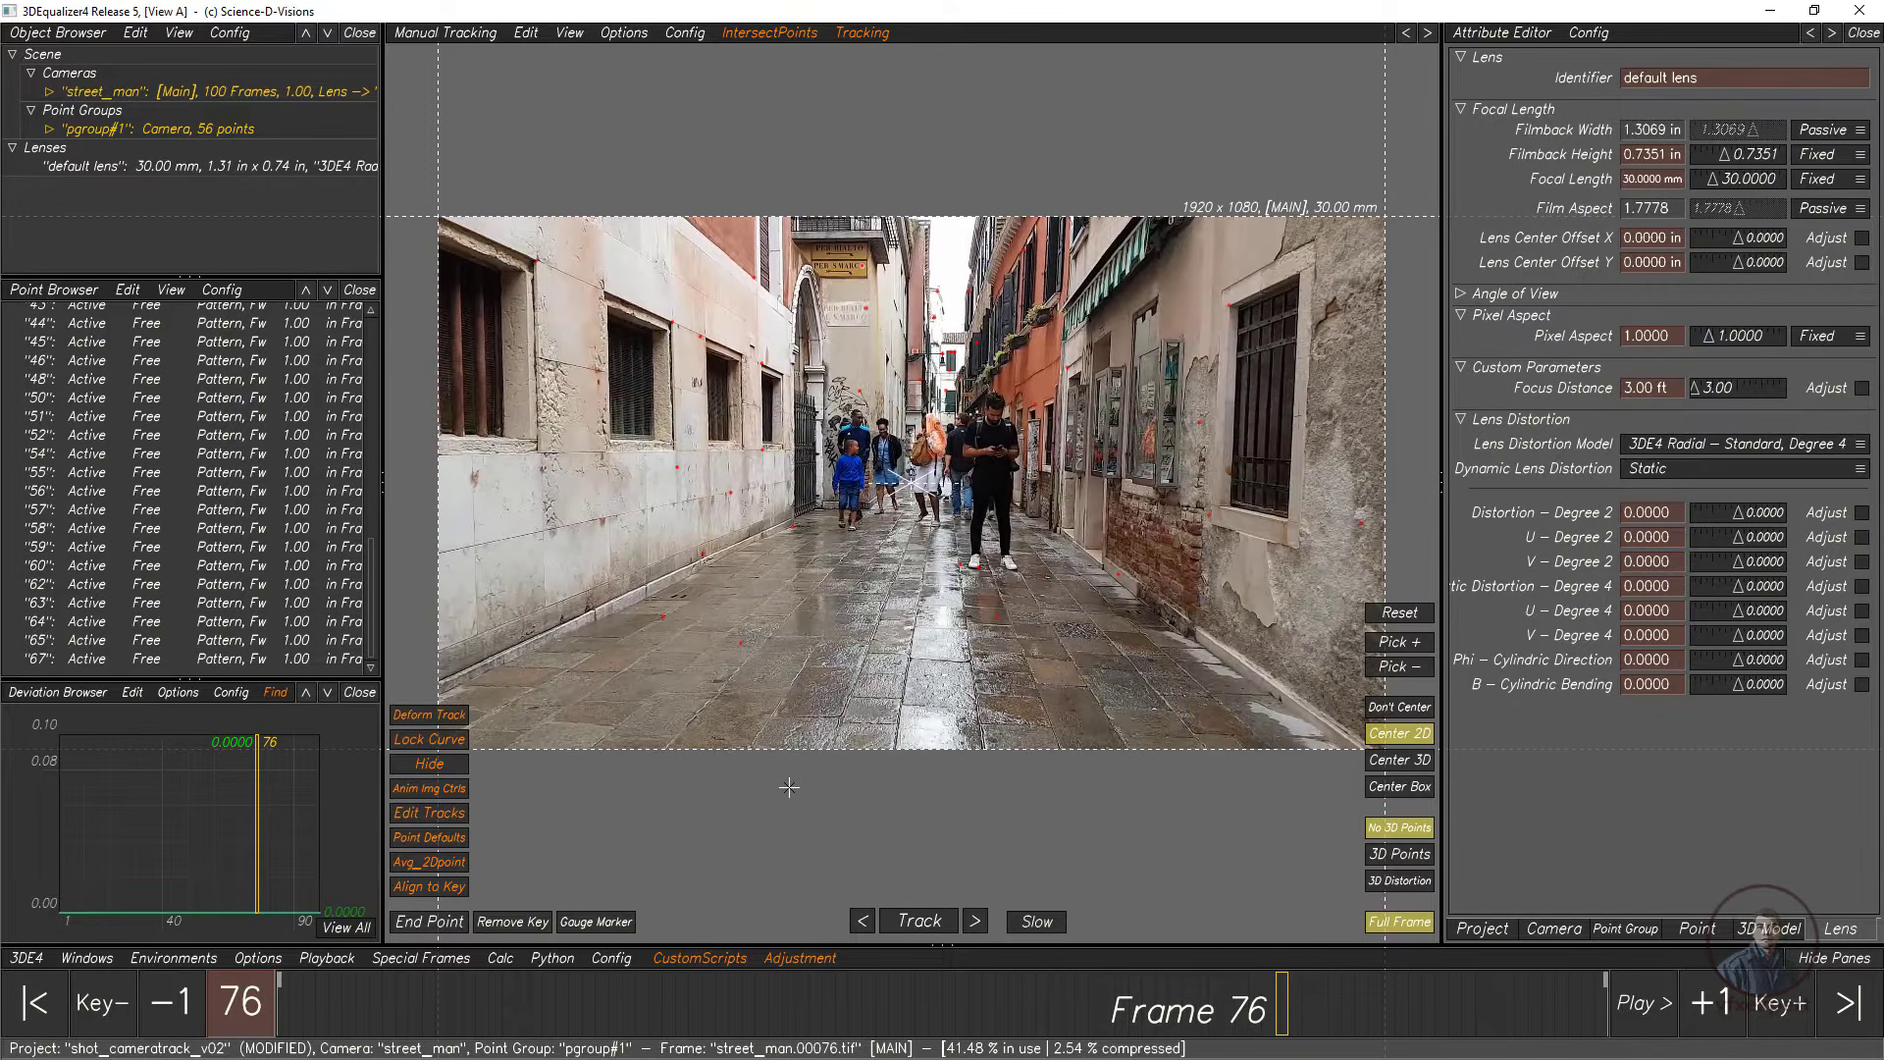
left_click(500, 960)
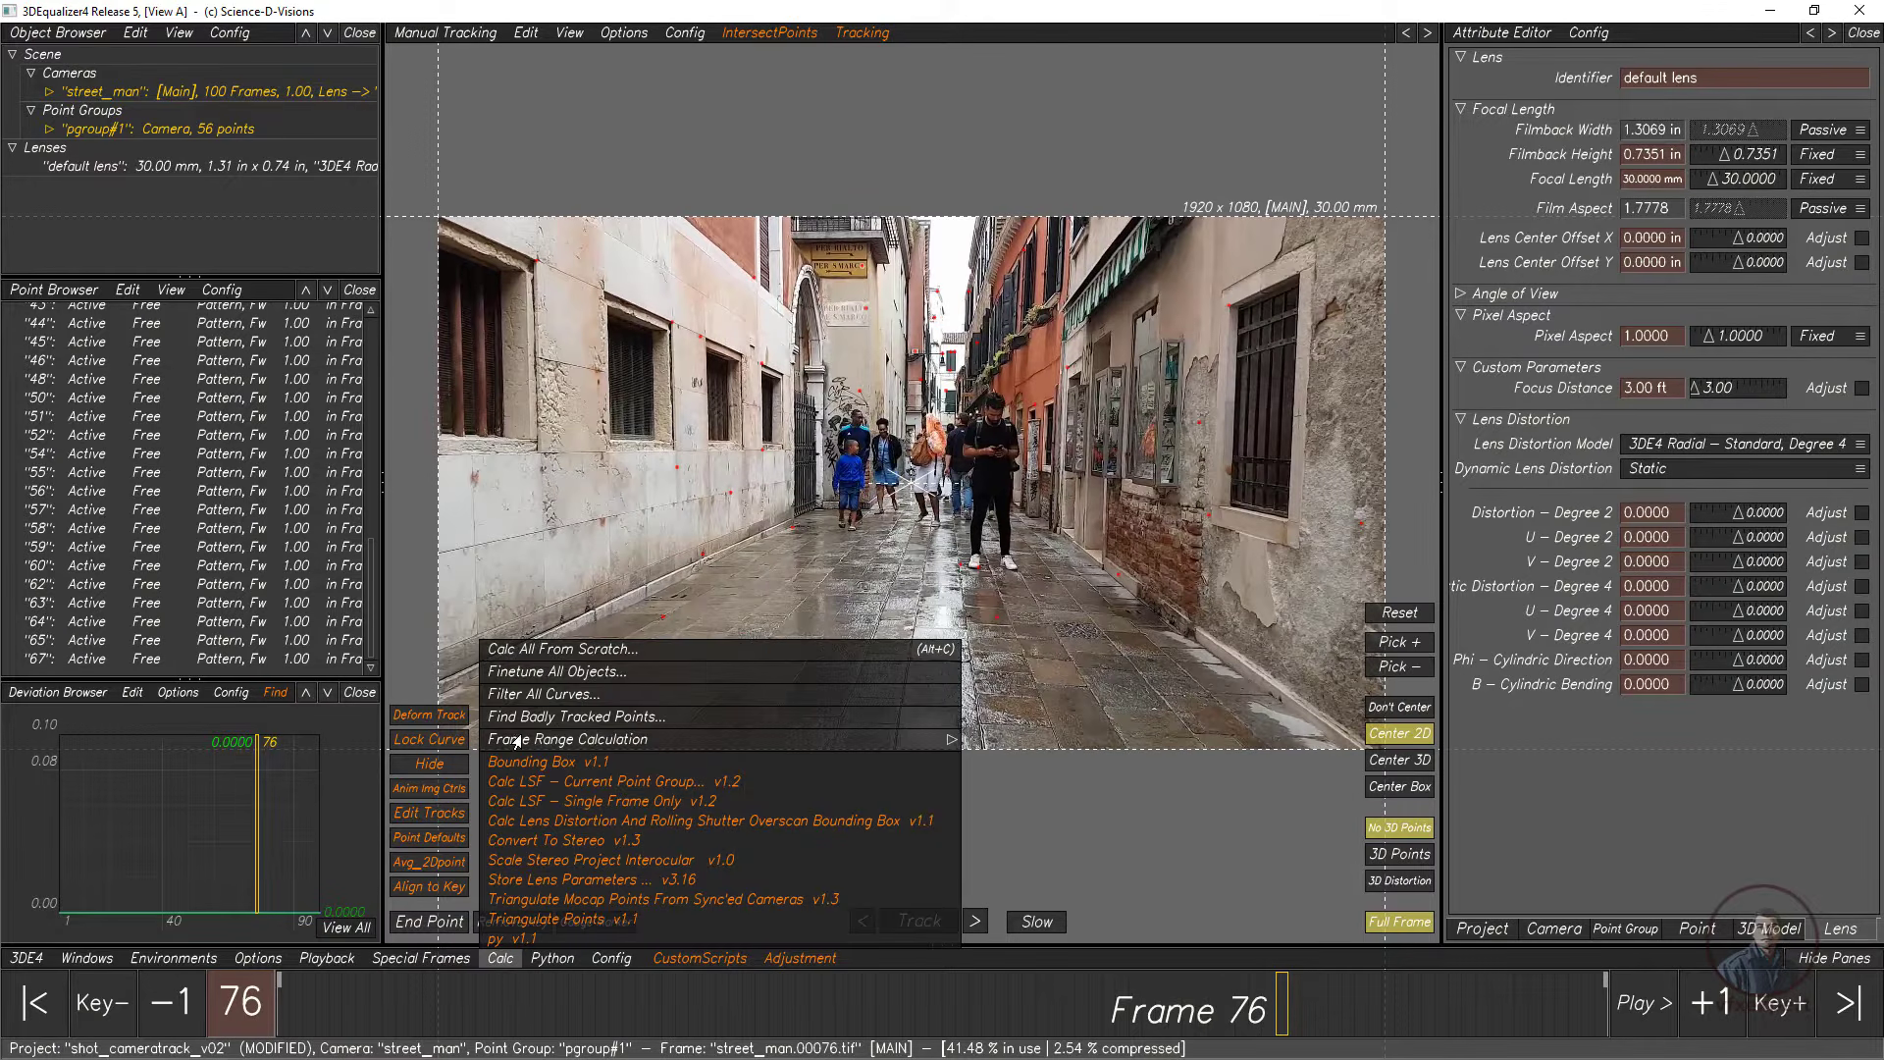
left_click(555, 649)
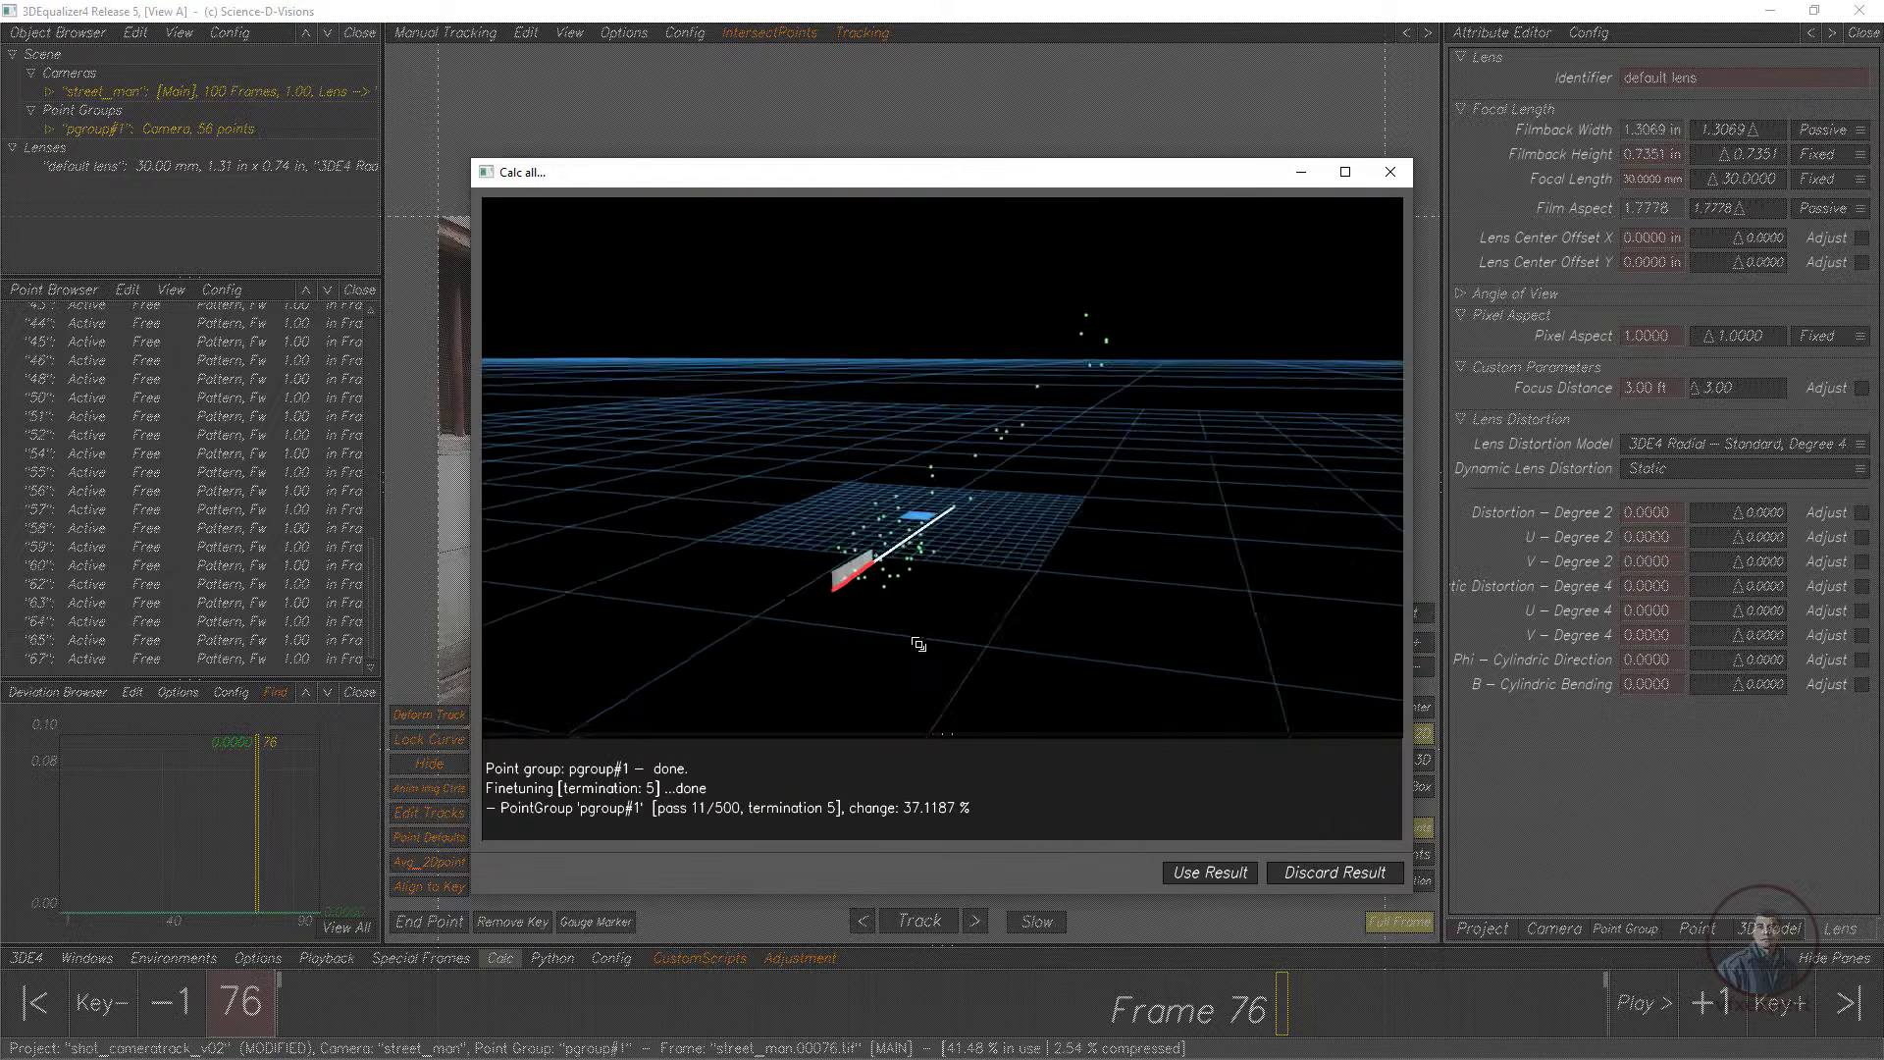
left_click(1196, 874)
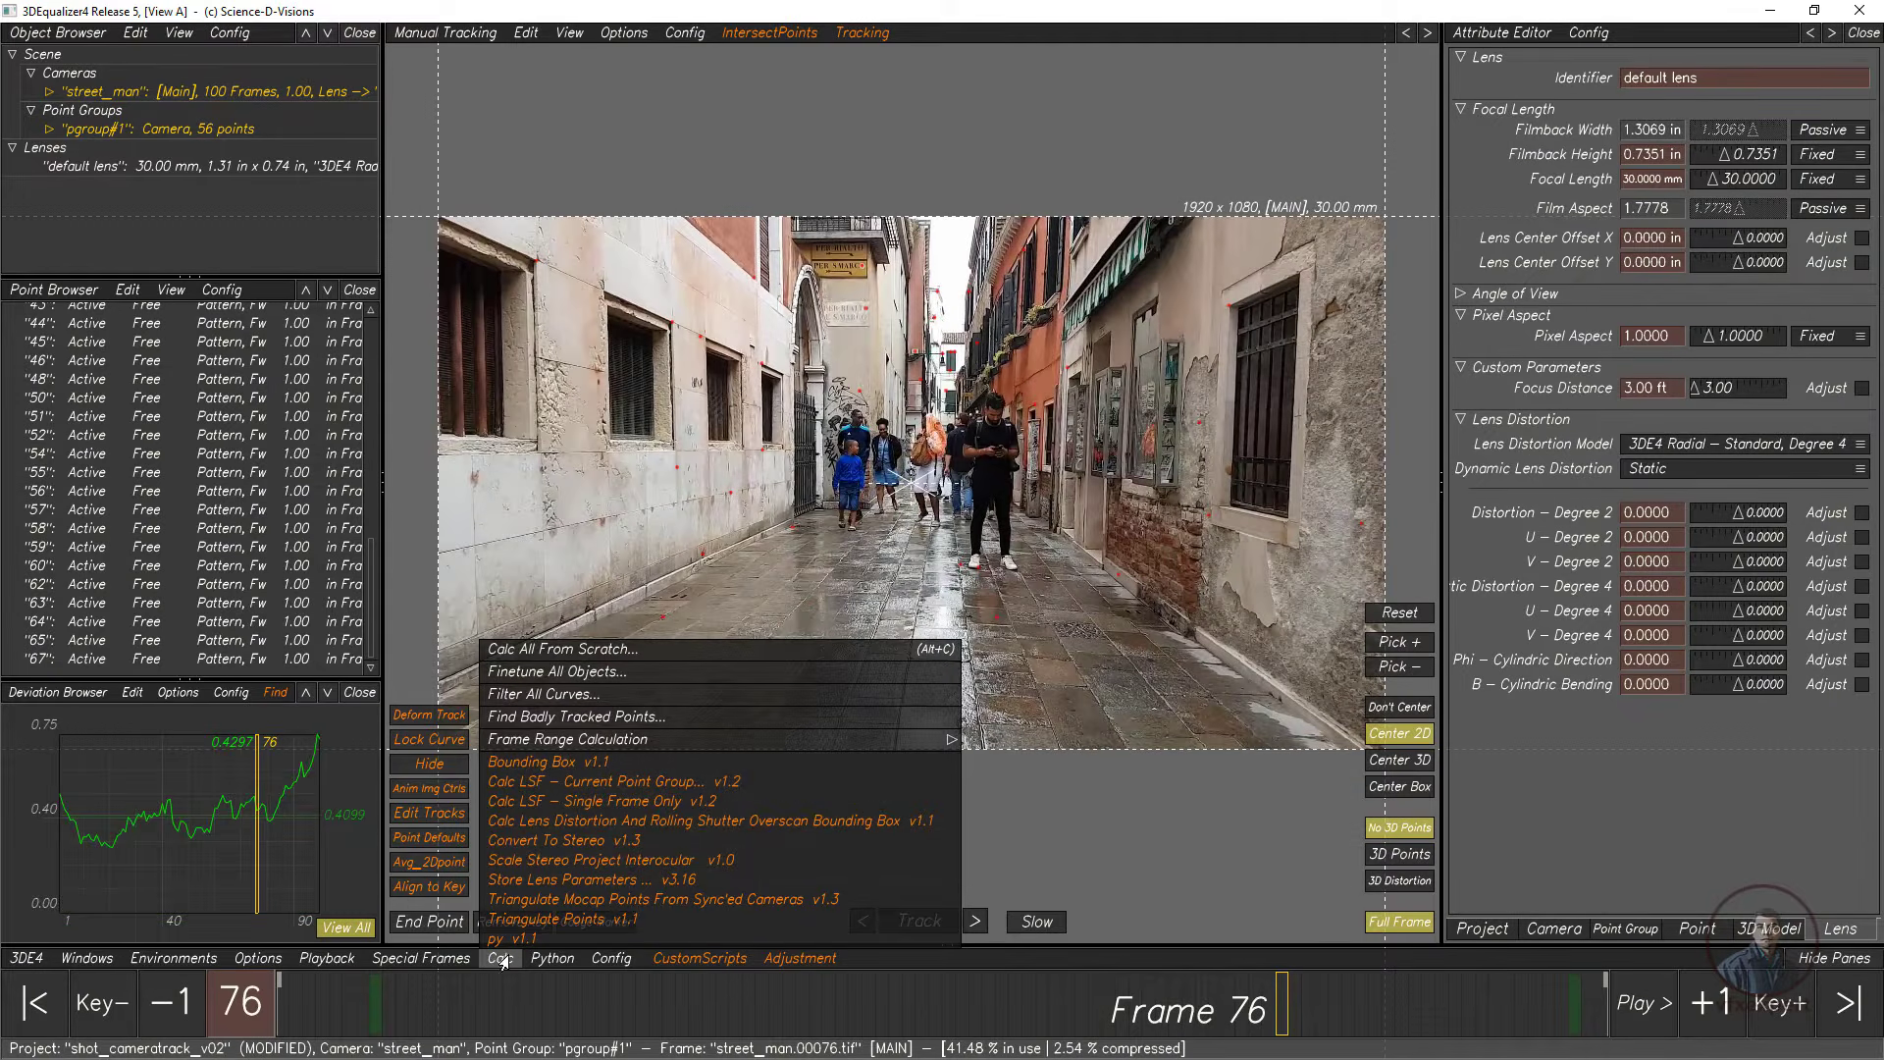
left_click(411, 873)
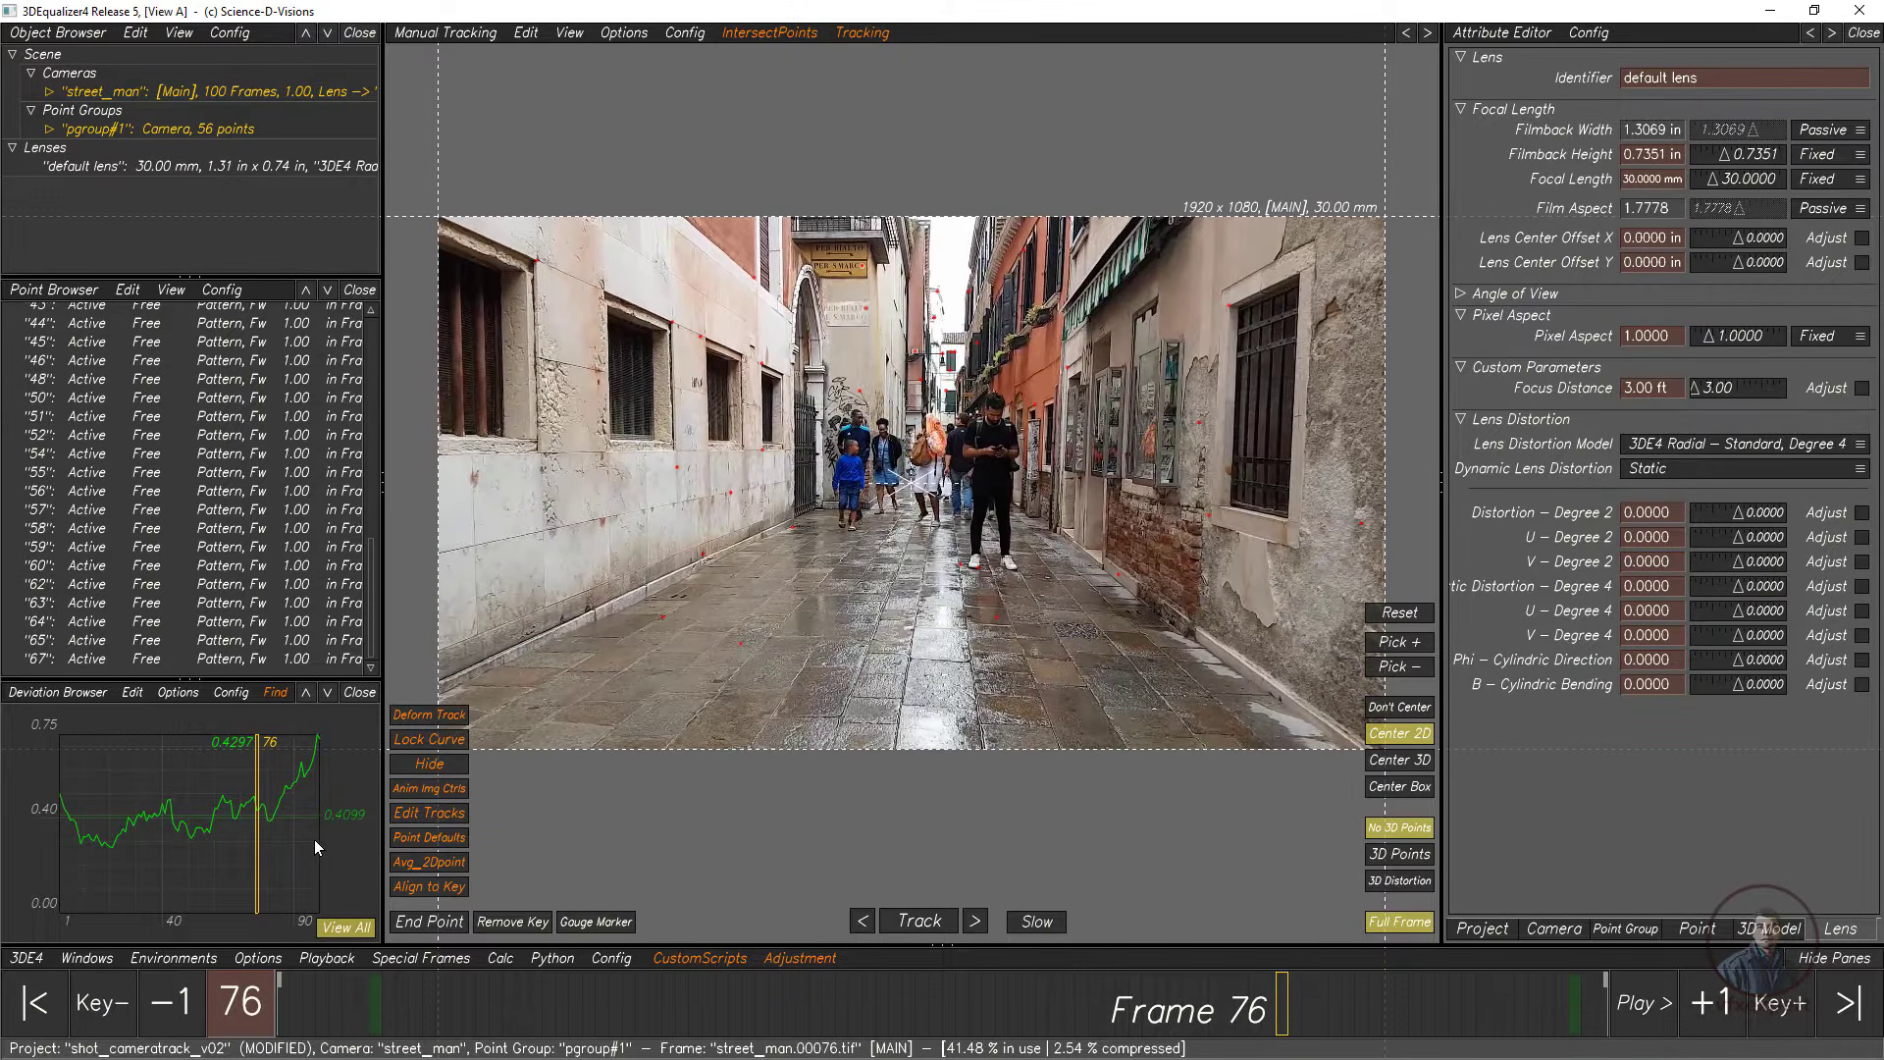
Step: Check the calculated 3D points over the footage at frame 2 and switch the view to Lineup Controls
mouse_move(364, 1007)
left_mouse_down()
mouse_move(279, 1015)
mouse_move(560, 1001)
mouse_move(726, 944)
mouse_move(295, 1005)
left_mouse_up()
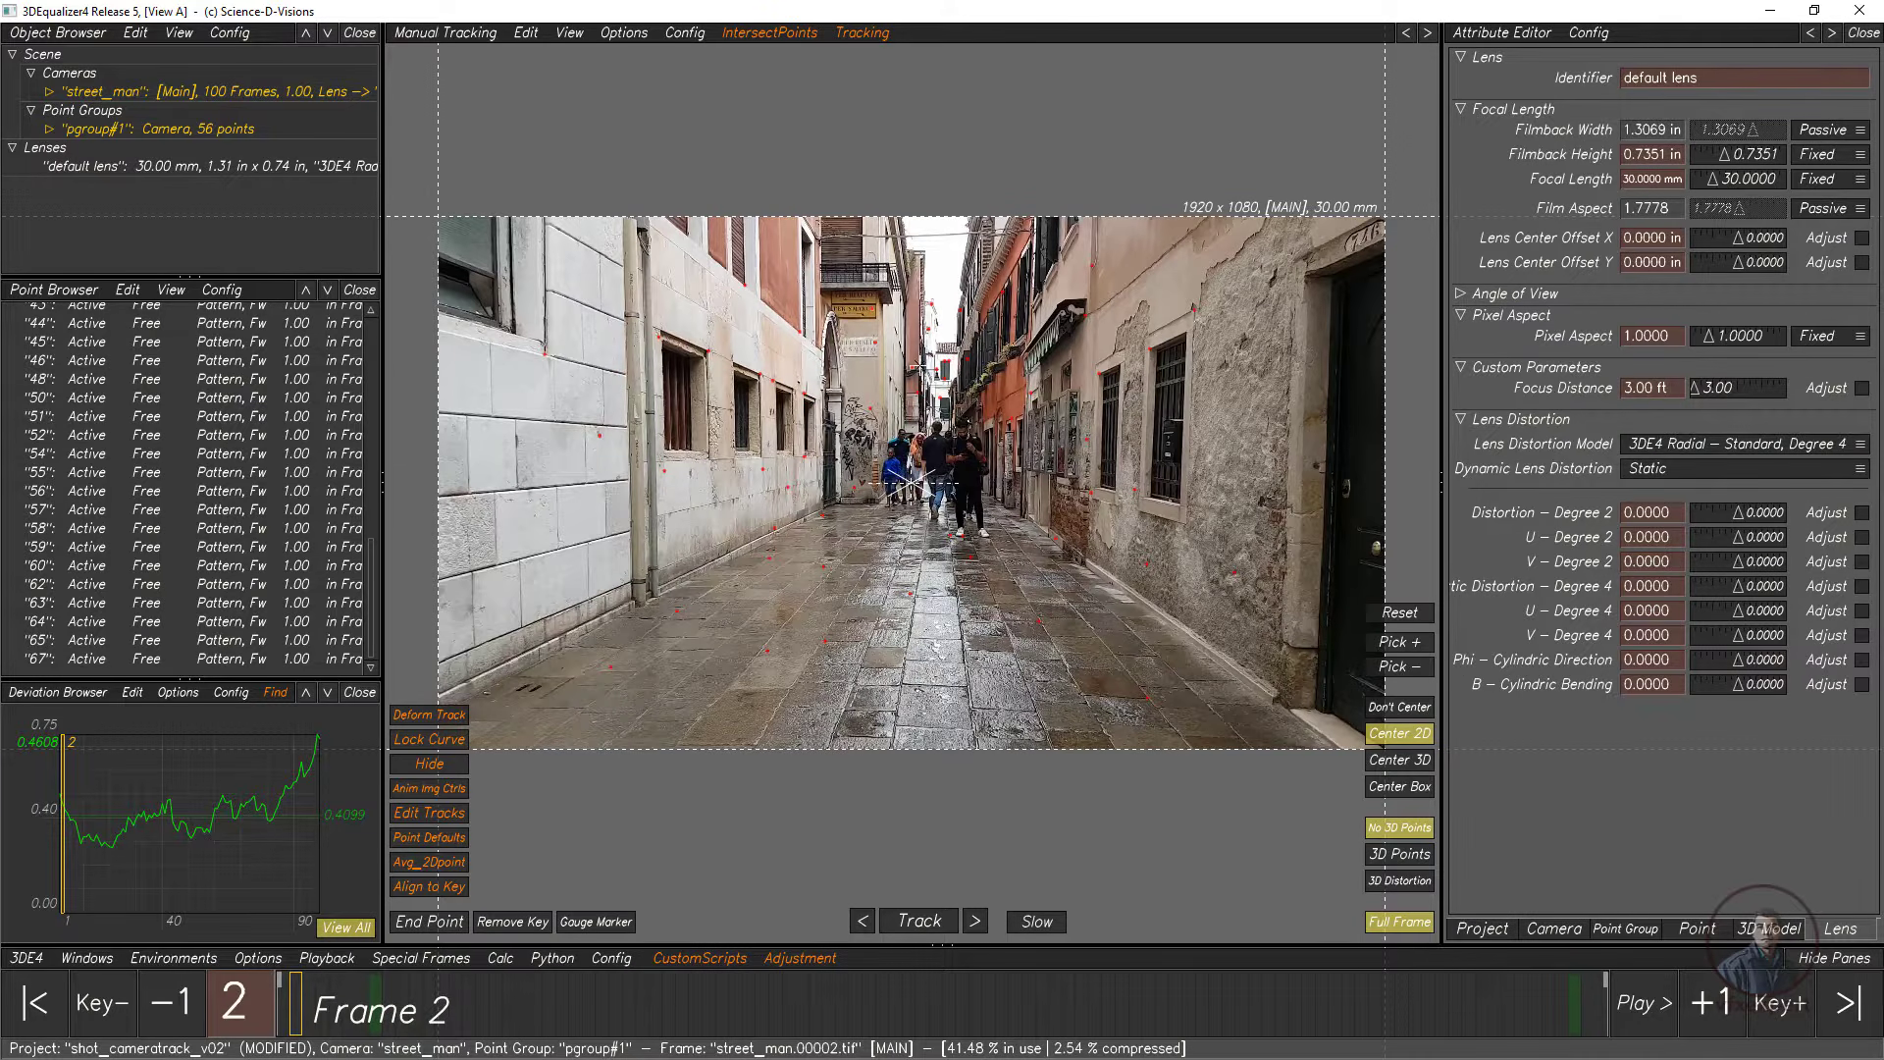
left_click(1400, 854)
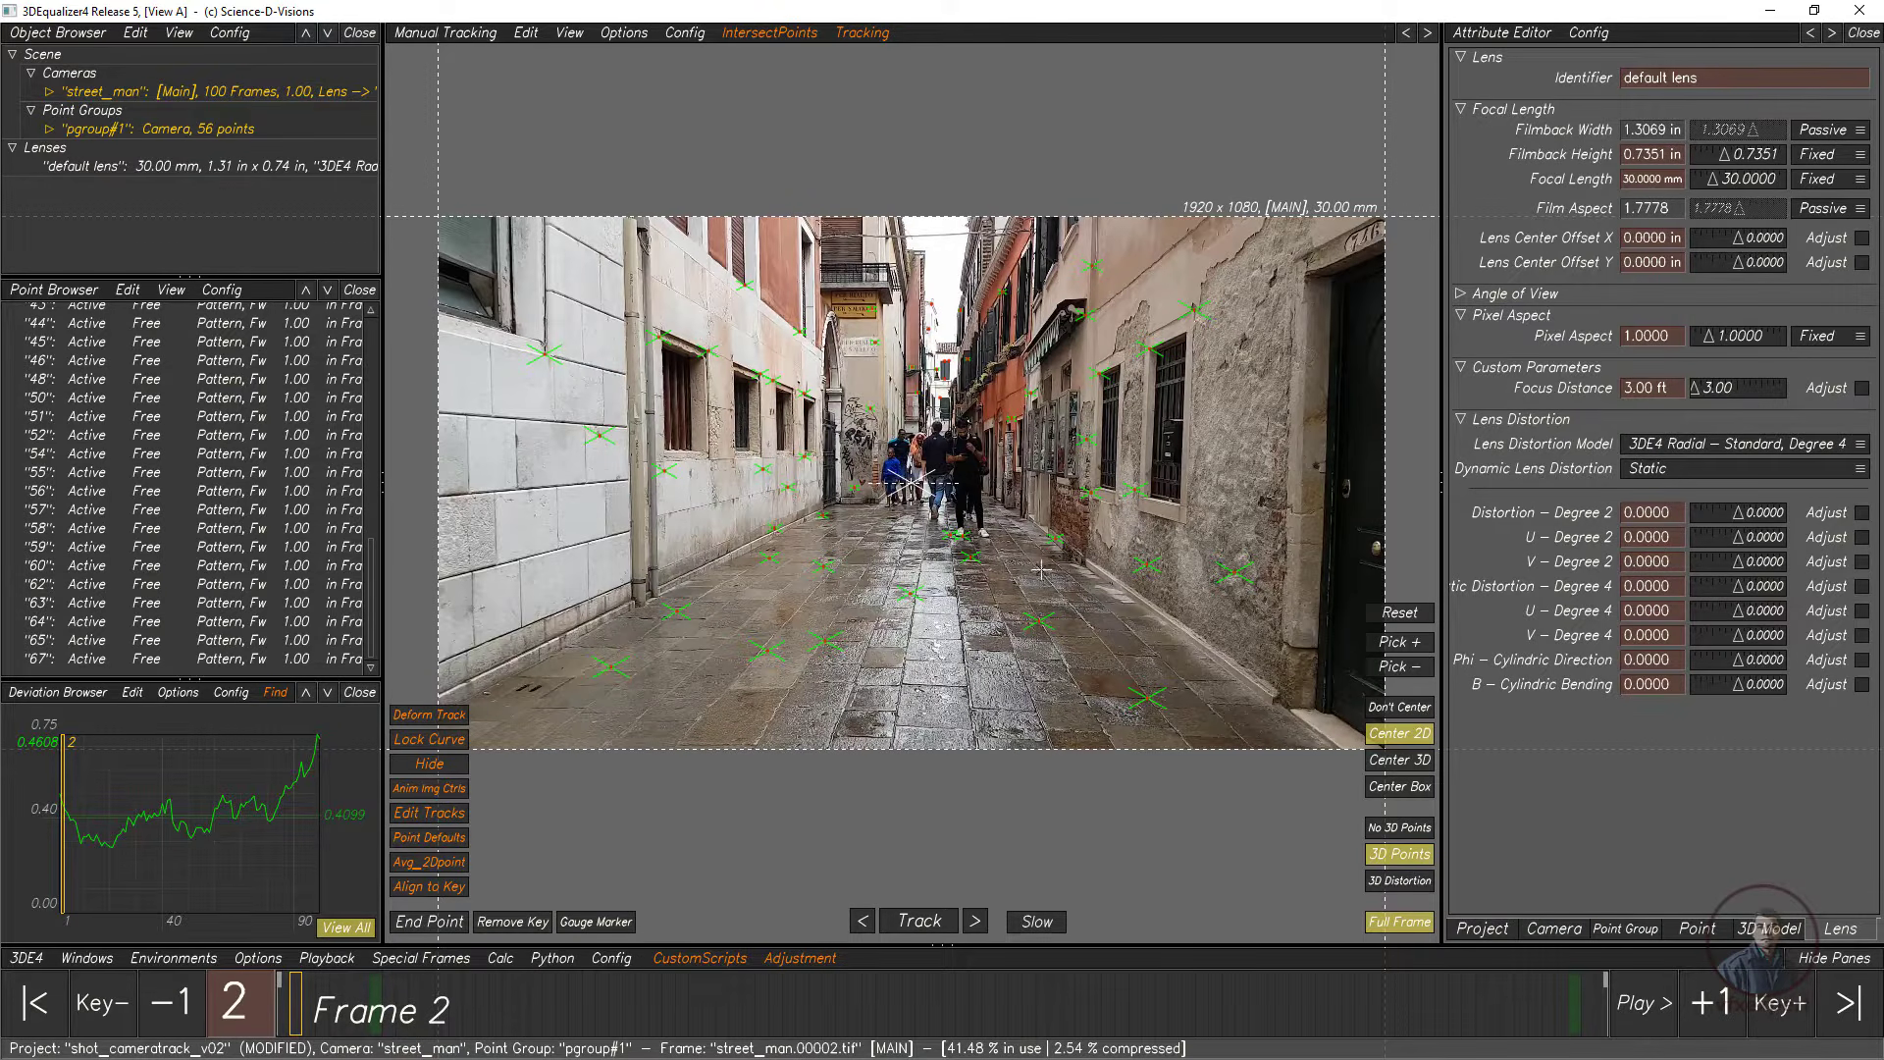
left_click(1395, 827)
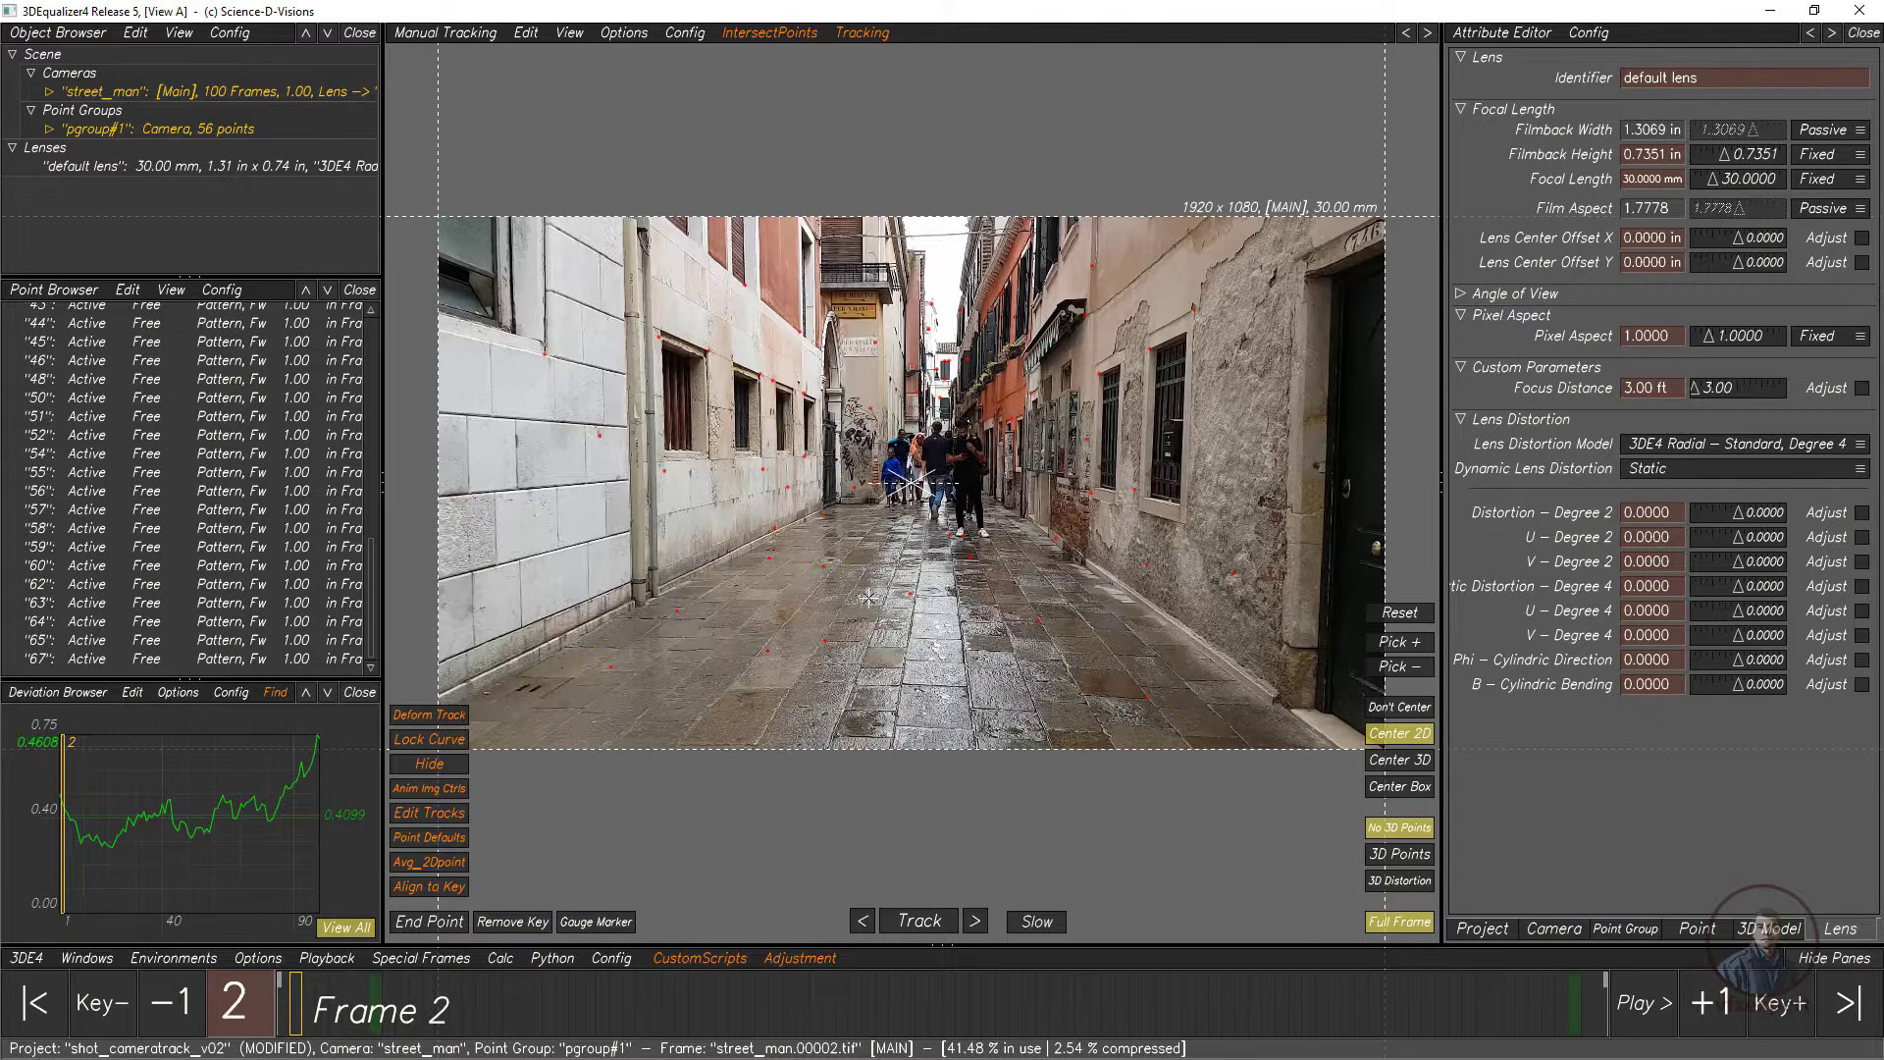
left_click(458, 35)
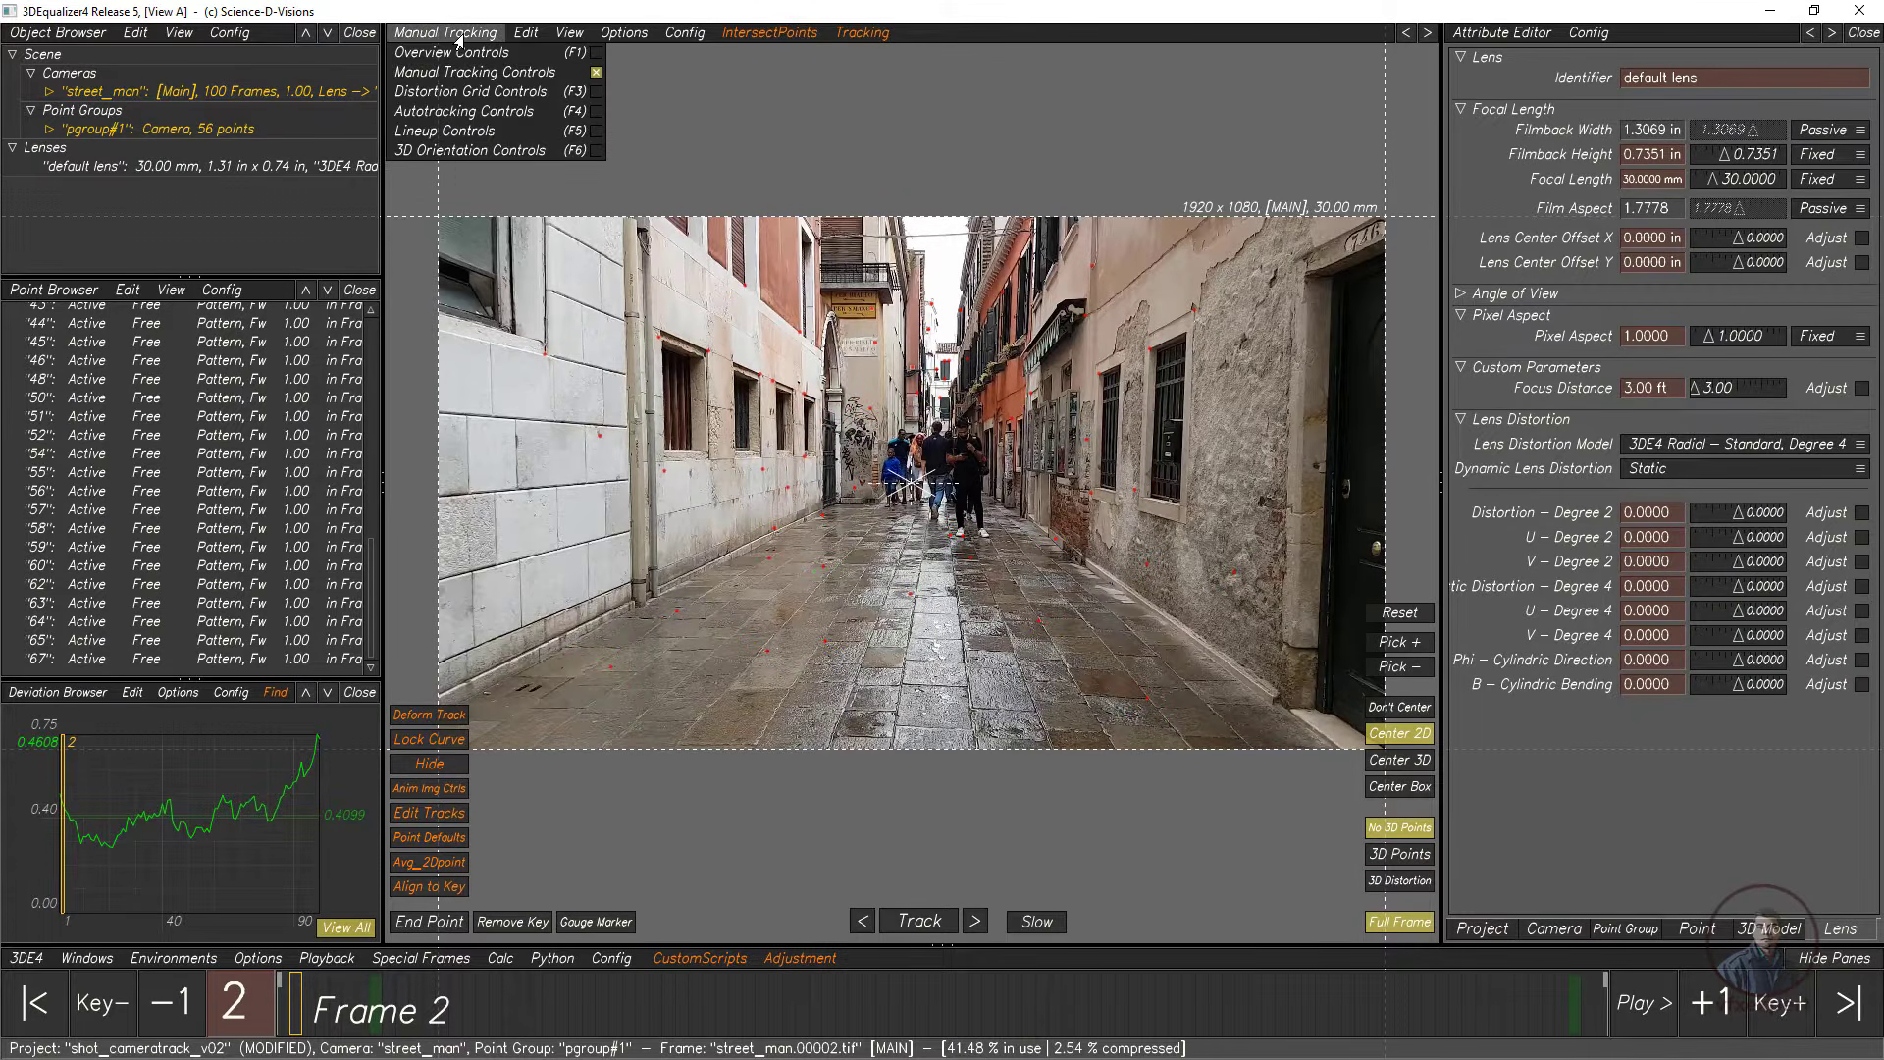
left_click(460, 134)
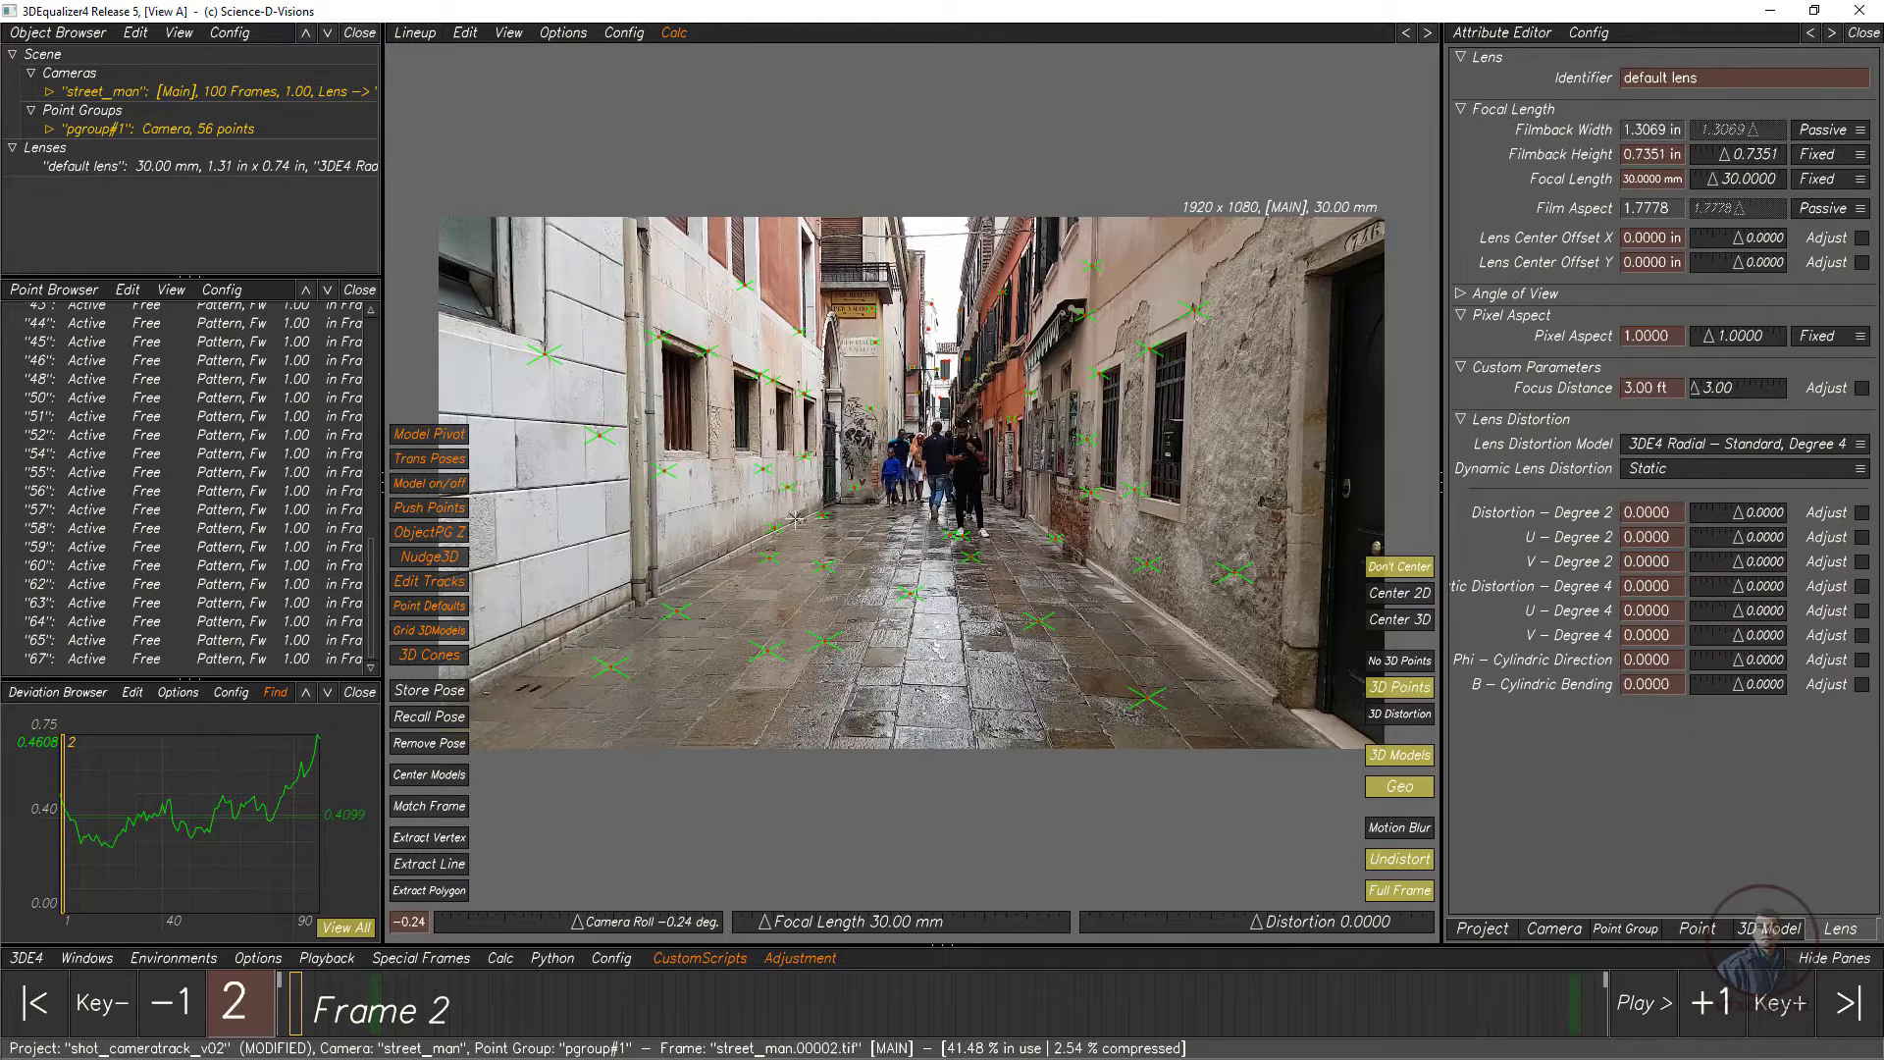
Step: Play the shot from frame 1 to check how the solved 3D points stick to the footage
scroll(790, 545, "up", 2)
scroll(790, 547, "up", 3)
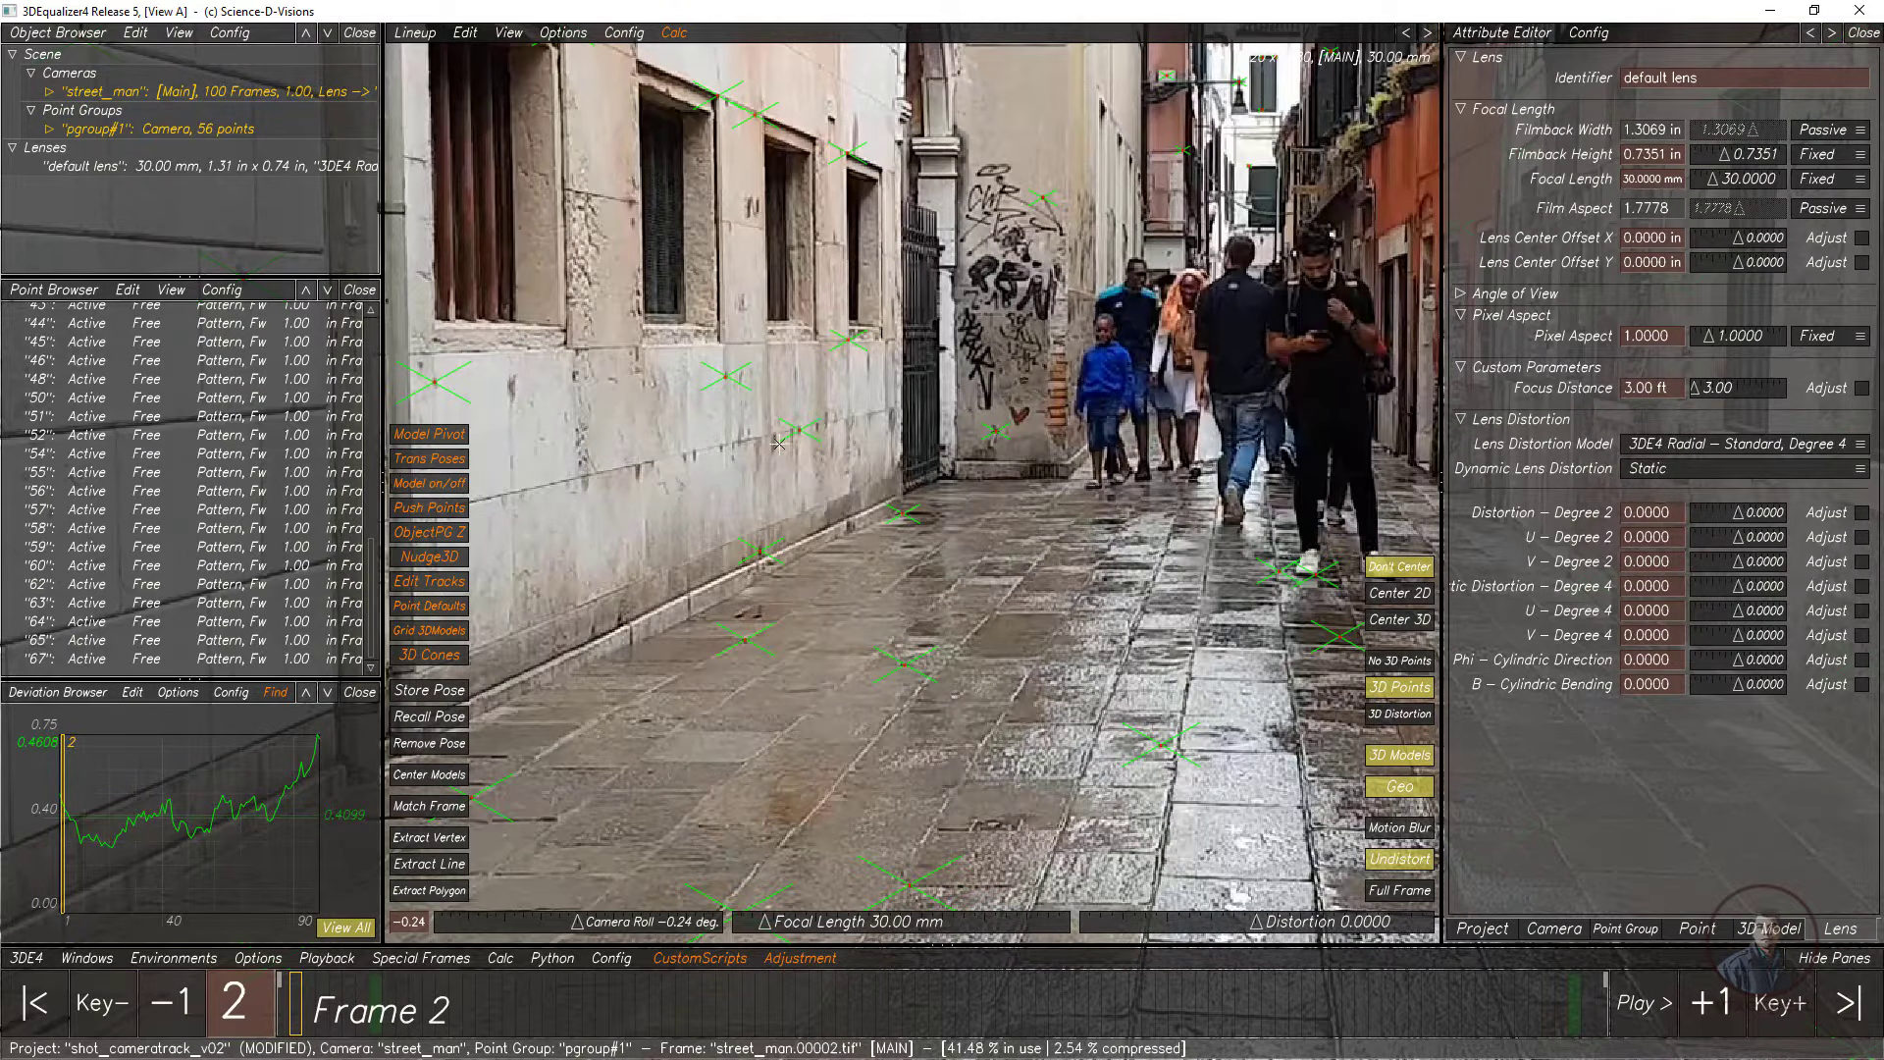
right_click_drag(845, 562, 792, 464, "ctrl")
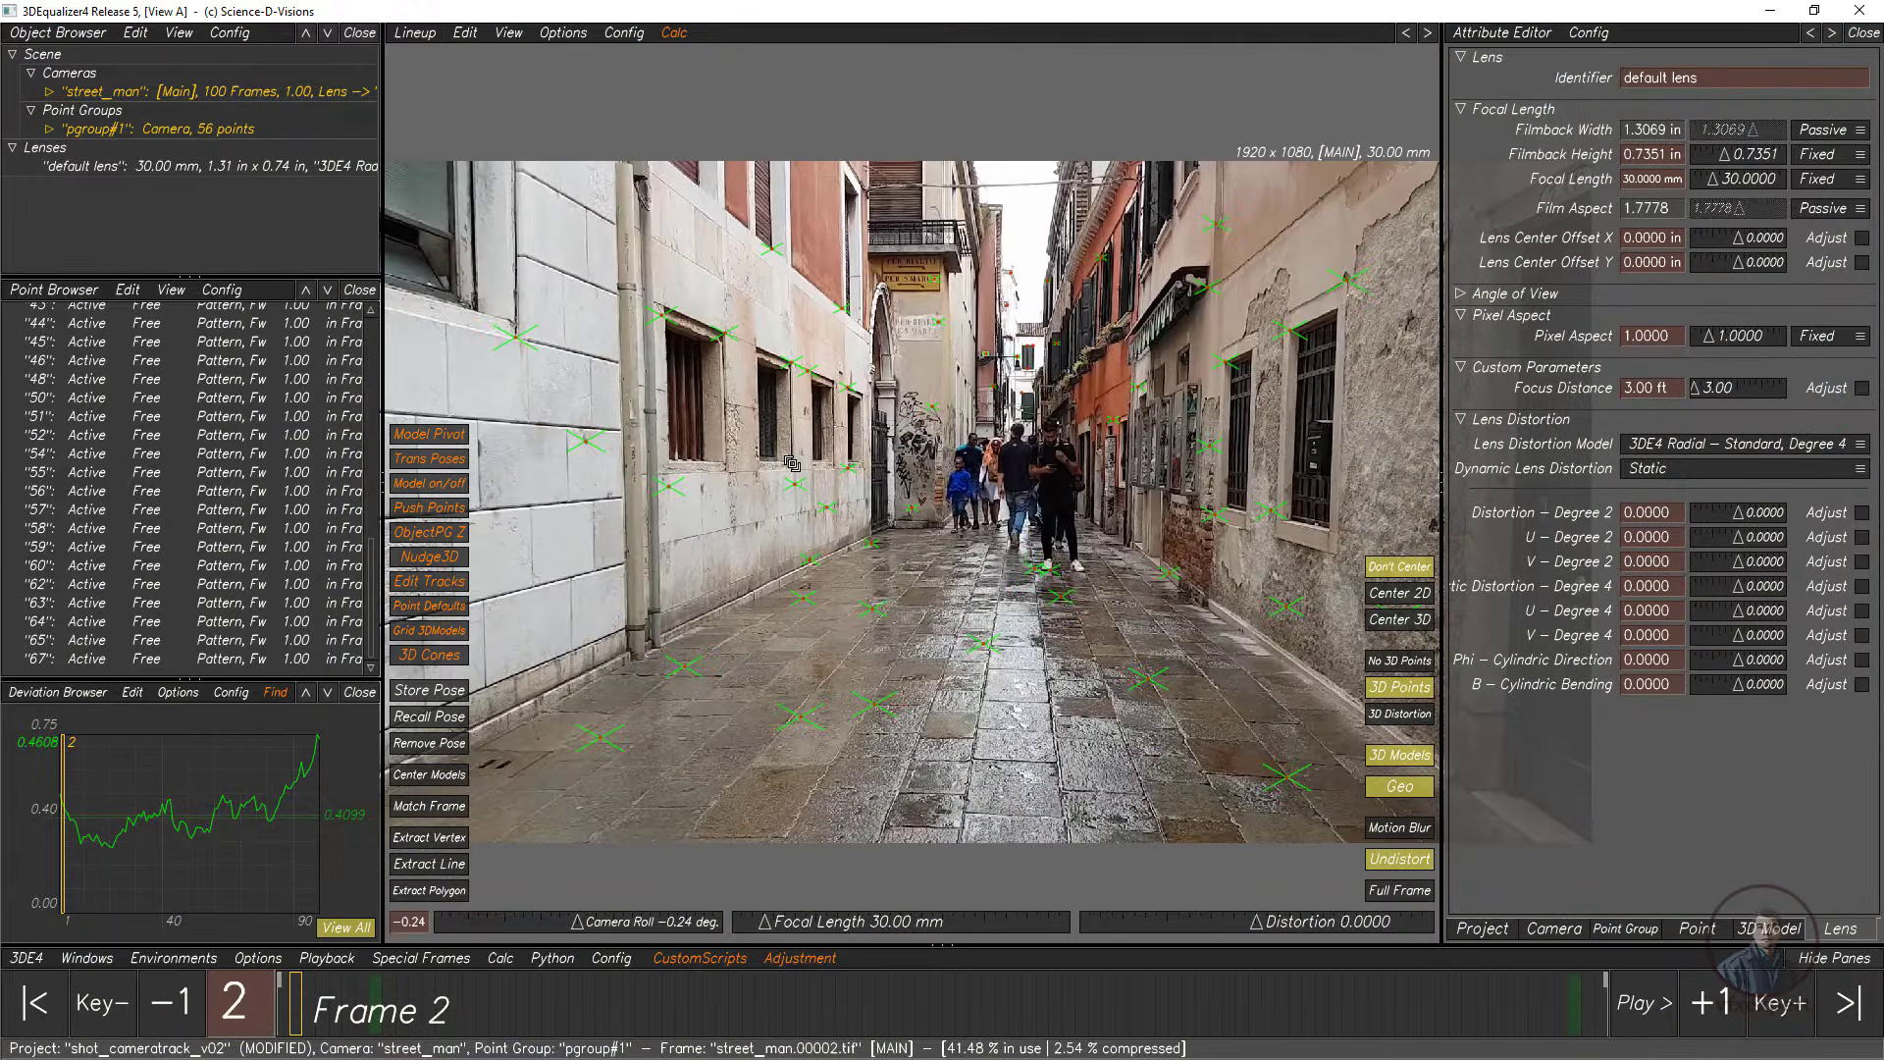
left_click_drag(297, 1015, 282, 1011)
left_click(1636, 1005)
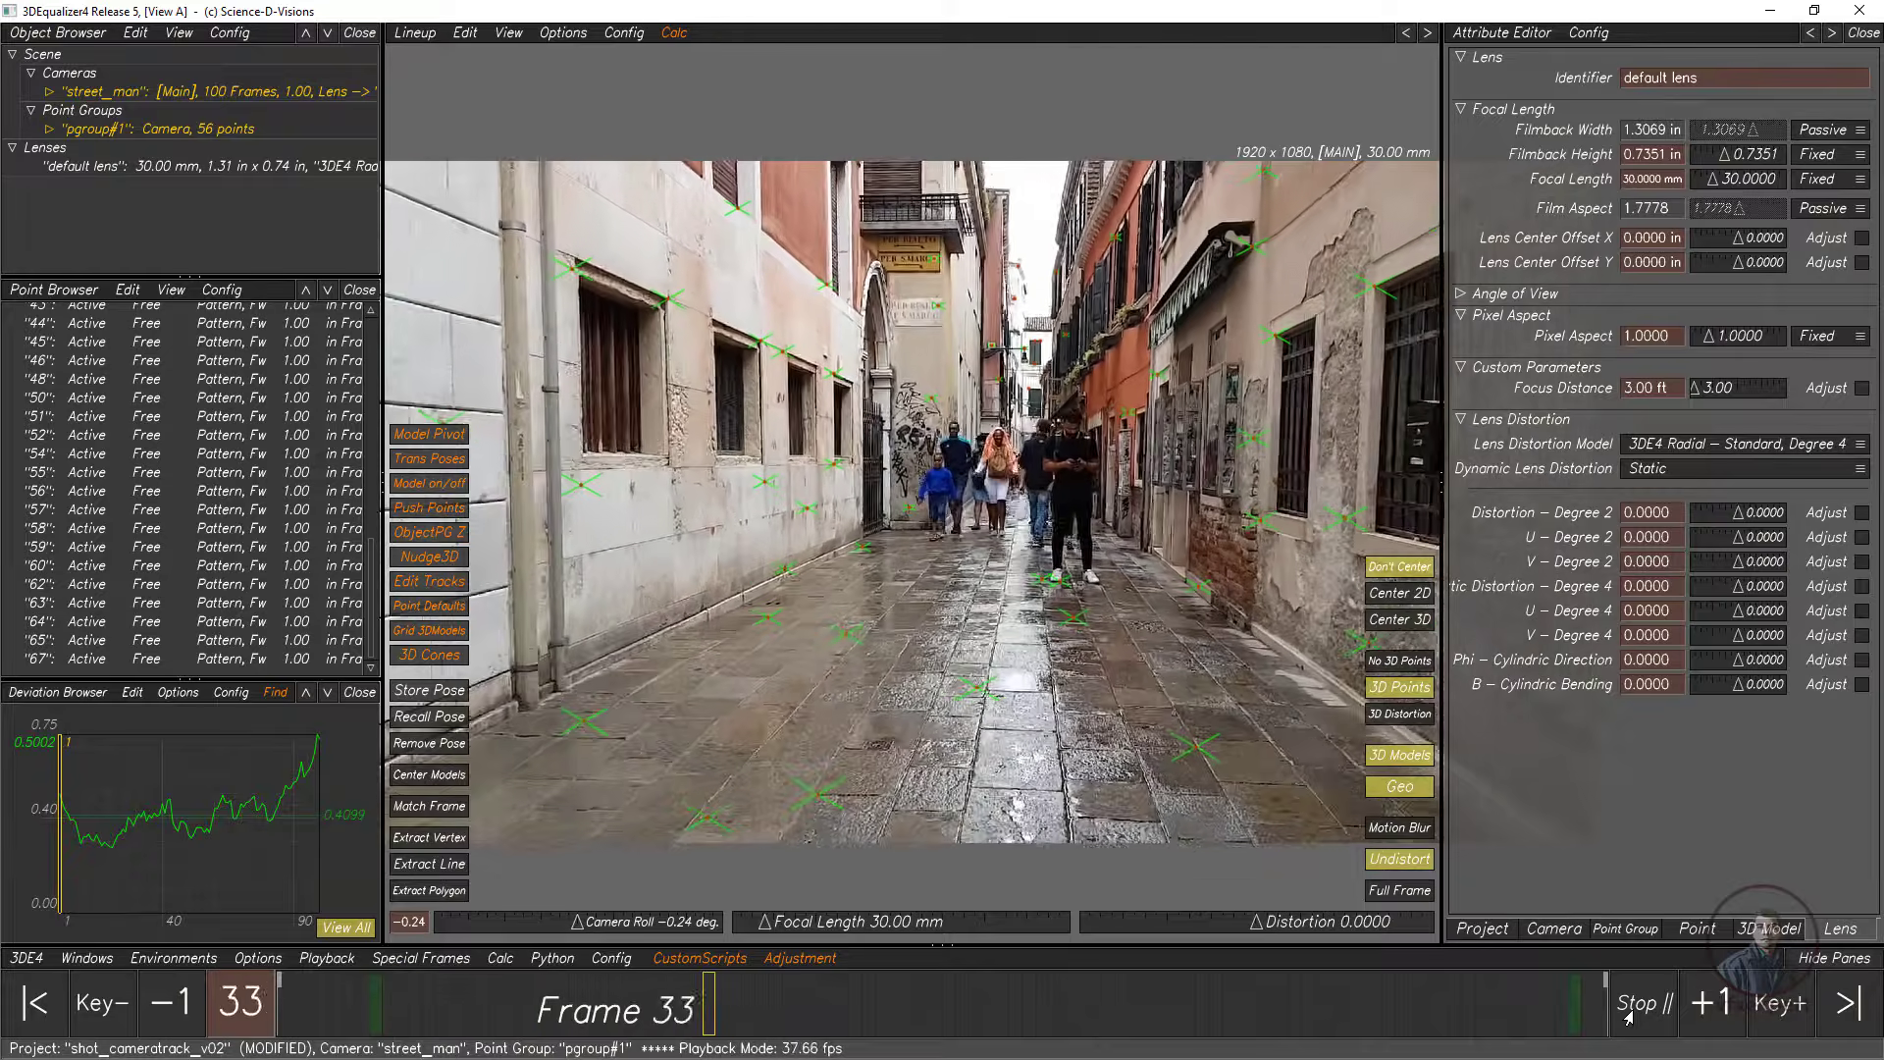
left_click(1636, 1005)
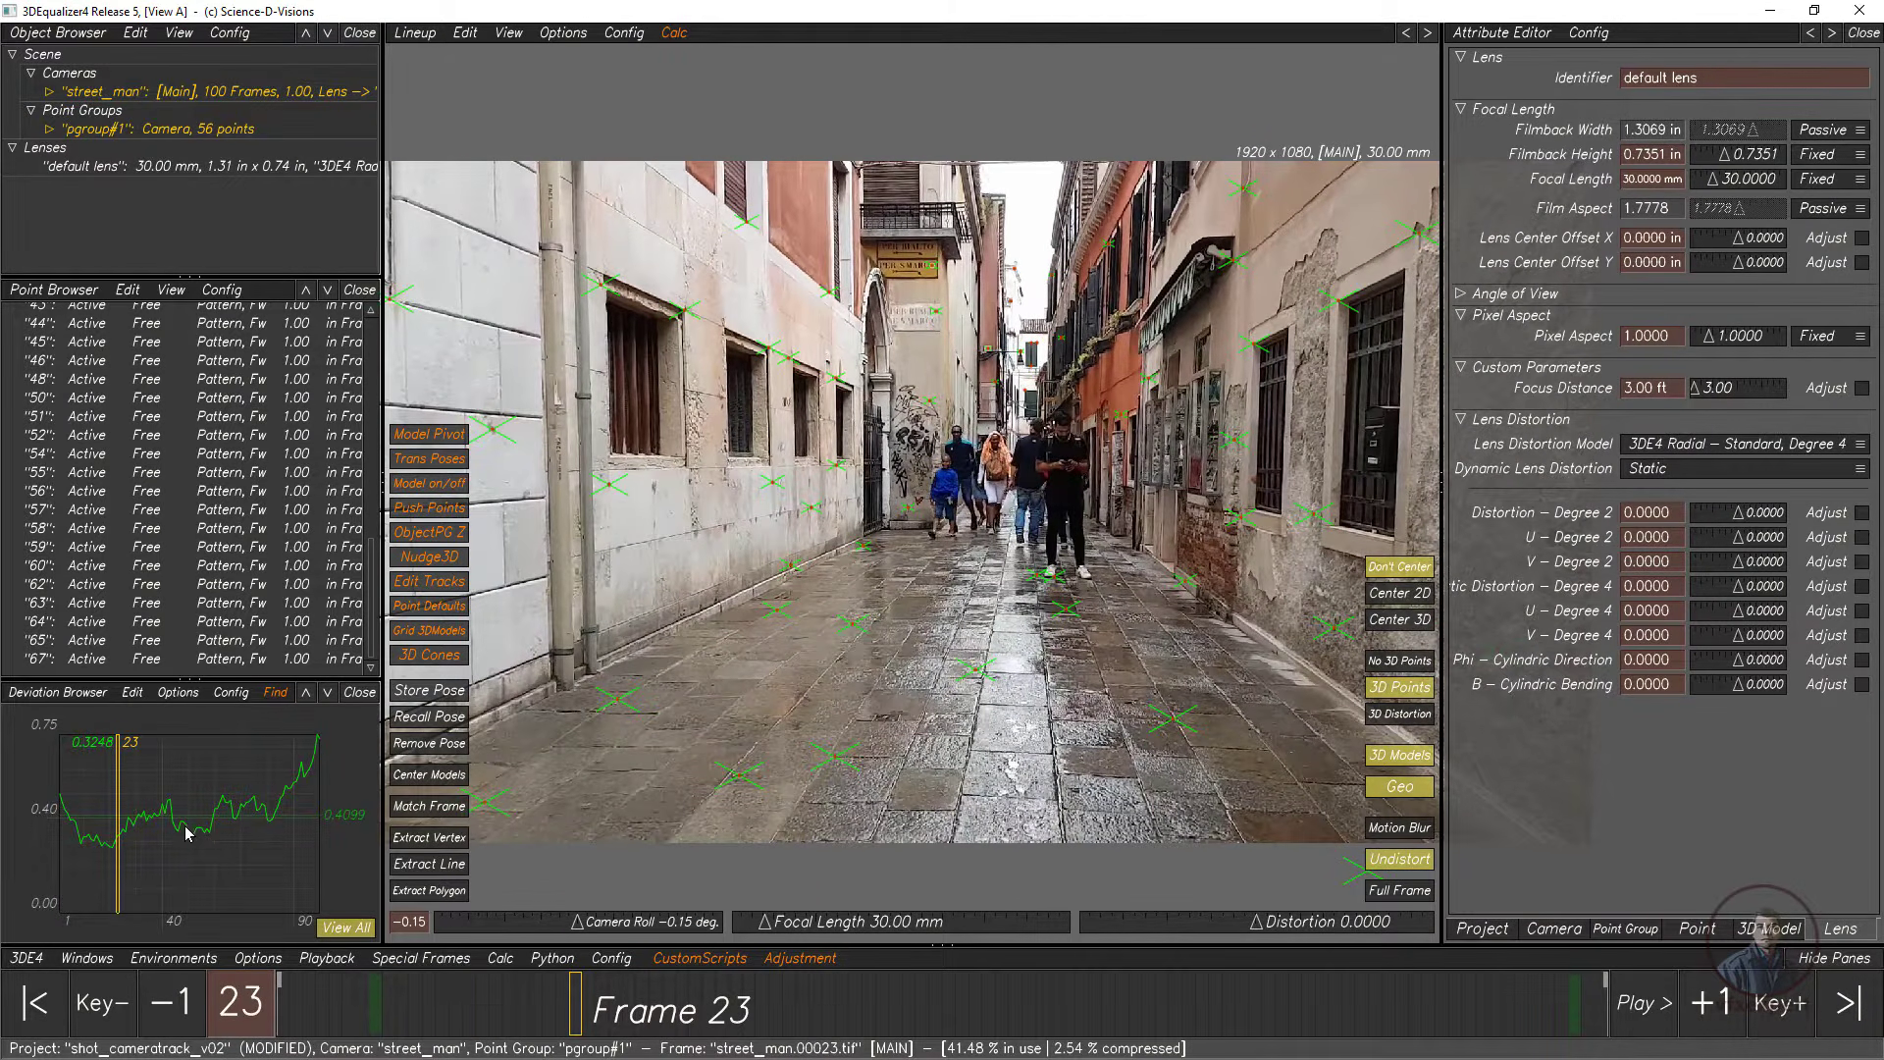
Step: Scrub from frame 1 to frame 100 and inspect the average deviation curve towards the end of the shot
left_click_drag(350, 1004, 258, 1008)
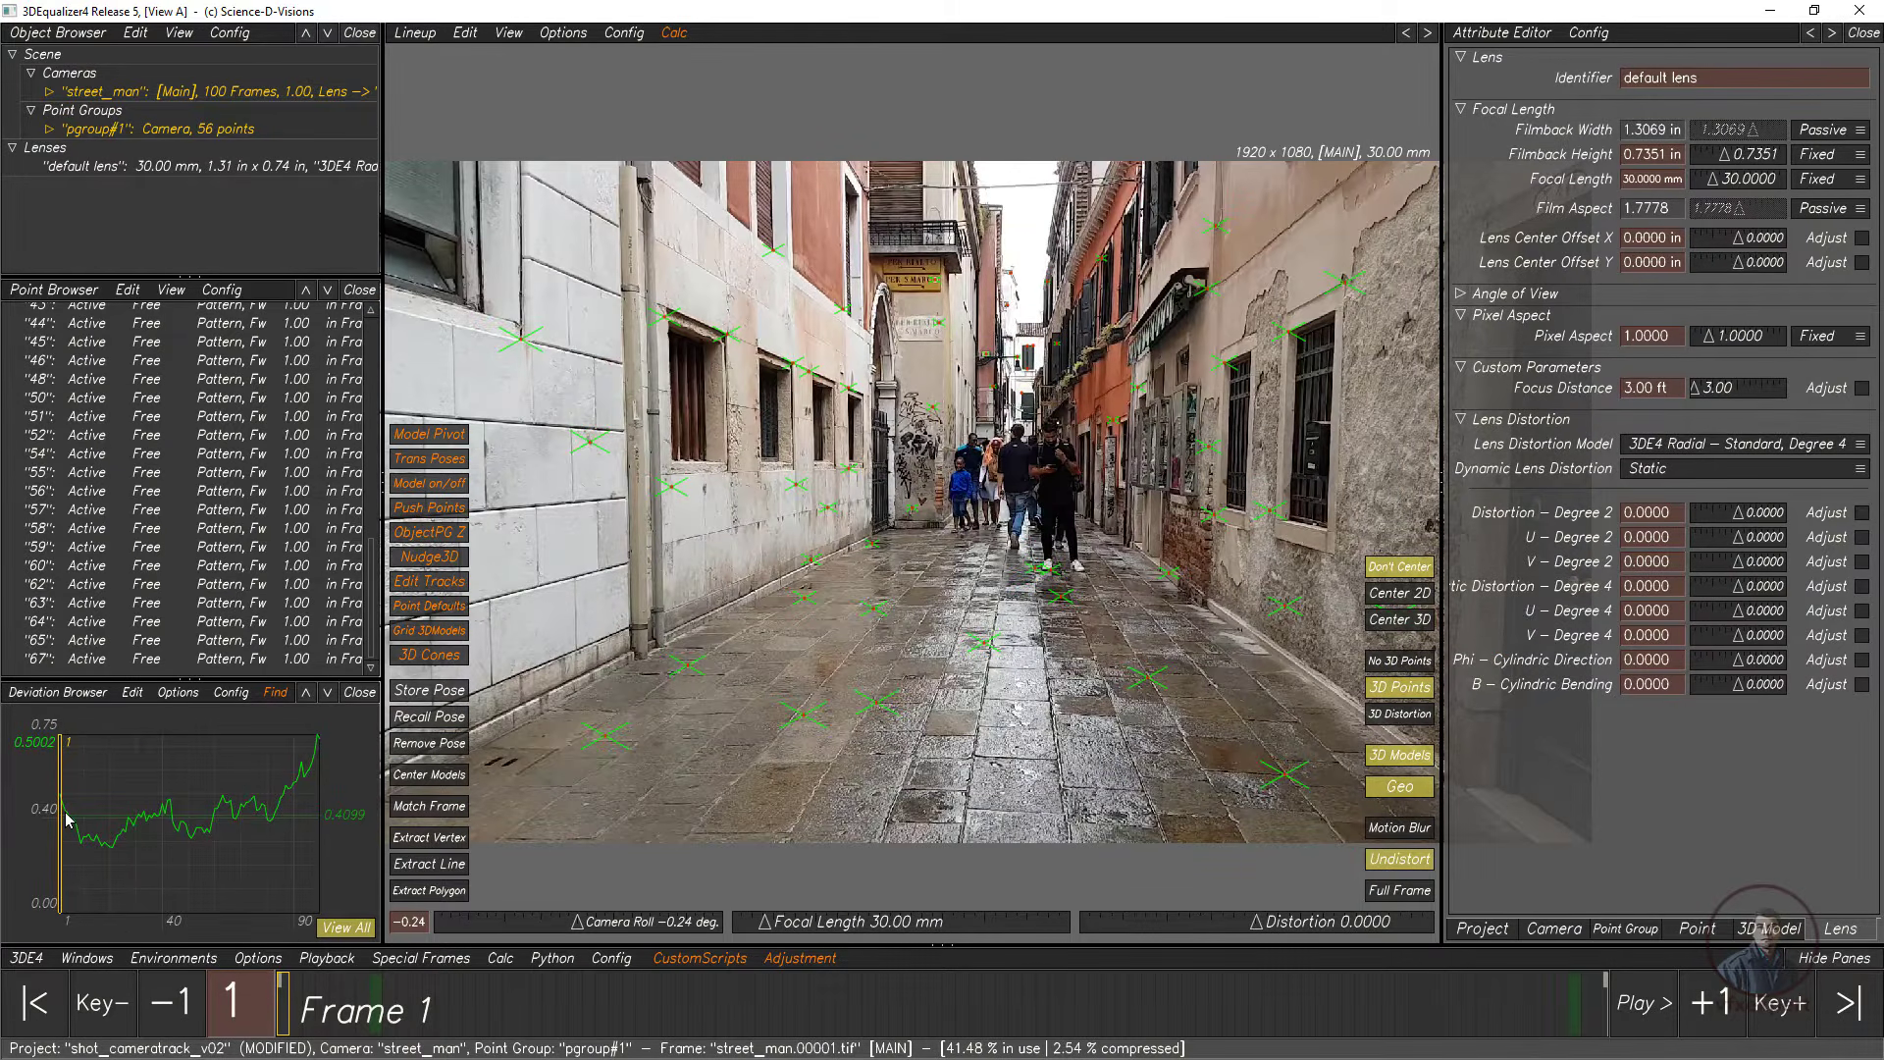
mouse_move(331, 1011)
left_mouse_down()
mouse_move(802, 984)
mouse_move(1601, 984)
left_mouse_up()
right_click_drag(312, 827, 306, 780)
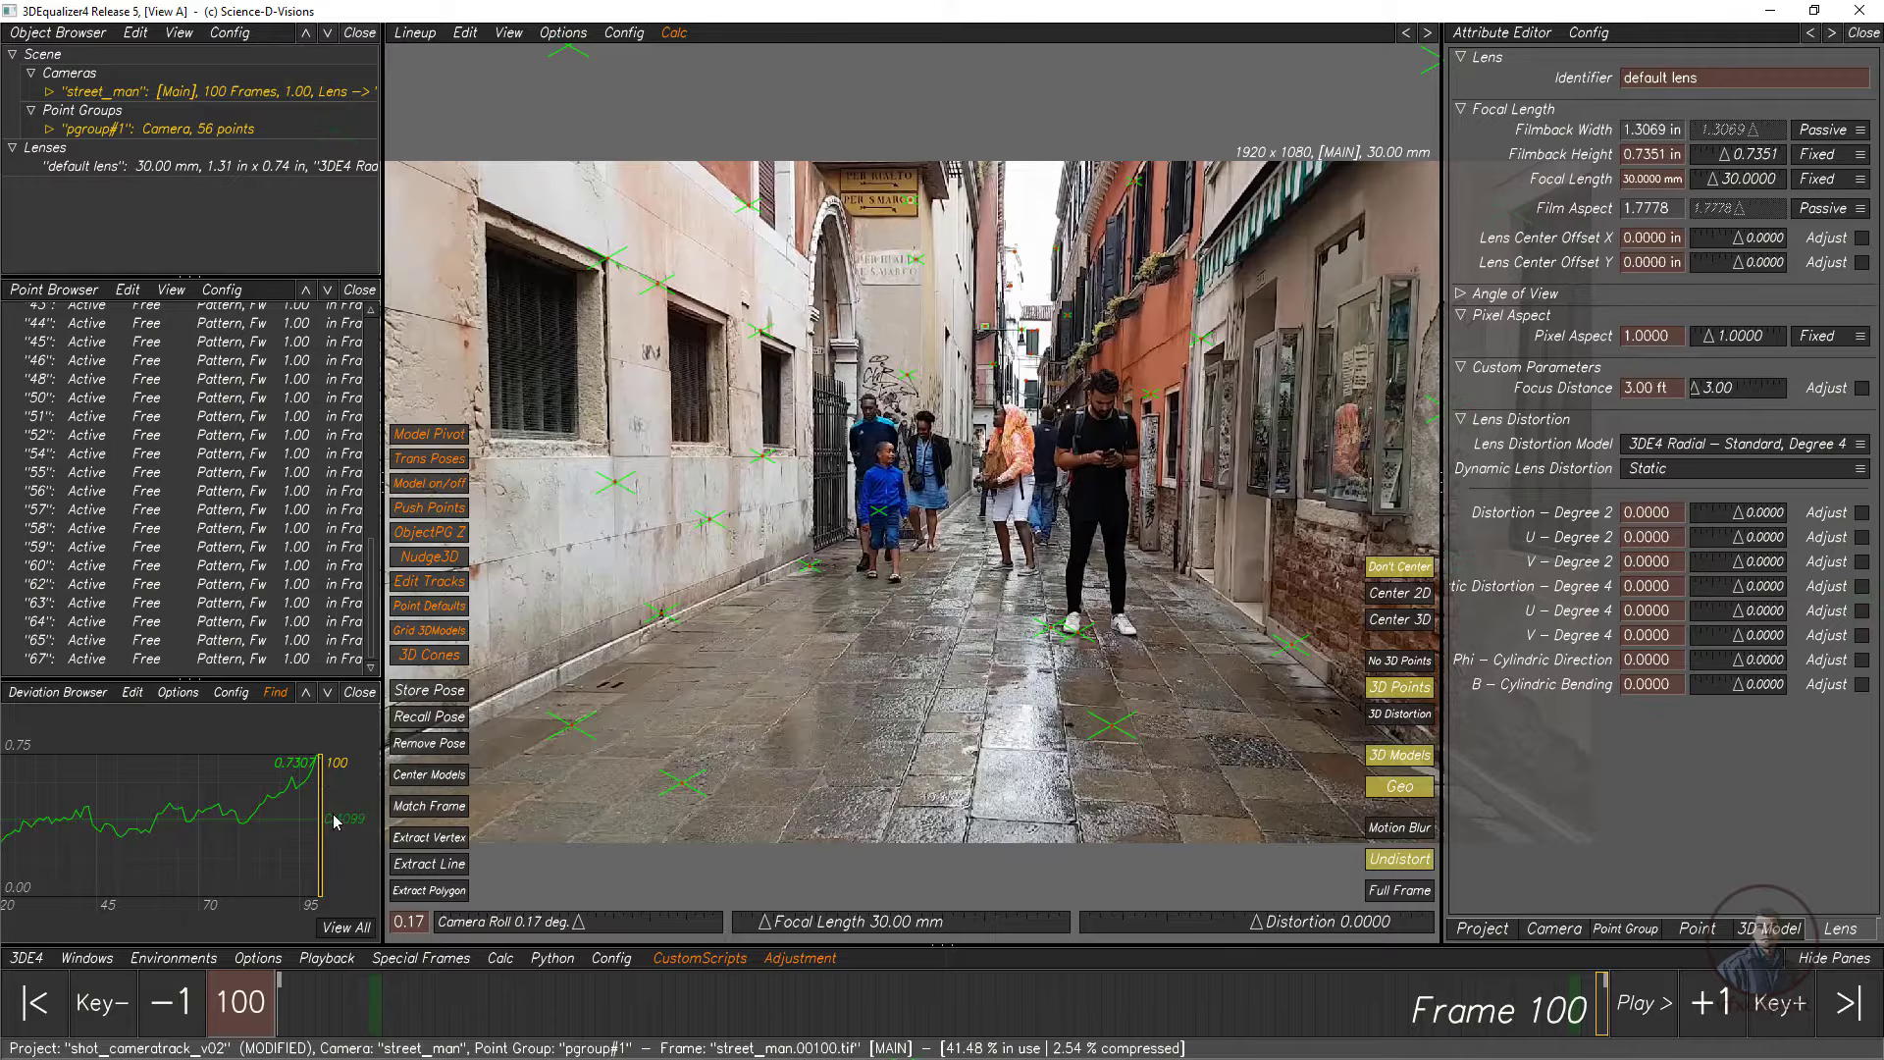
right_click_drag(316, 884, 376, 776)
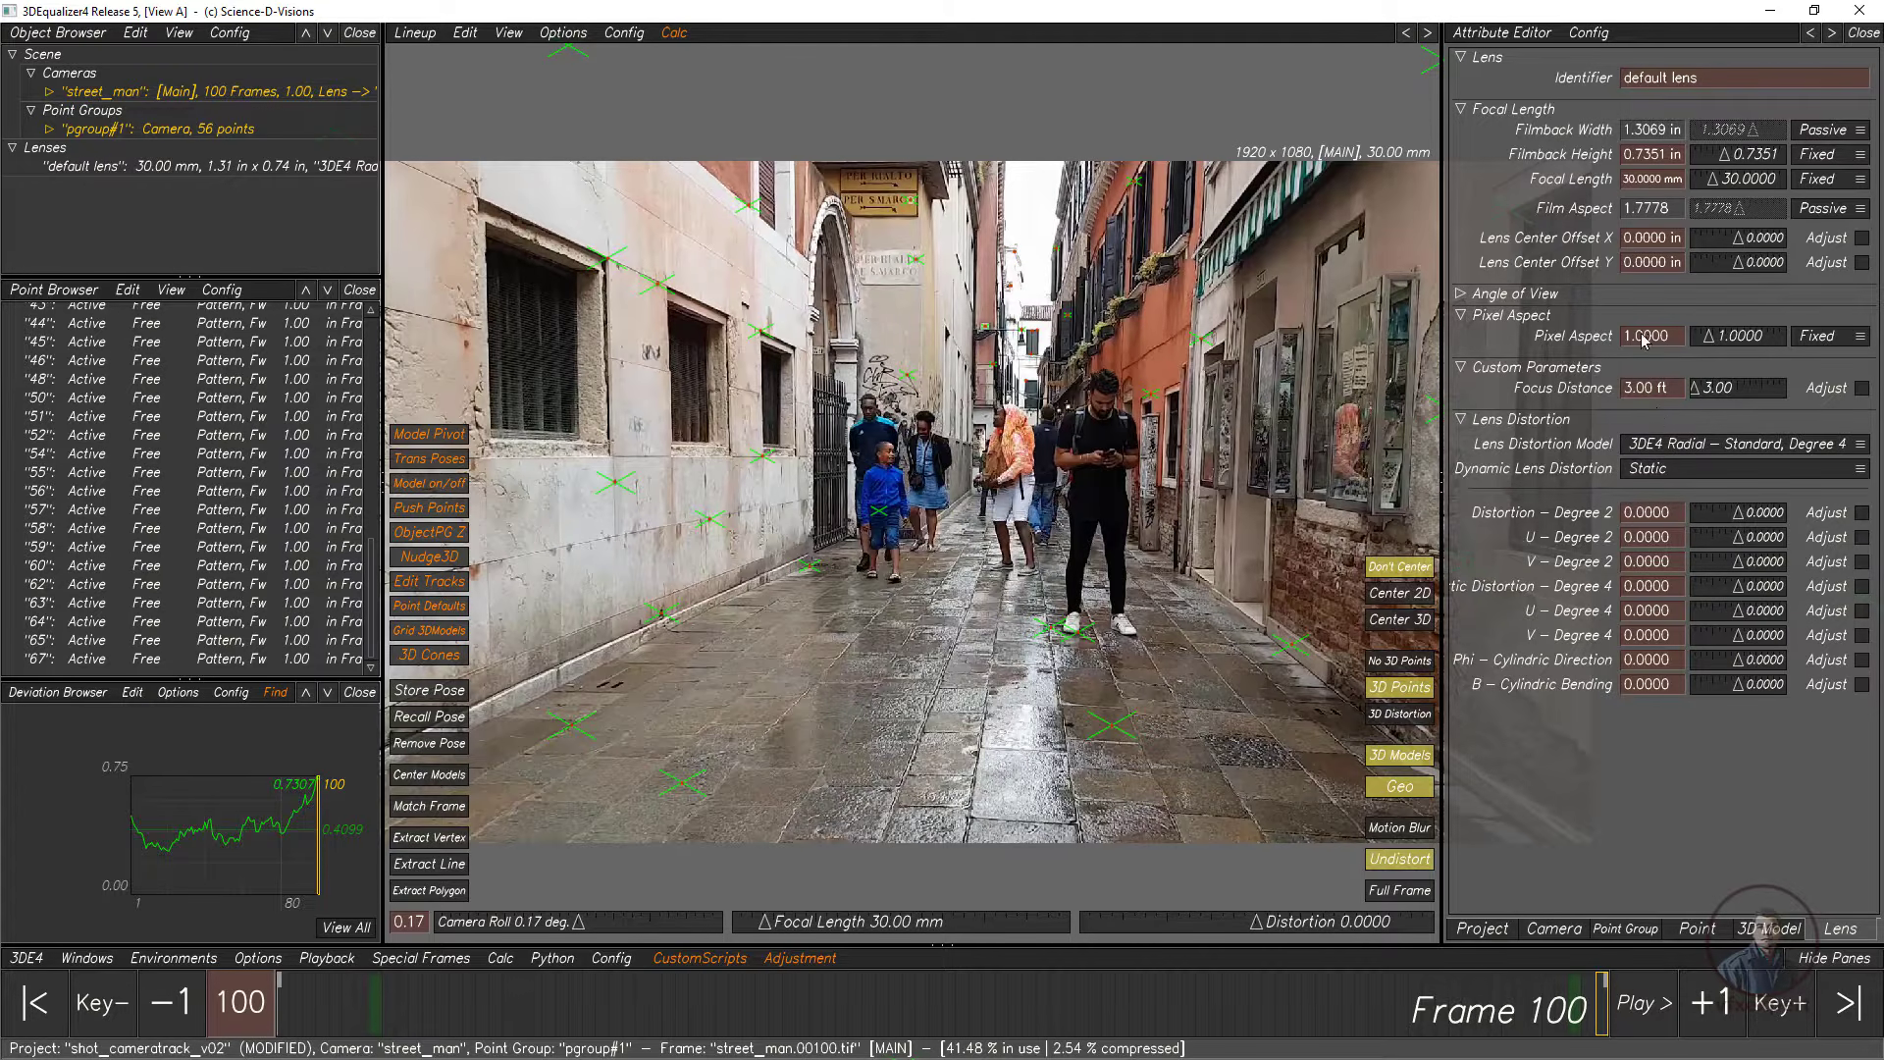
Step: Set the default lens's focal length to Adjust and open the Parameter Adjustment window beside the footage
left_click(1841, 181)
left_click(1820, 201)
left_click(87, 958)
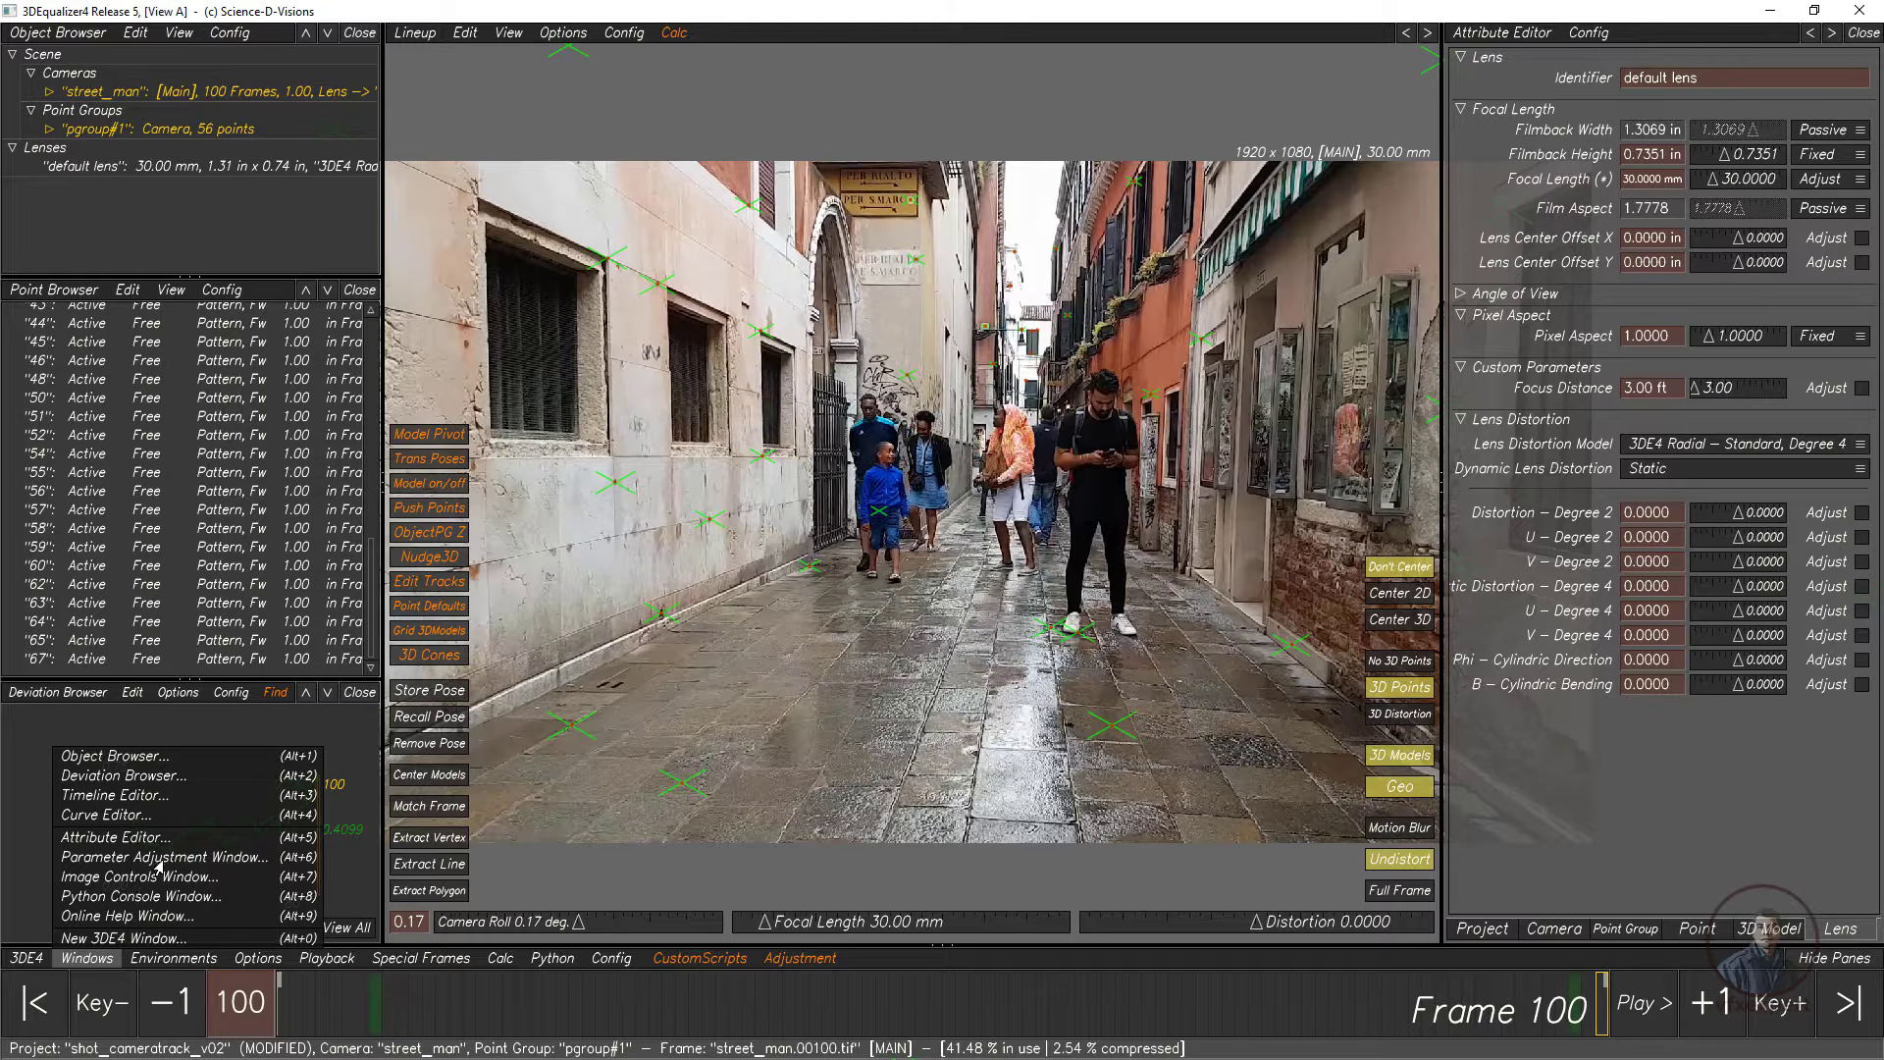
left_click(186, 861)
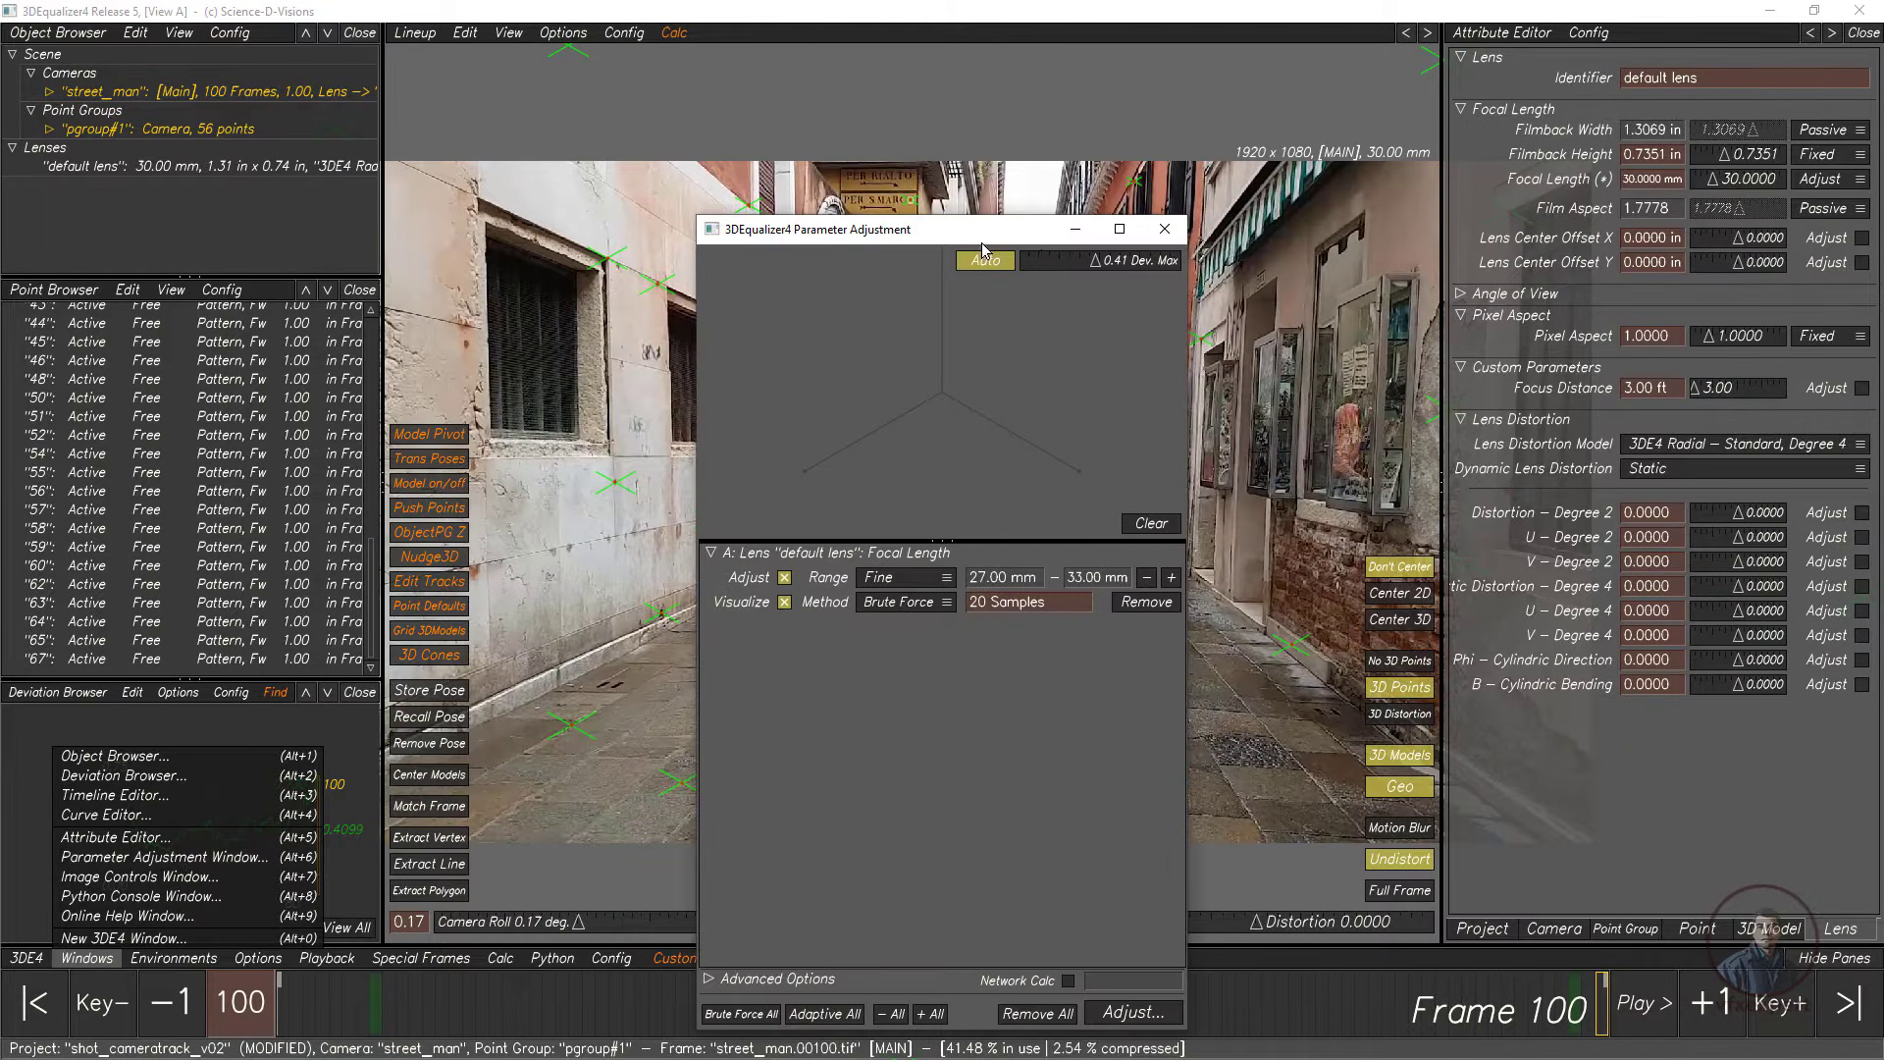
left_click_drag(982, 232, 1330, 74)
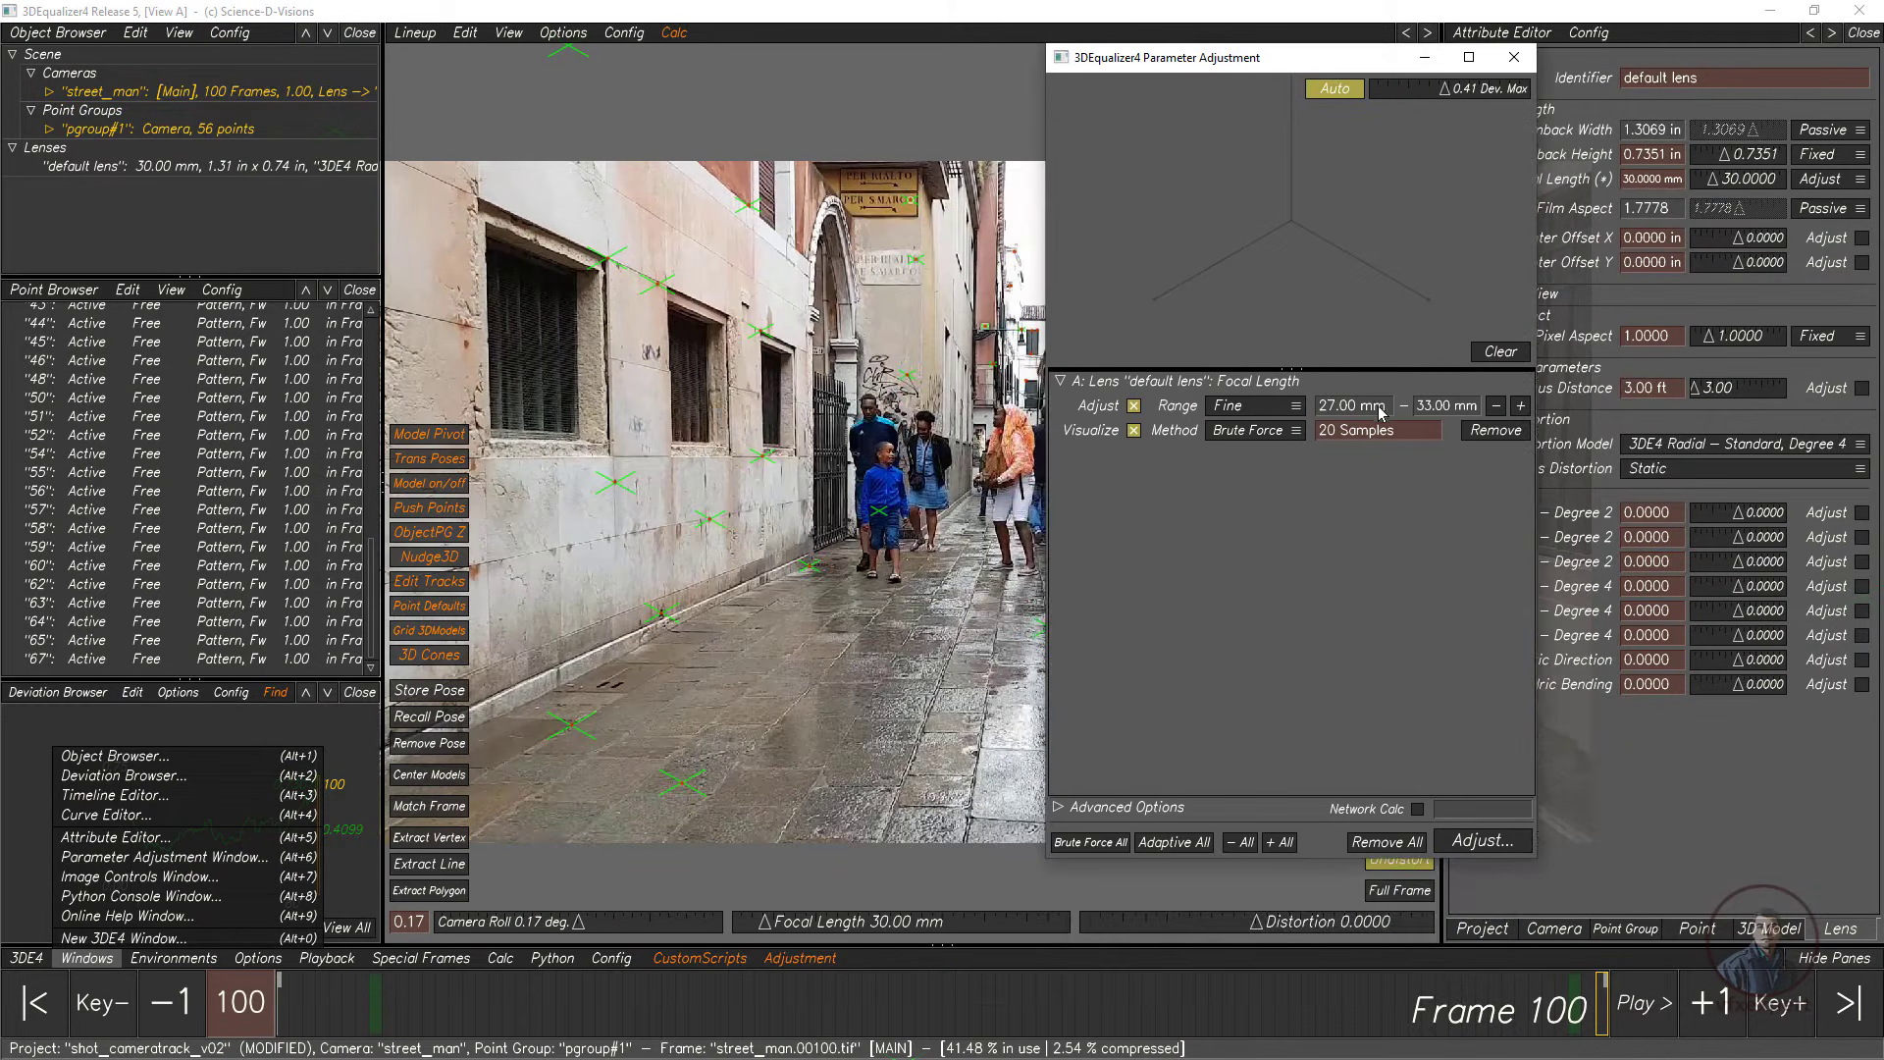
Step: Run the focal length adjustment with the Adaptive method, transfer the best parameters to the project and close the adjustment window
left_click(1174, 844)
left_click(1477, 841)
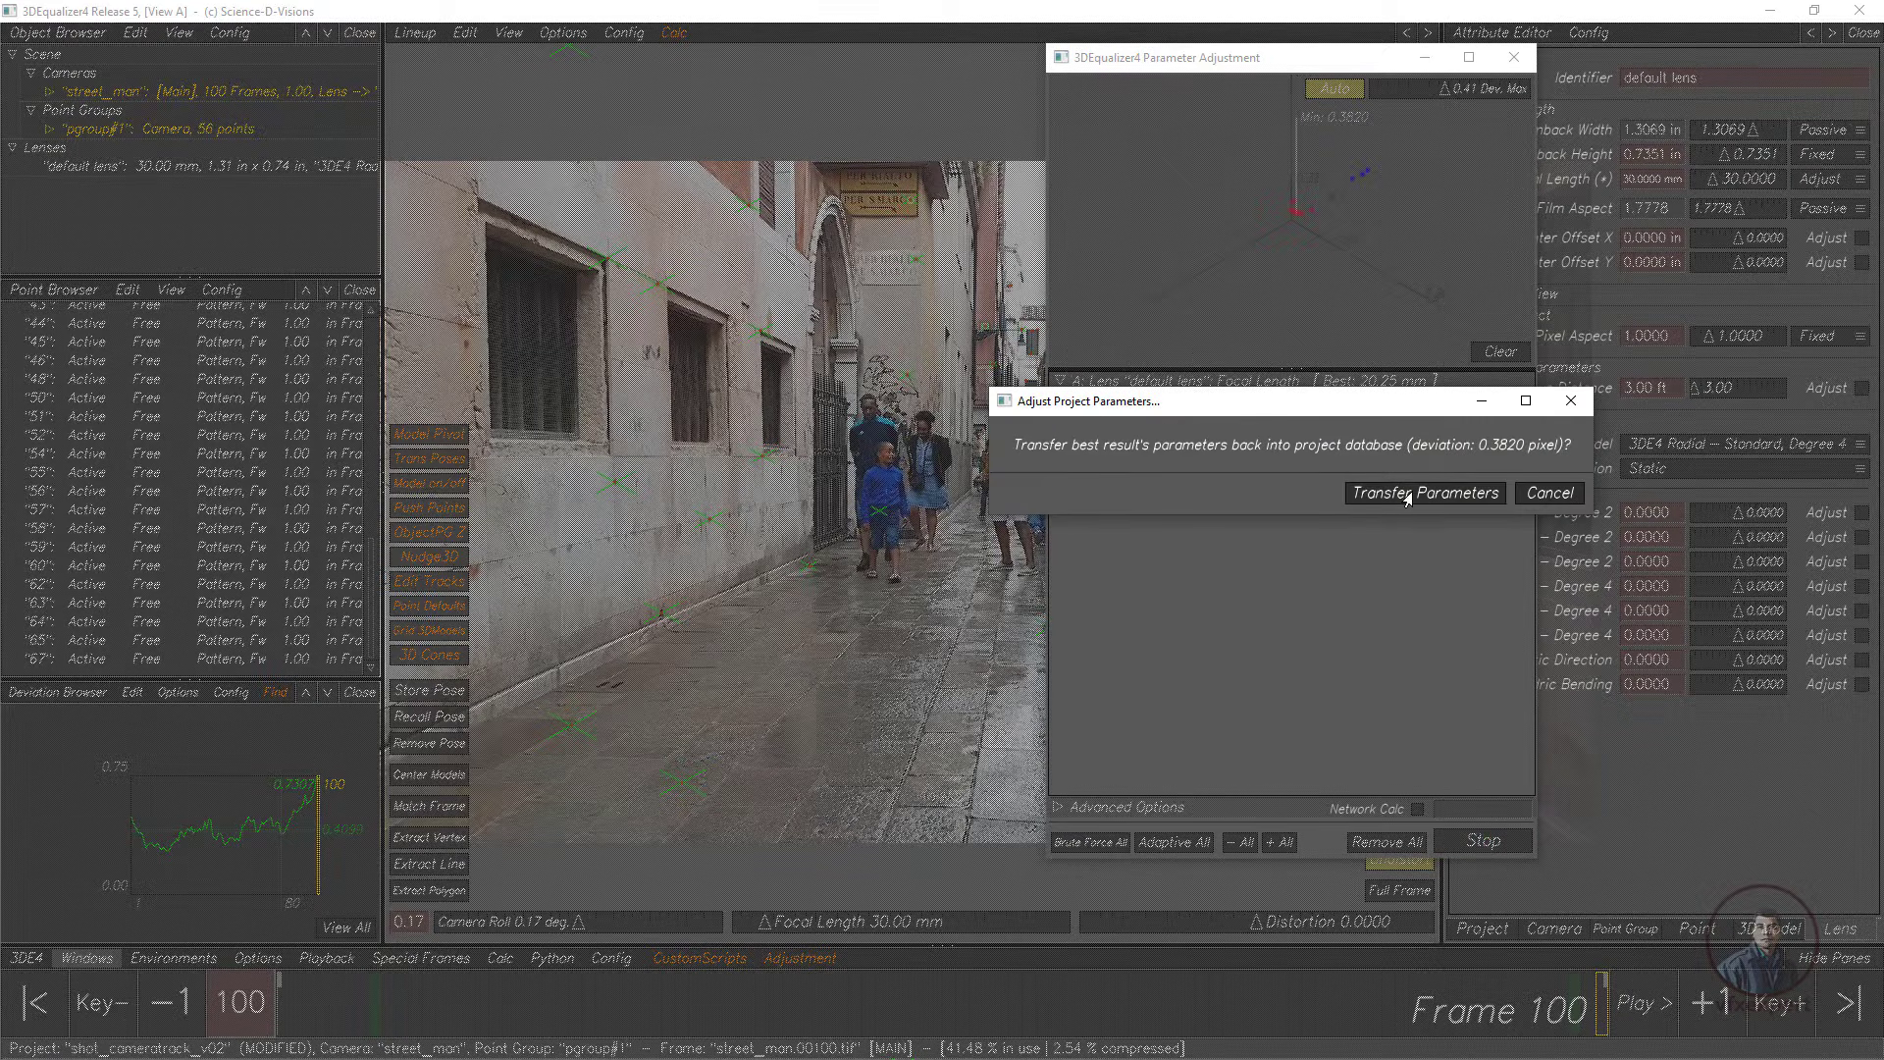
left_click(1408, 493)
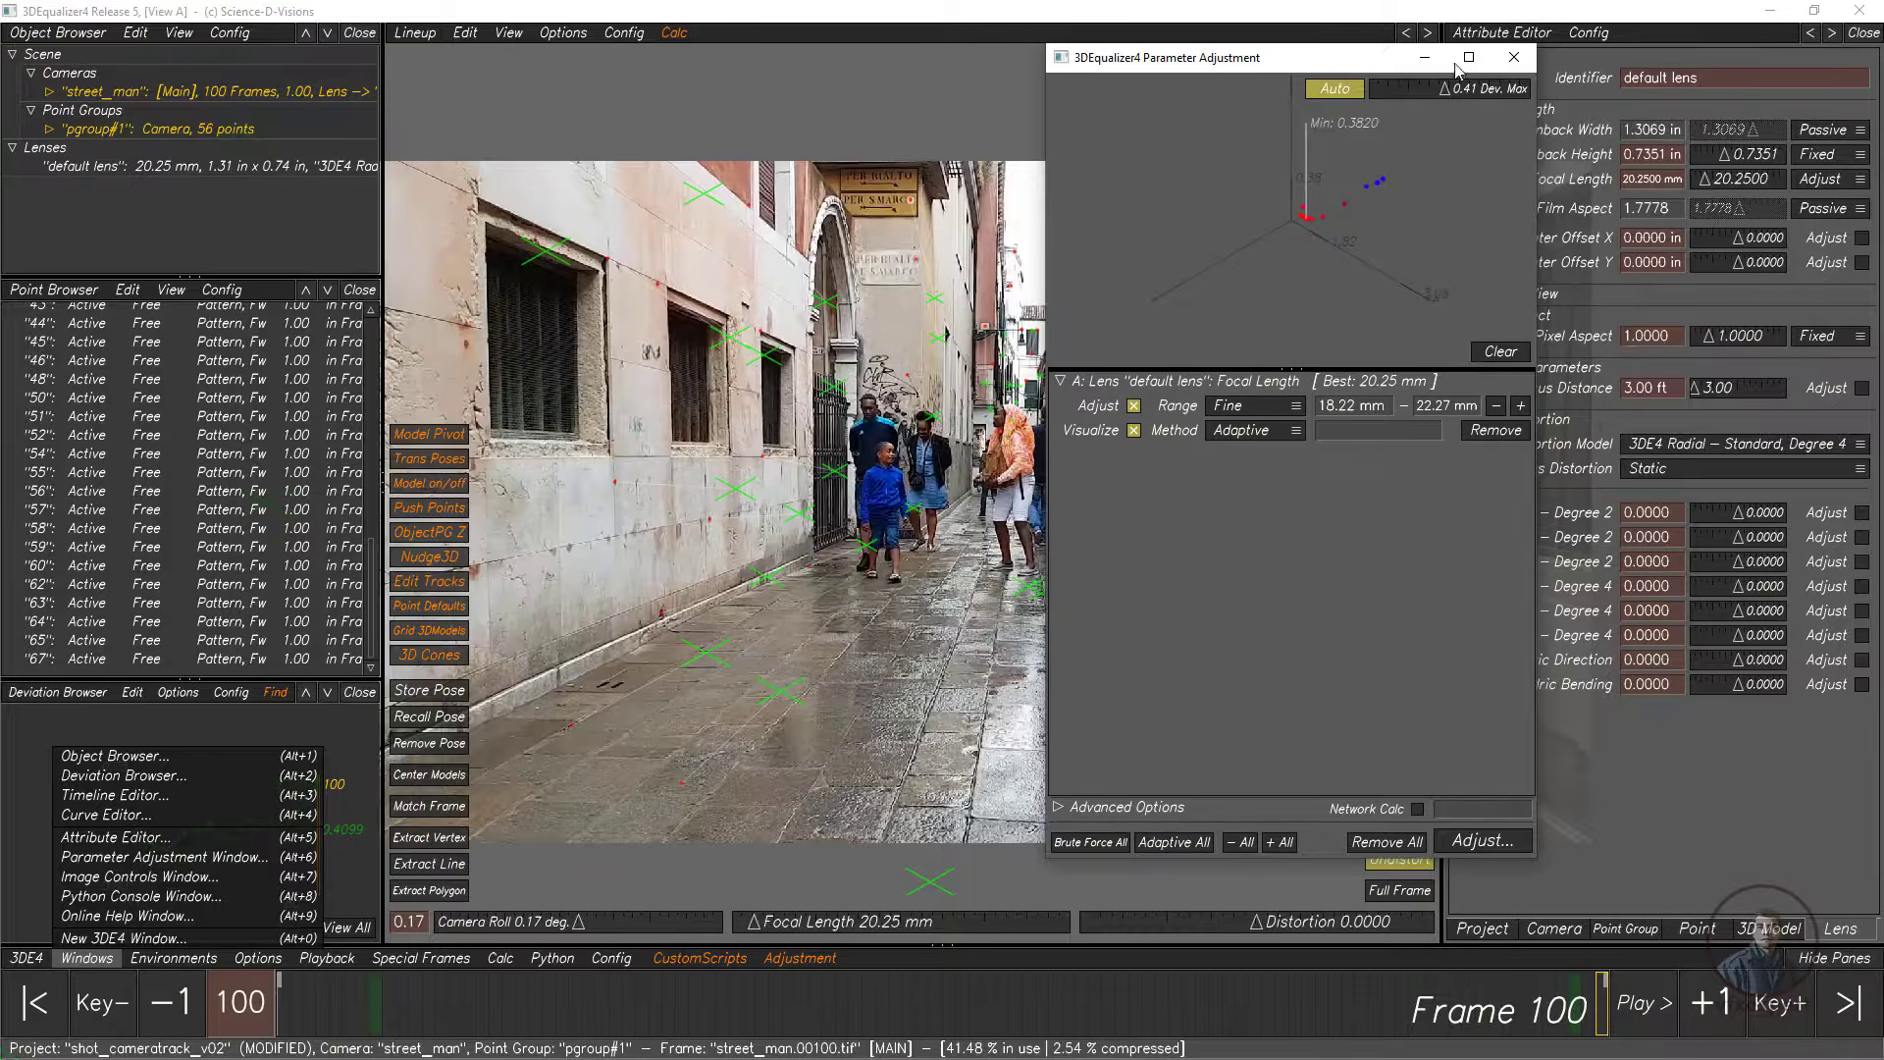
left_click(1515, 57)
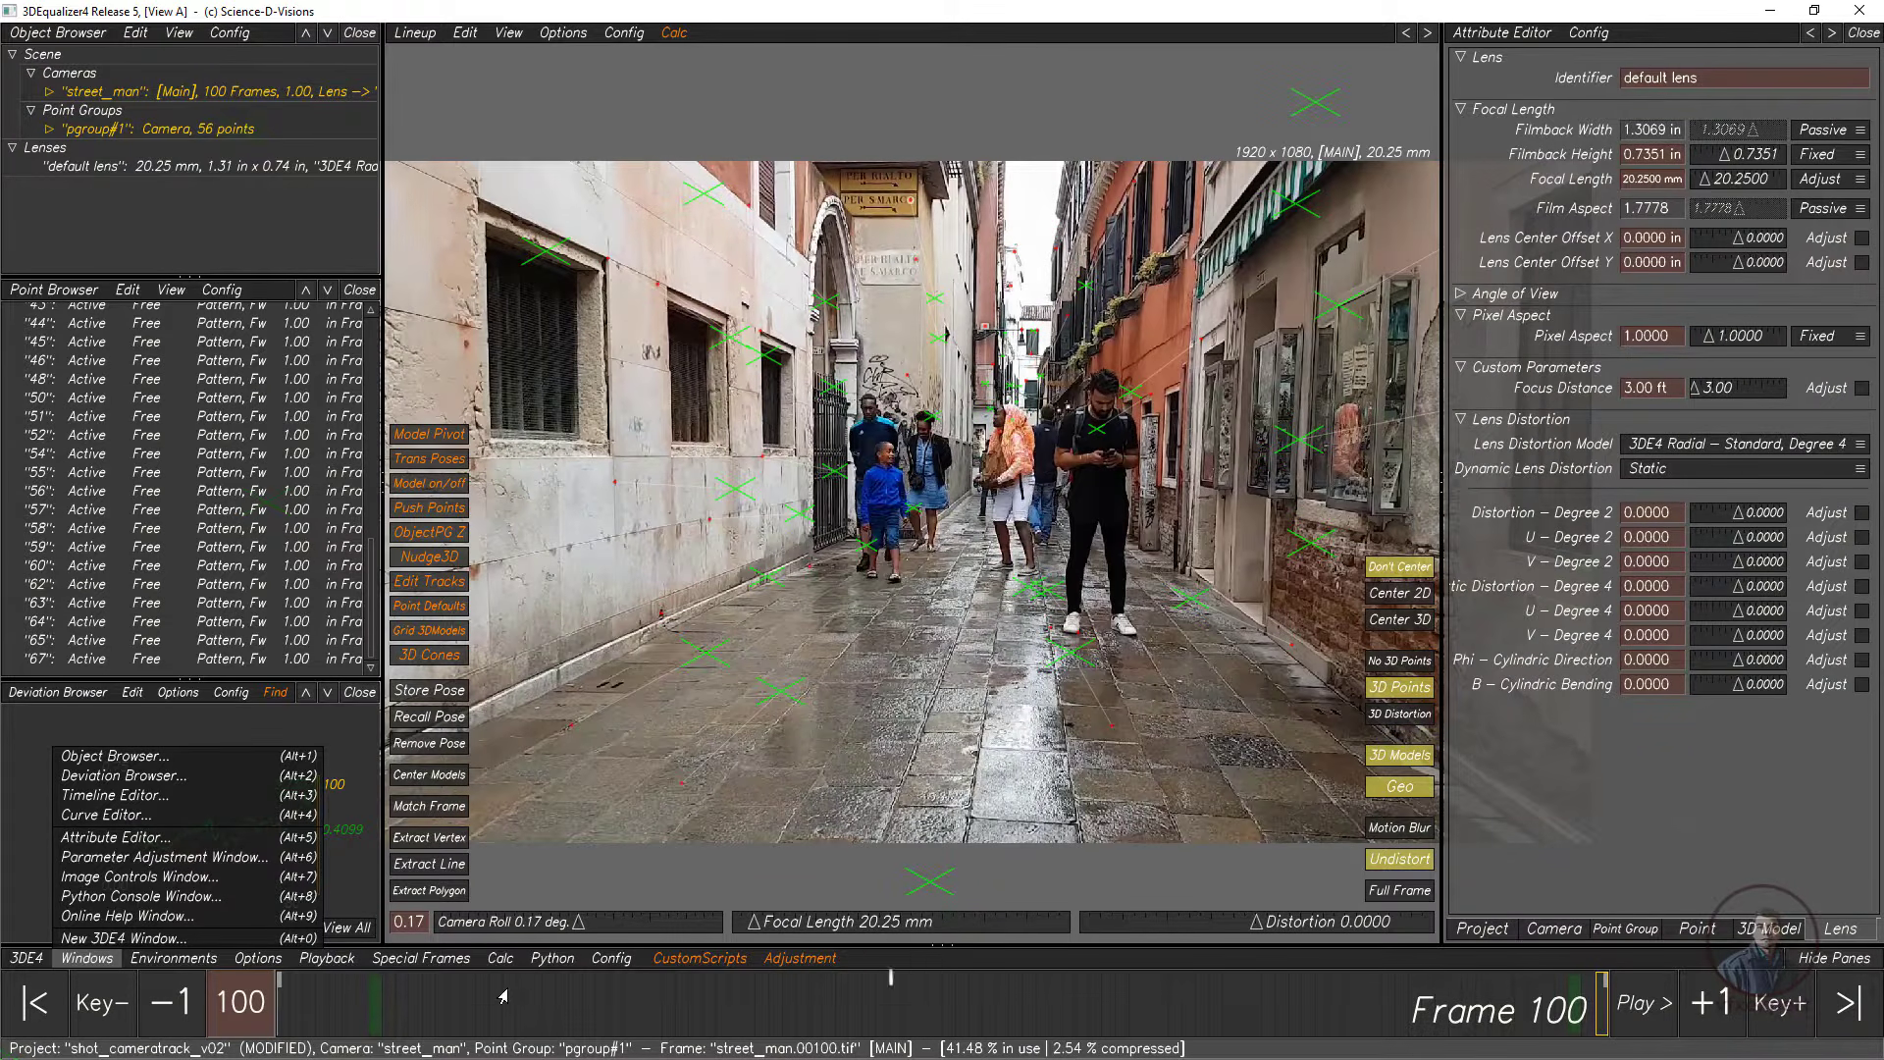
Step: Calculate everything from scratch with the adjusted focal length and use the result
left_click(501, 958)
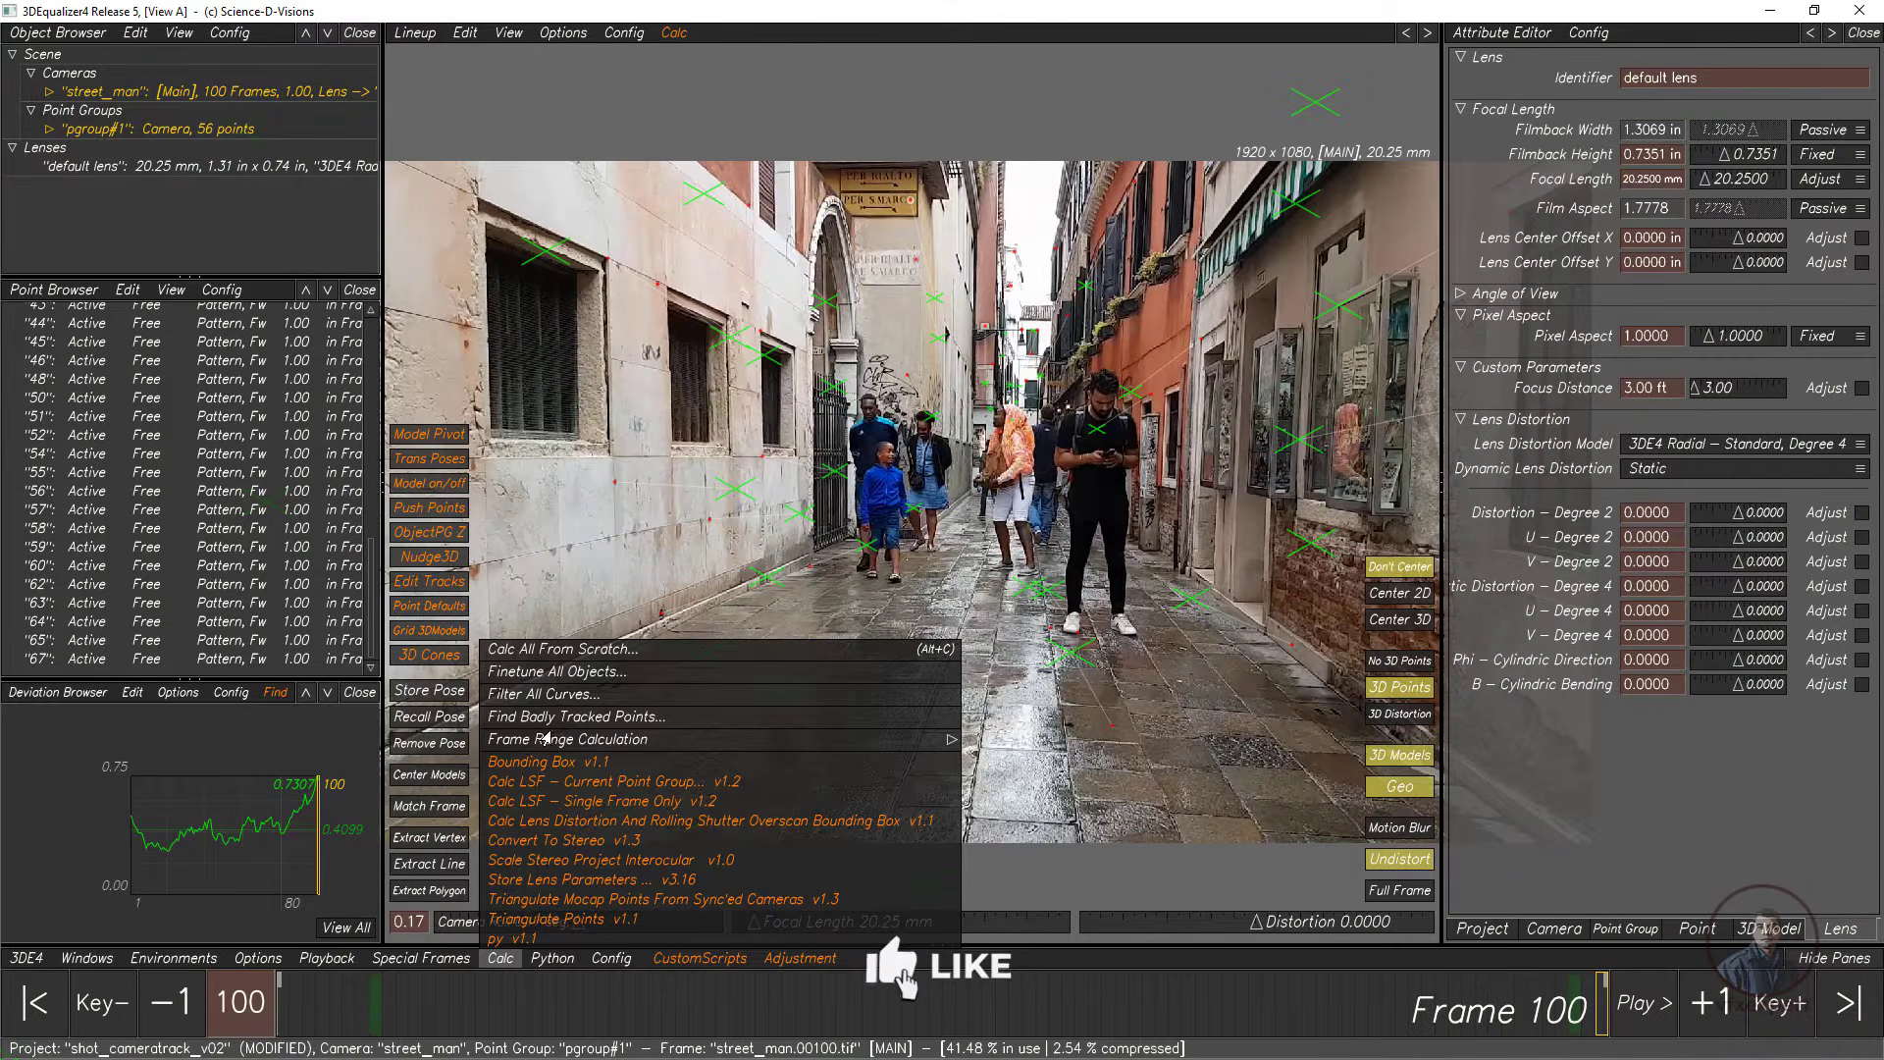
left_click(559, 649)
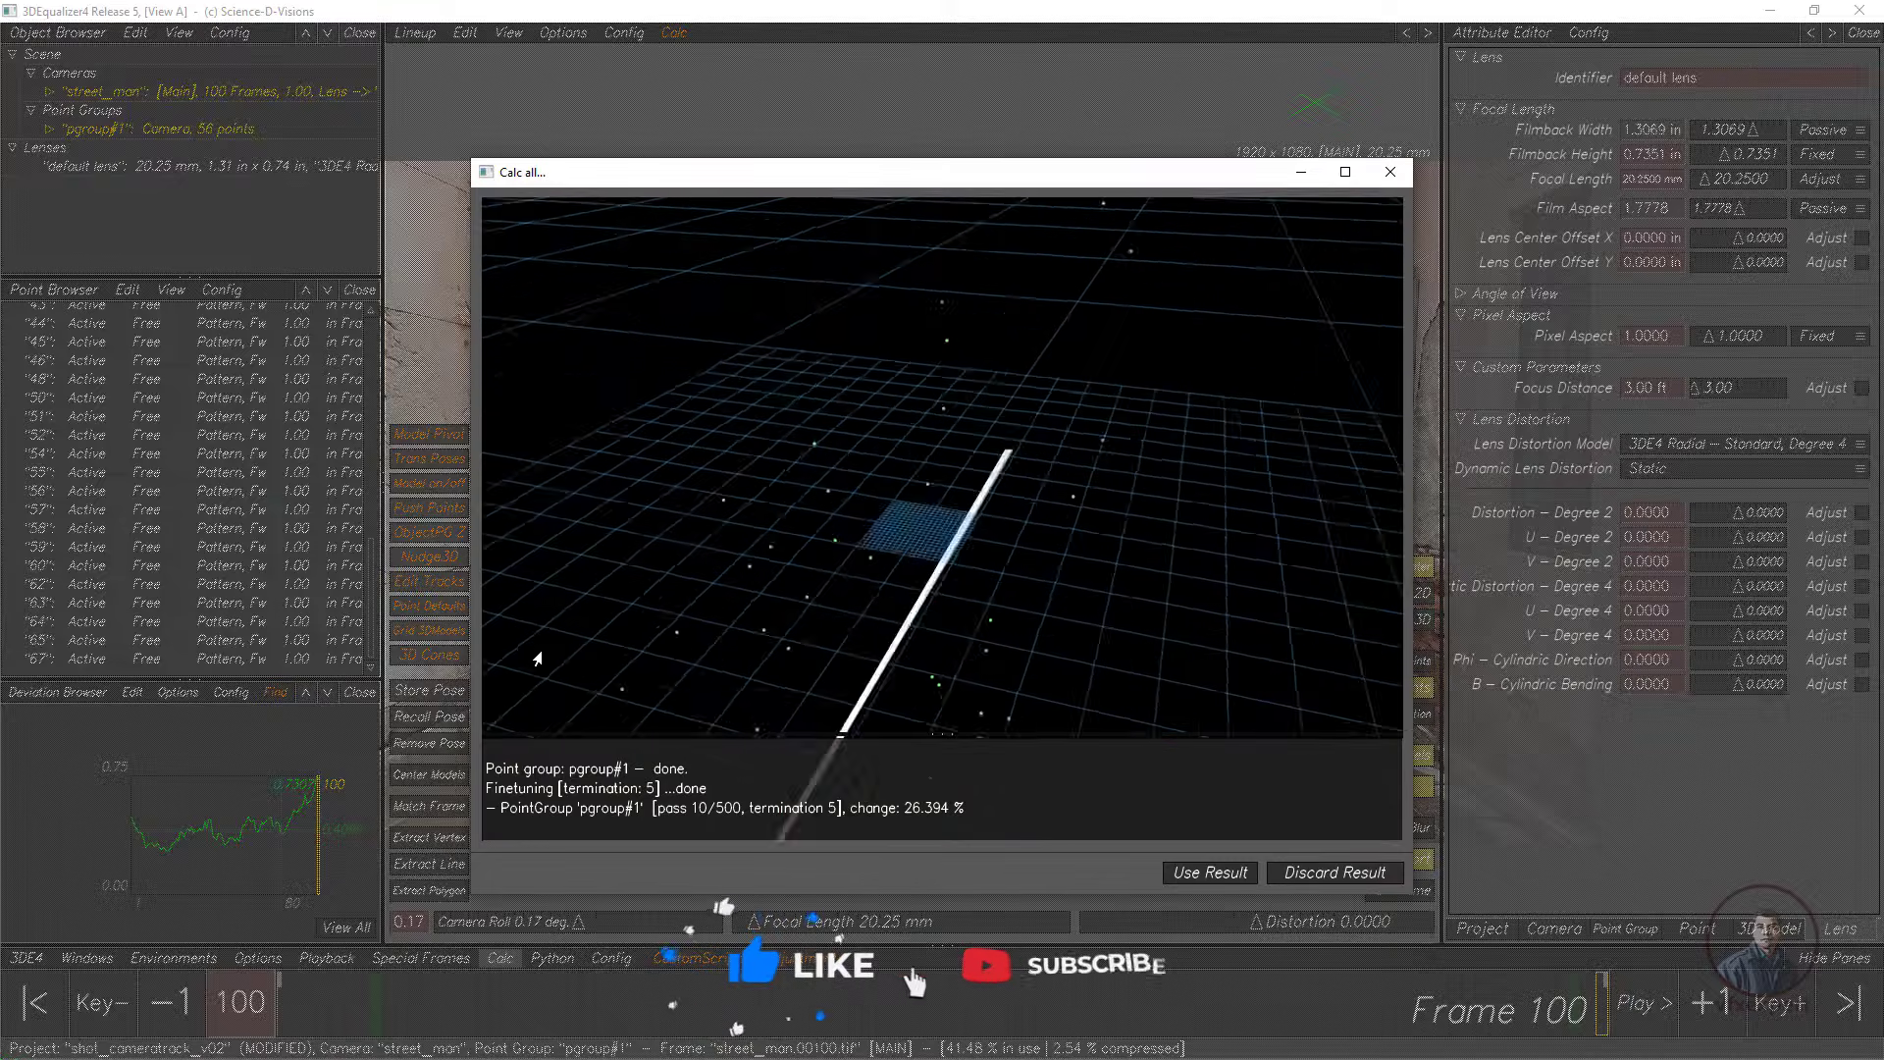
left_click(1190, 875)
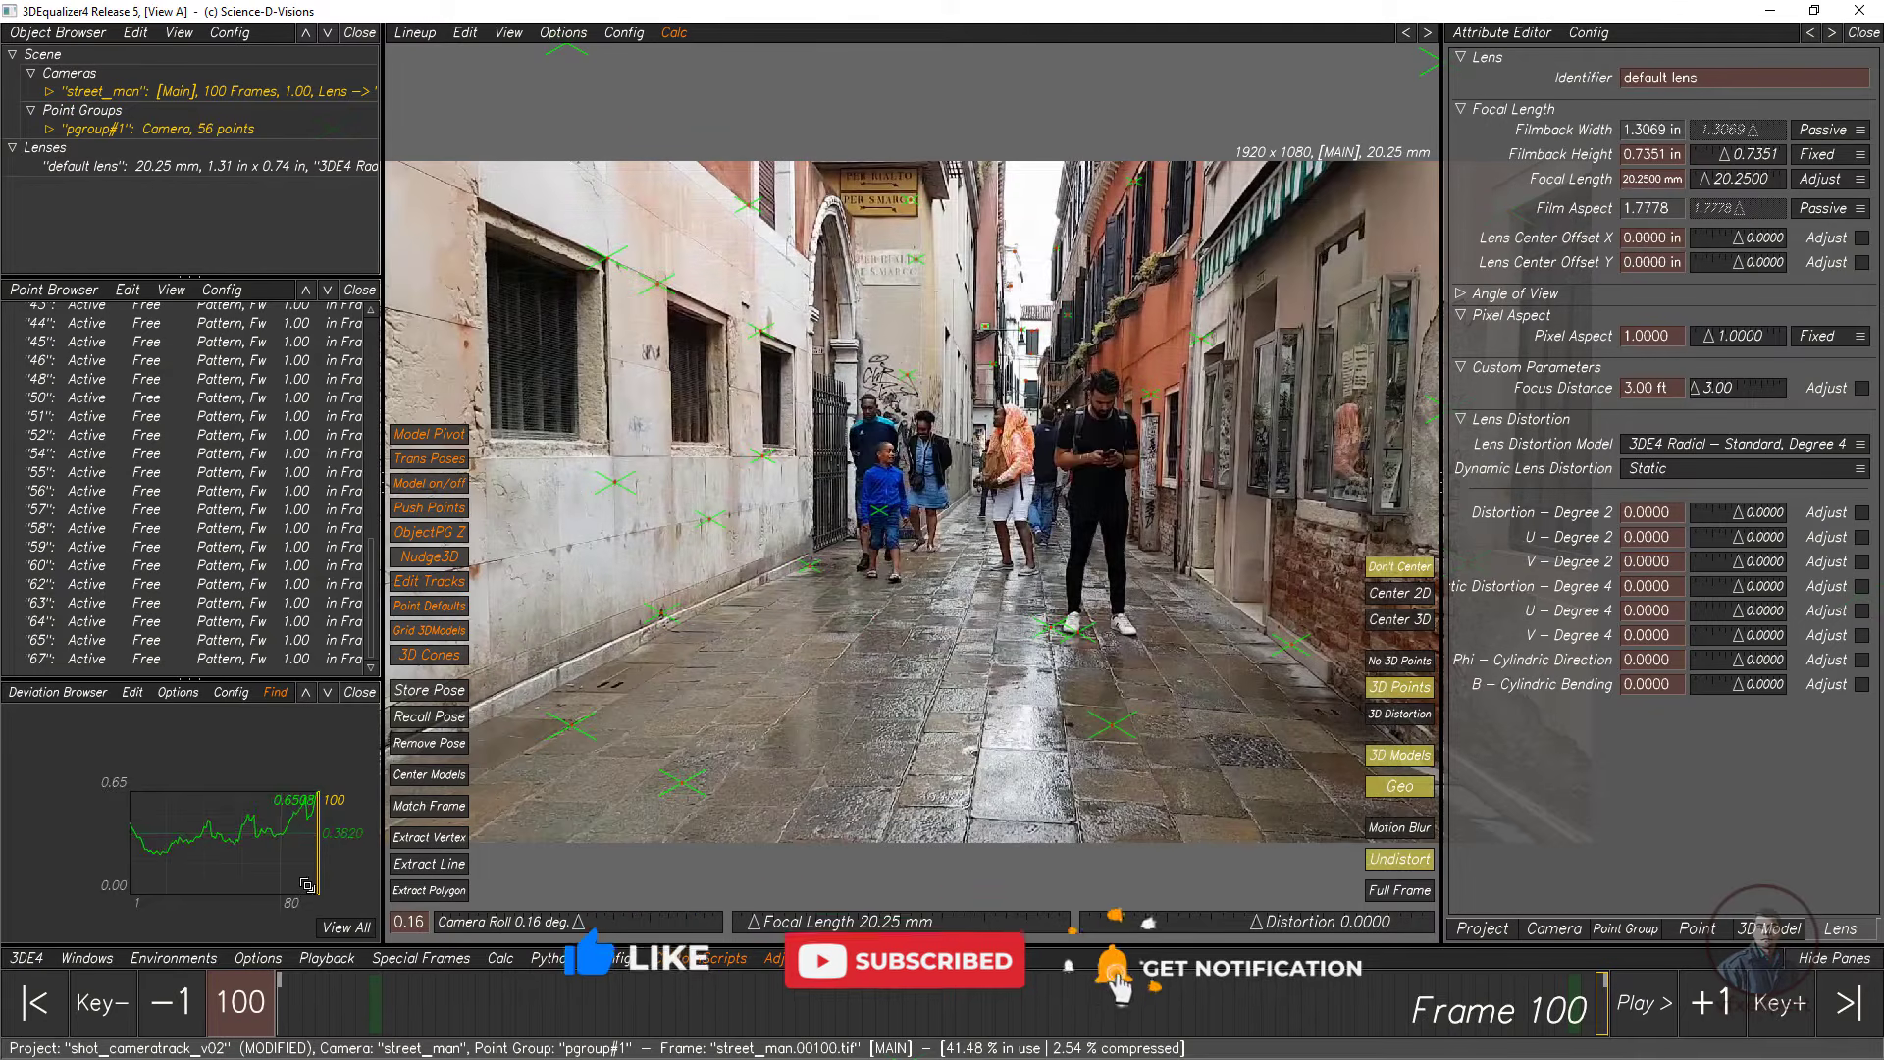
Step: Examine the recalculated average deviation curve at frame 100 and at frame 50
right_click_drag(301, 889, 334, 864)
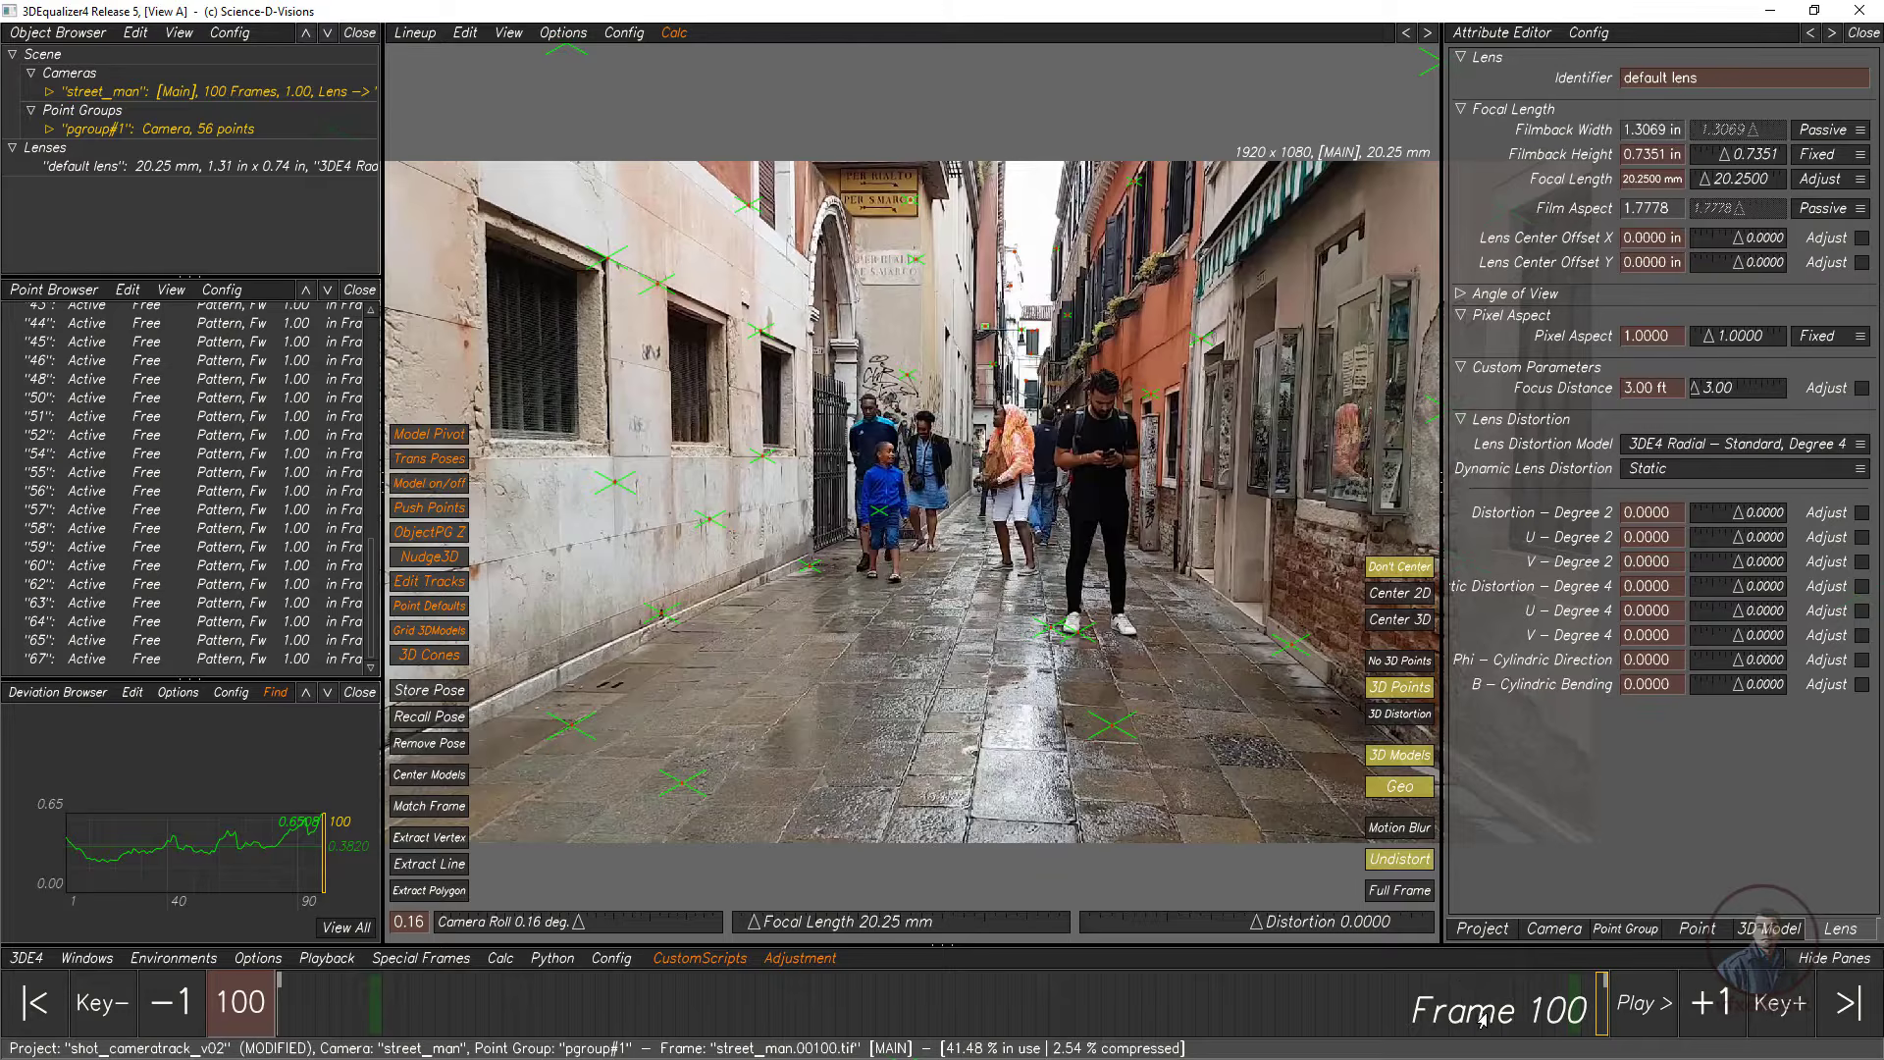
left_click_drag(1478, 1016, 1680, 1017)
right_click_drag(331, 874, 300, 827)
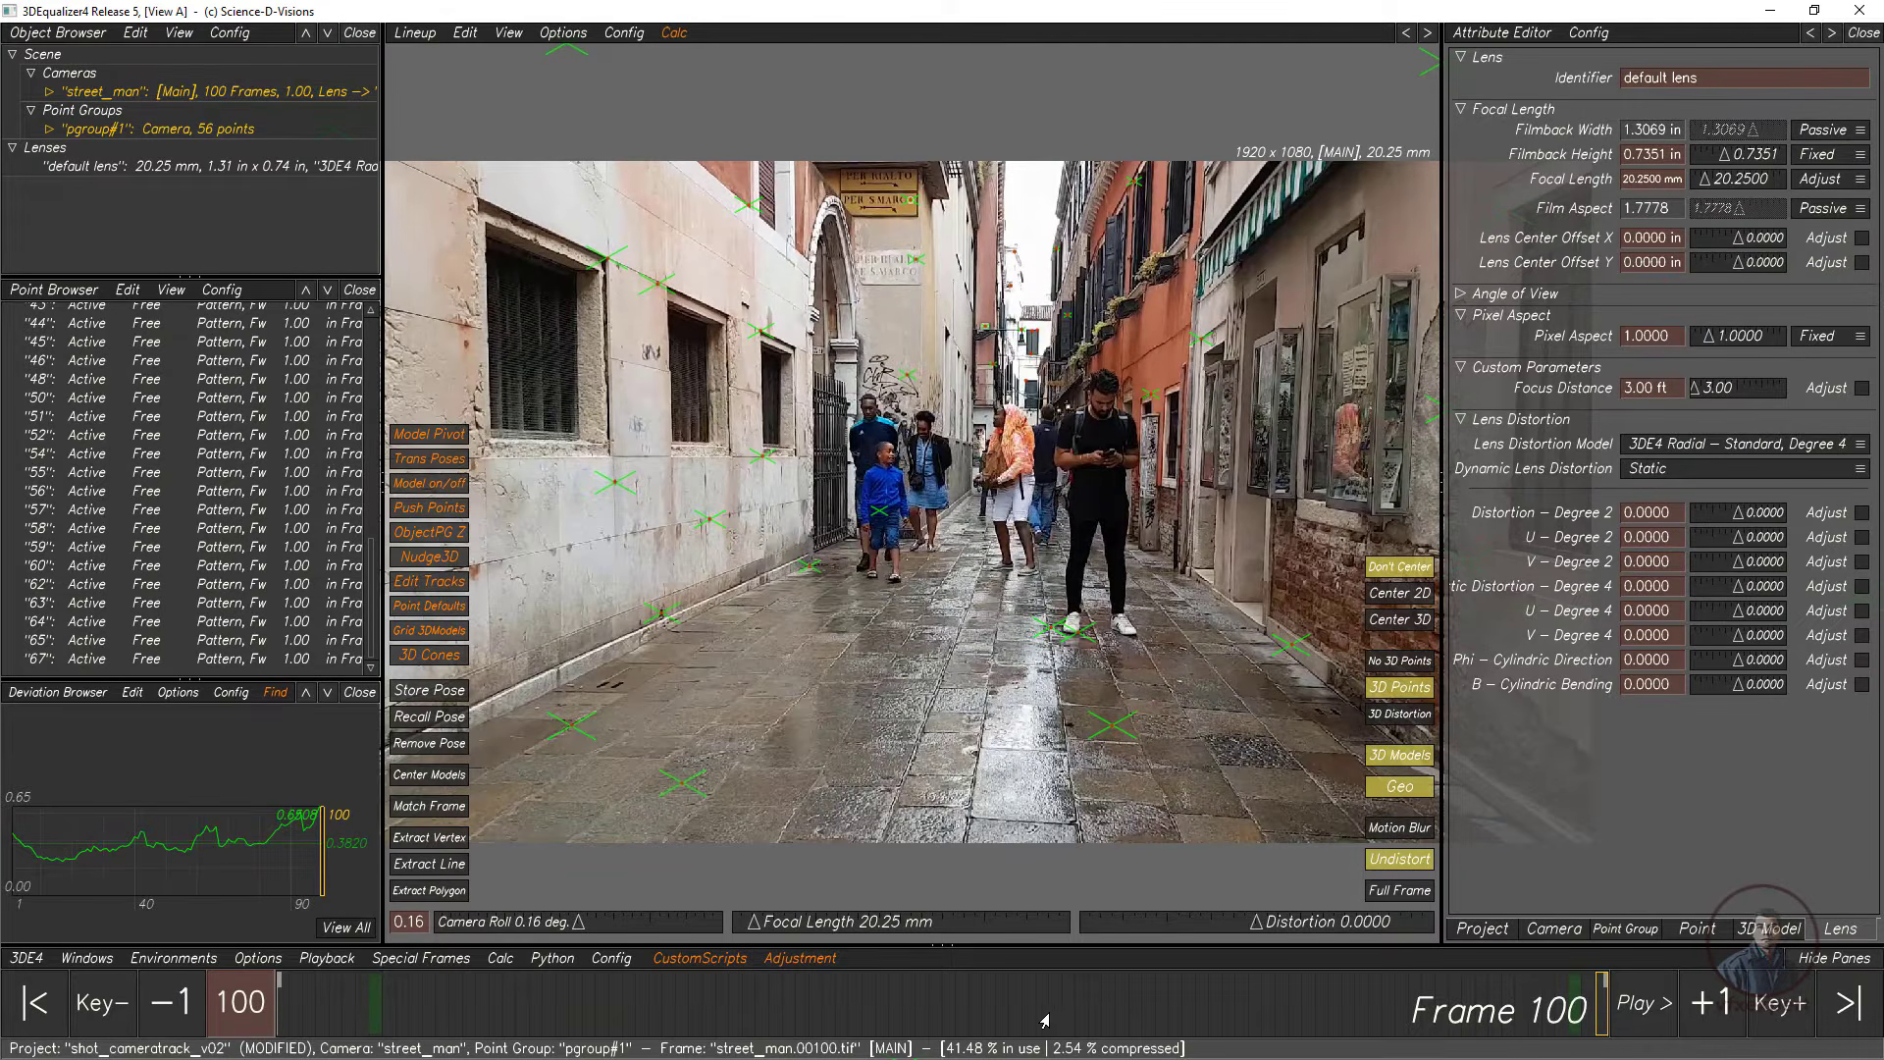
left_click_drag(1038, 1015, 935, 1017)
right_click_drag(206, 928, 263, 832)
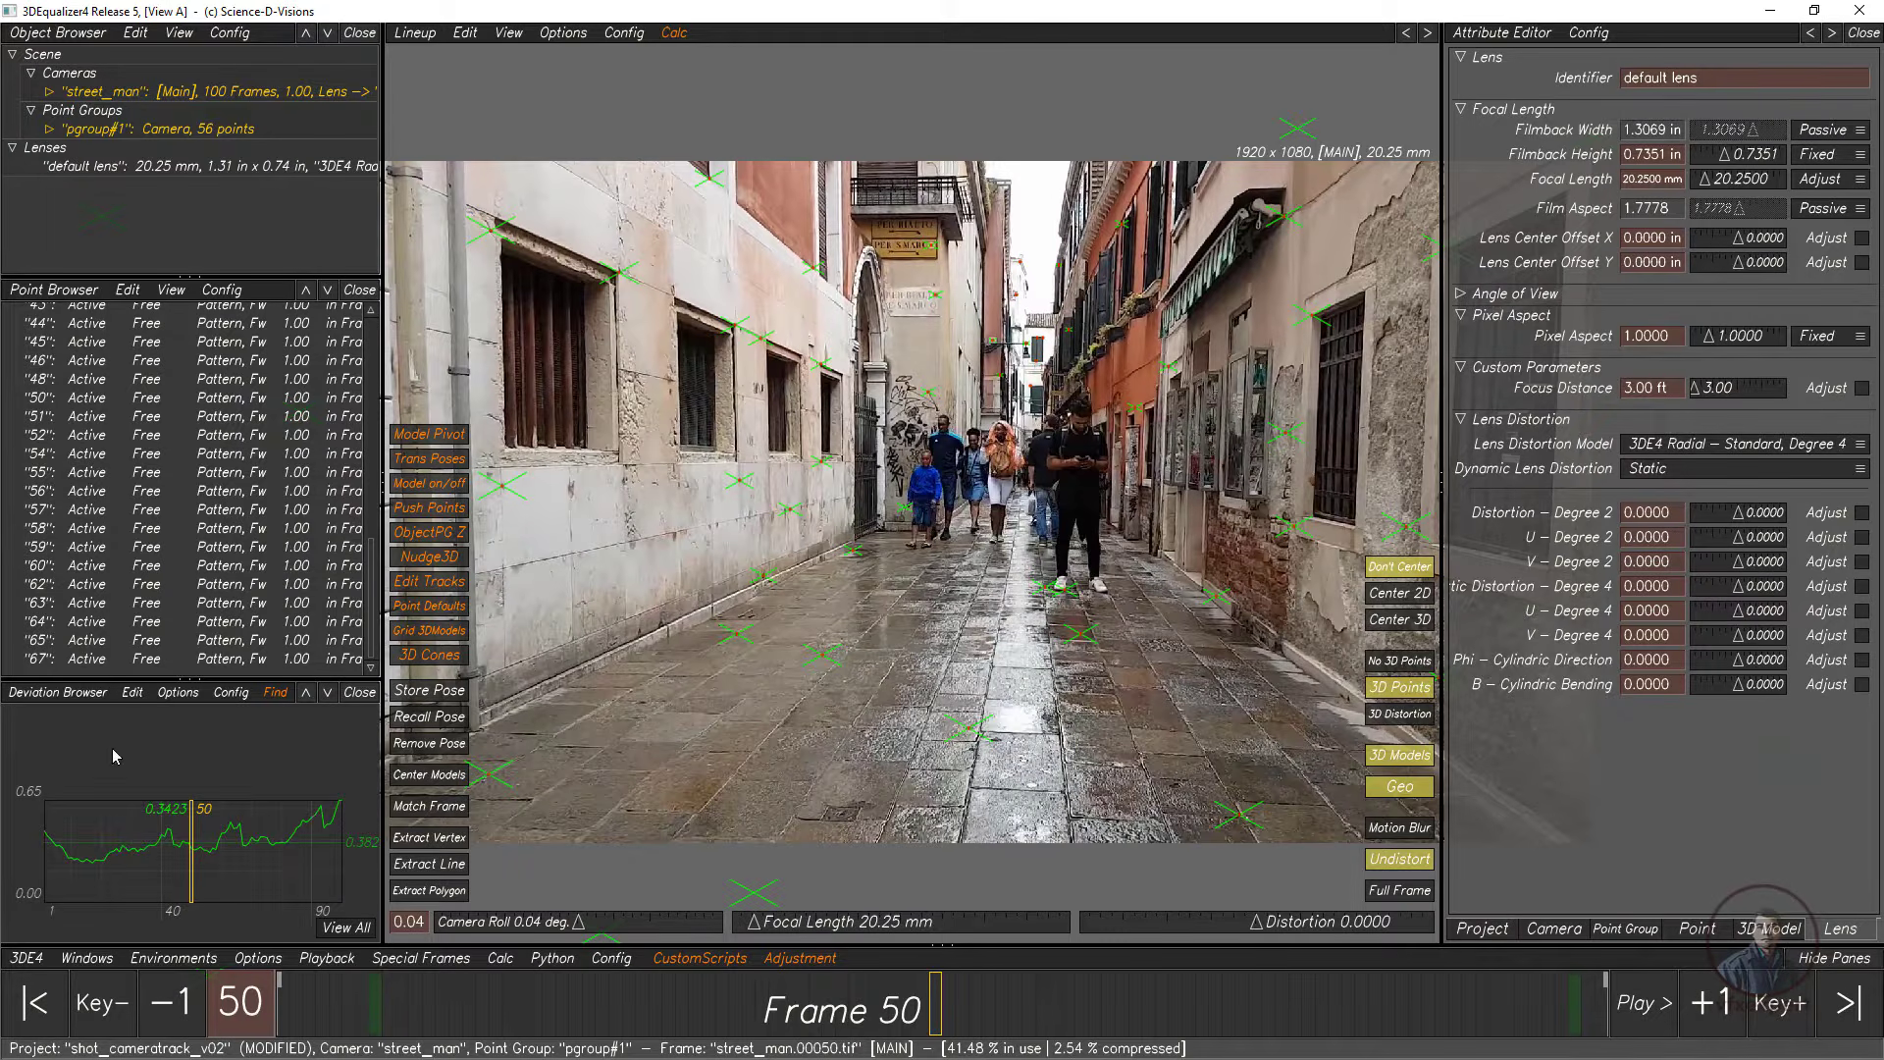
Step: Show the point deviation curves for all points and frame their peaks near the end of the shot
left_click(54, 692)
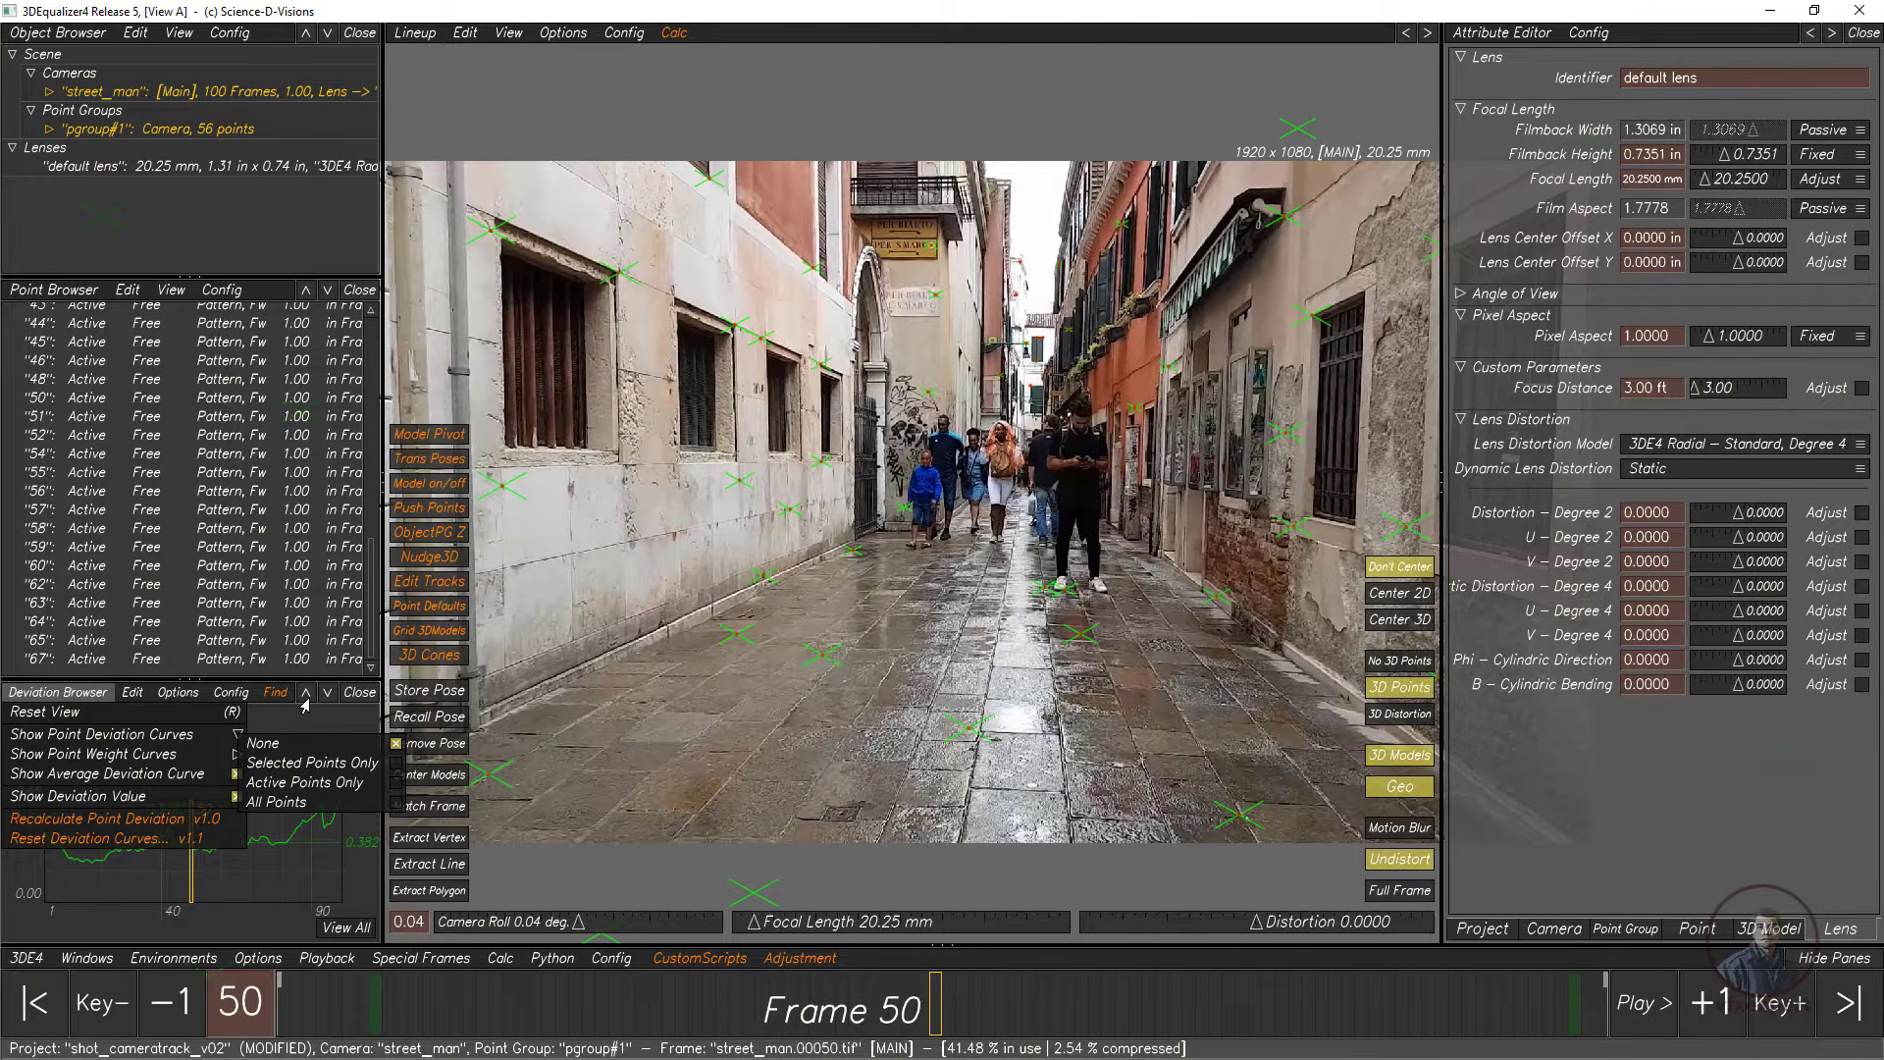
left_click(395, 803)
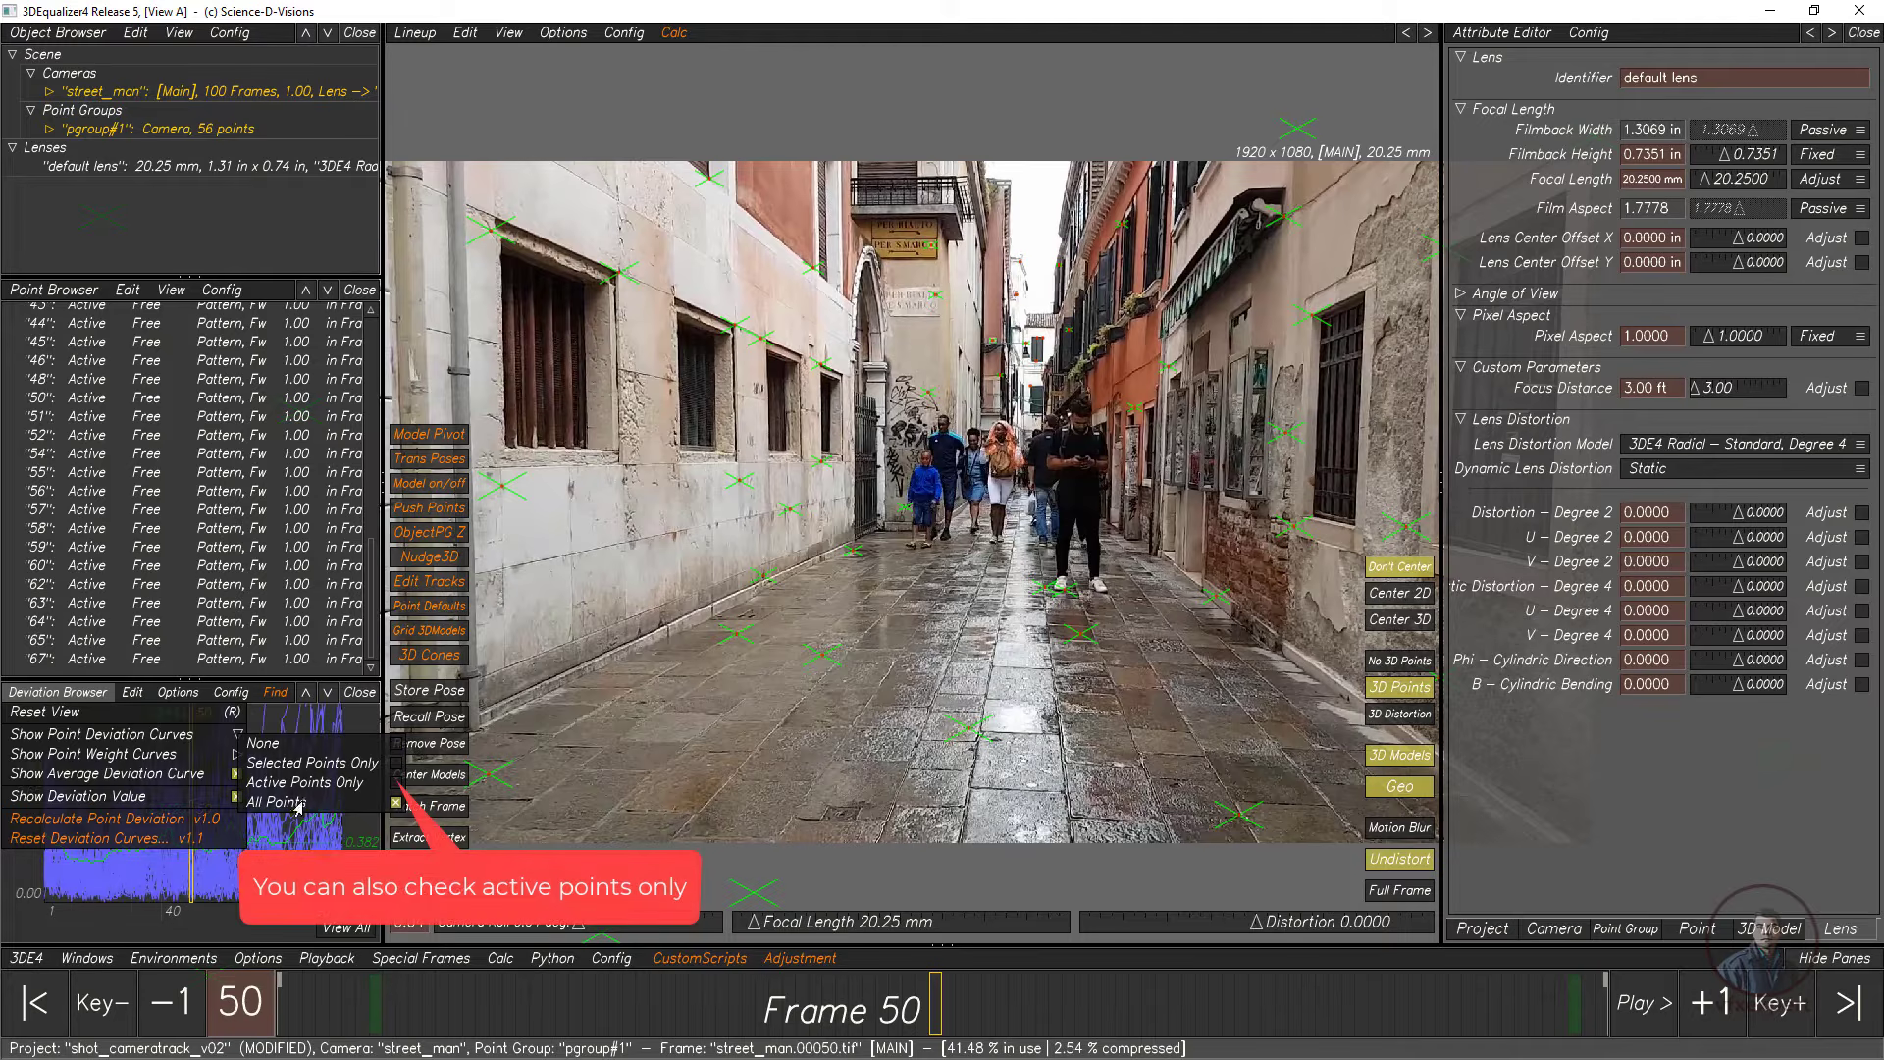
left_click(234, 867)
right_click_drag(235, 866, 165, 873)
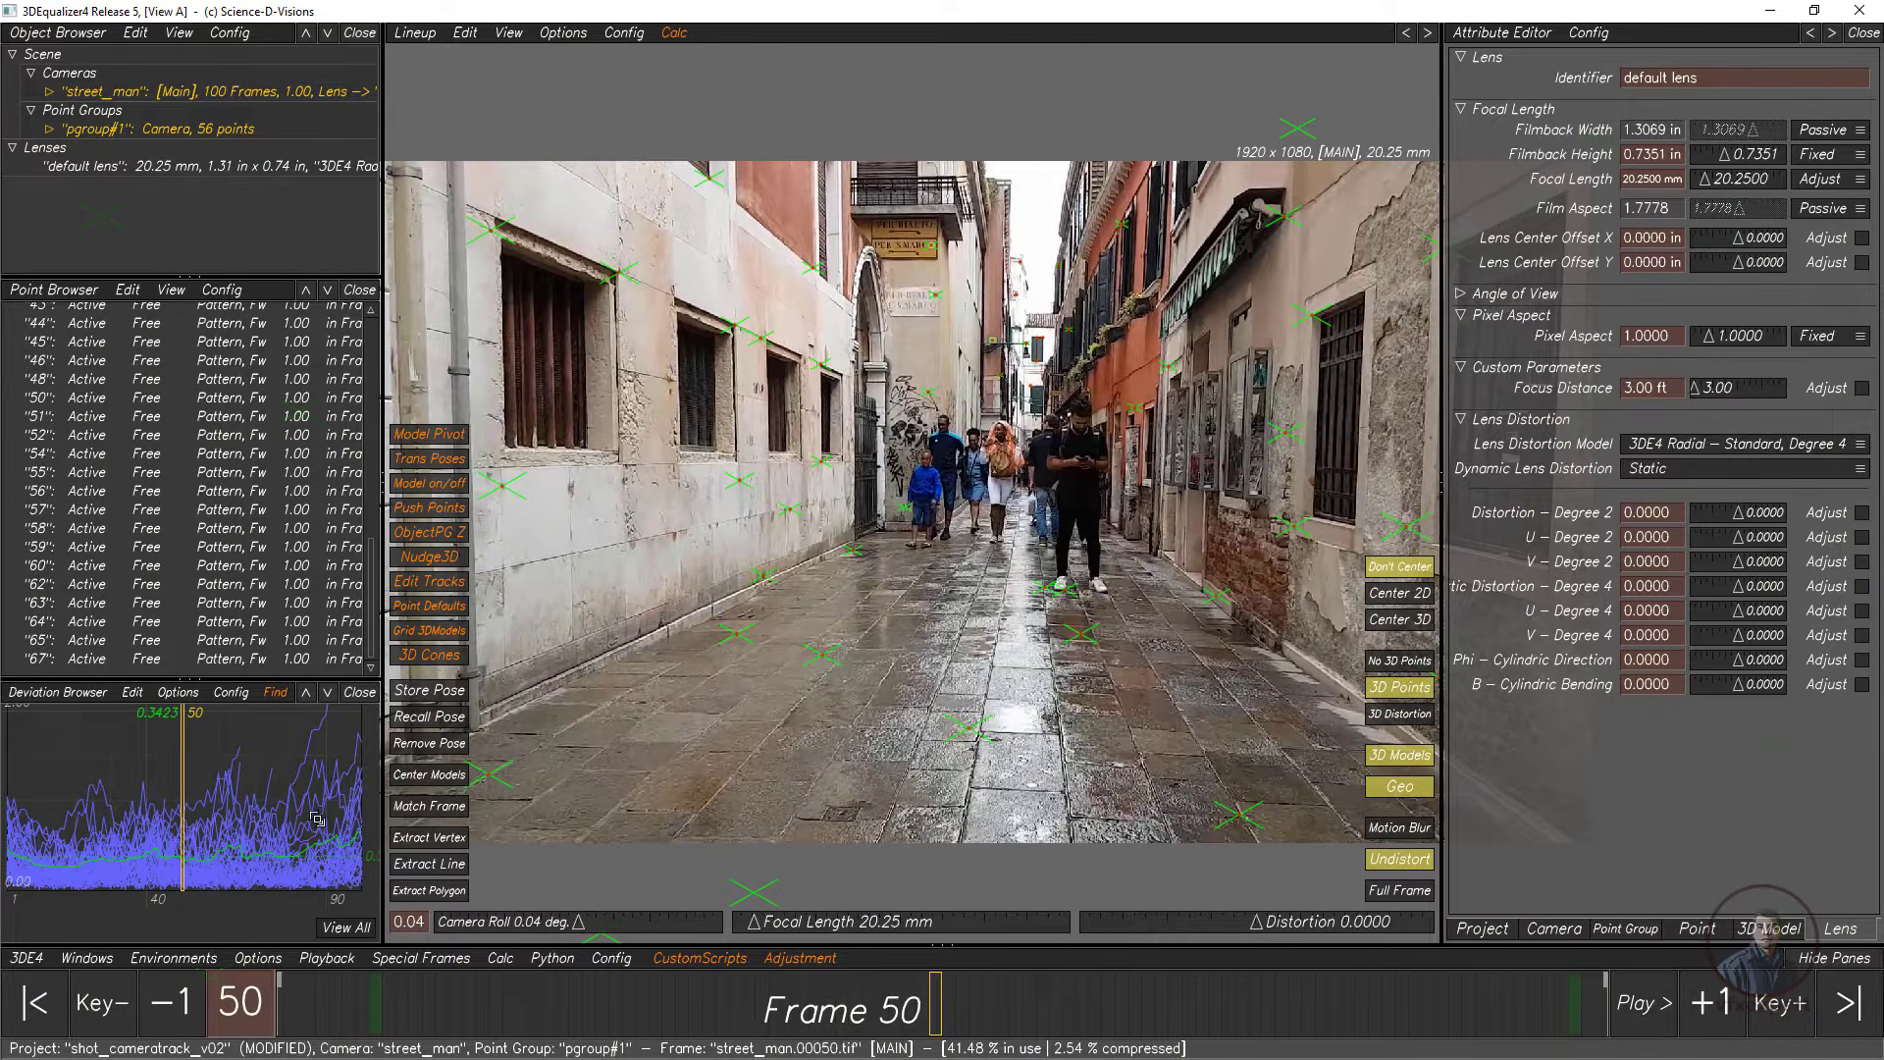
right_click_drag(319, 818, 378, 795)
middle_click_drag(378, 795, 274, 844)
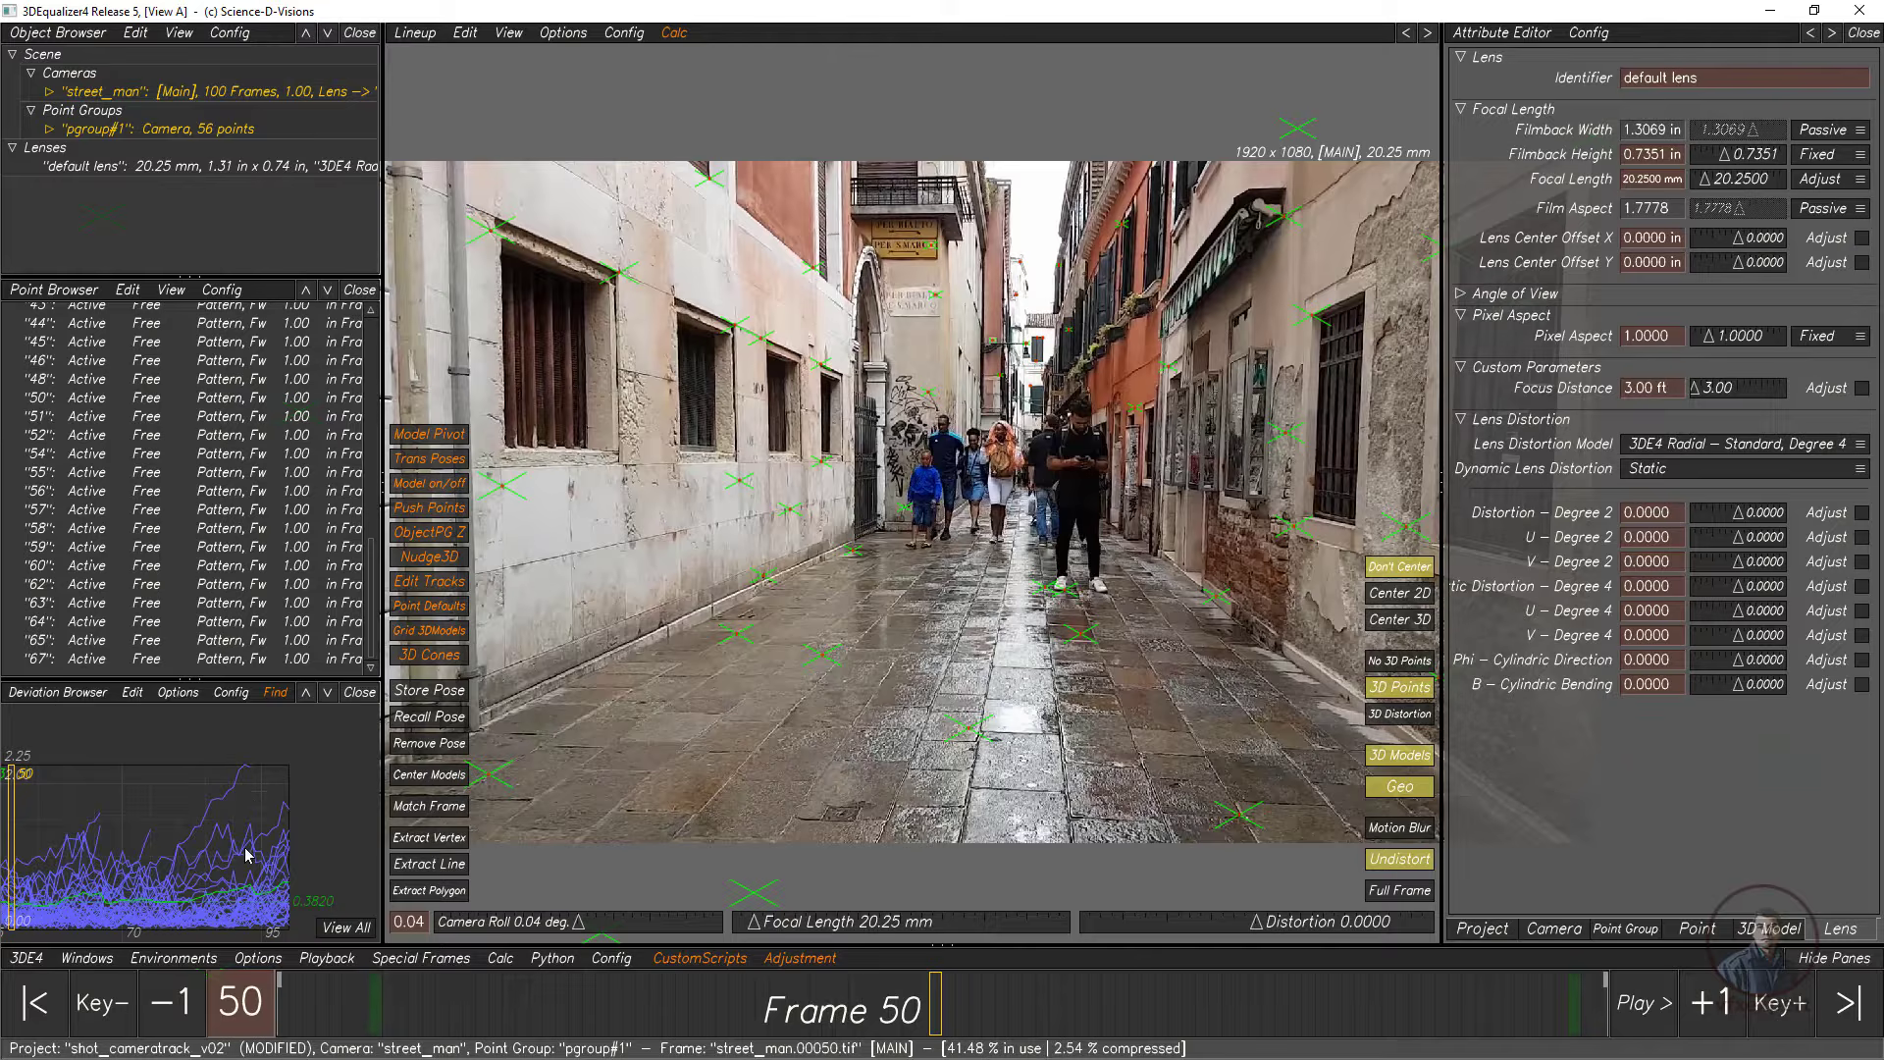
Step: Select point 32 by its highest-peaking deviation curve and set its calculation to Disabled
left_click(245, 766)
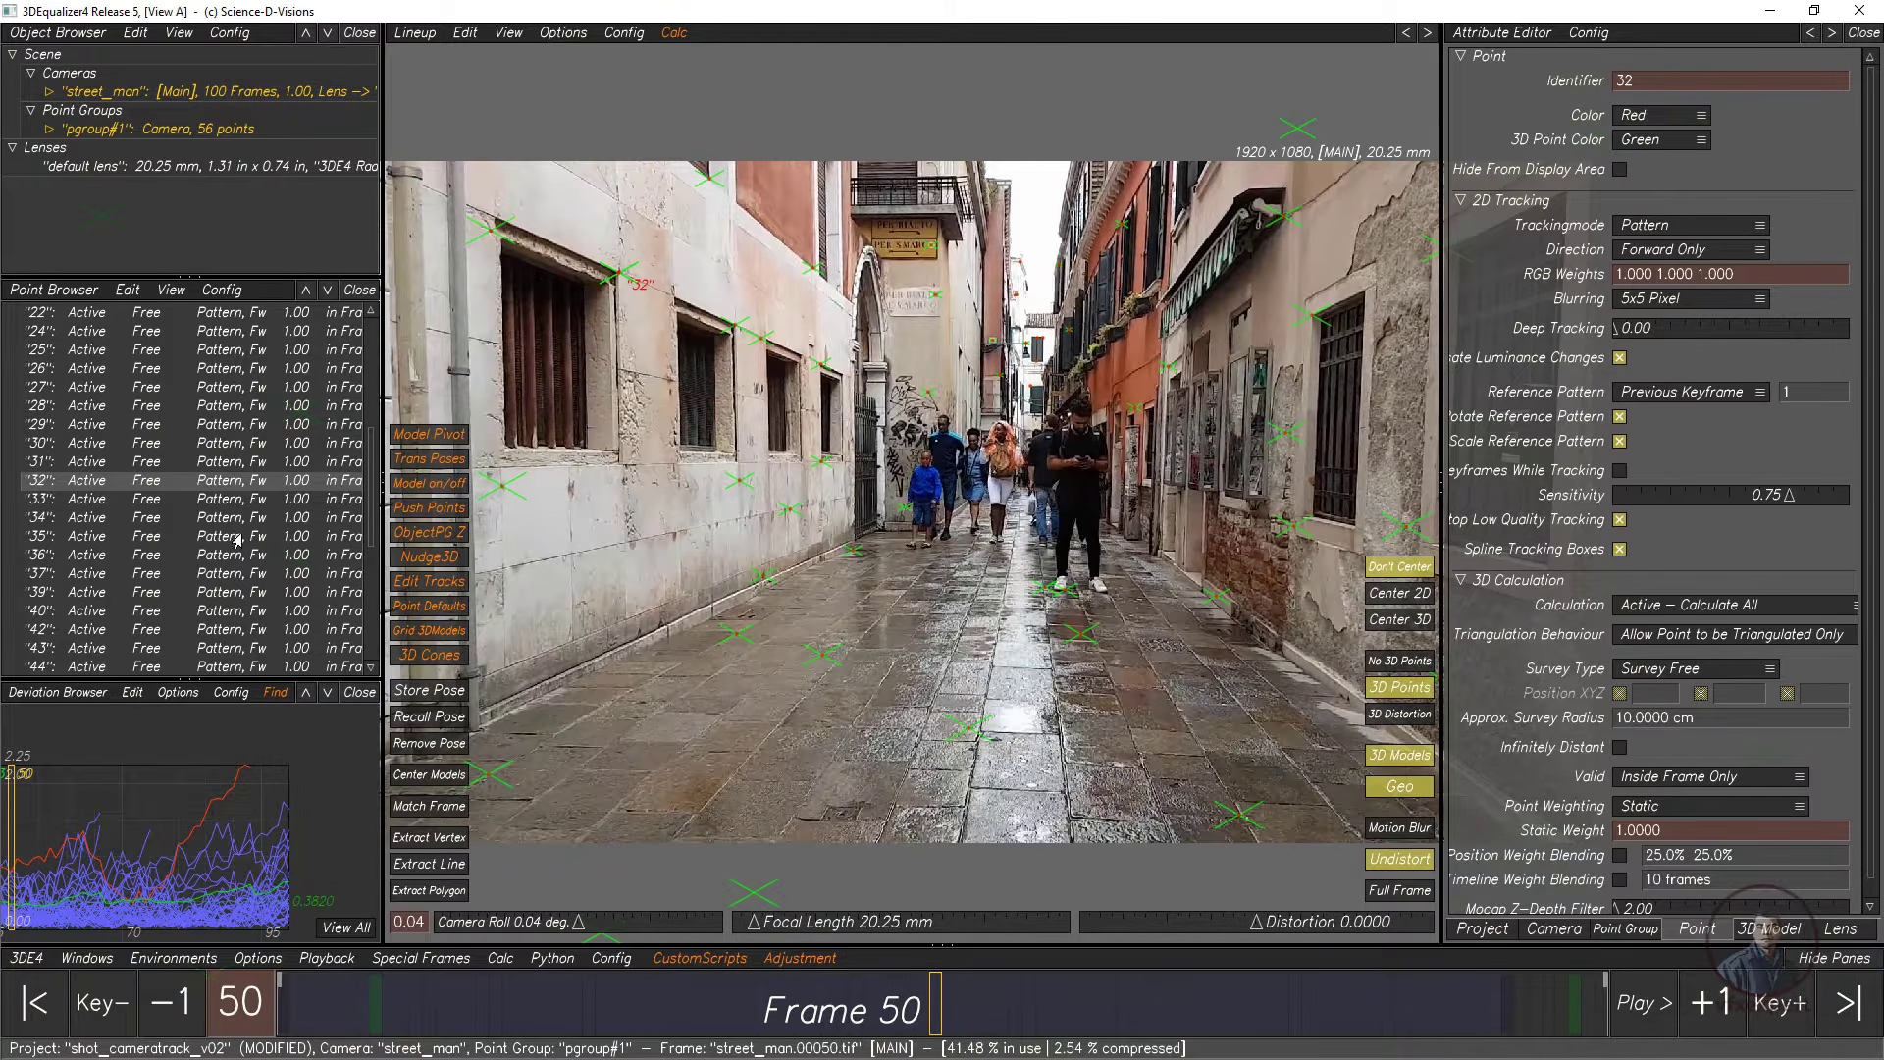
right_click(55, 480)
mouse_move(118, 575)
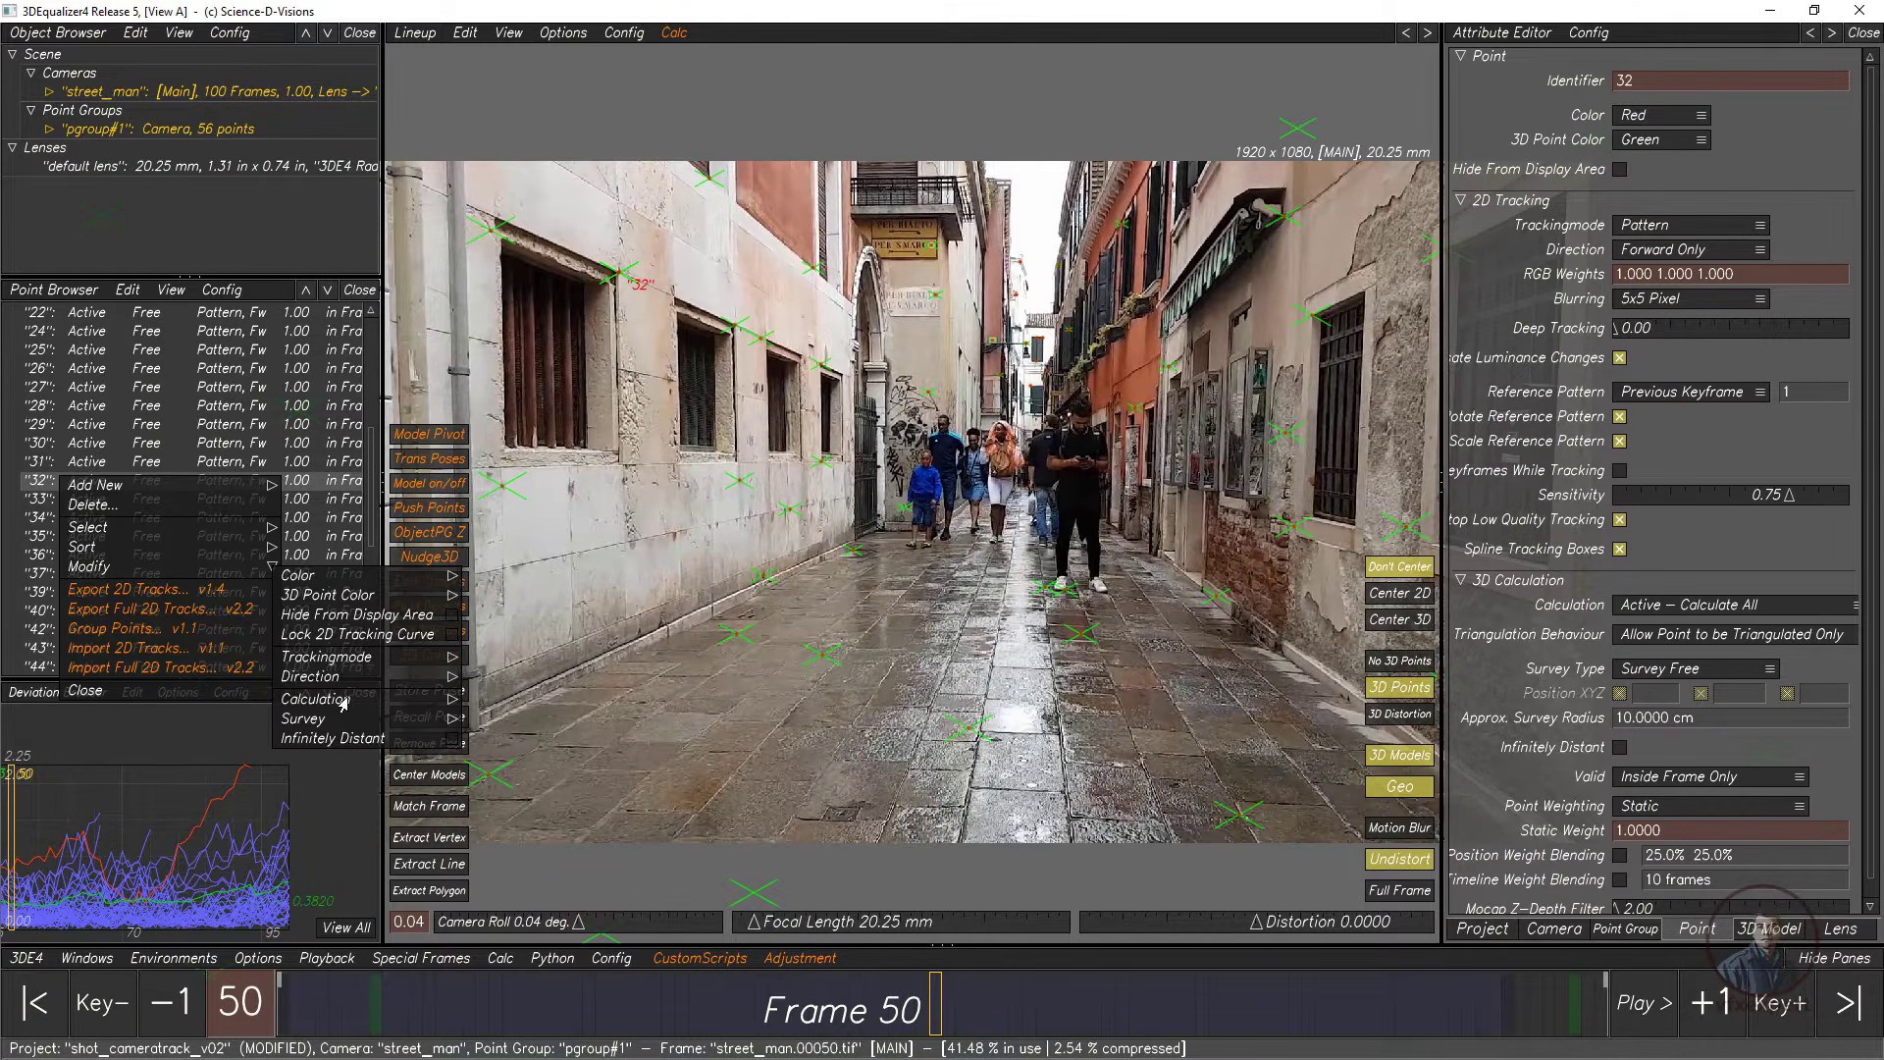
mouse_move(343, 705)
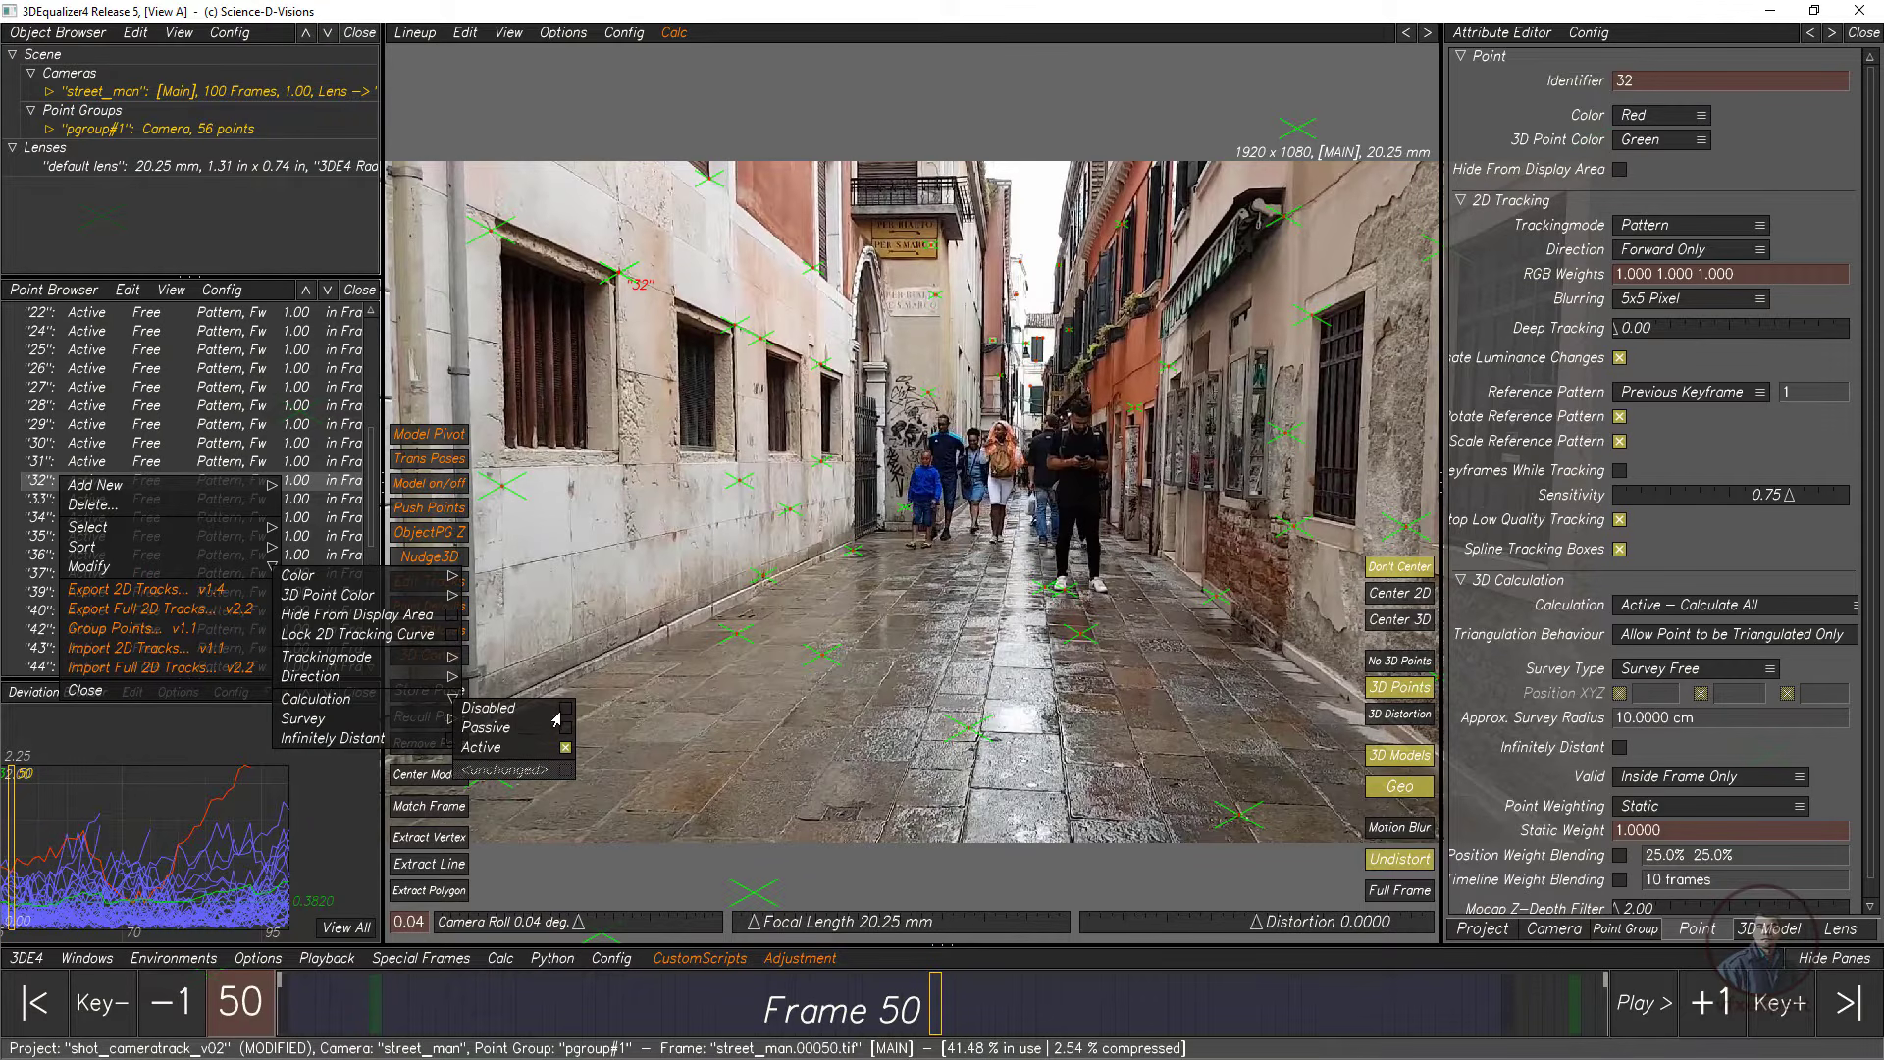
left_click(539, 708)
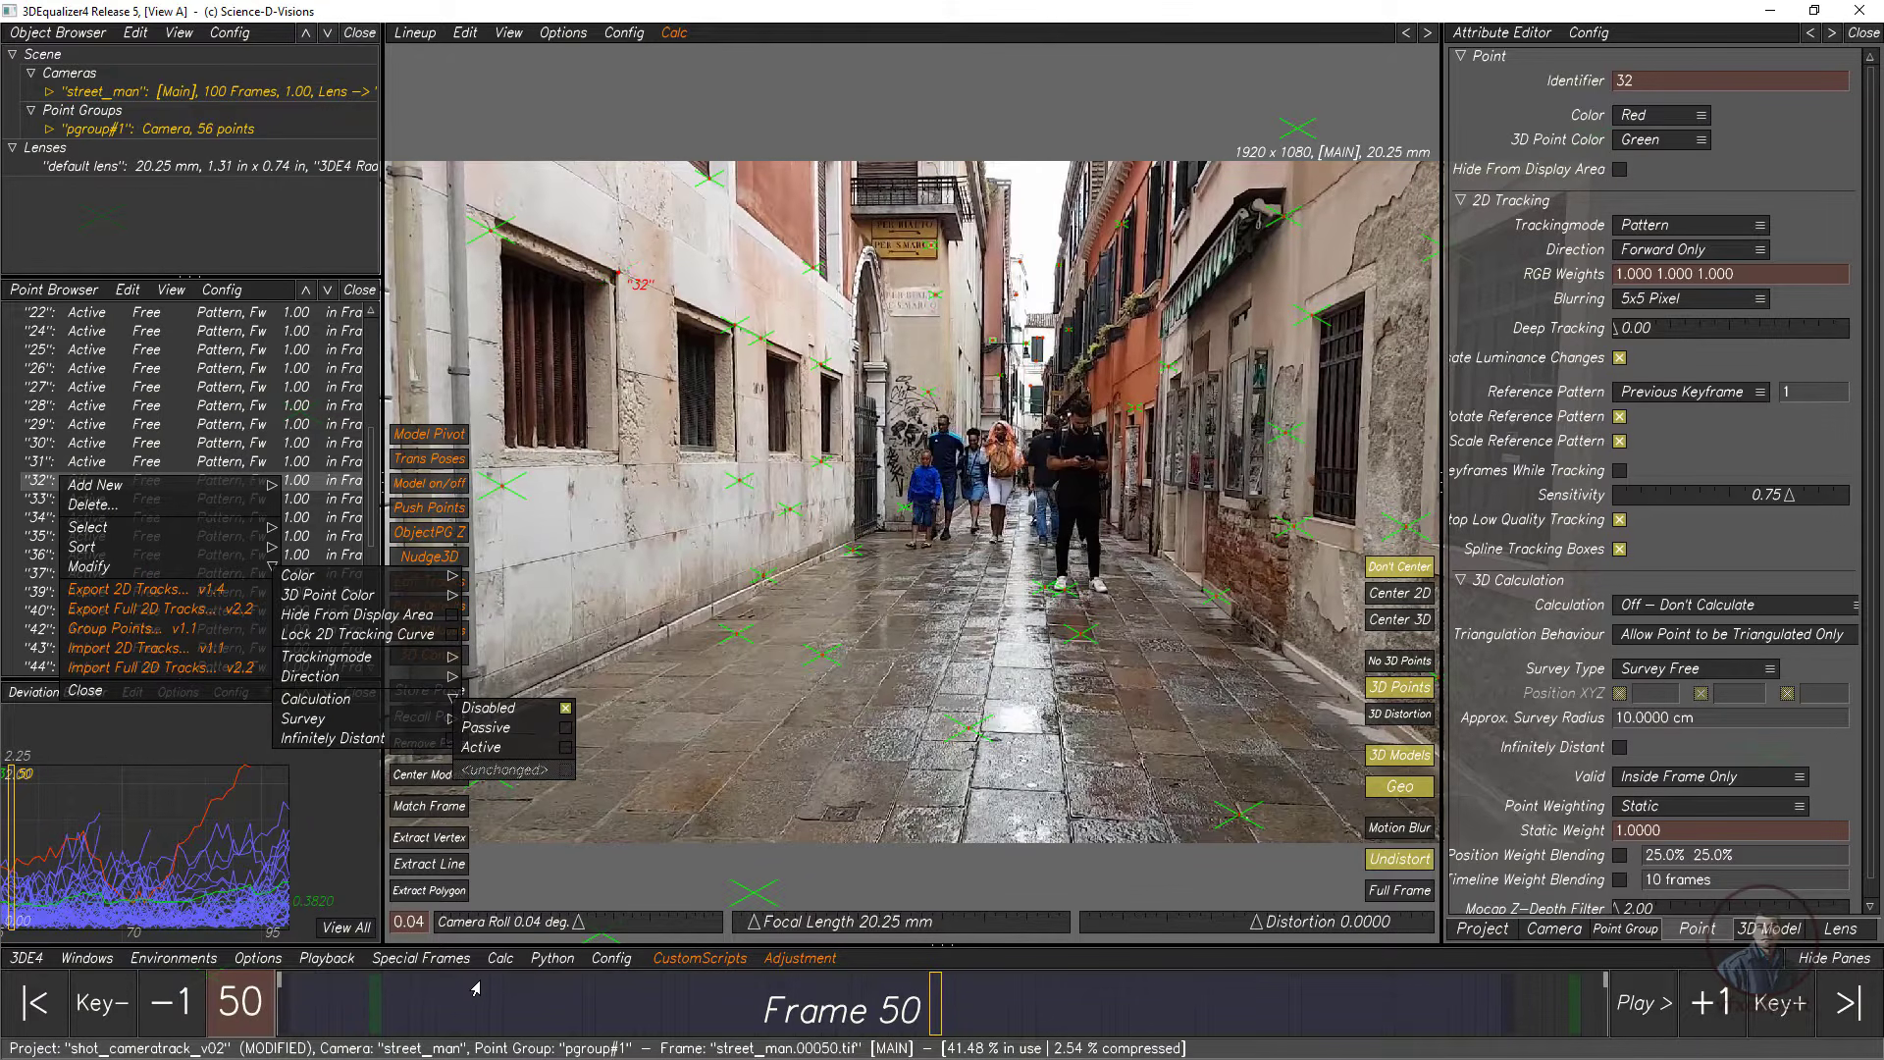
Step: Recalculate all from scratch without point 32 and use the result
left_click(496, 960)
left_click(566, 650)
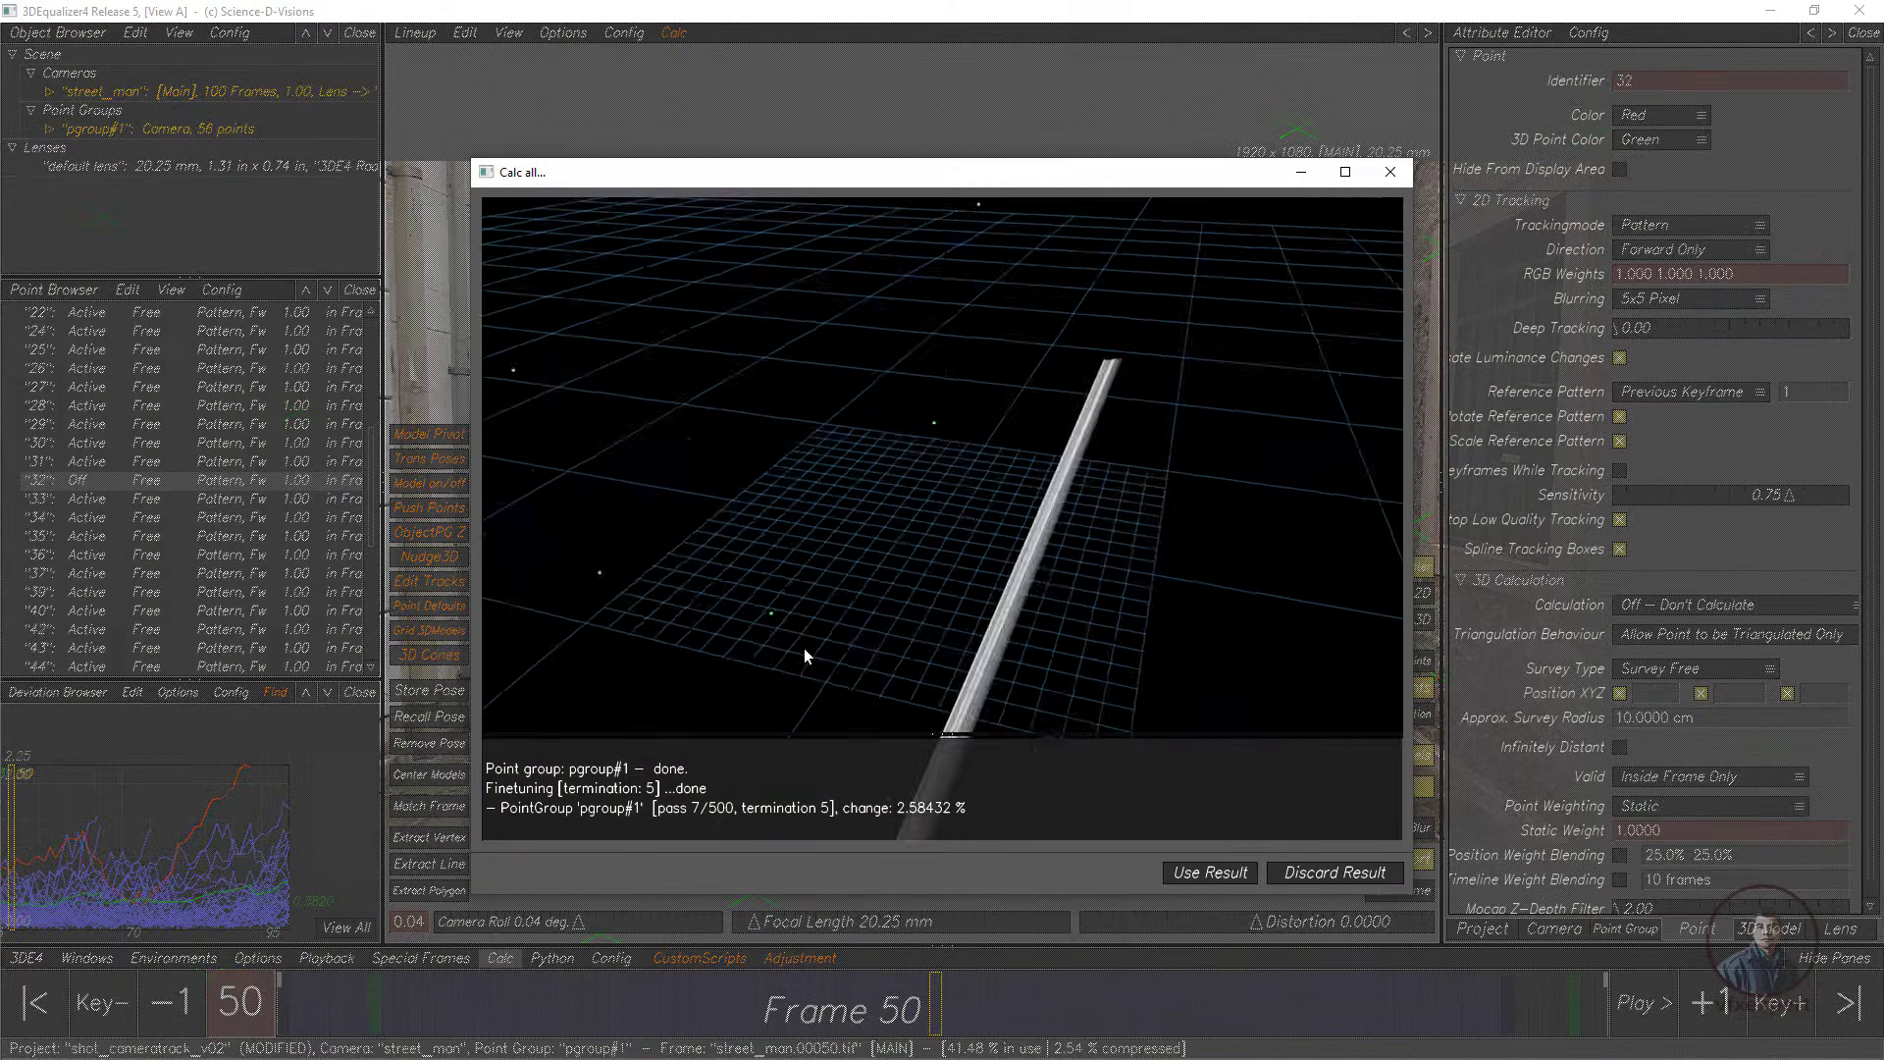
left_click(1209, 876)
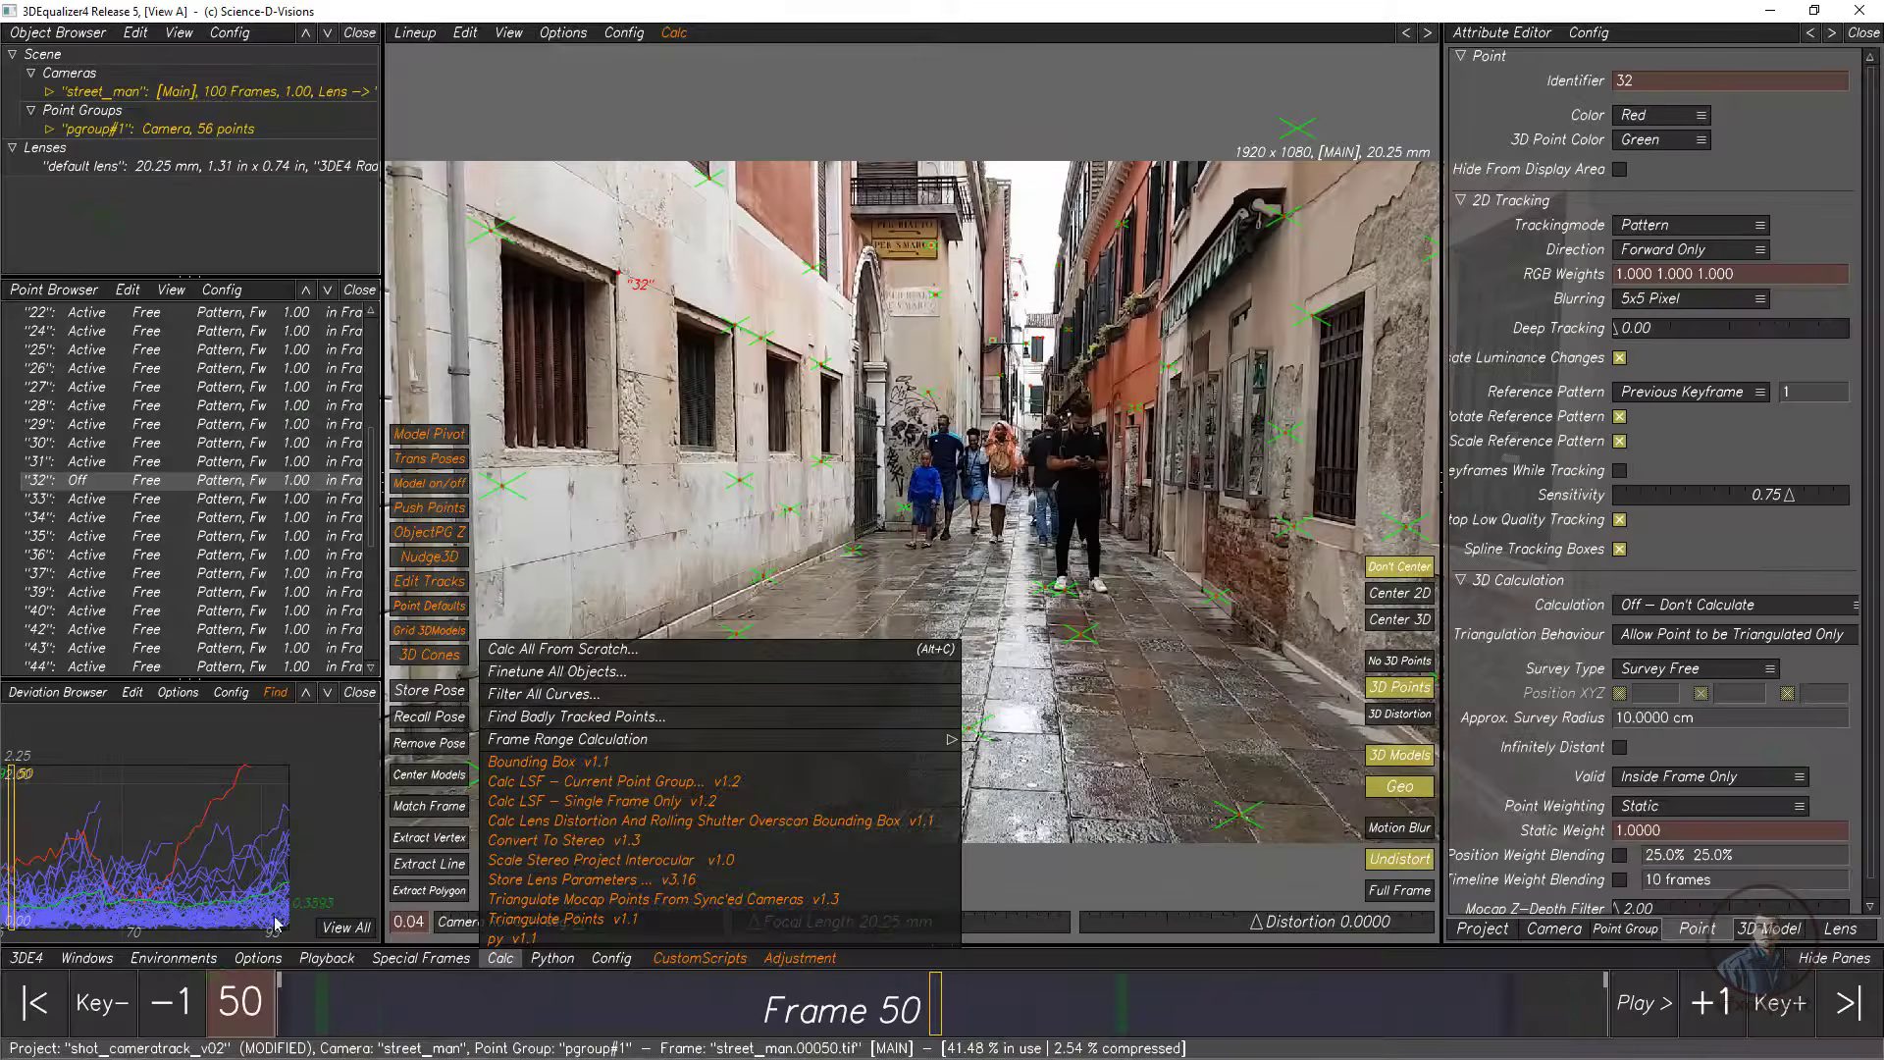
Step: Inspect the updated deviation curves over the whole frame range and return to frame 1
right_click_drag(275, 899, 193, 870)
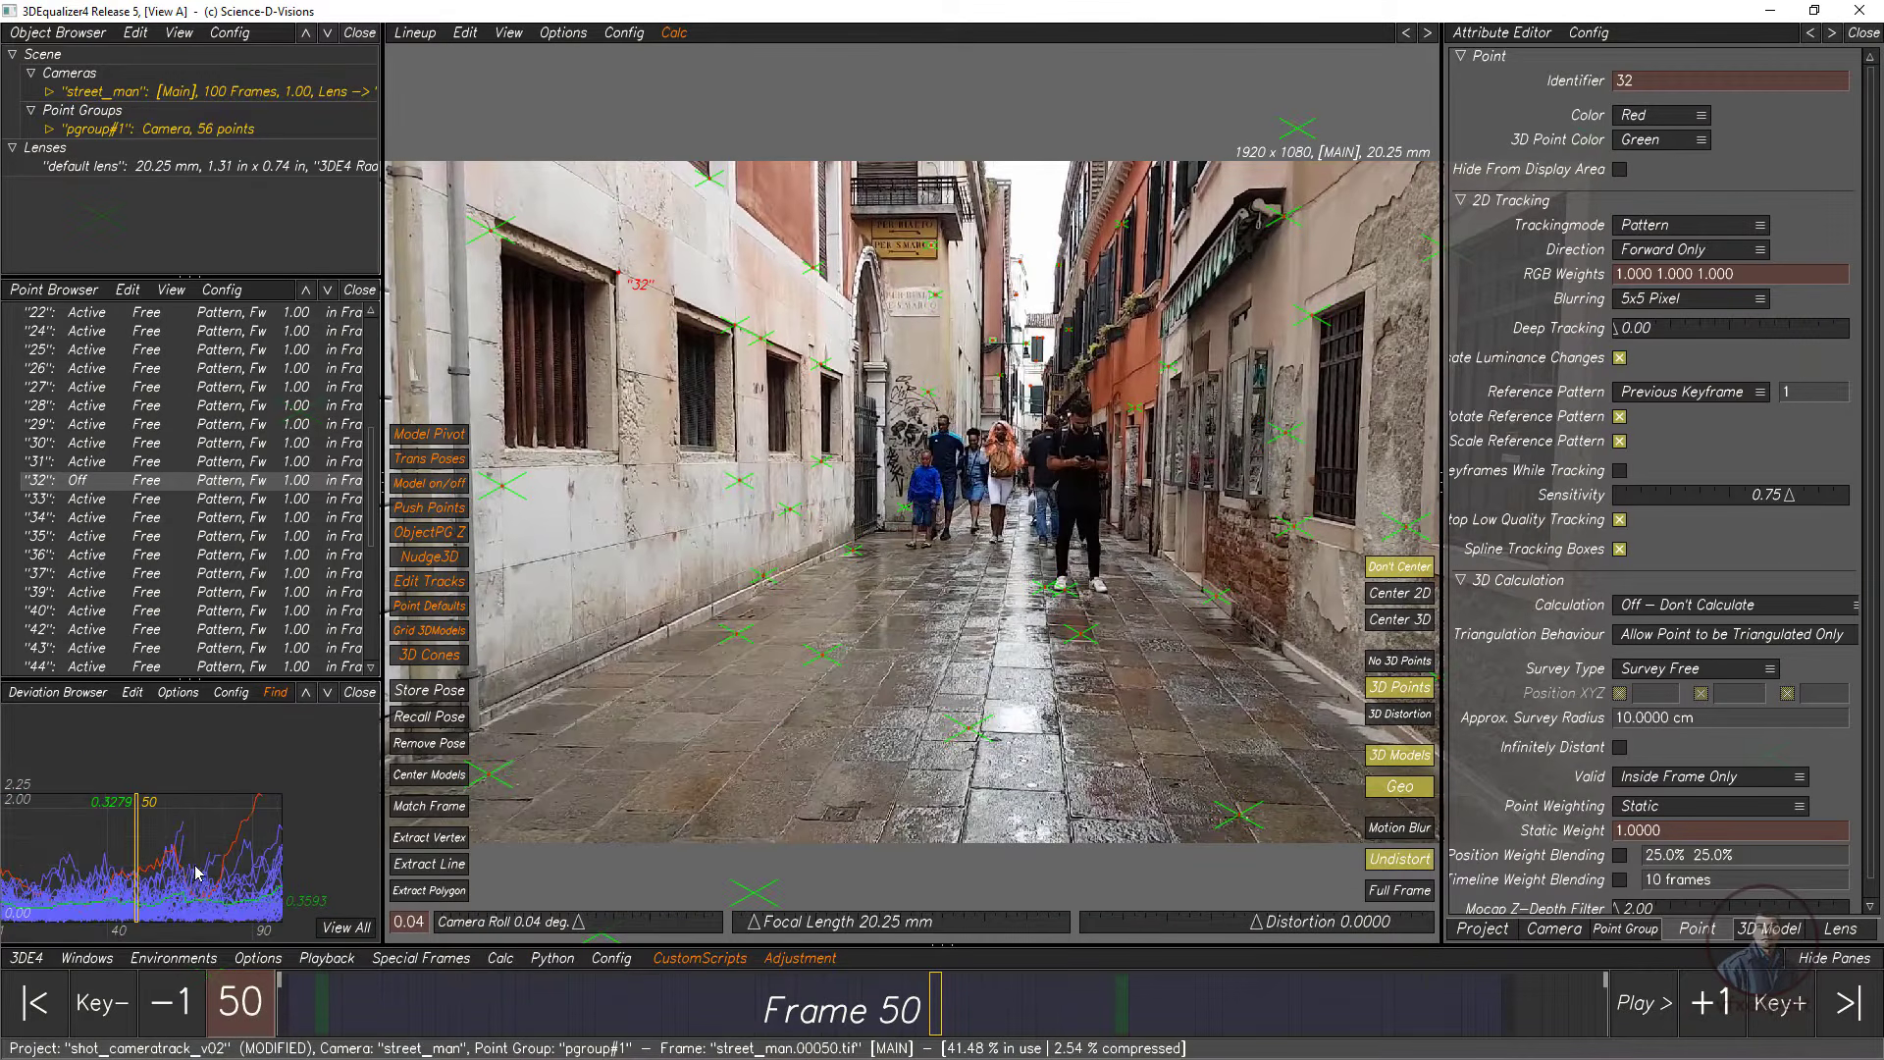
middle_click_drag(193, 871, 262, 852)
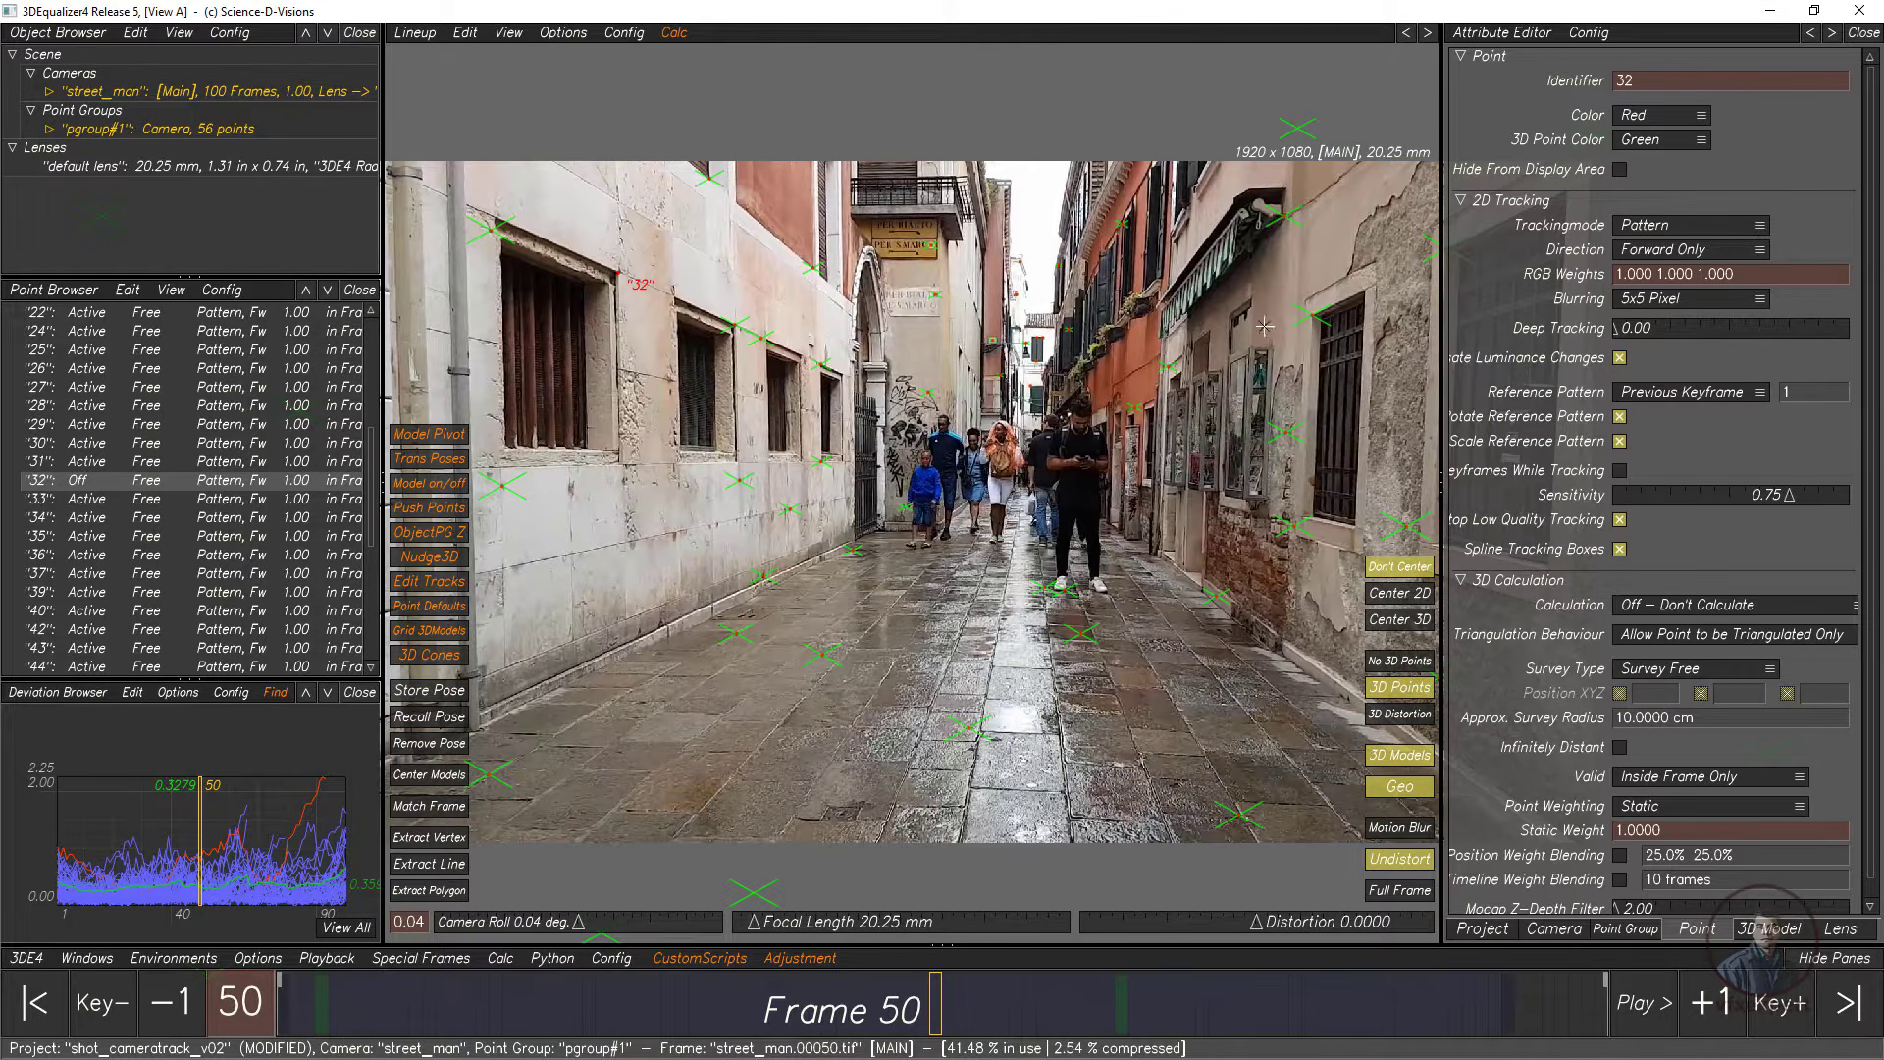
mouse_move(913, 1011)
left_mouse_down()
mouse_move(1550, 1011)
mouse_move(687, 1011)
mouse_move(1604, 991)
mouse_move(126, 971)
mouse_move(74, 997)
left_mouse_up()
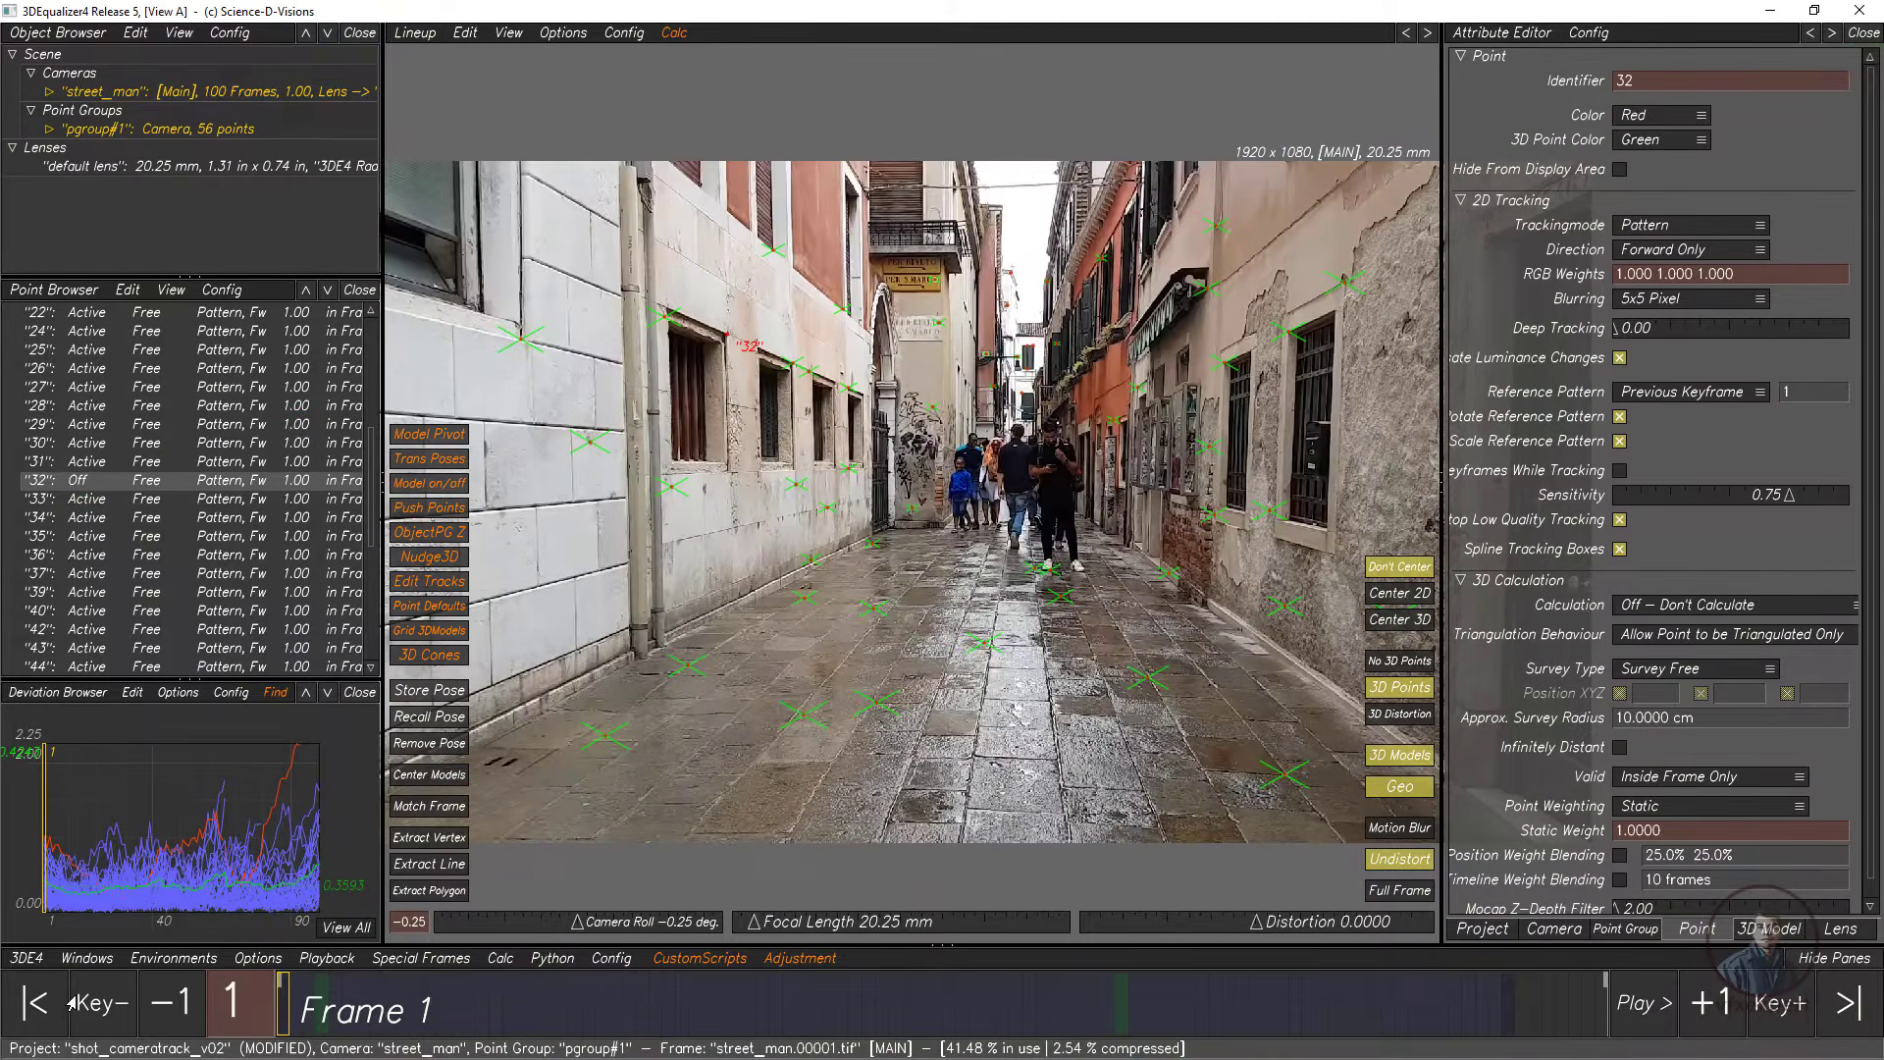
Step: Save the project under the new version name shot_cameratrack_v03 in the 3DE folder
left_click(26, 959)
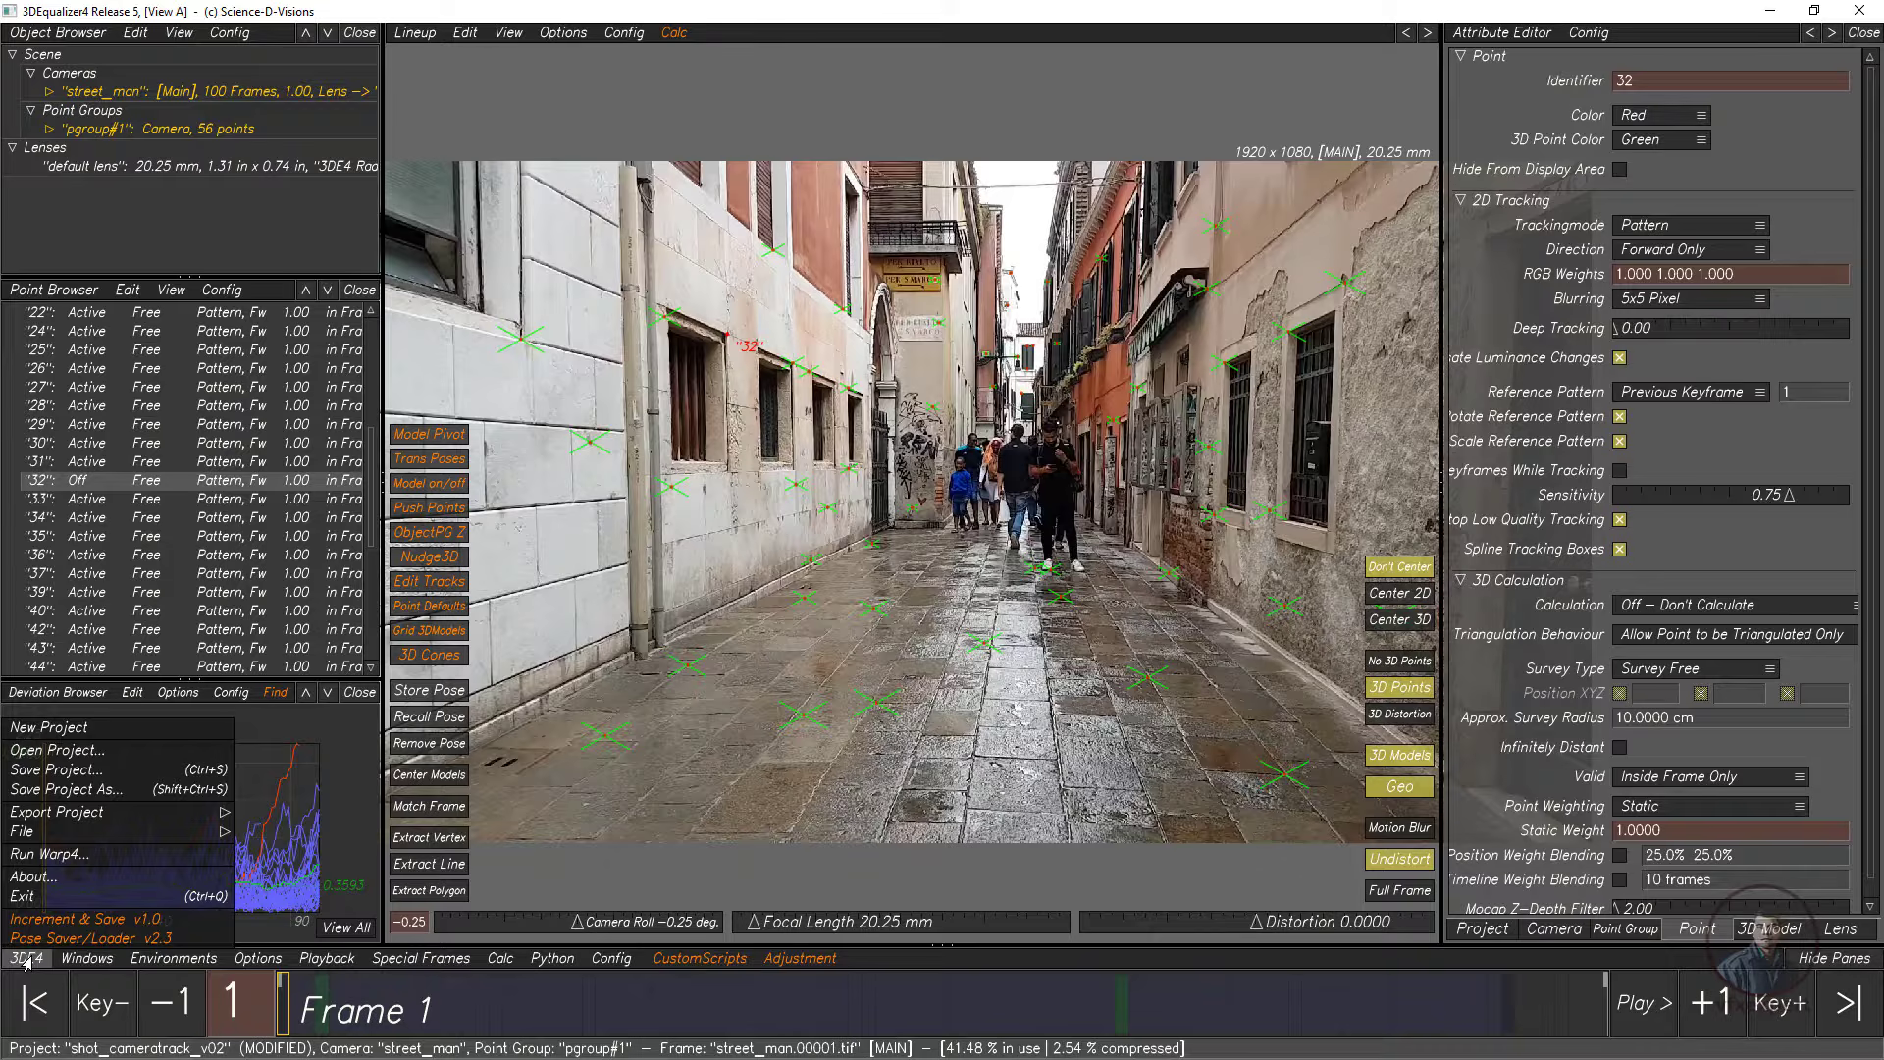
key("ctrl+d")
left_click(82, 793)
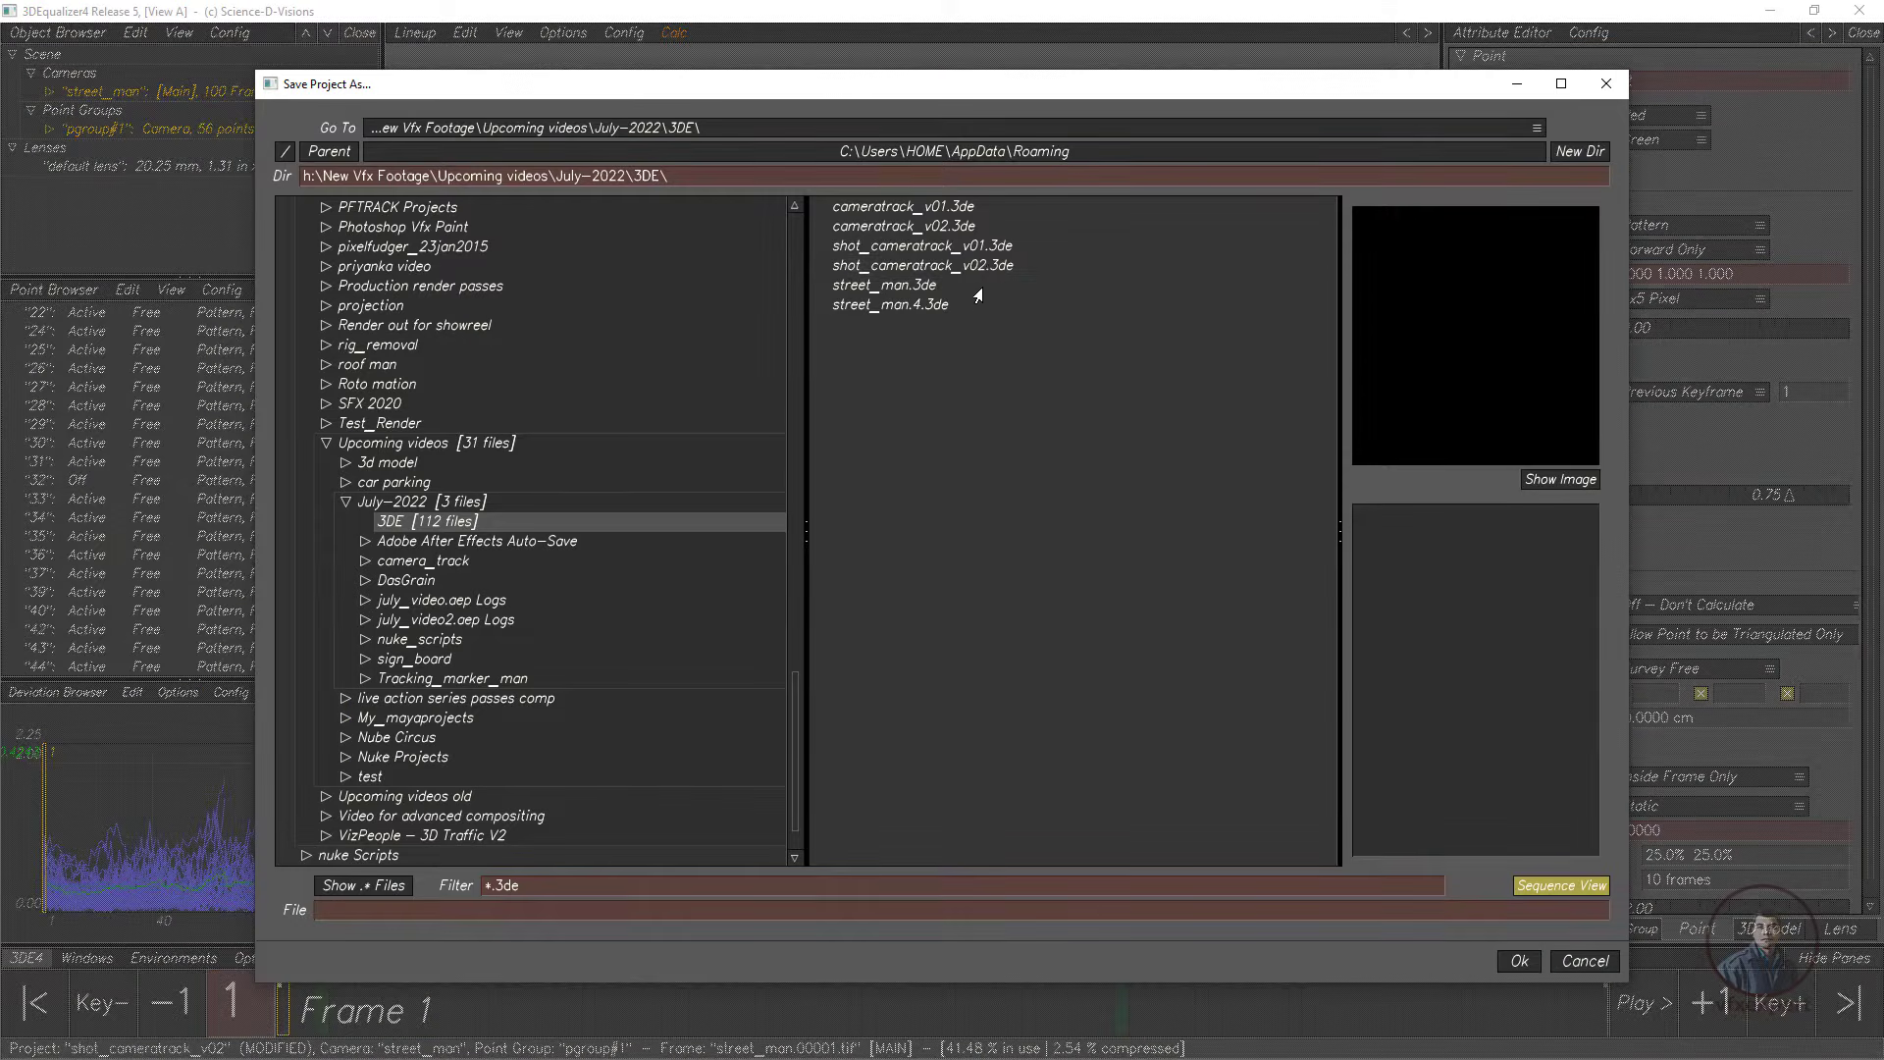
left_click(981, 267)
left_click_drag(501, 909, 468, 913)
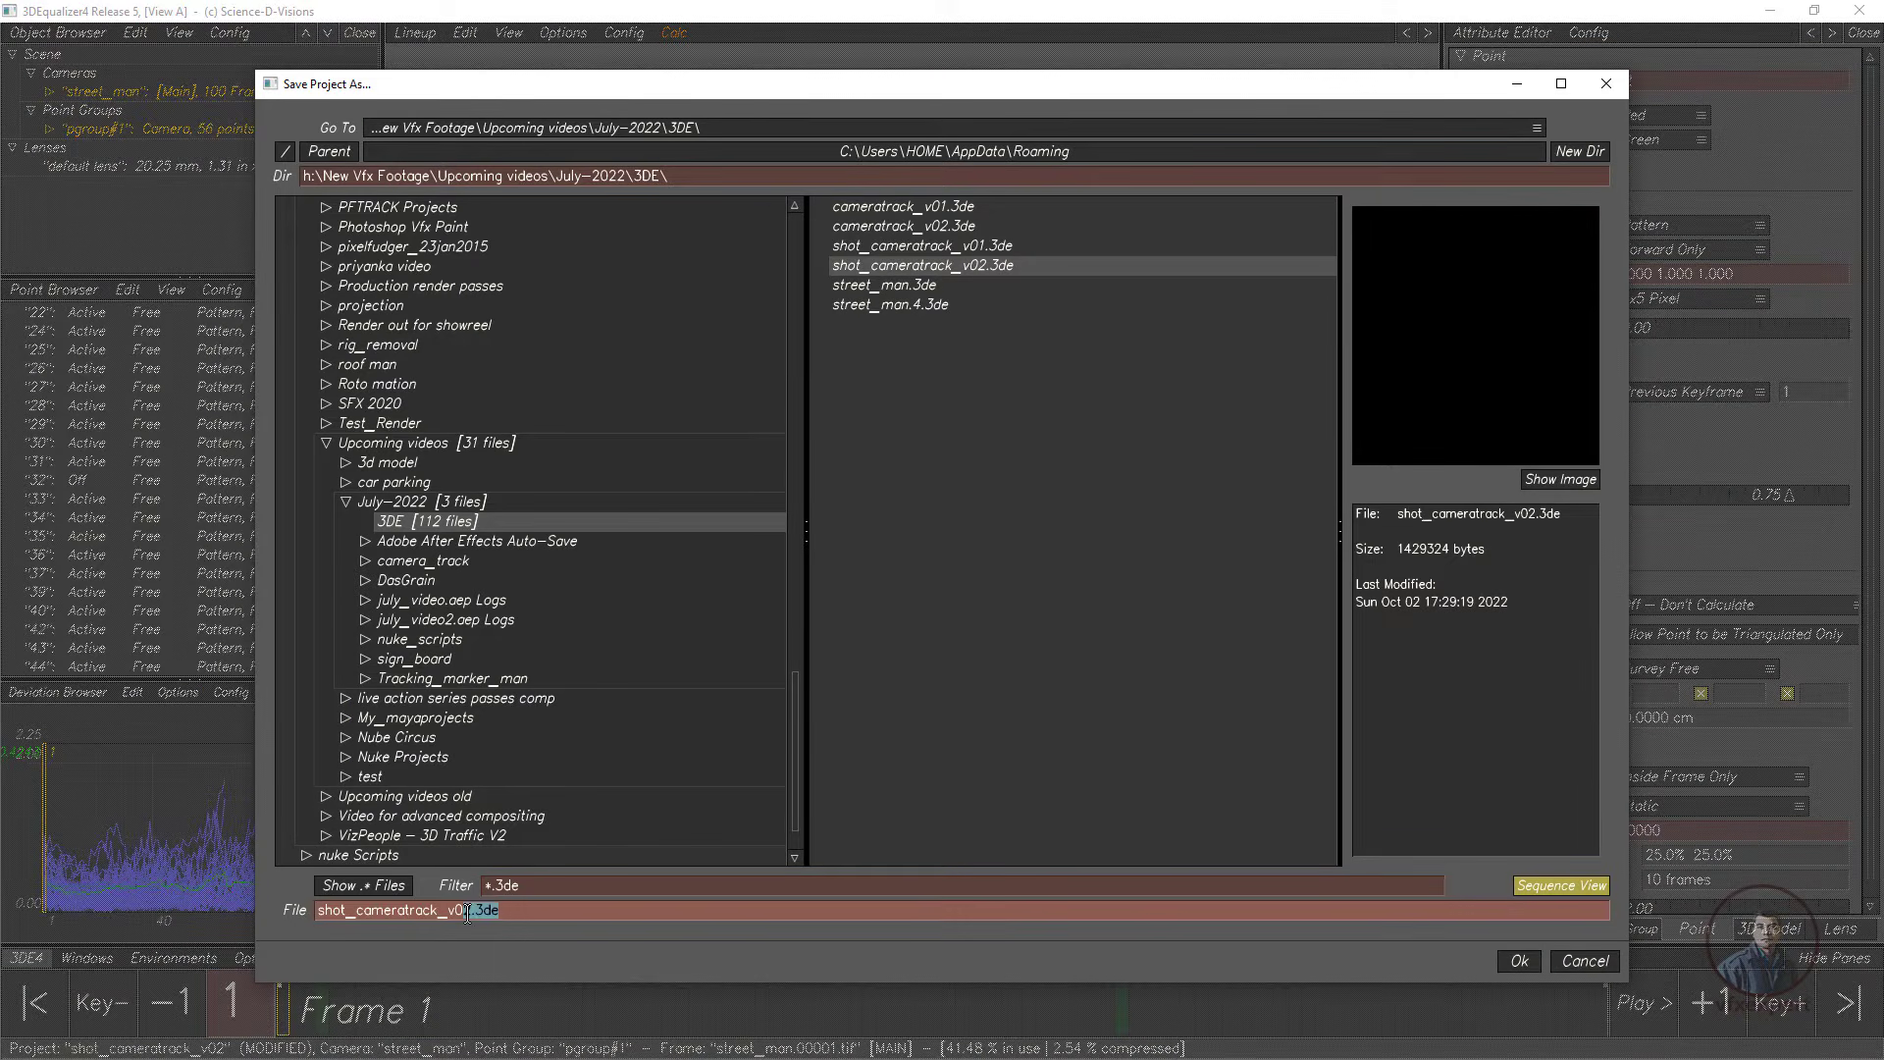
key("BackSpace")
left_click(1511, 962)
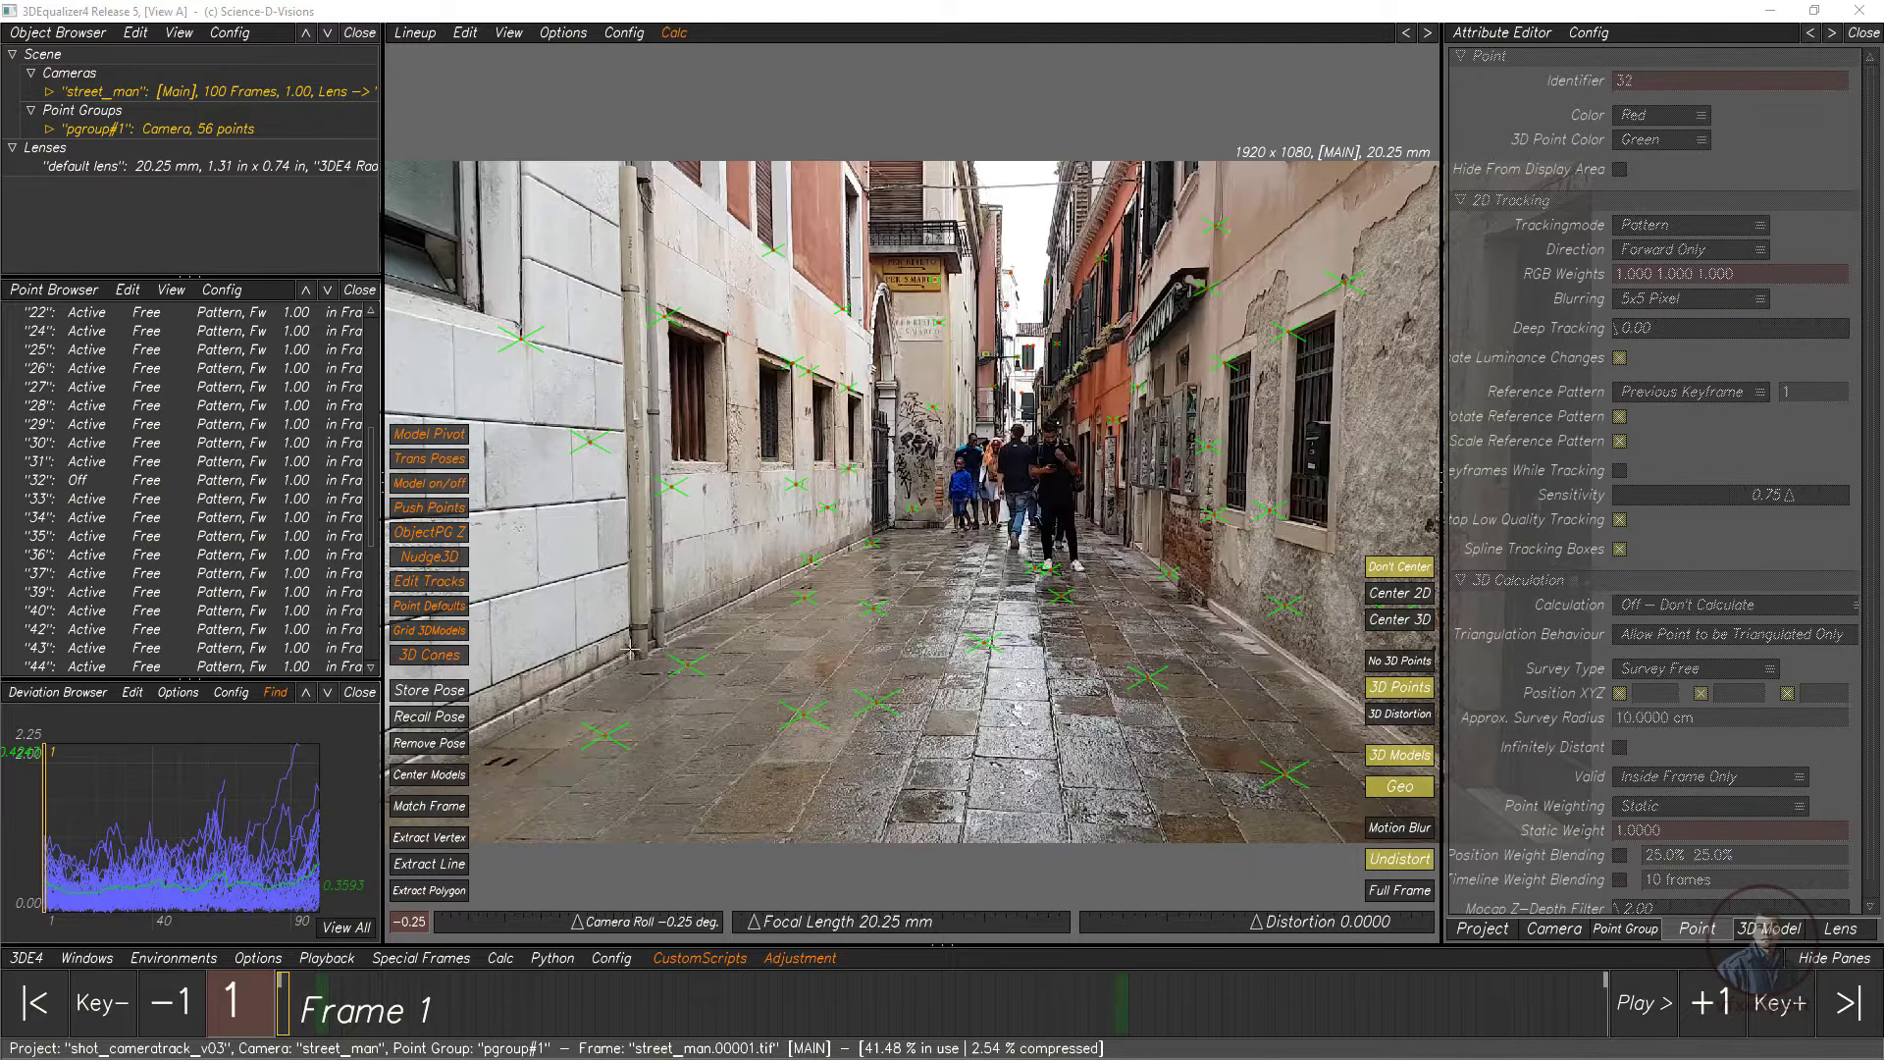
Step: Show the solve in the 3D orientation view and inspect the camera path and points while scrubbing to frame 70
left_click(417, 35)
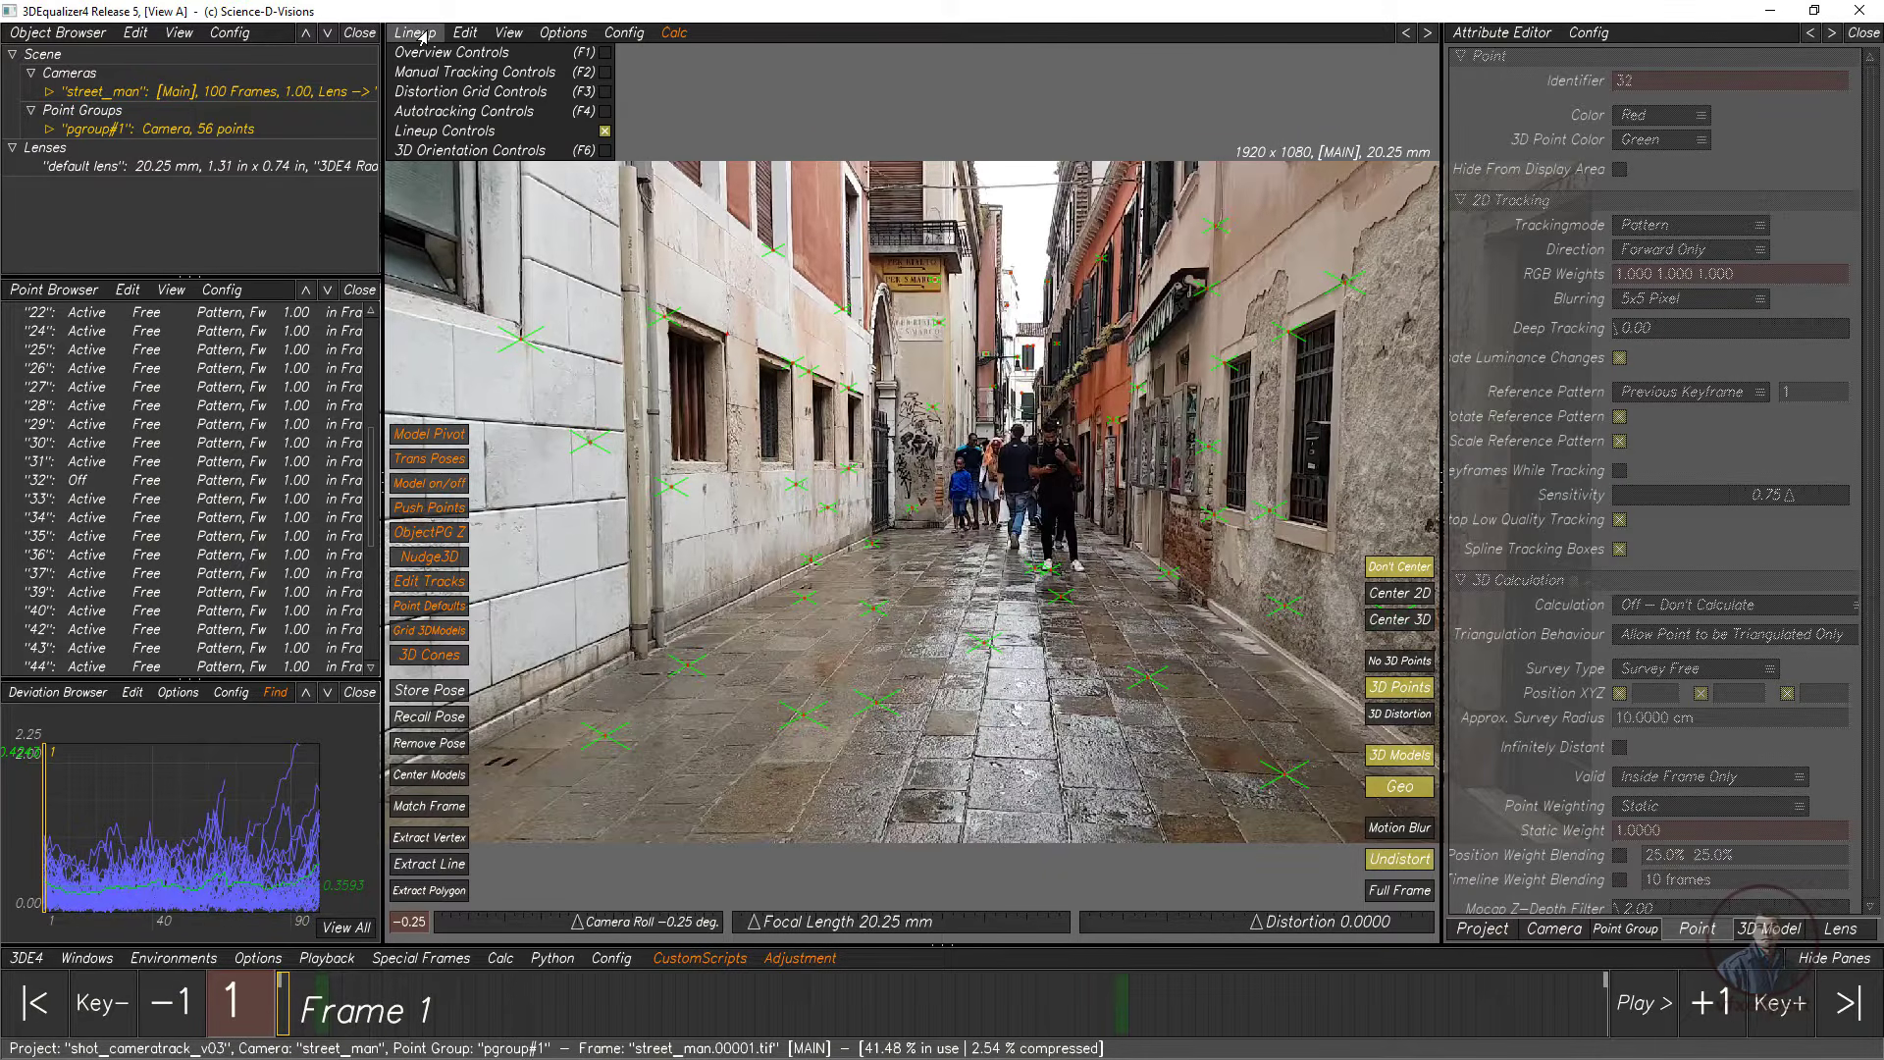
left_click(473, 152)
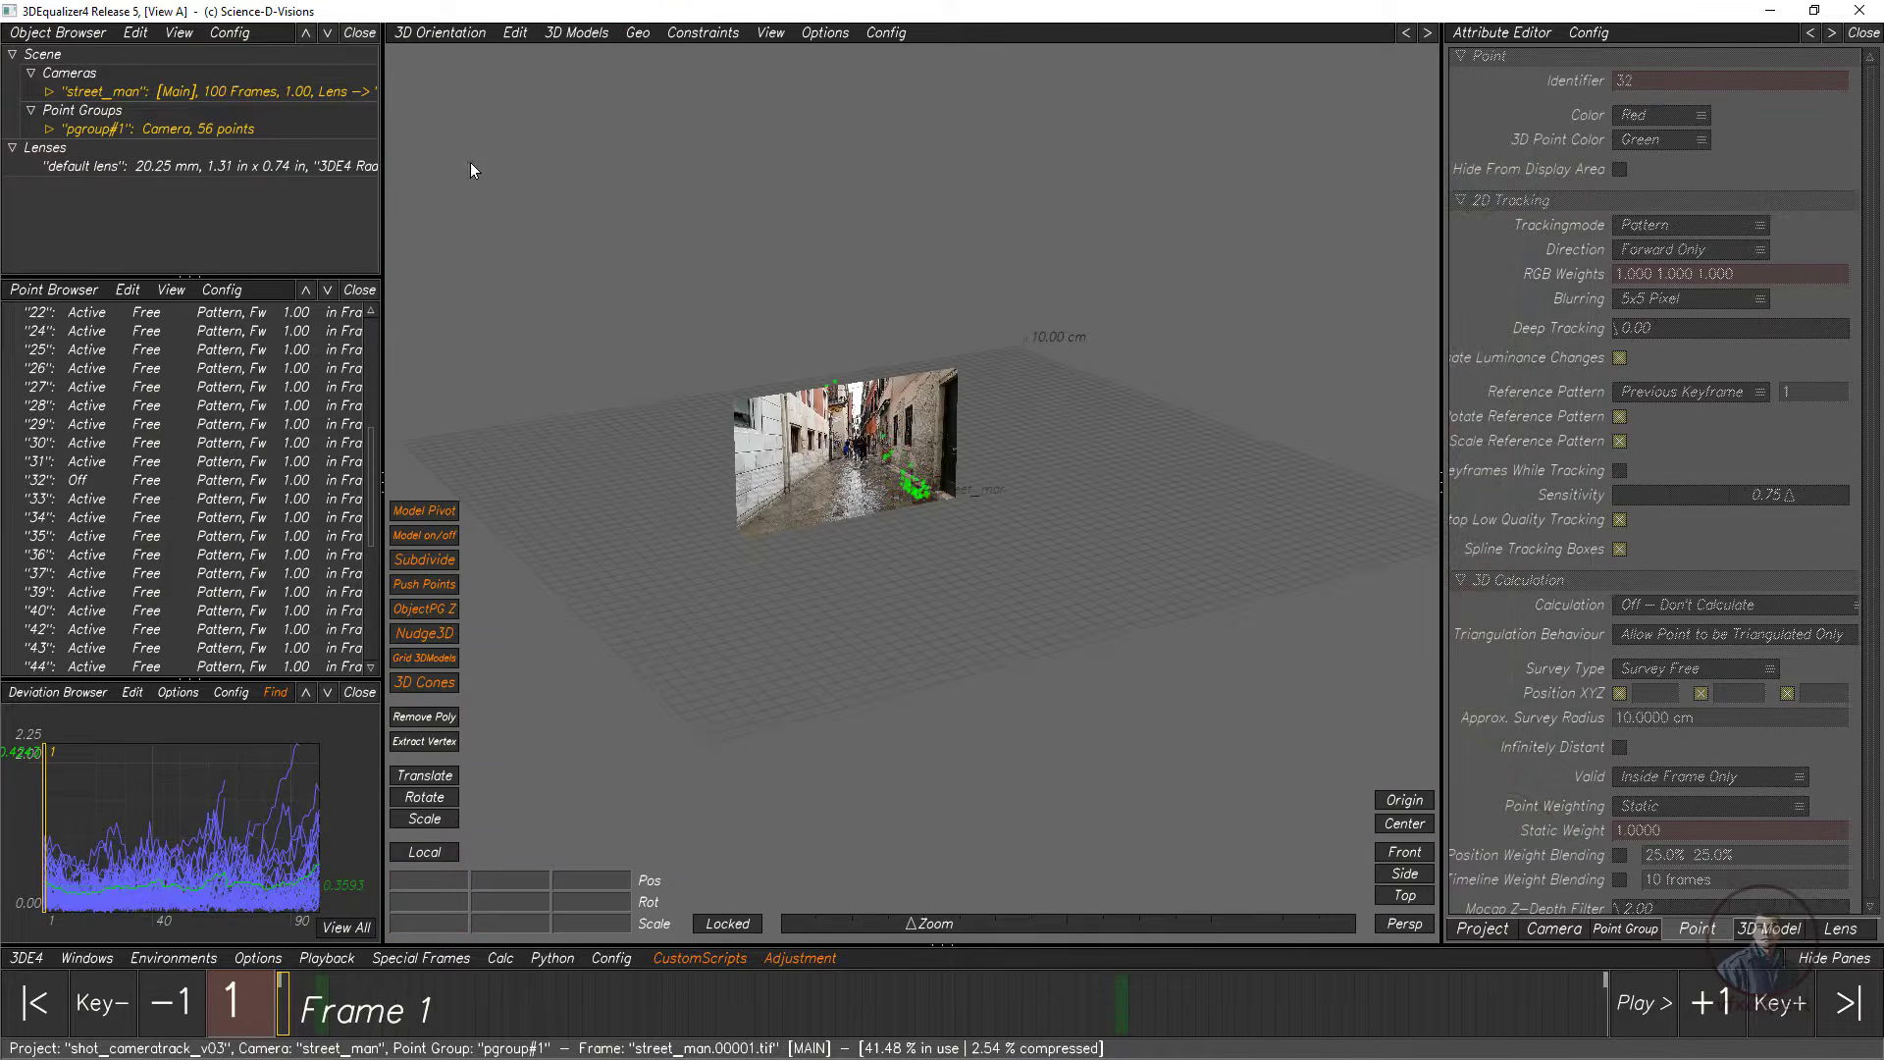
left_click_drag(990, 697, 989, 688, "alt")
left_click_drag(832, 633, 1168, 724, "alt")
left_click_drag(892, 1018, 1197, 1021)
left_click_drag(1116, 841, 1177, 854, "alt")
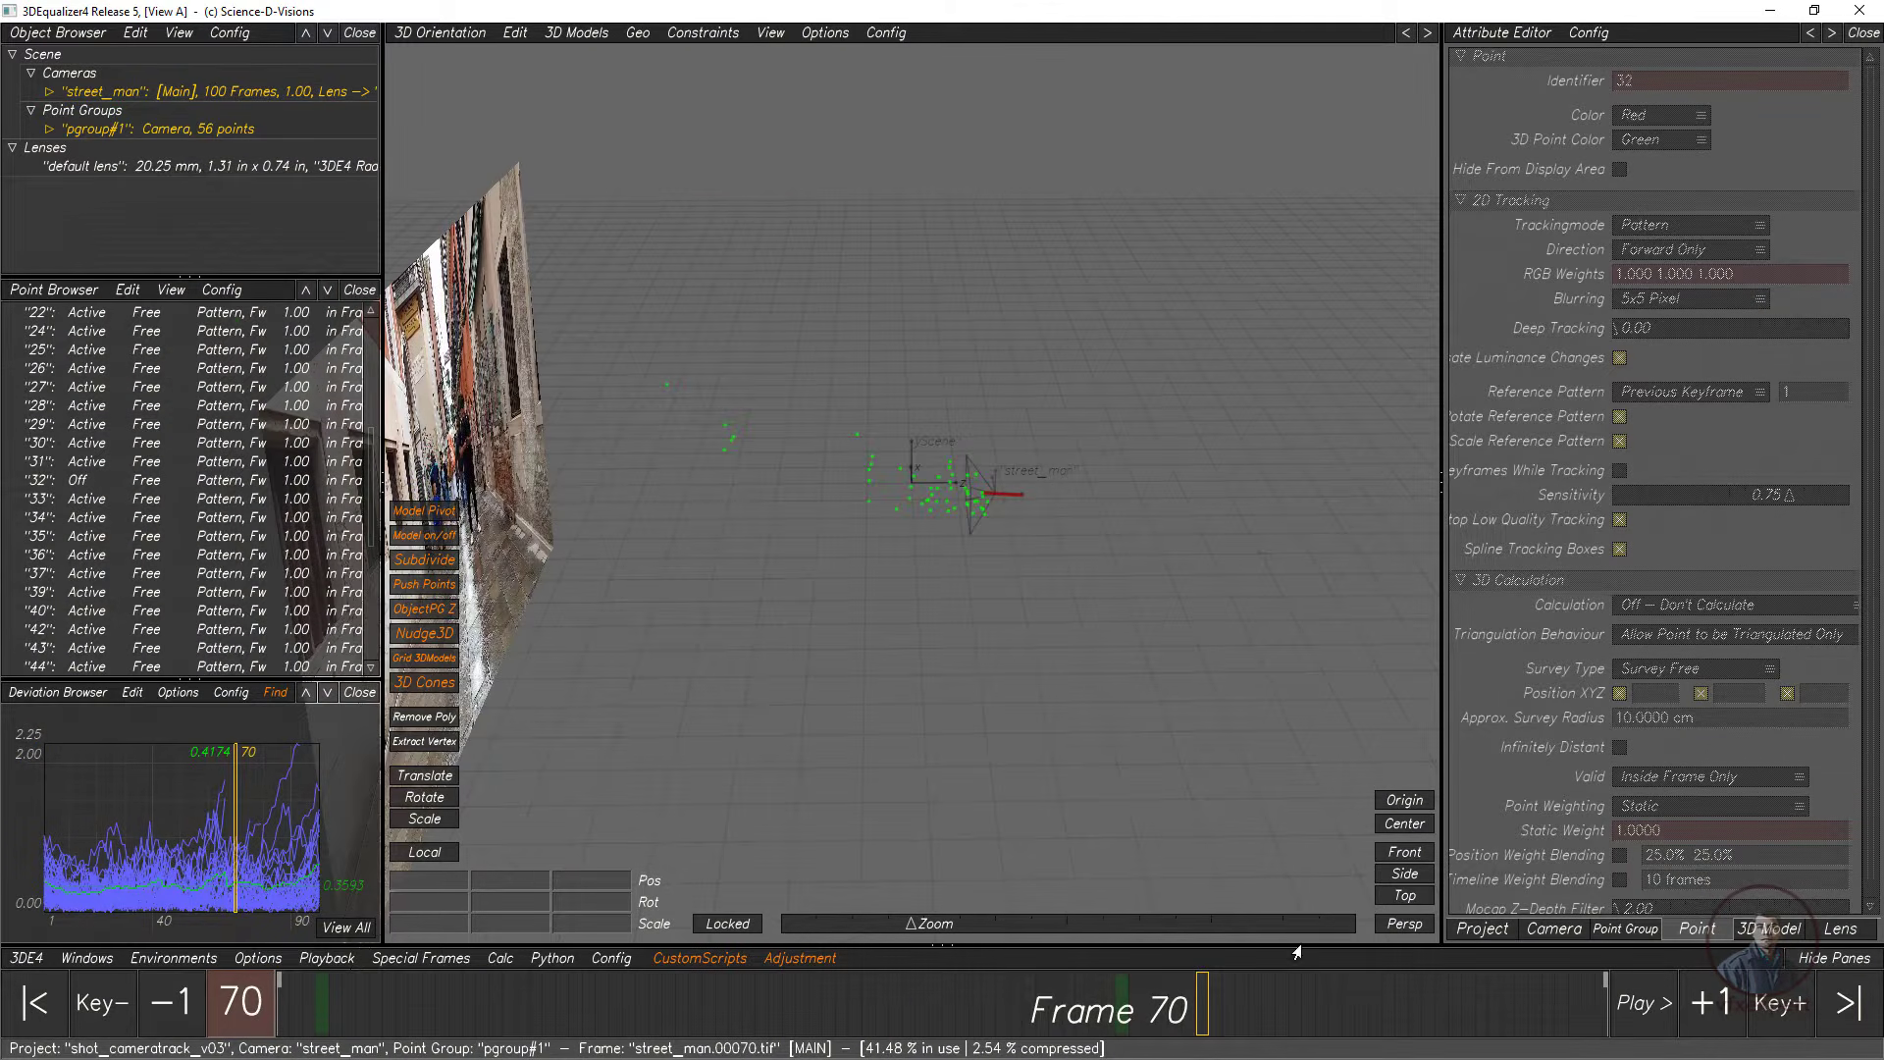
Step: Examine the camera and point cloud from above, the side and an angle, and return to the lineup view at frame 1
left_click(1405, 895)
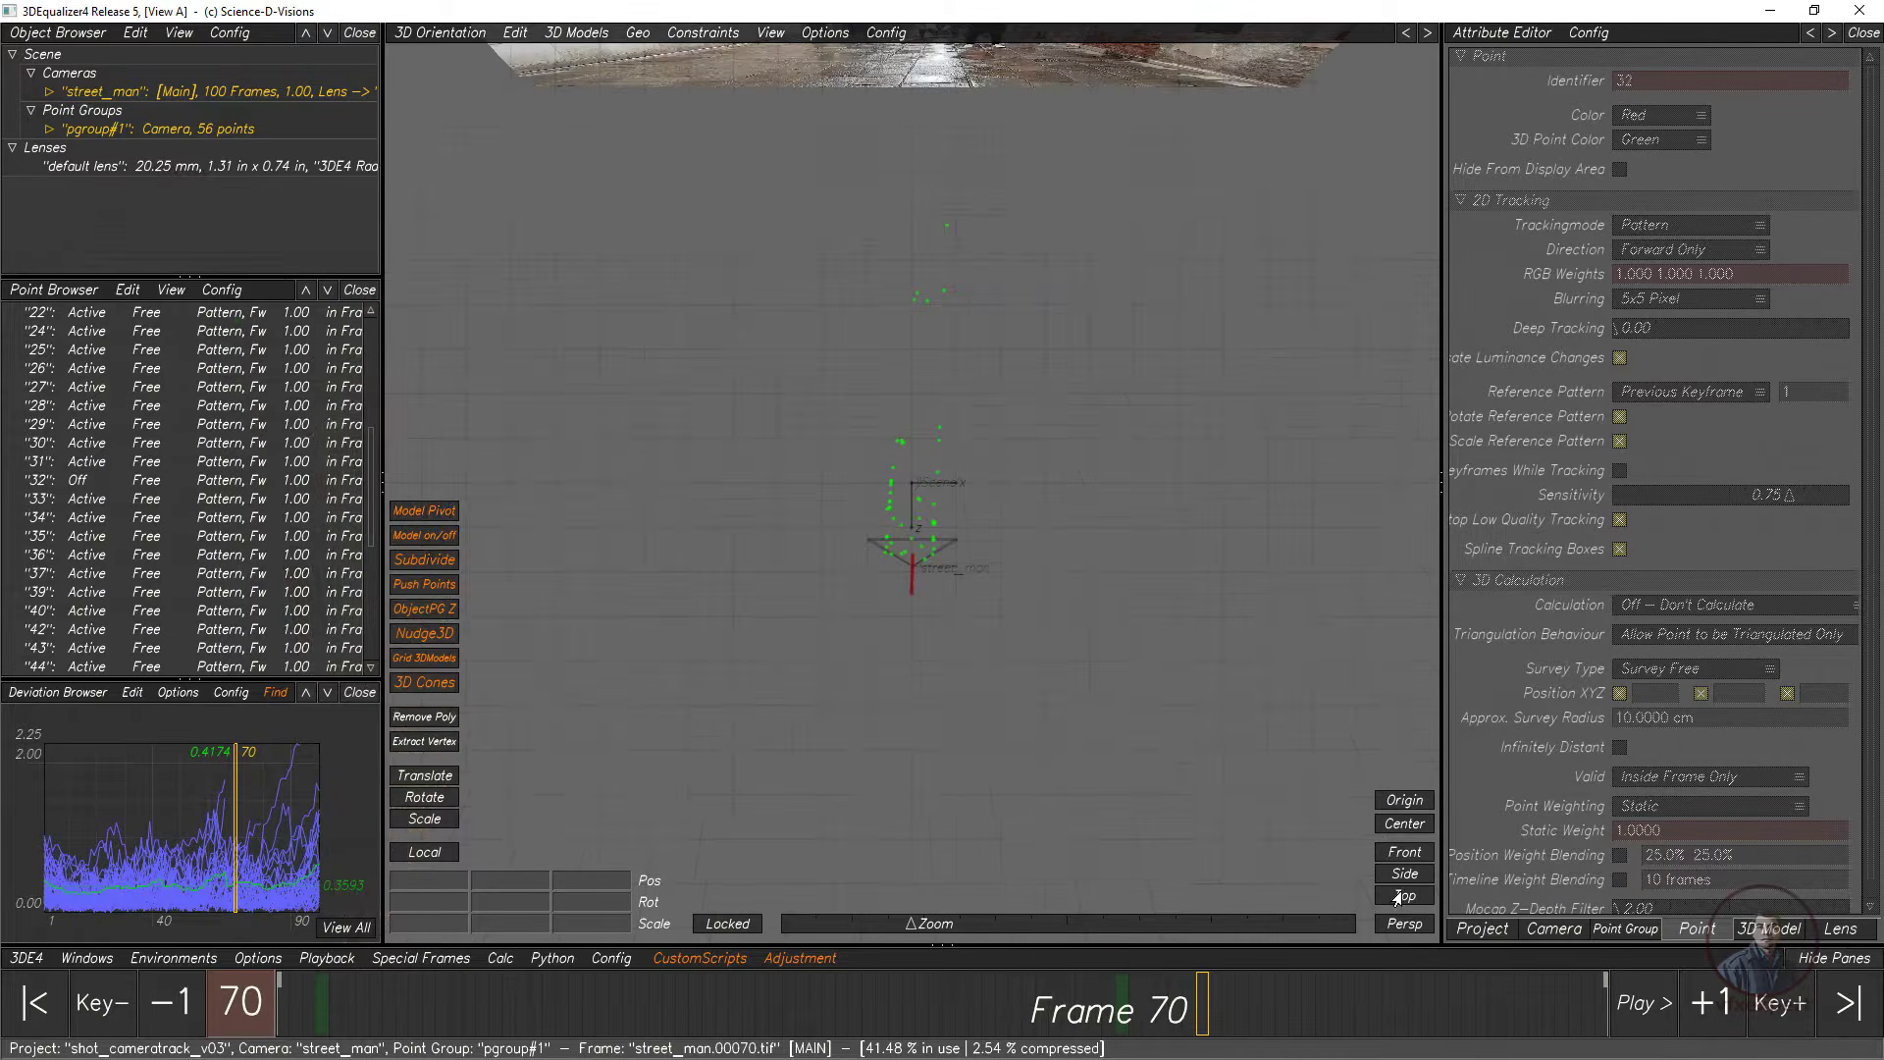
mouse_move(1114, 996)
left_mouse_down()
mouse_move(852, 990)
mouse_move(1367, 991)
mouse_move(781, 991)
mouse_move(1296, 985)
left_mouse_up()
left_click(1405, 875)
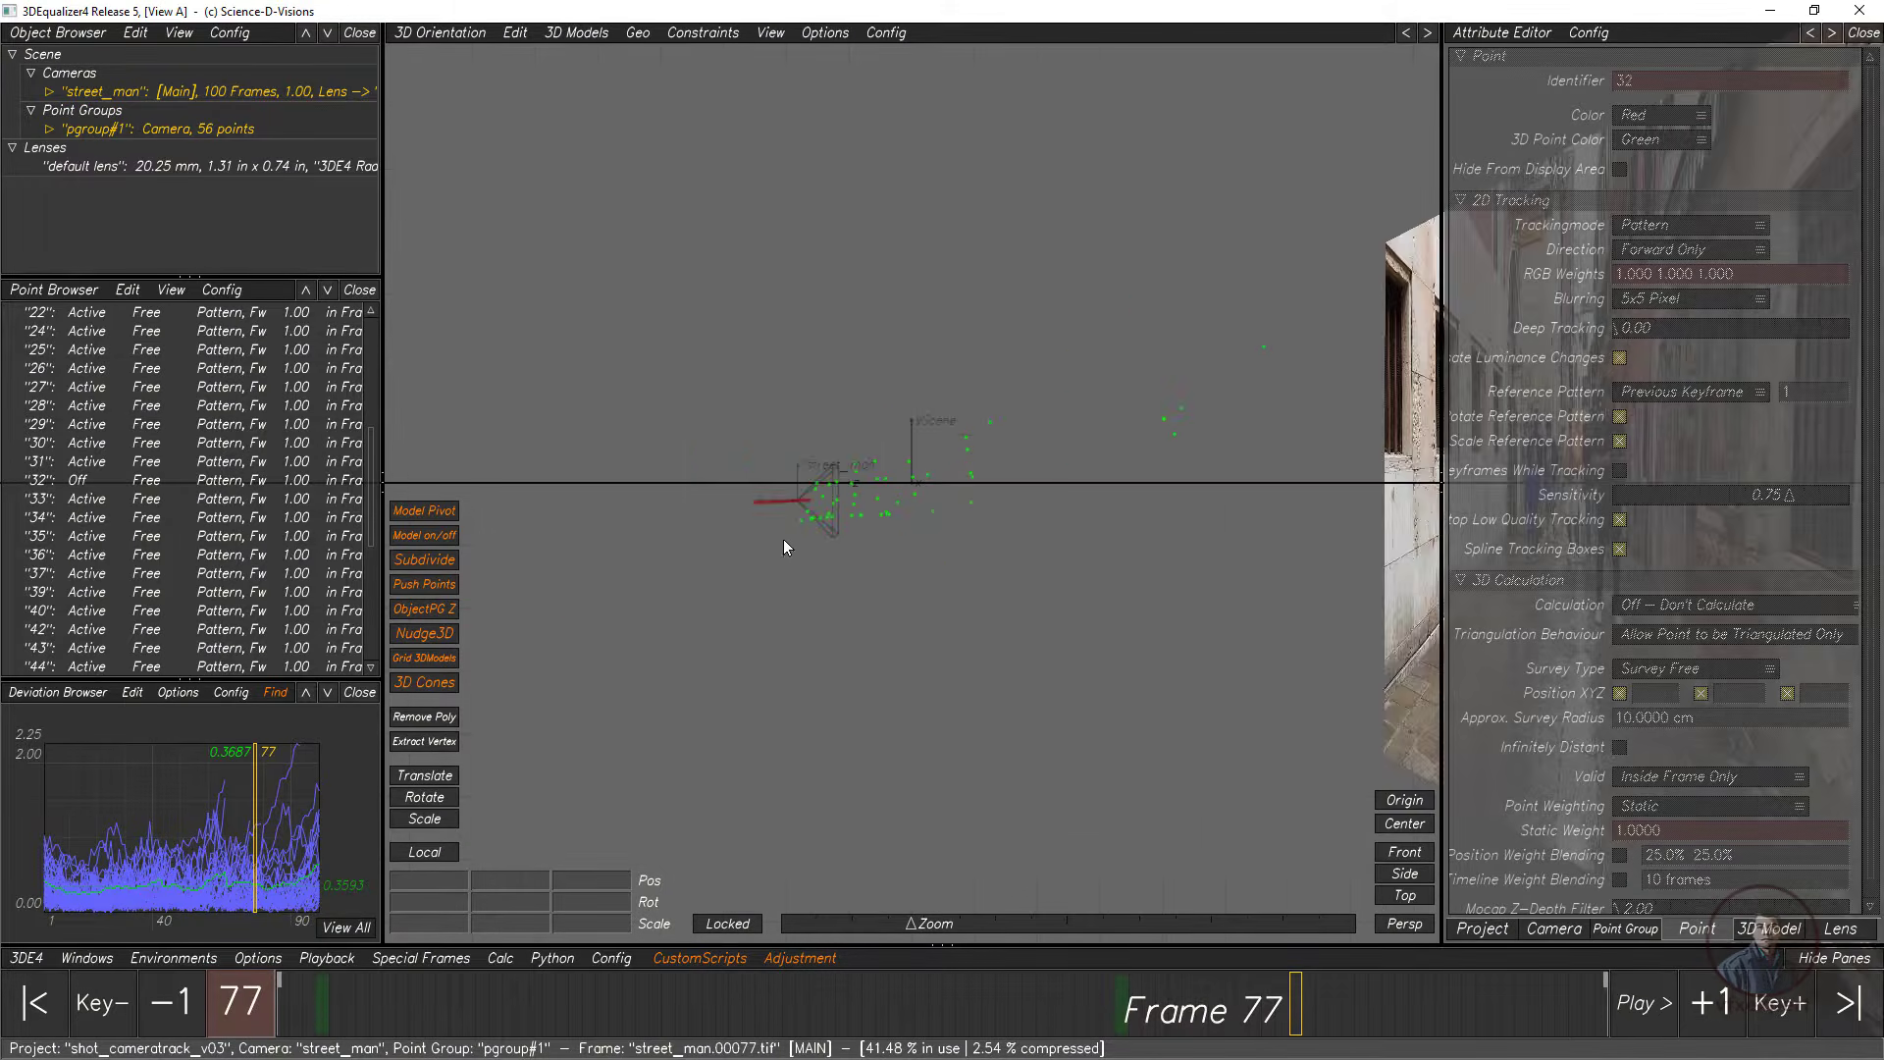
right_click_drag(785, 543, 942, 681, "ctrl")
middle_click_drag(648, 608, 1068, 613, "ctrl")
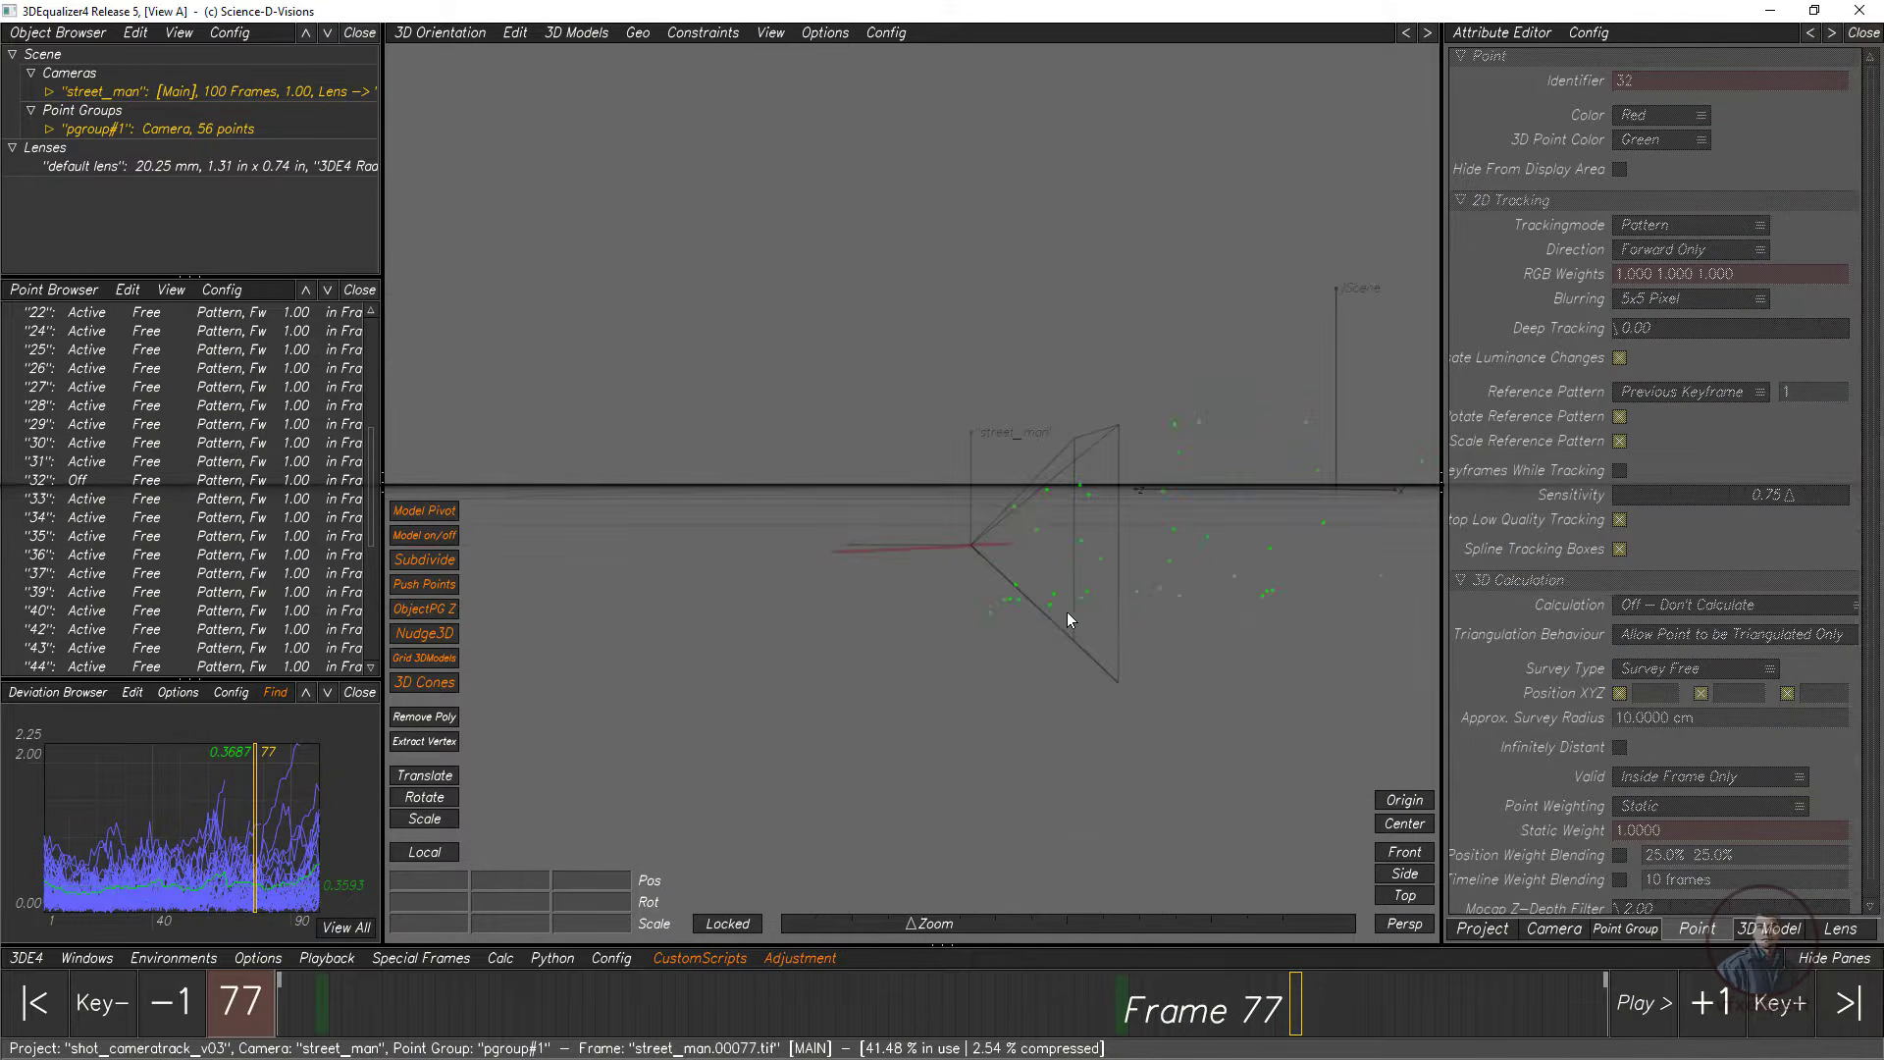
left_click_drag(1017, 652, 948, 596, "ctrl")
middle_click_drag(655, 549, 991, 567, "ctrl")
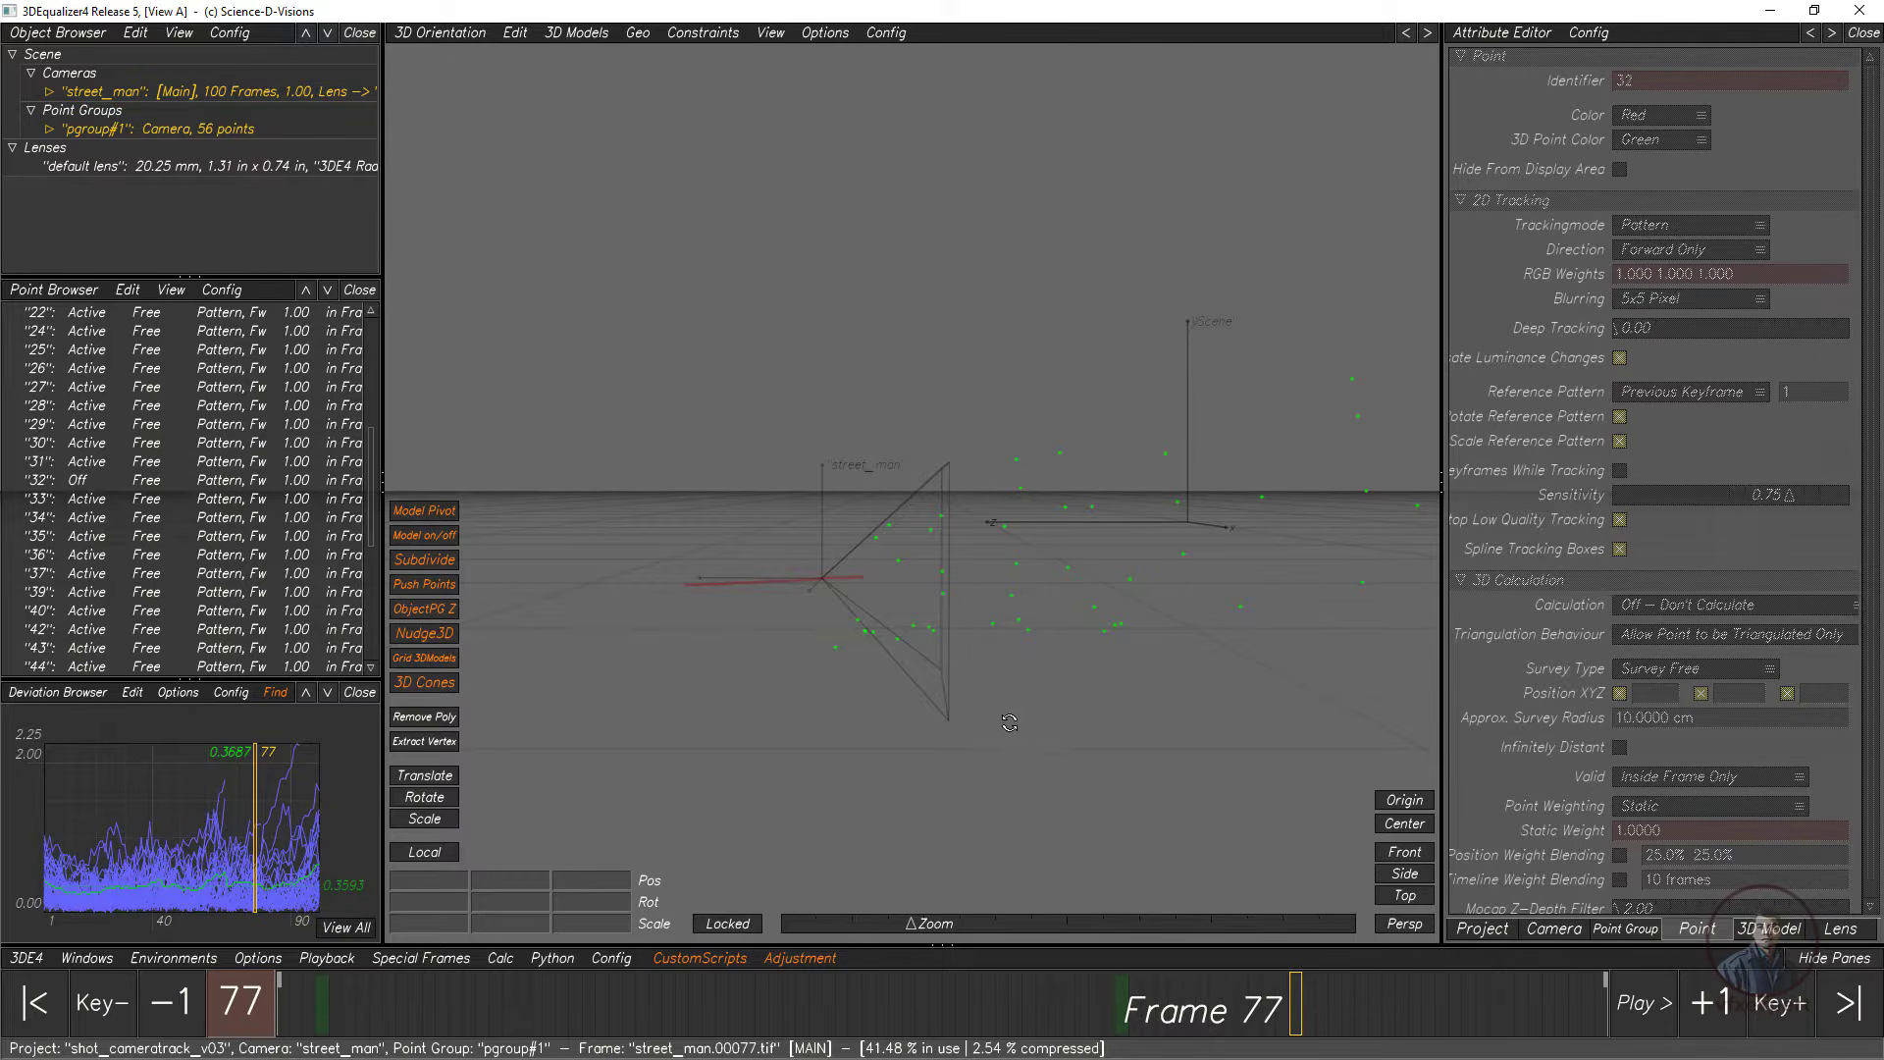
left_click_drag(1010, 722, 457, 60, "ctrl")
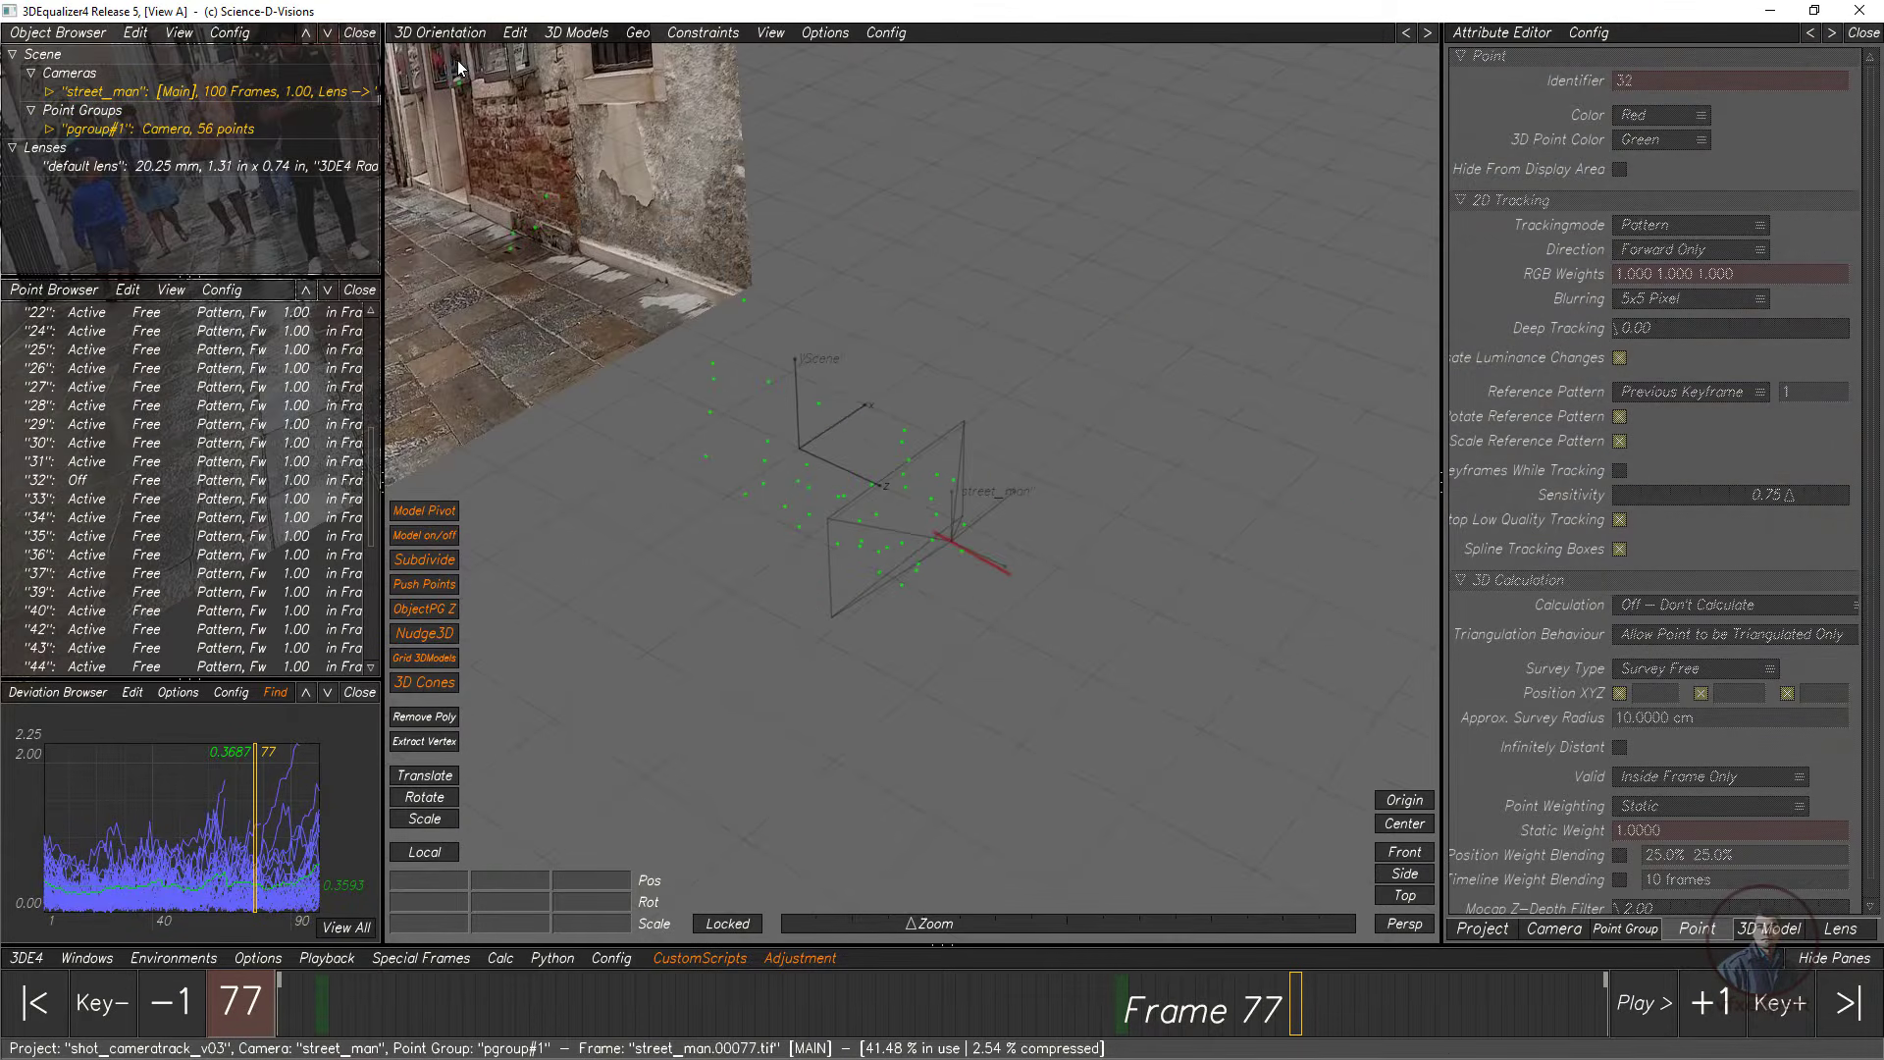
left_click(442, 33)
left_click(458, 131)
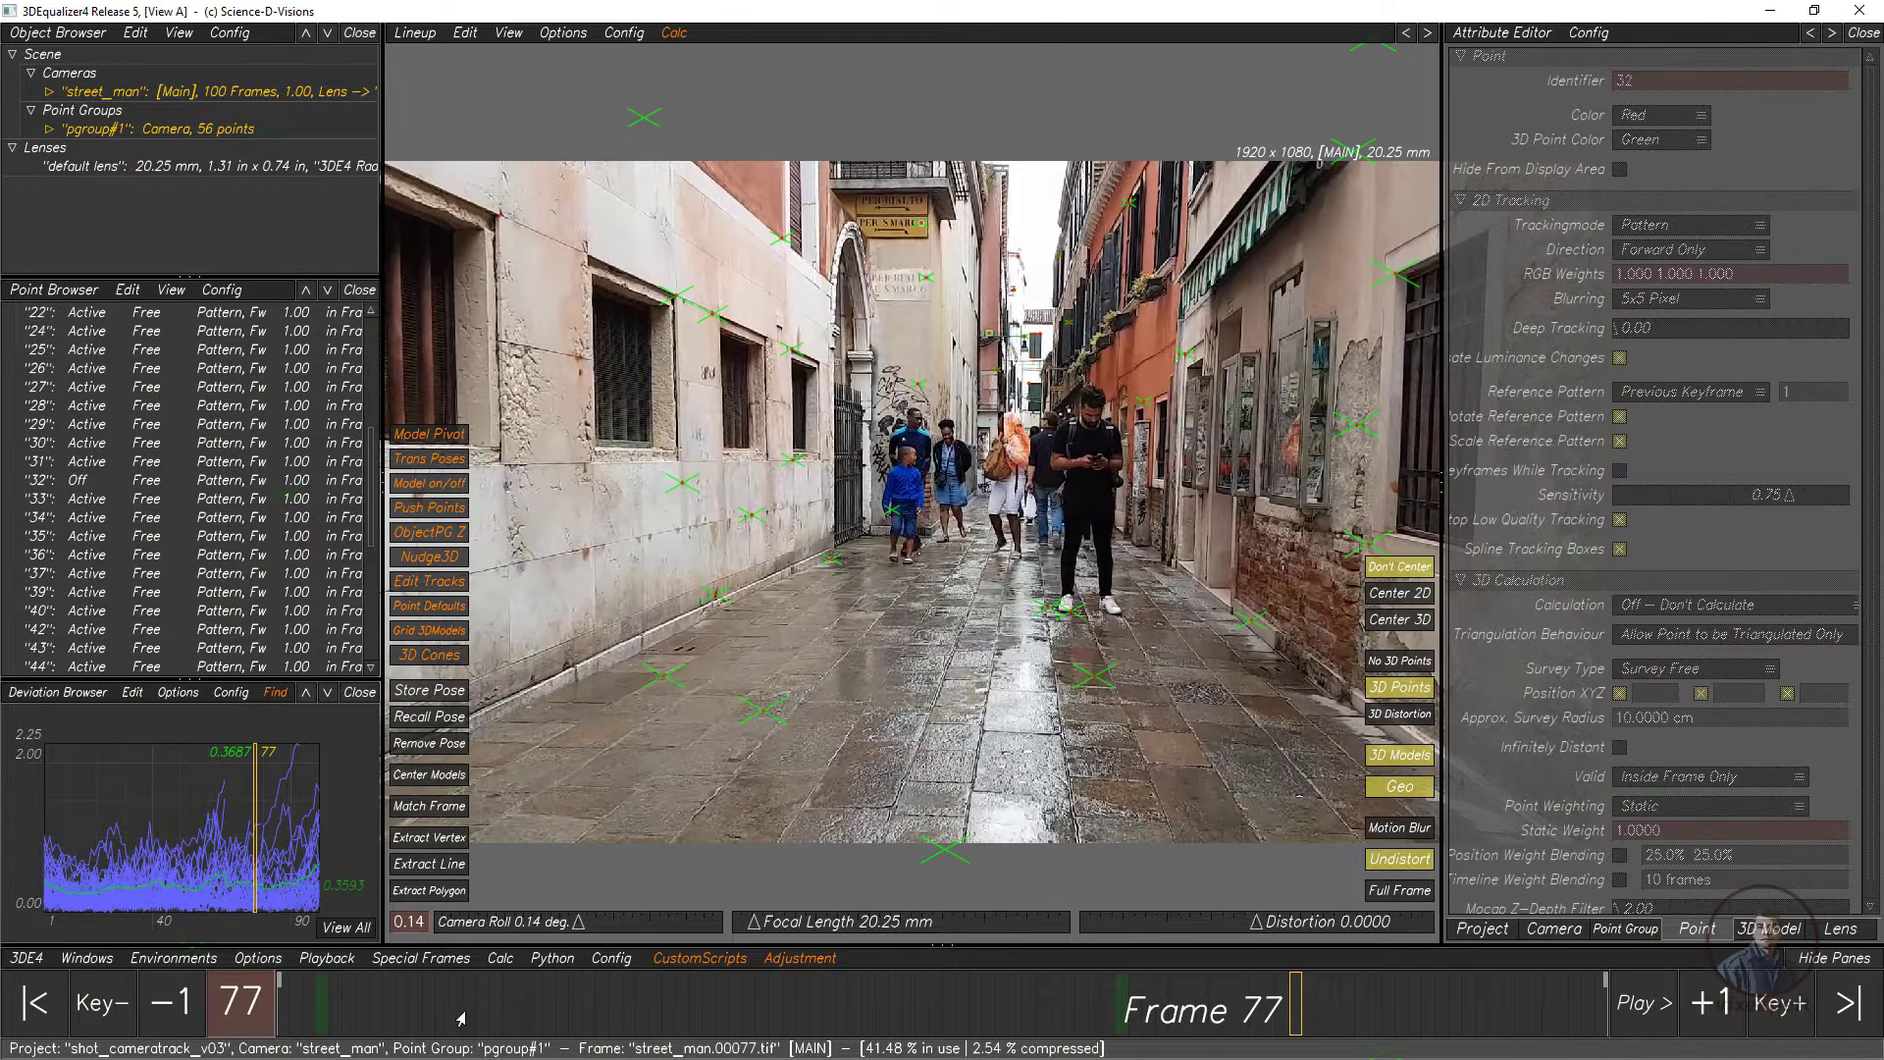
left_click_drag(1315, 1023, 281, 1006)
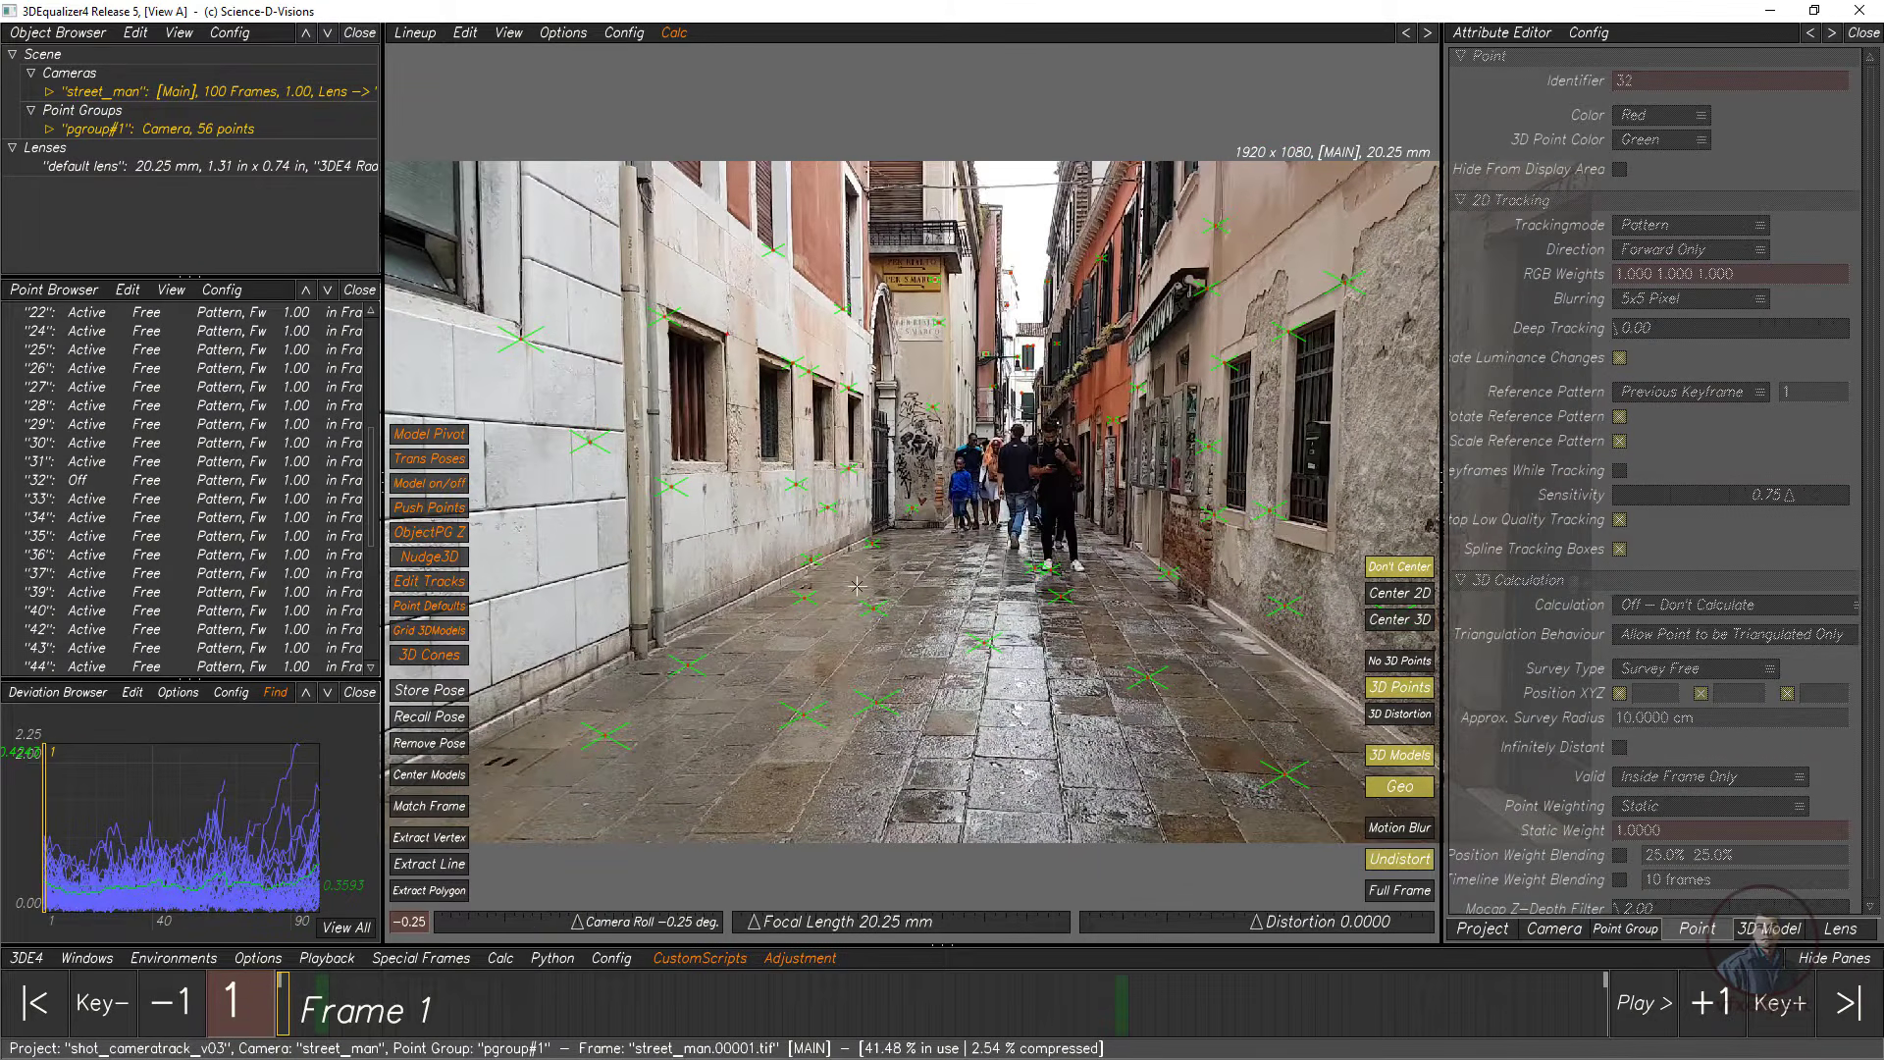
Step: Align ground points 03, 08 and 50 to the XZ plane and check their orientation from the side
left_click_drag(850, 591, 1016, 672)
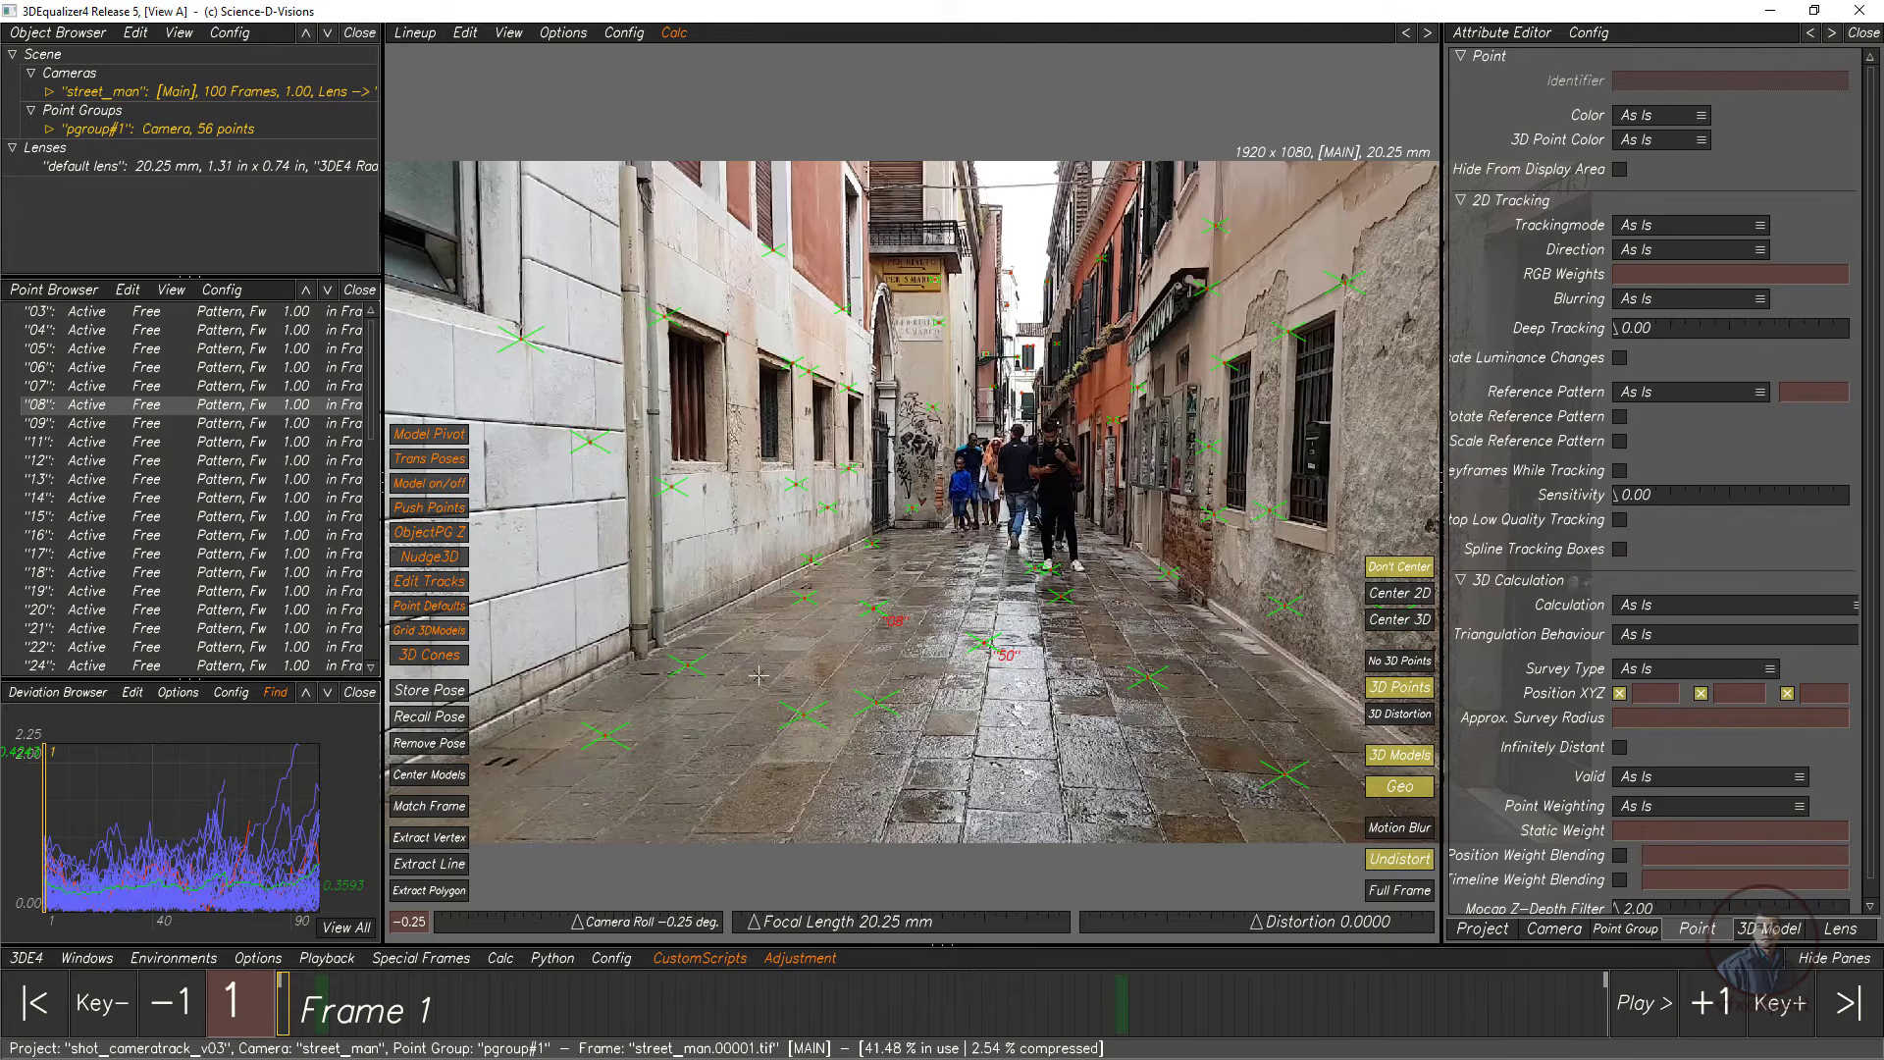
left_click_drag(759, 673, 807, 741)
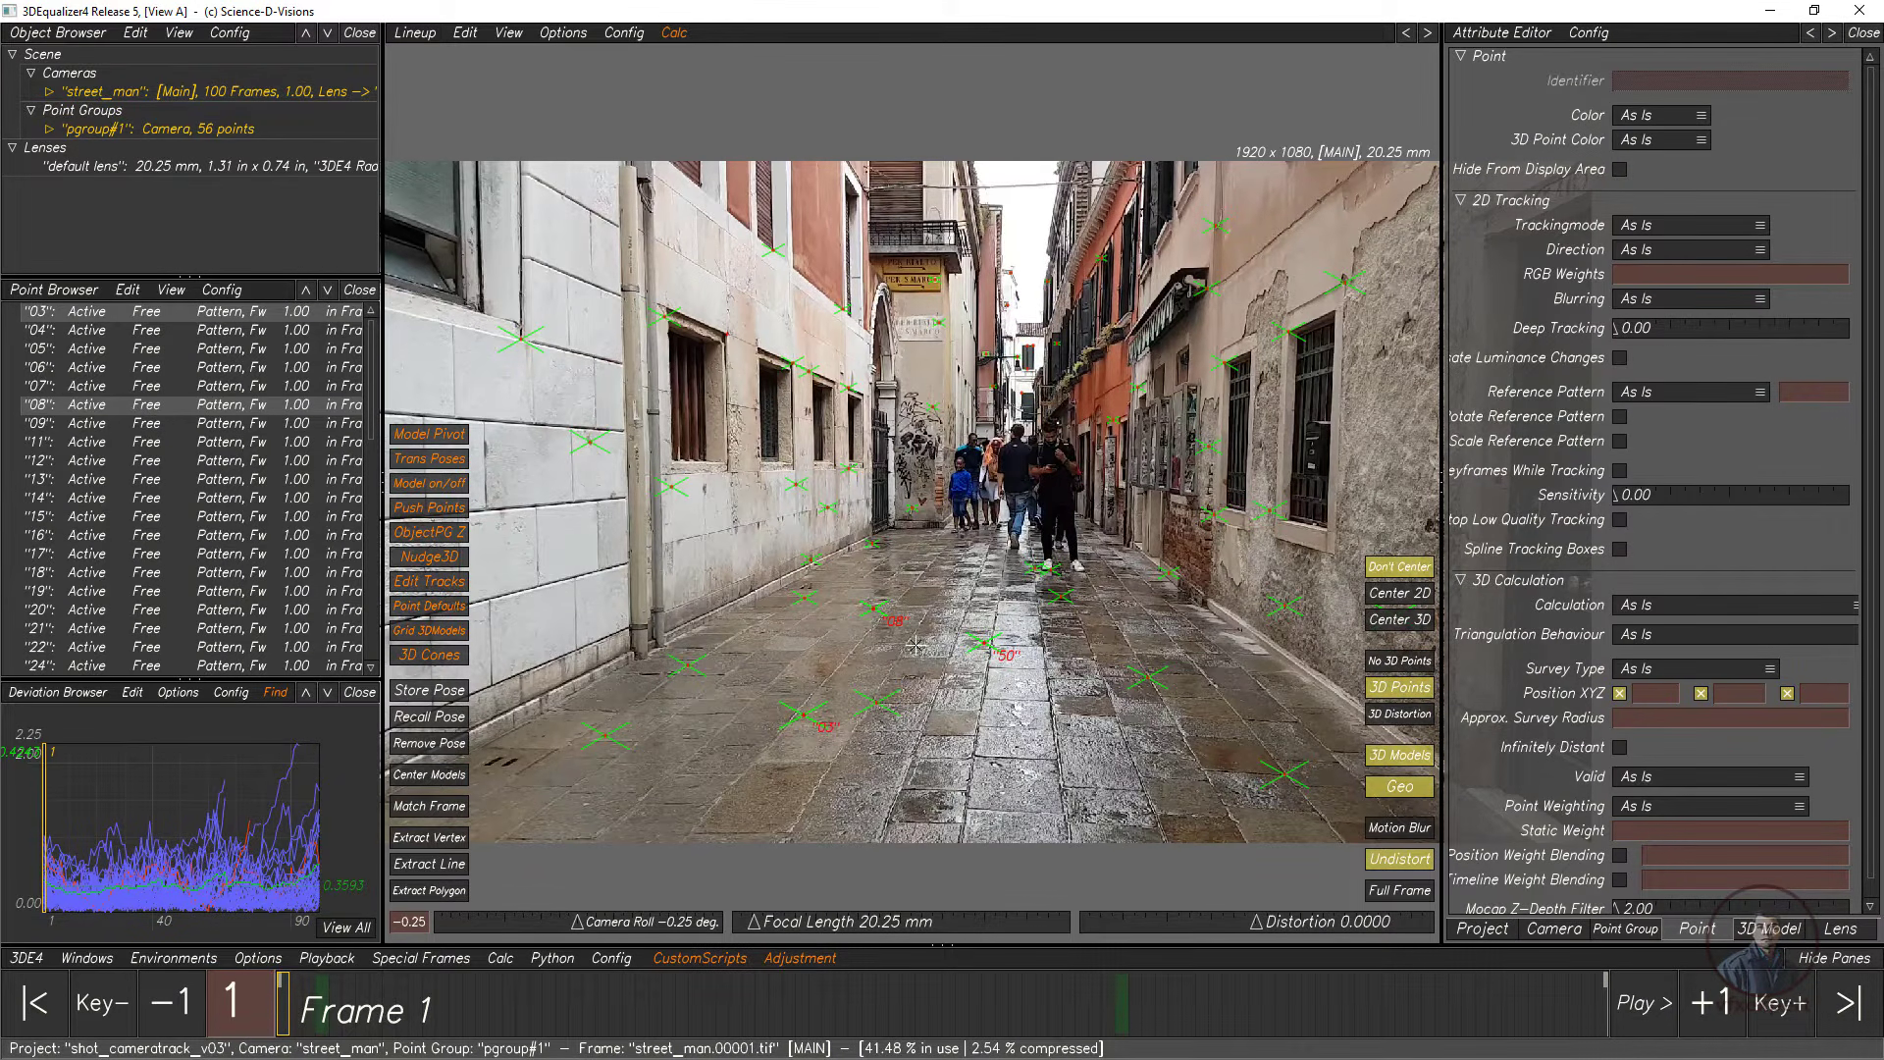
left_click(412, 38)
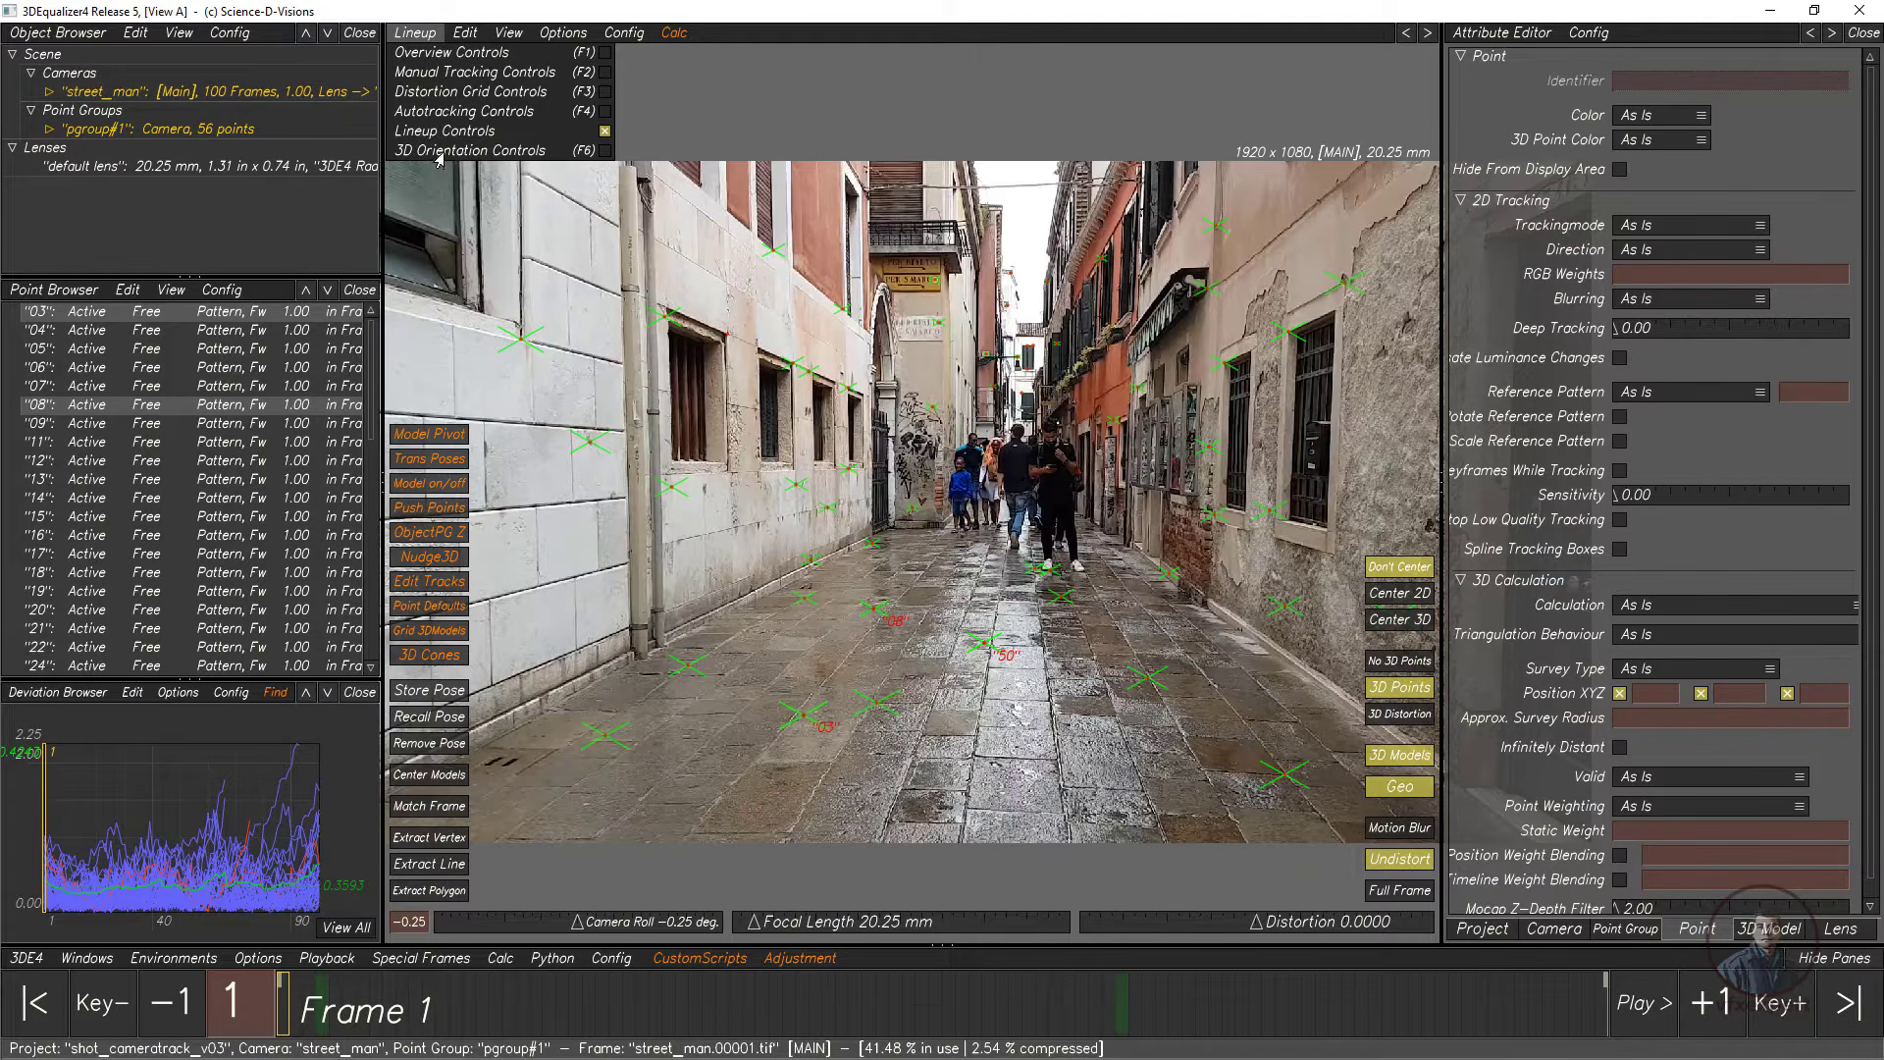
left_click(438, 153)
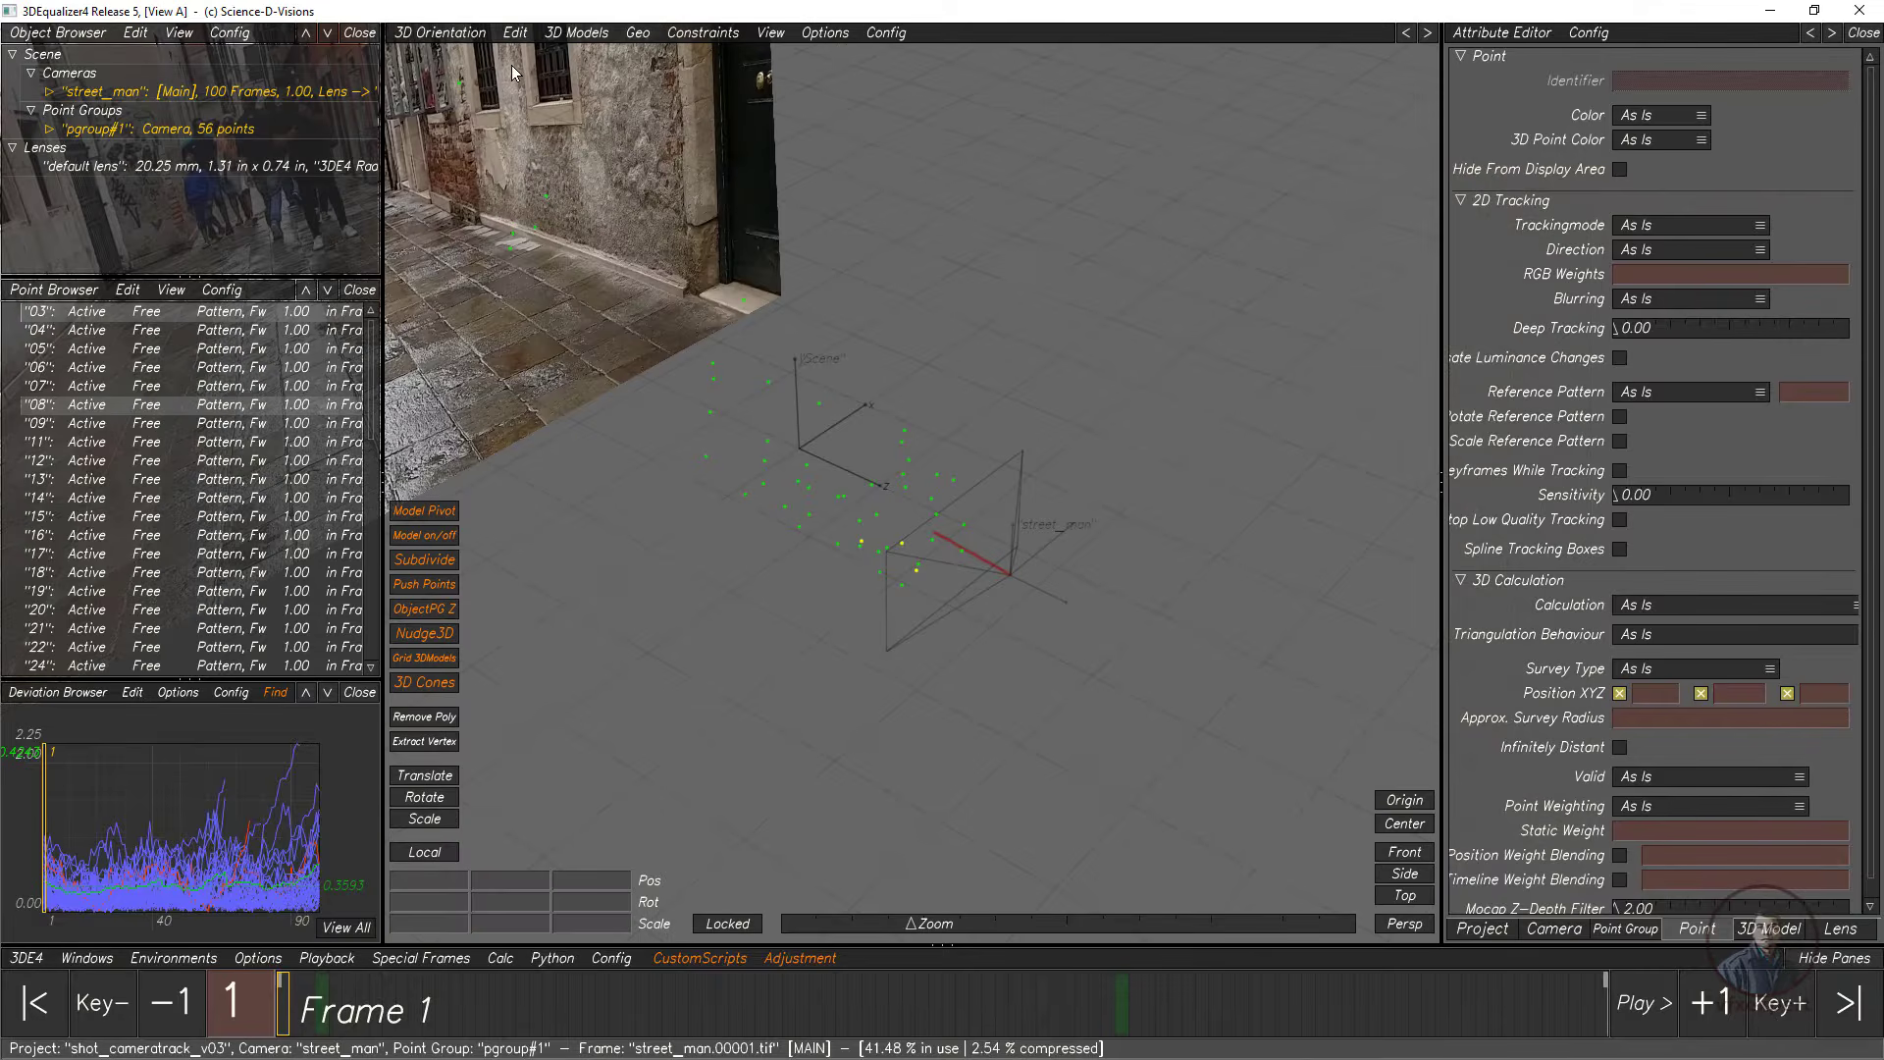
left_click(512, 33)
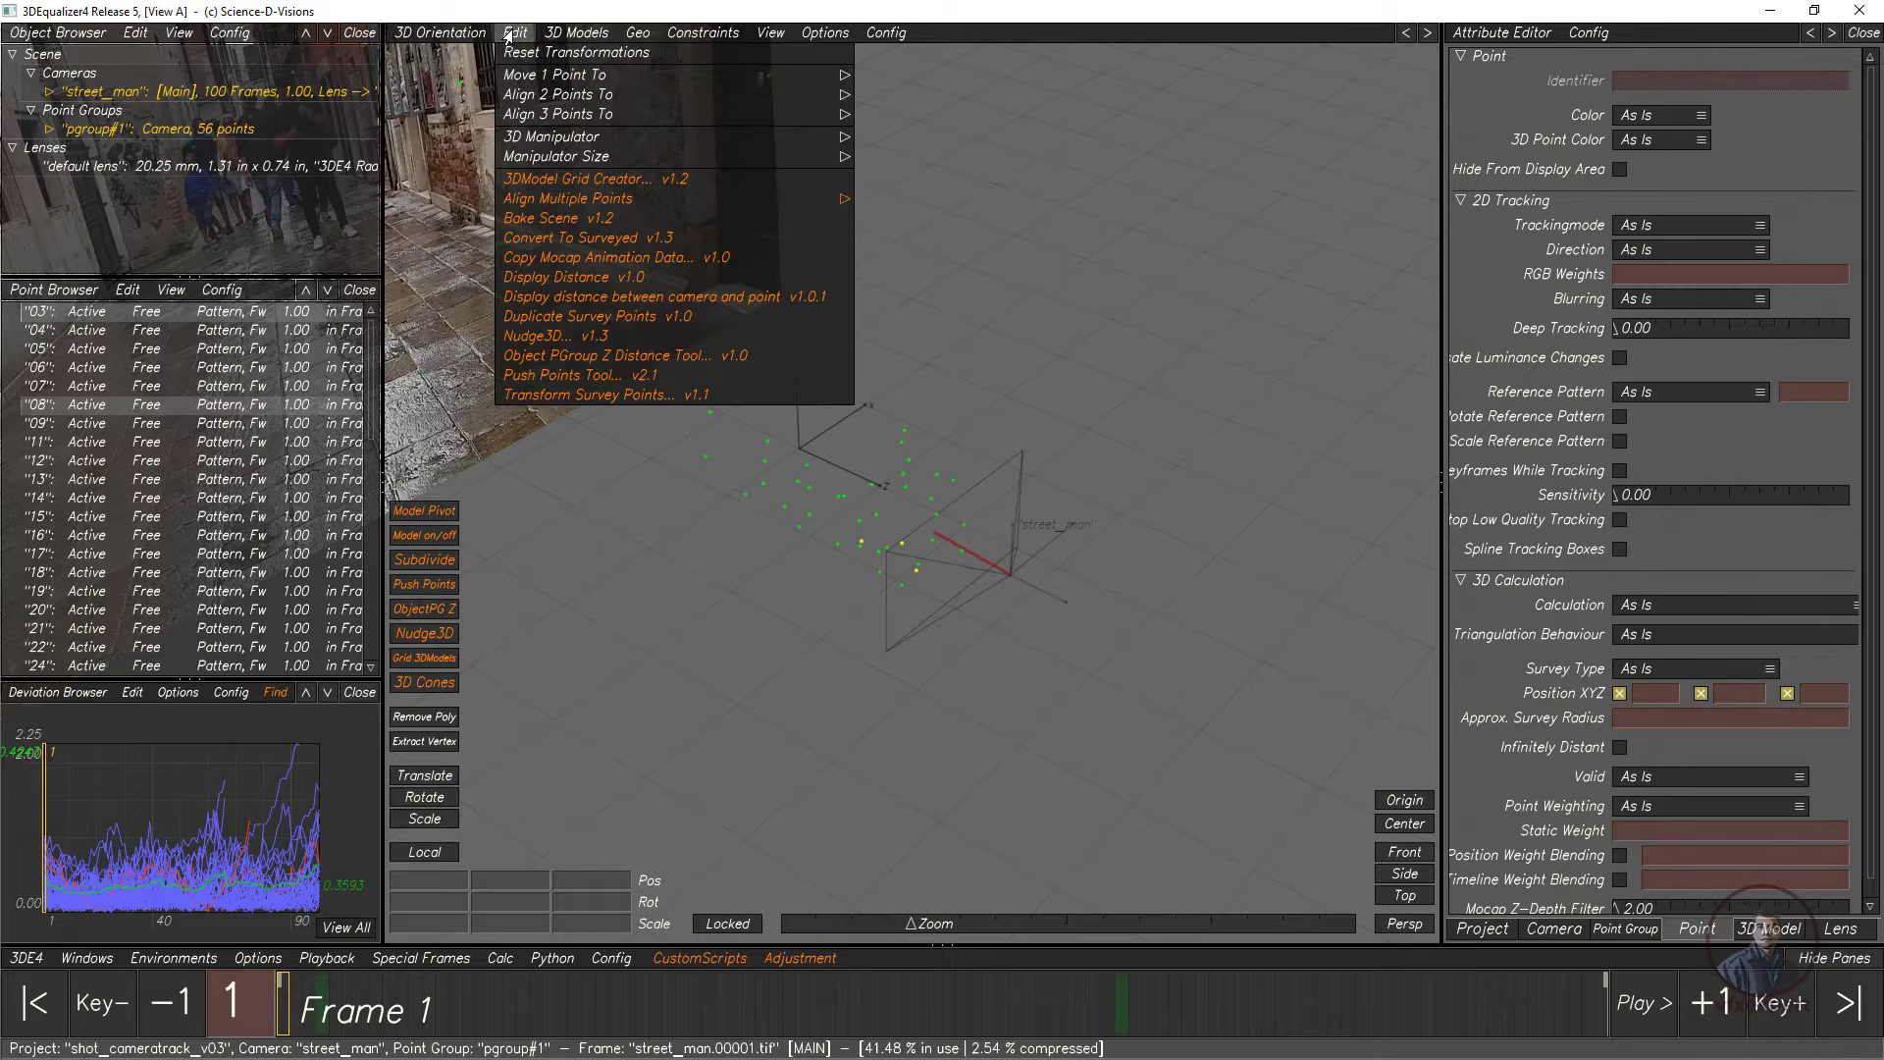
mouse_move(591, 117)
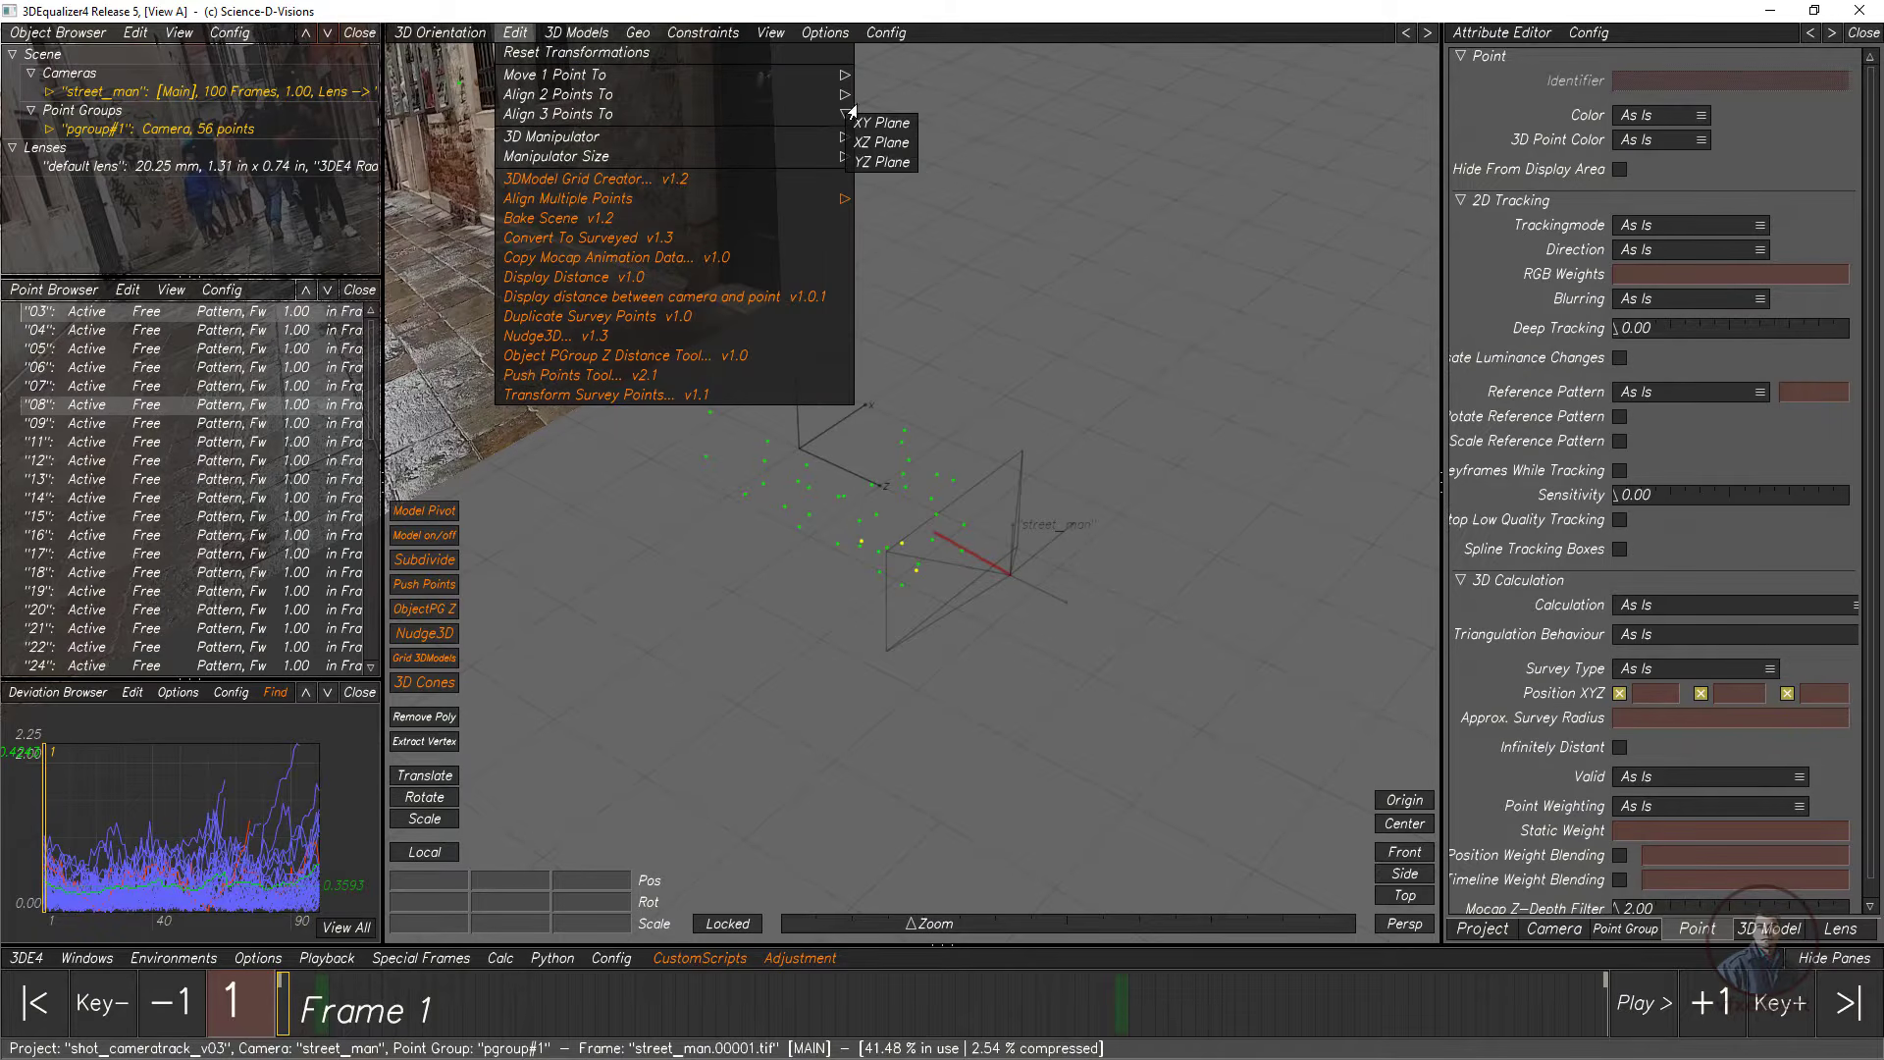
left_click(881, 142)
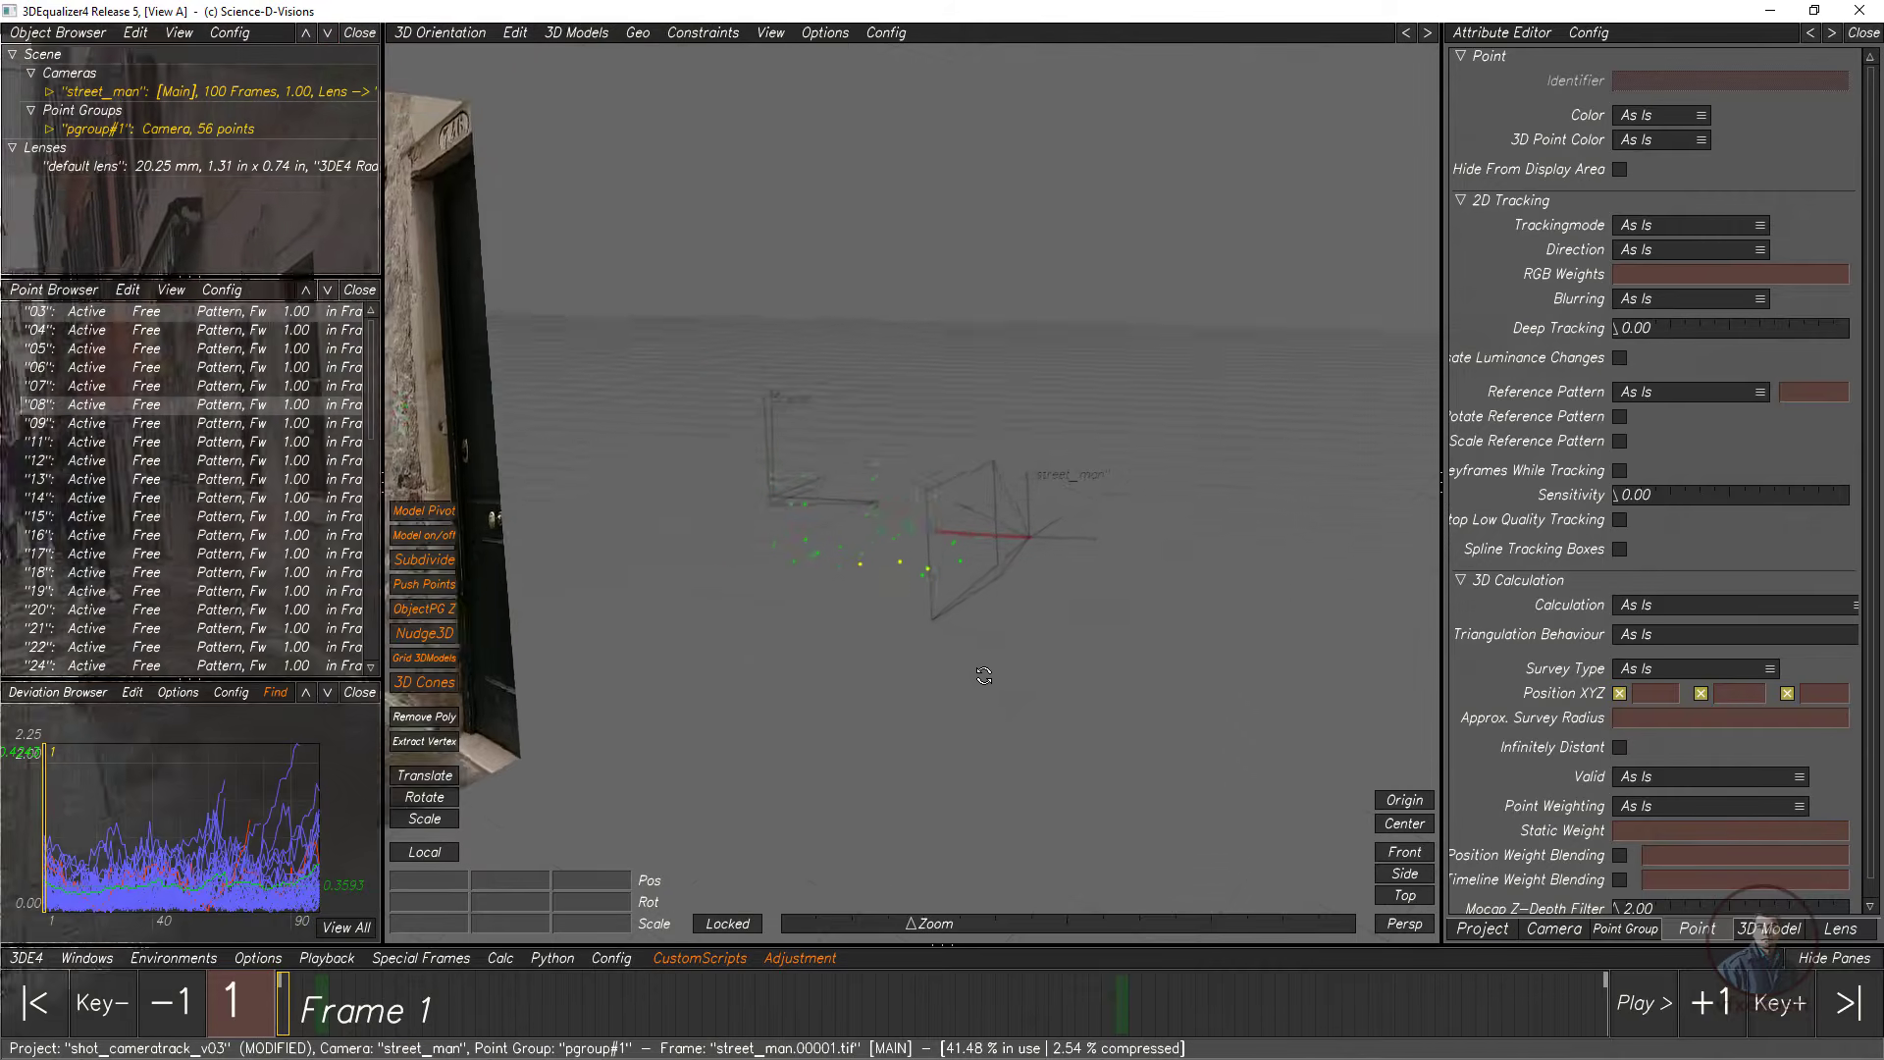
left_click_drag(984, 676, 1002, 655, "alt")
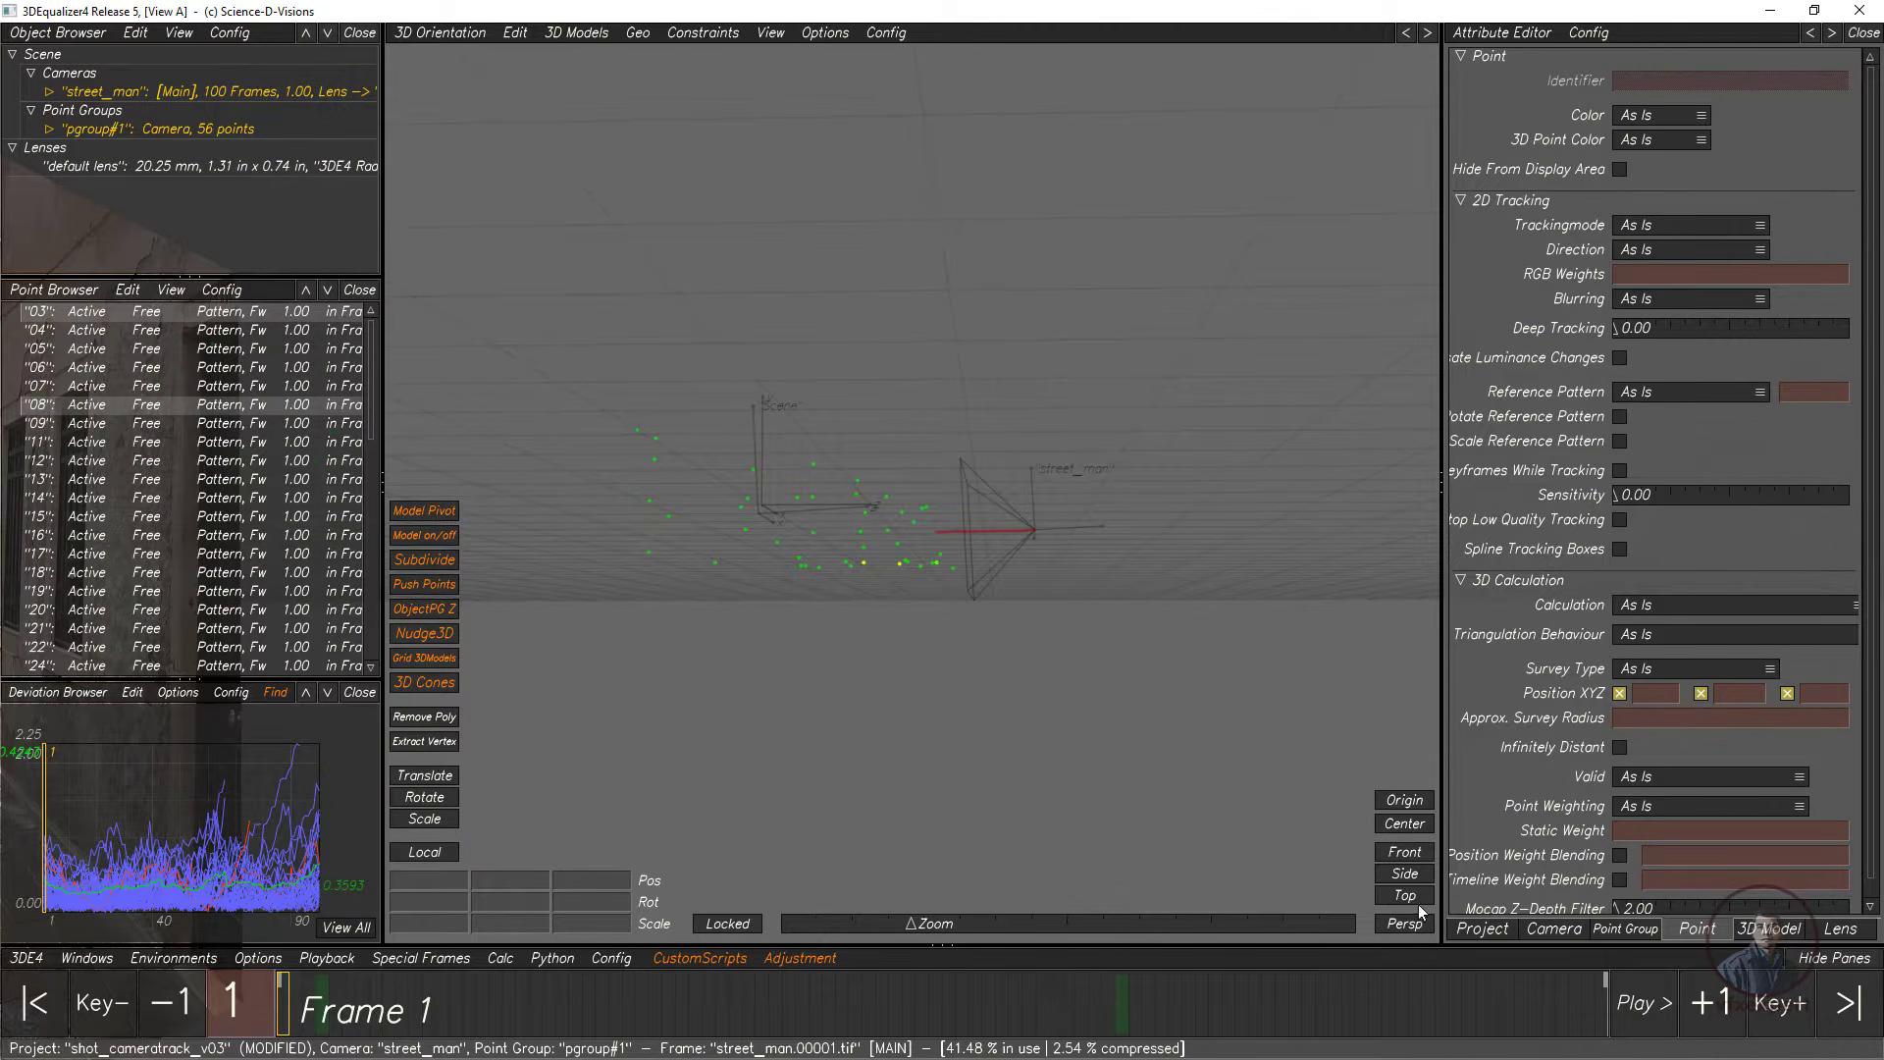
left_click(1404, 874)
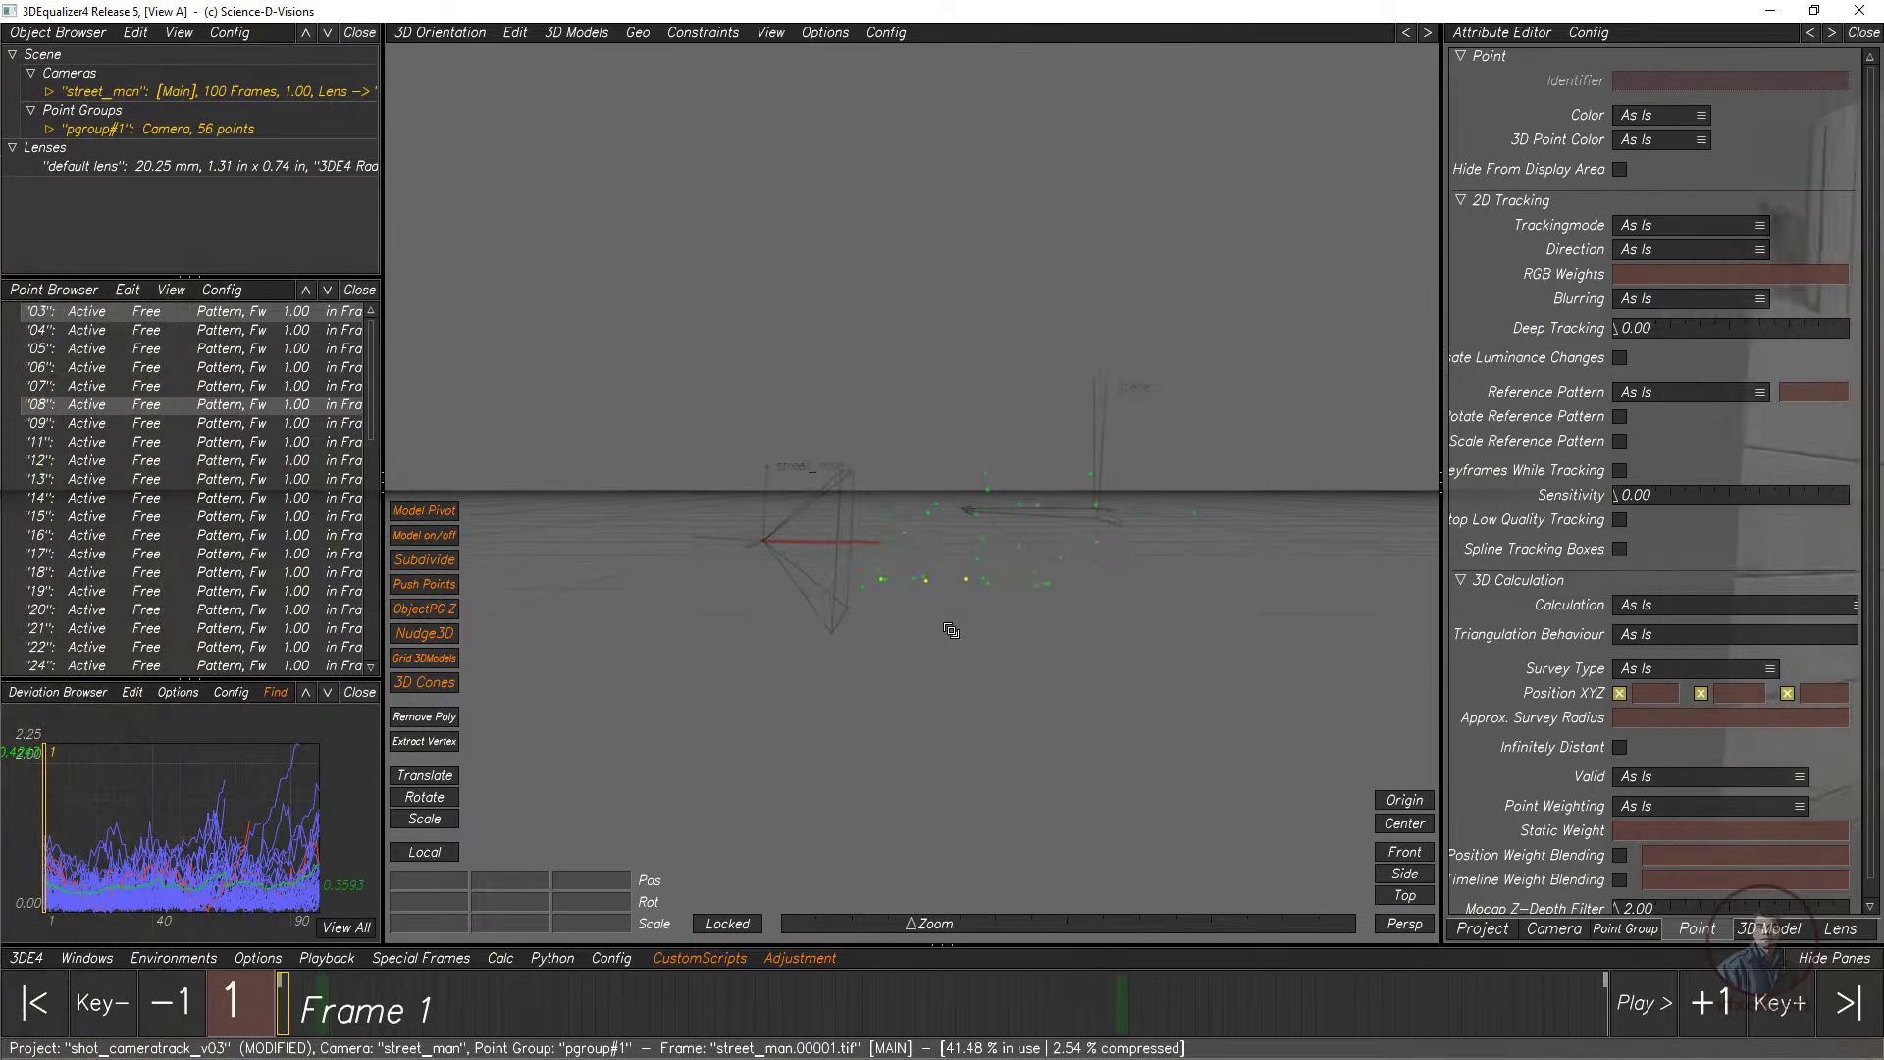
right_click_drag(950, 630, 1011, 688, "alt")
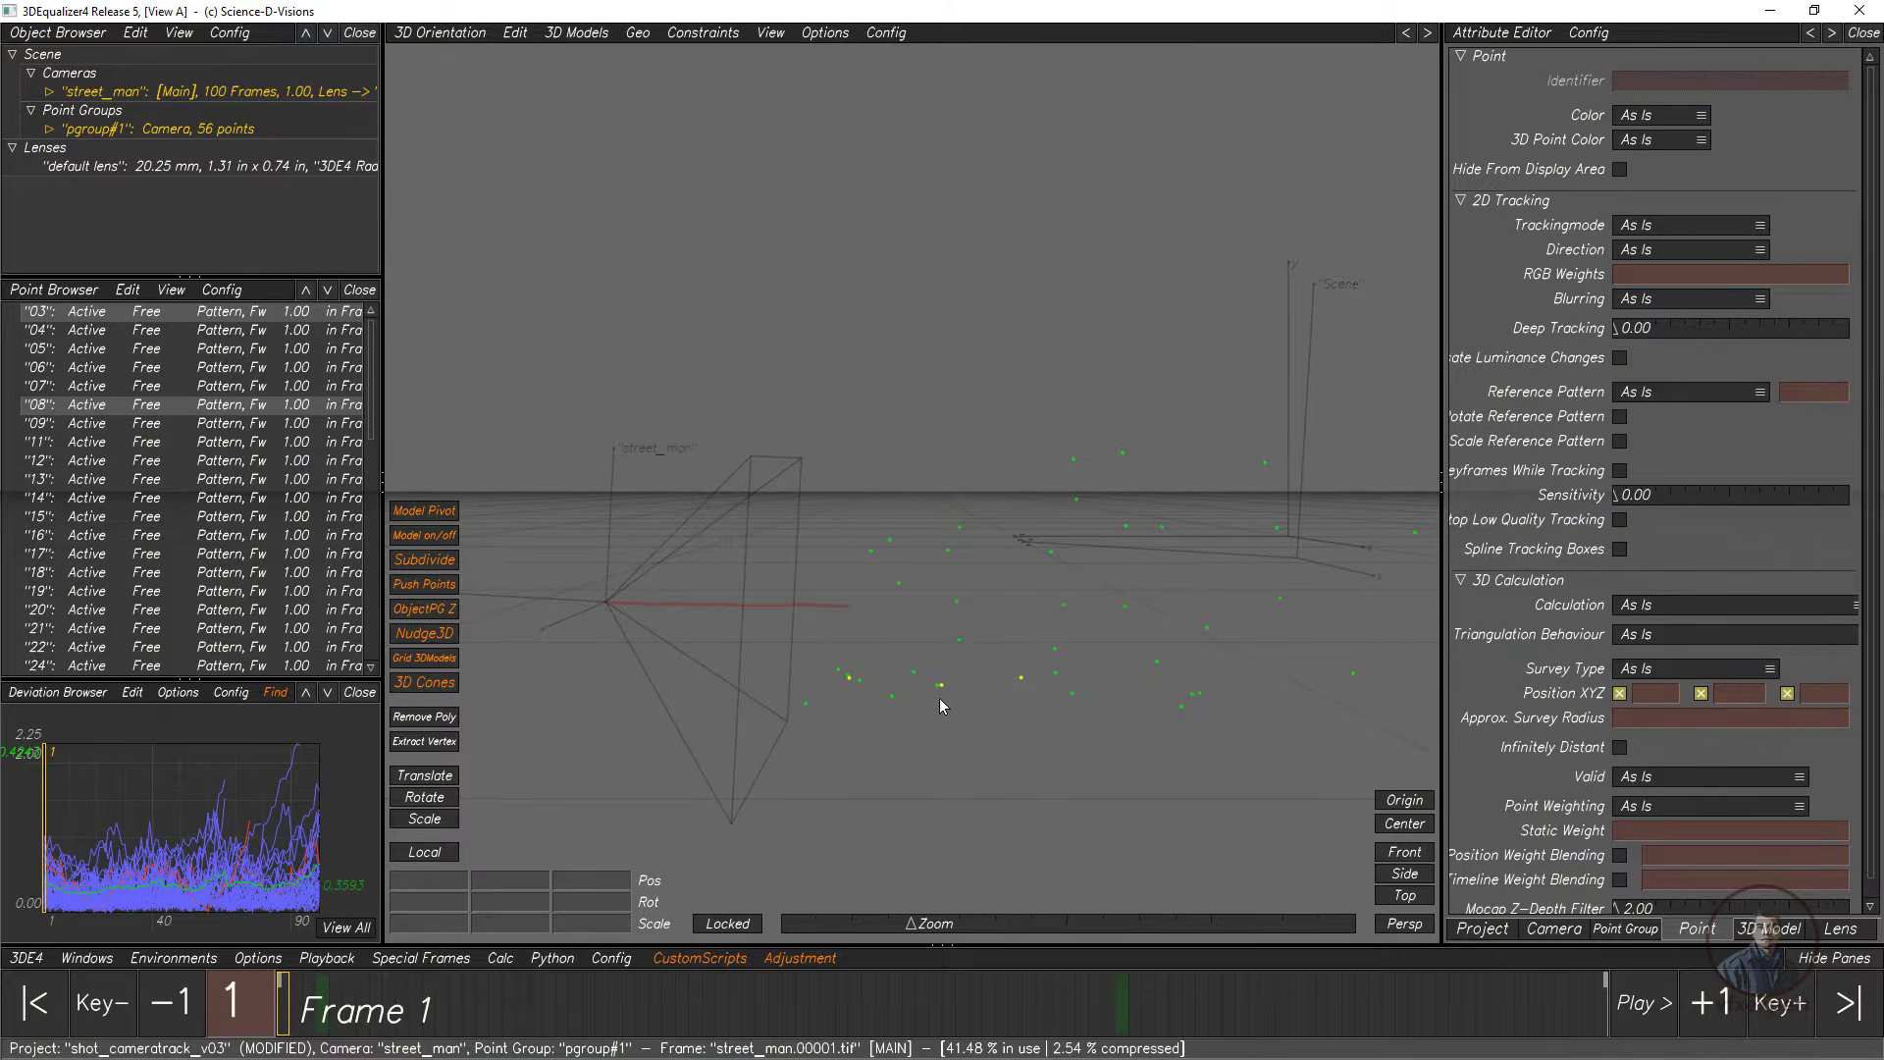
left_click_drag(997, 744, 1045, 707, "alt")
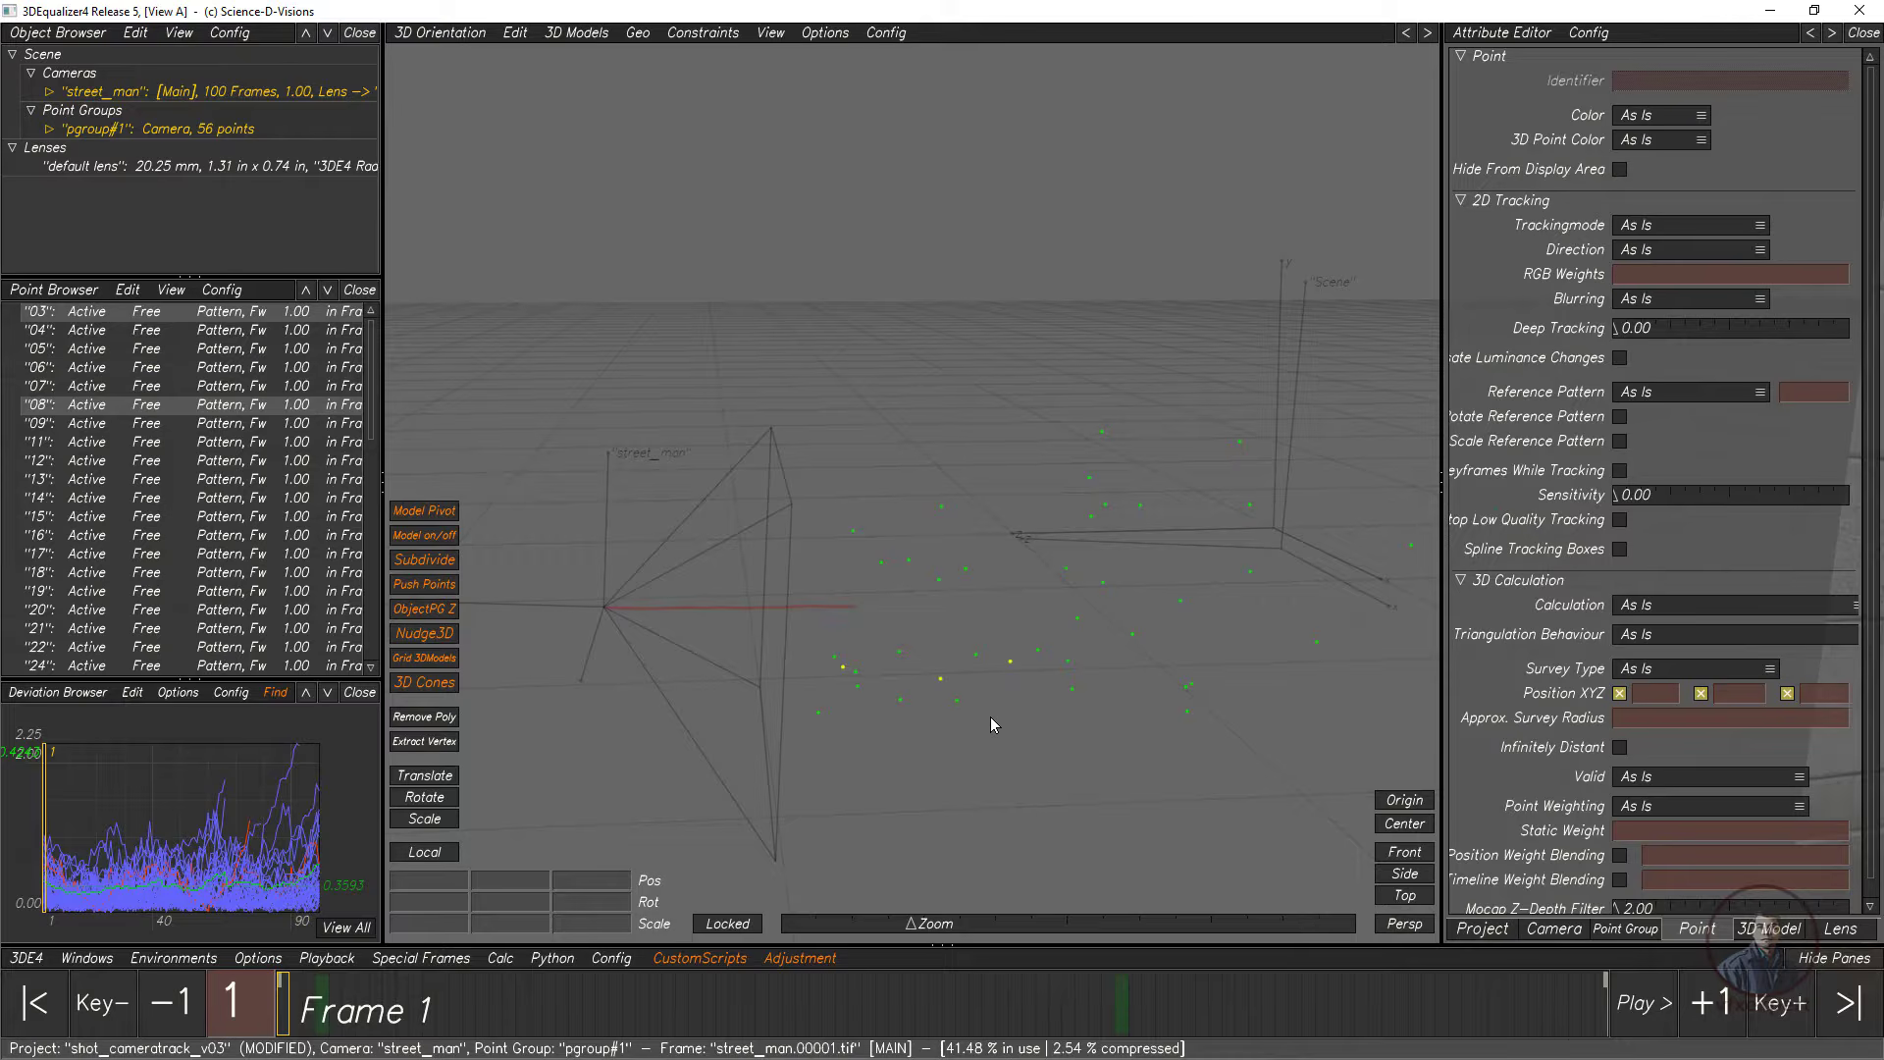
Step: Select only ground point 50 in the lineup view and move it to the scene origin
left_click(461, 34)
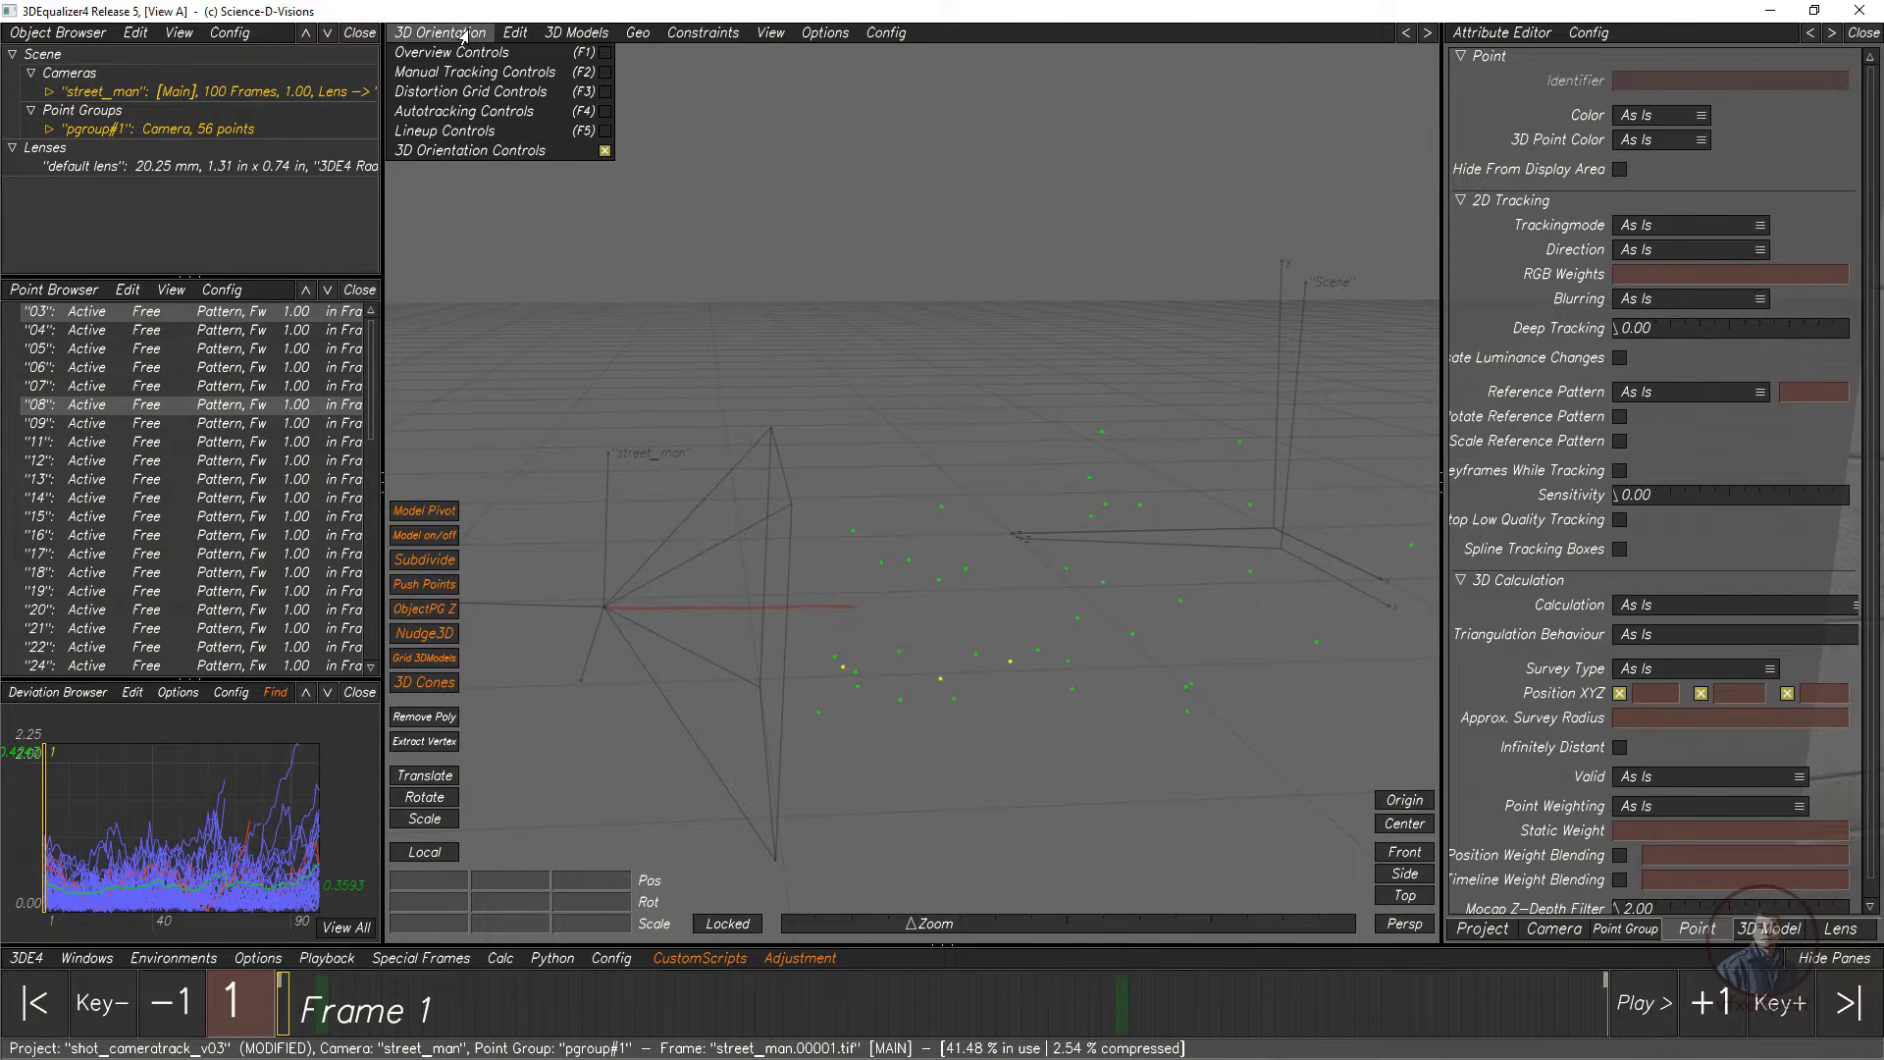
left_click(454, 132)
left_click(937, 664)
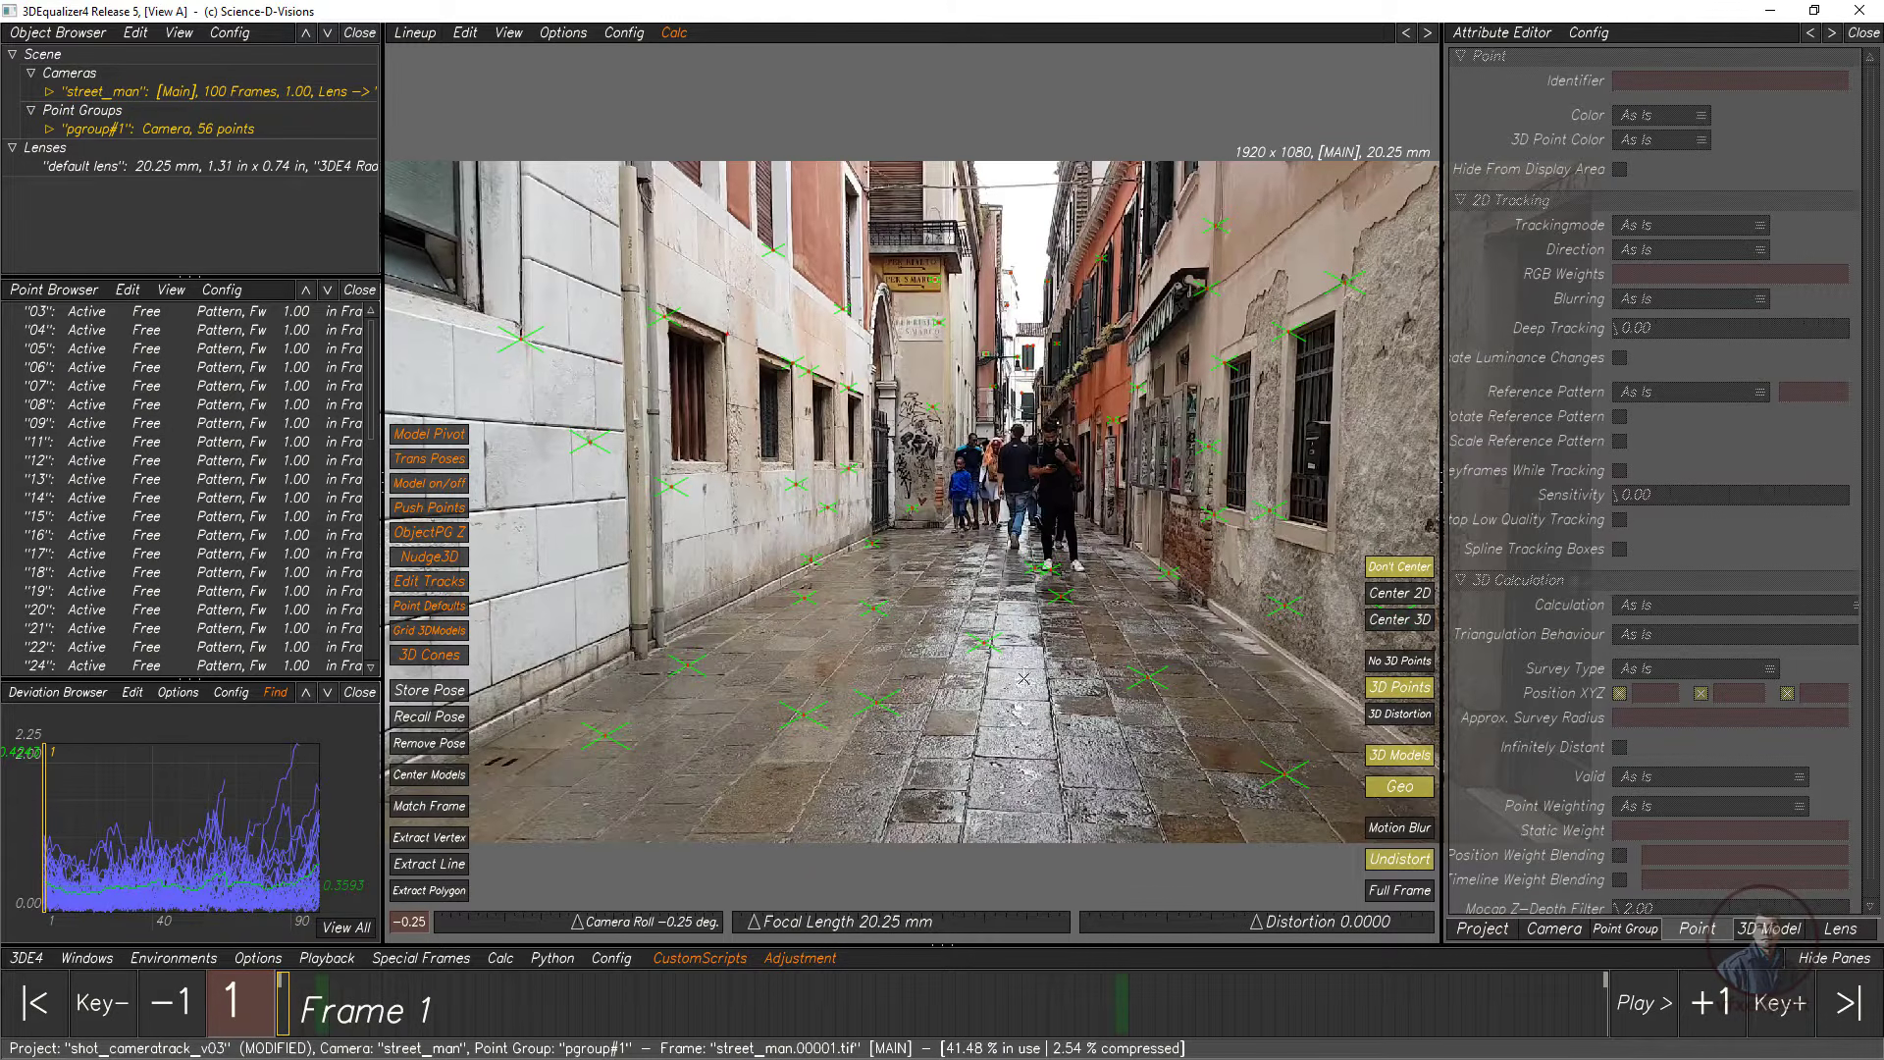
left_click(984, 643)
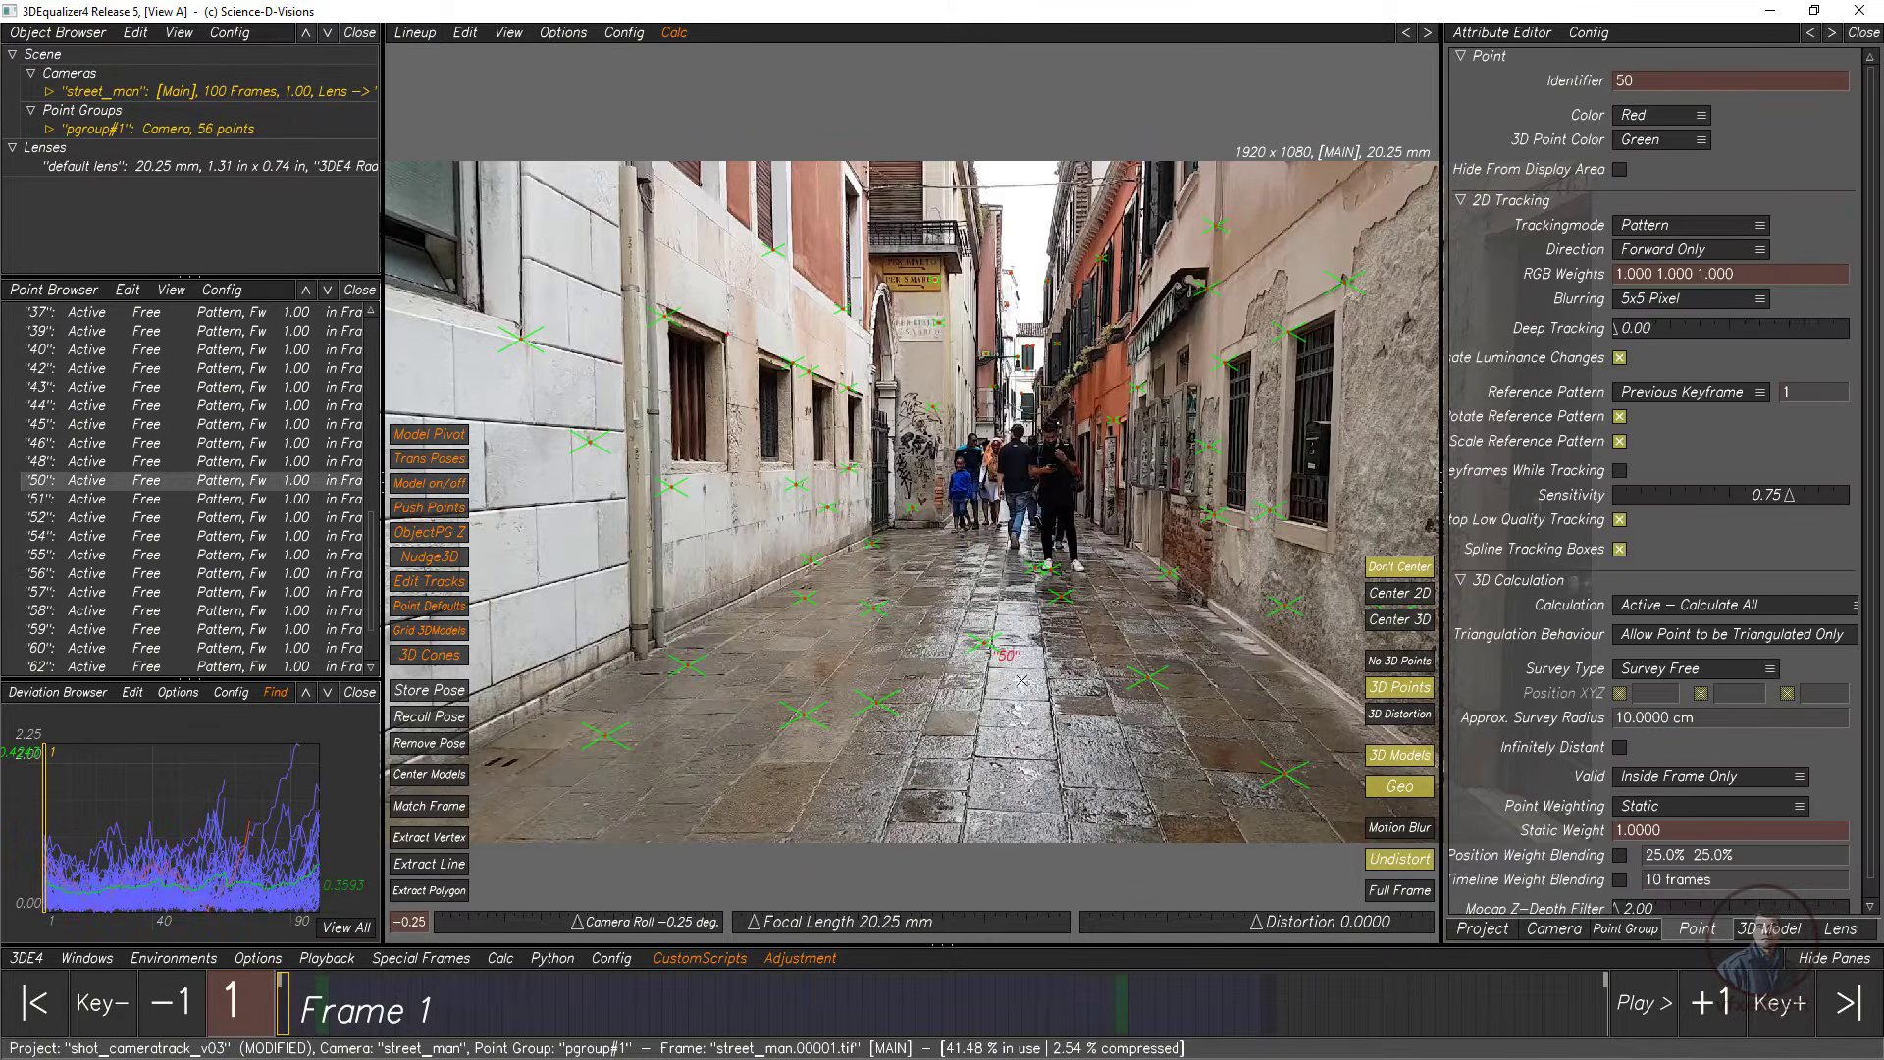
left_click(412, 31)
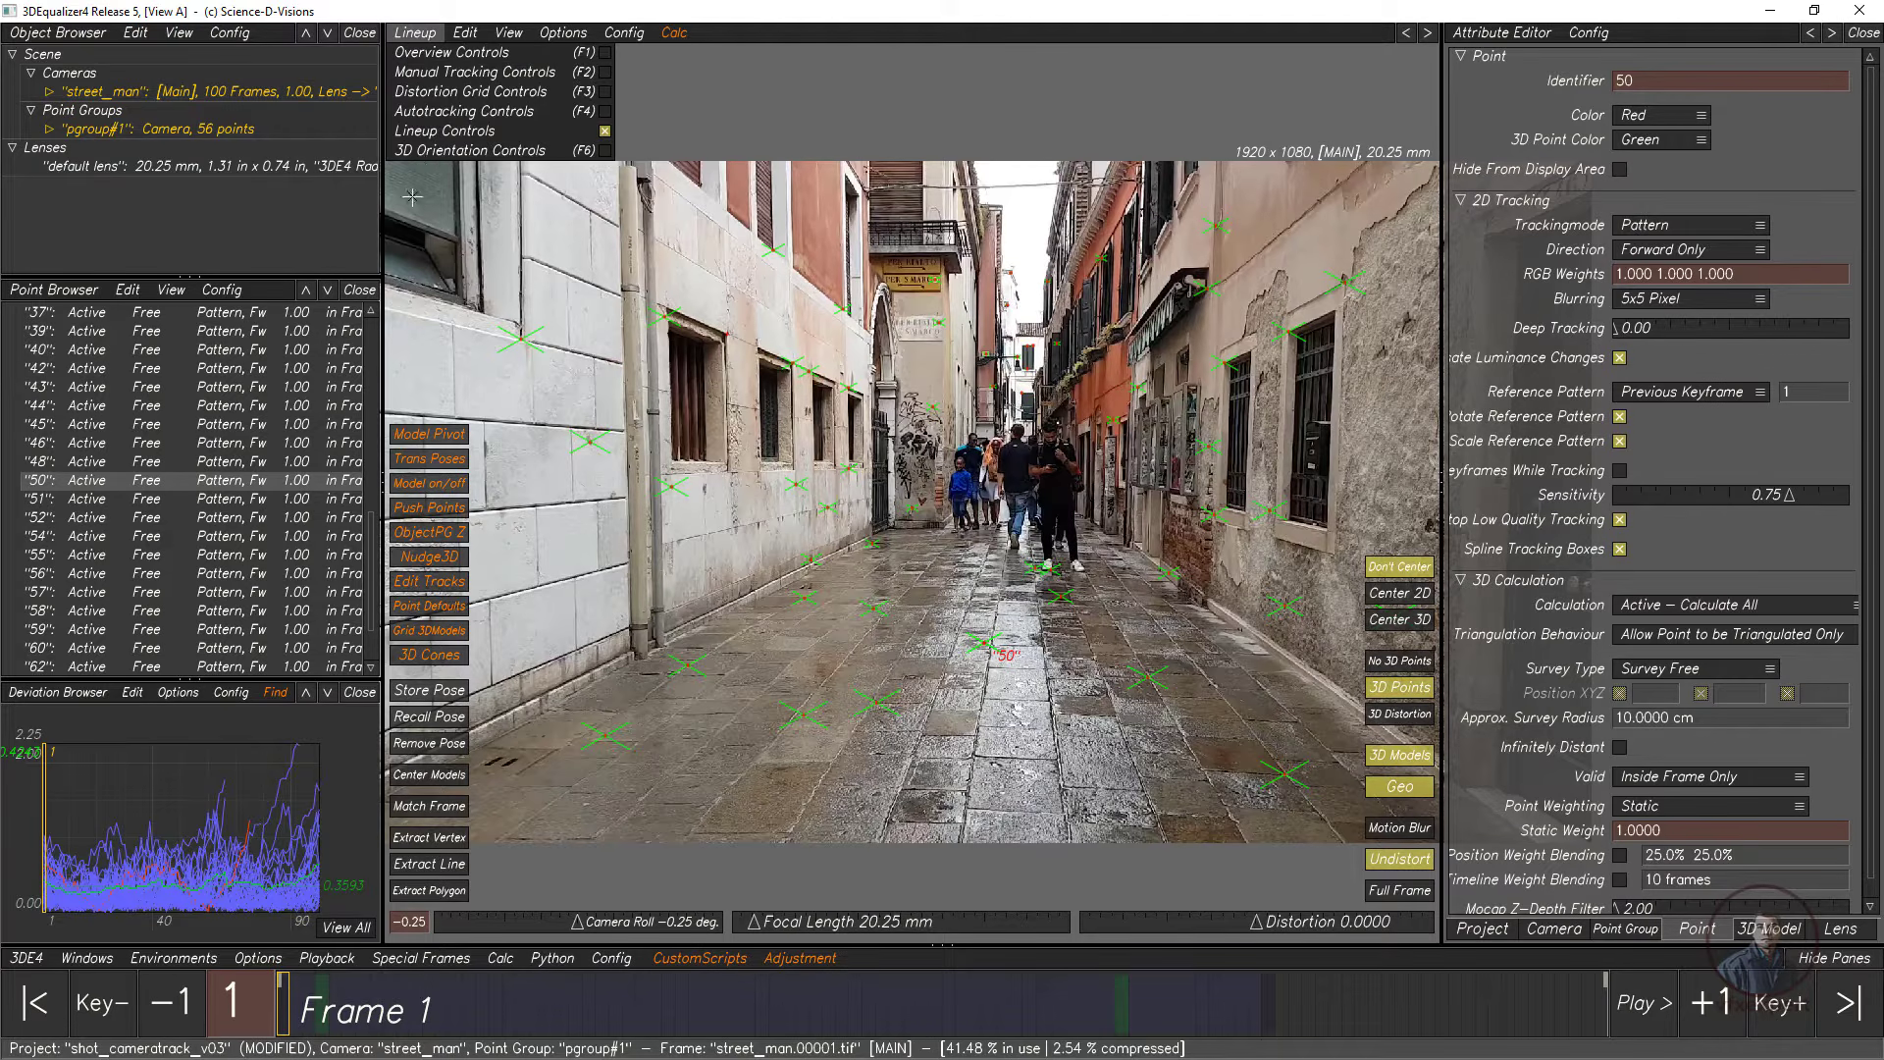
left_click(447, 152)
left_click(511, 36)
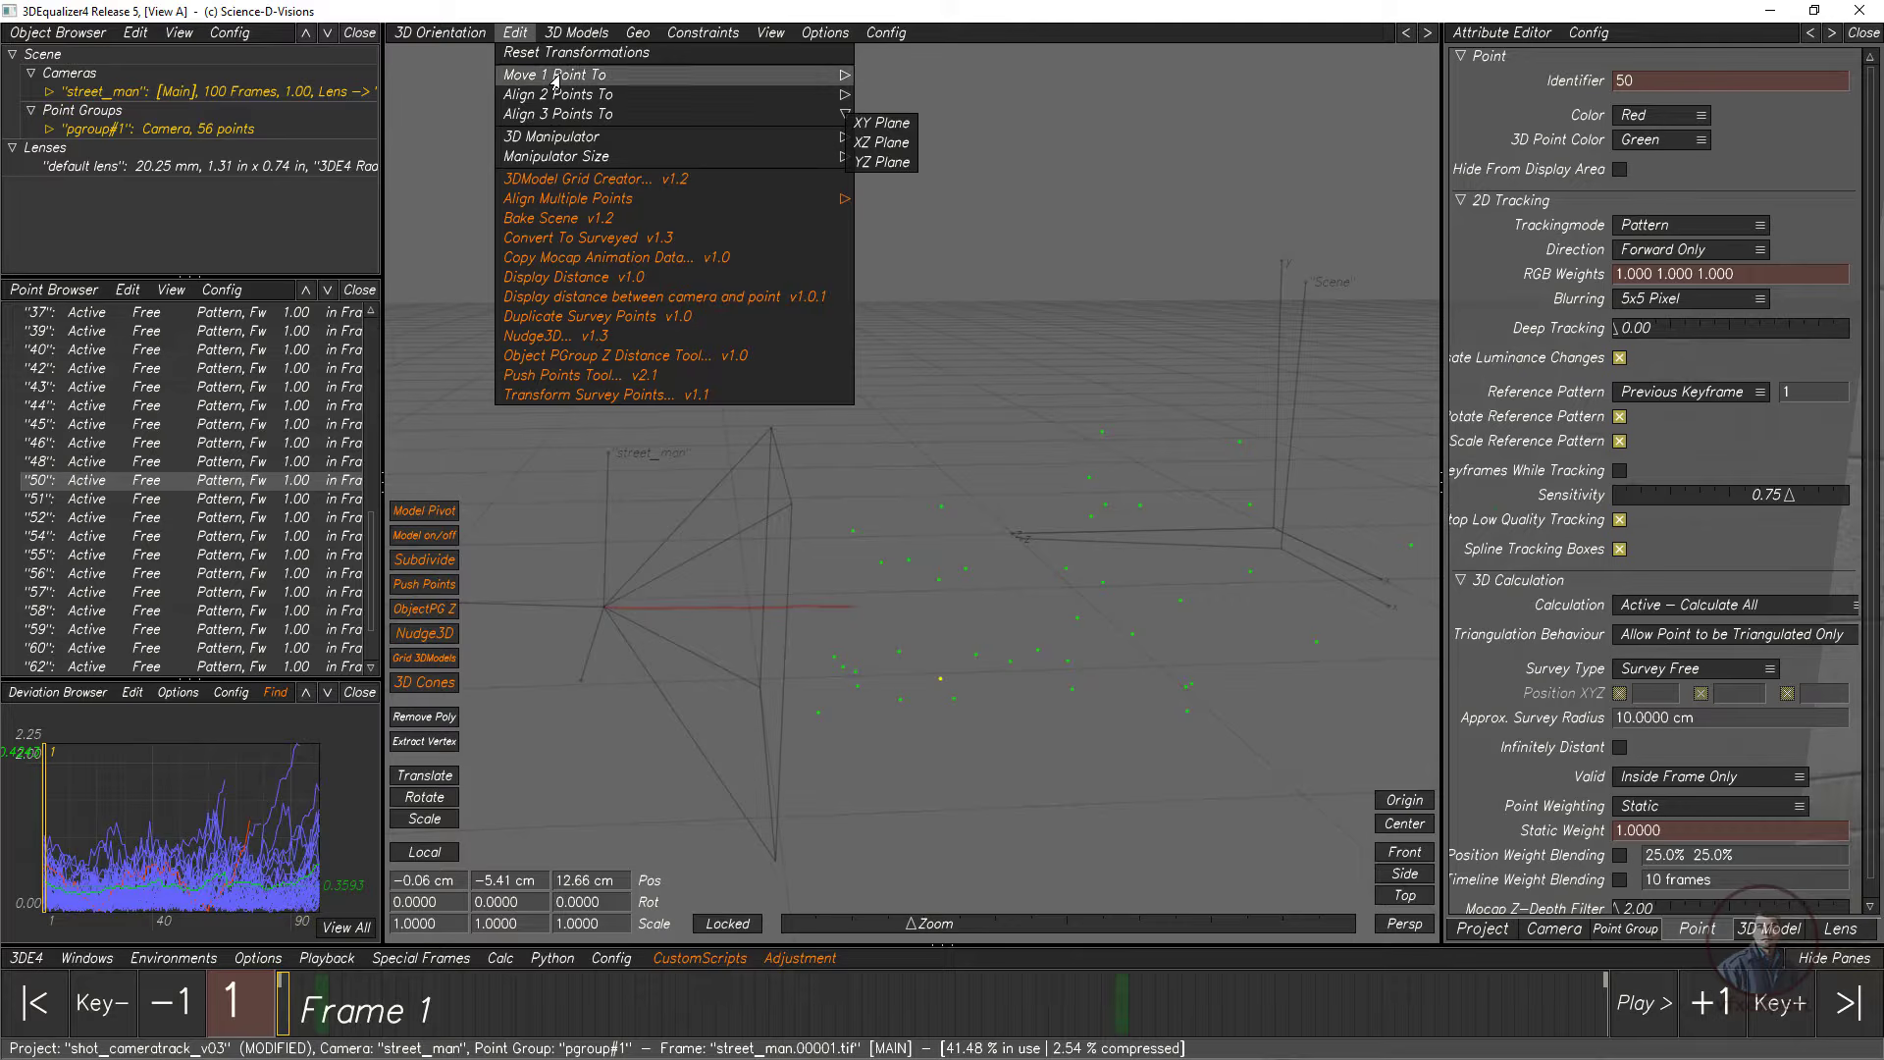
mouse_move(553, 76)
left_click(888, 86)
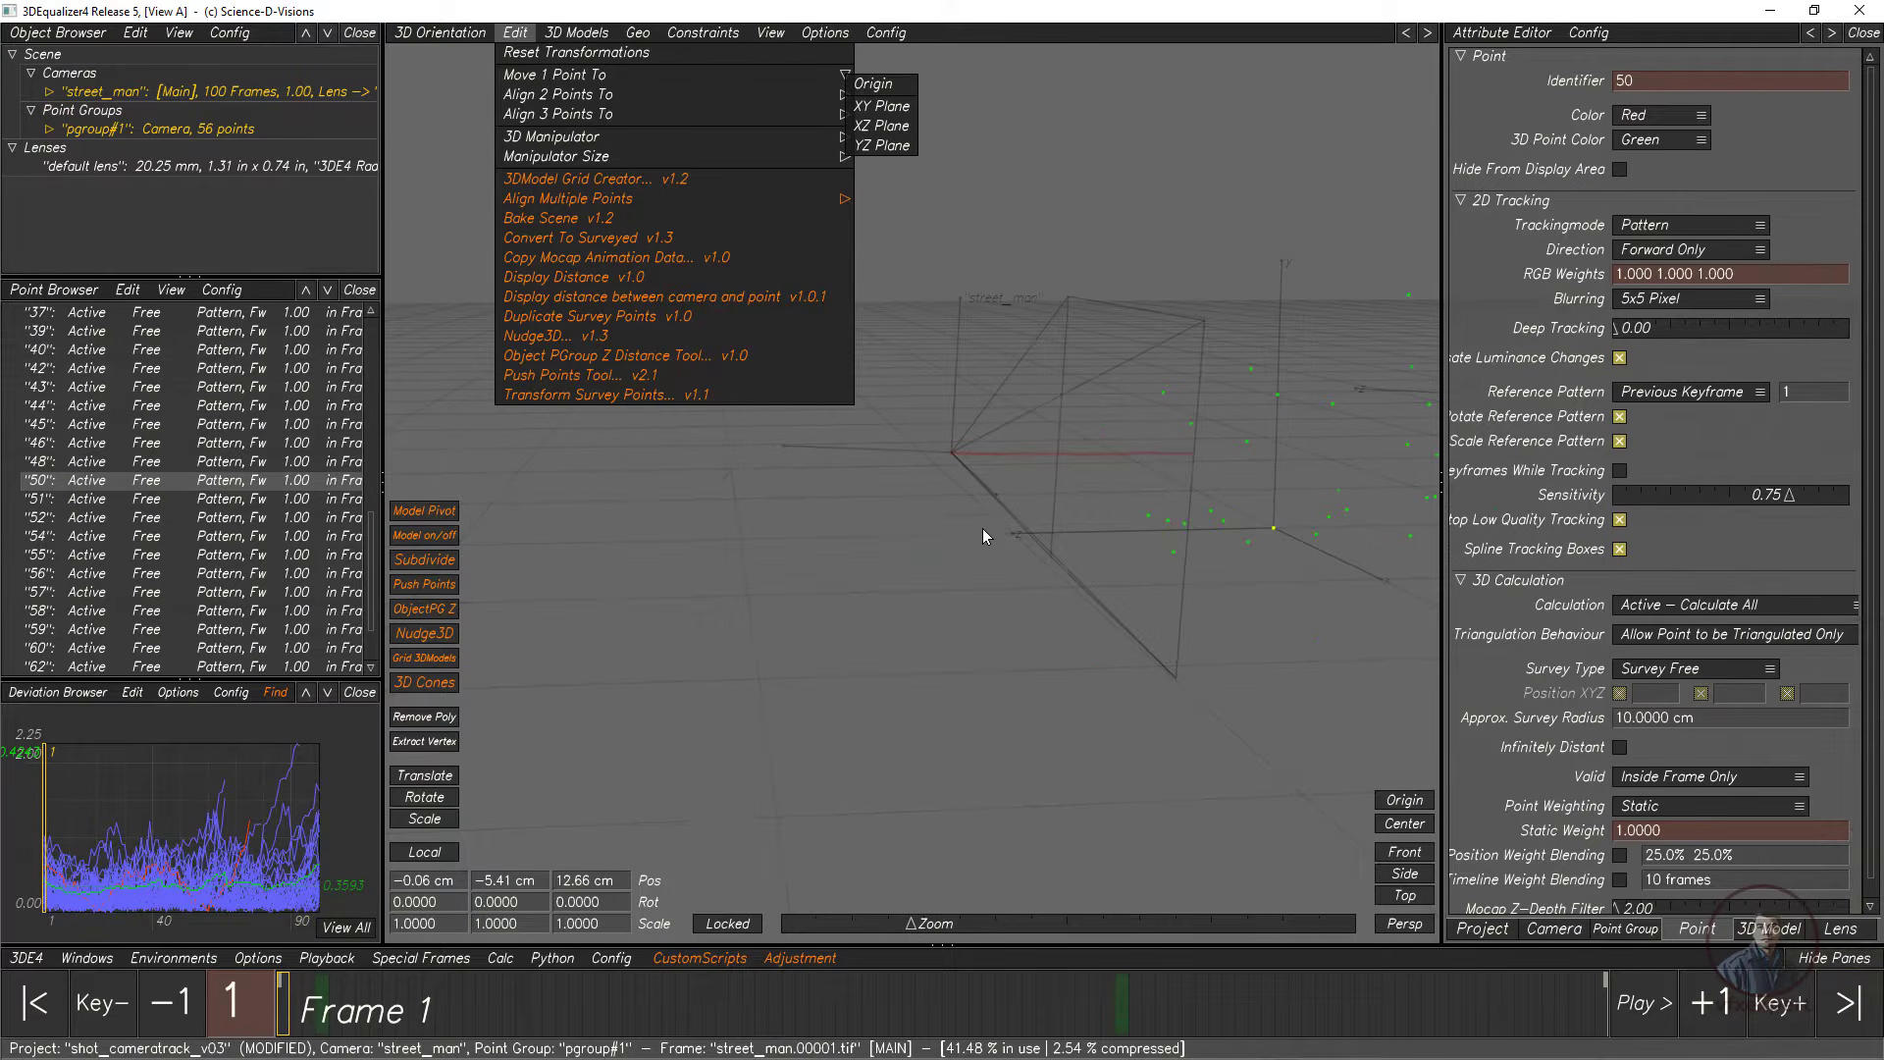
Step: Examine the ground points against the ground plane up close in a side view with the other projection mode
left_click(1379, 875)
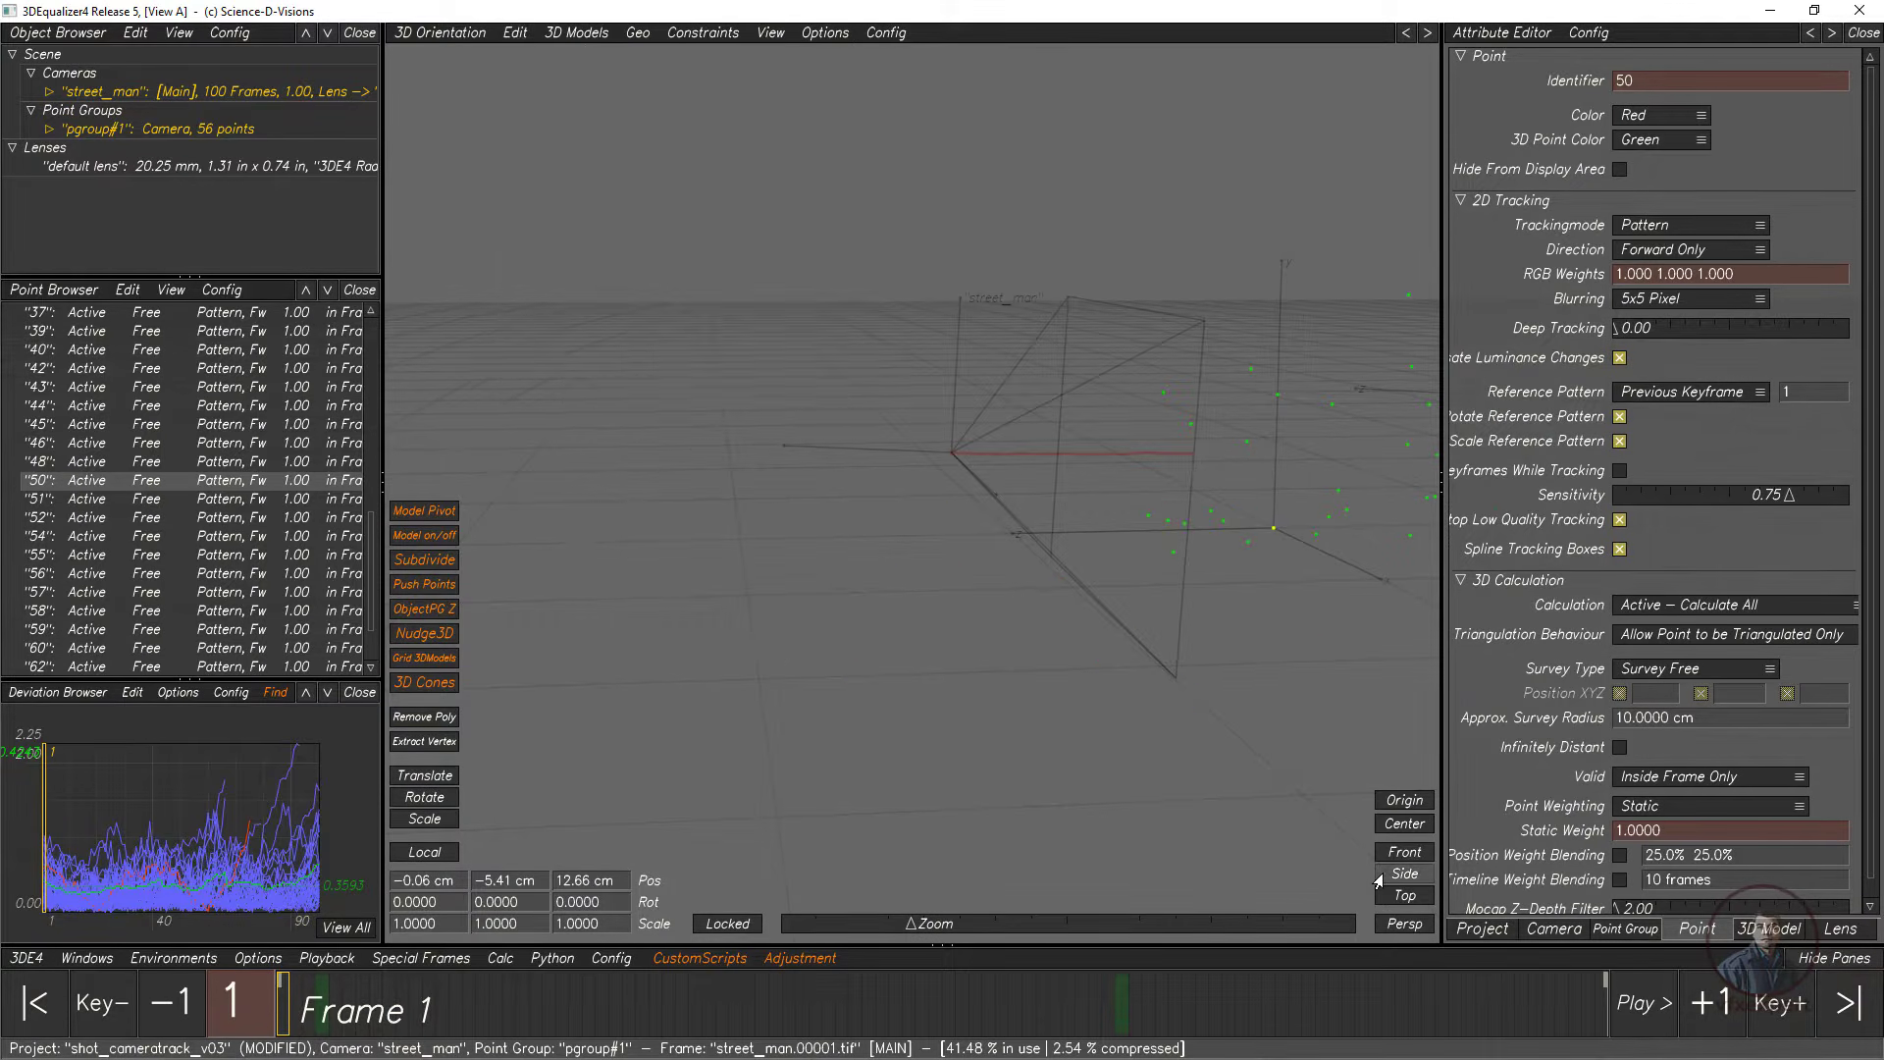
left_click(1404, 924)
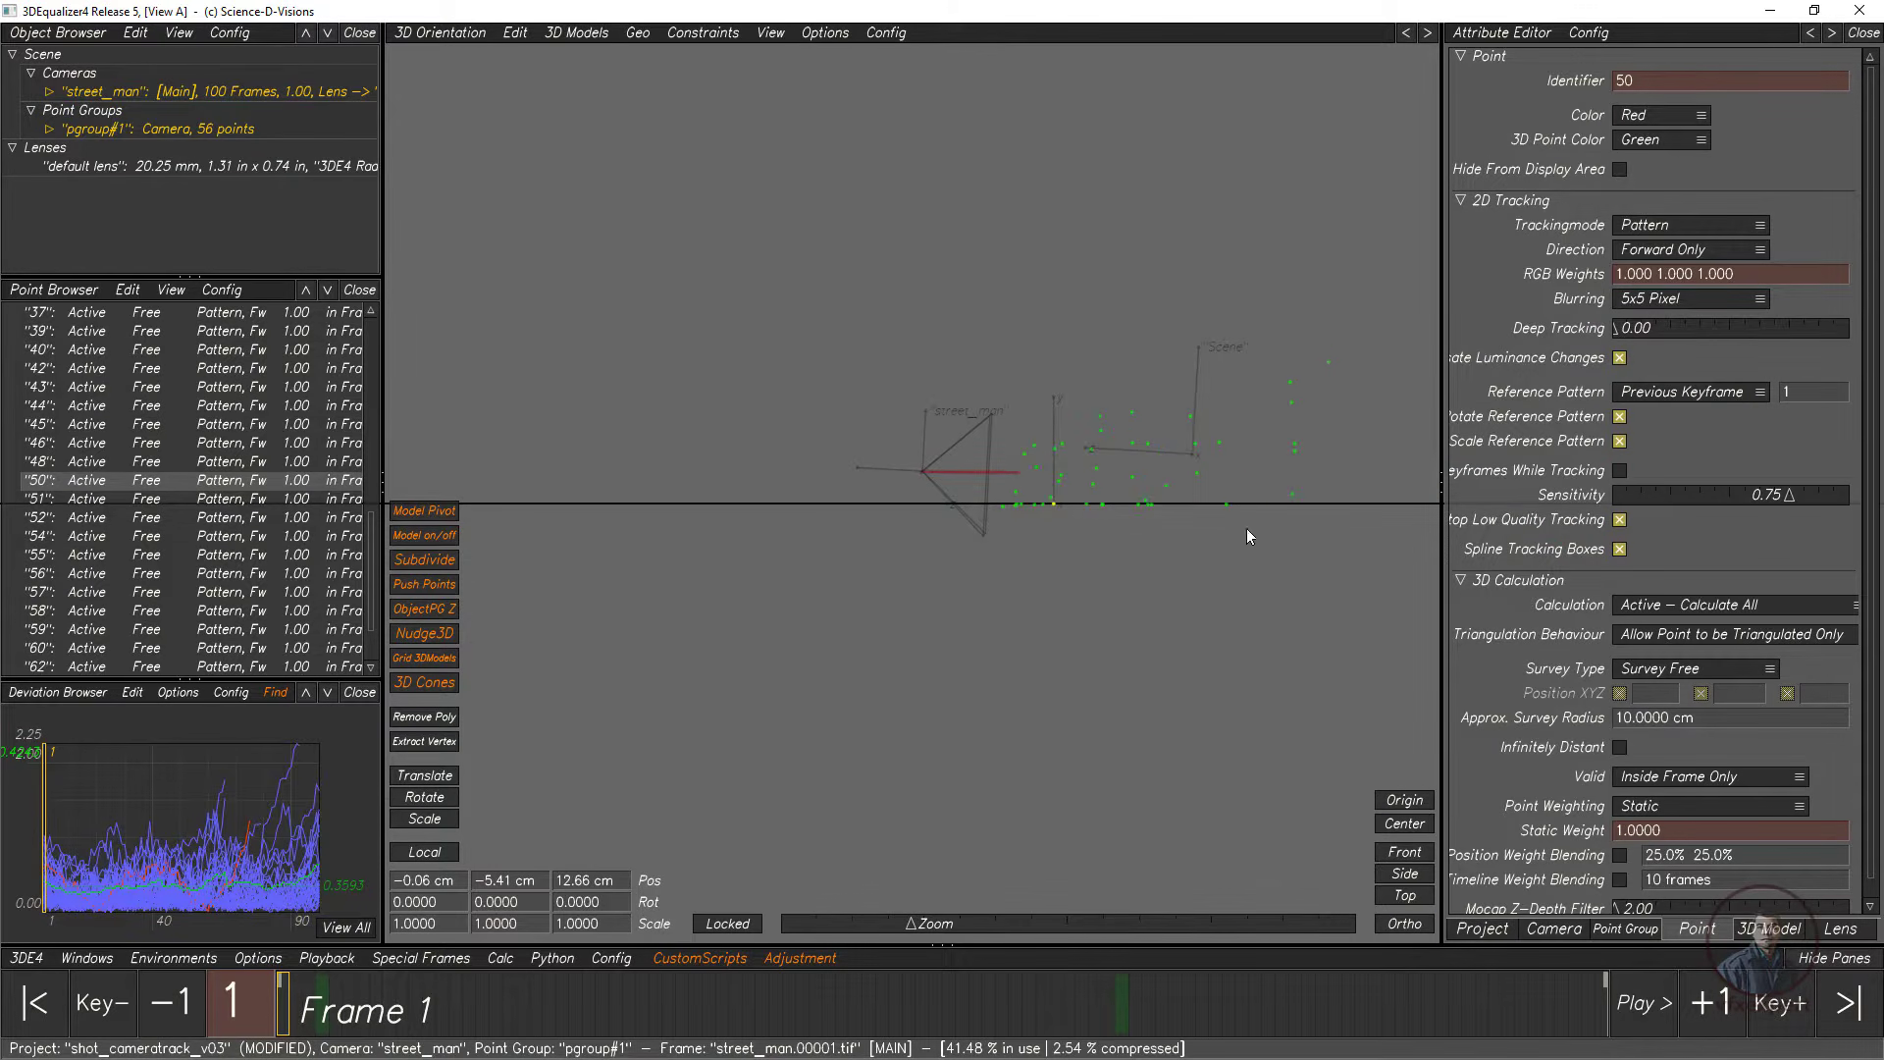
right_click_drag(1274, 489, 1245, 574)
middle_click_drag(980, 581, 815, 606)
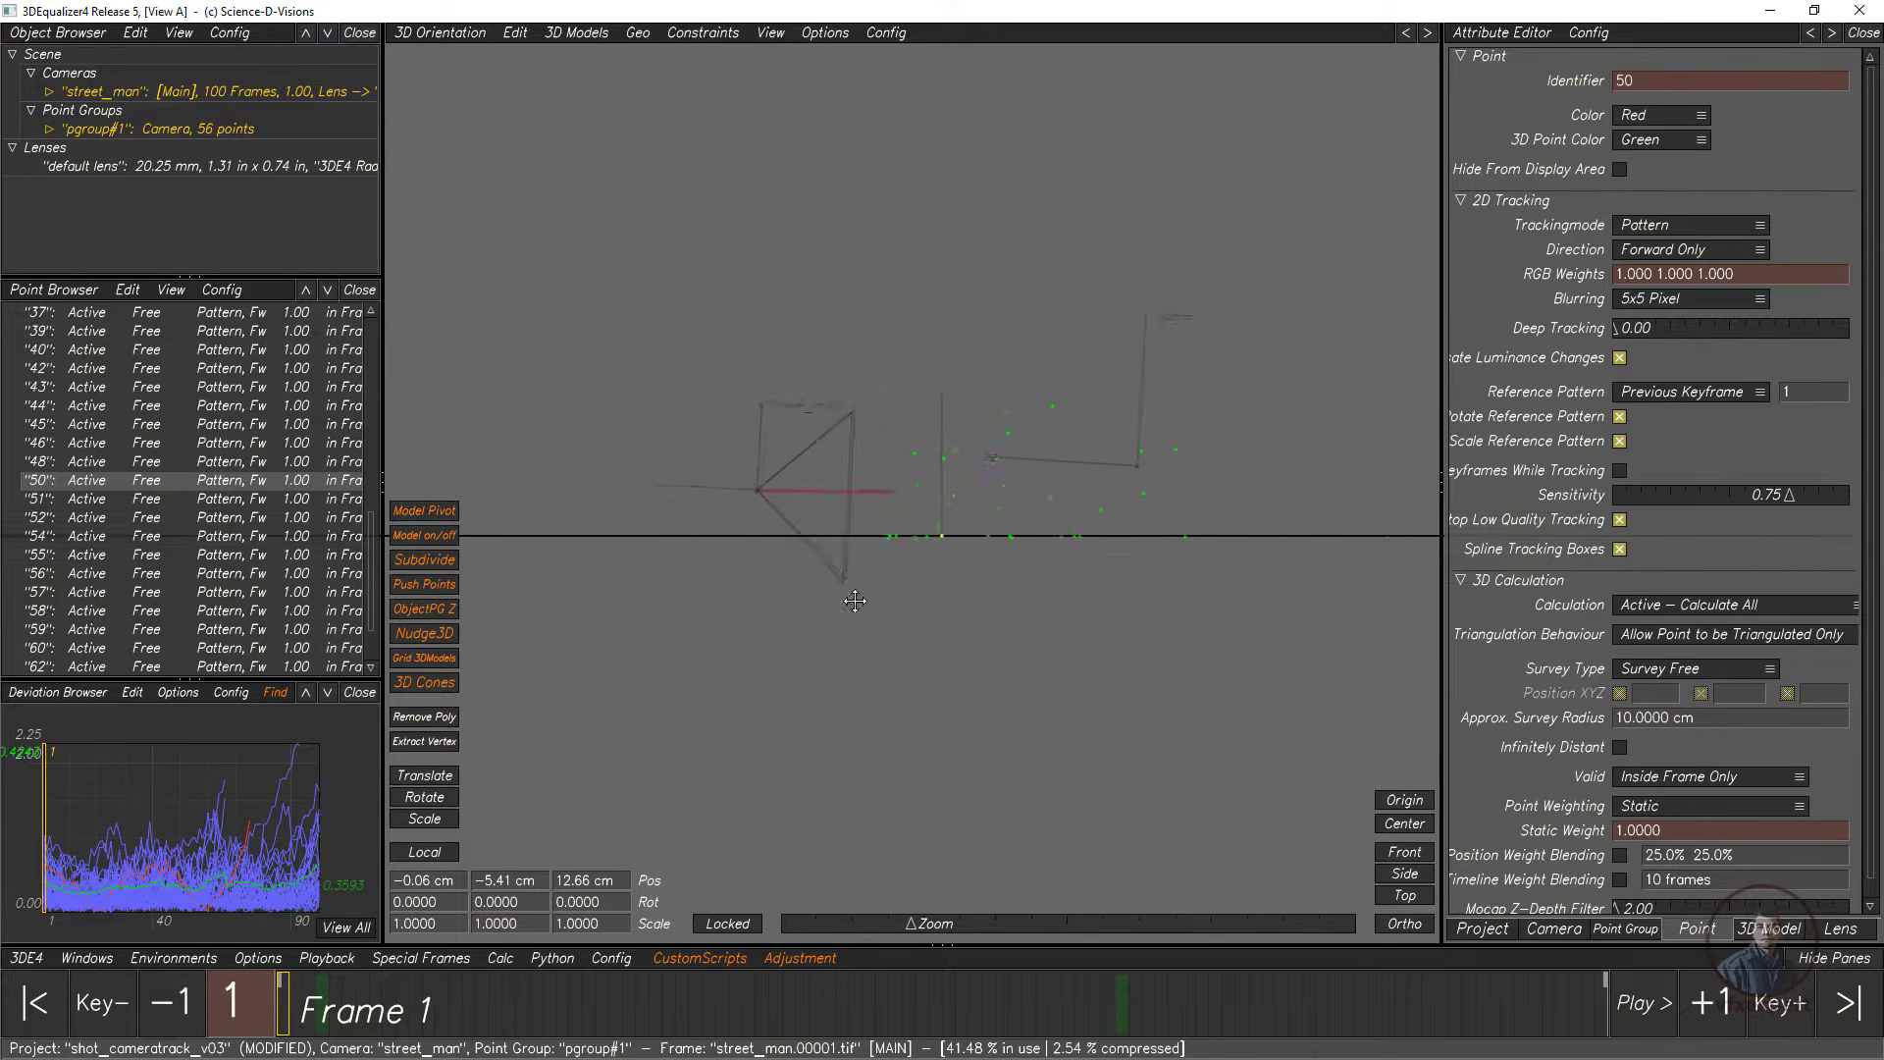
right_click_drag(1128, 501, 1107, 593)
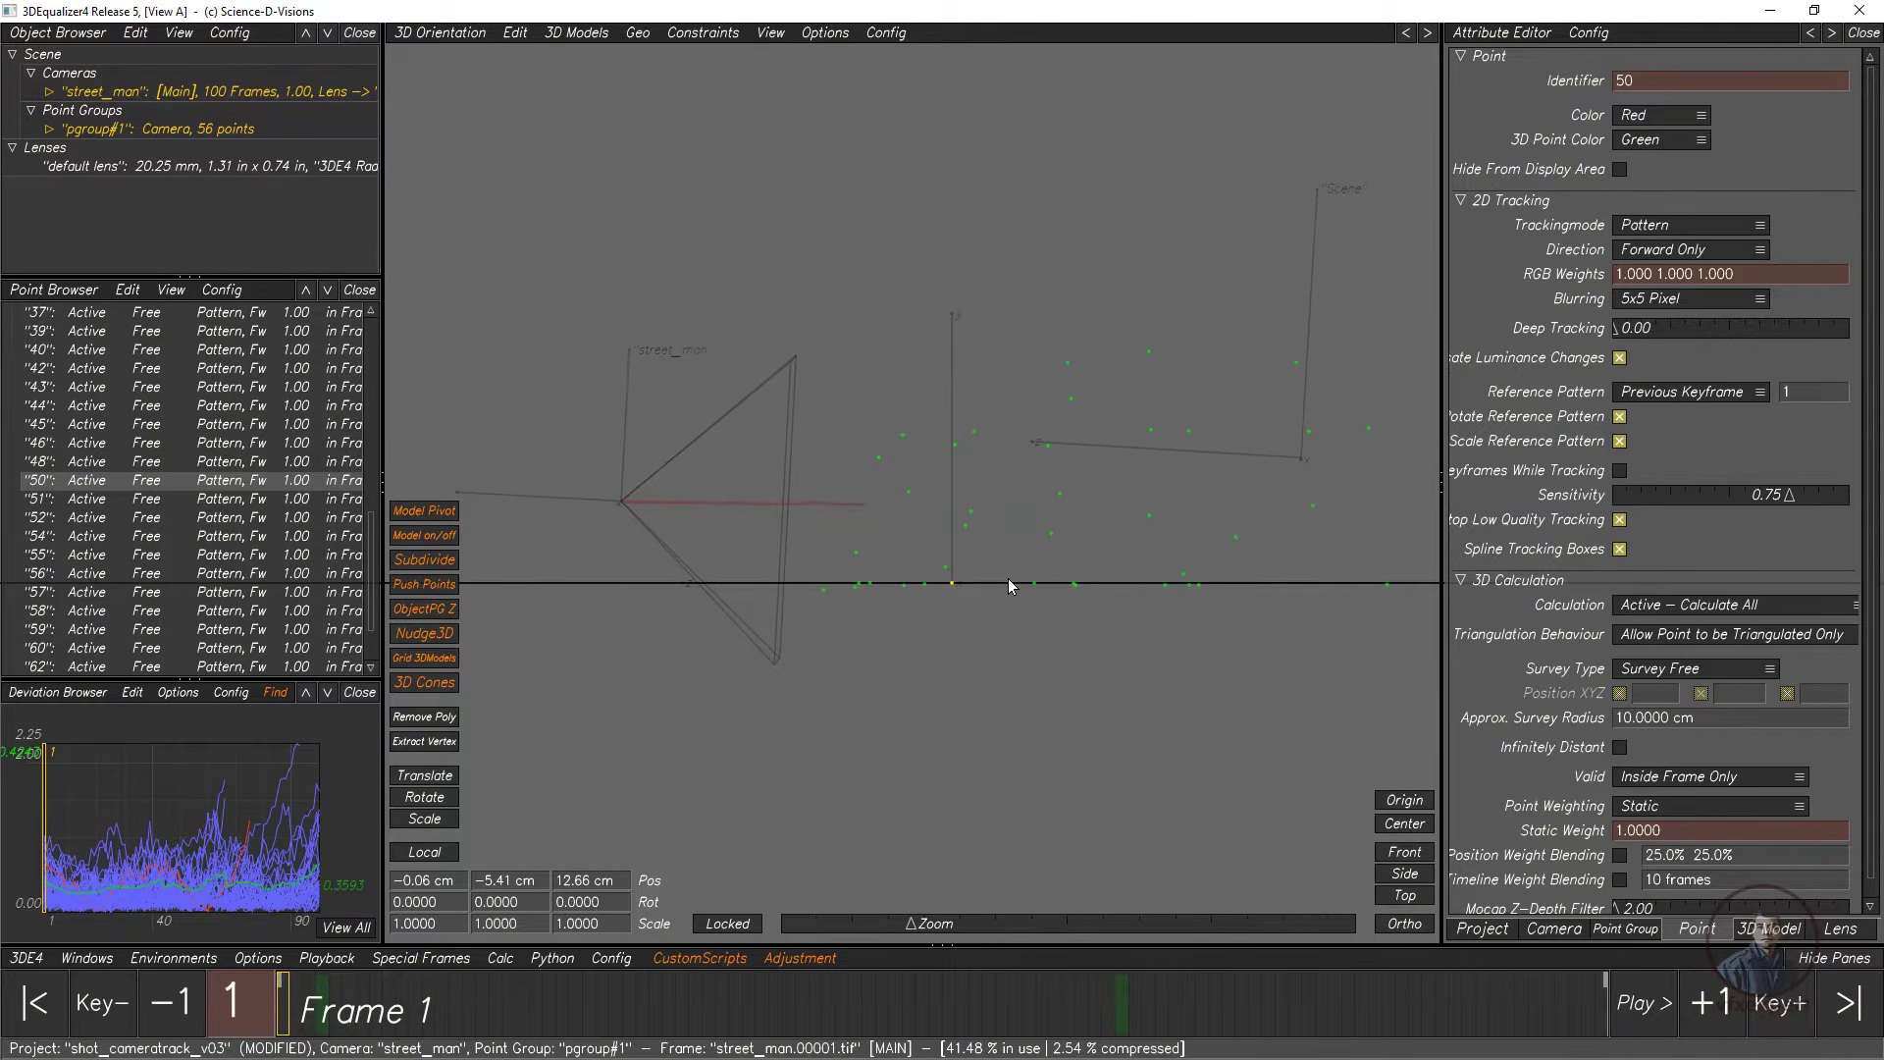
Step: Examine the camera, the point cloud and the origin point from several angles in both projection modes
right_click_drag(993, 628, 956, 585)
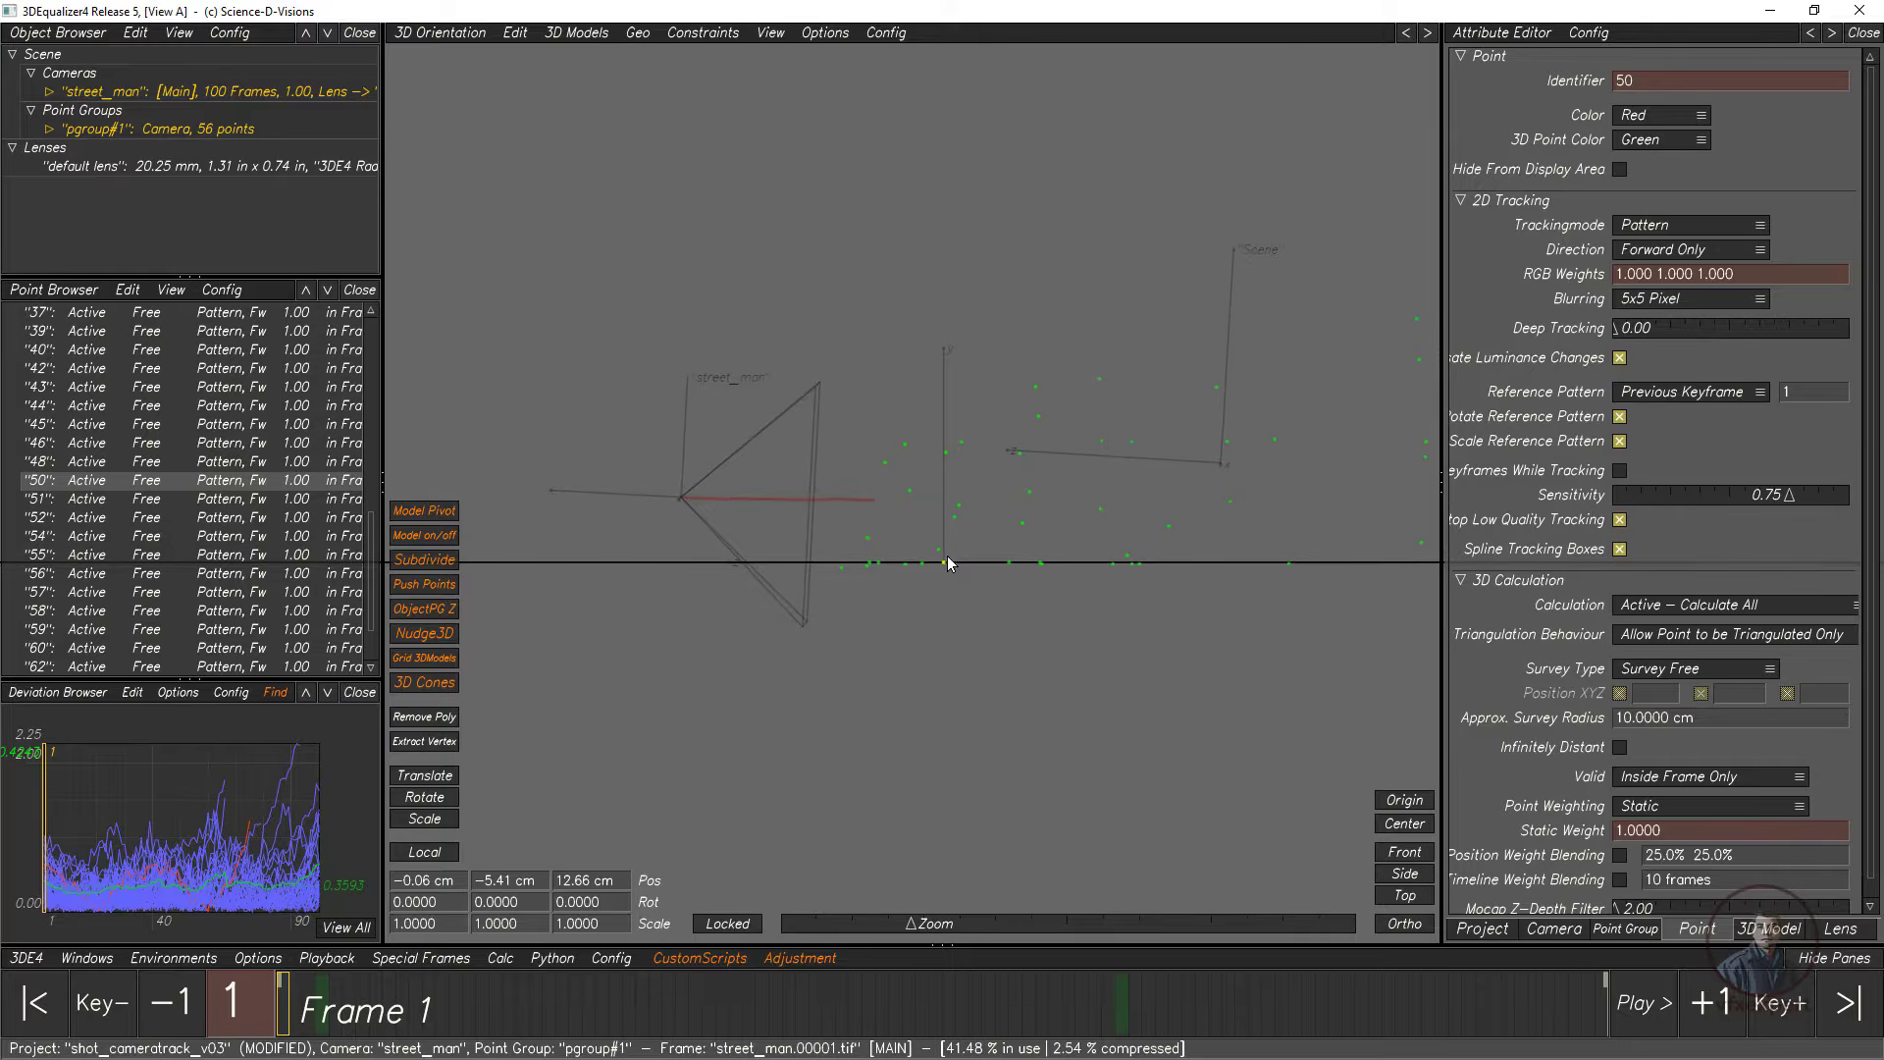
left_click_drag(950, 569, 1105, 711)
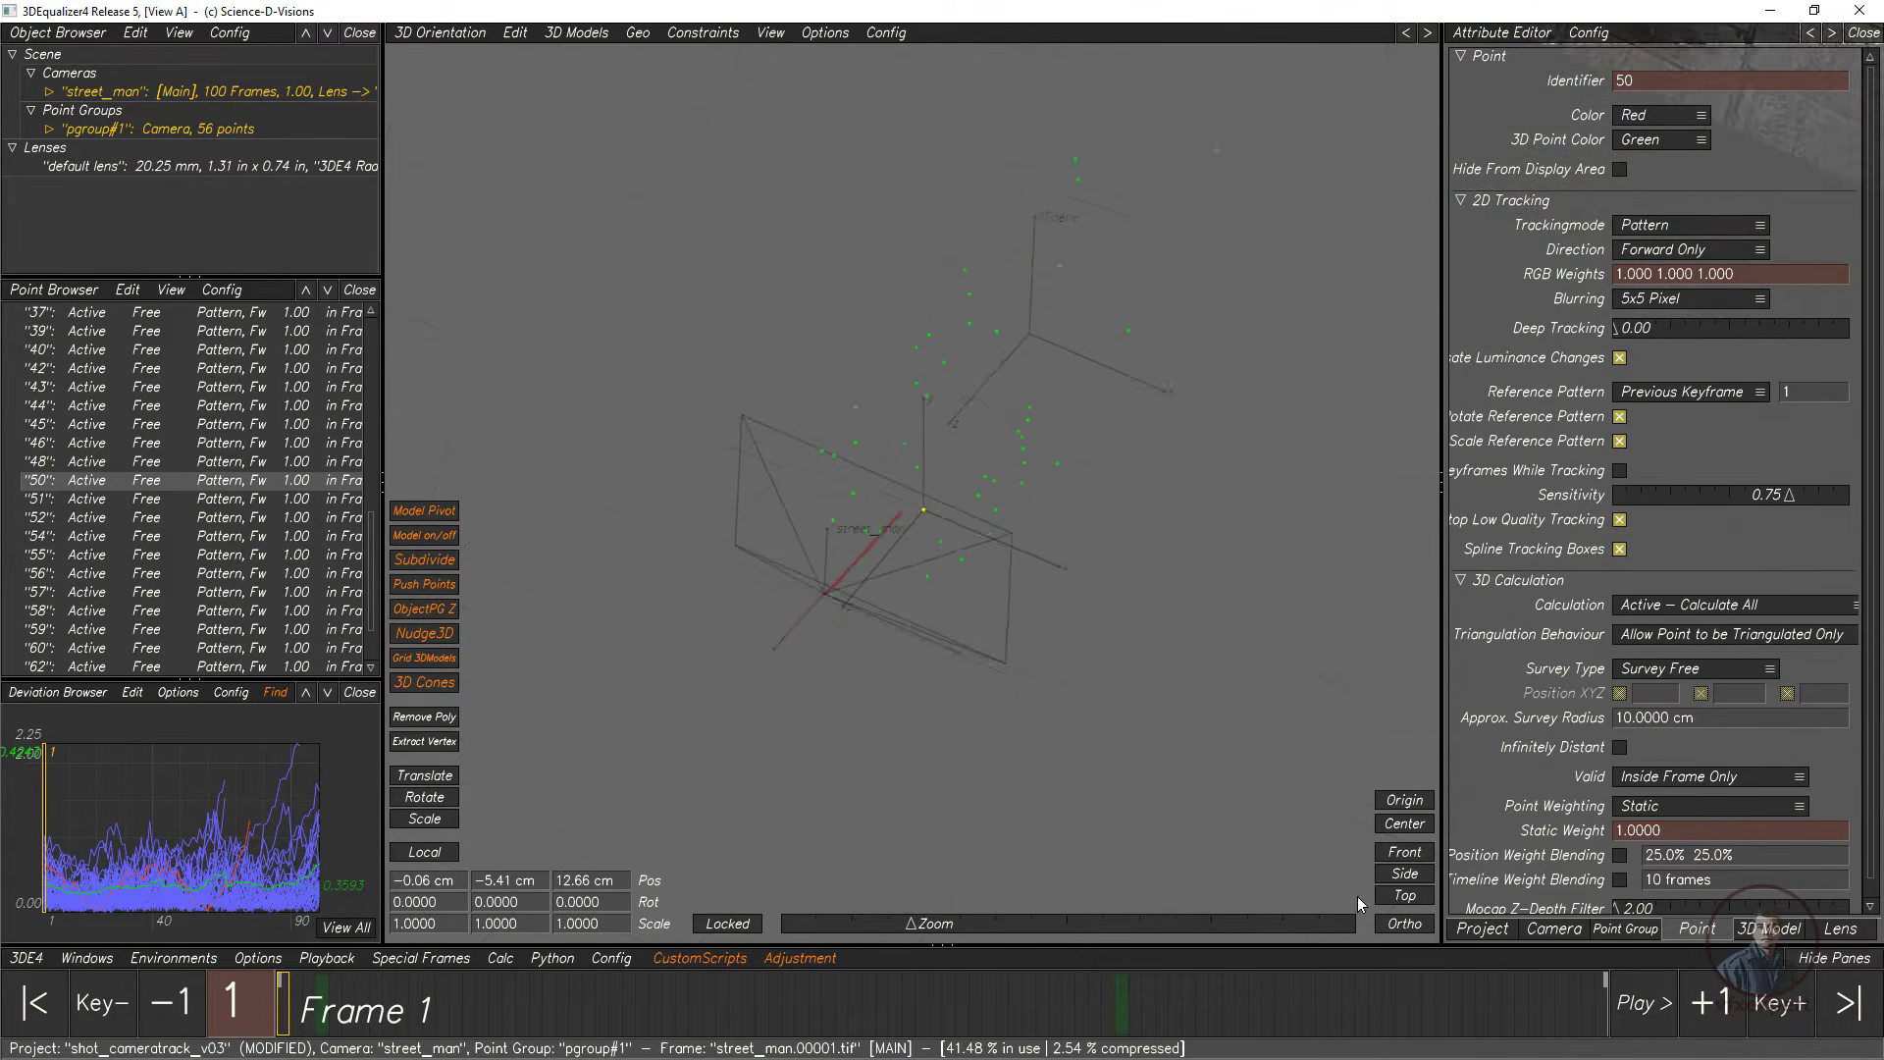
left_click(1404, 923)
left_click_drag(1168, 791, 1045, 634)
left_click_drag(1126, 734, 1097, 613)
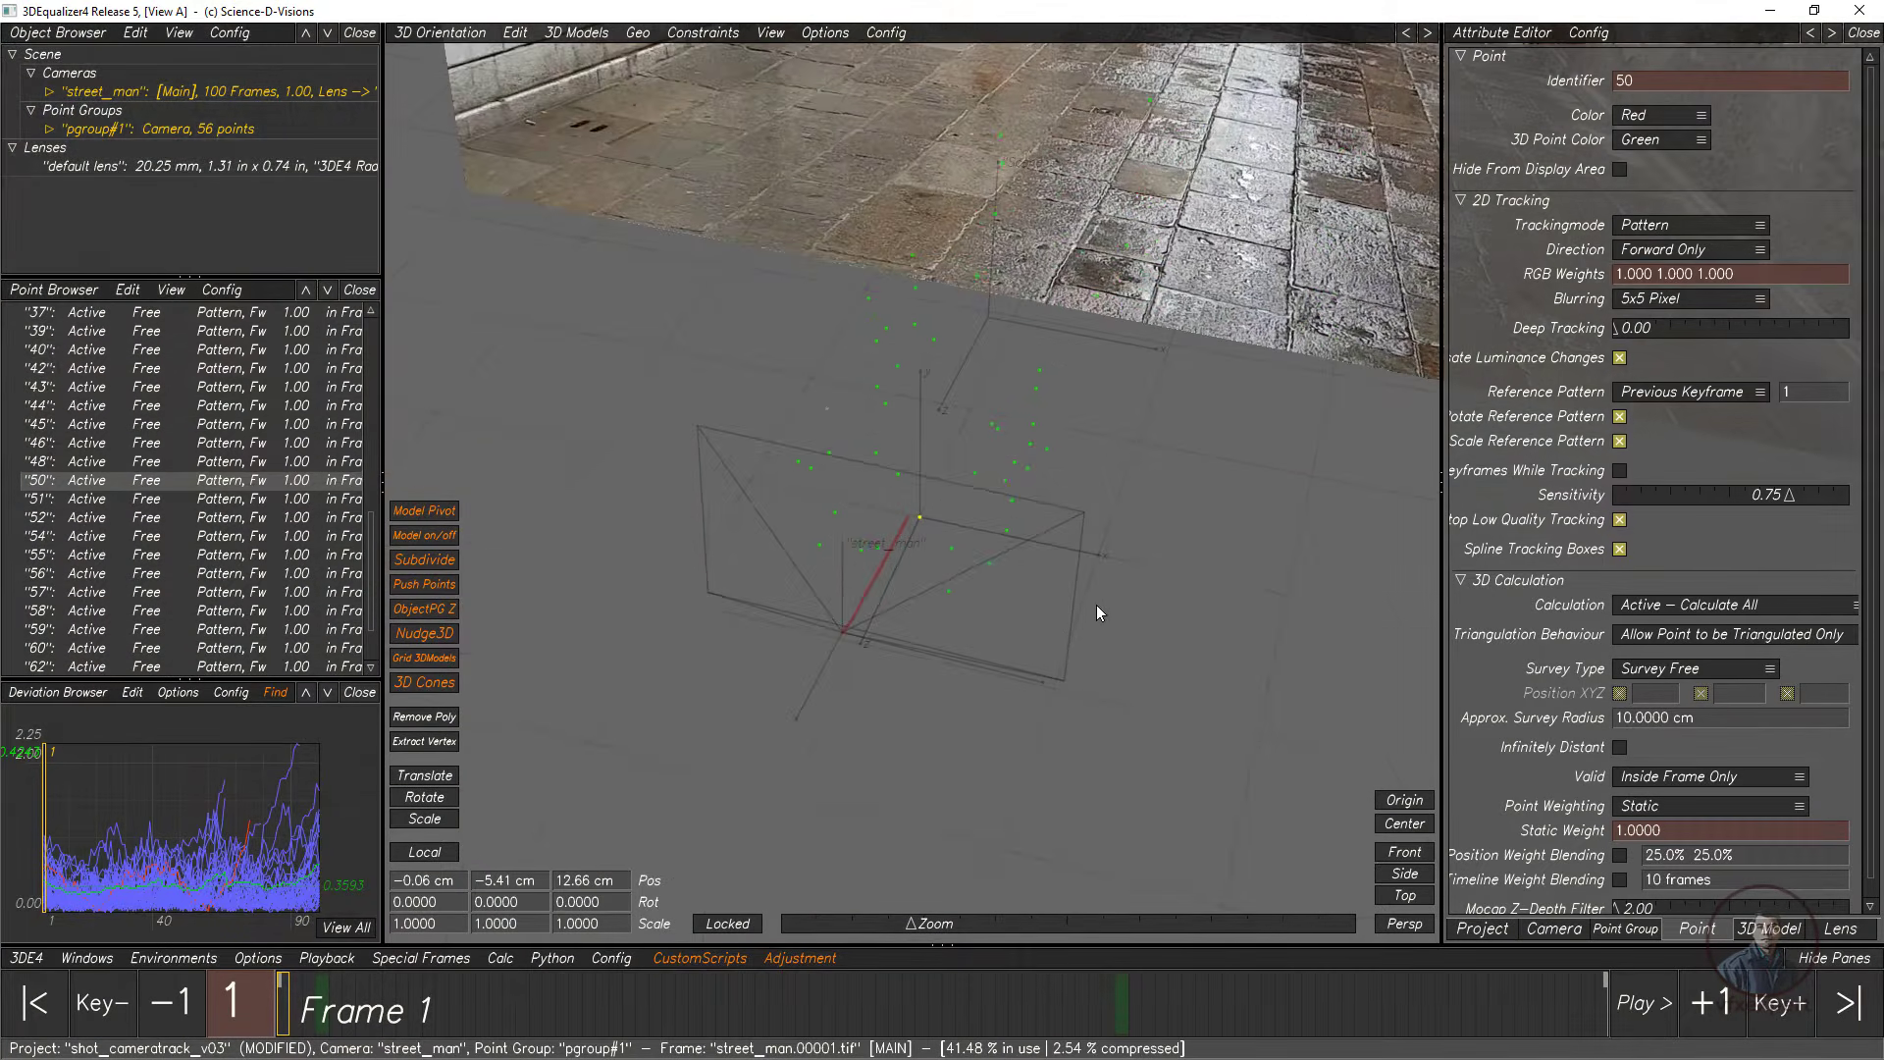
left_click_drag(1069, 762, 855, 589)
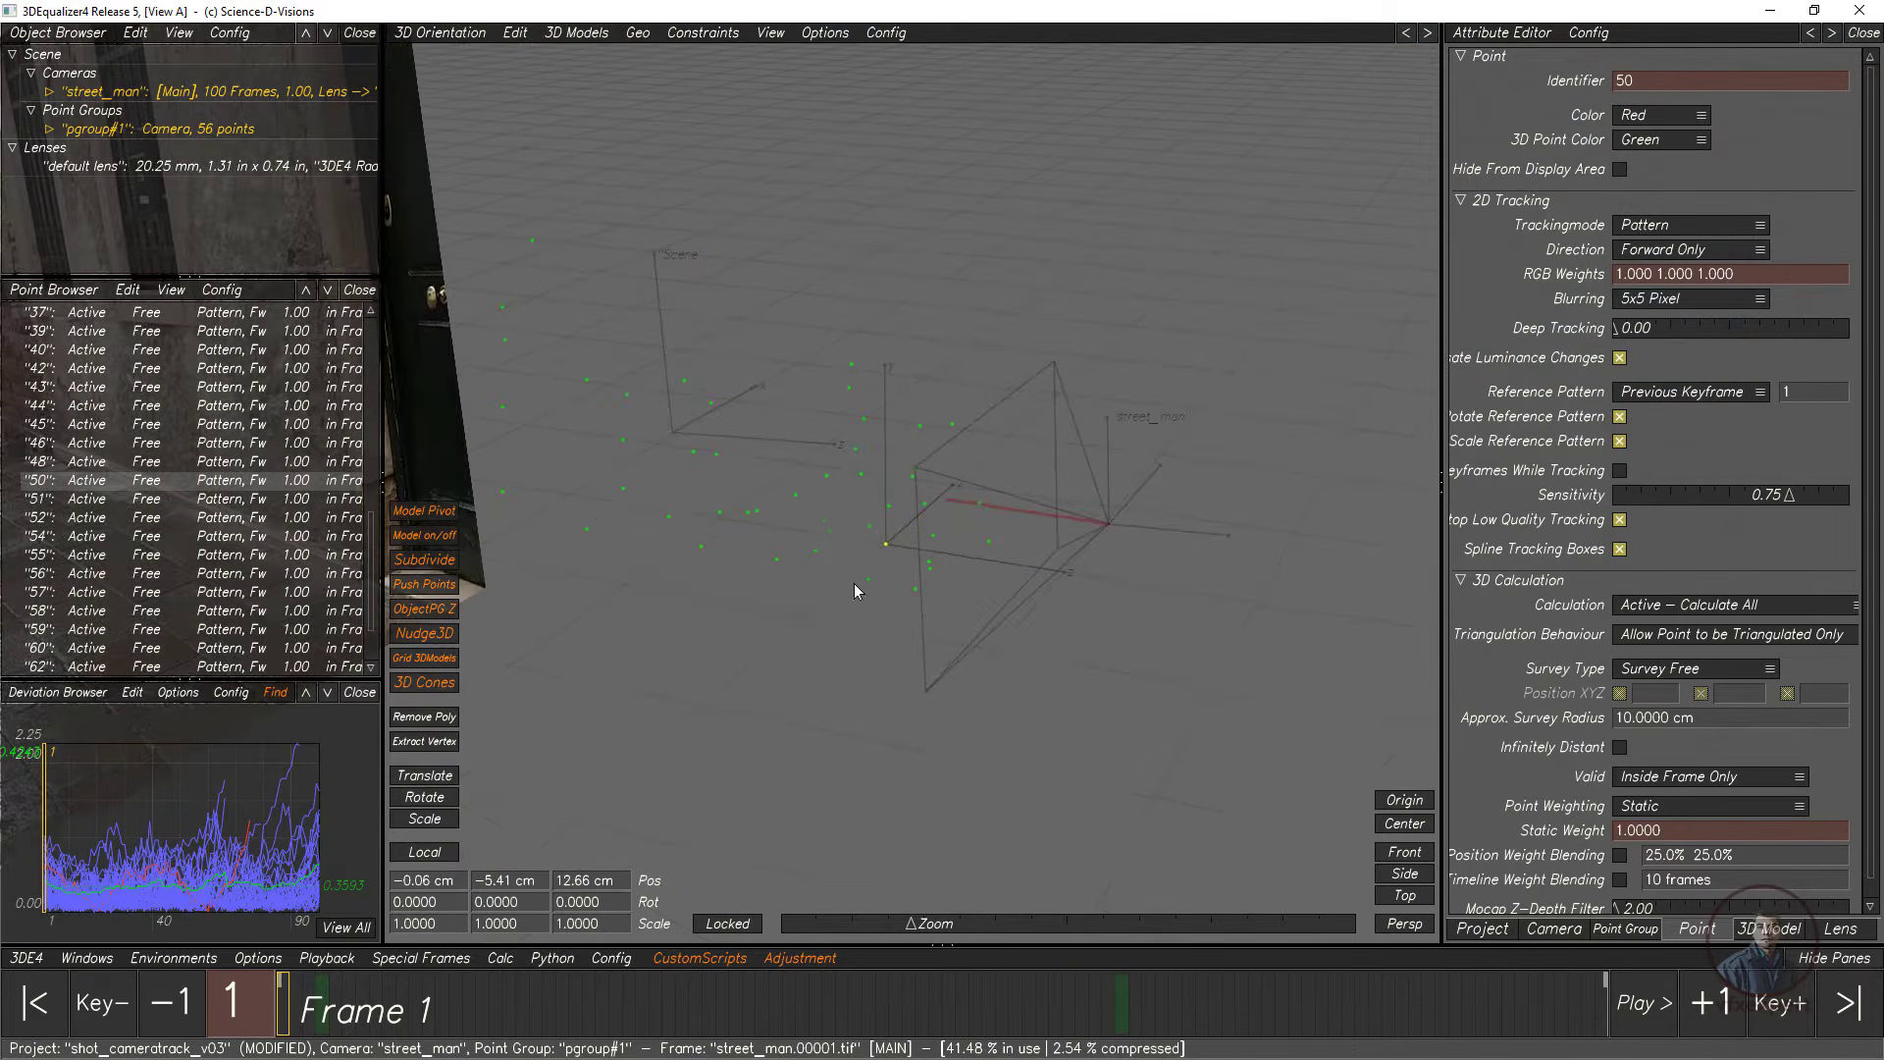
left_click_drag(1052, 675, 837, 646)
left_click_drag(996, 647, 912, 580)
left_click_drag(945, 709, 903, 543)
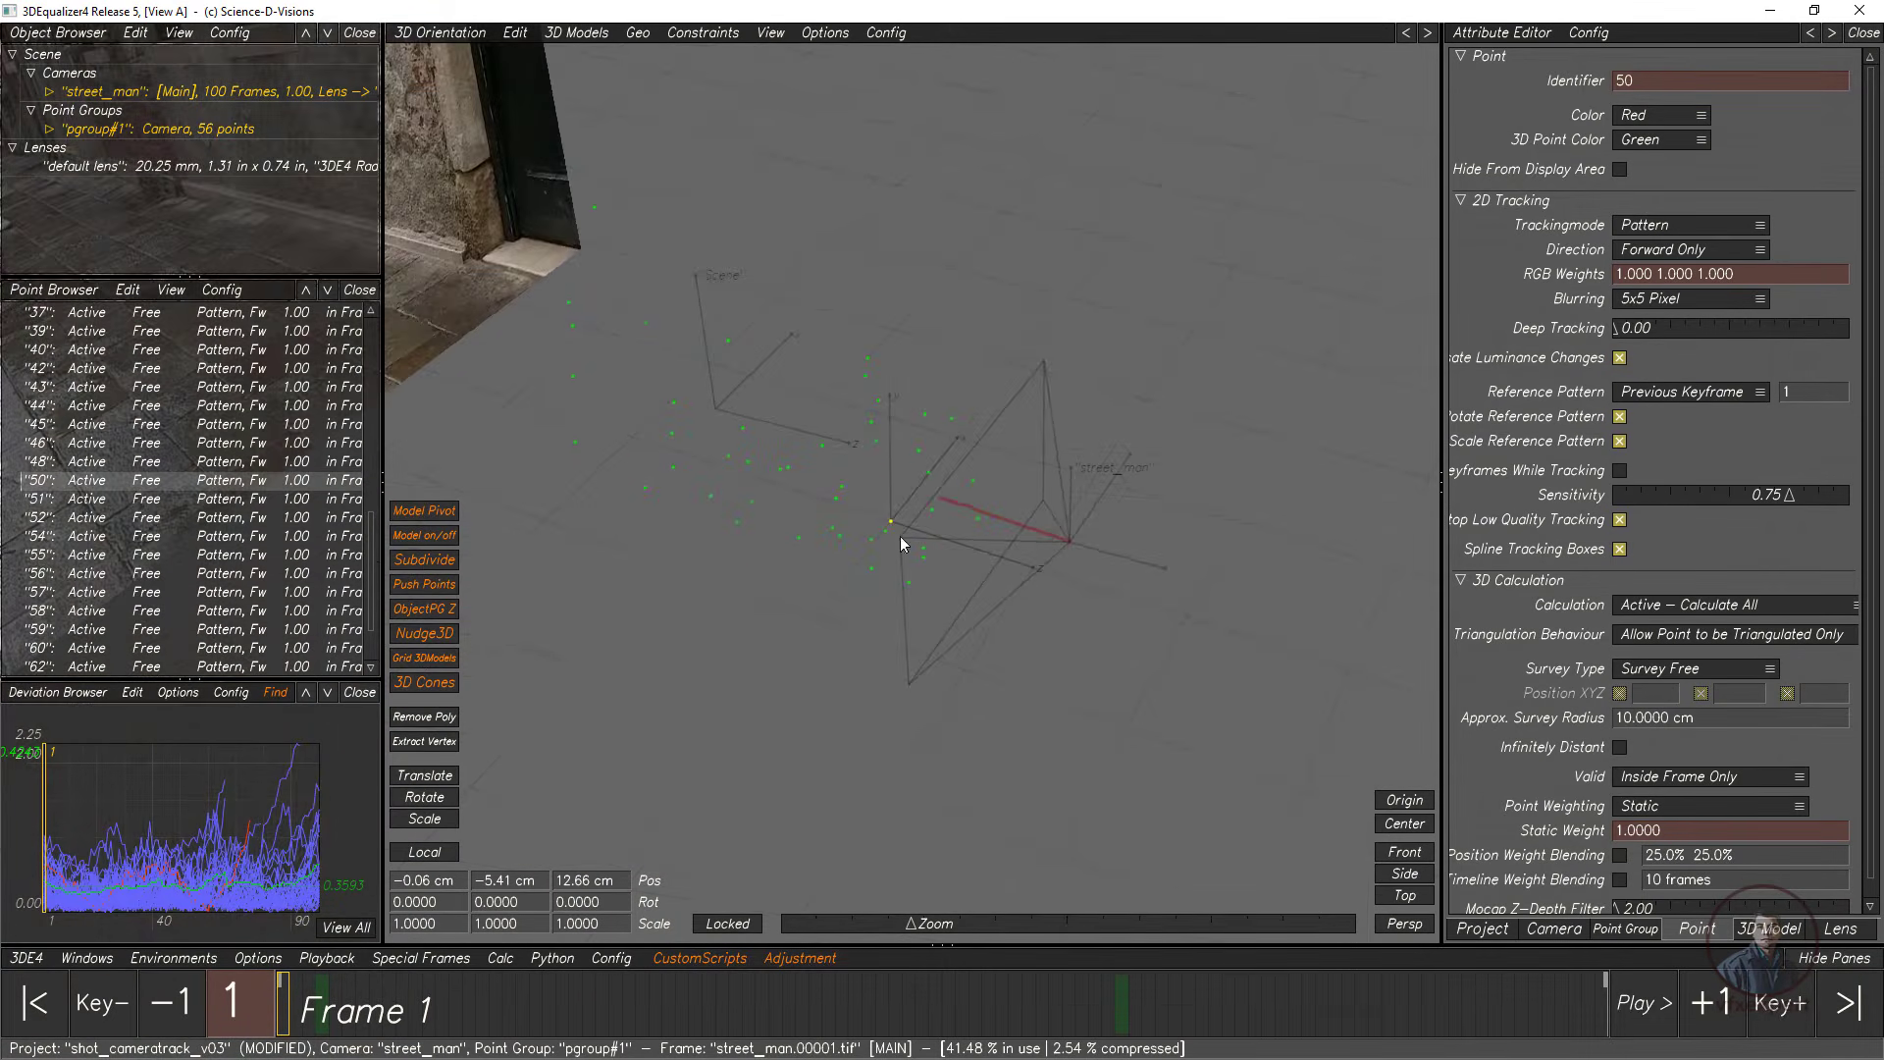
Step: Create a cube 3D model, check it against the footage in the lineup view and return to the 3D orientation view
left_click(579, 35)
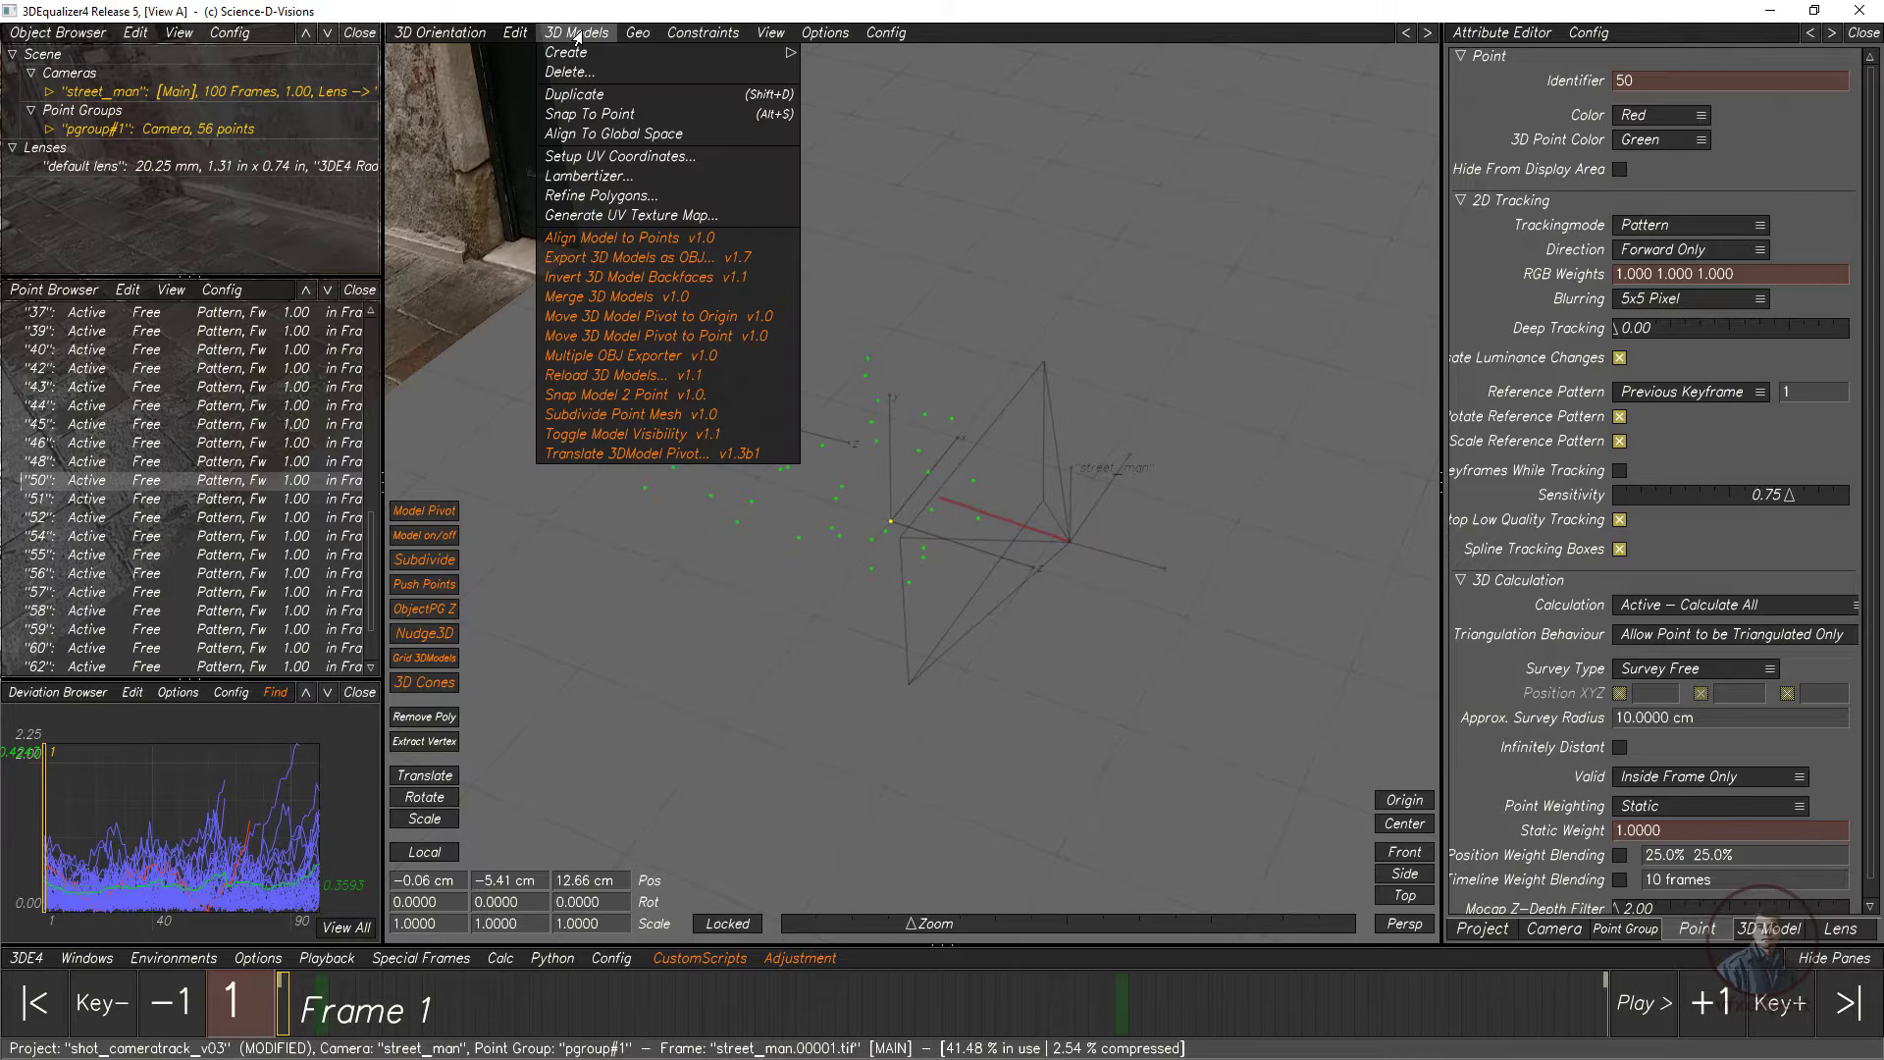
mouse_move(579, 56)
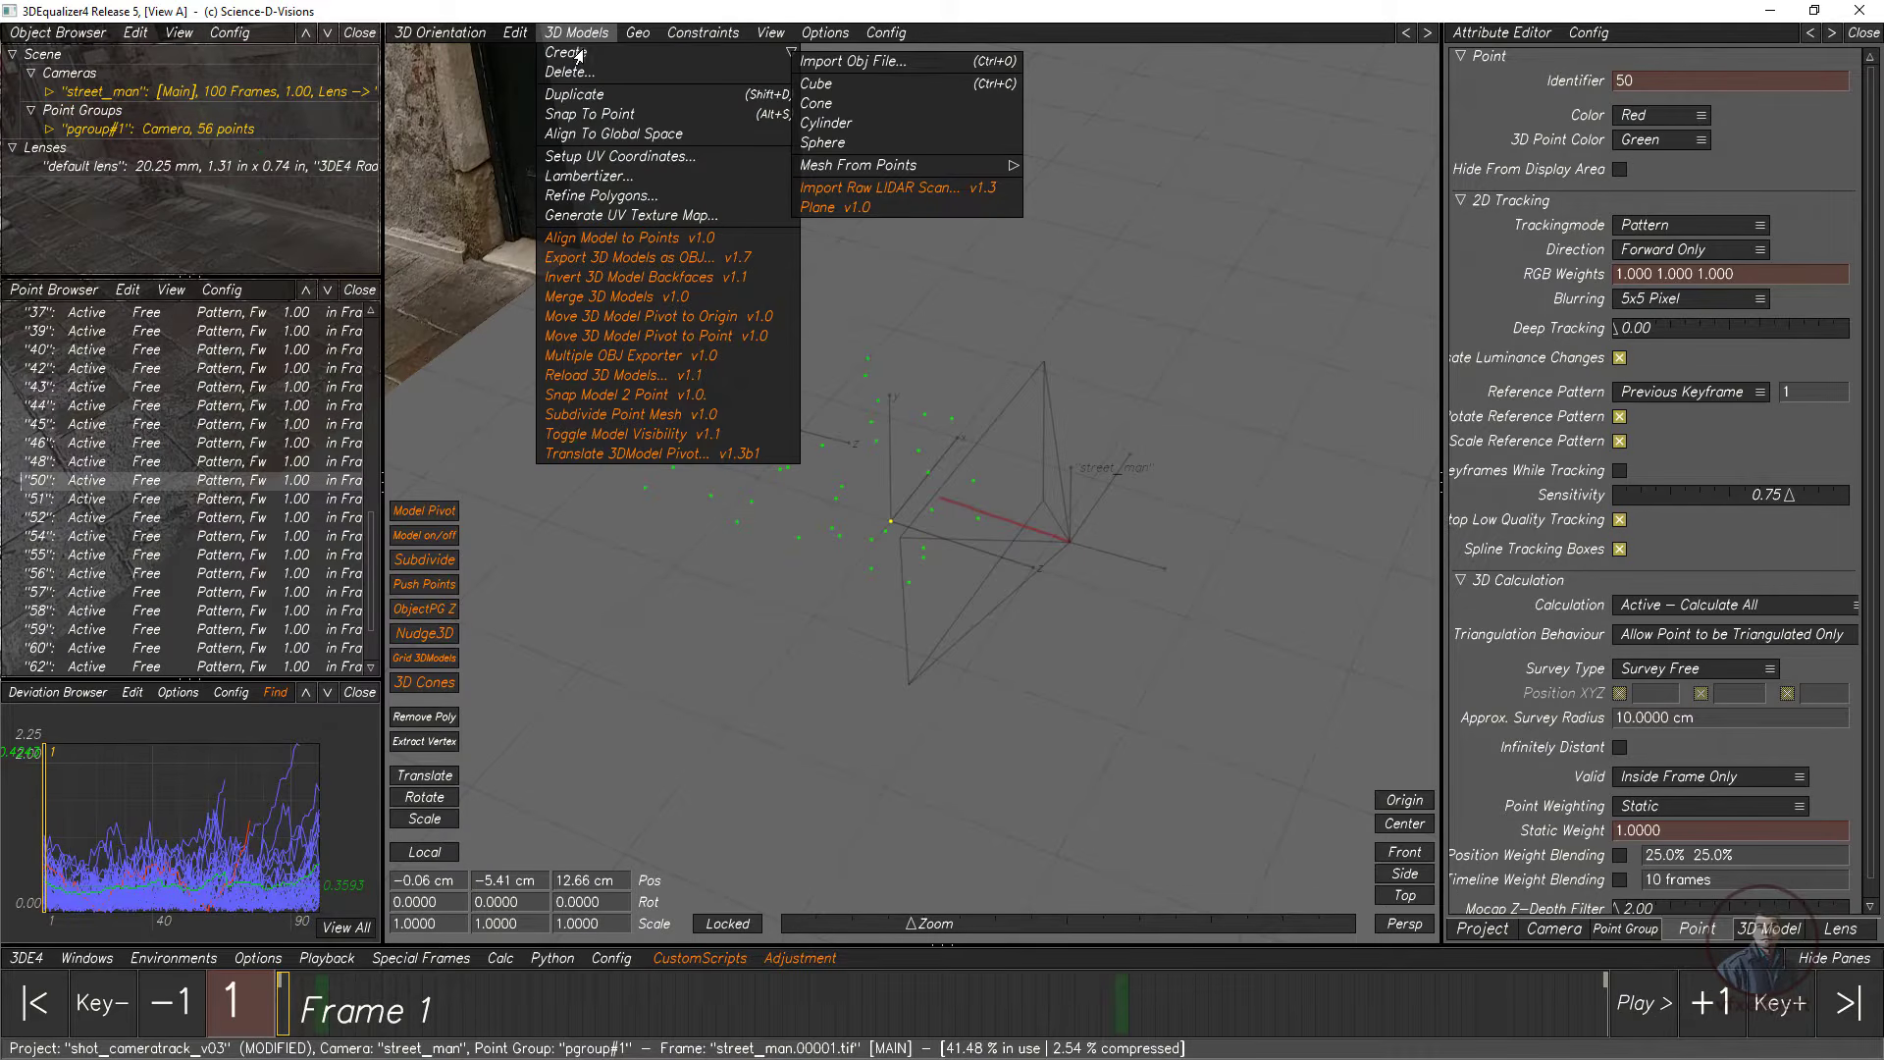
left_click(817, 87)
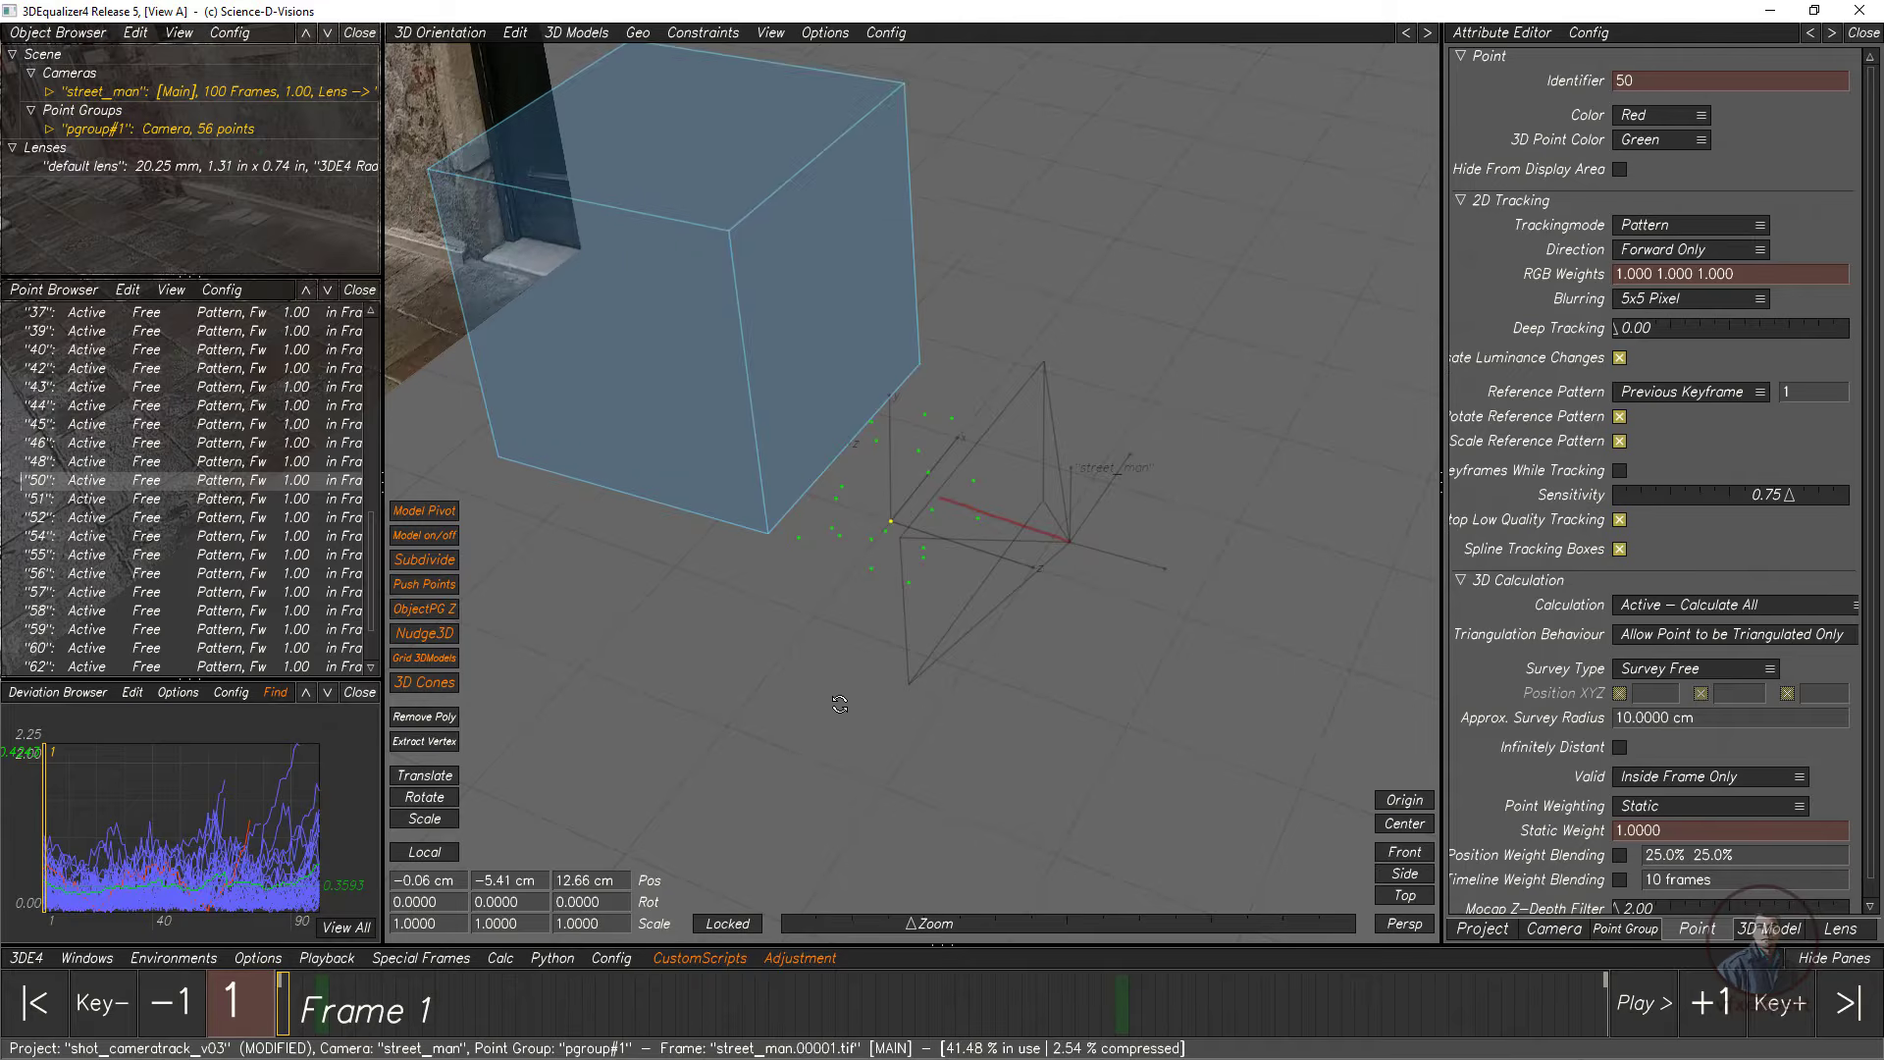
left_click_drag(818, 751, 432, 214)
left_click(465, 38)
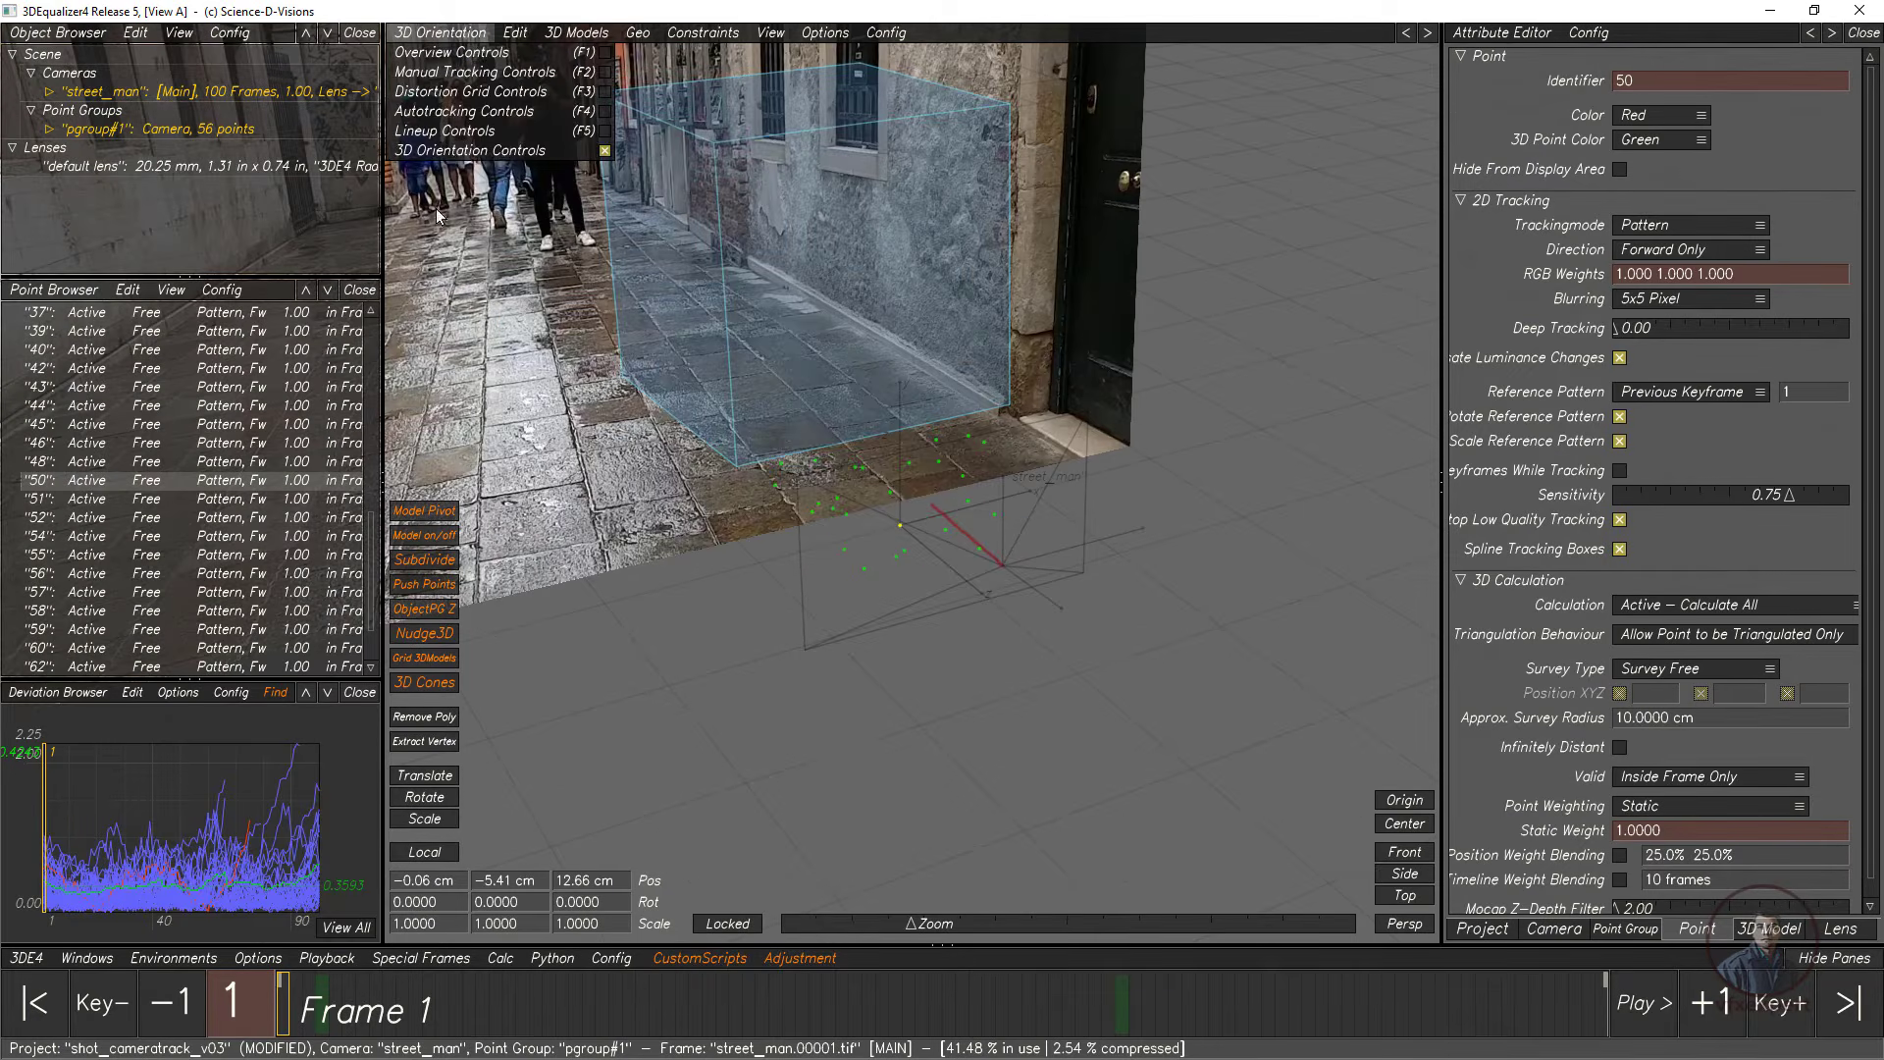
left_click(451, 131)
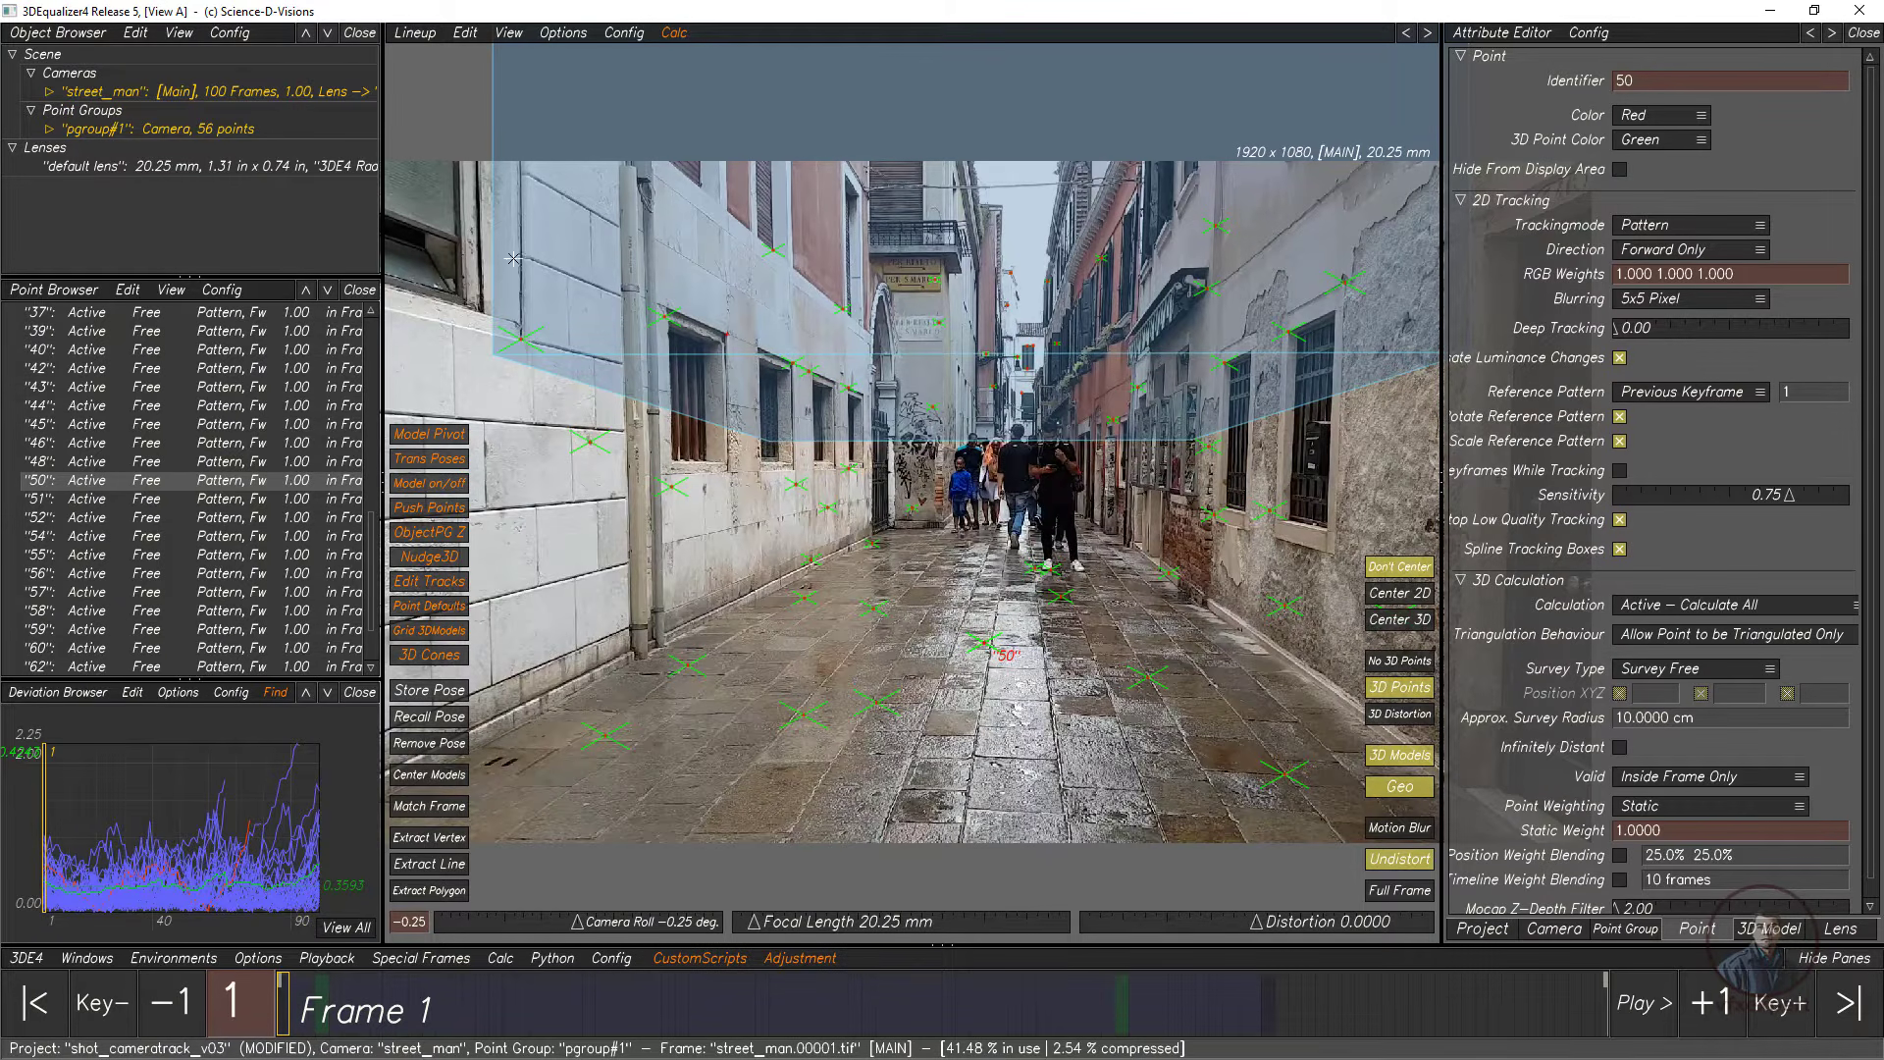
left_click(416, 34)
left_click(458, 149)
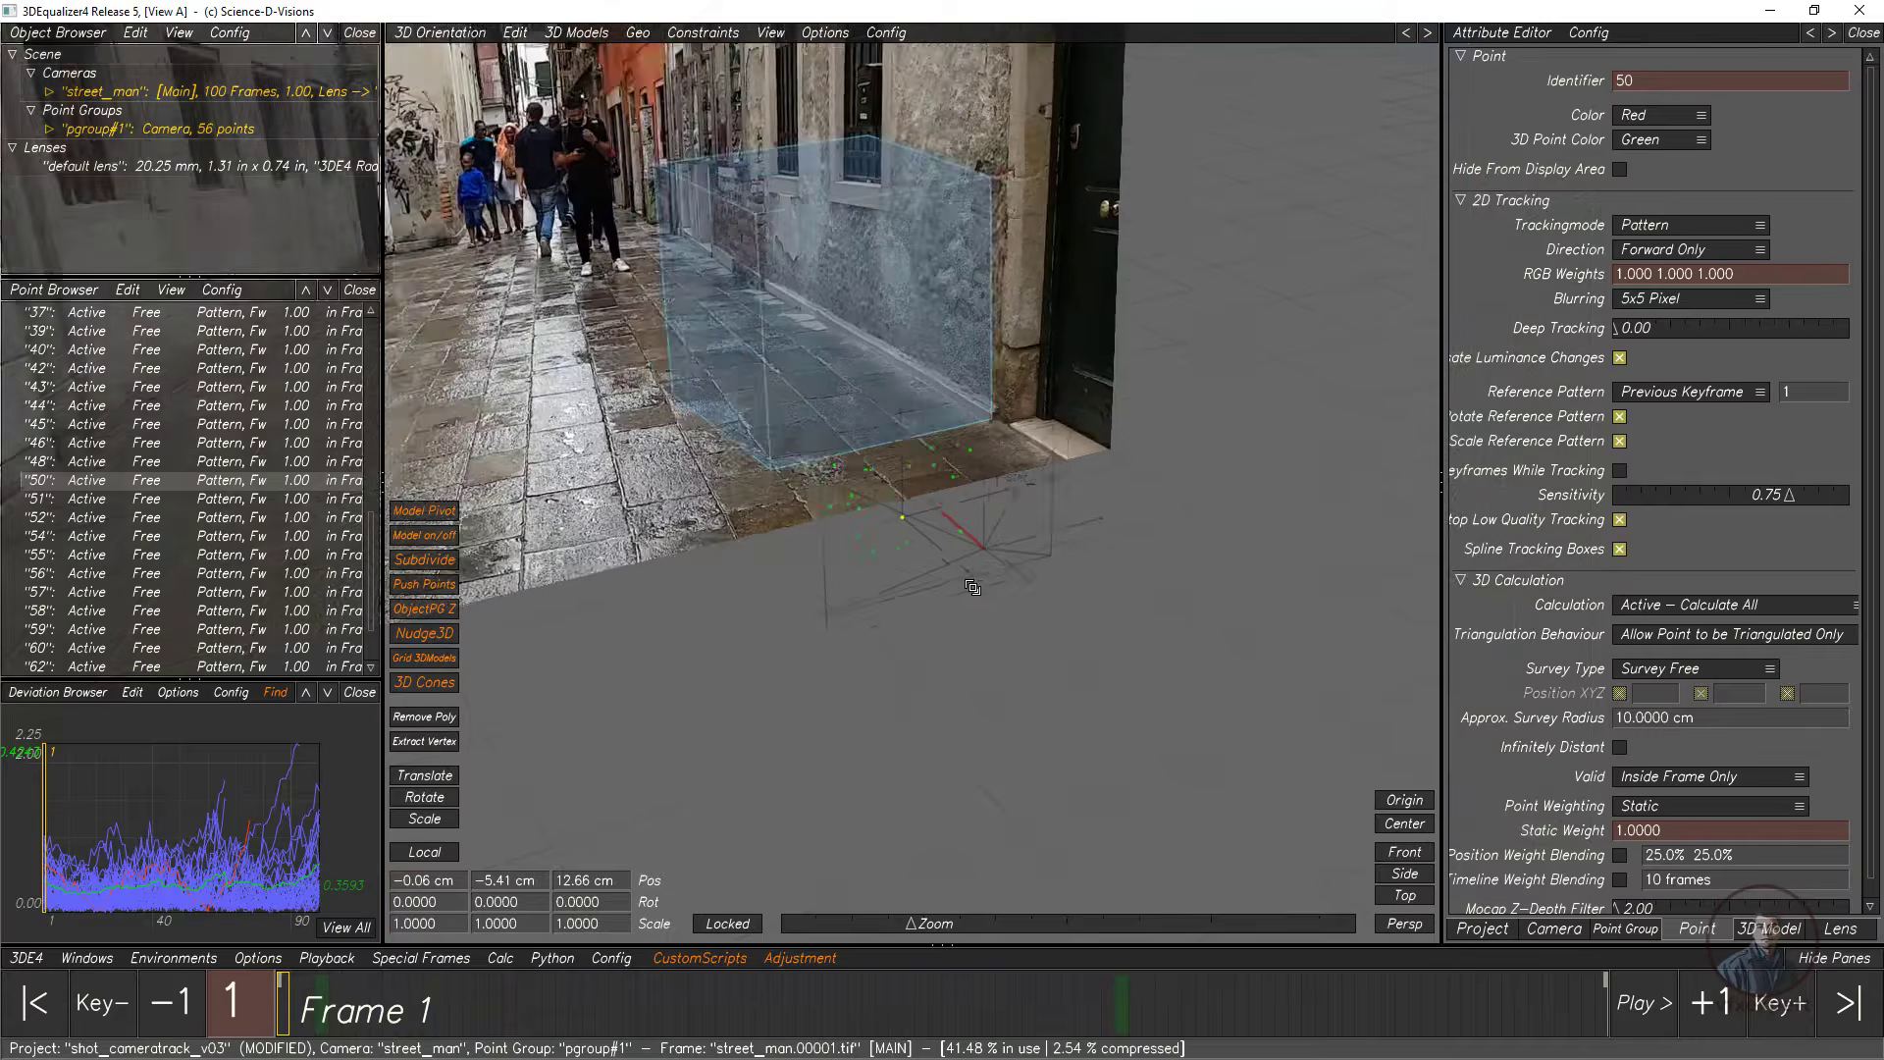
Step: Select the cube and snap it to ground point 50
left_click_drag(928, 666, 925, 693, "alt")
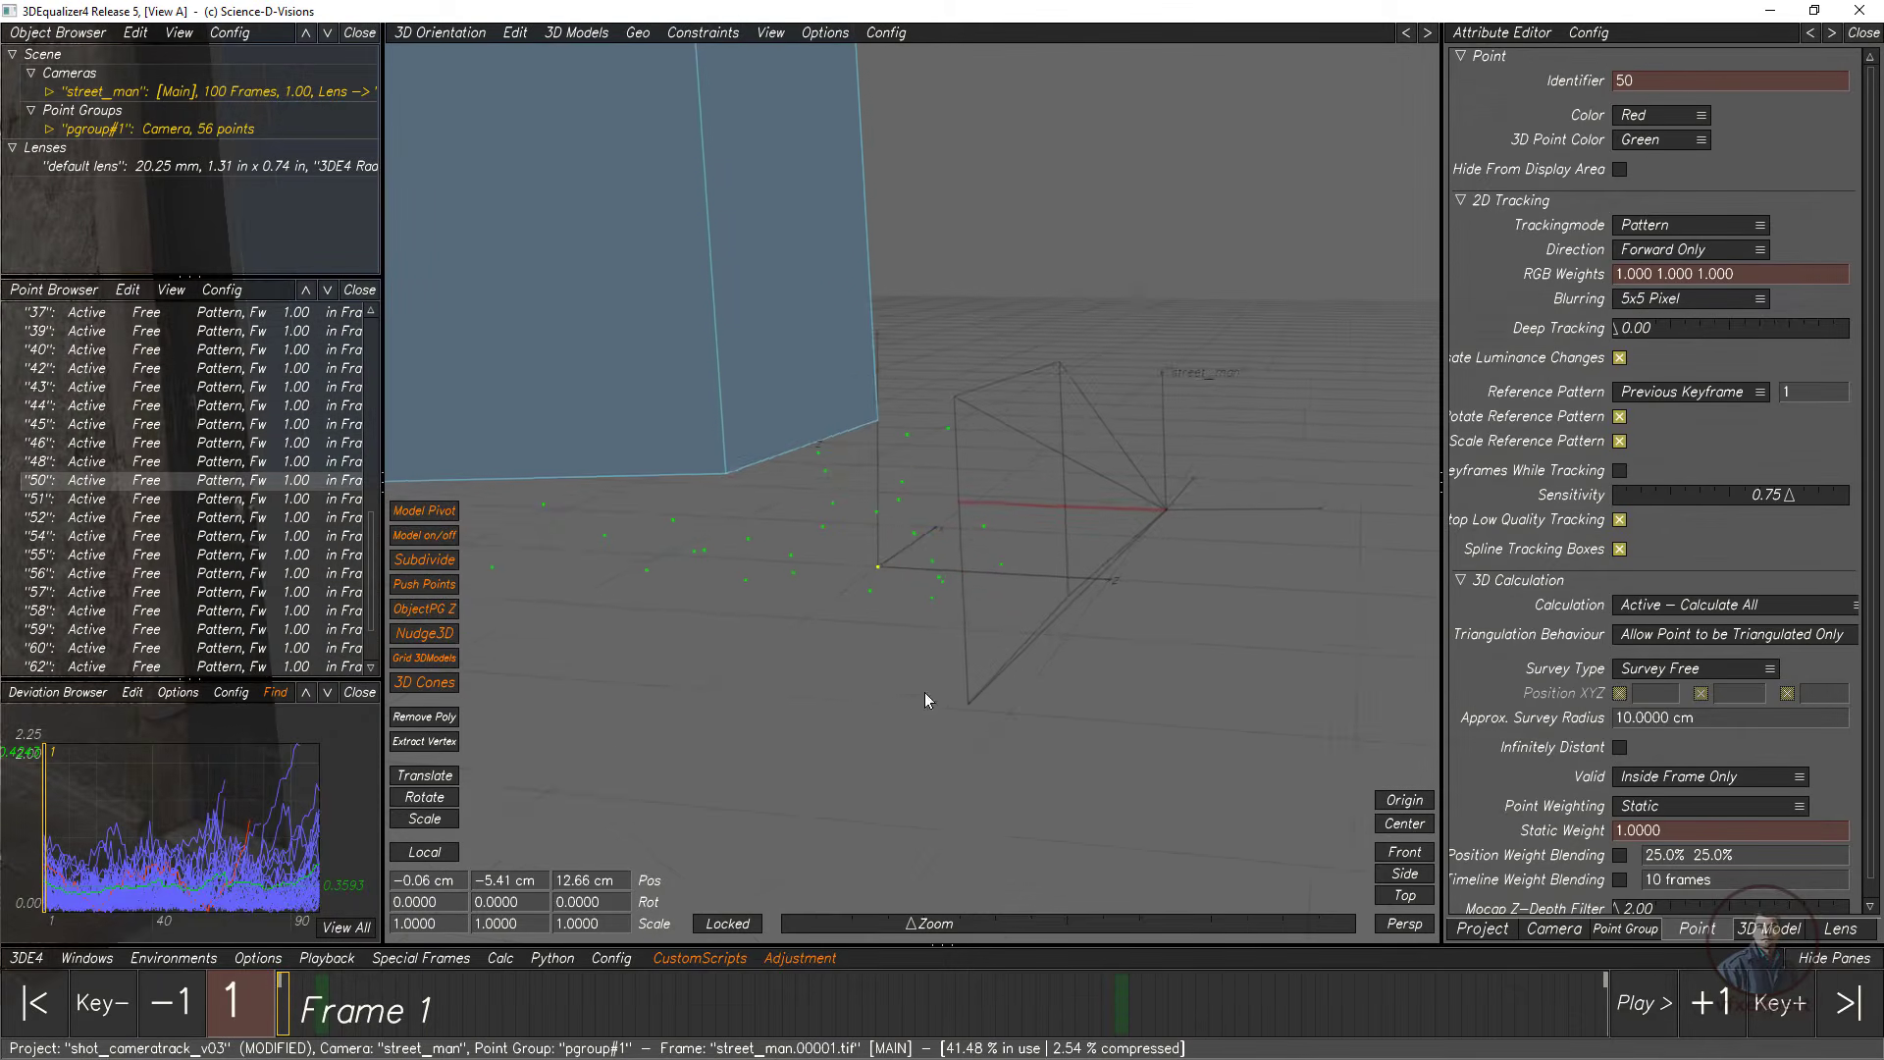
left_click_drag(861, 557, 881, 575)
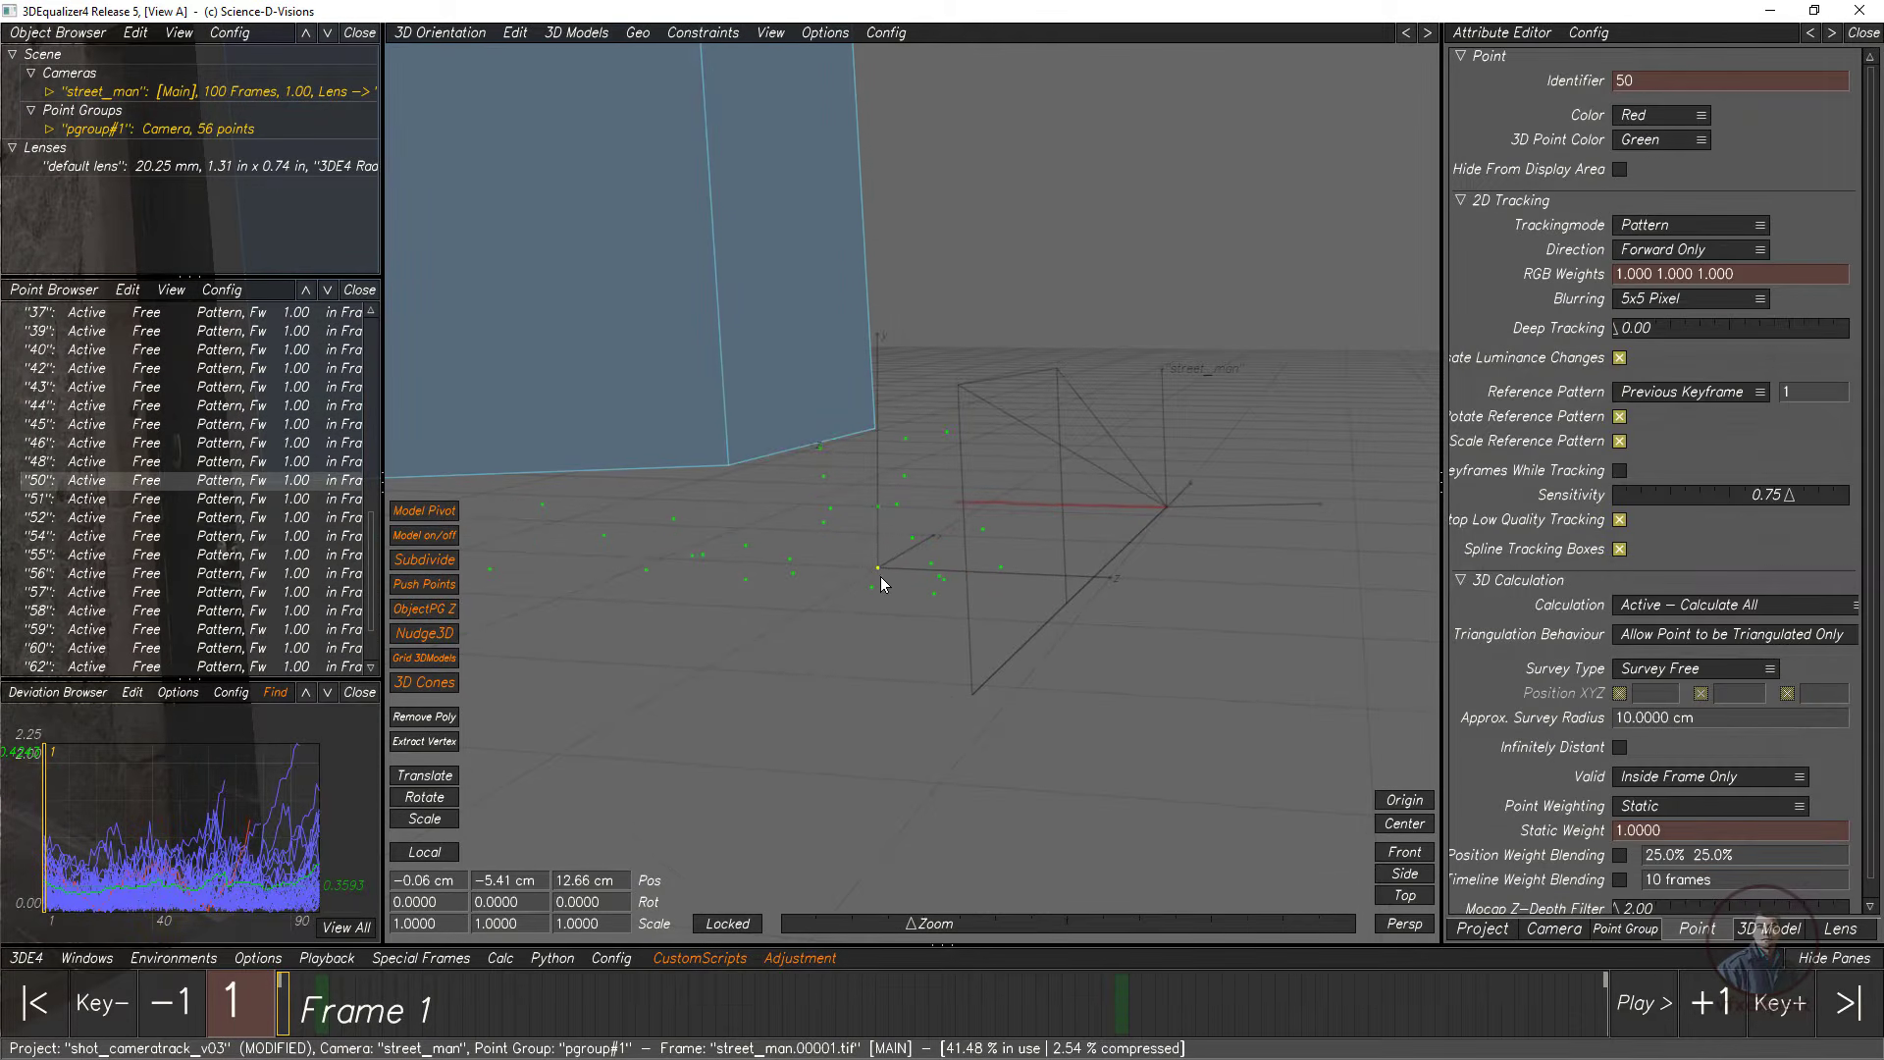
right_click_drag(960, 748, 838, 616, "alt")
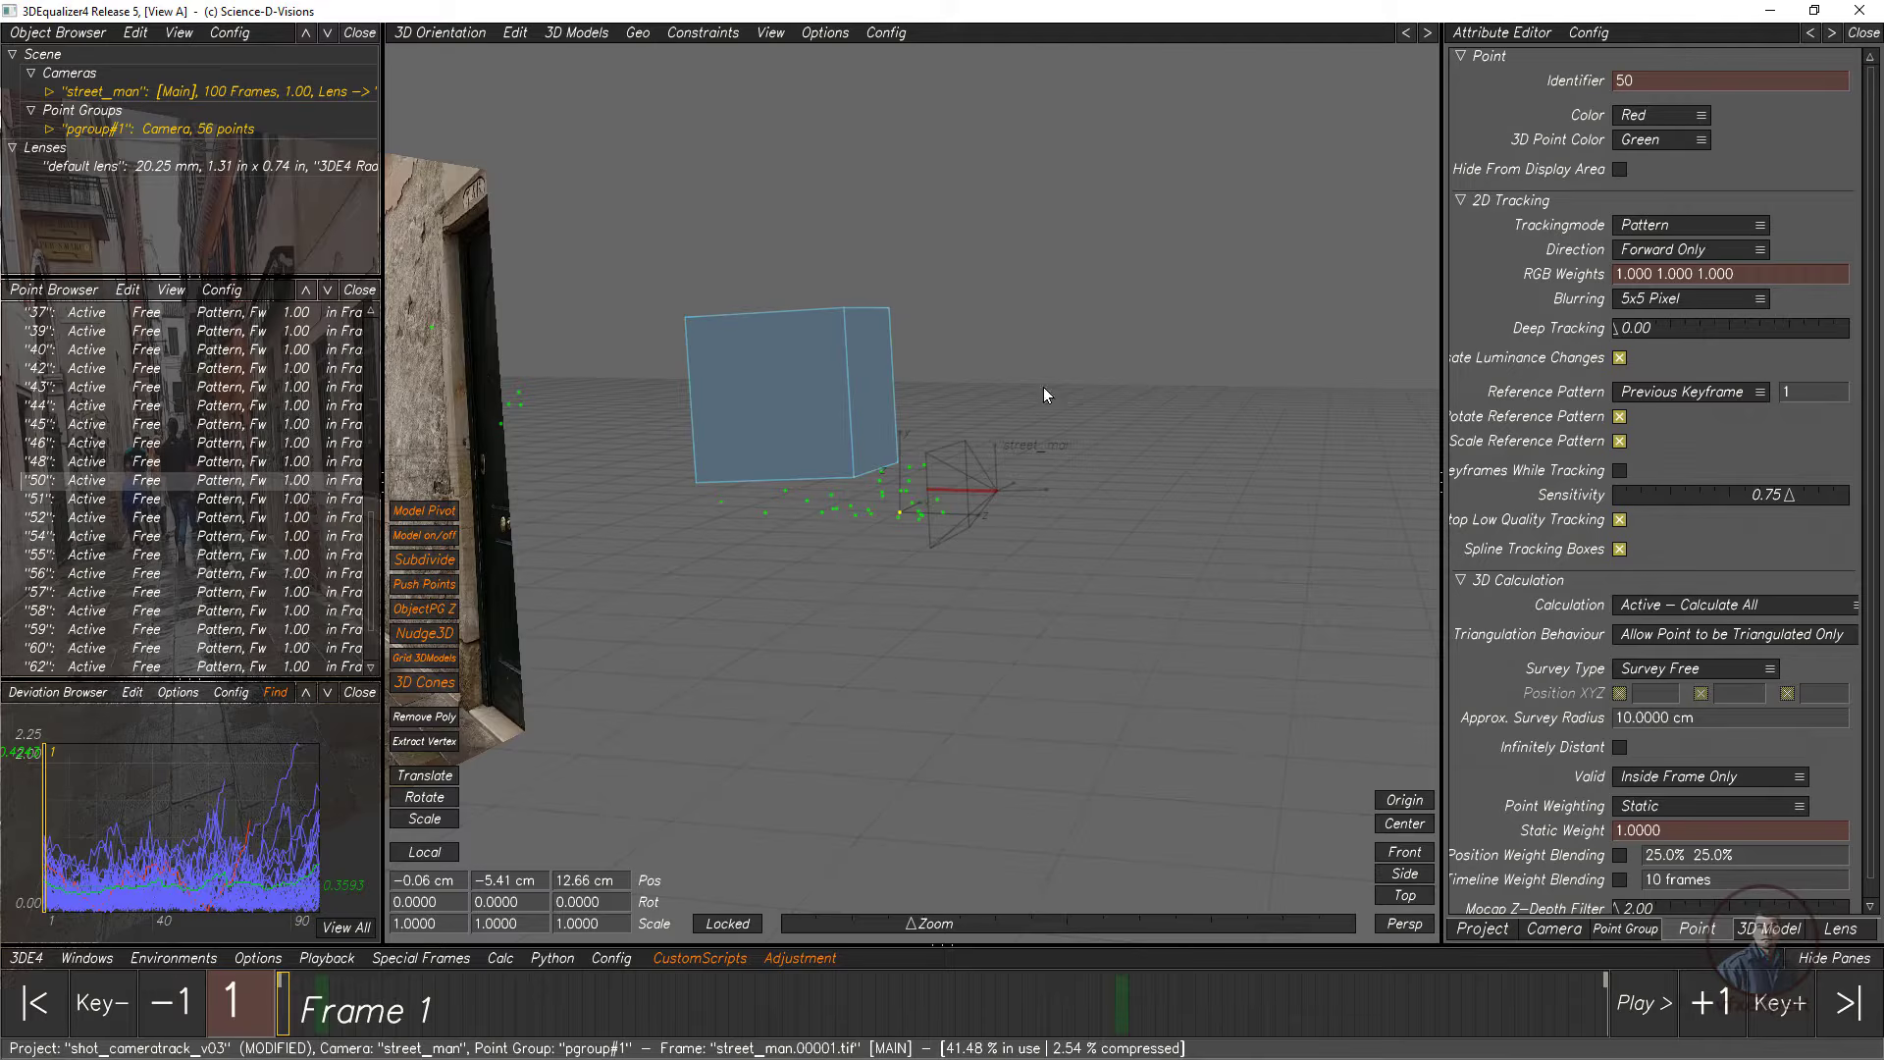
left_click(858, 340)
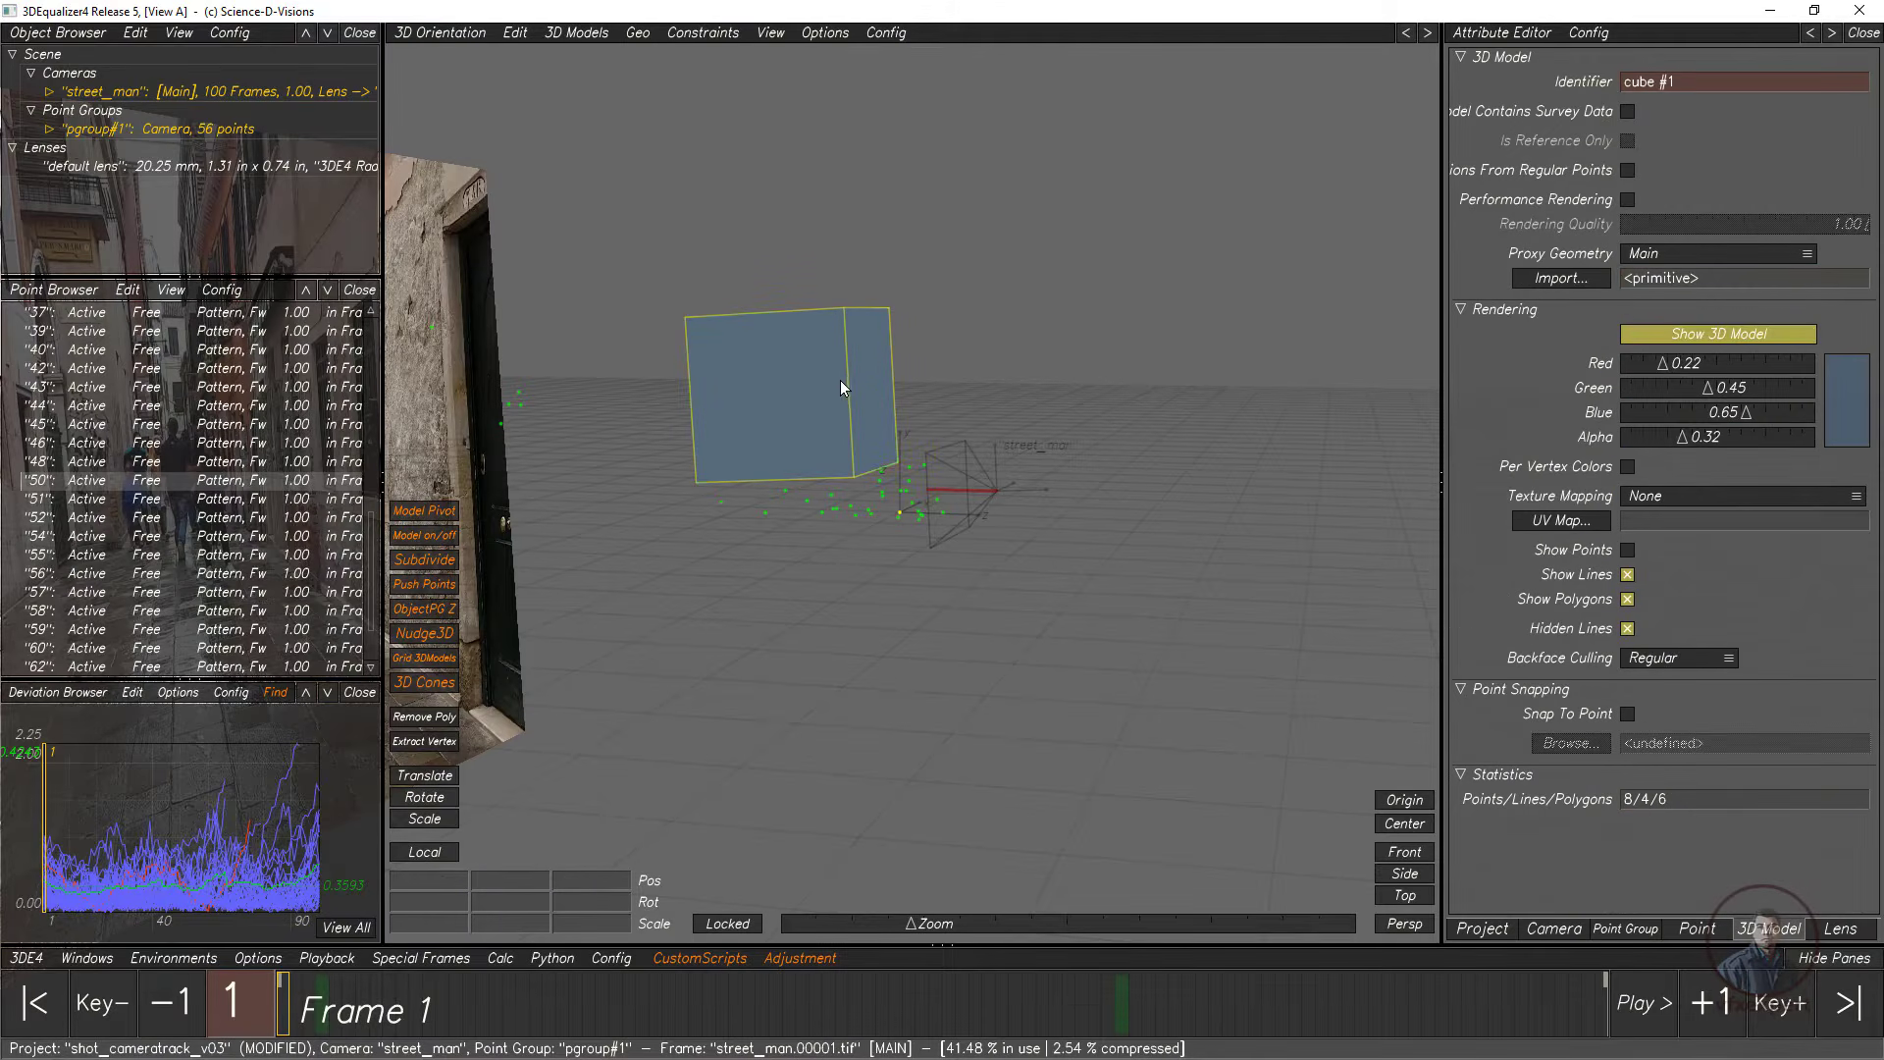
left_click(562, 33)
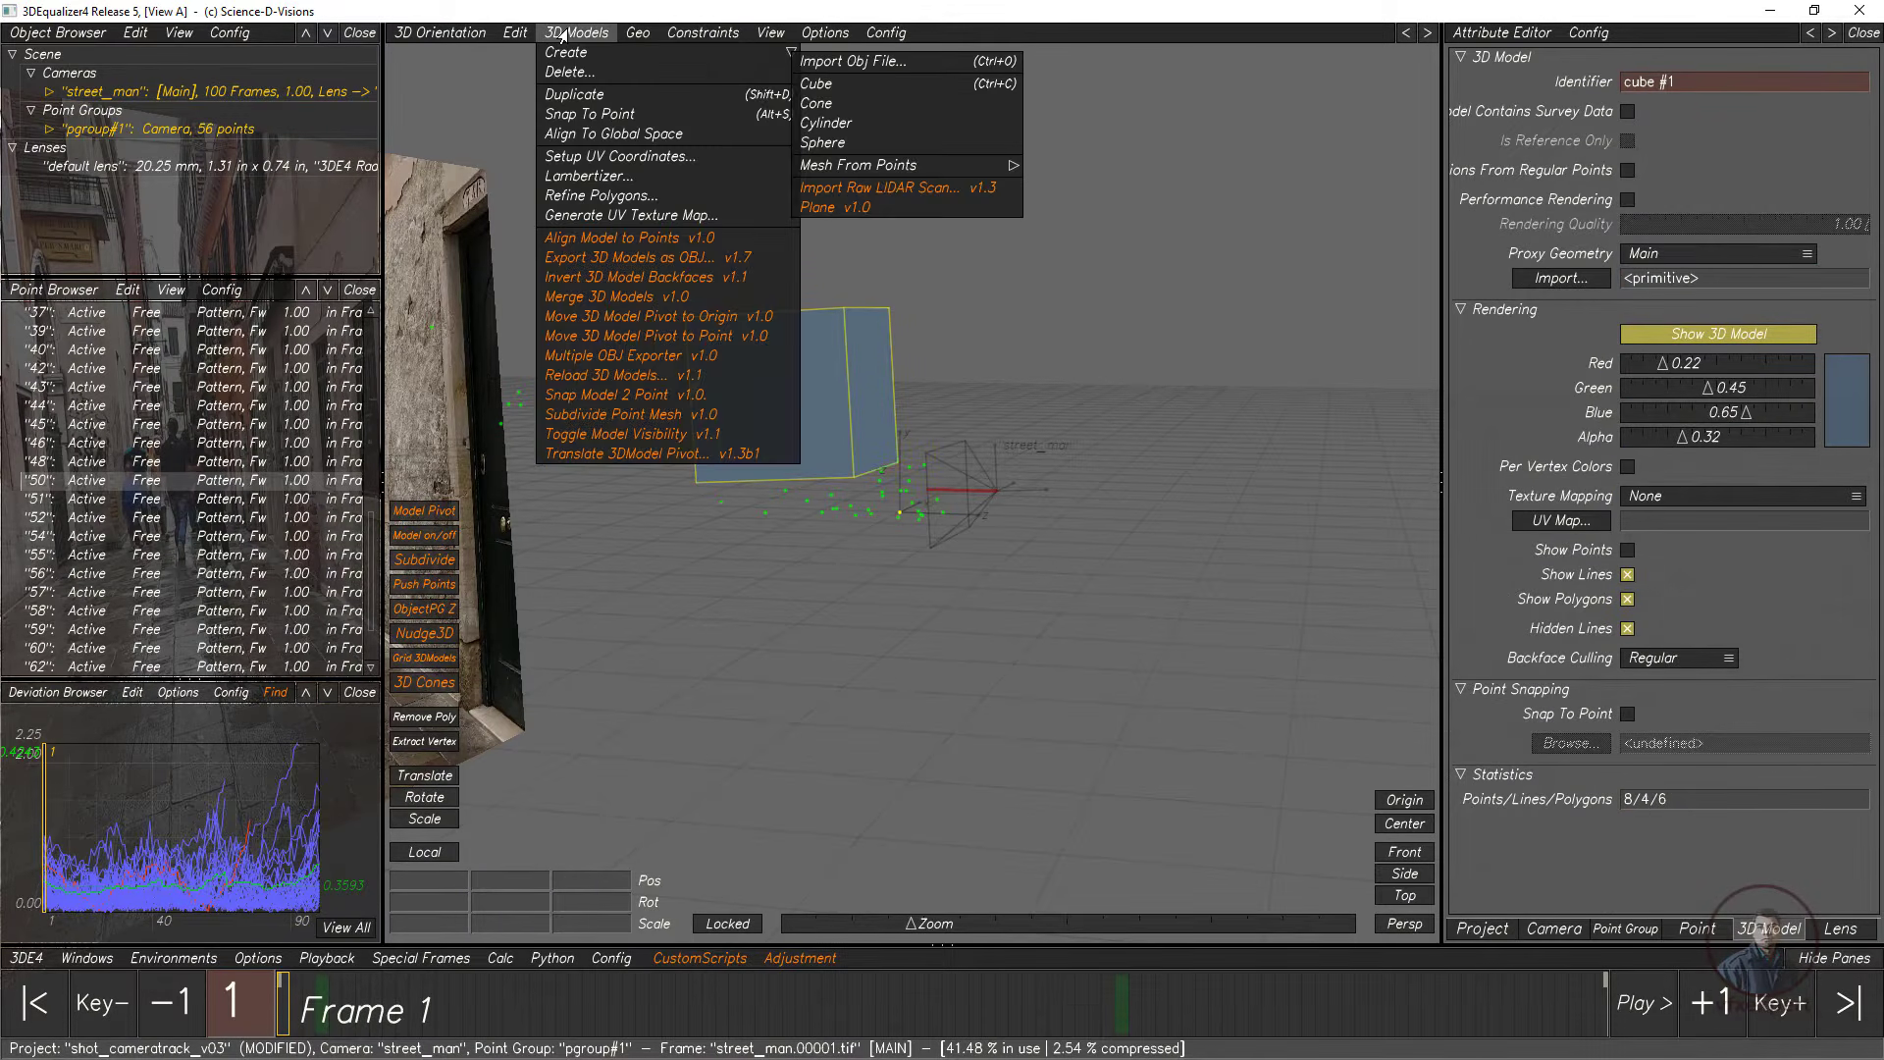
left_click(614, 116)
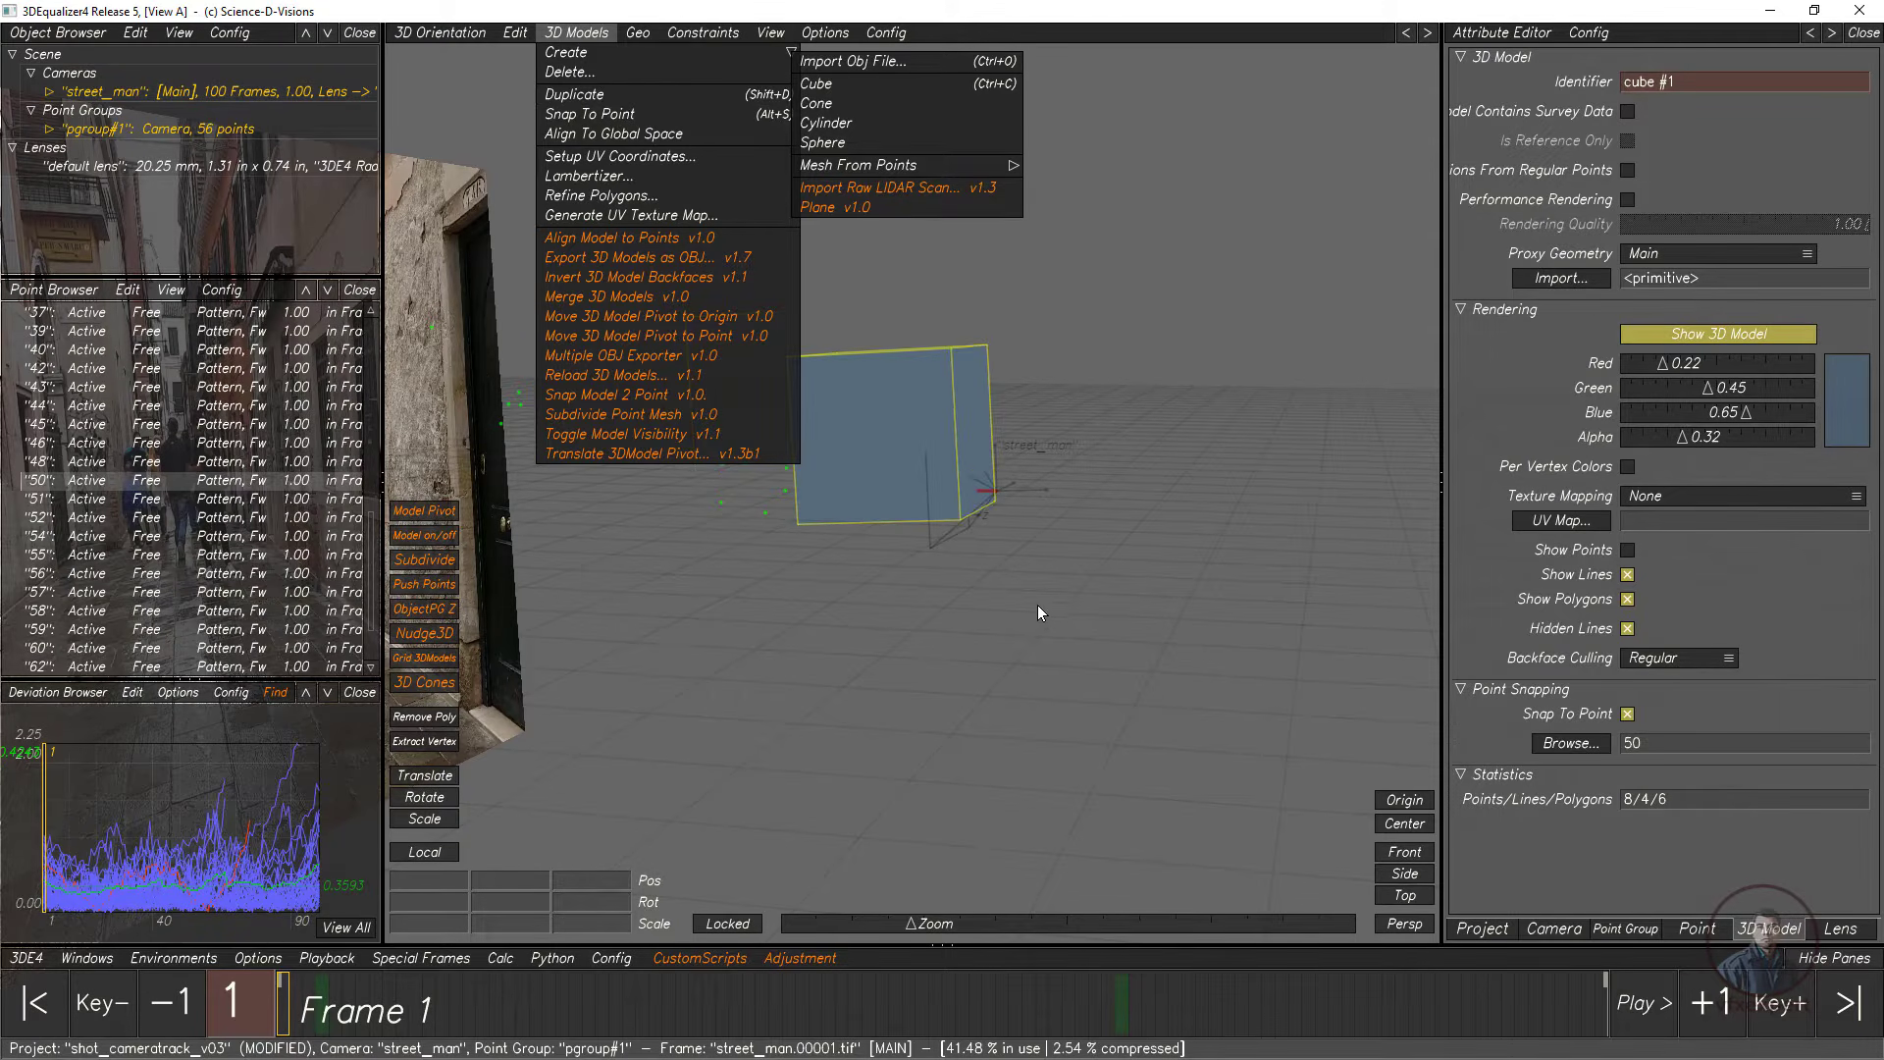
left_click(950, 616)
left_click_drag(950, 616, 968, 652, "alt")
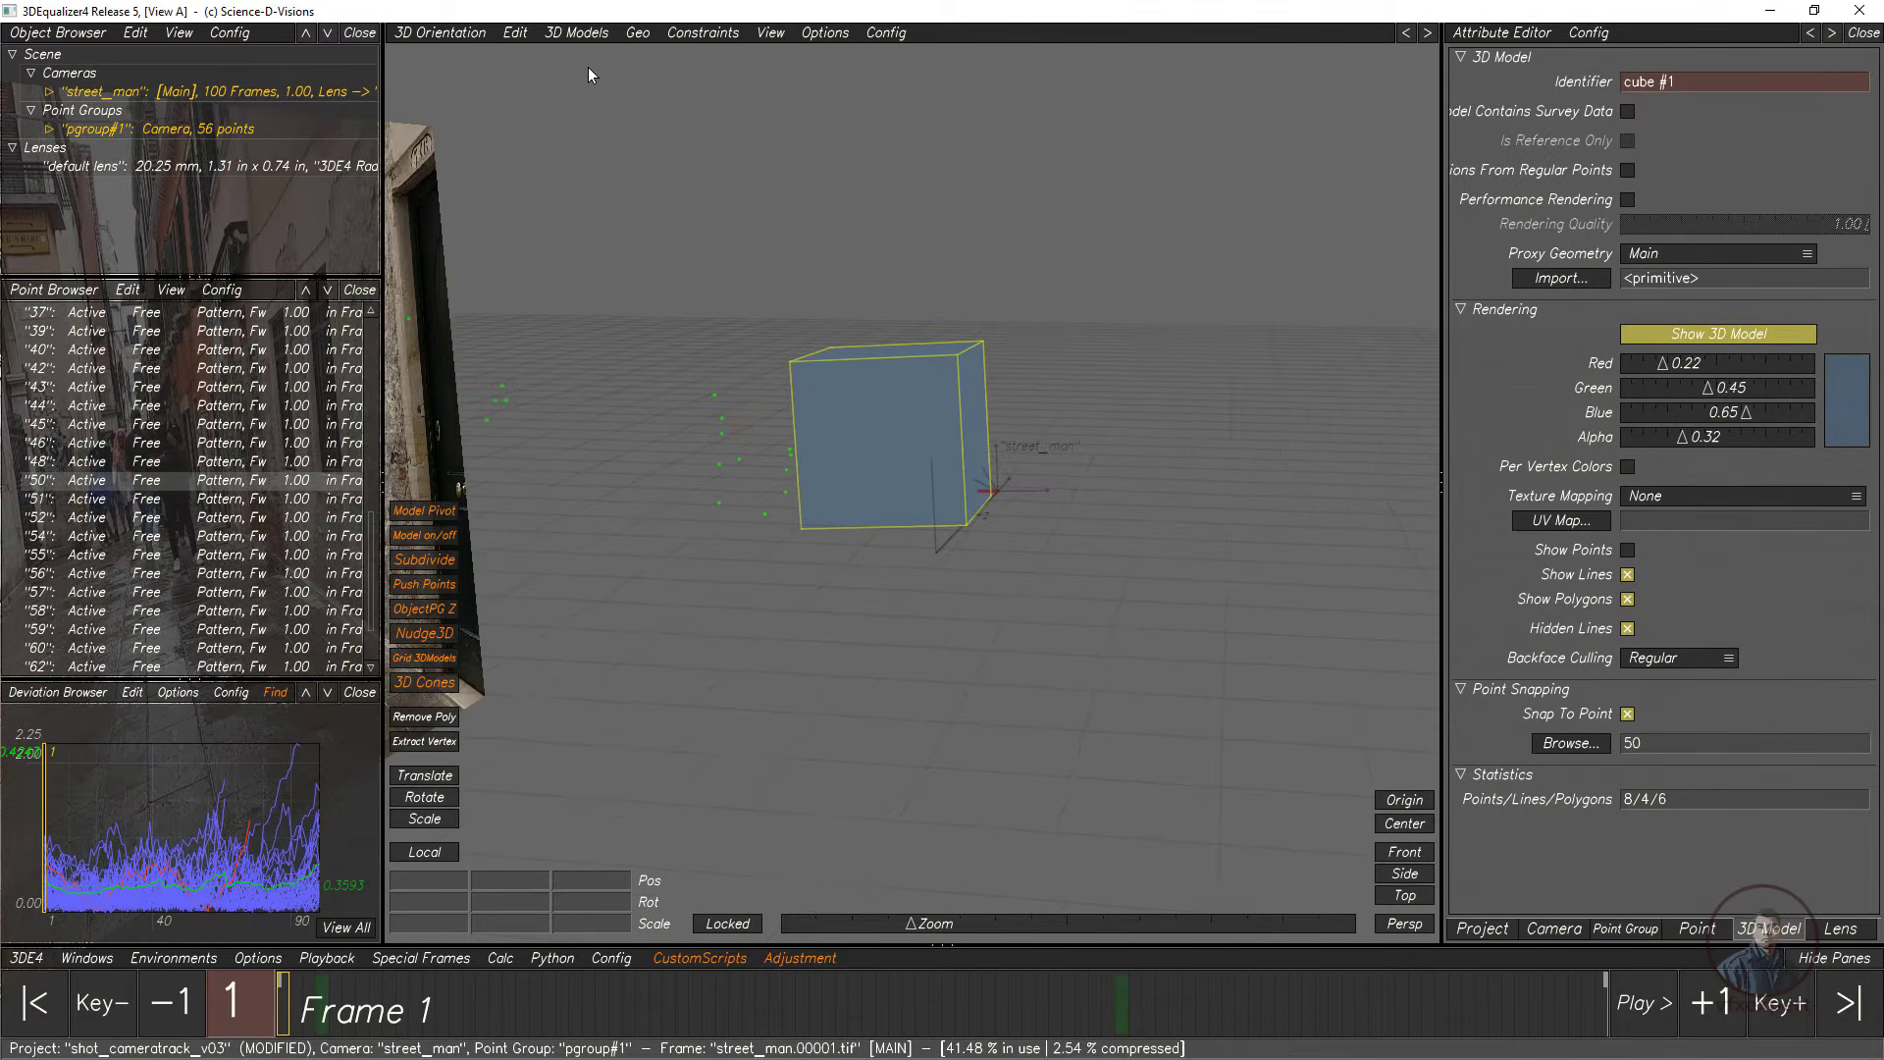
Step: Examine the snapped cube in the lineup view and from an angle in the 3D orientation view, and deselect it
left_click(567, 33)
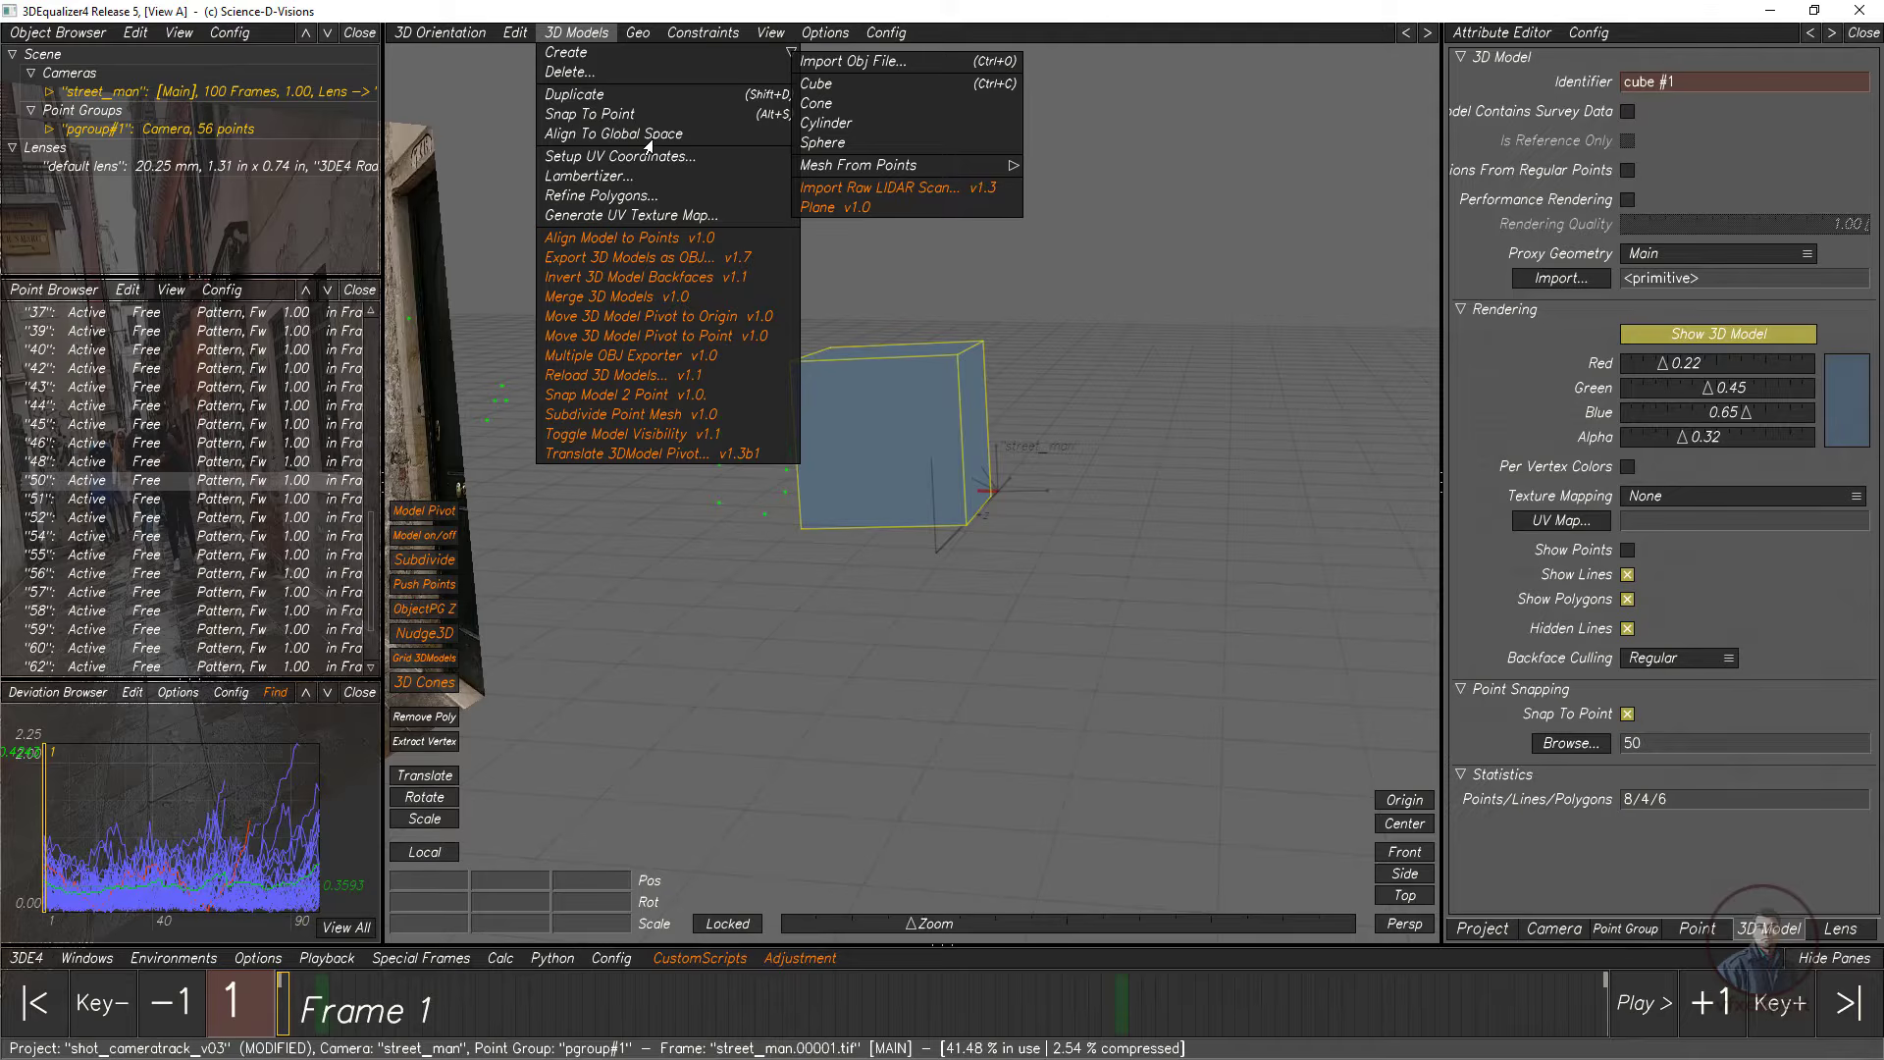
left_click(999, 659)
left_click_drag(999, 660, 1074, 660, "alt")
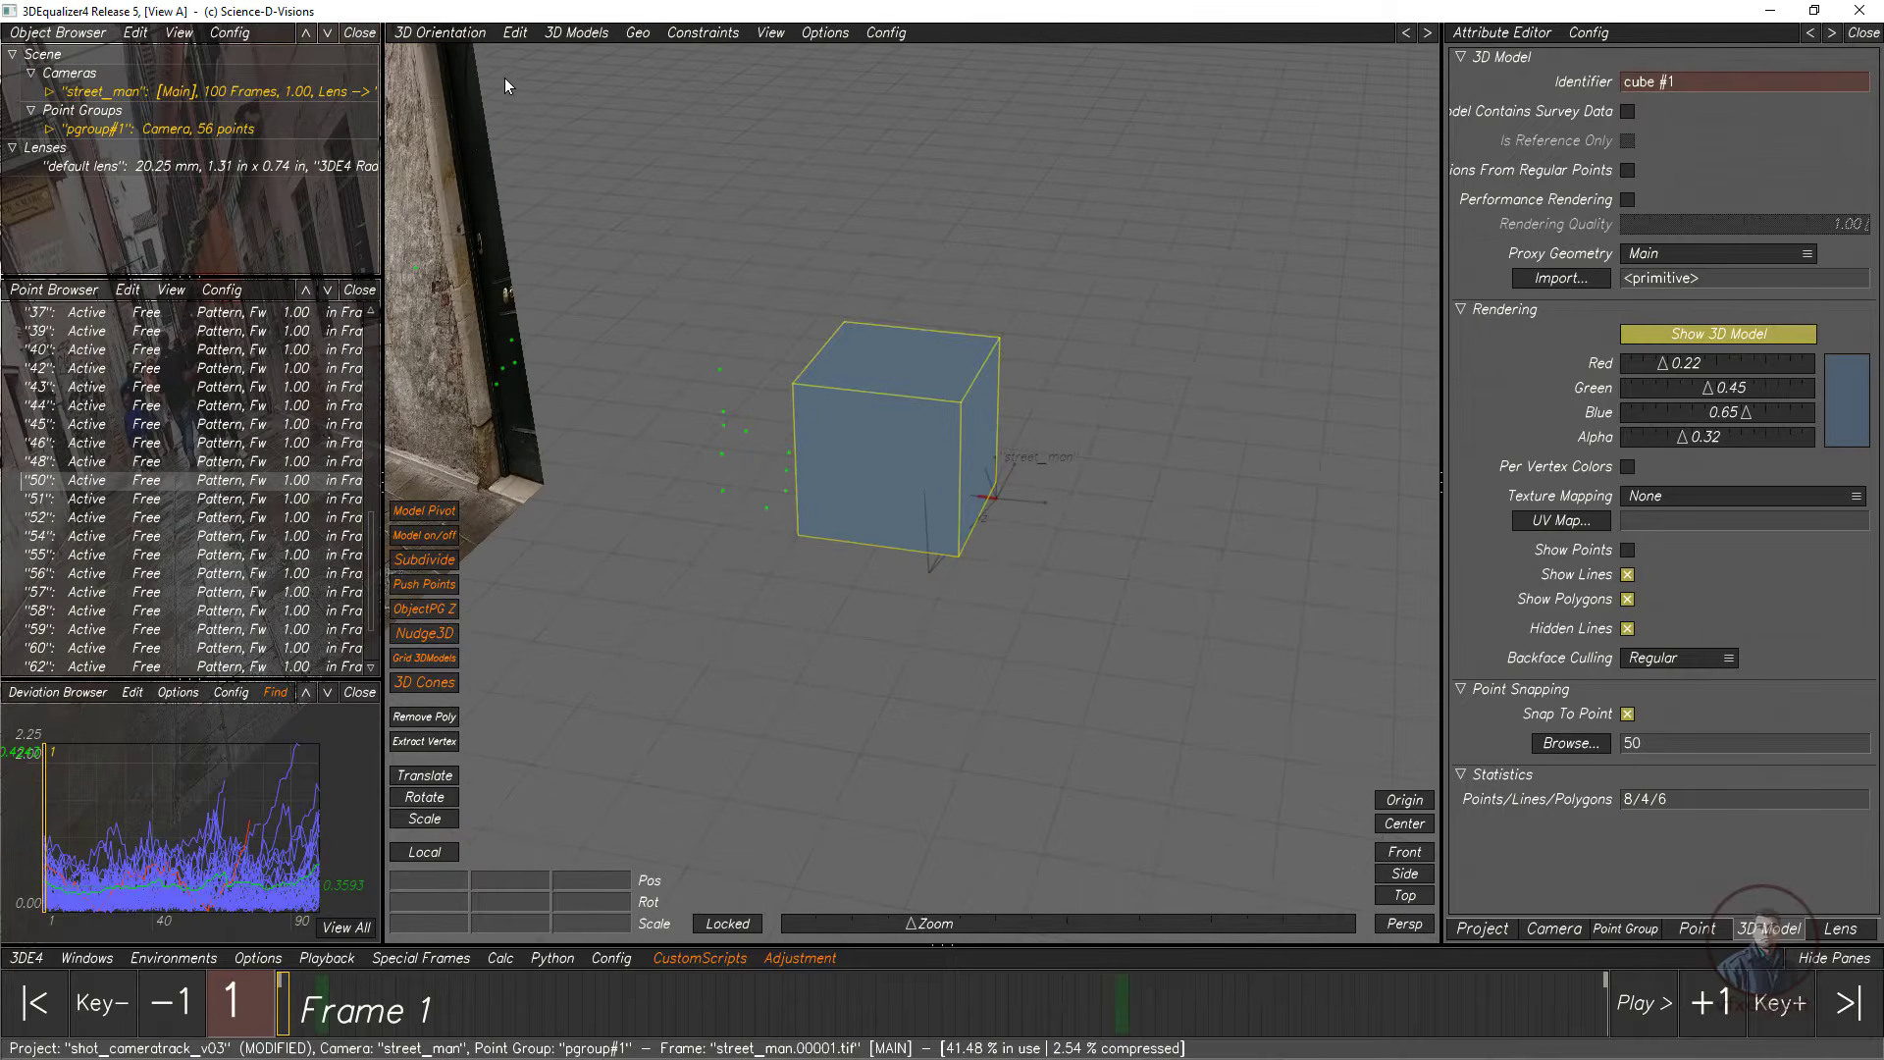
left_click(470, 39)
left_click(446, 132)
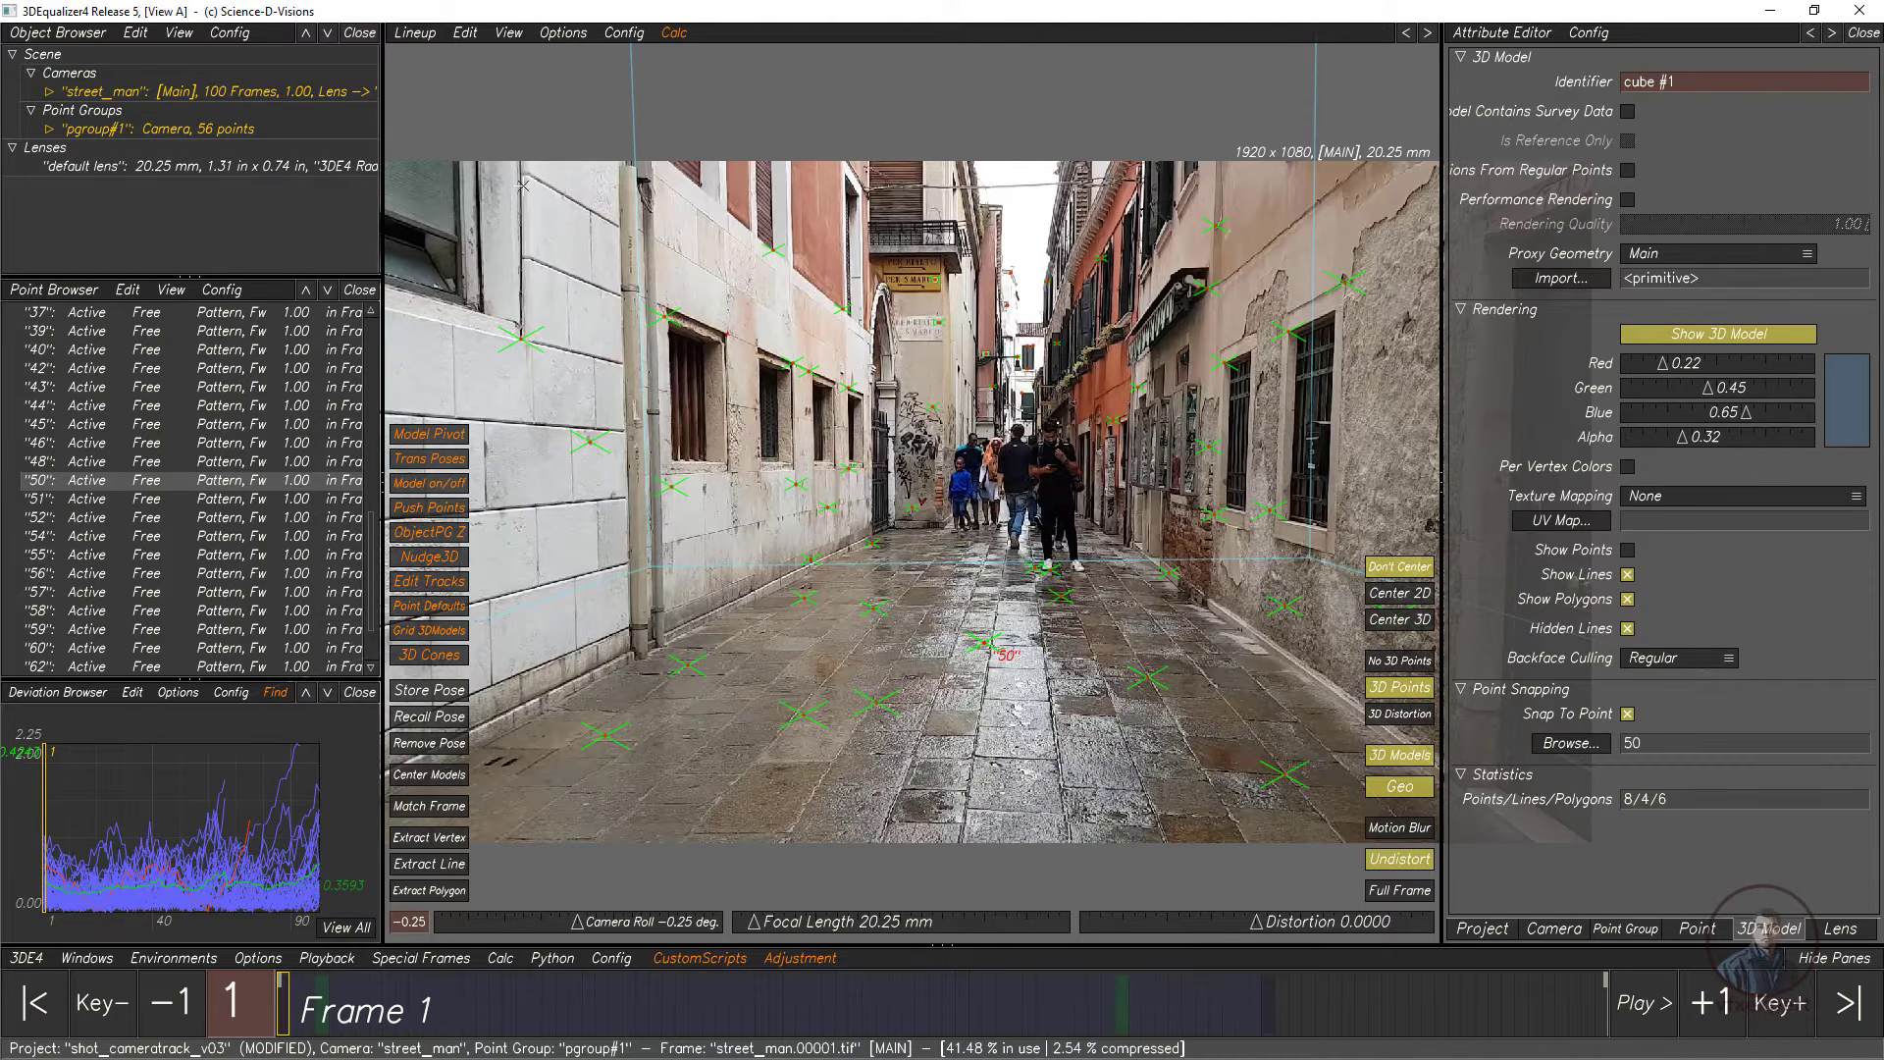
left_click(412, 35)
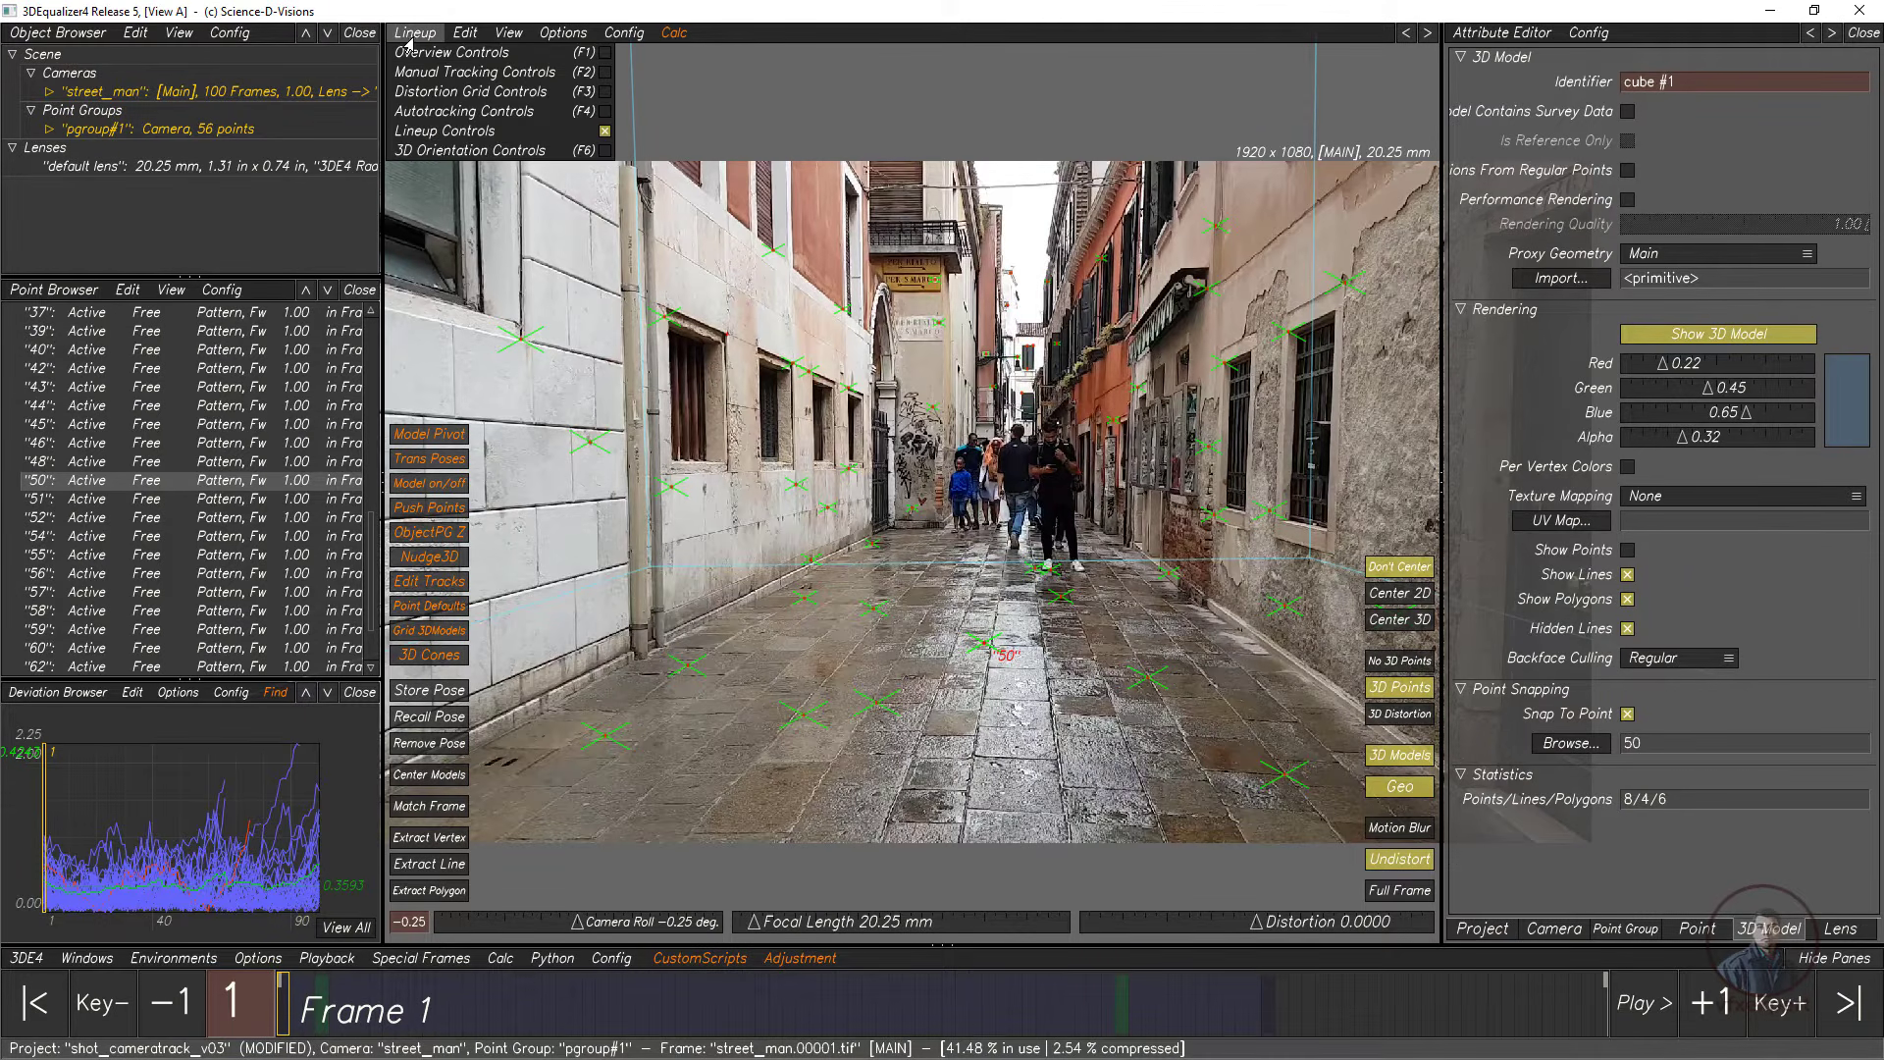
left_click(459, 153)
middle_click_drag(1079, 689, 603, 557)
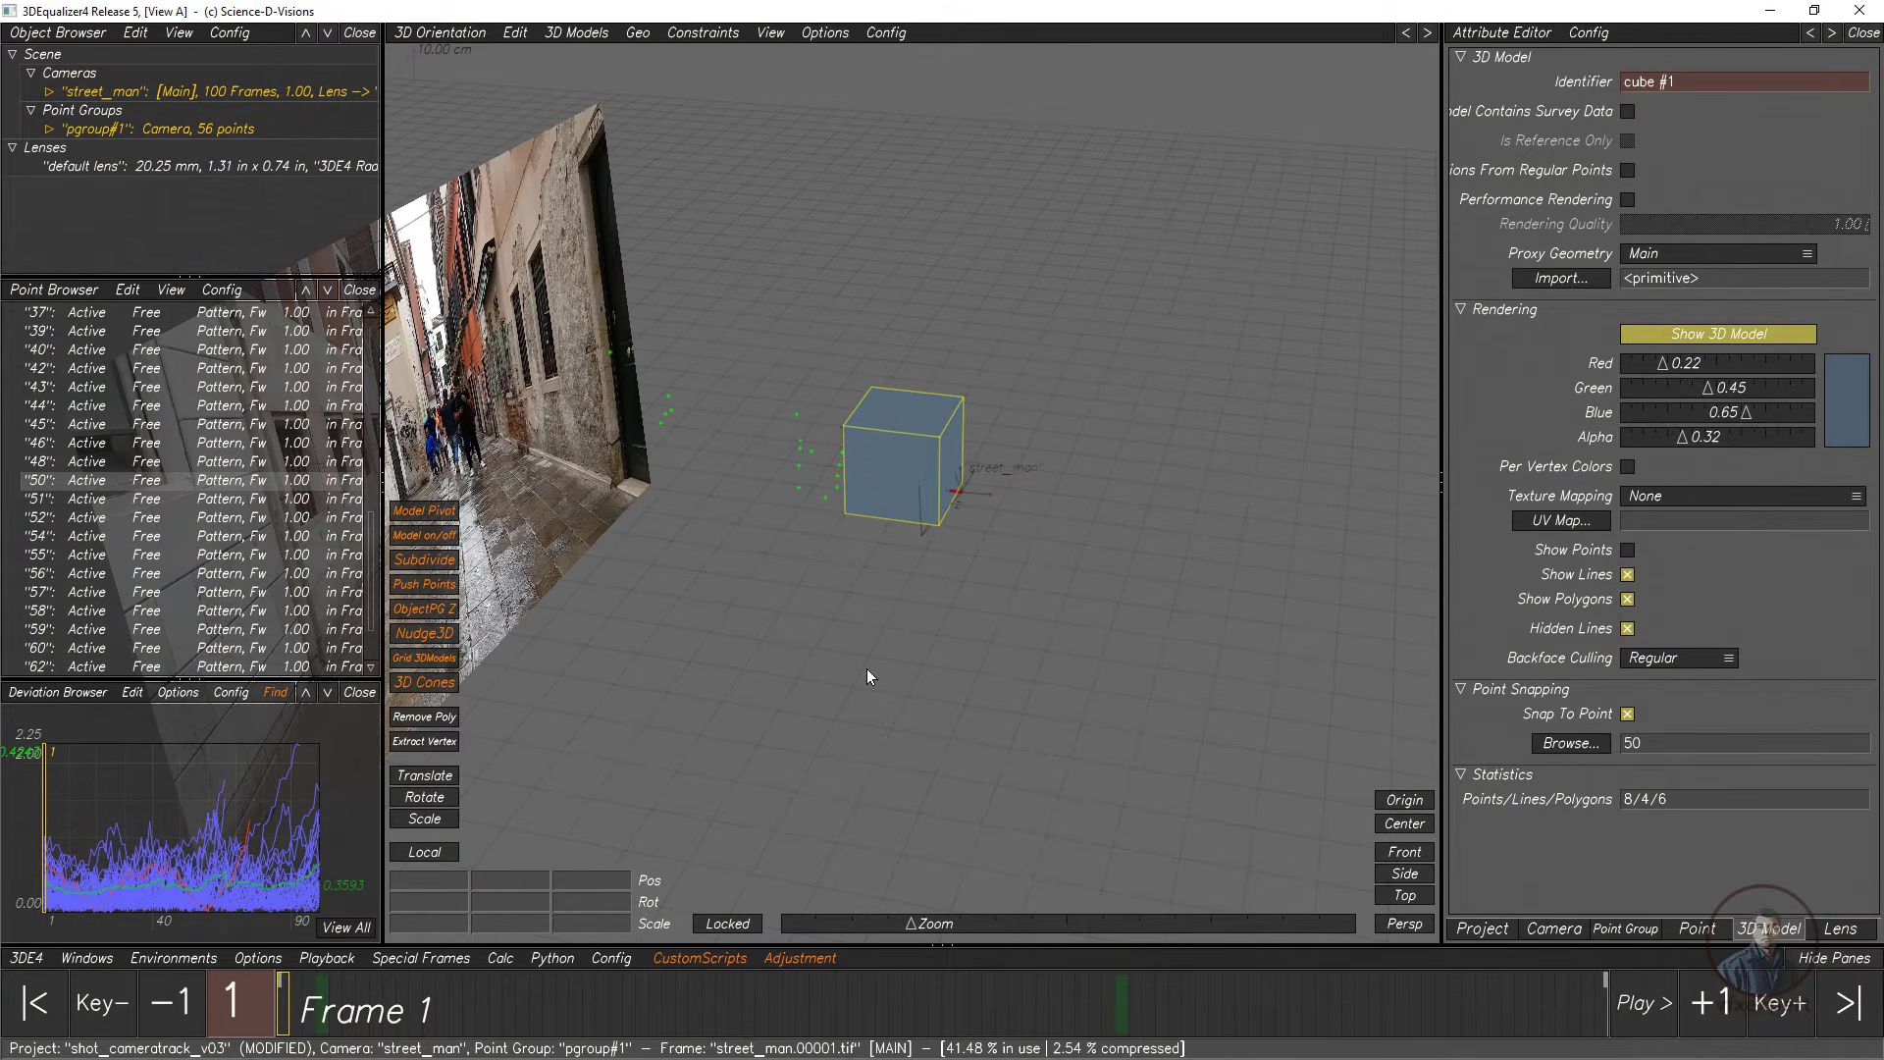
left_click(791, 571)
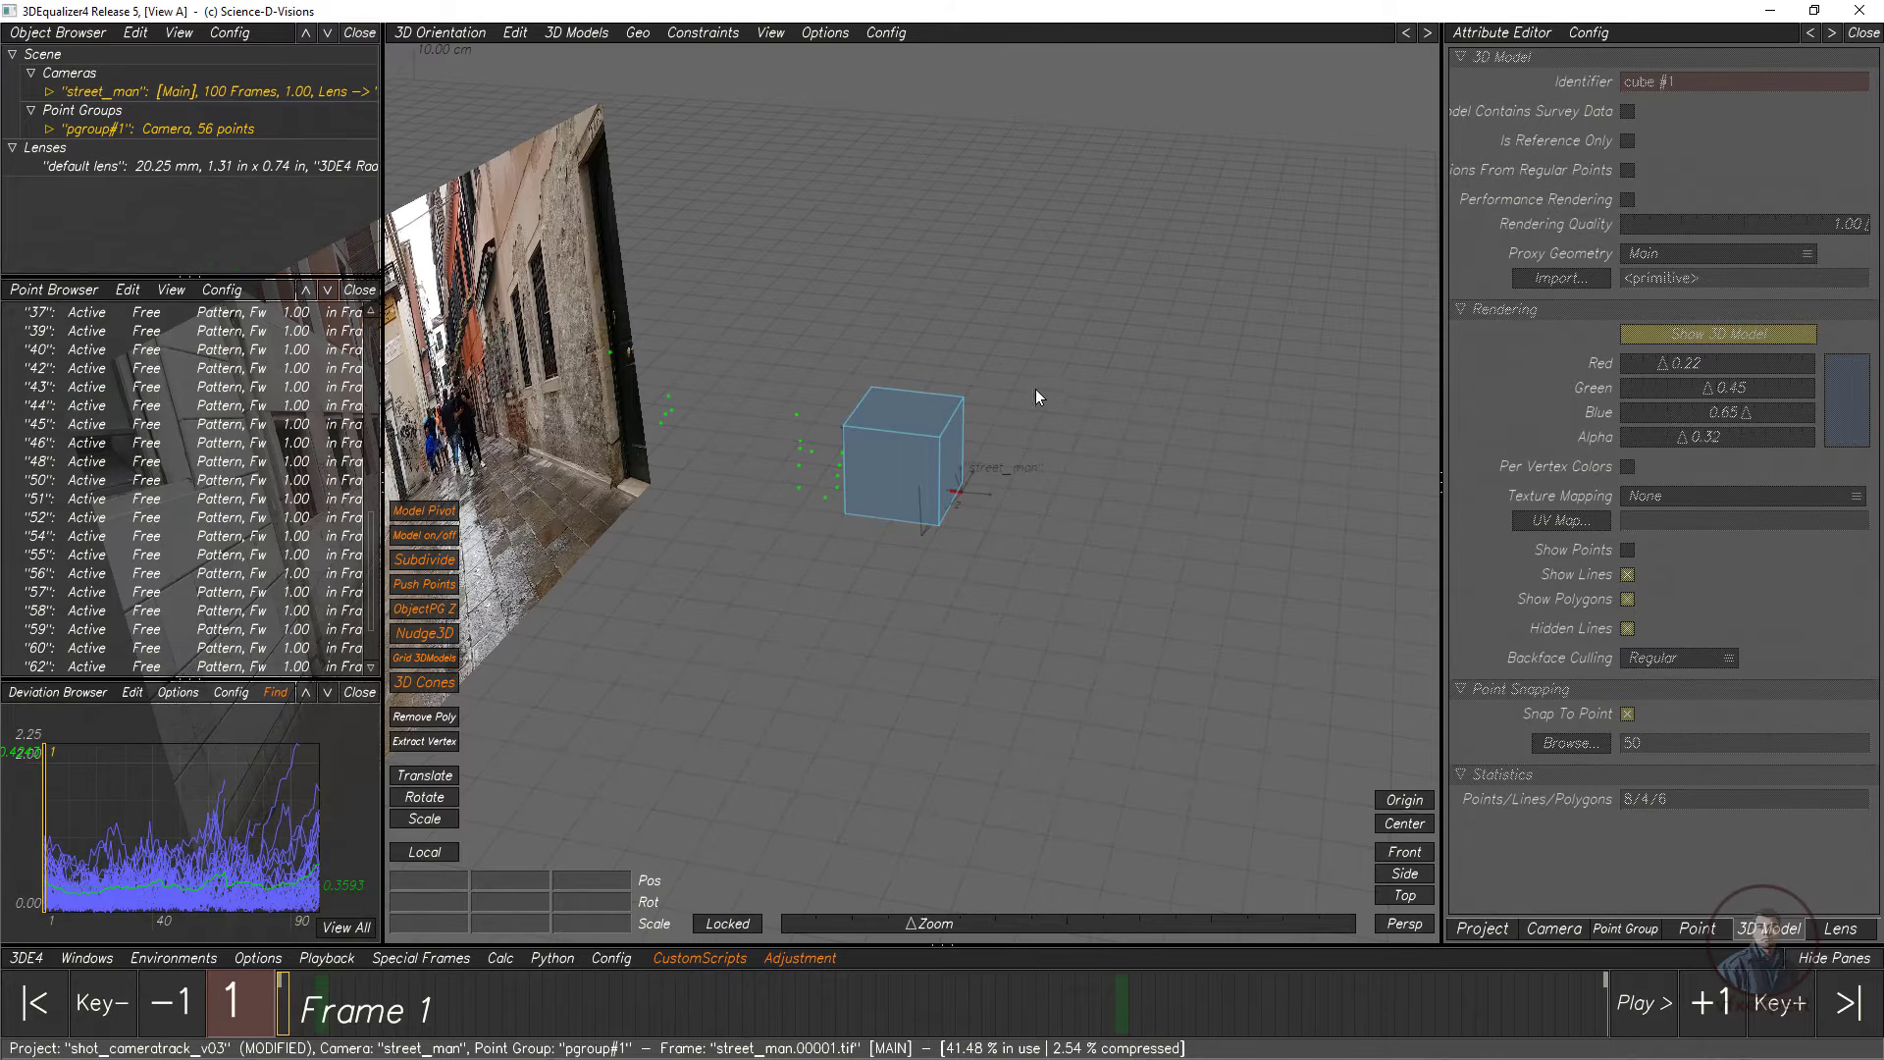
Step: Scale the cube down uniformly to about 3.36 and check it against the footage in the lineup view
left_click(900, 407)
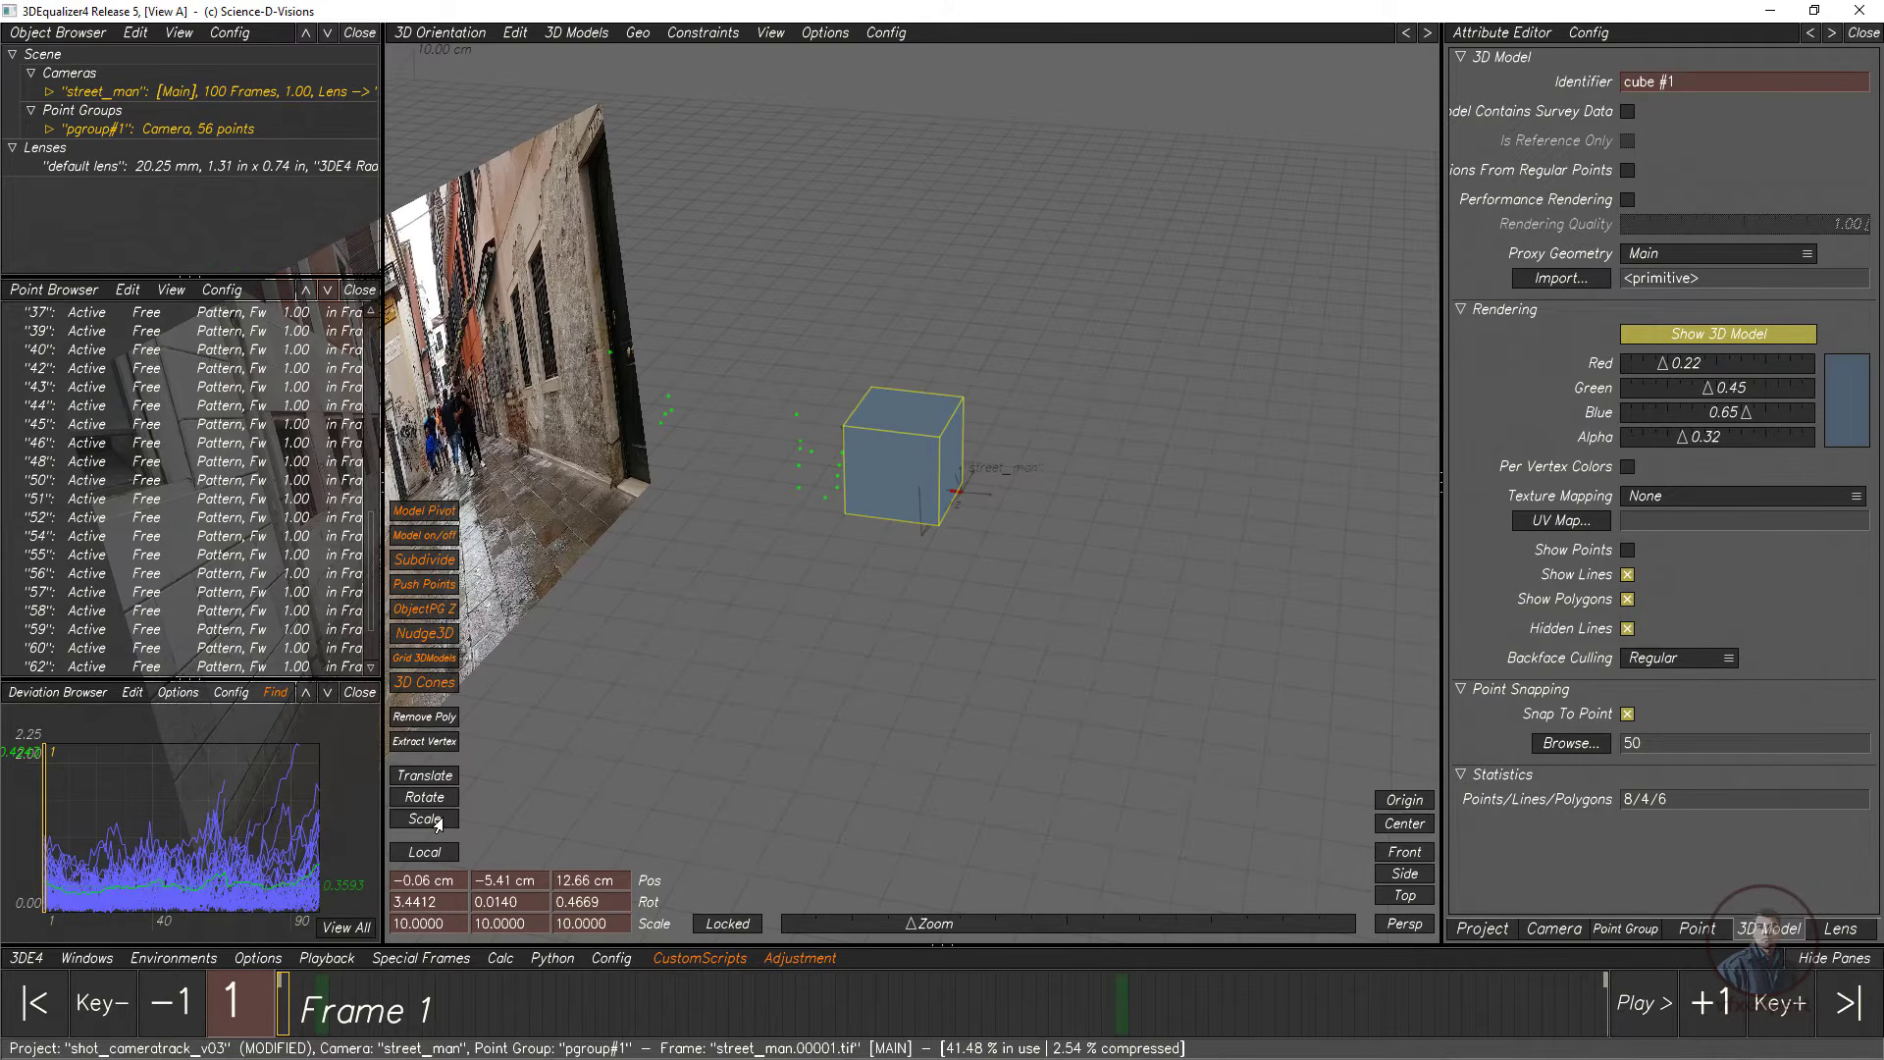
left_click(437, 820)
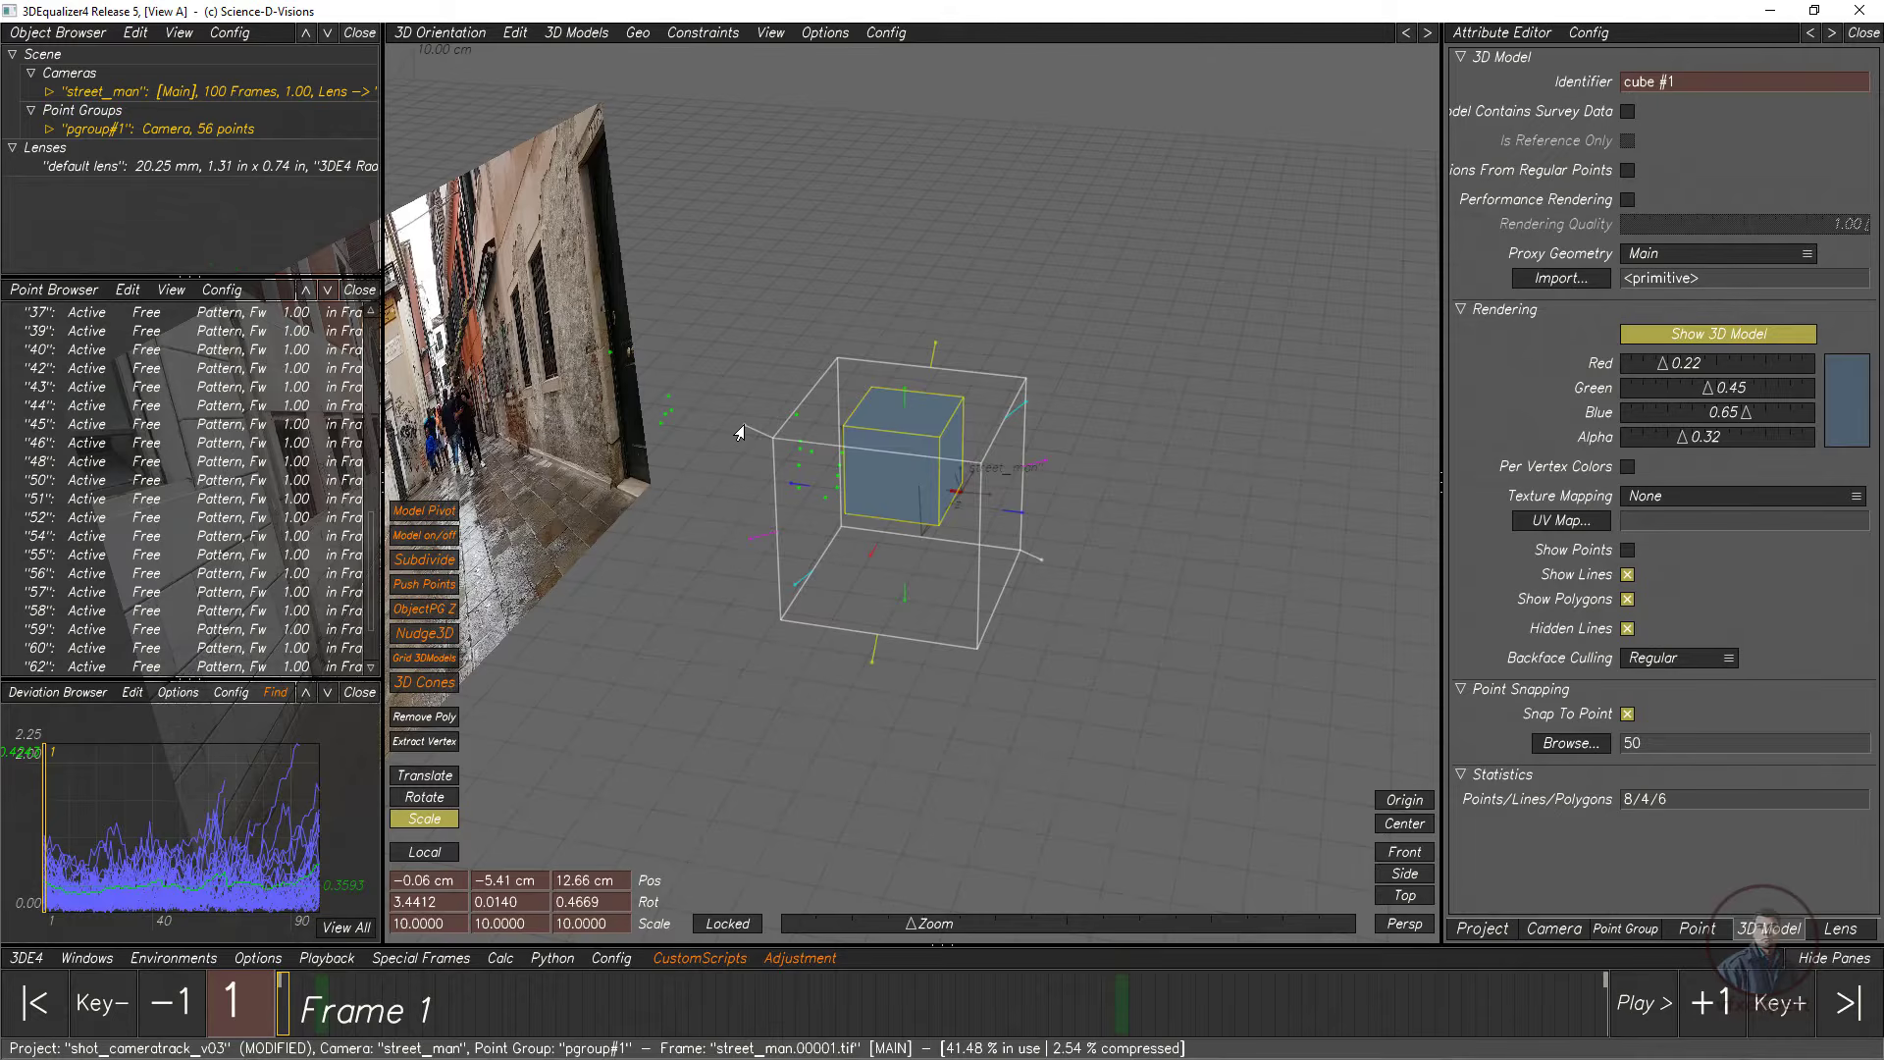
left_click_drag(740, 433, 841, 499)
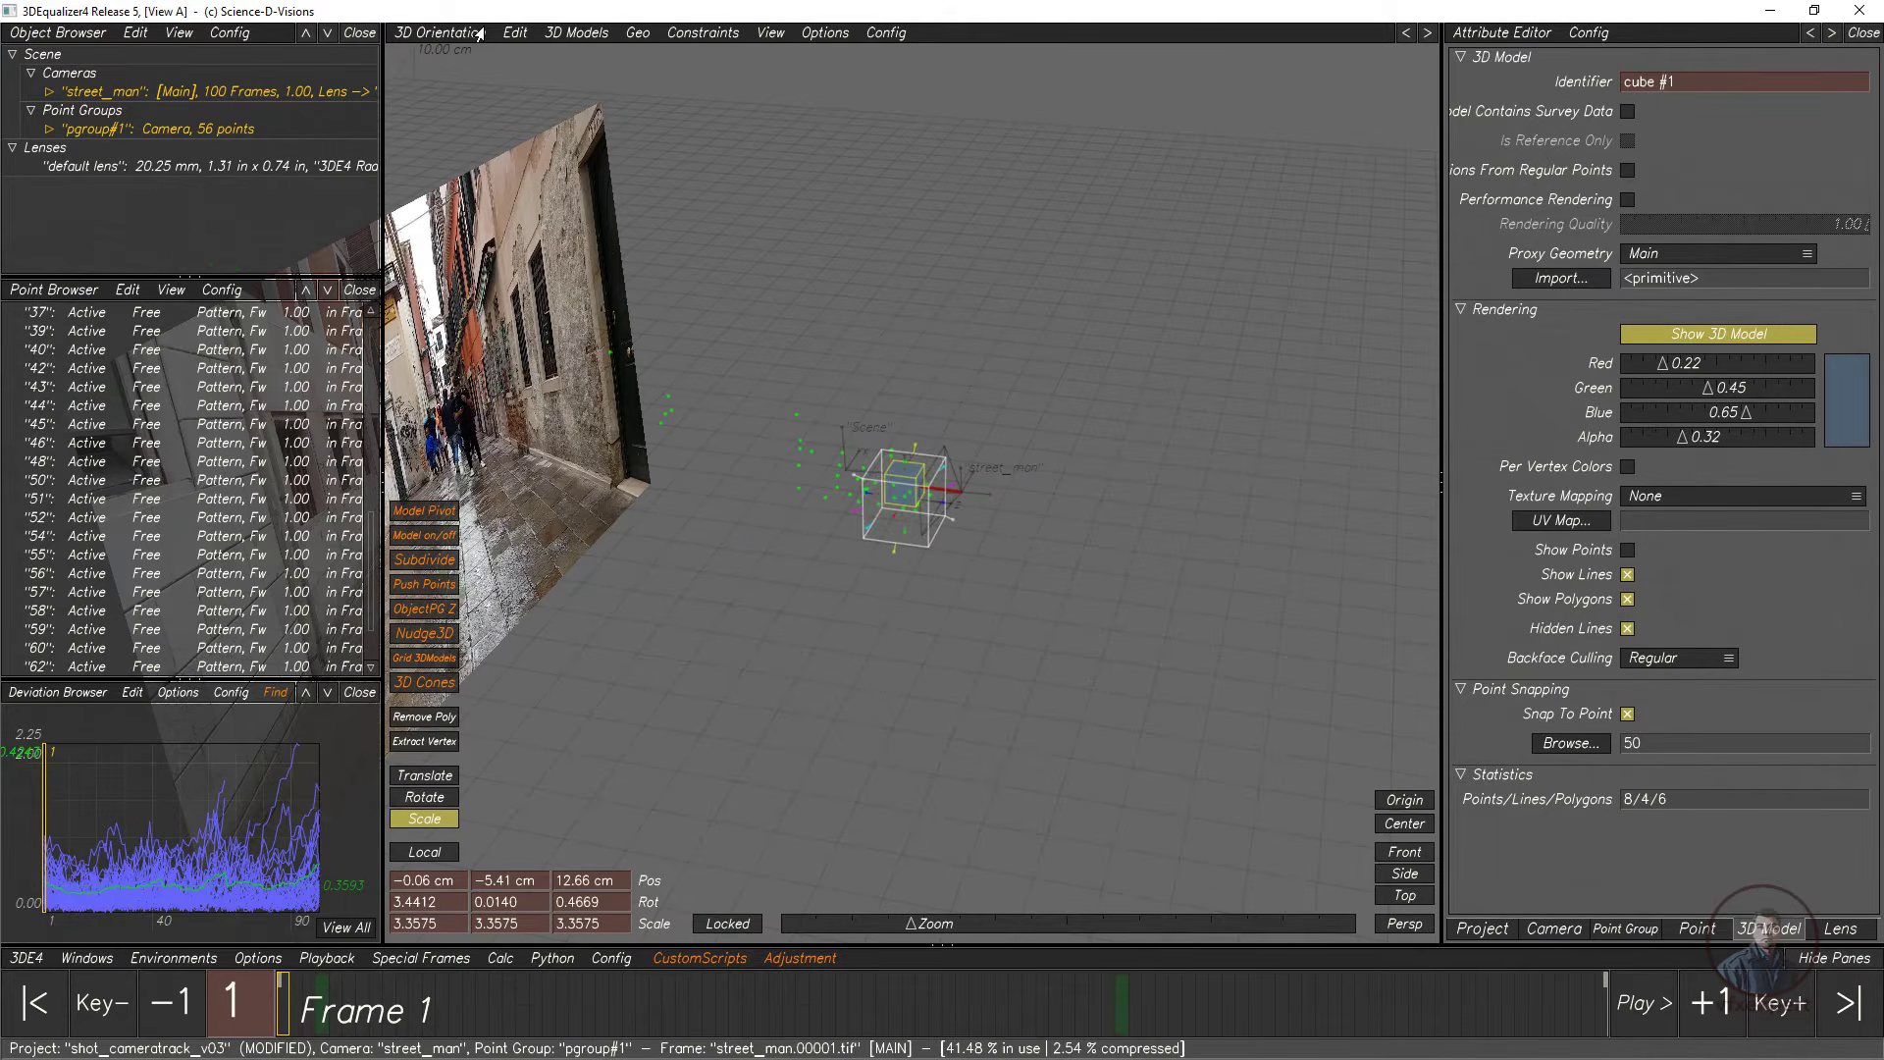
left_click(509, 34)
mouse_move(450, 35)
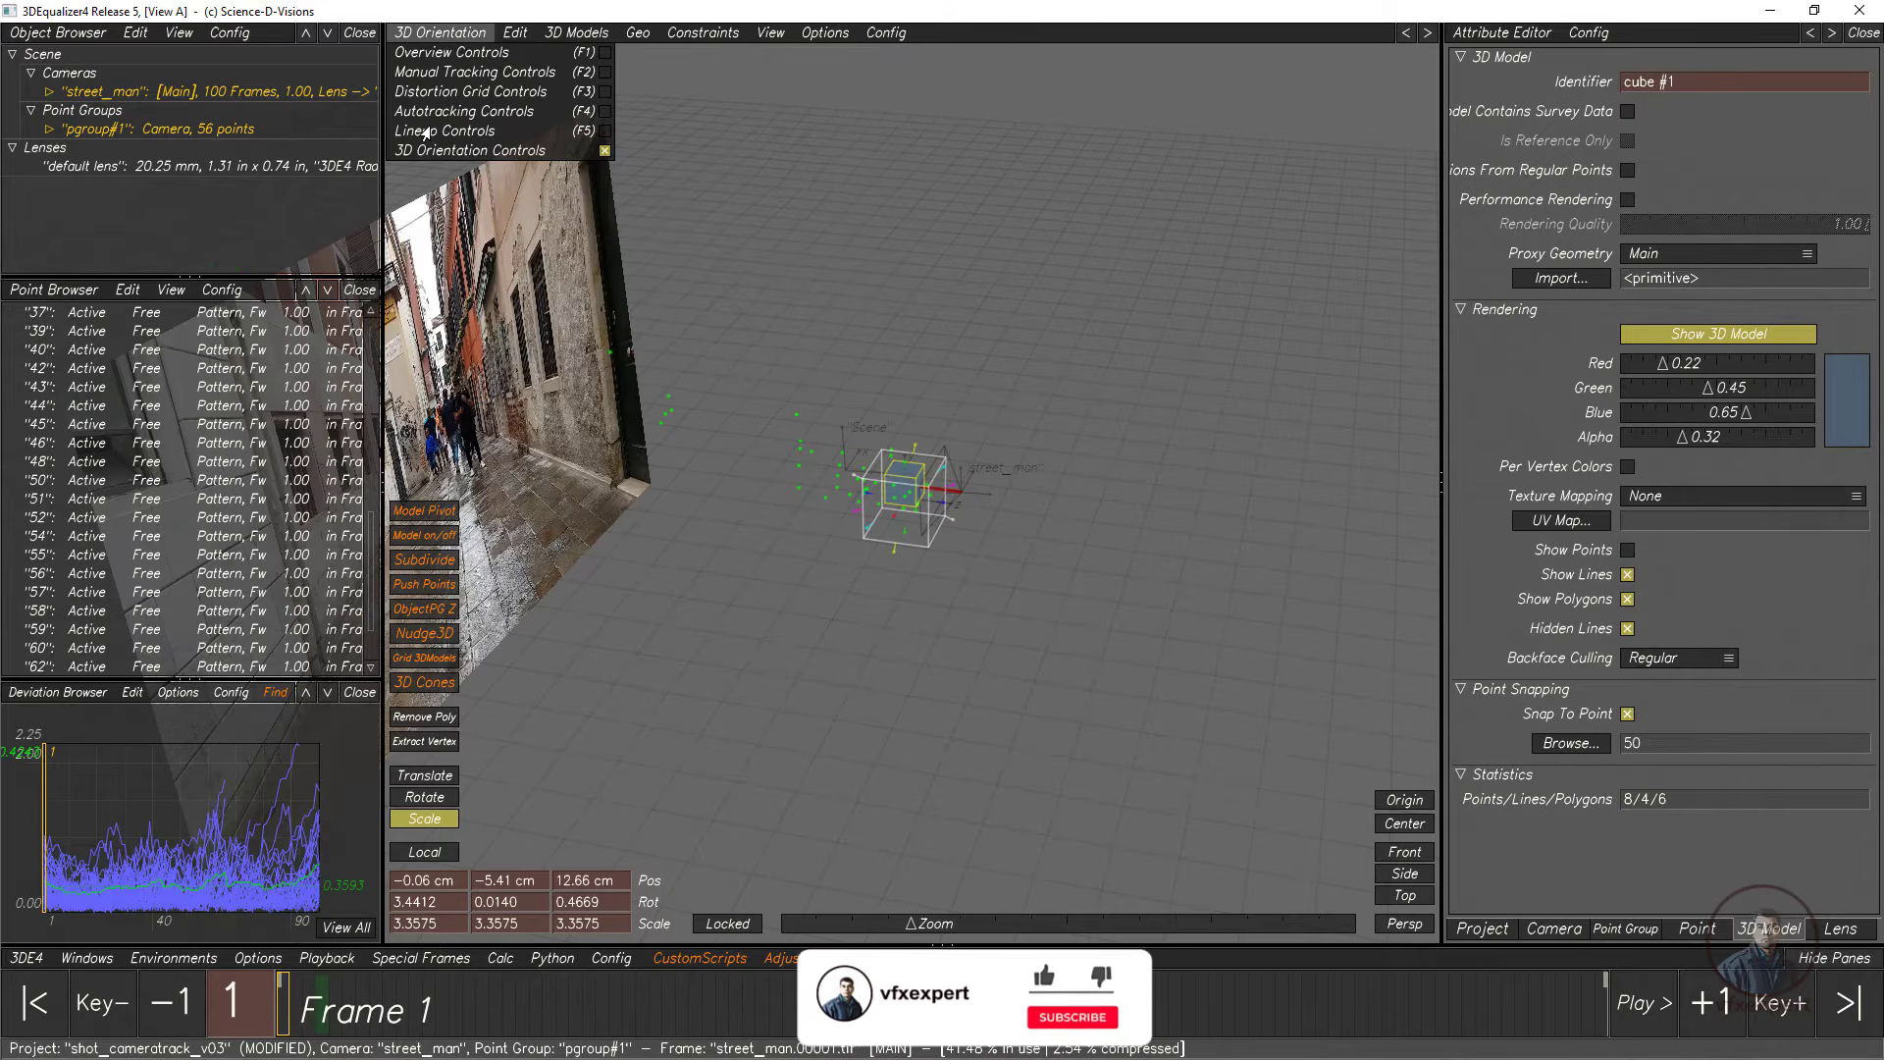
left_click(461, 130)
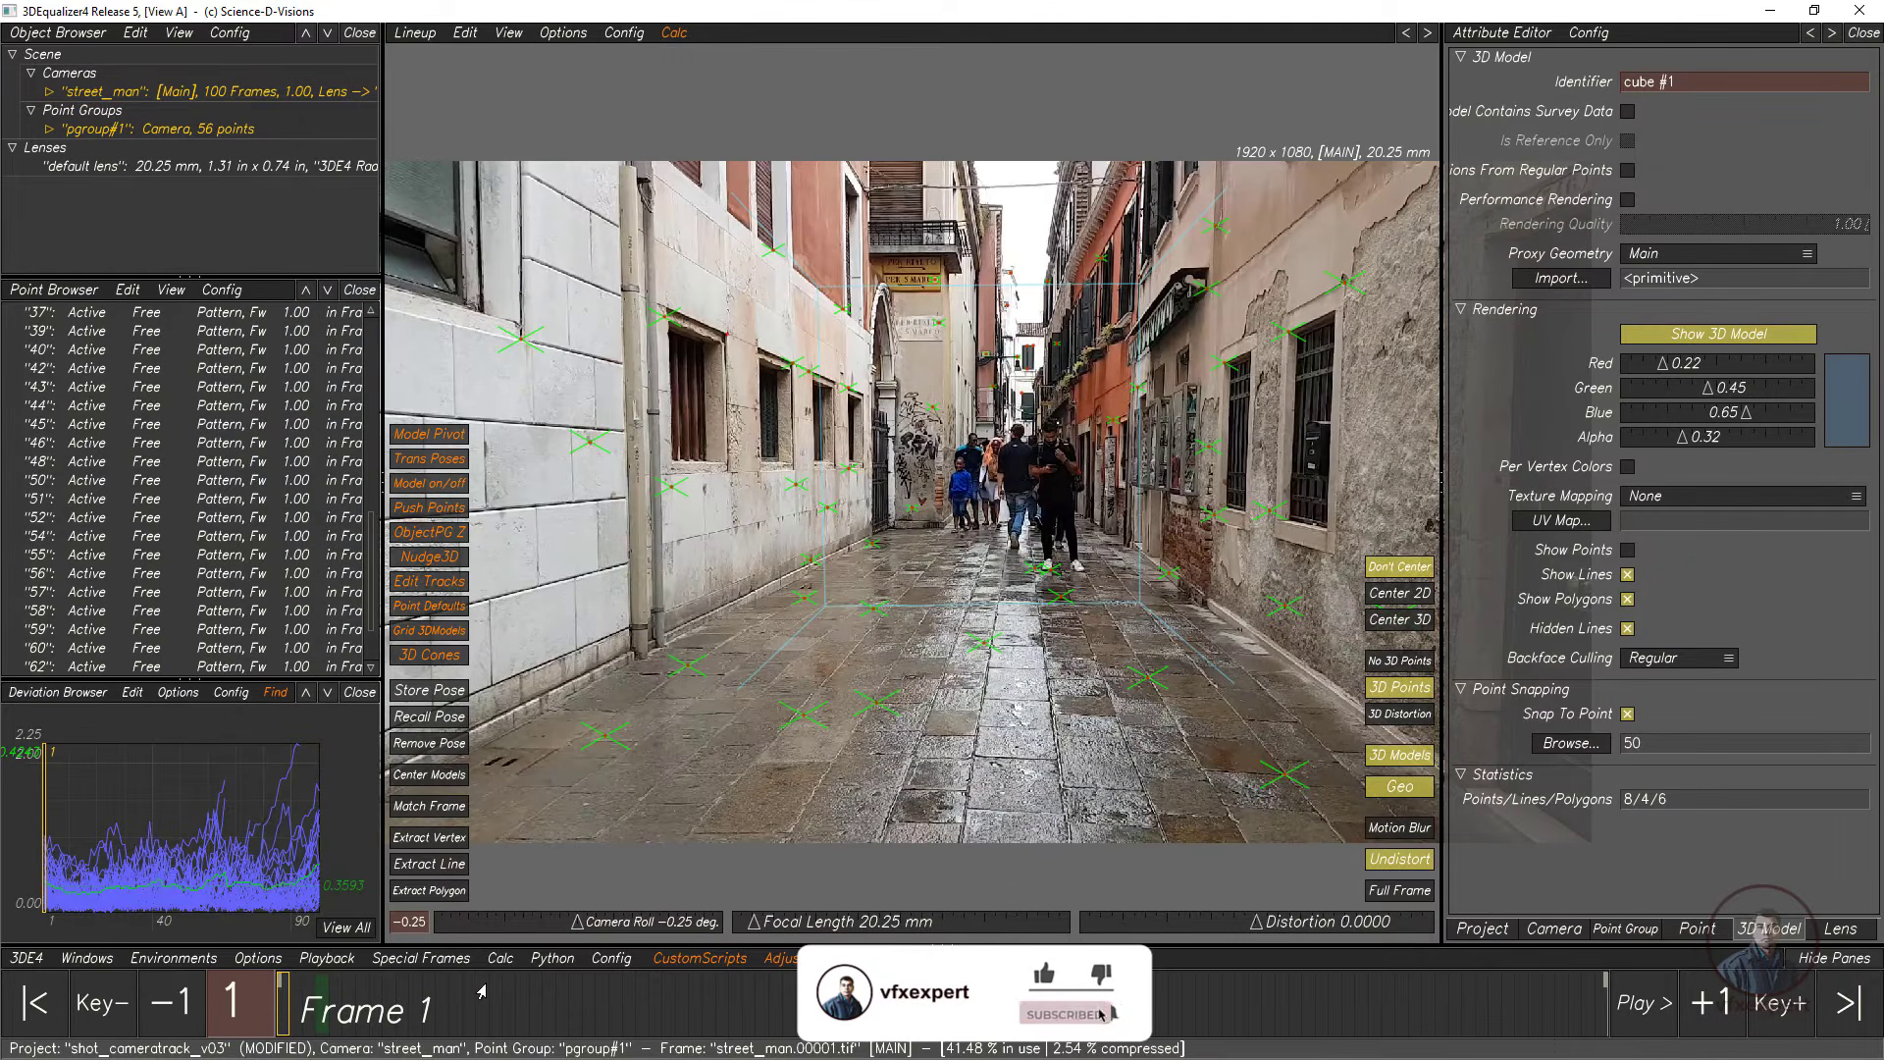
mouse_move(285, 1008)
left_mouse_down()
mouse_move(774, 1001)
mouse_move(217, 996)
left_mouse_up()
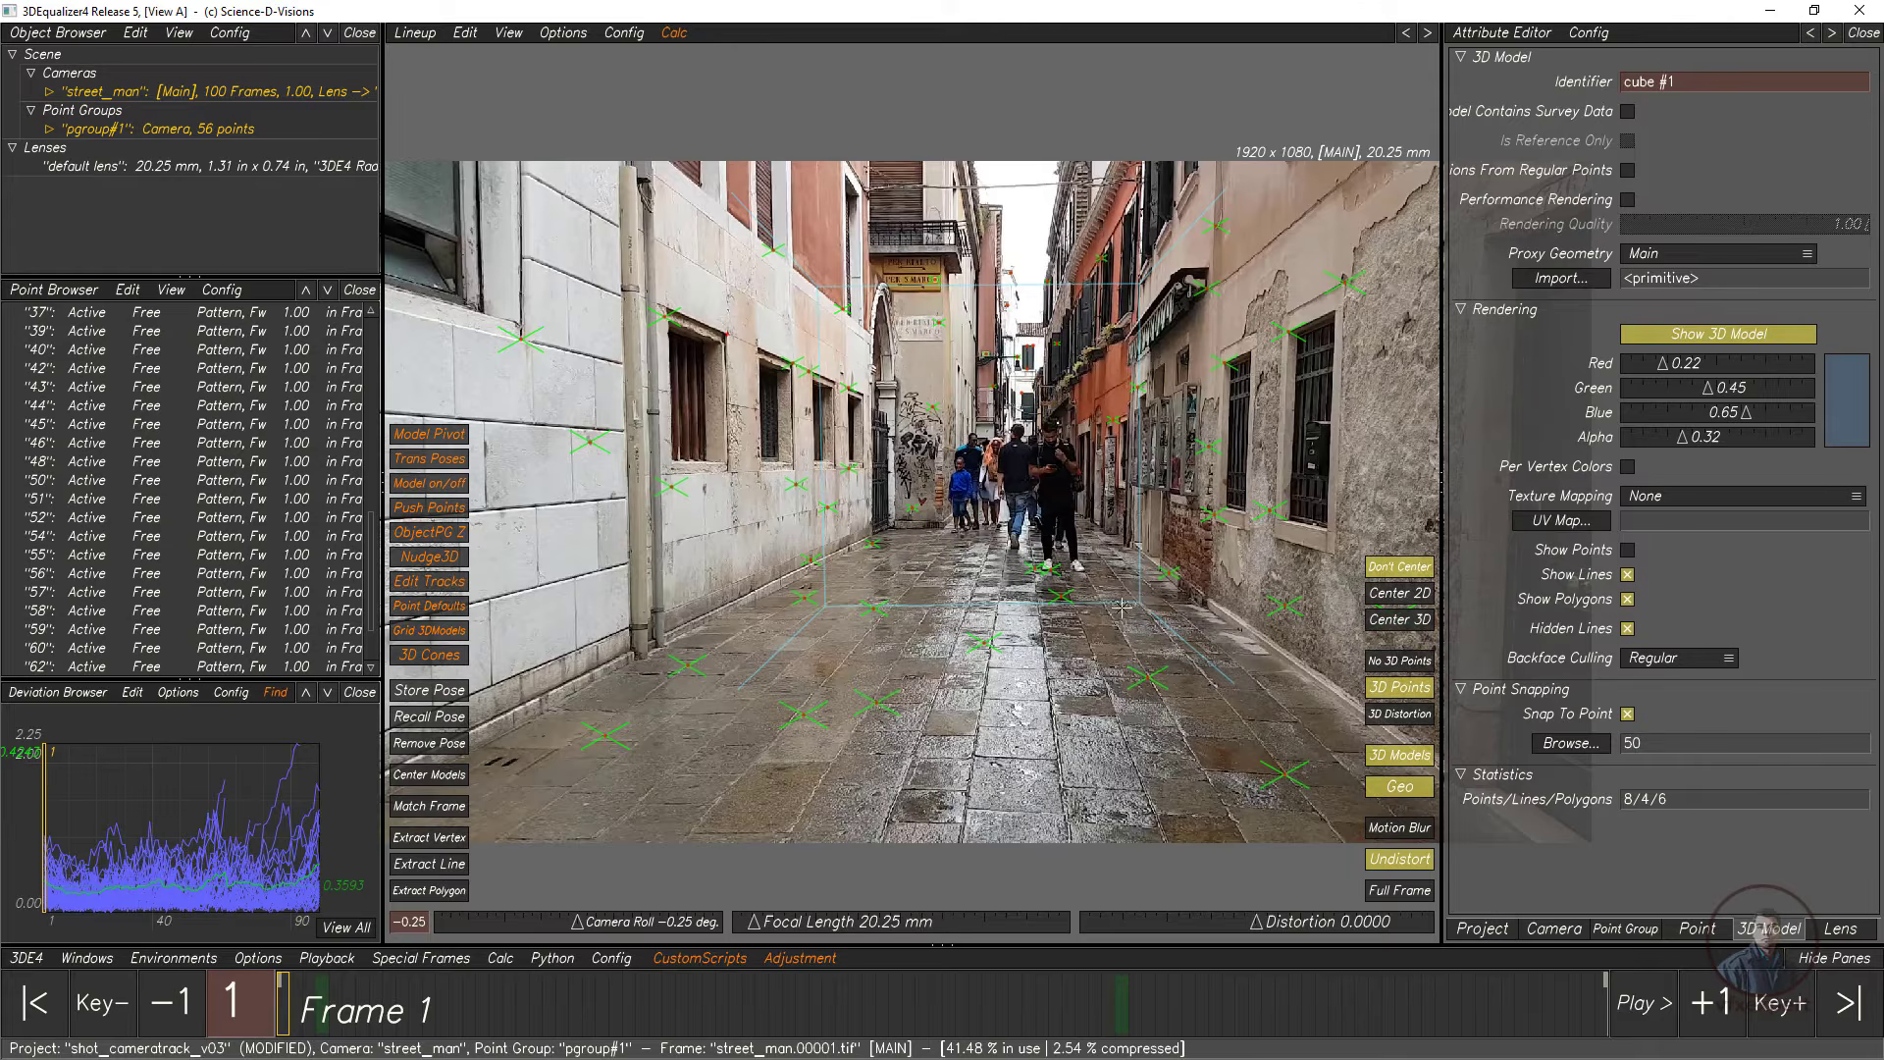
Step: Set the project's near clipping plane to 0.10 cm and the far clipping plane to 300070 cm
left_click(1482, 928)
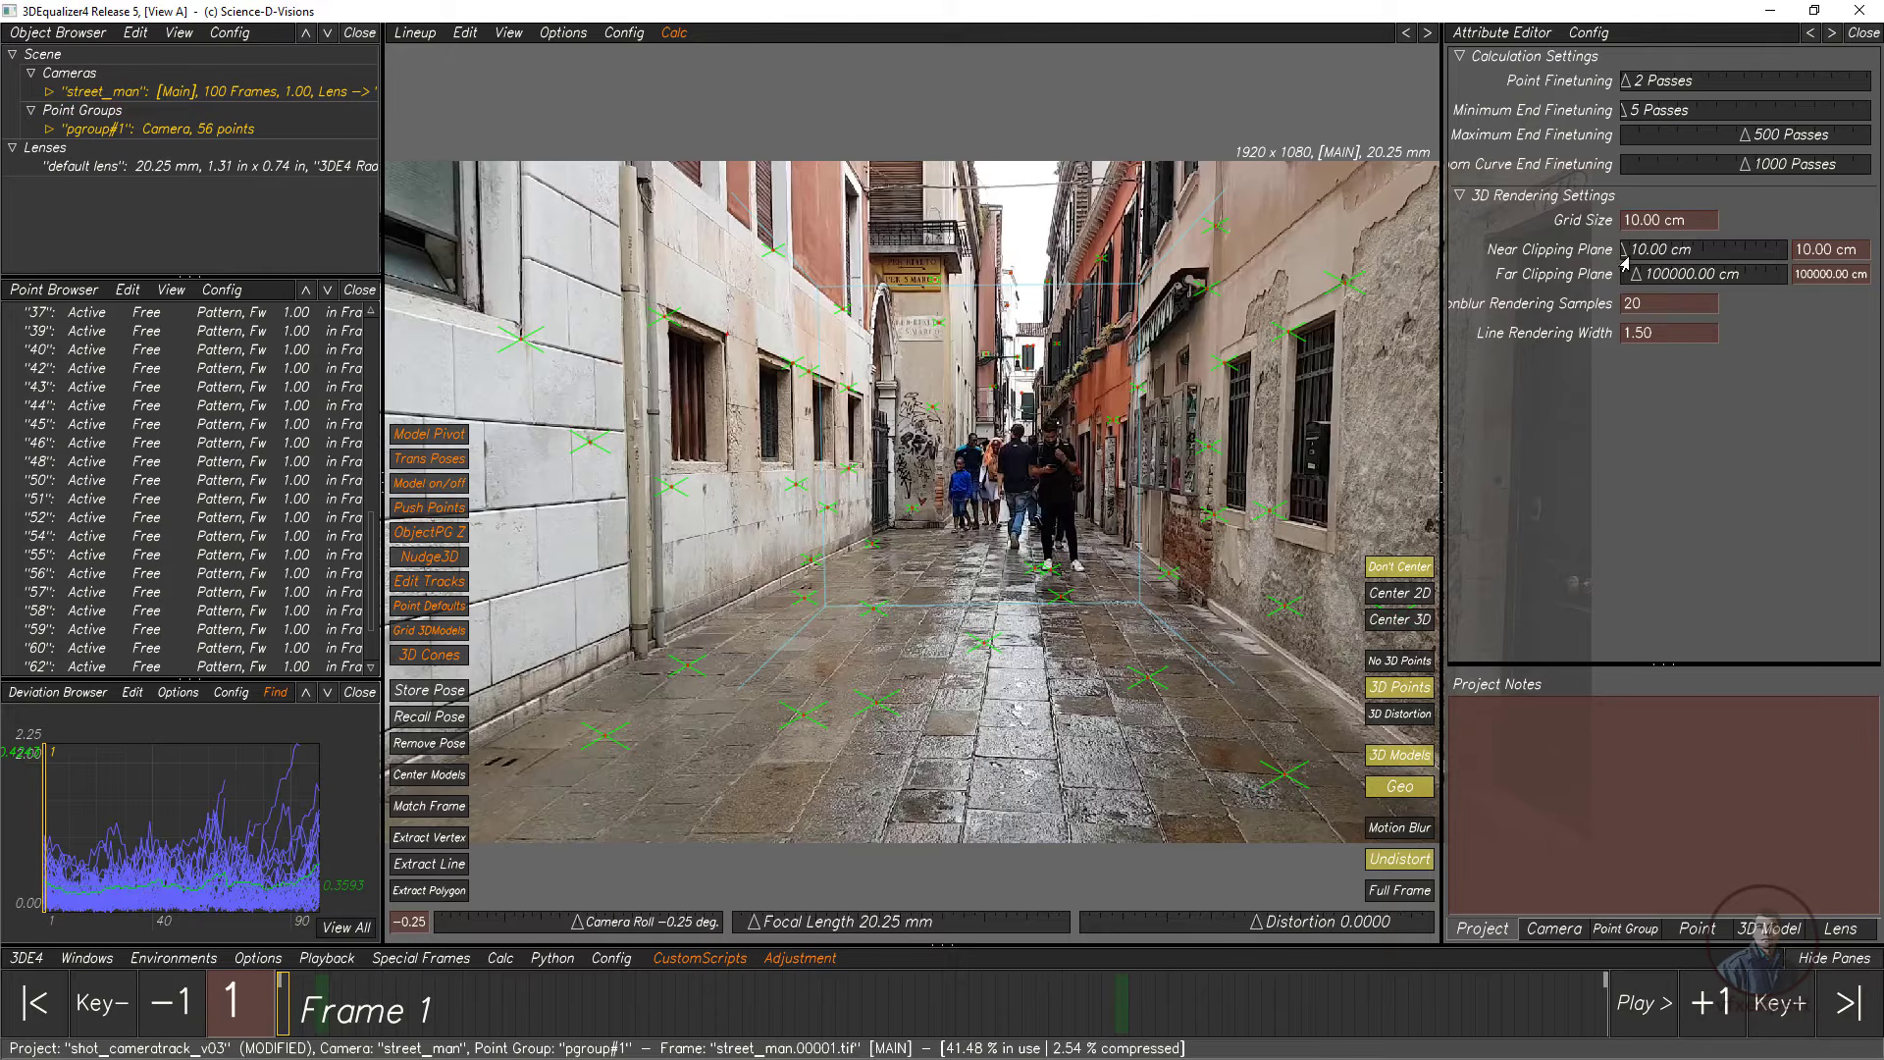
left_click_drag(1623, 255, 1672, 279)
left_click_drag(312, 1009, 275, 971)
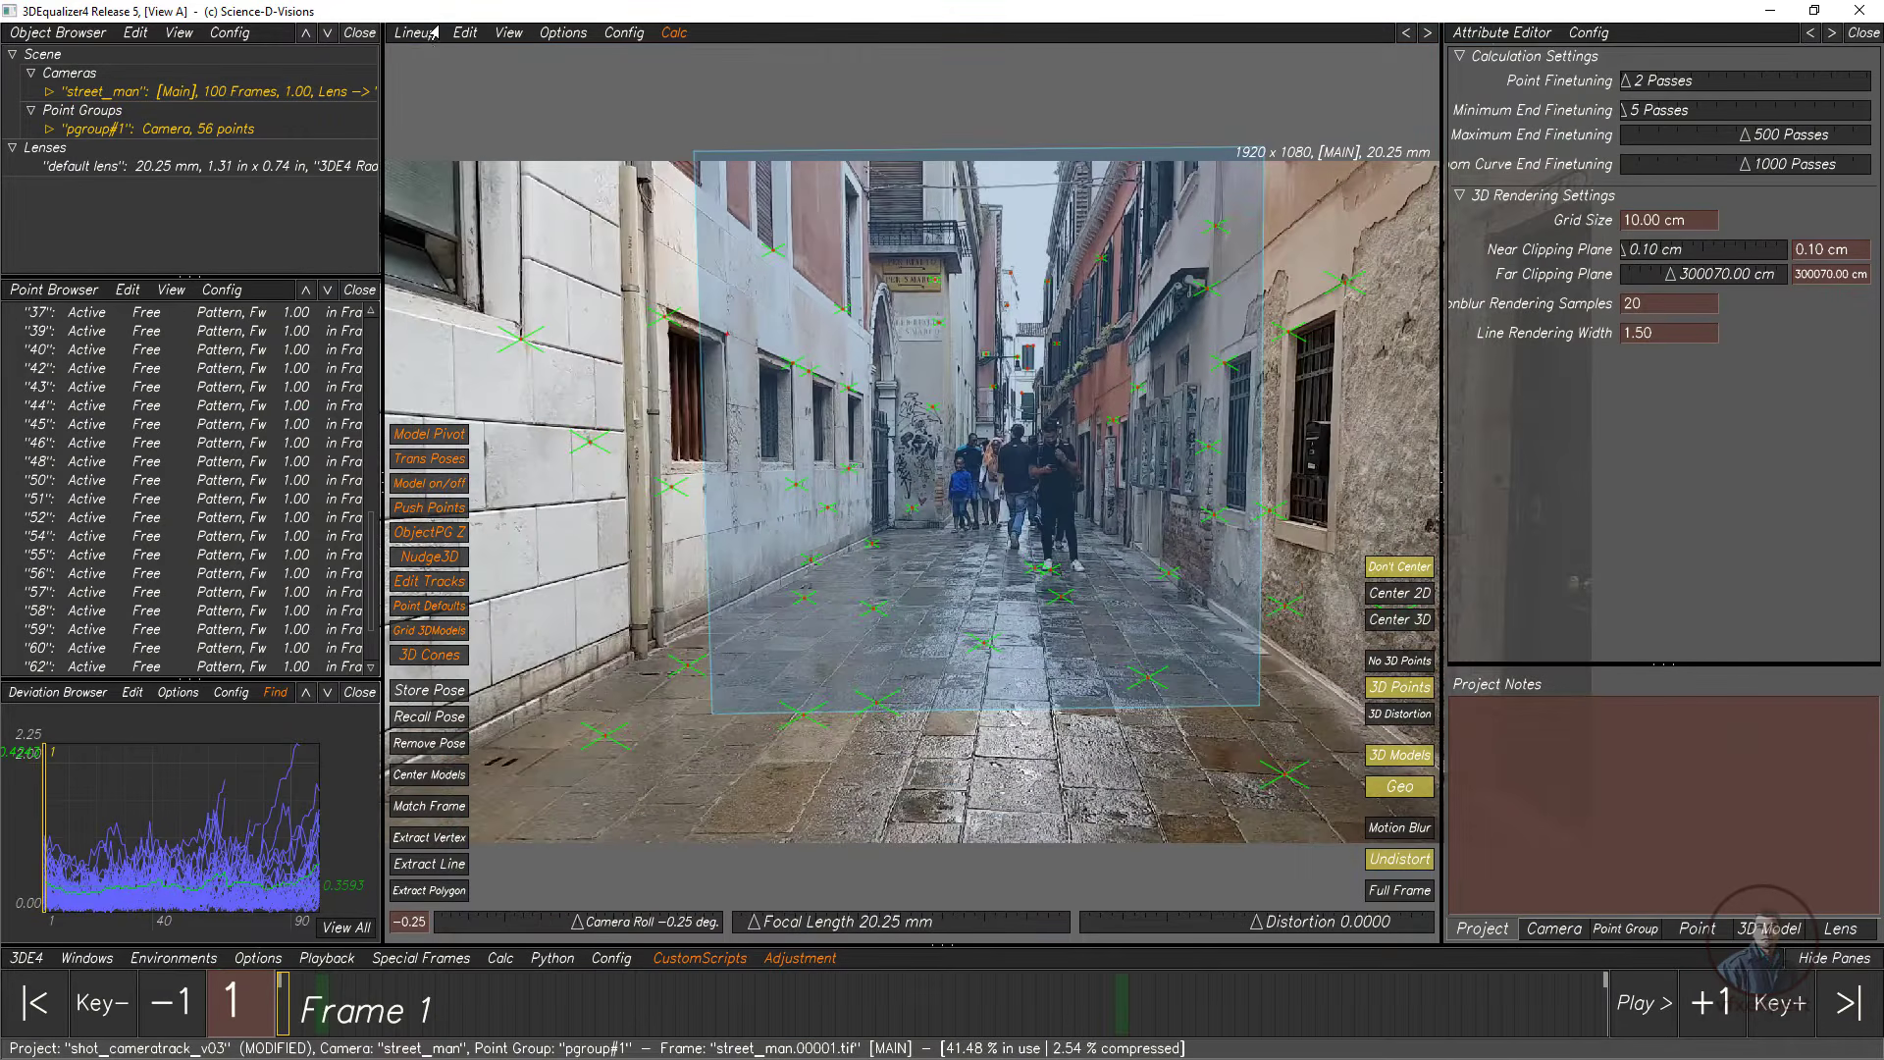
Step: Scale the cube down further in the 3D orientation view and return to the lineup view
left_click(432, 33)
left_click(439, 153)
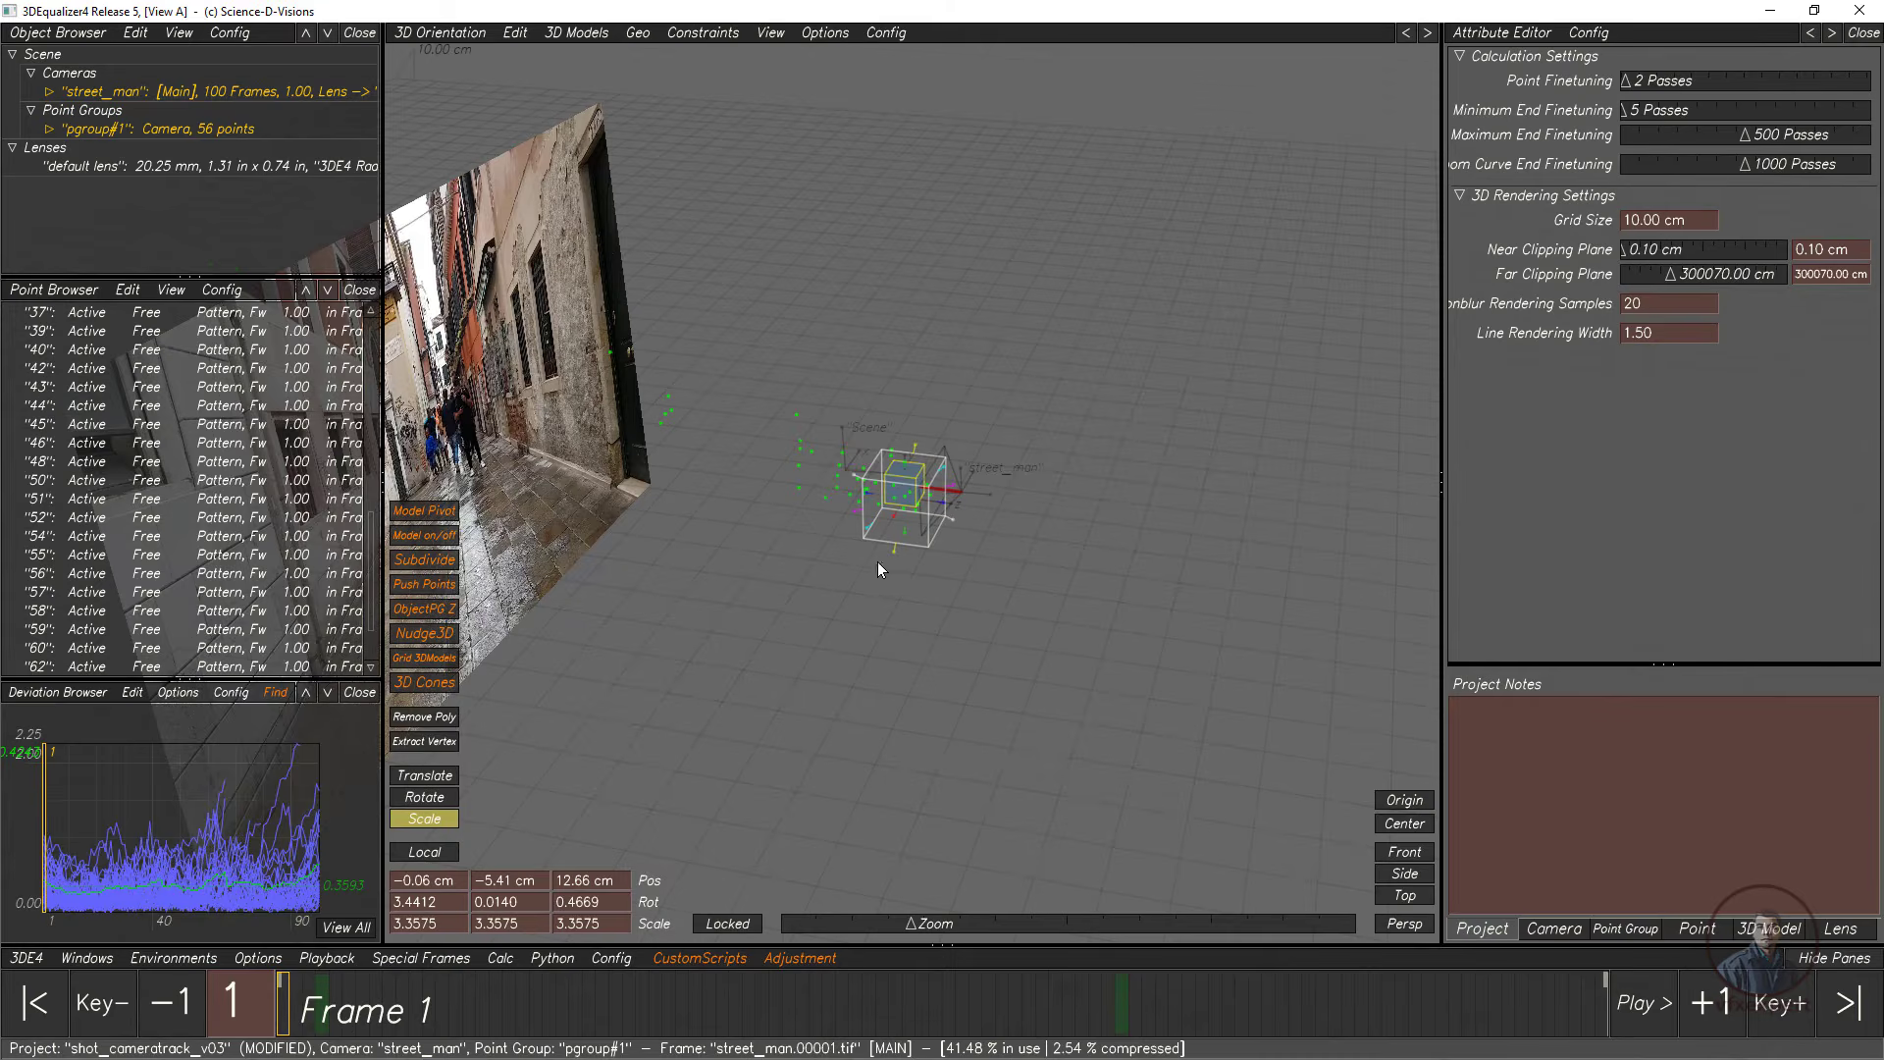
right_click_drag(877, 561, 1040, 549)
left_click(447, 34)
left_click(449, 133)
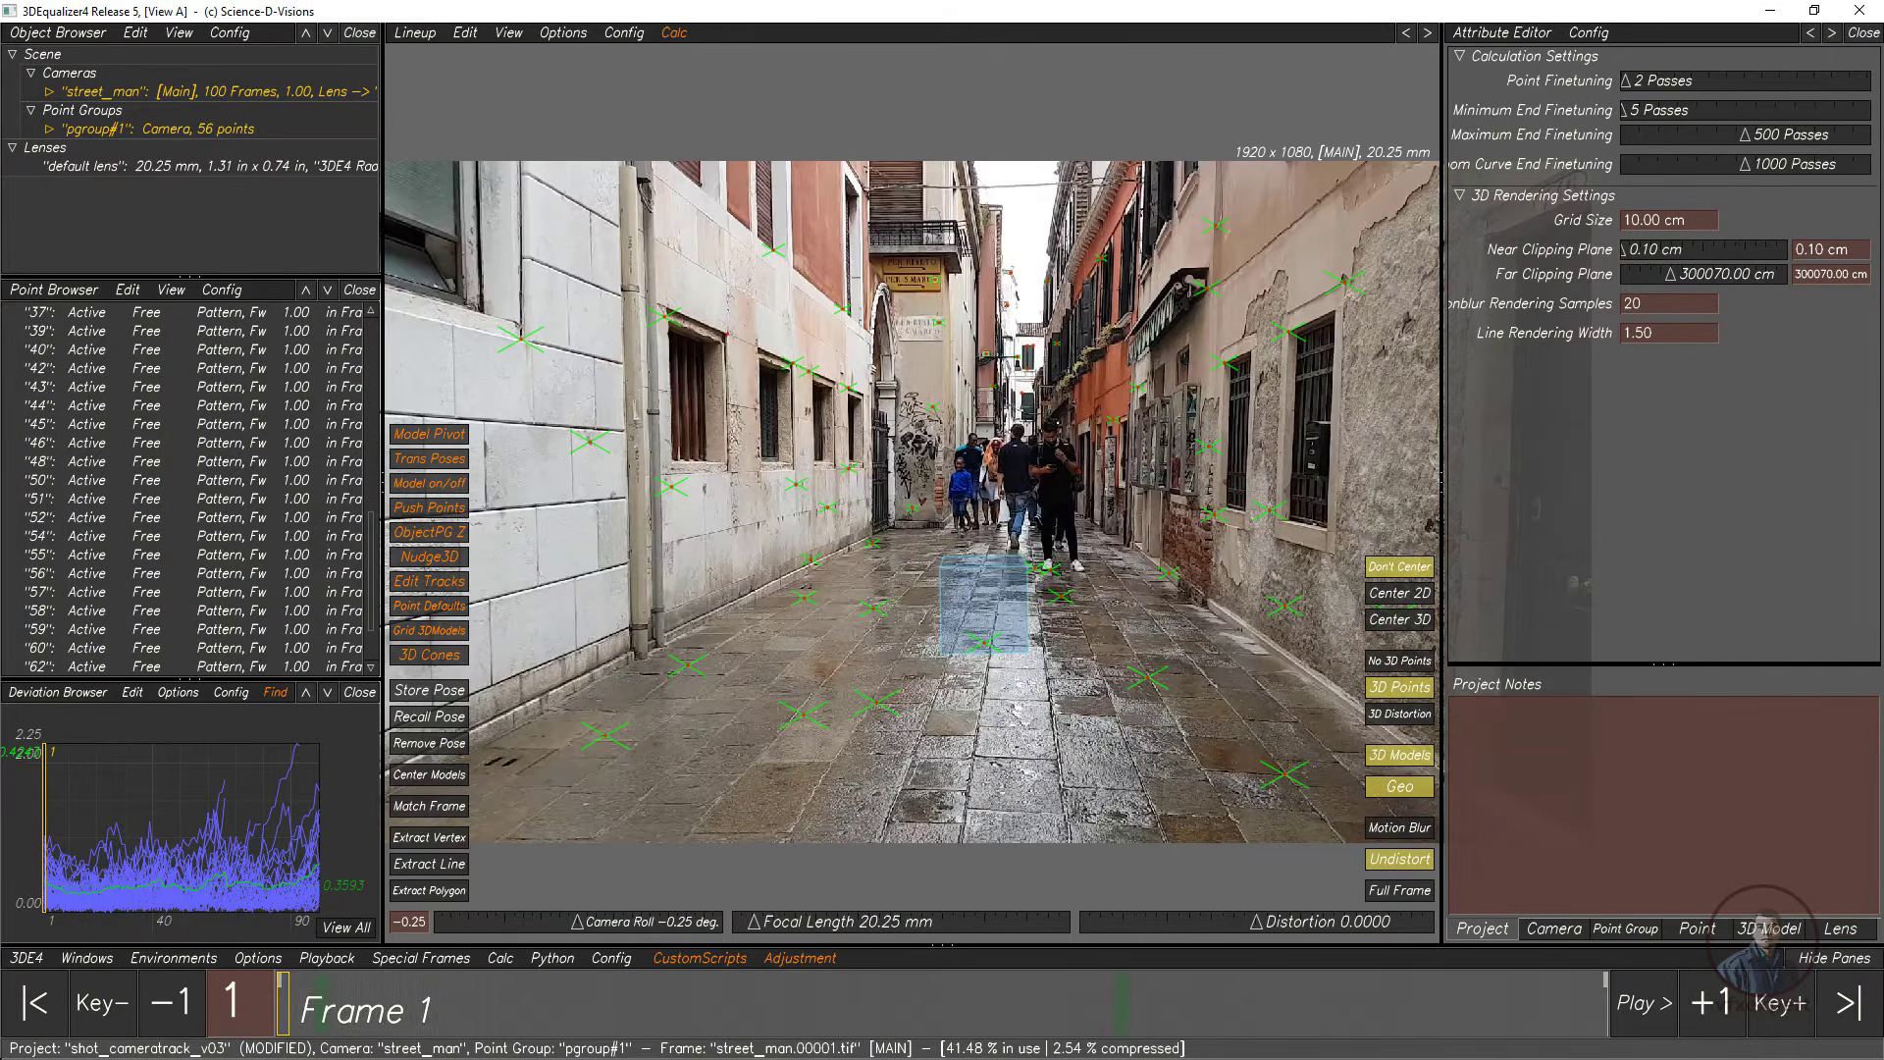
Step: Play the shot to check how the cube sticks to the ground, and scrub to frame 48
left_click(1631, 1003)
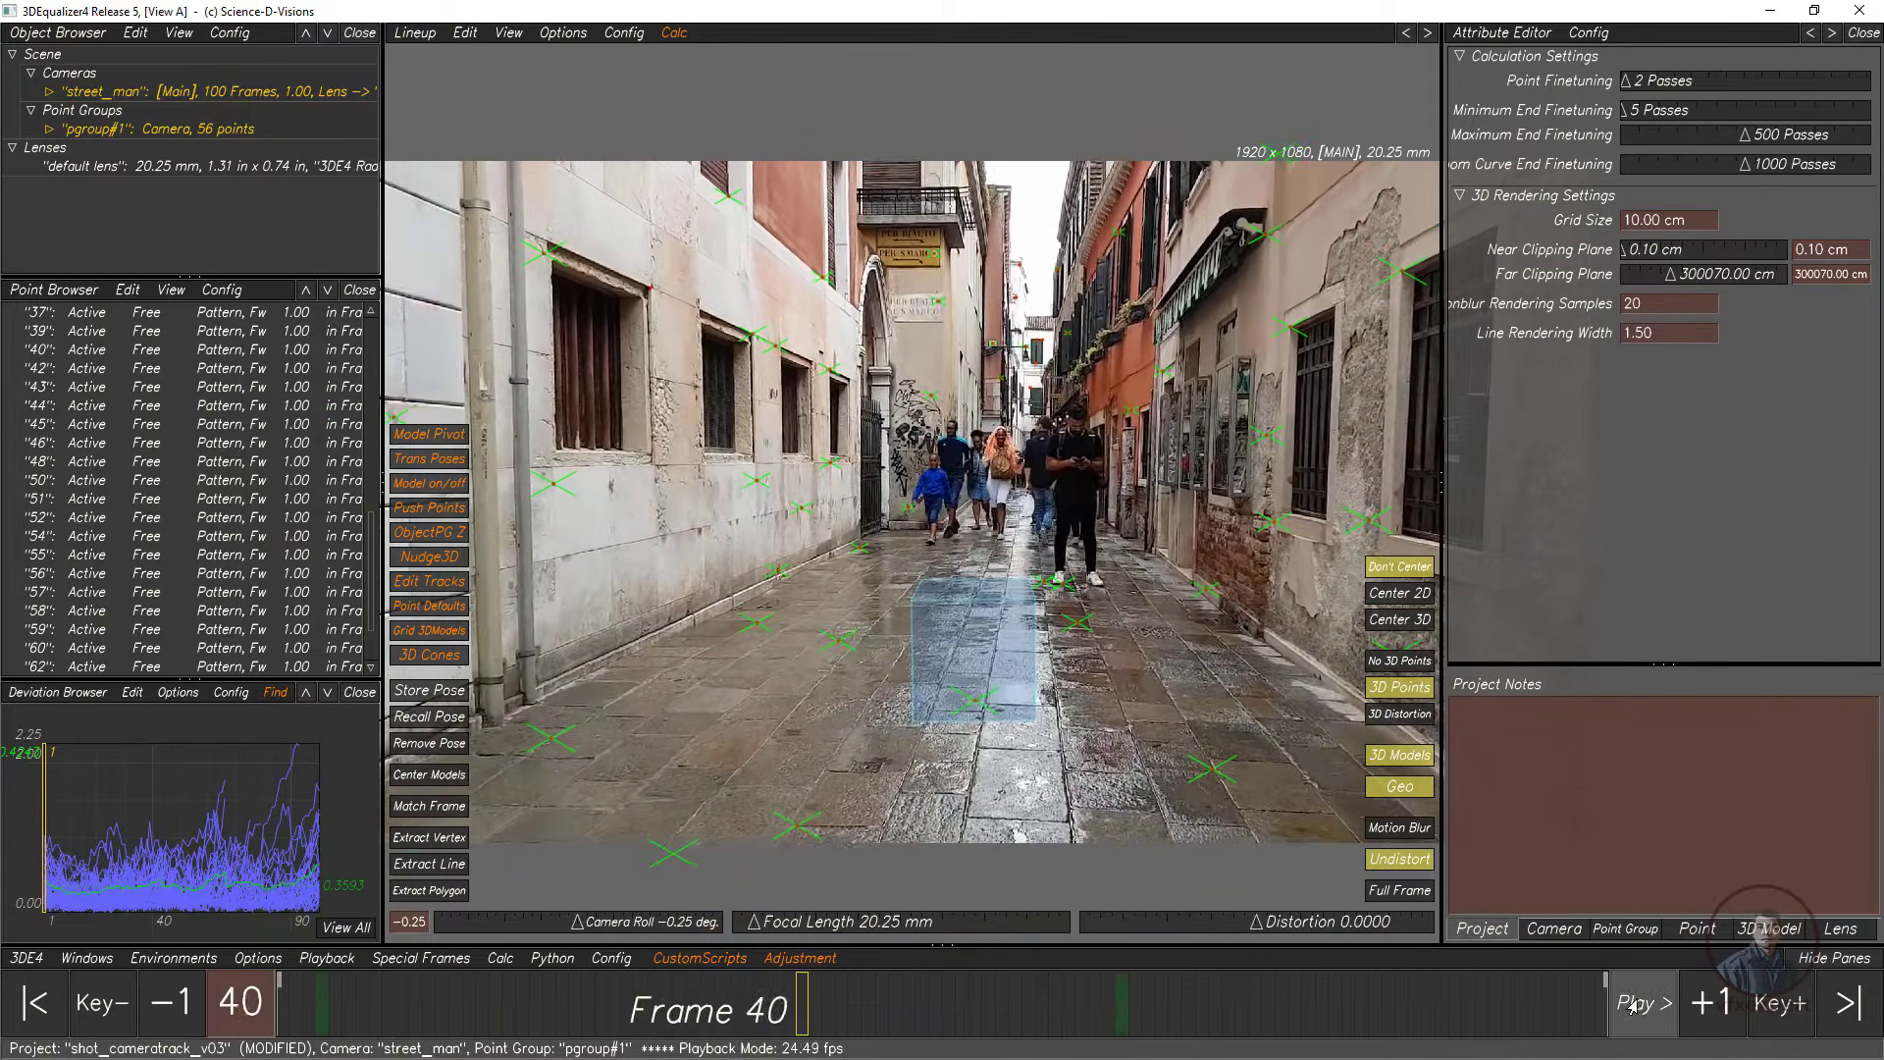
left_click(1639, 1002)
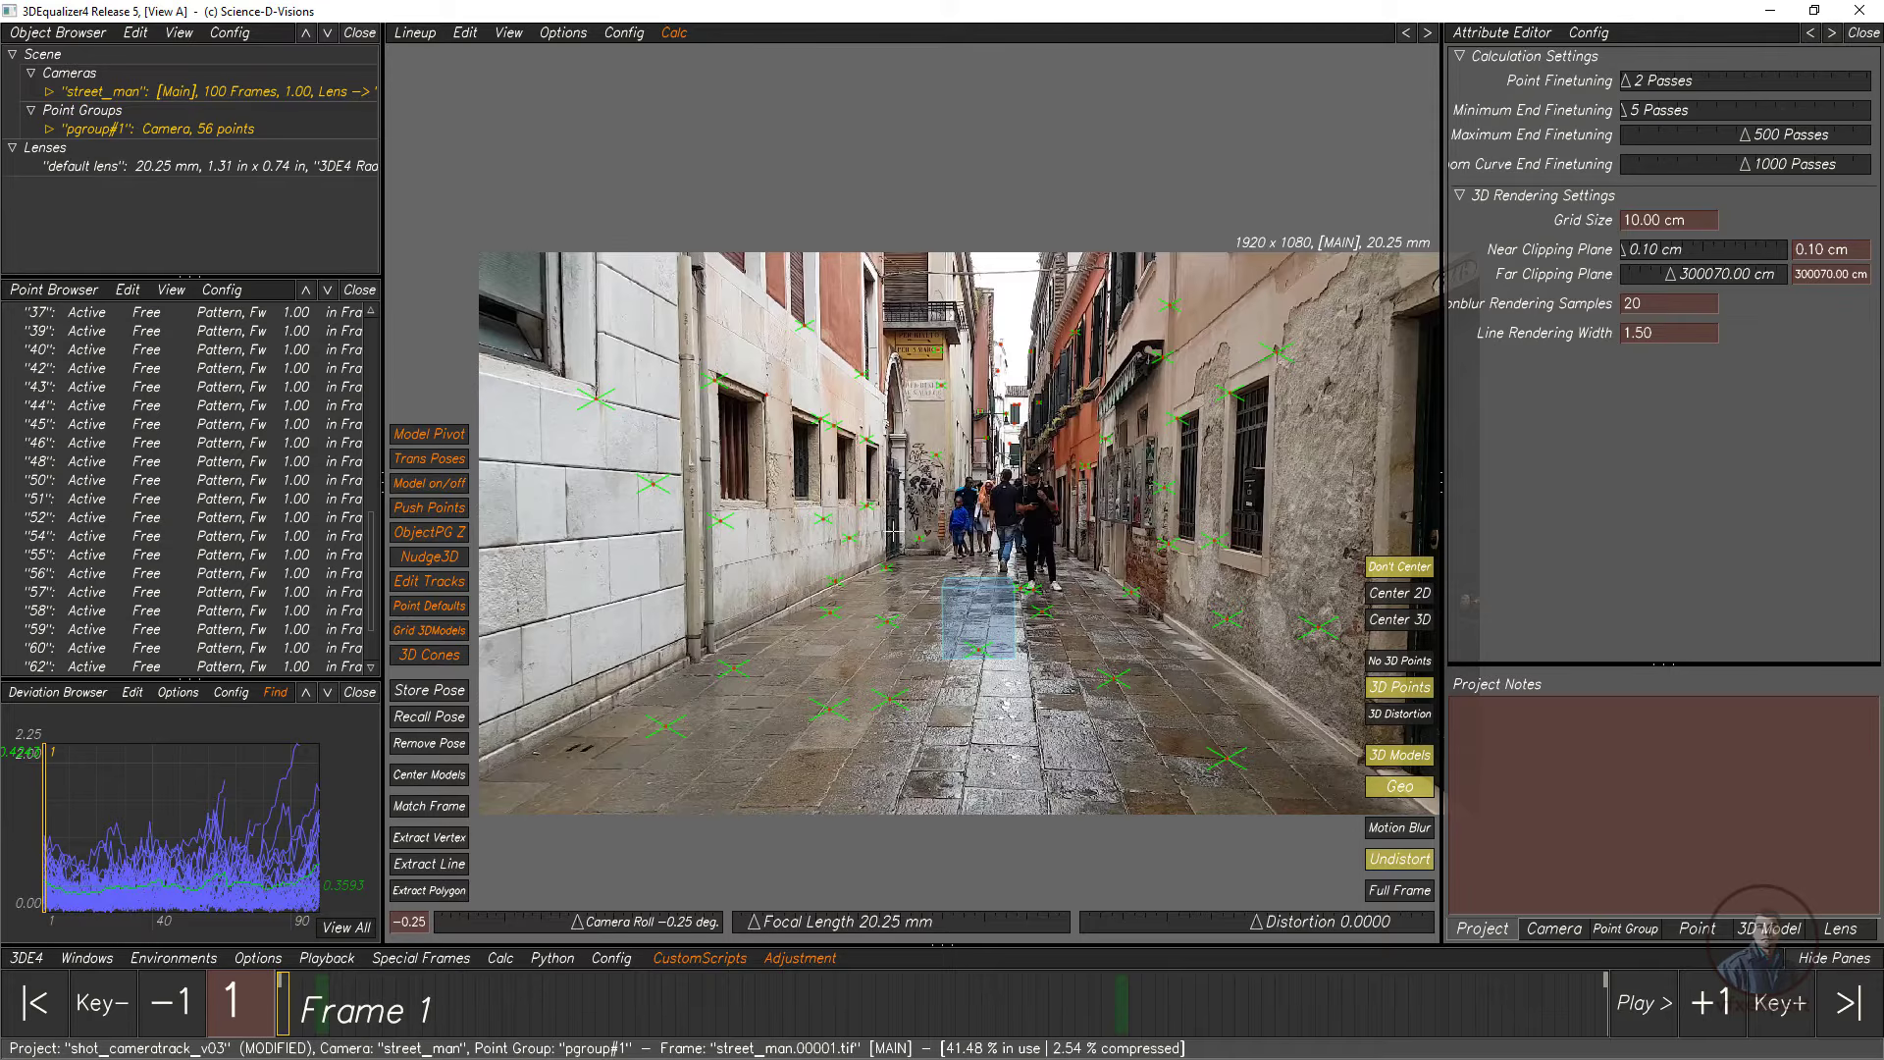
left_click_drag(354, 1026, 312, 1038)
Step: Save the project and turn on the full frame display in the lineup view
left_click(28, 958)
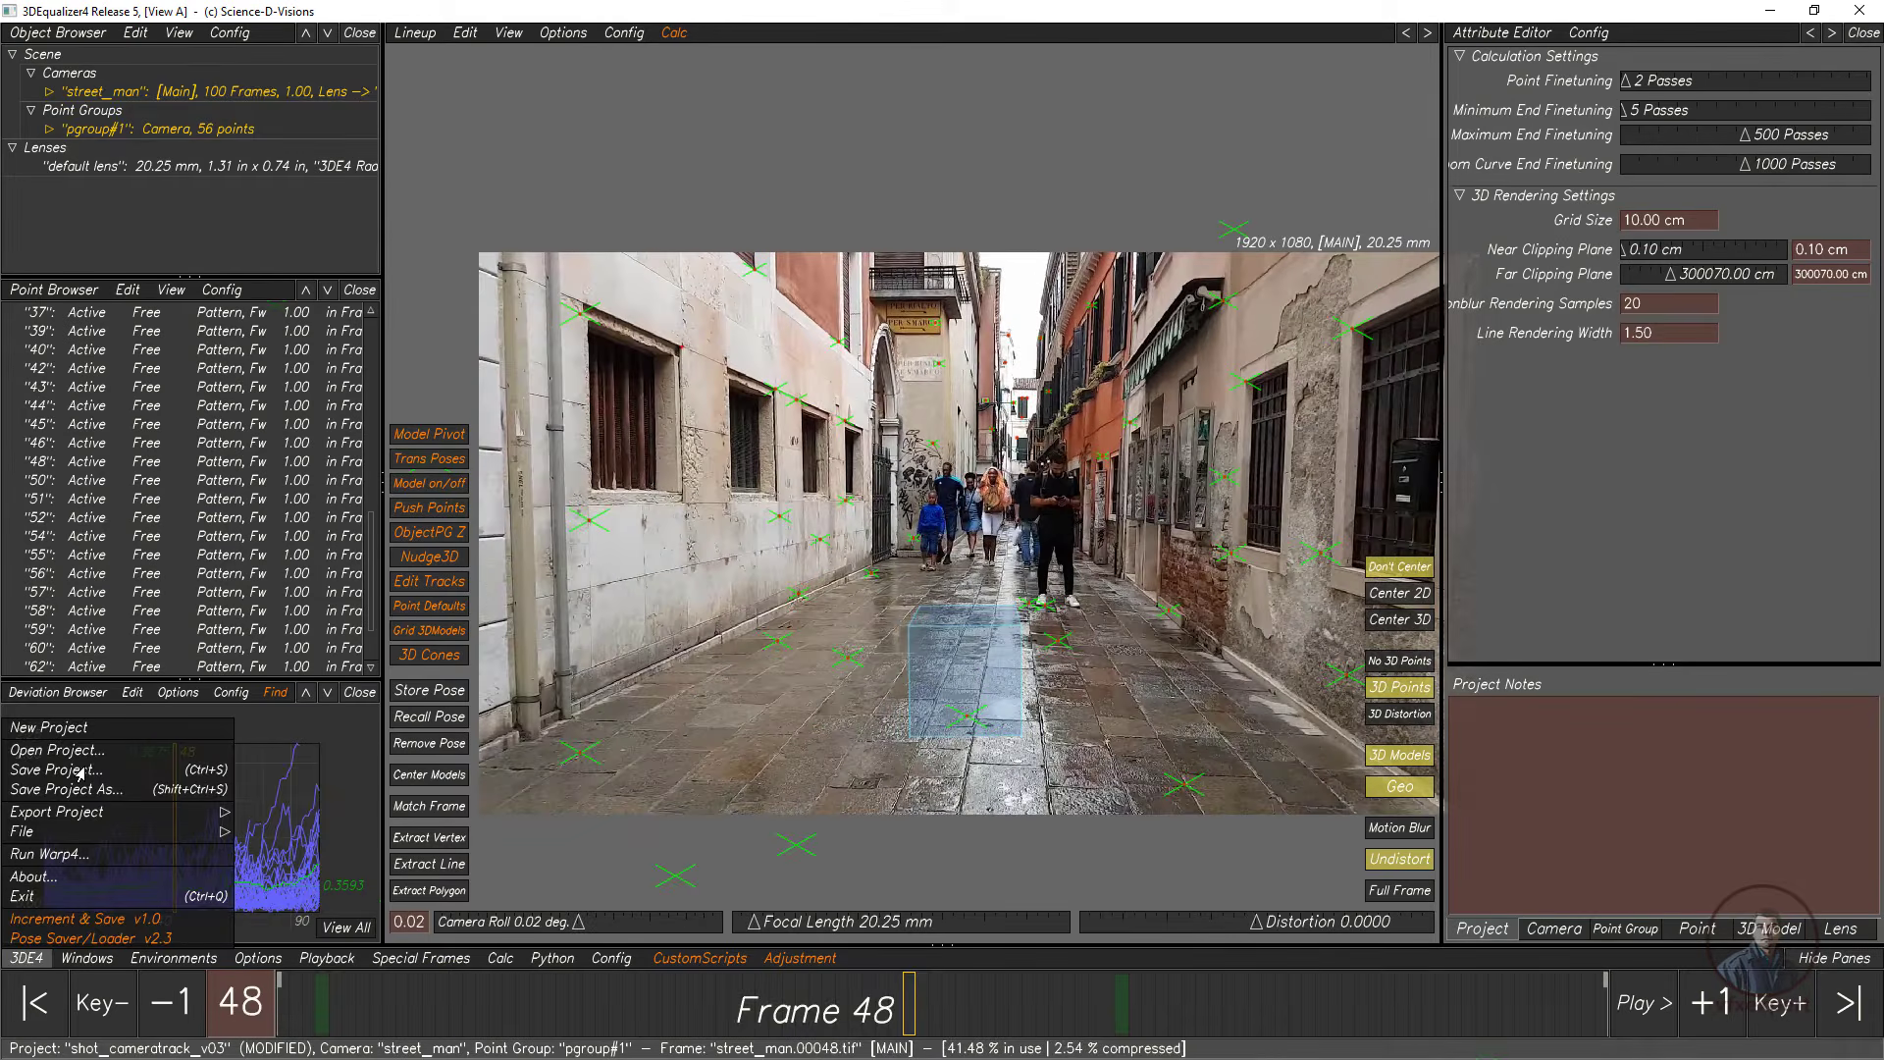
left_click(80, 770)
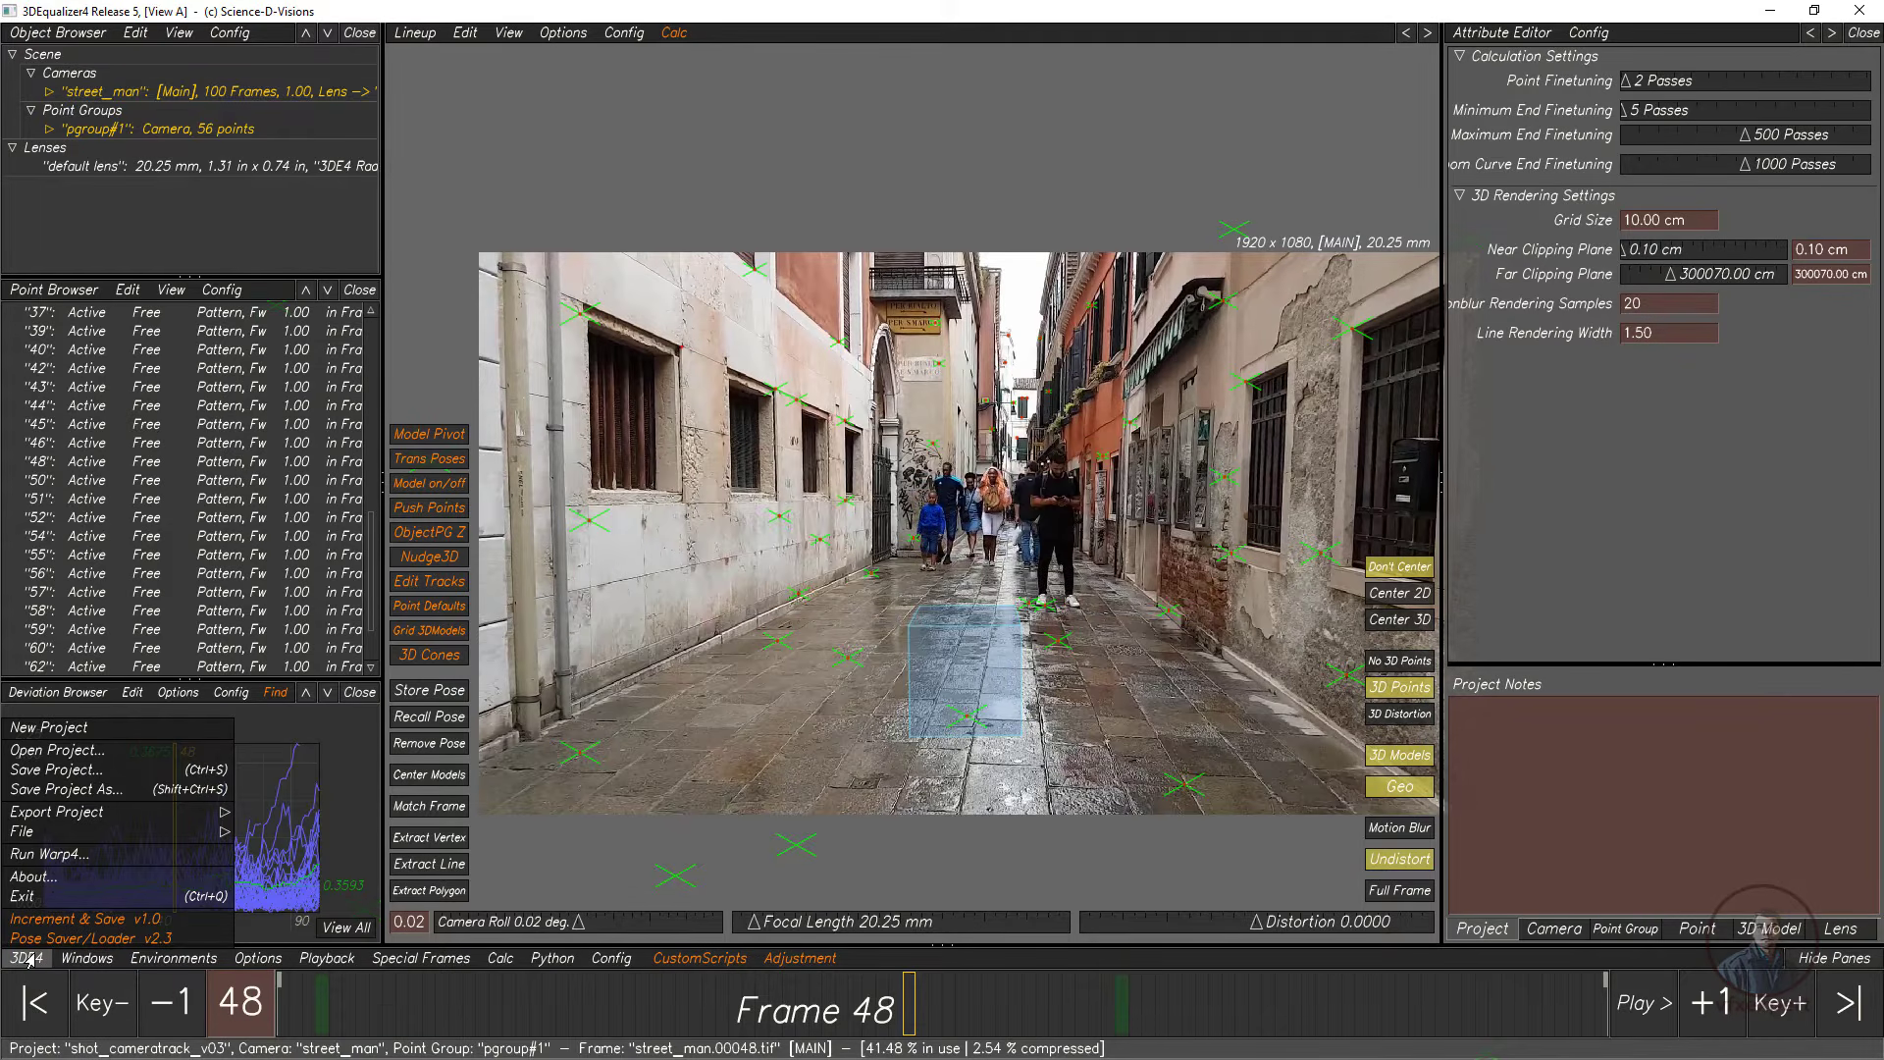
left_click(28, 957)
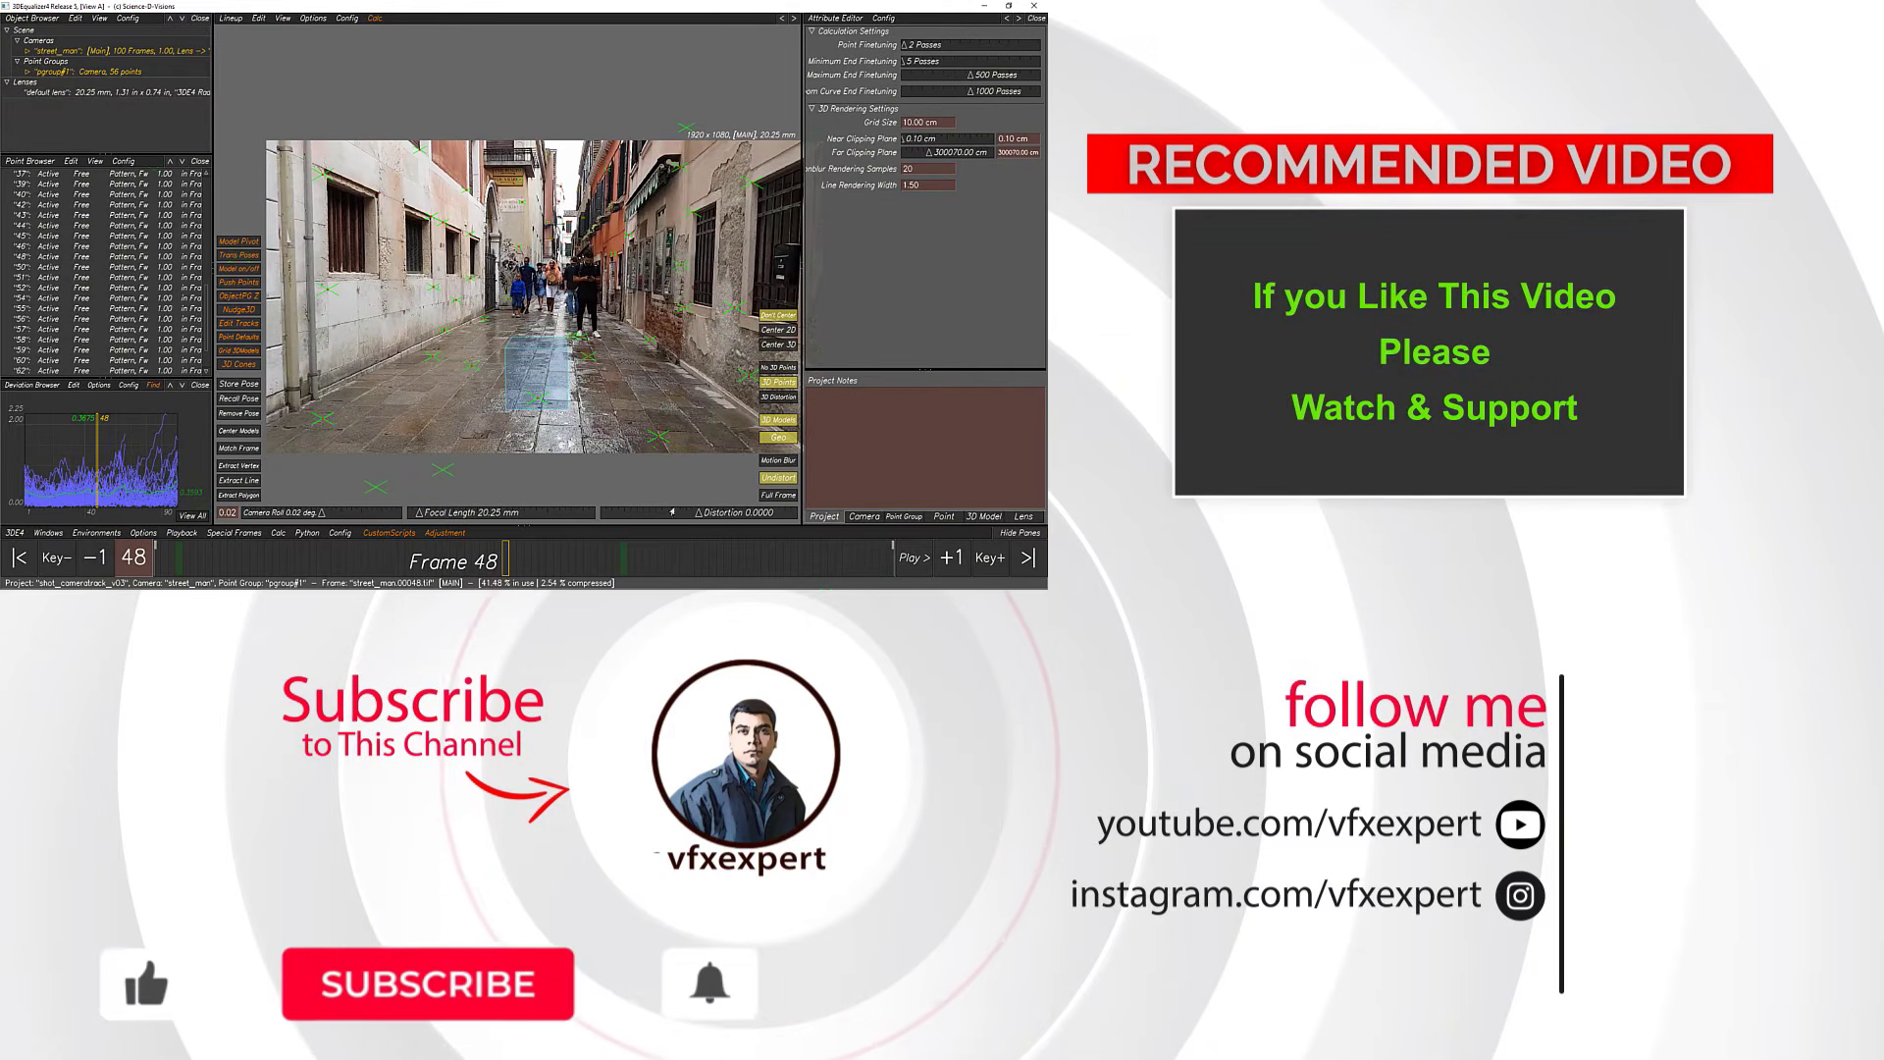
left_click(777, 494)
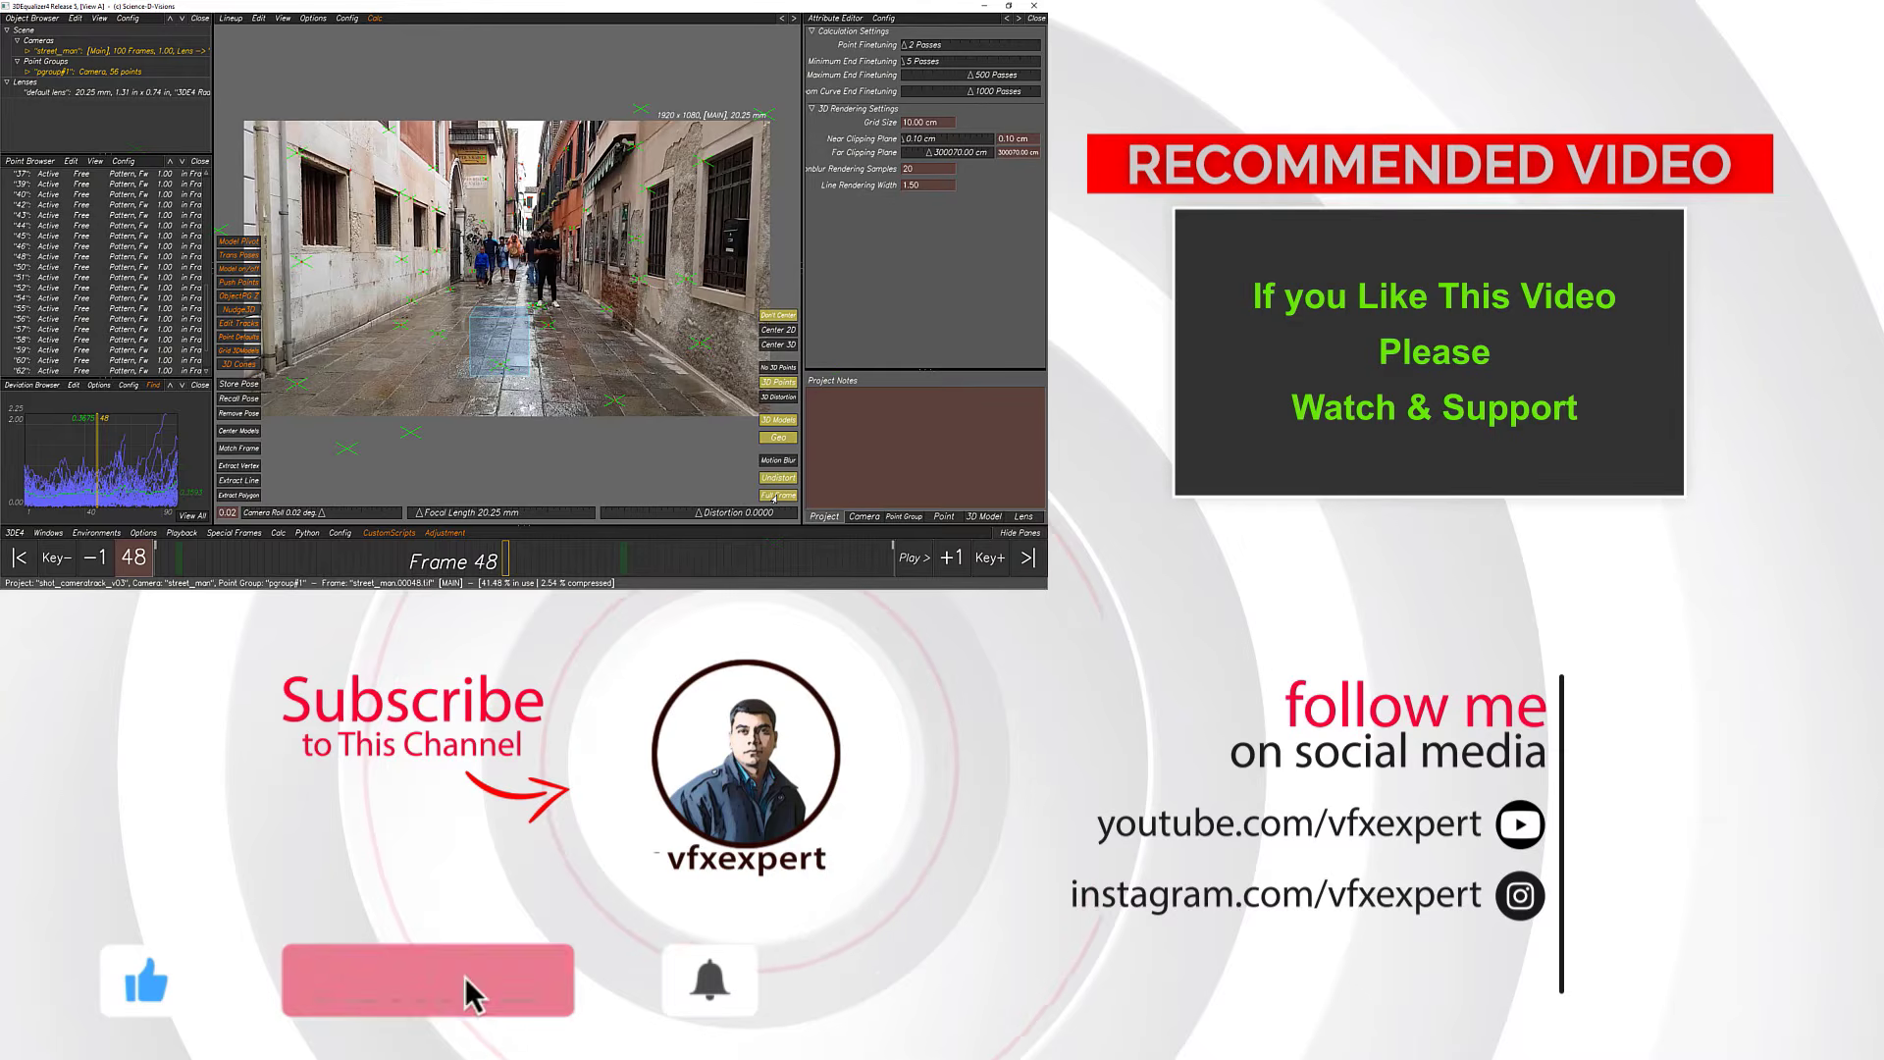